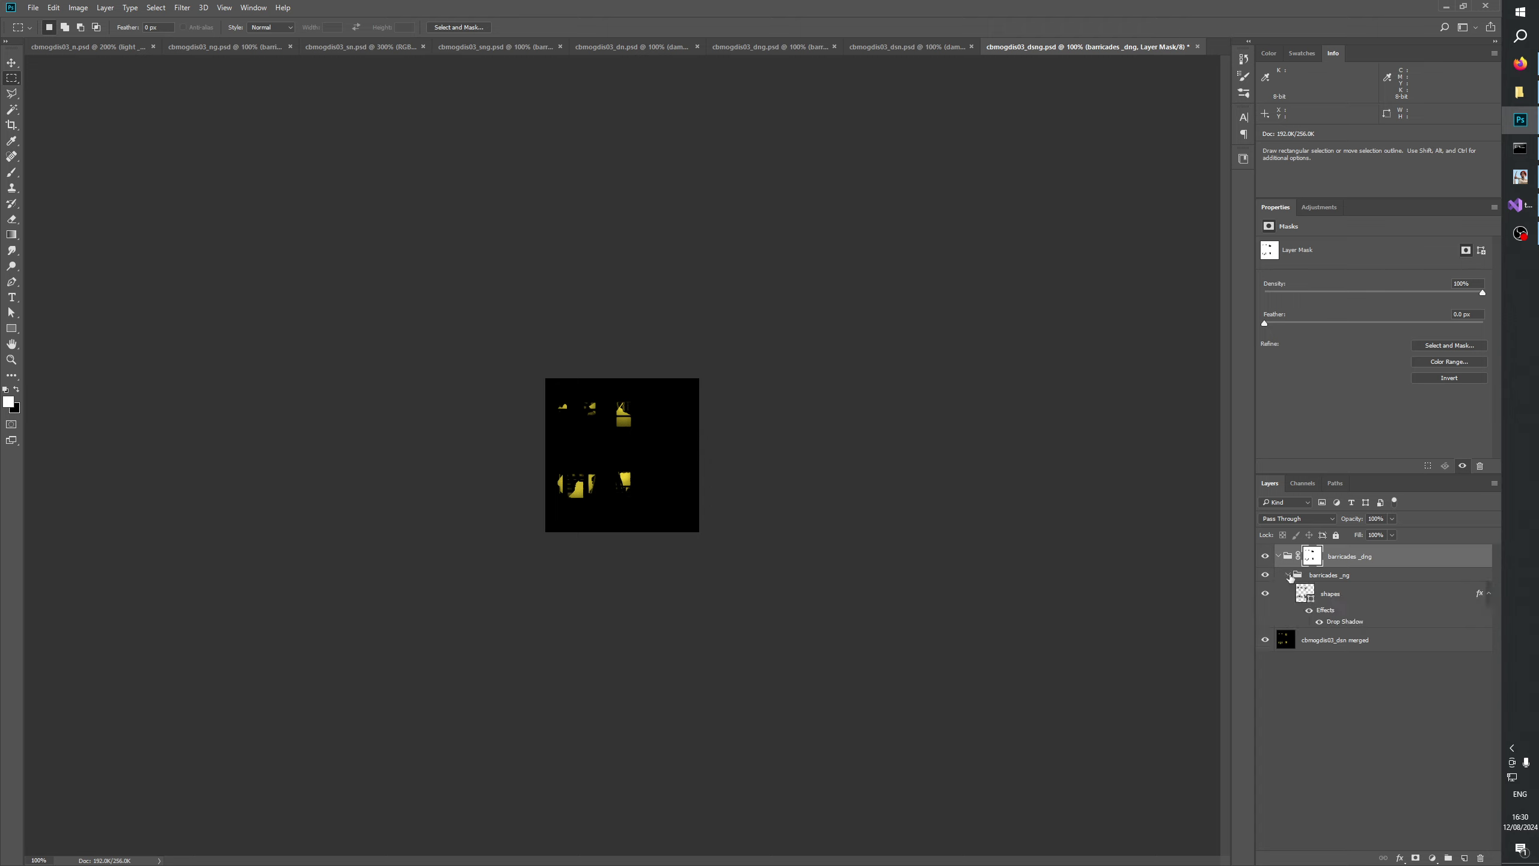
Collapse the barricades_dng layer group with its nested group and save cbmogdis03_dsng.psd.
left_click(1289, 575)
left_click(1278, 556)
left_click(1279, 556)
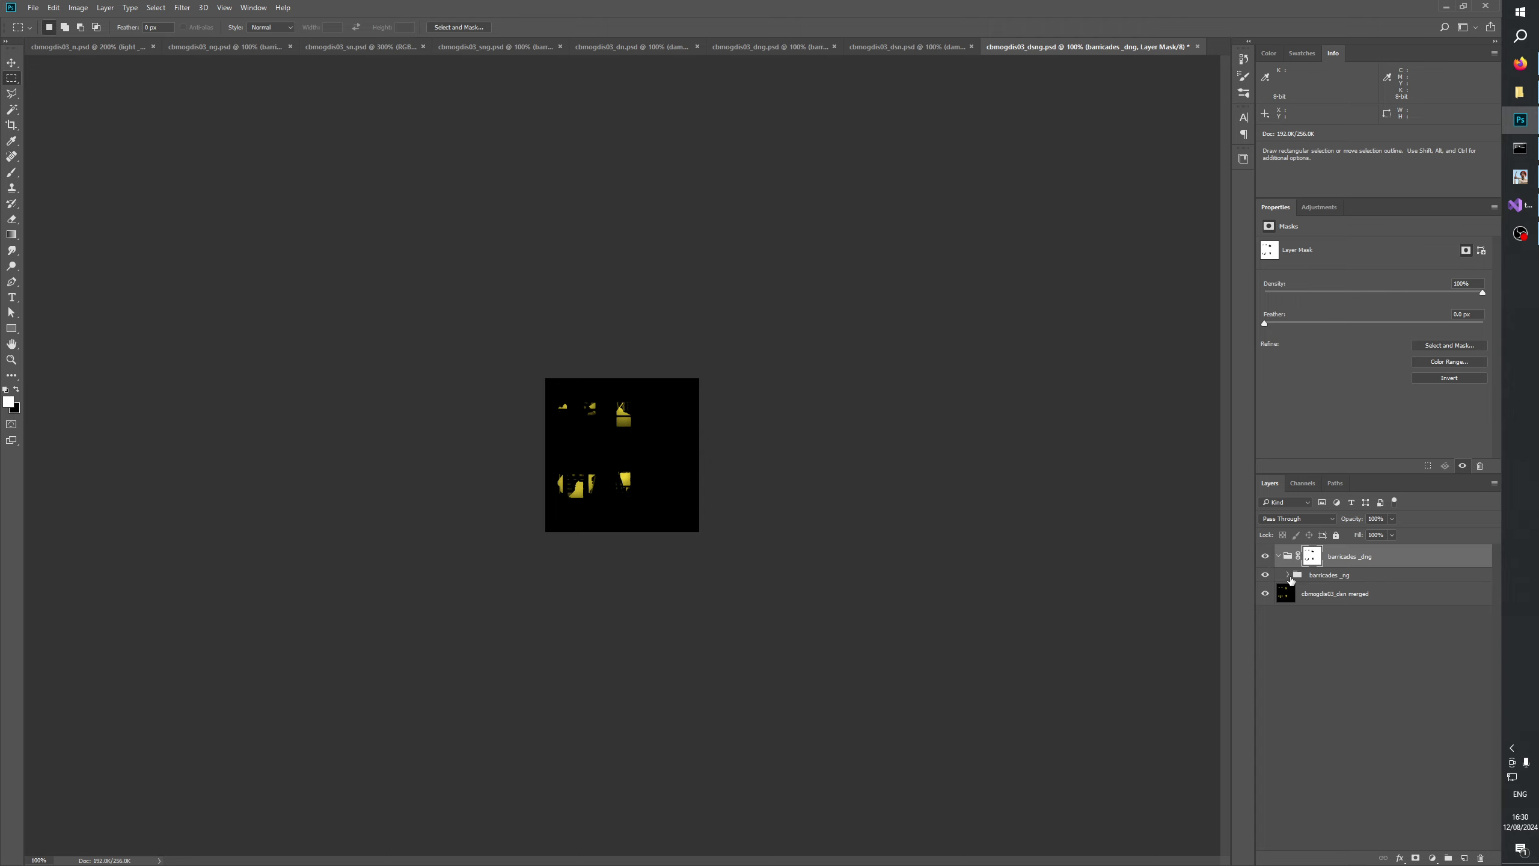
left_click(1288, 575)
left_click(1296, 686)
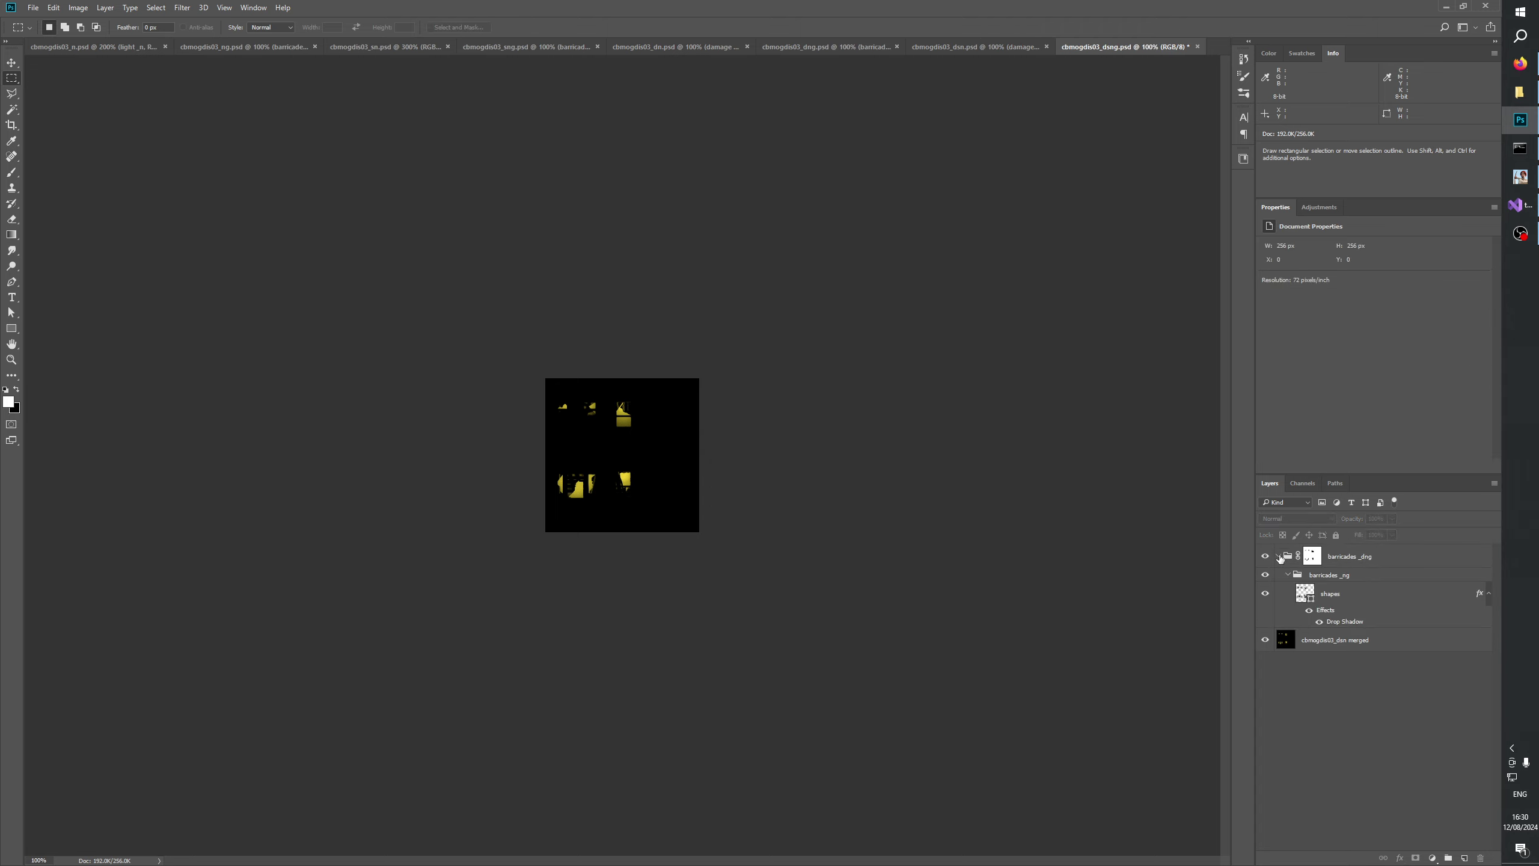
left_click(1279, 556)
key("ctrl+s")
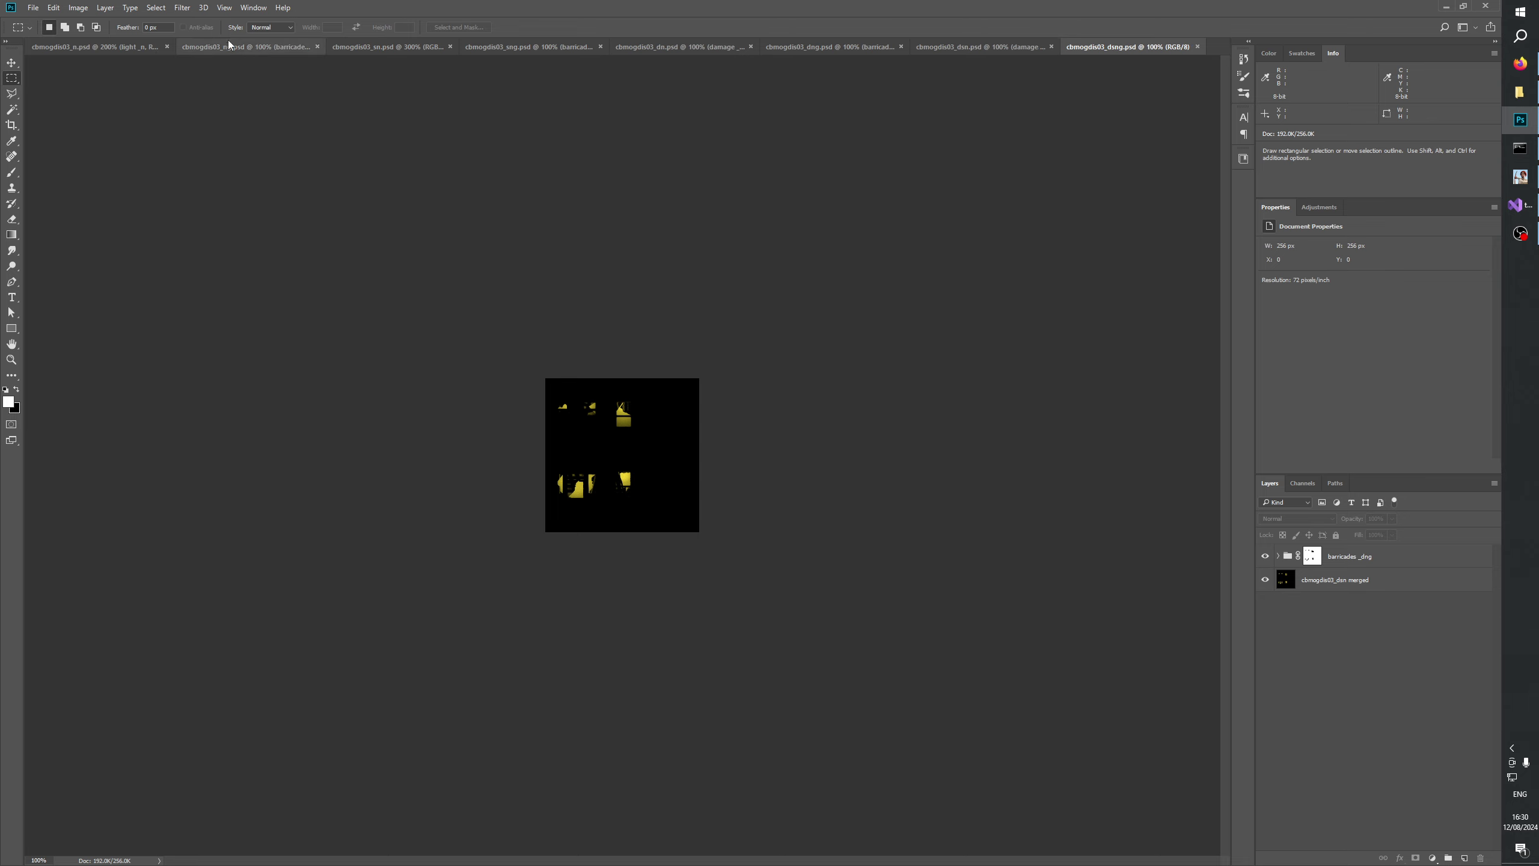
Open cbmogdis03.dds without separate mip-map layers and paste its full image above the light_n group in cbmogdis03_n.psd.
left_click(84, 46)
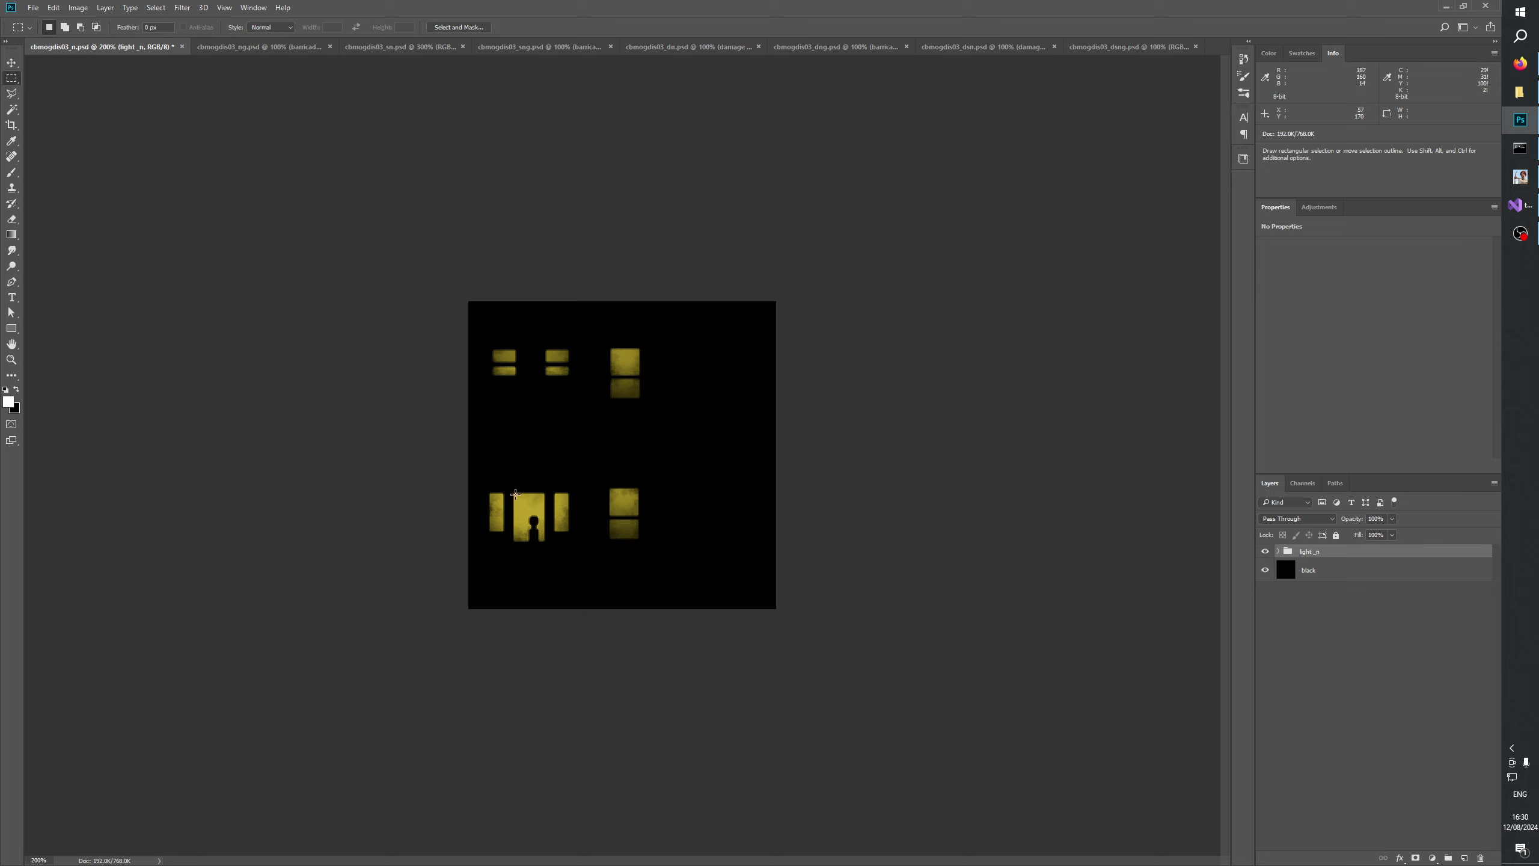
left_click(11, 360)
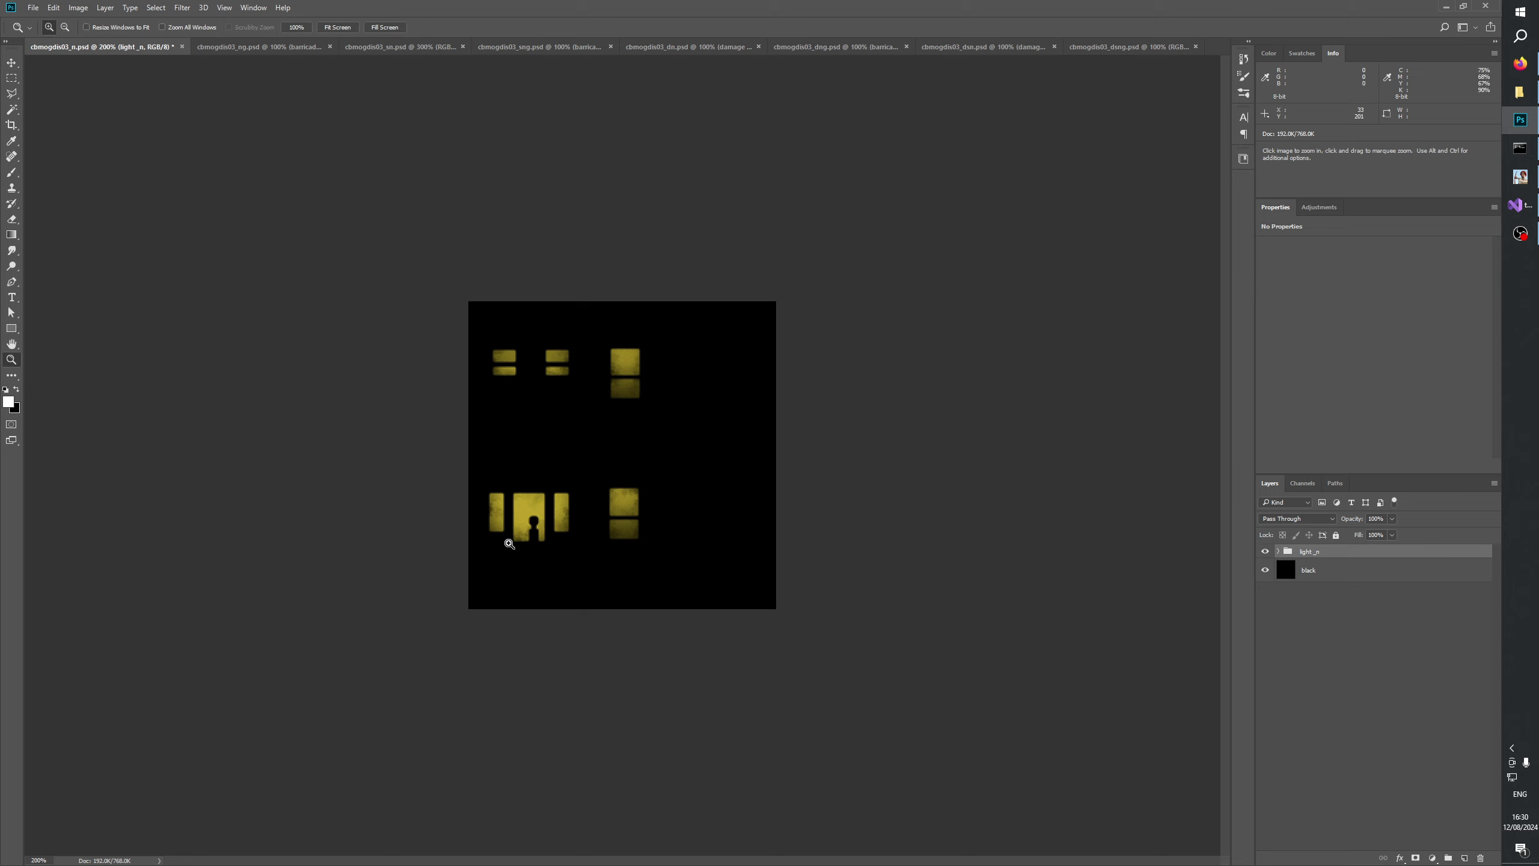
left_click(1521, 94)
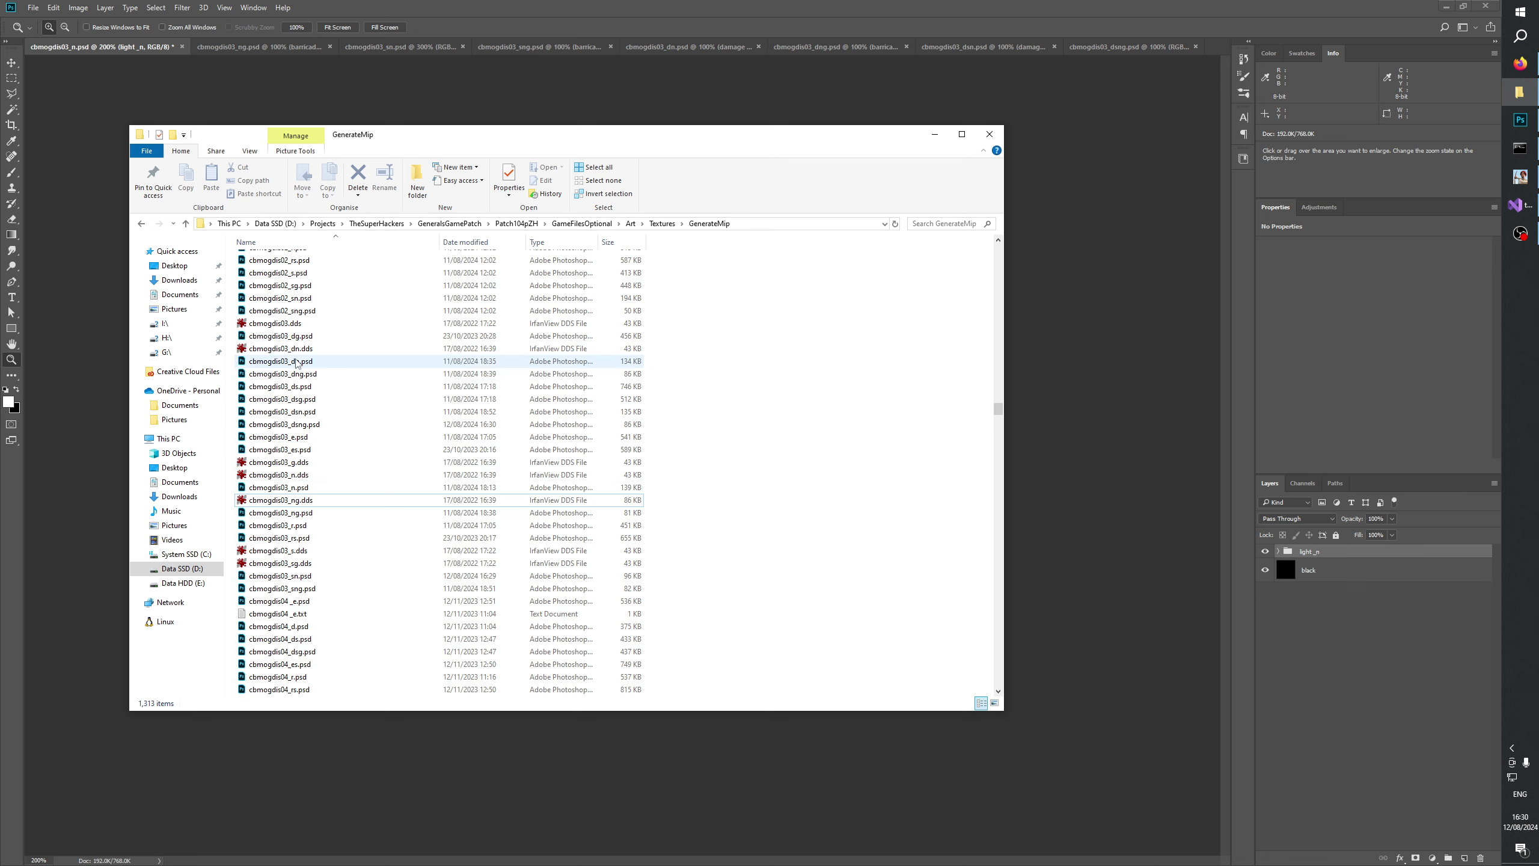
left_click_drag(276, 323, 1217, 43)
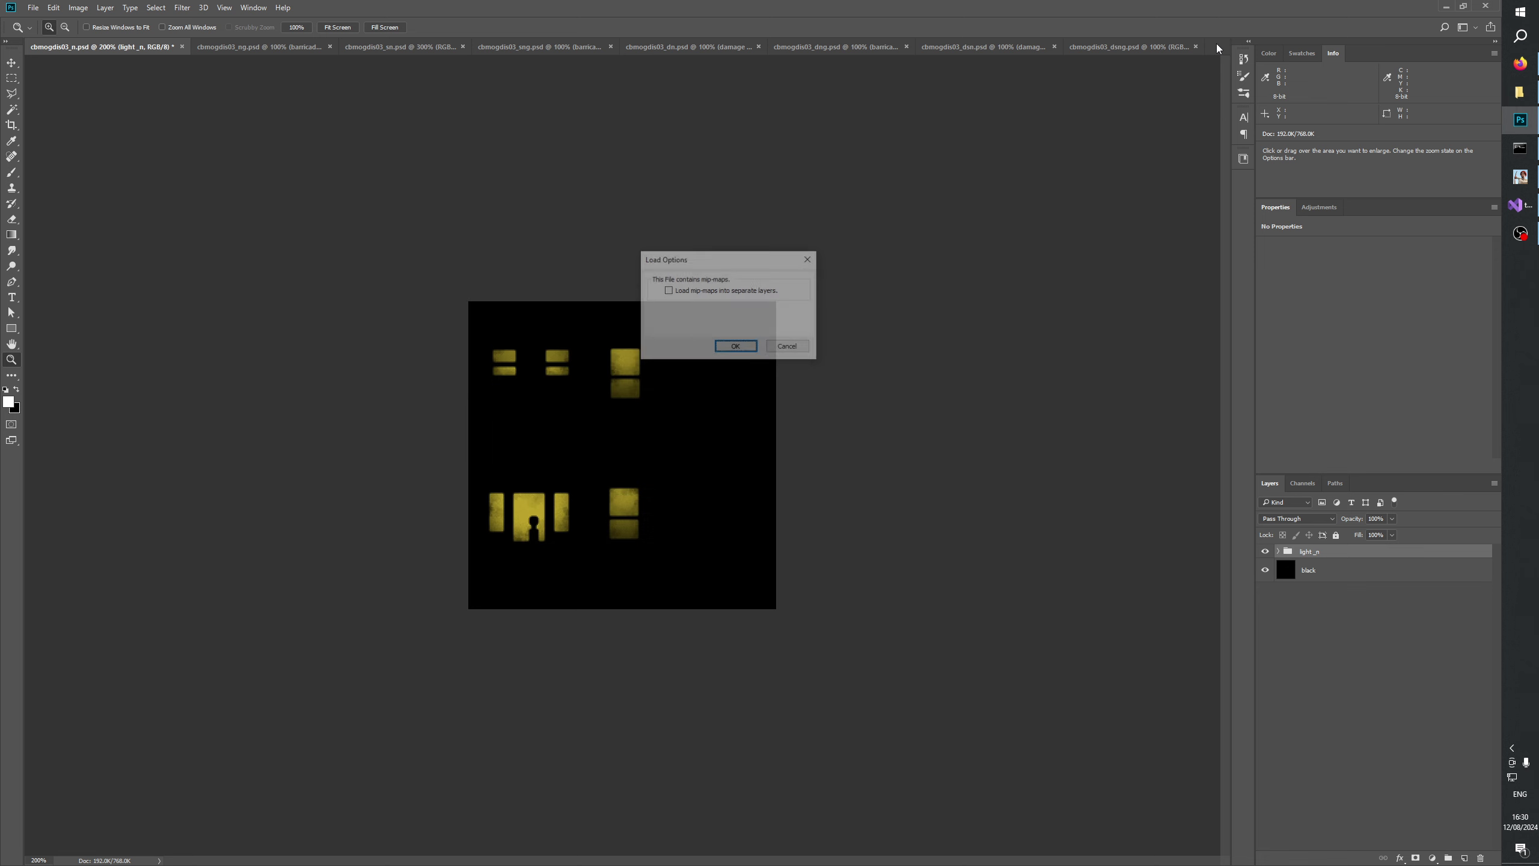
left_click(746, 346)
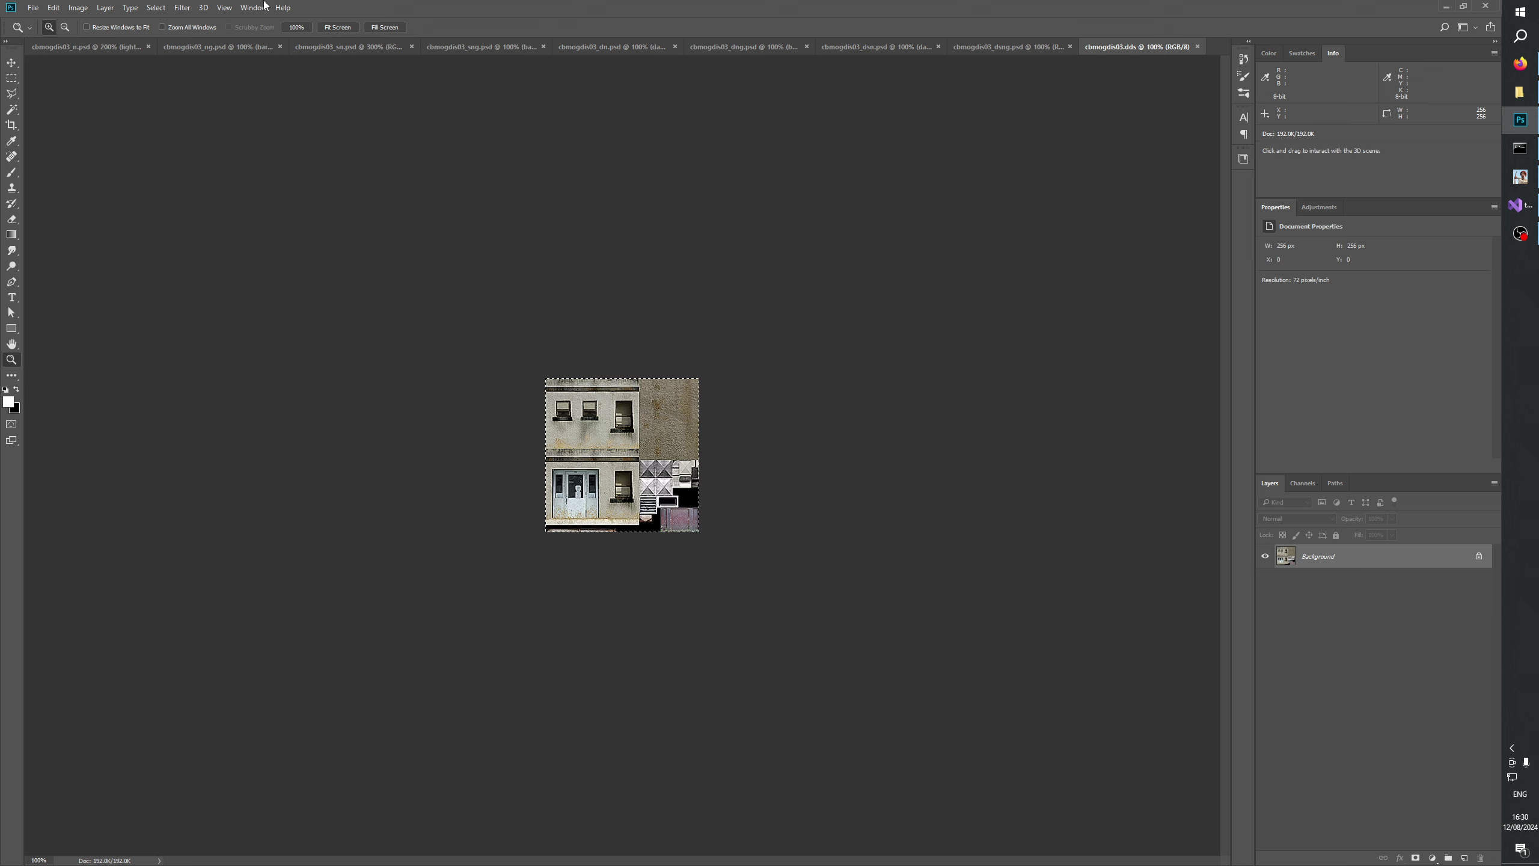
left_click(121, 48)
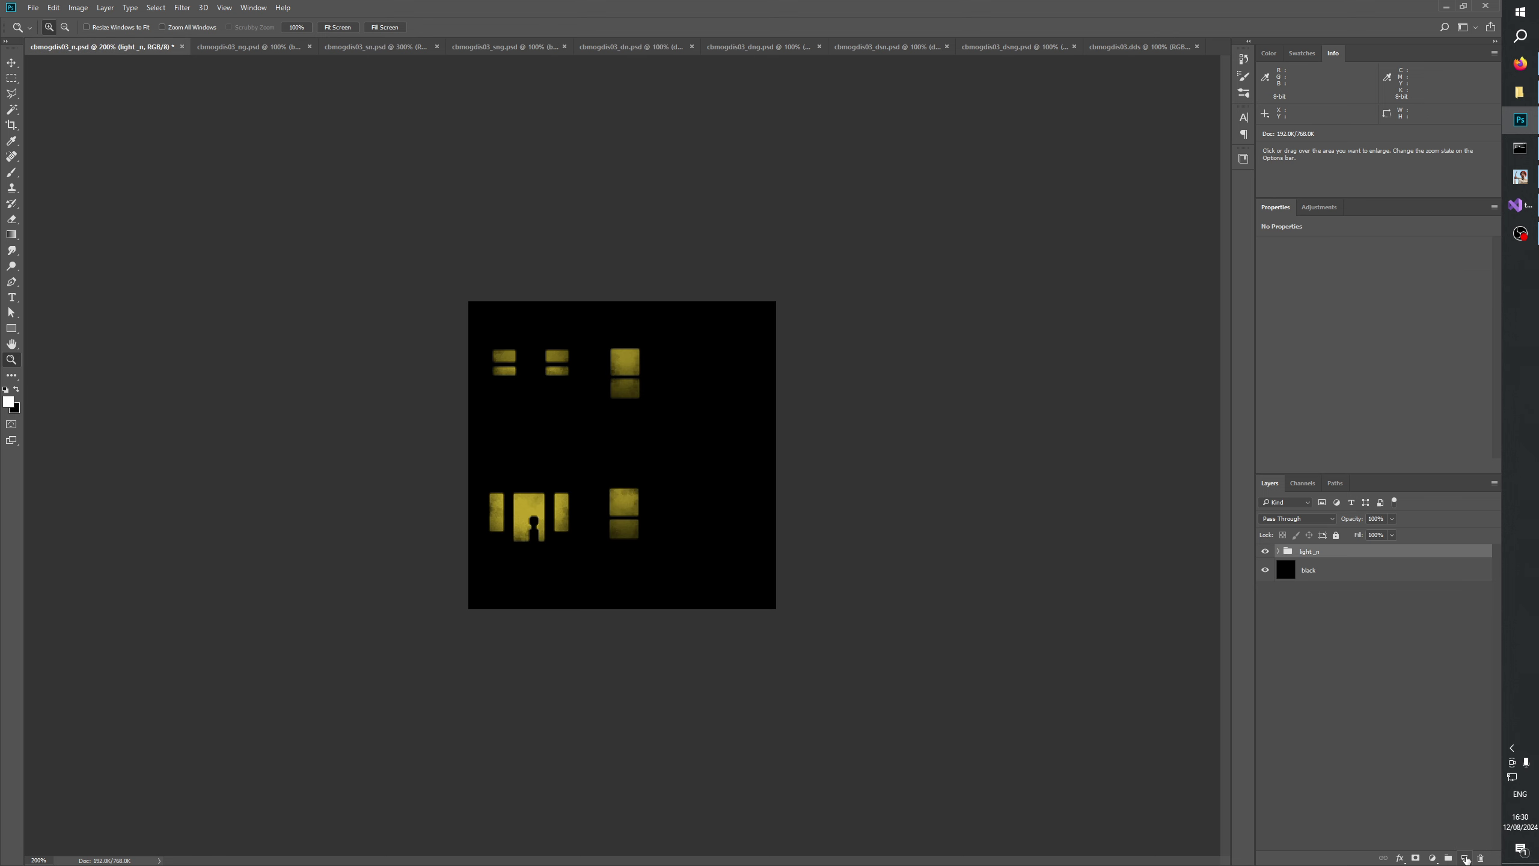
key("ctrl+v")
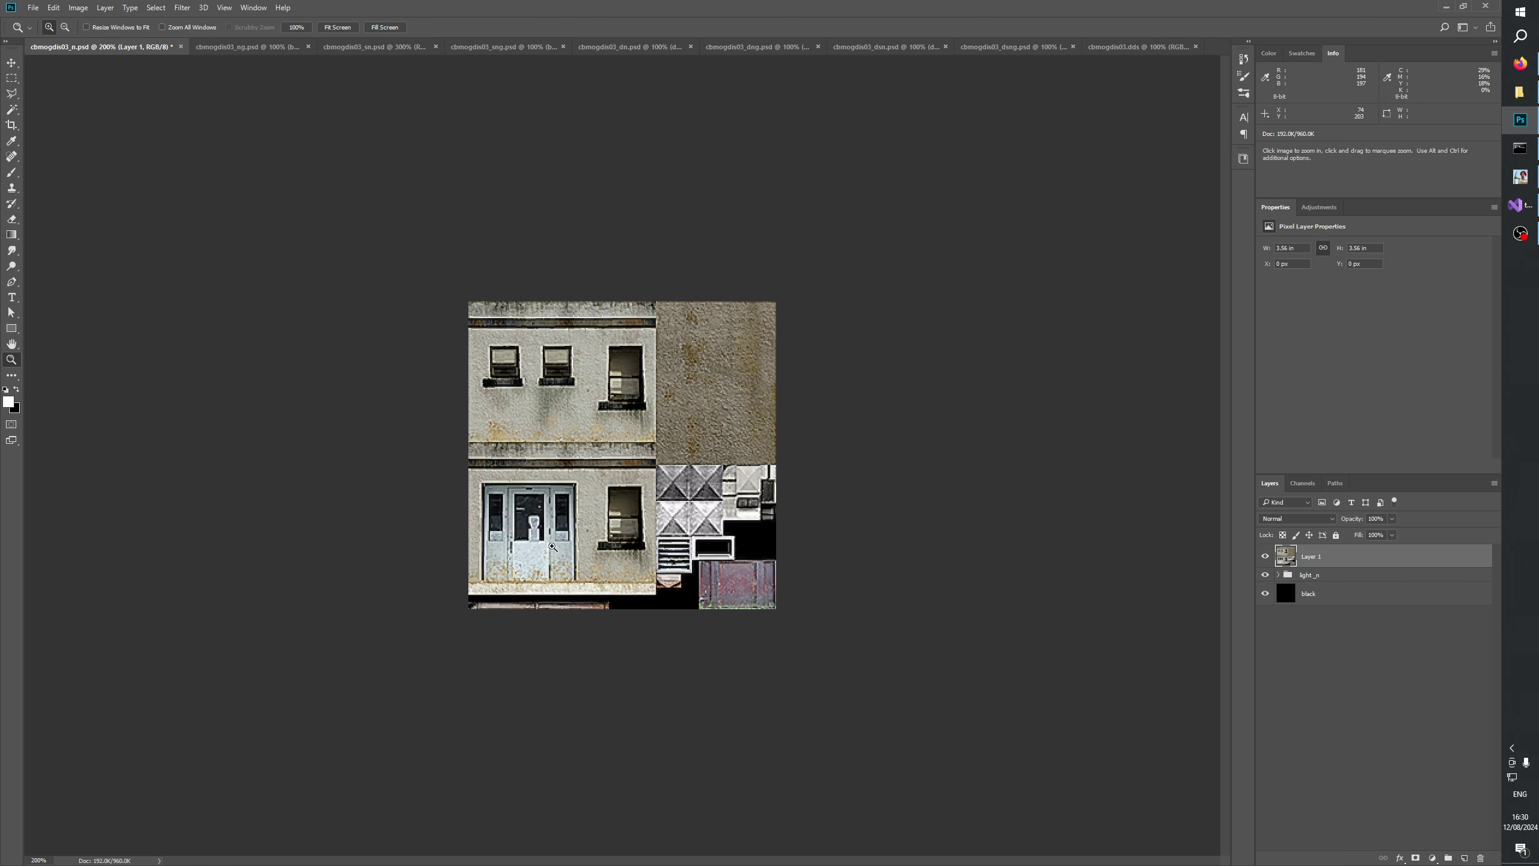
Compare the pasted building texture with the yellow light shapes around the ground-floor door by toggling Layer 1's visibility.
left_click(552, 547)
left_click(515, 582)
left_click(472, 618)
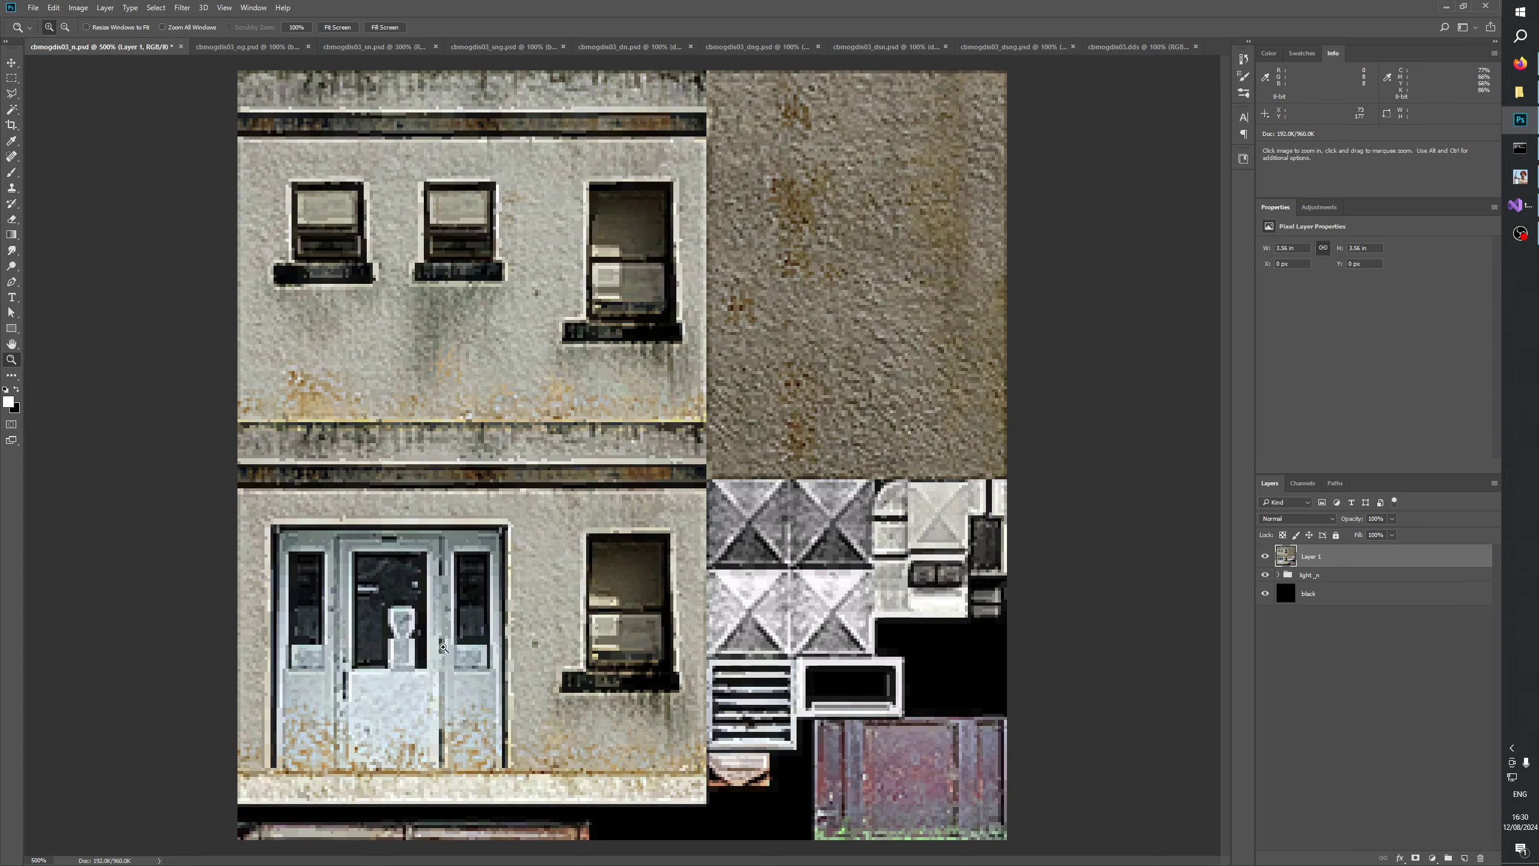
left_click(418, 655)
left_click(364, 664)
left_click(315, 670)
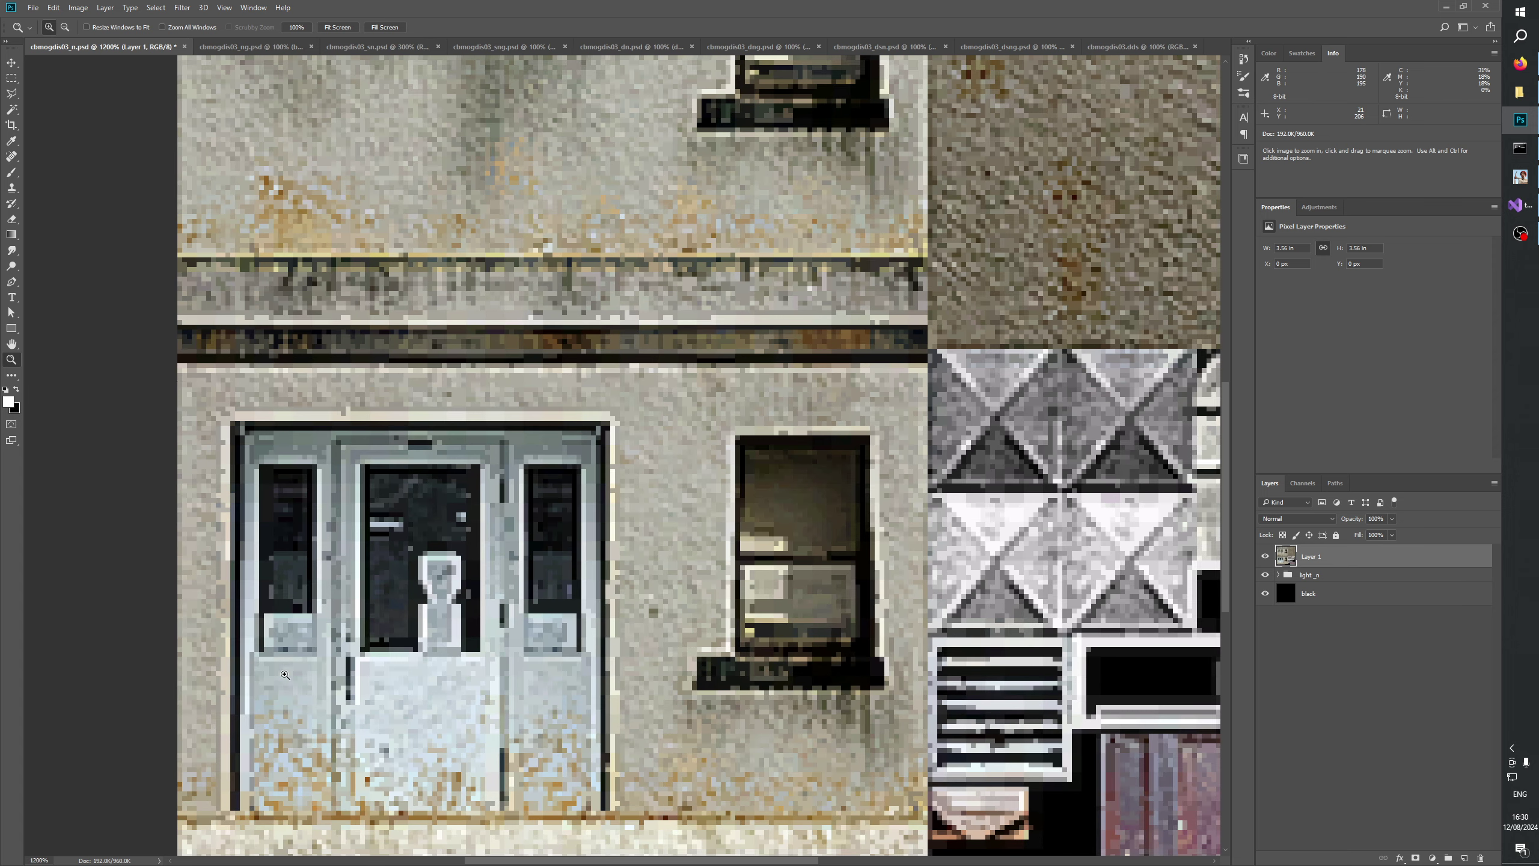
left_click(285, 674)
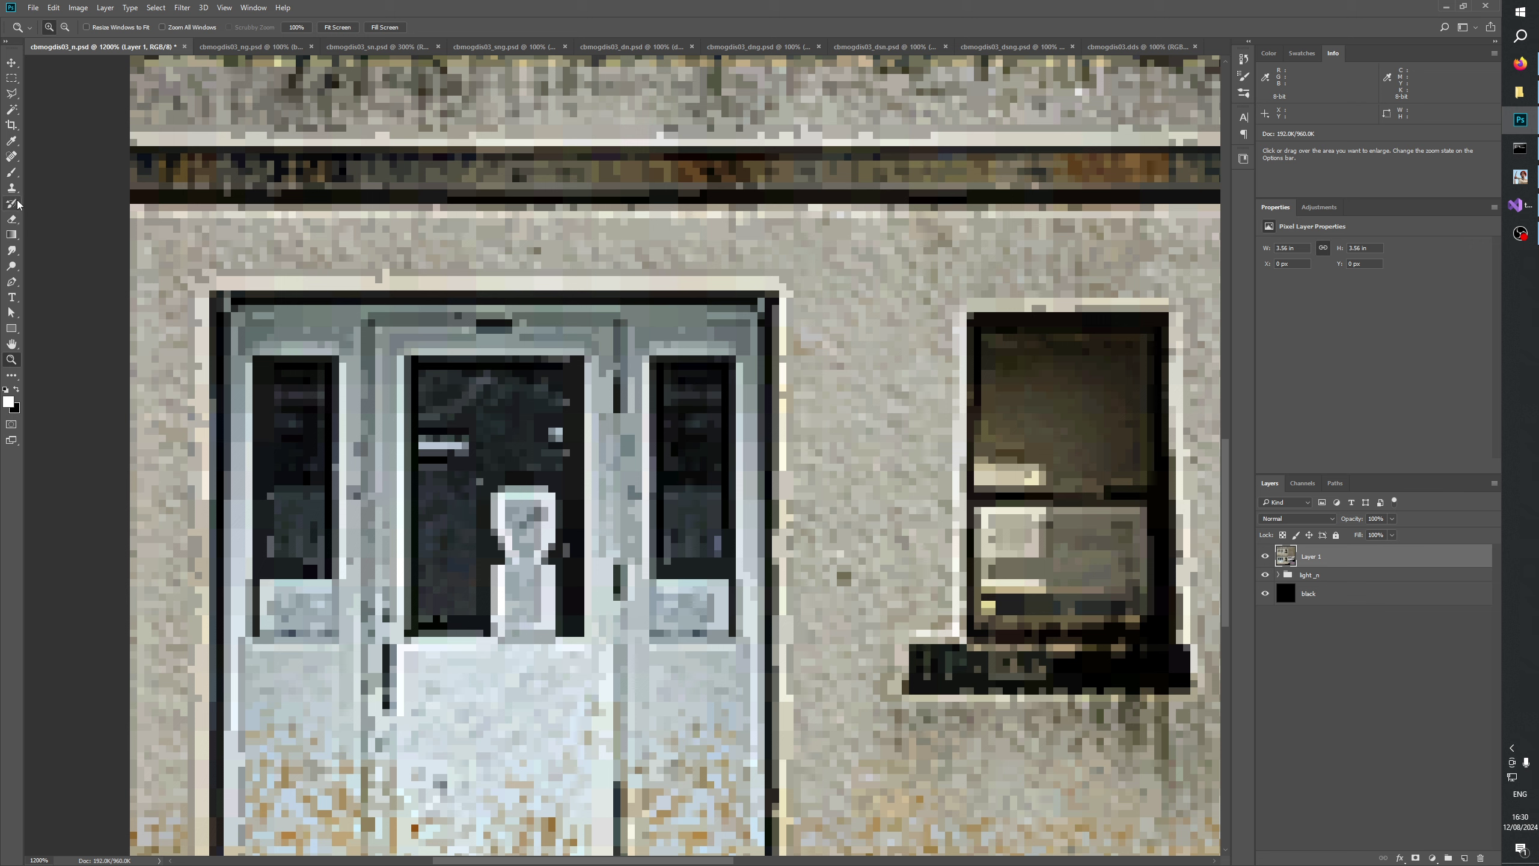
left_click(11, 328)
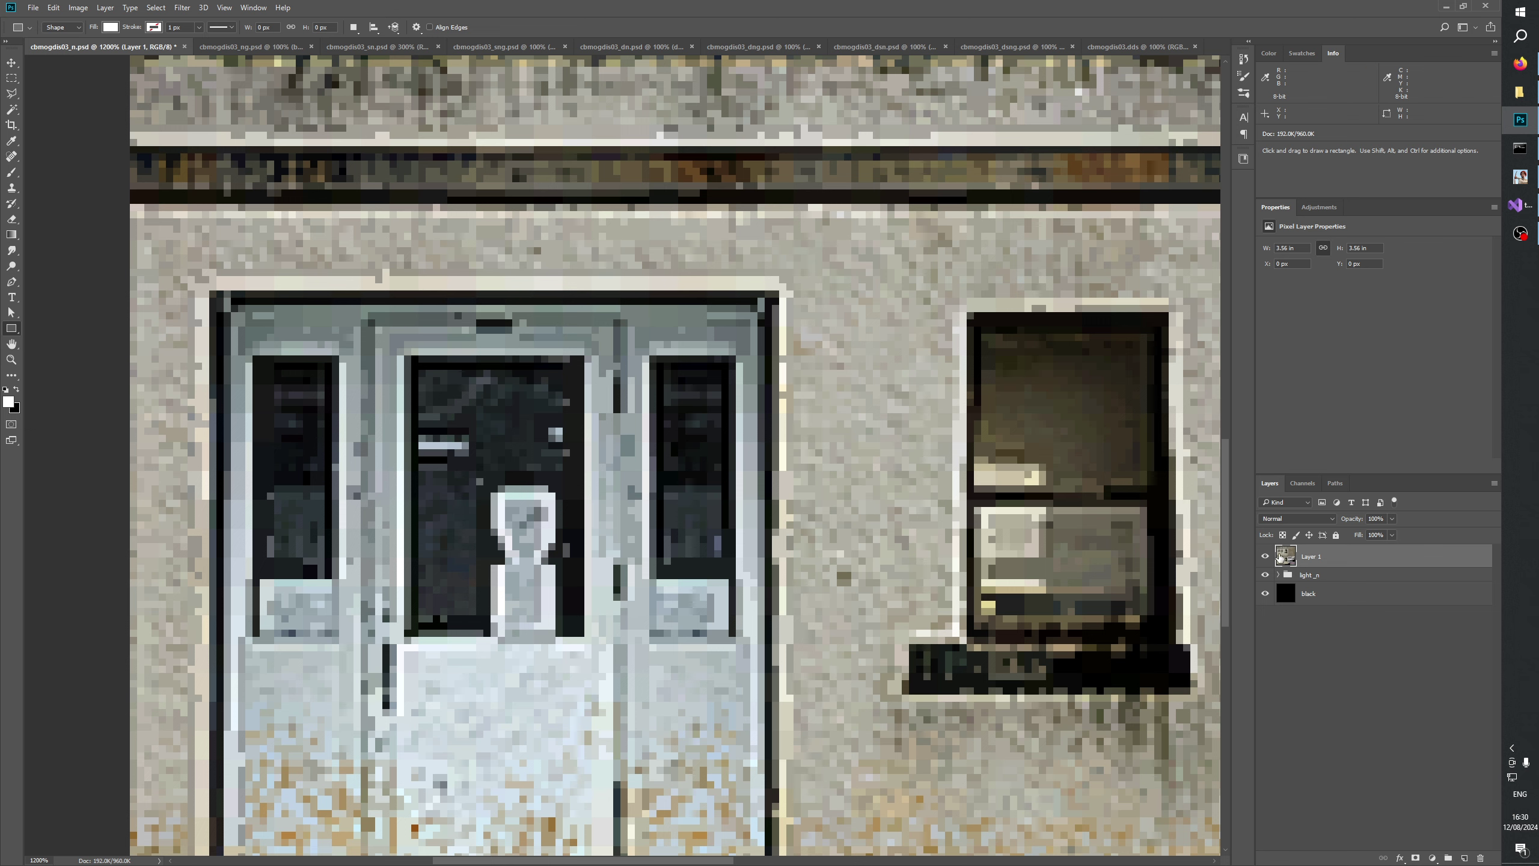
left_click(1265, 557)
left_click(1265, 557)
left_click(1265, 557)
left_click(1265, 557)
left_click(1265, 557)
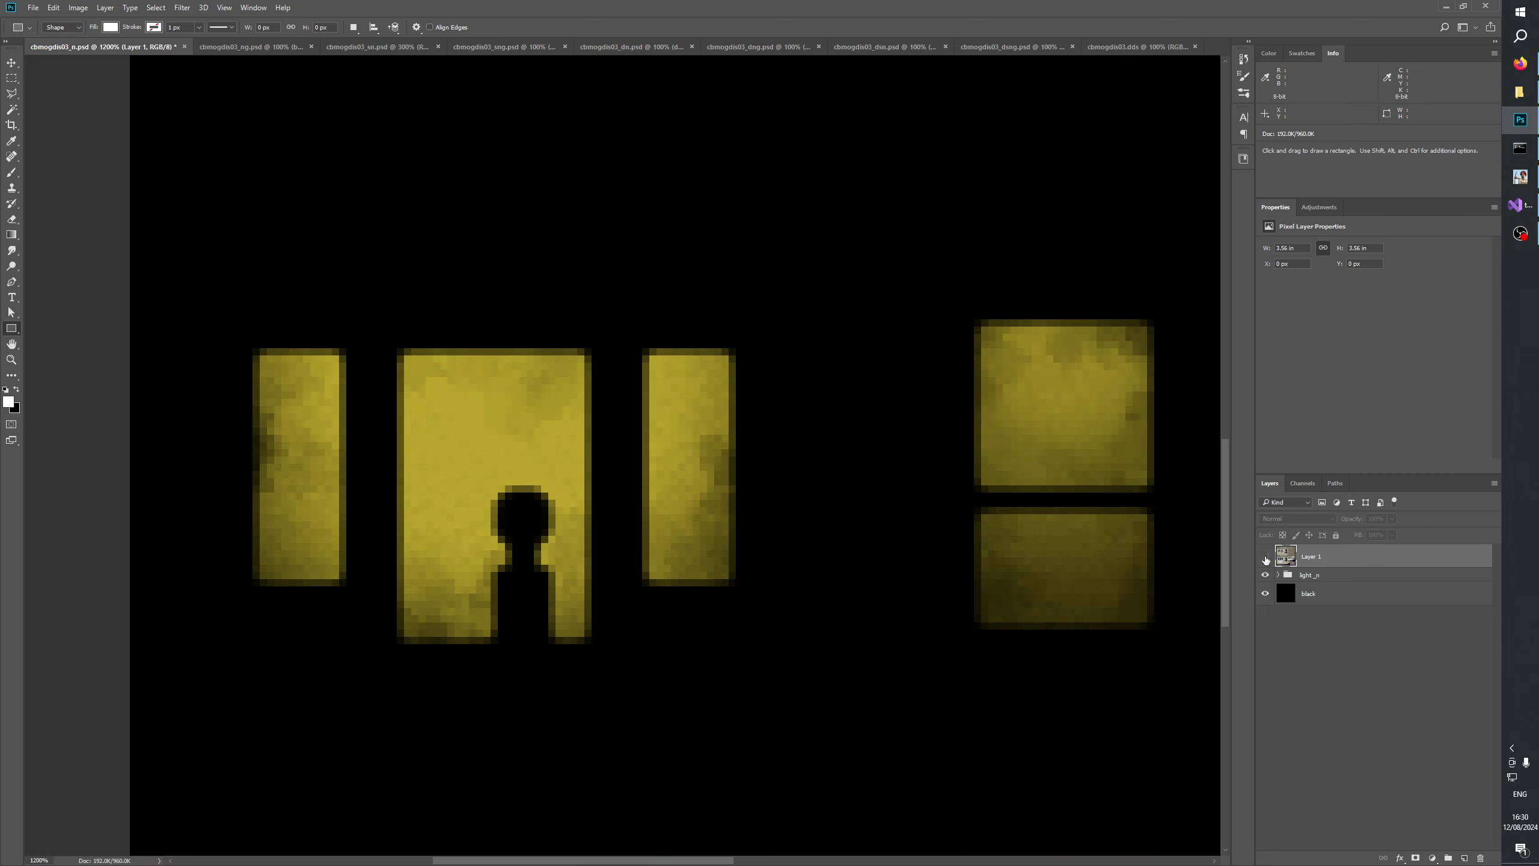
left_click(1265, 556)
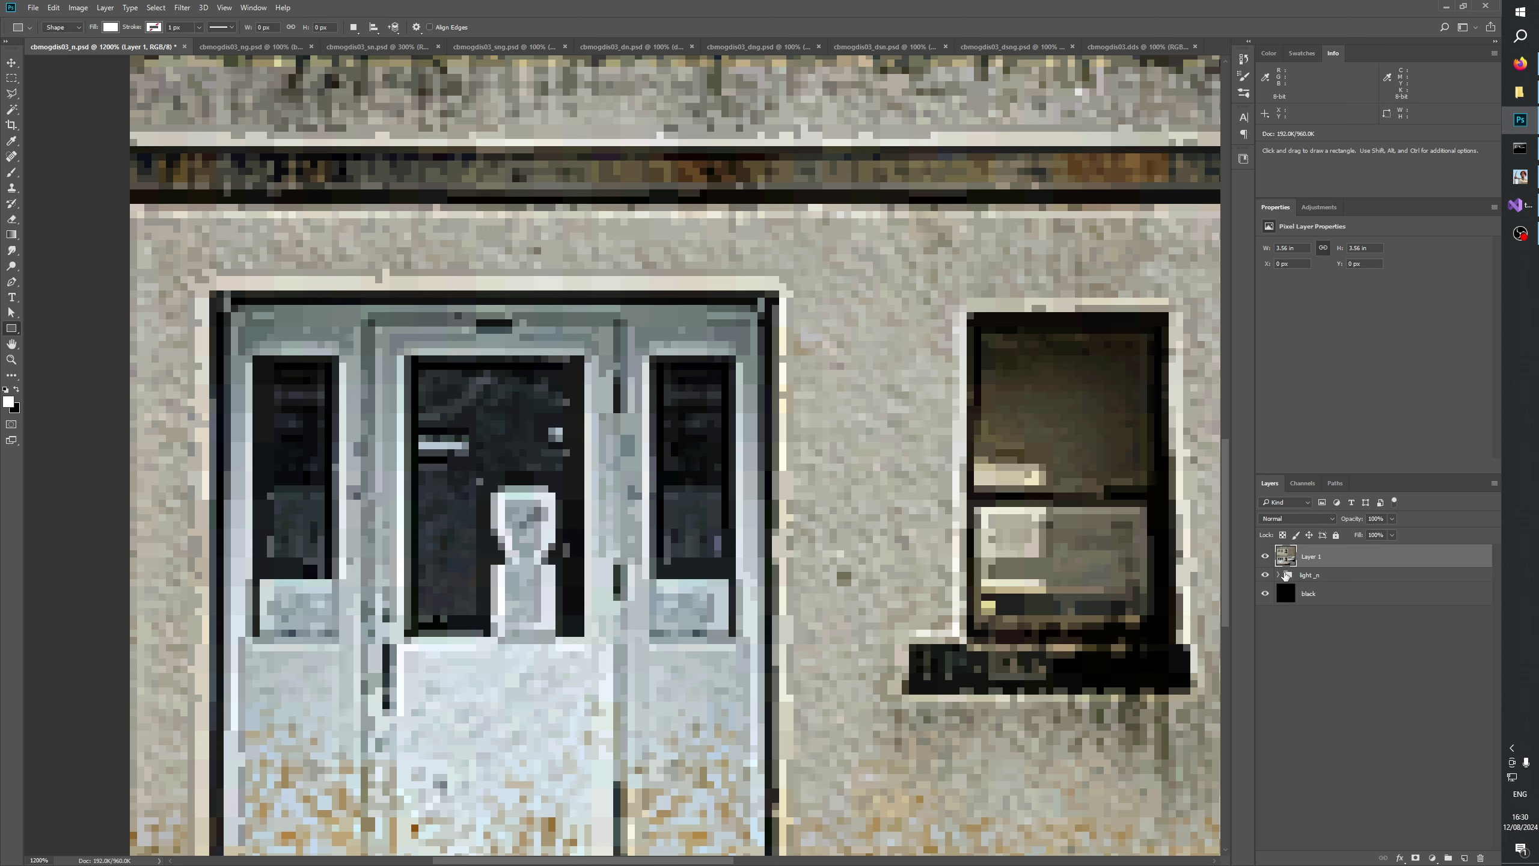
In the light_n group's shapes layer, shrink the rectangle over the door's left sidelight to 10 × 29 px to fit the glass.
left_click(1280, 575)
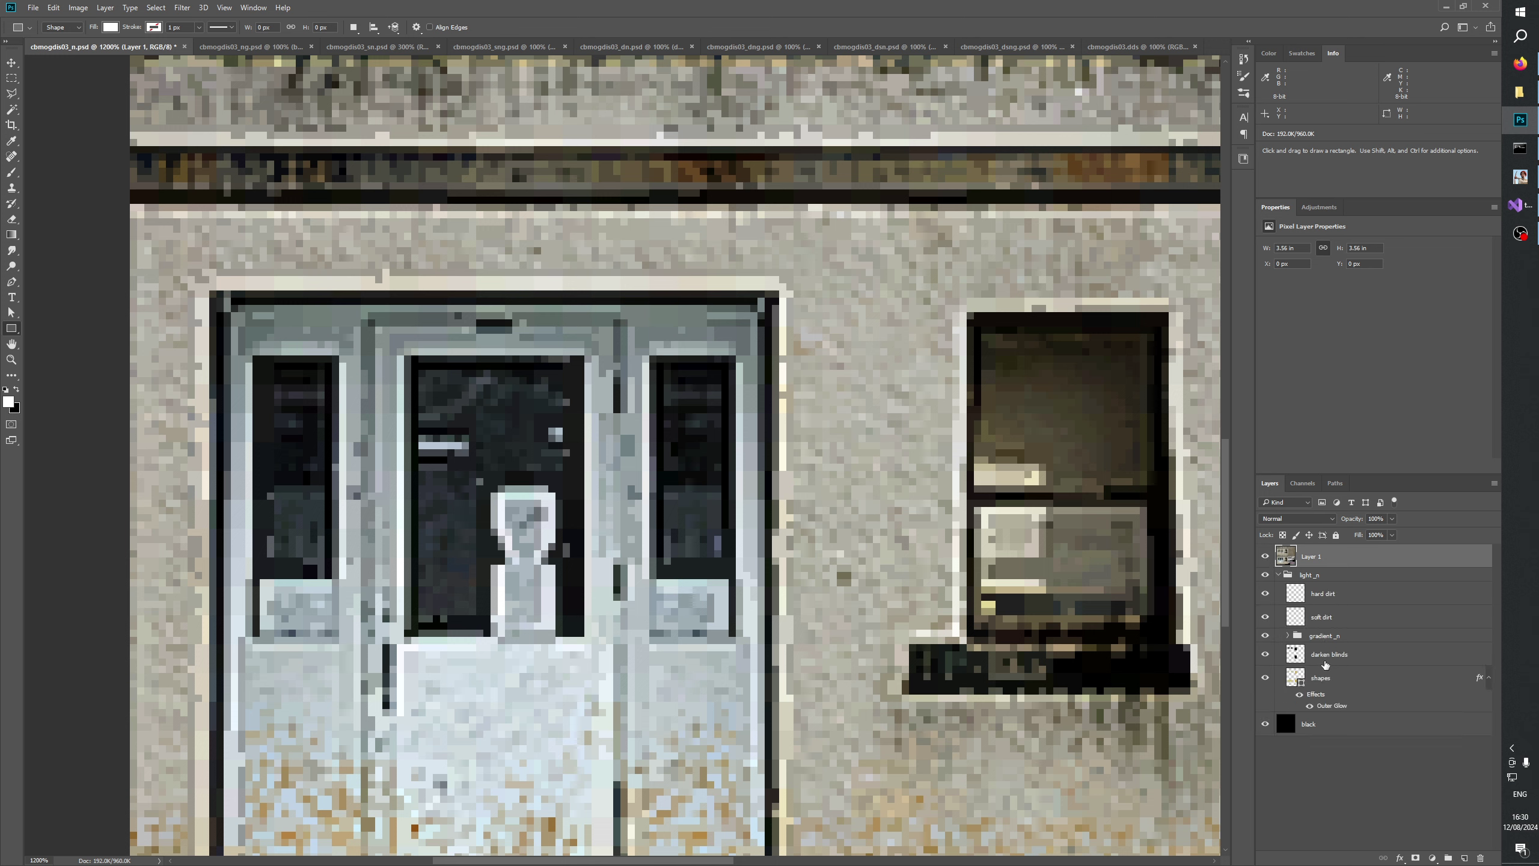
left_click(1327, 682)
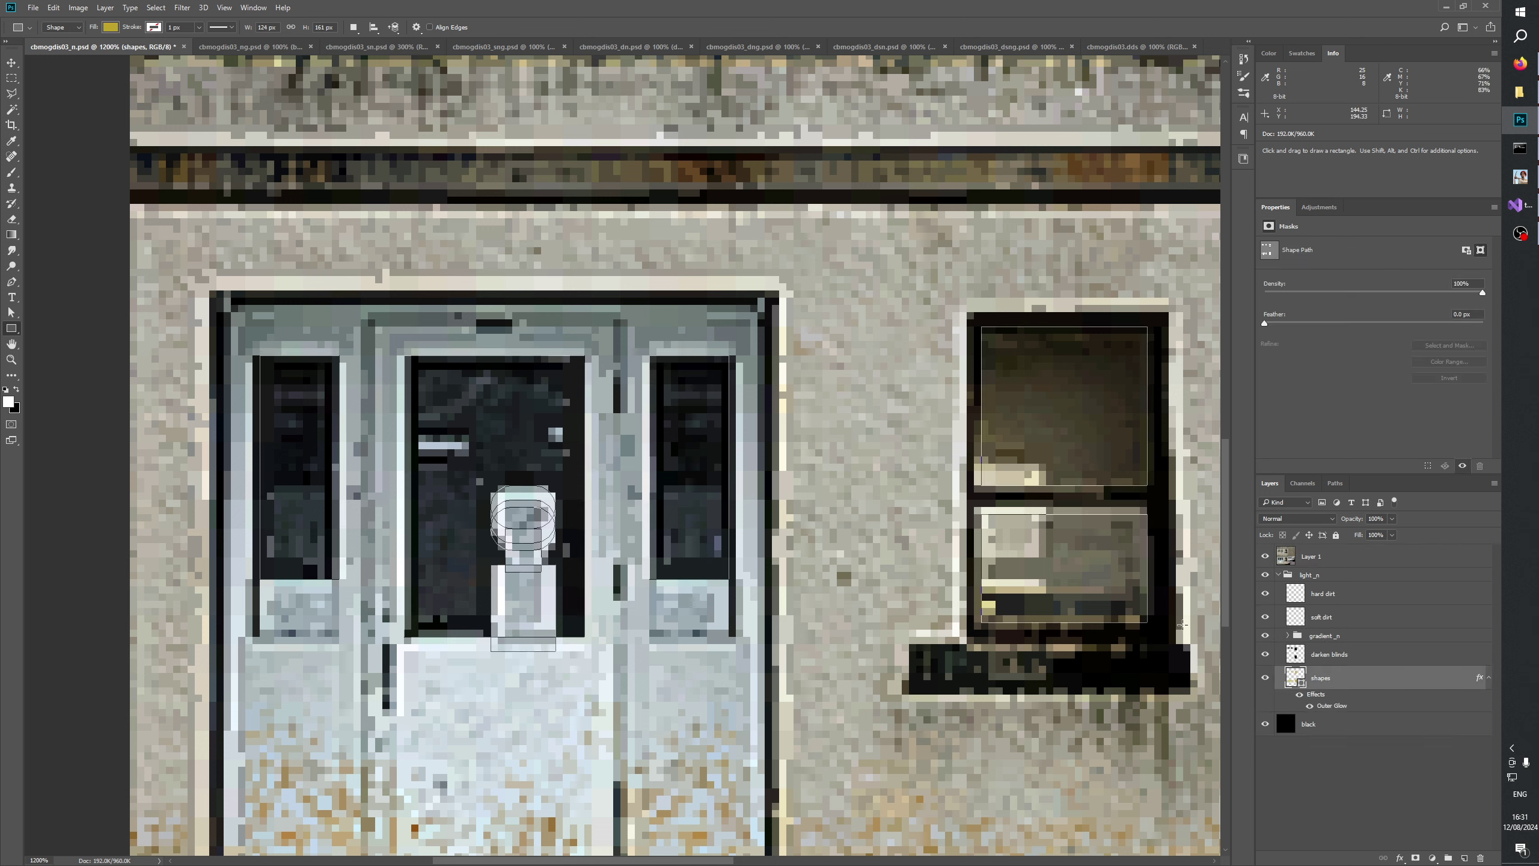
key("ctrl+h")
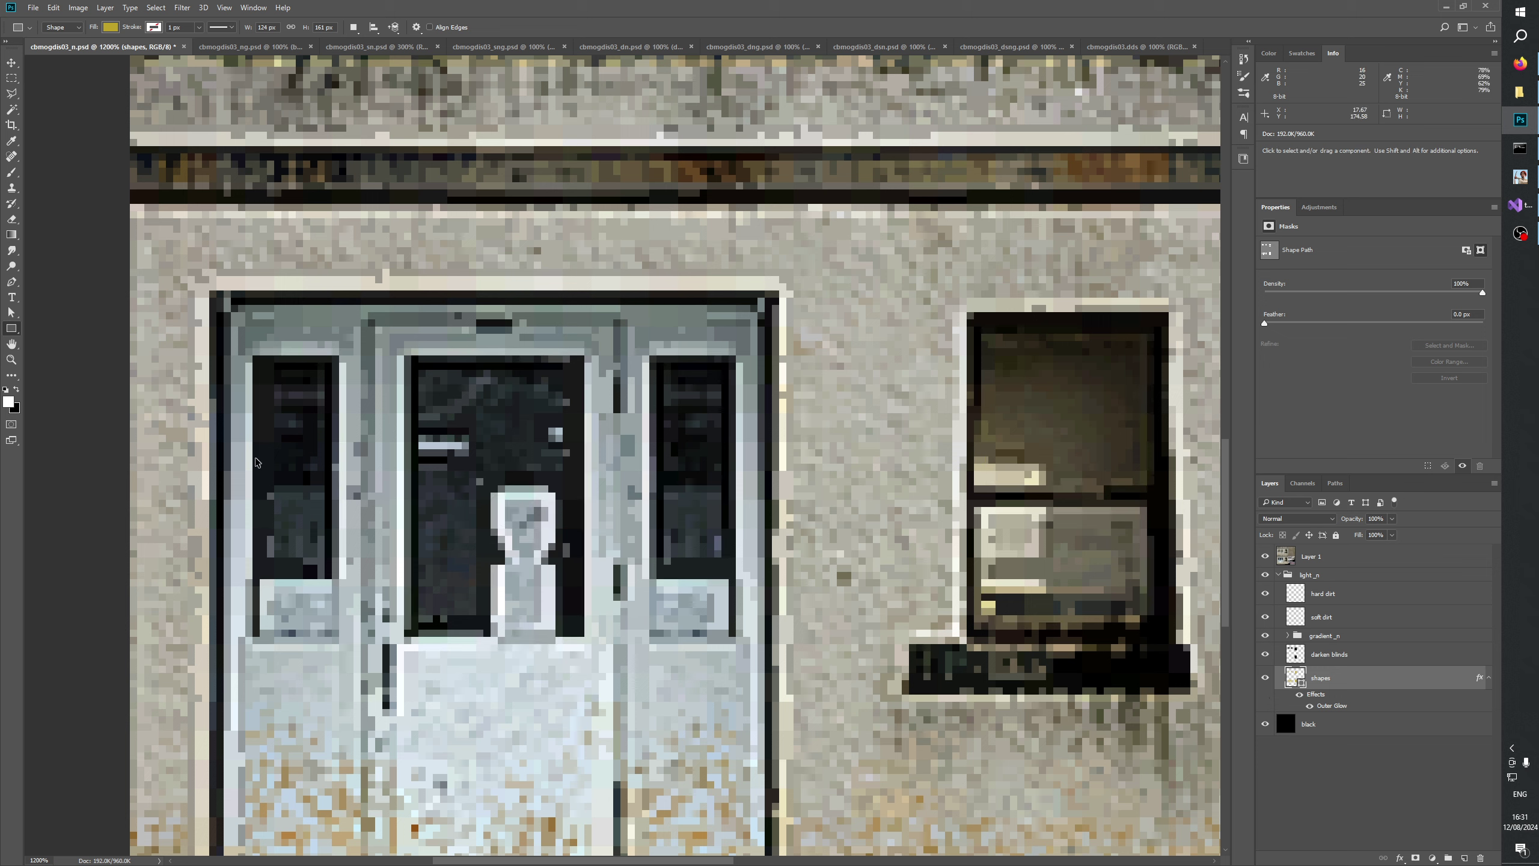
left_click(305, 491)
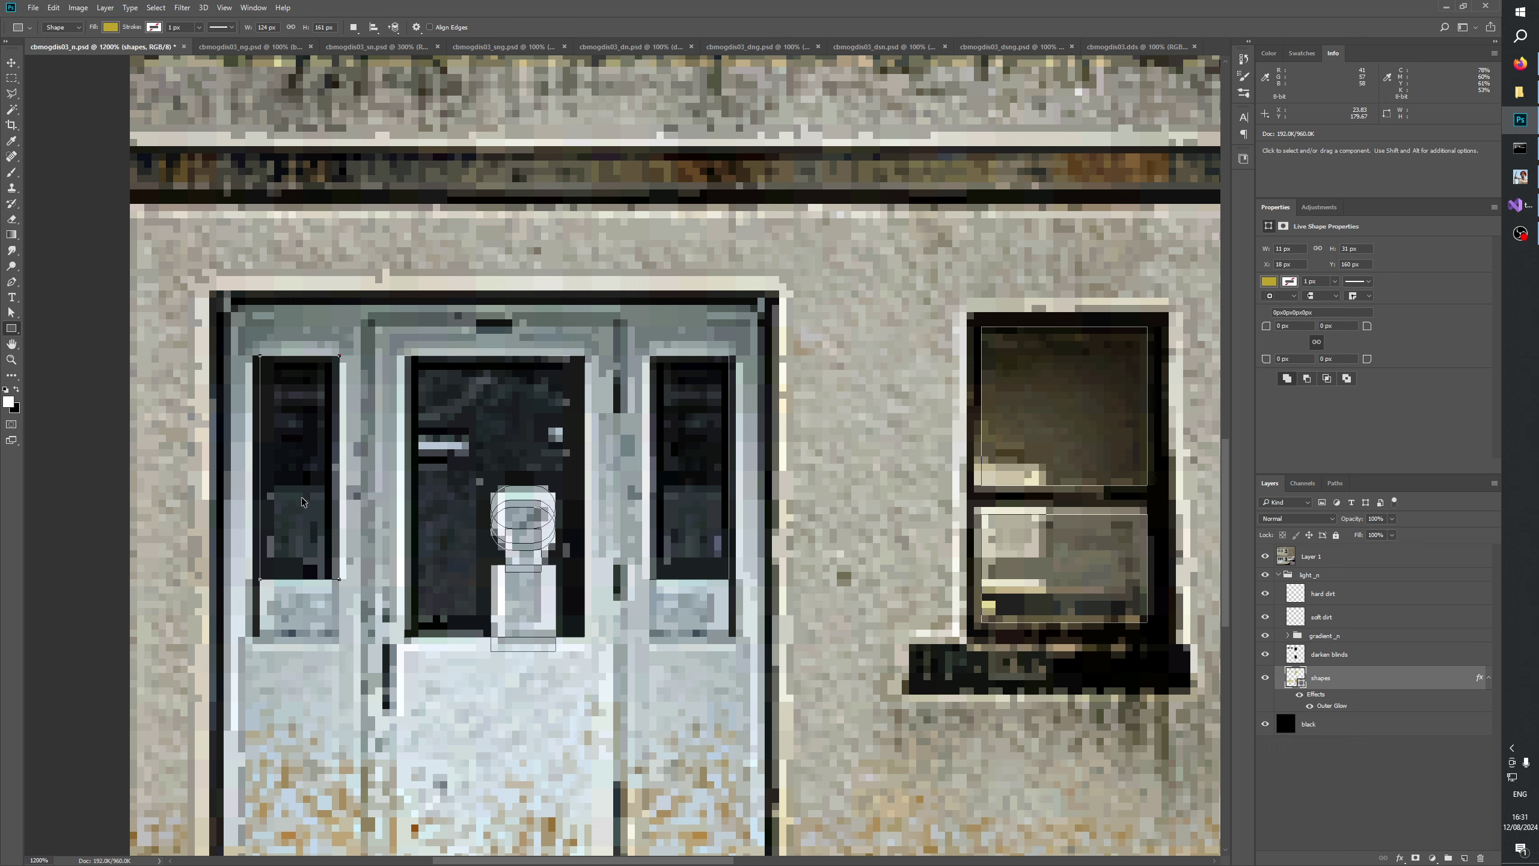
key("ctrl+t")
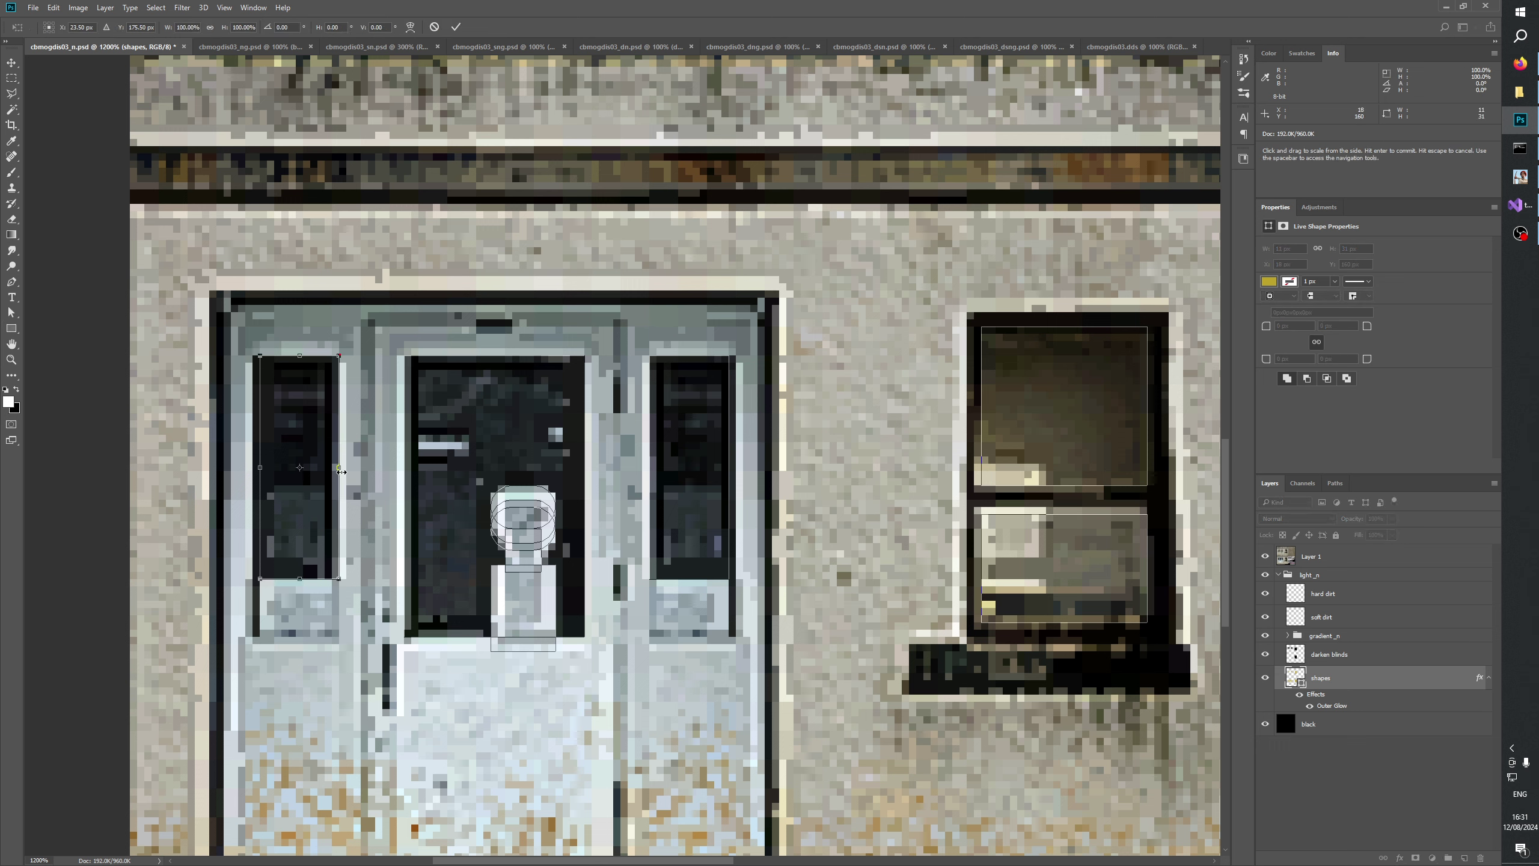
left_click_drag(339, 466, 331, 466)
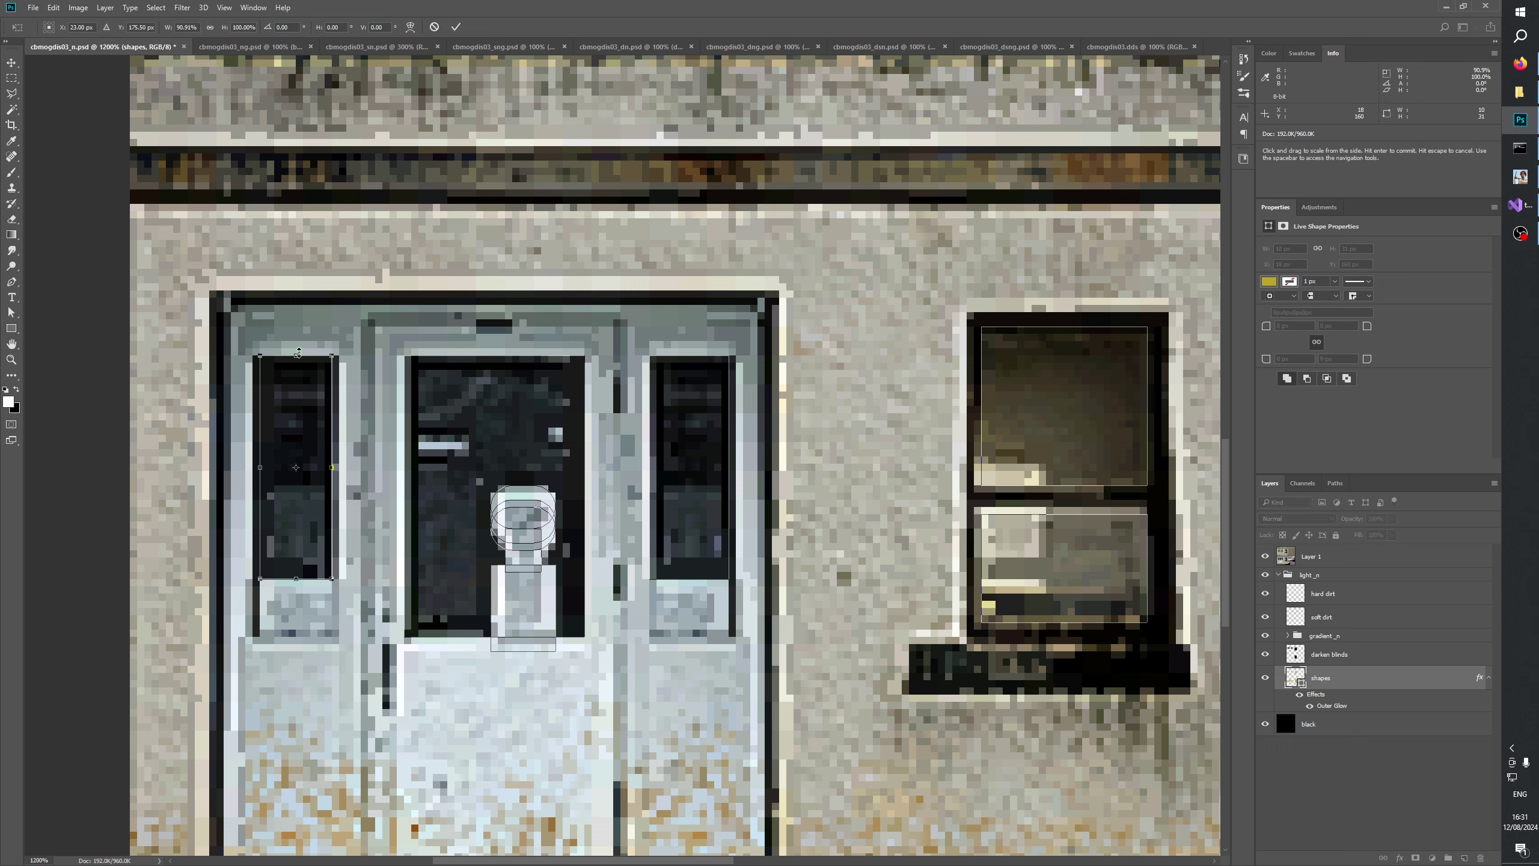
left_click_drag(298, 355, 297, 363)
left_click_drag(297, 581, 297, 575)
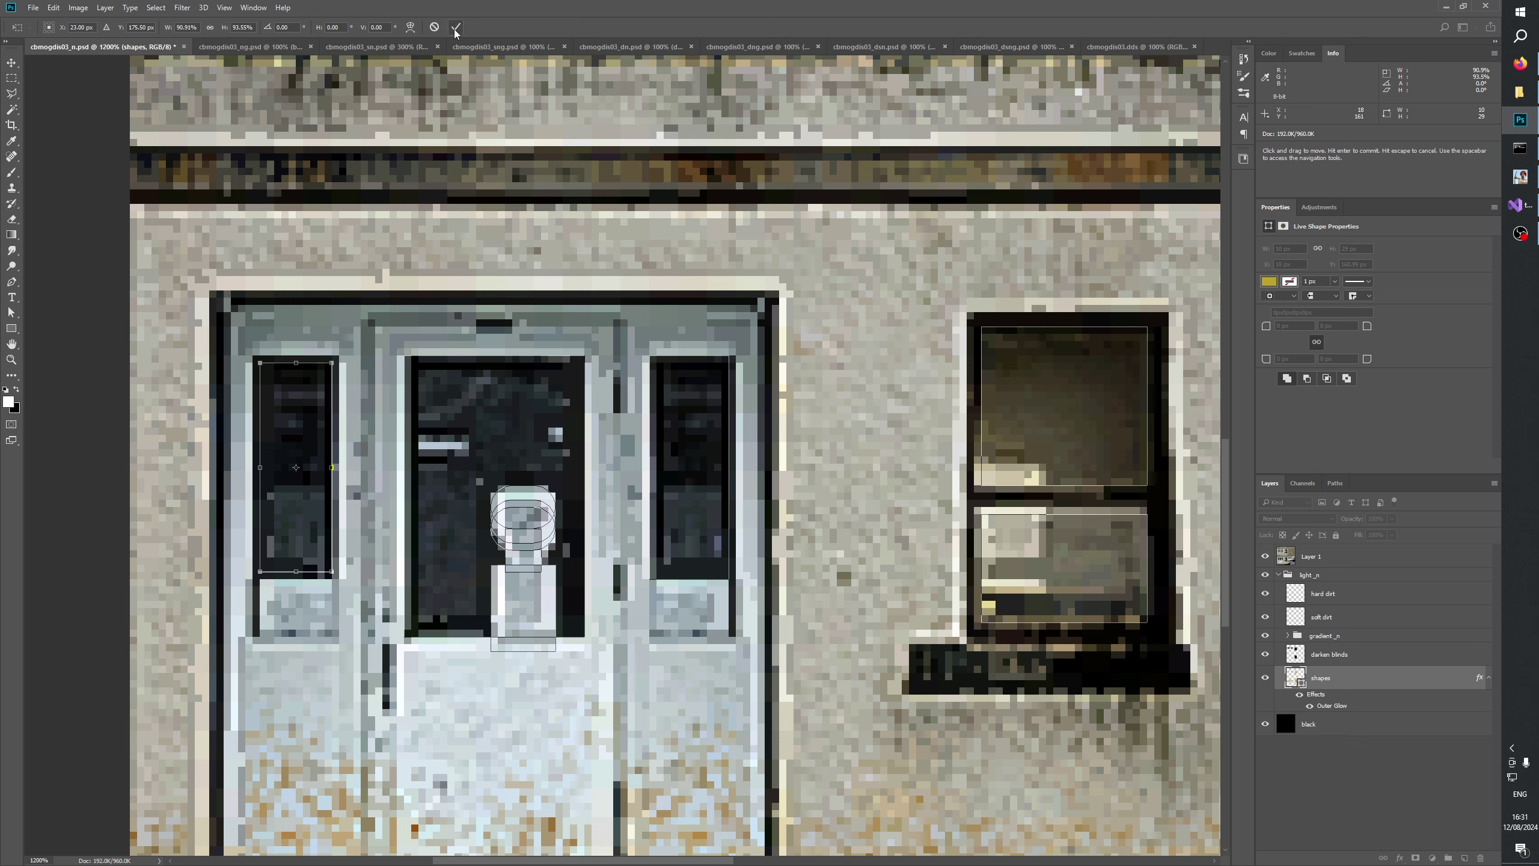
left_click(455, 27)
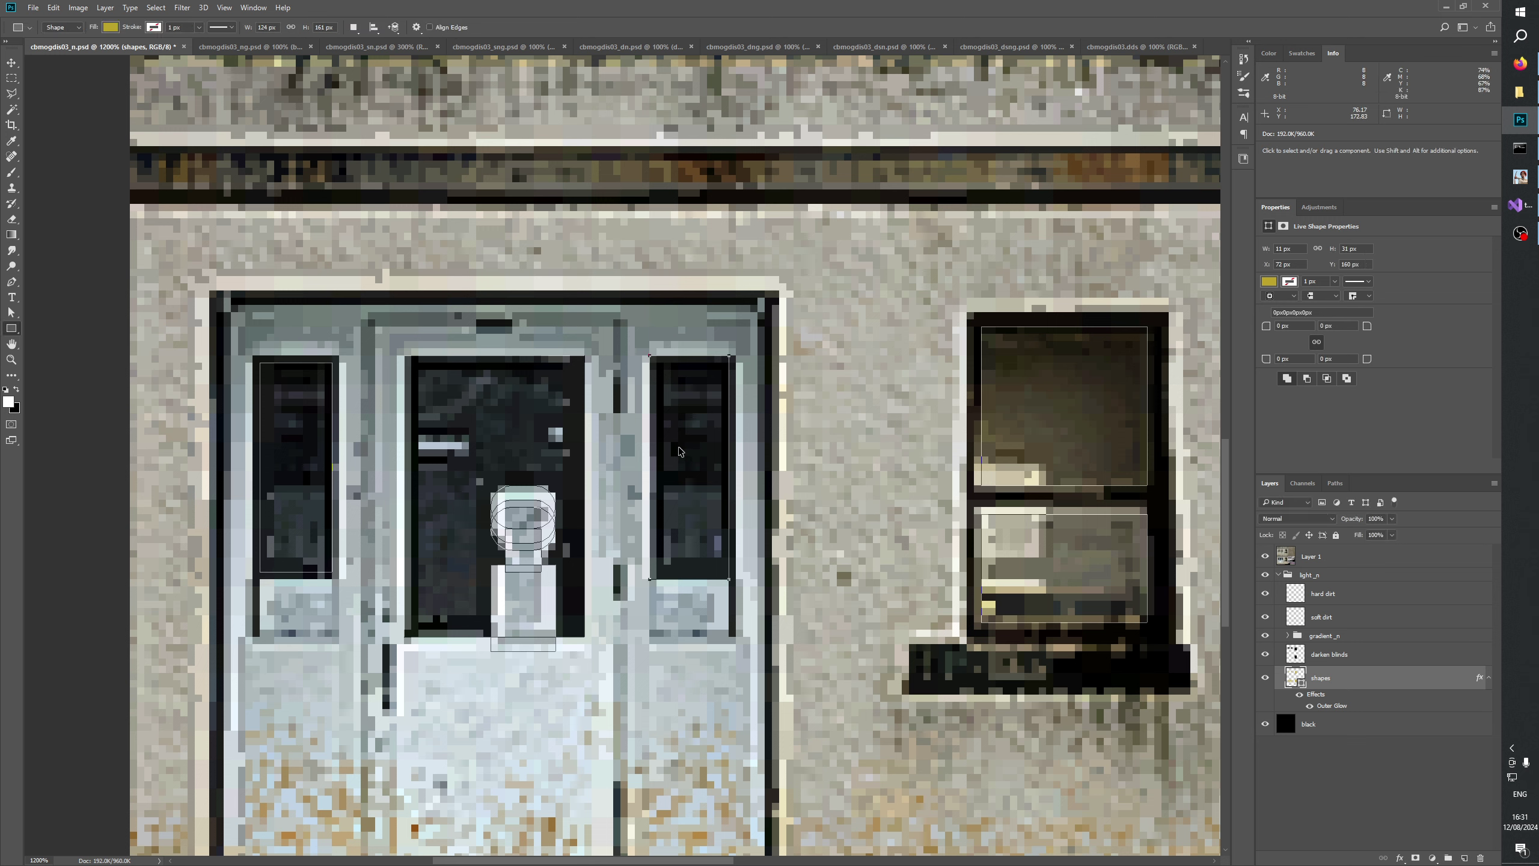
Shrink the light rectangle over the door's right sidelight to 10 × 29 px, pulling in its inner, upper and lower edges.
key("ctrl+t")
left_click_drag(649, 467, 657, 467)
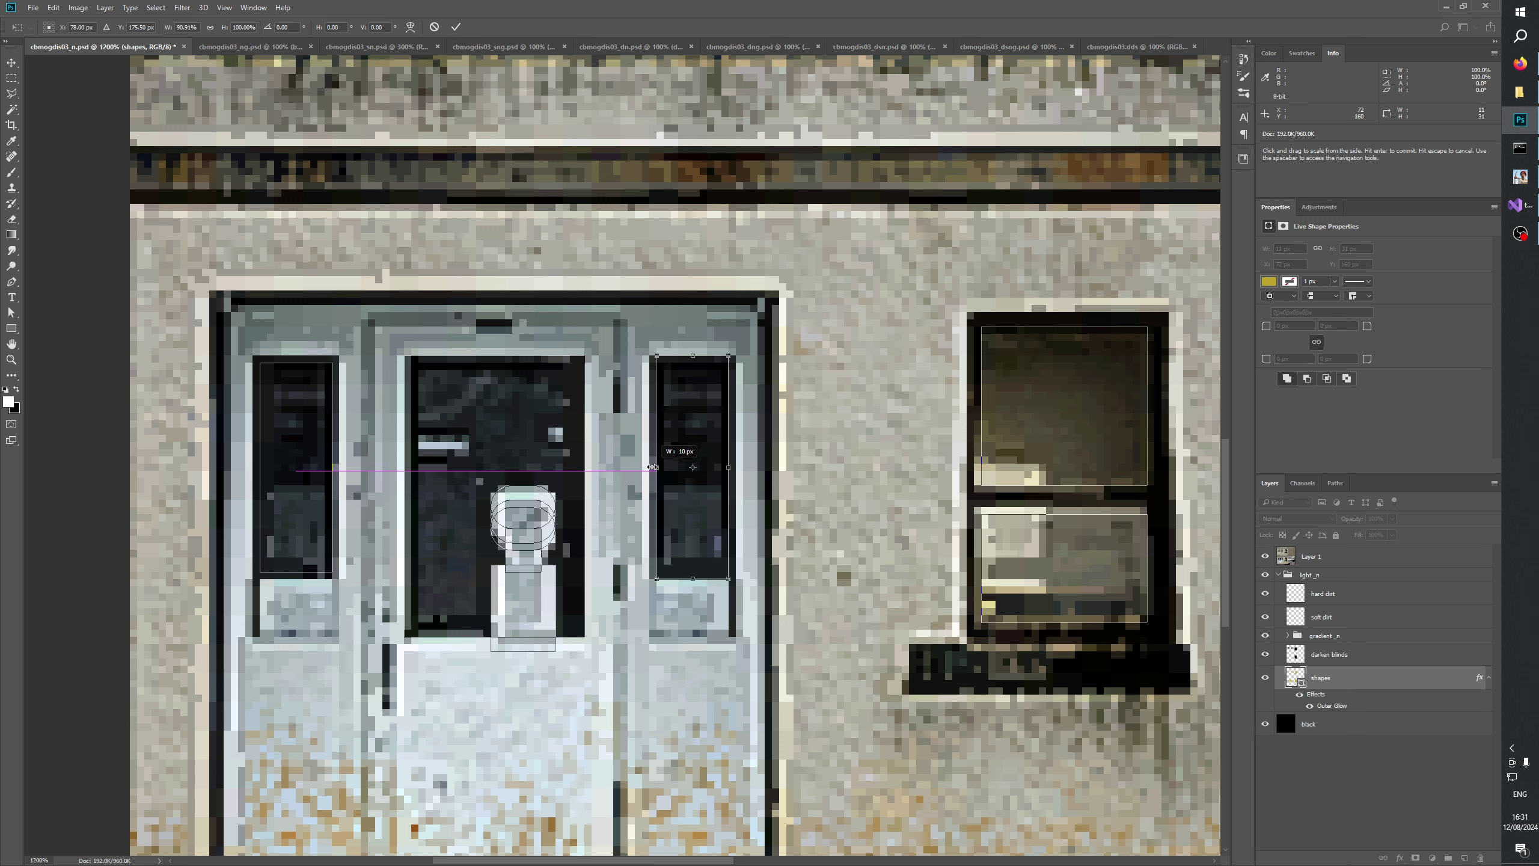
left_click_drag(694, 355, 693, 363)
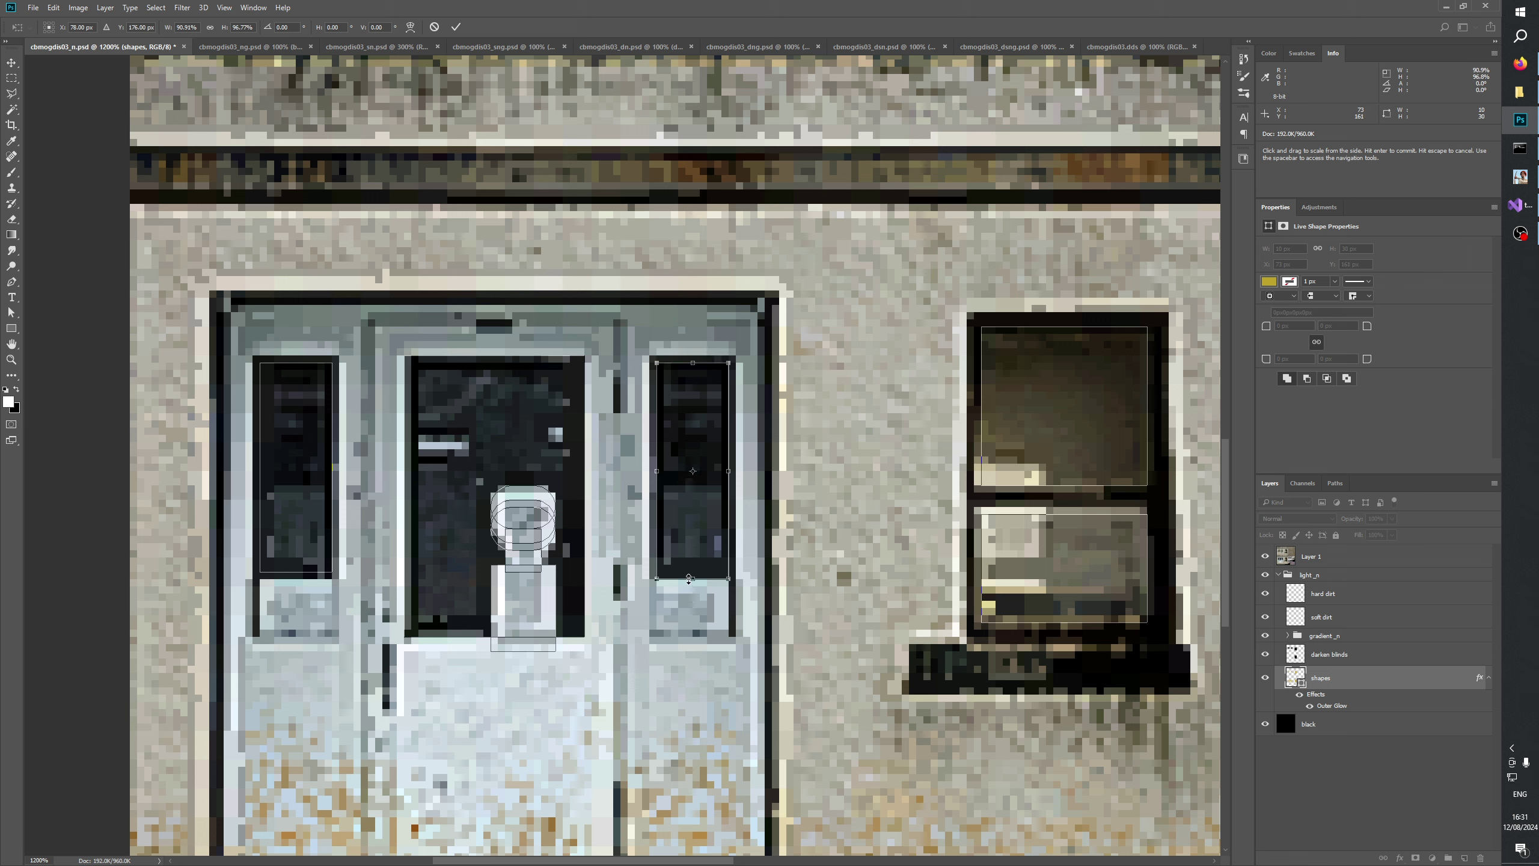
left_click_drag(694, 578, 694, 572)
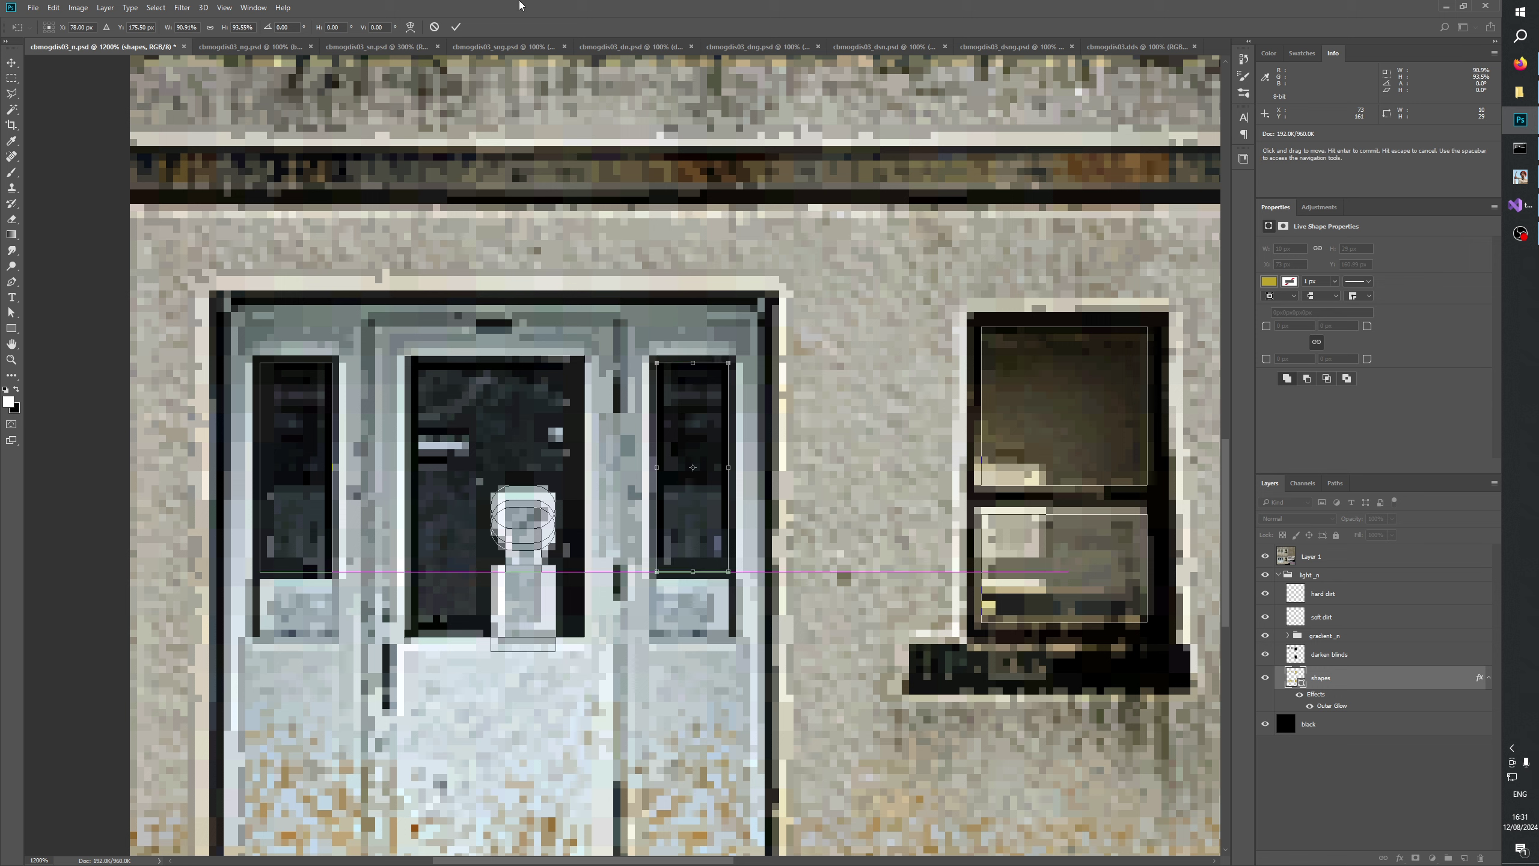
left_click(455, 27)
Resize the light rectangle over the central door window to 23 × 37 px so it fits inside the window frame.
left_click(464, 409)
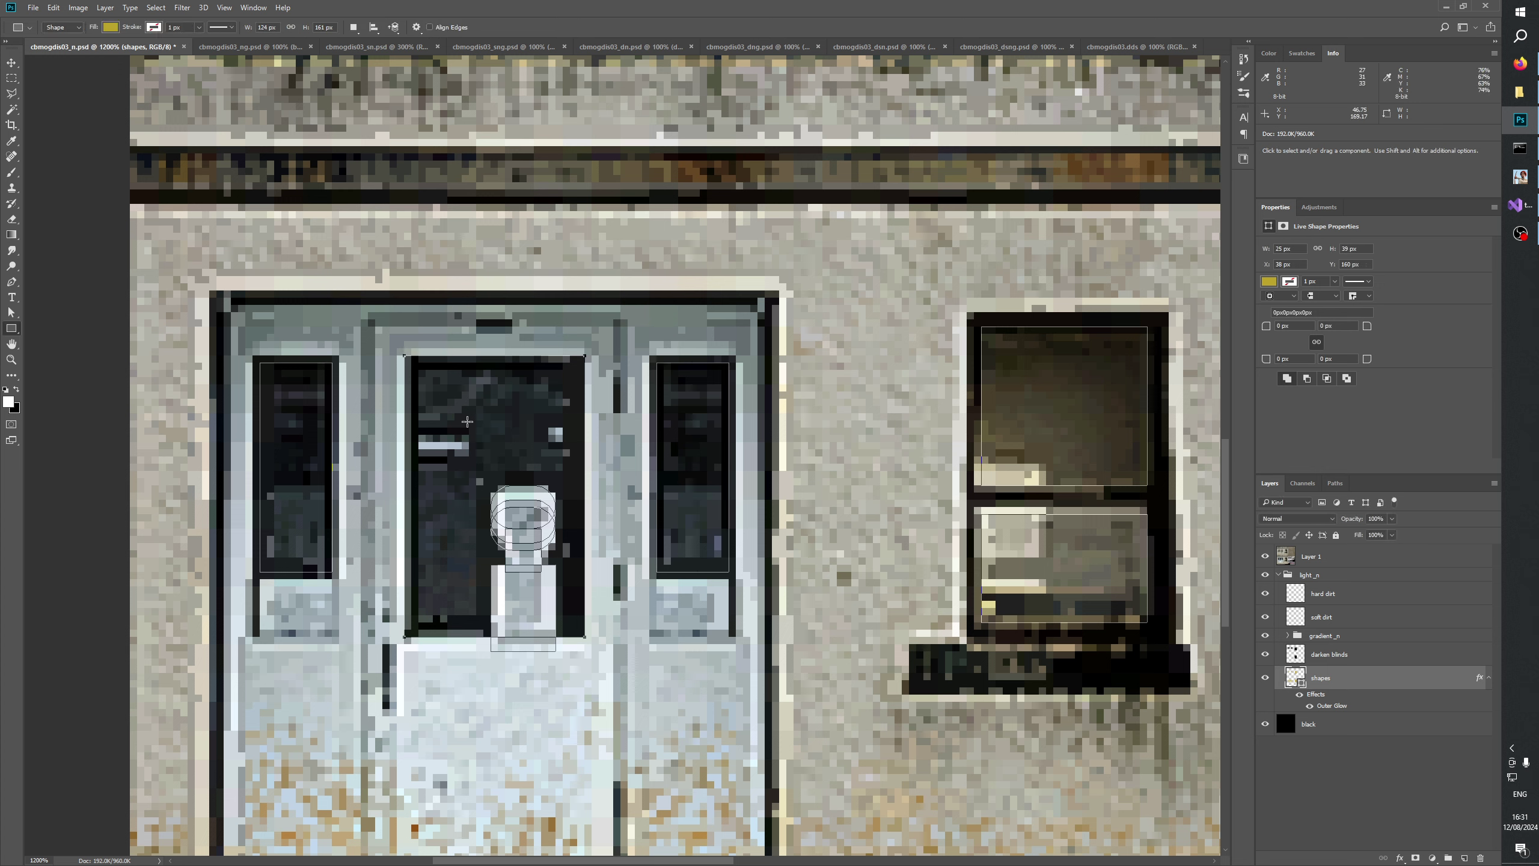
key("ctrl+t")
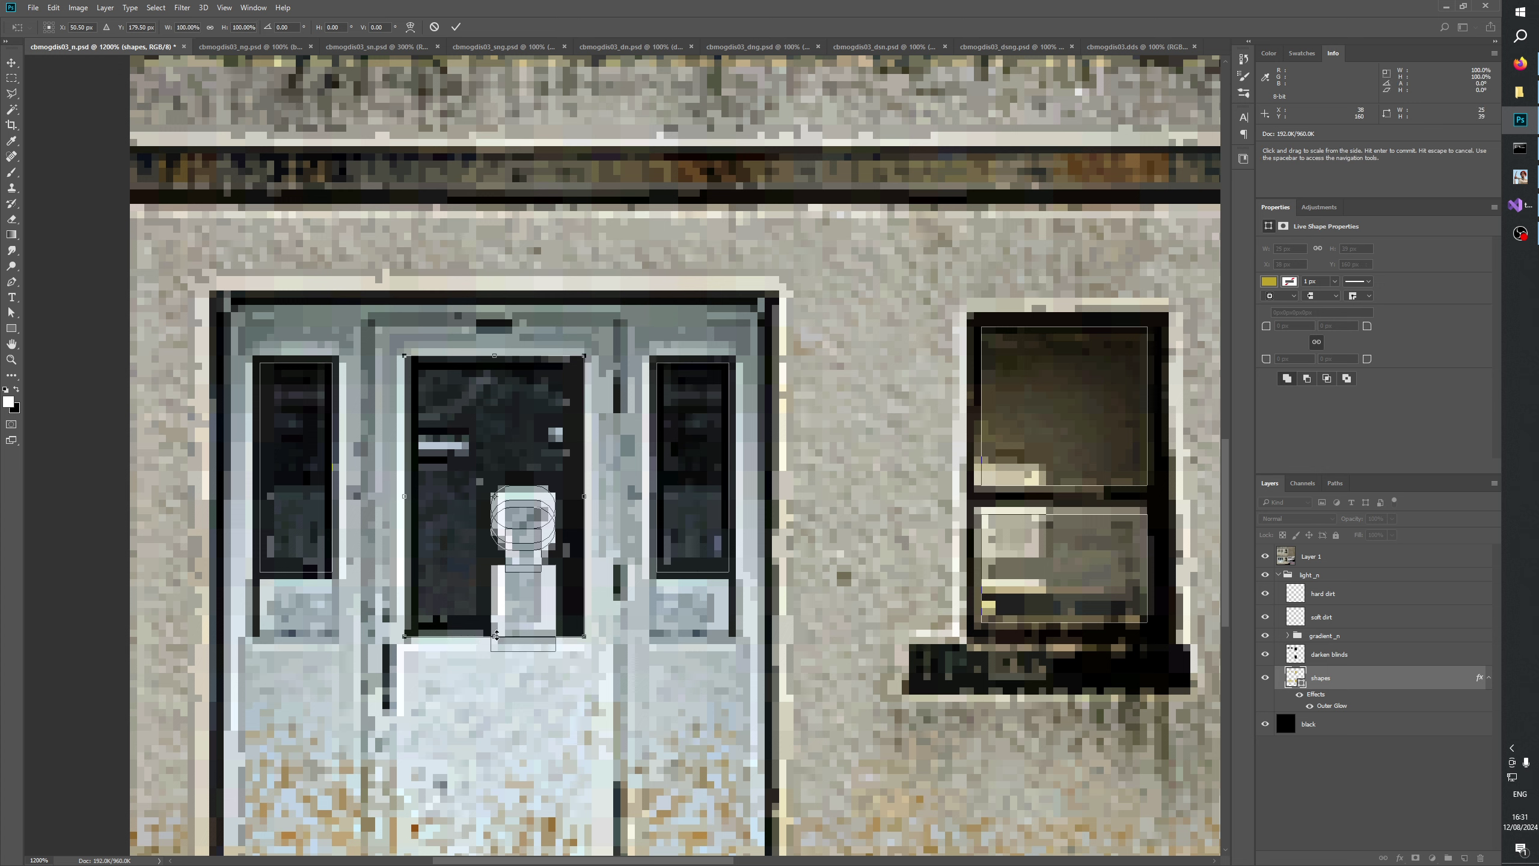
left_click_drag(496, 635, 496, 630)
left_click_drag(403, 491, 411, 491)
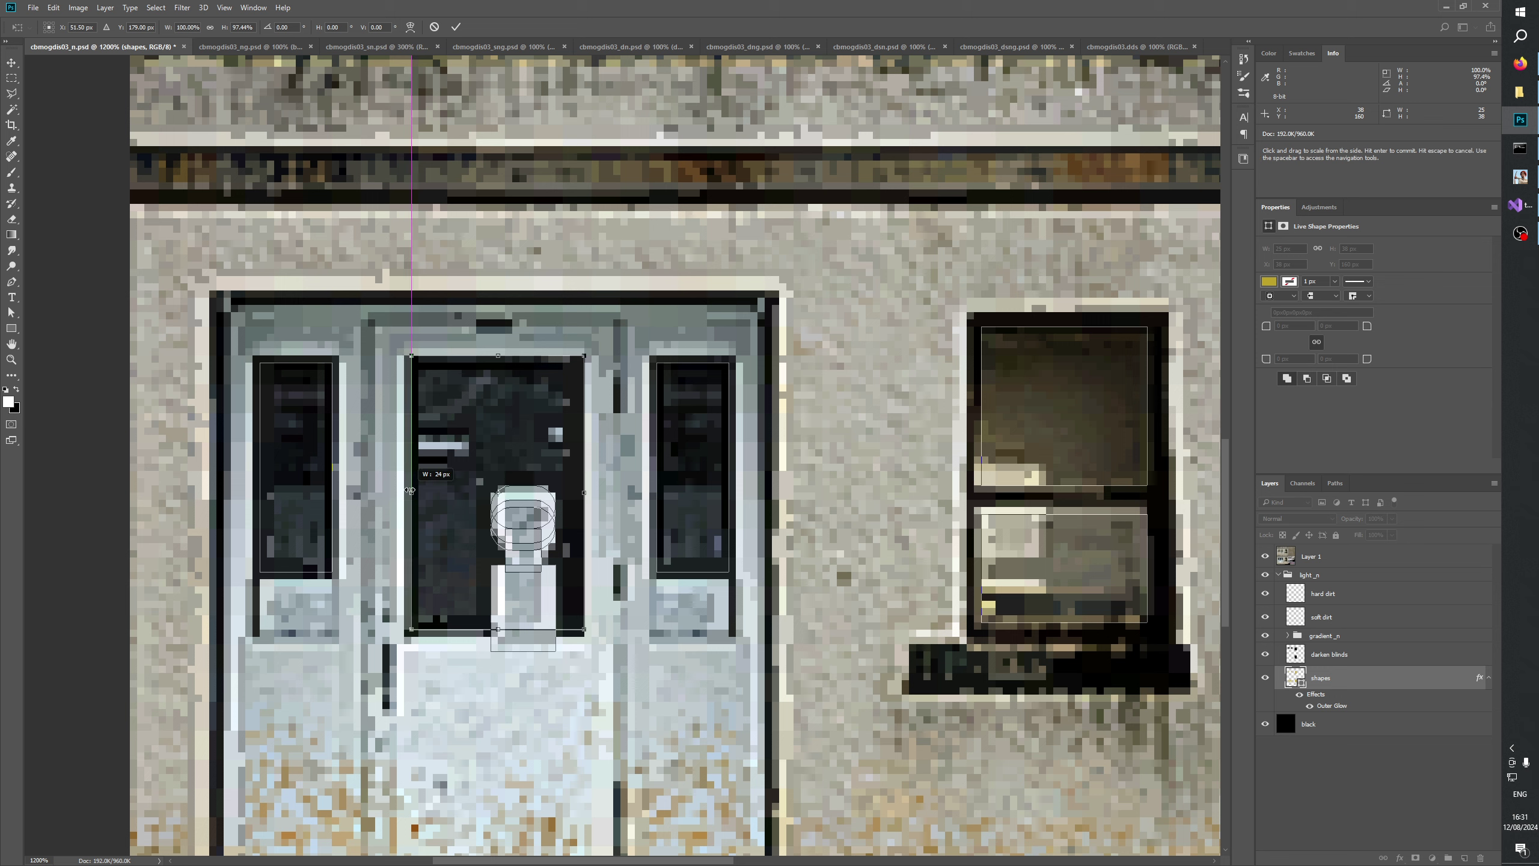
left_click_drag(497, 356, 497, 363)
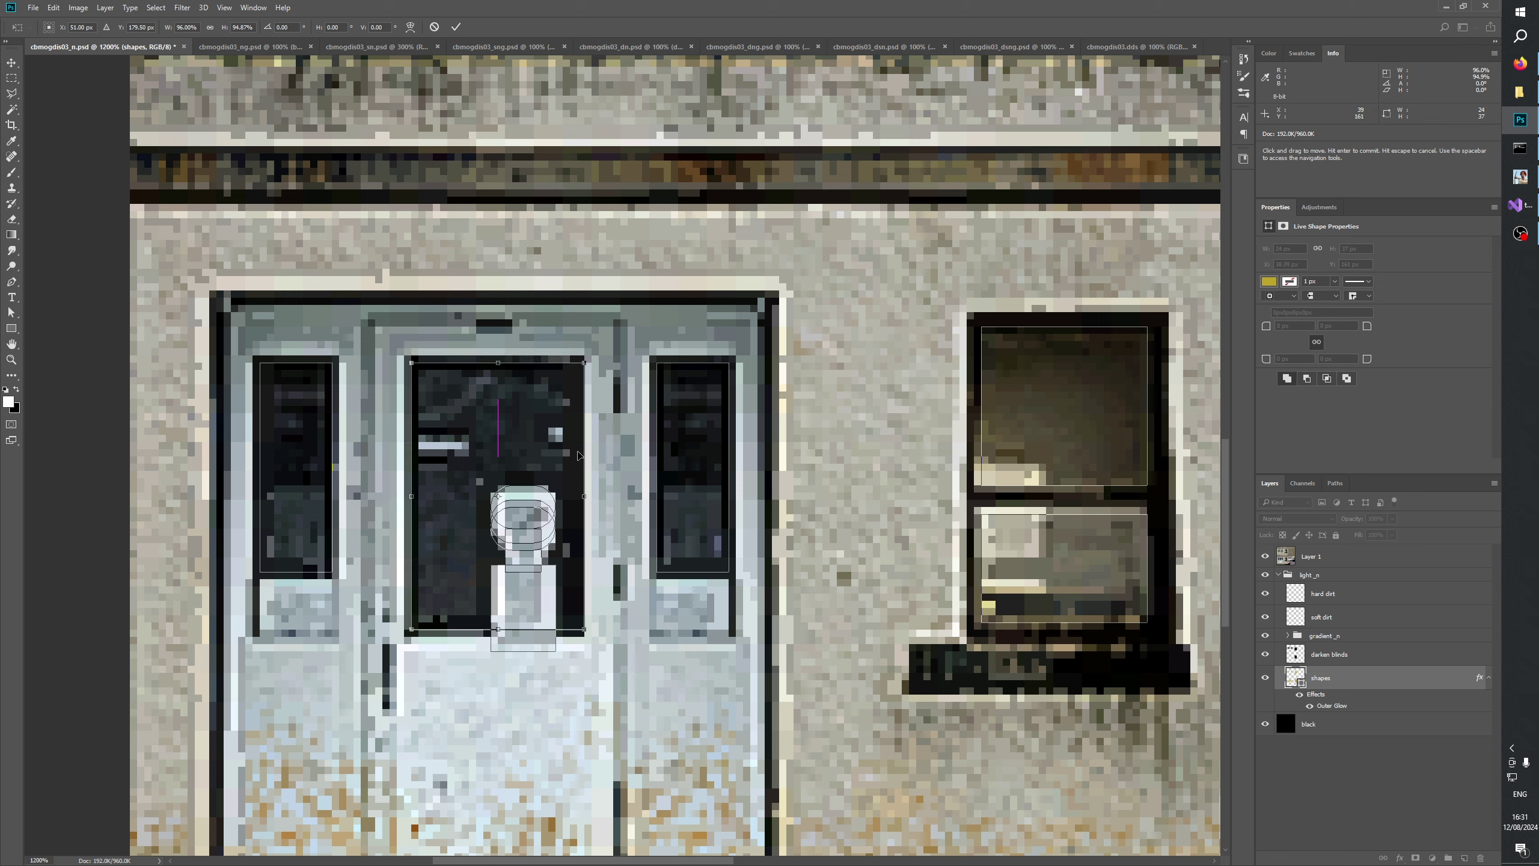
left_click_drag(585, 493, 579, 496)
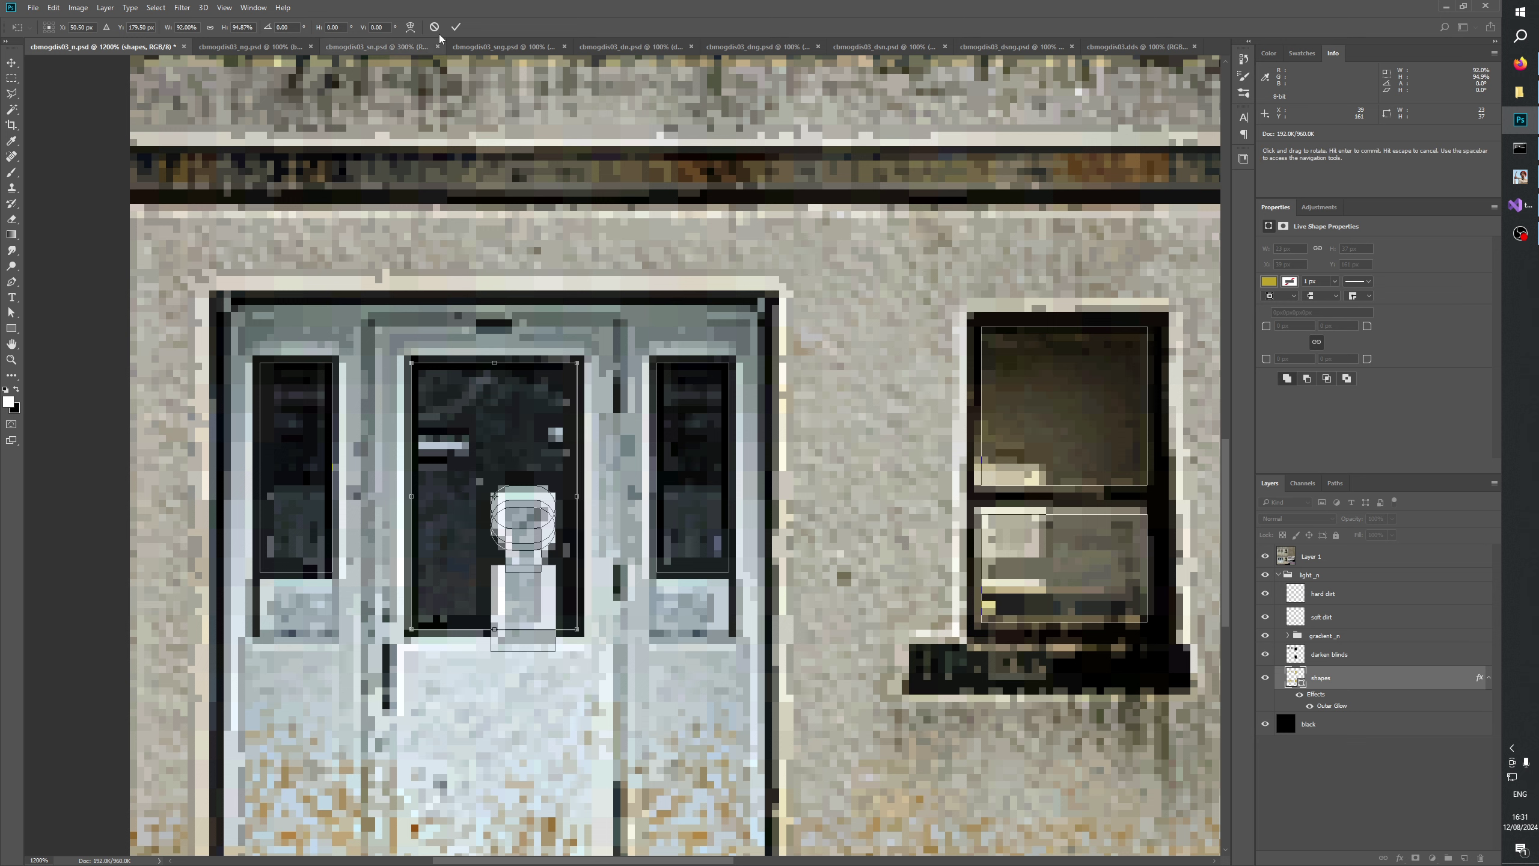
key("Return")
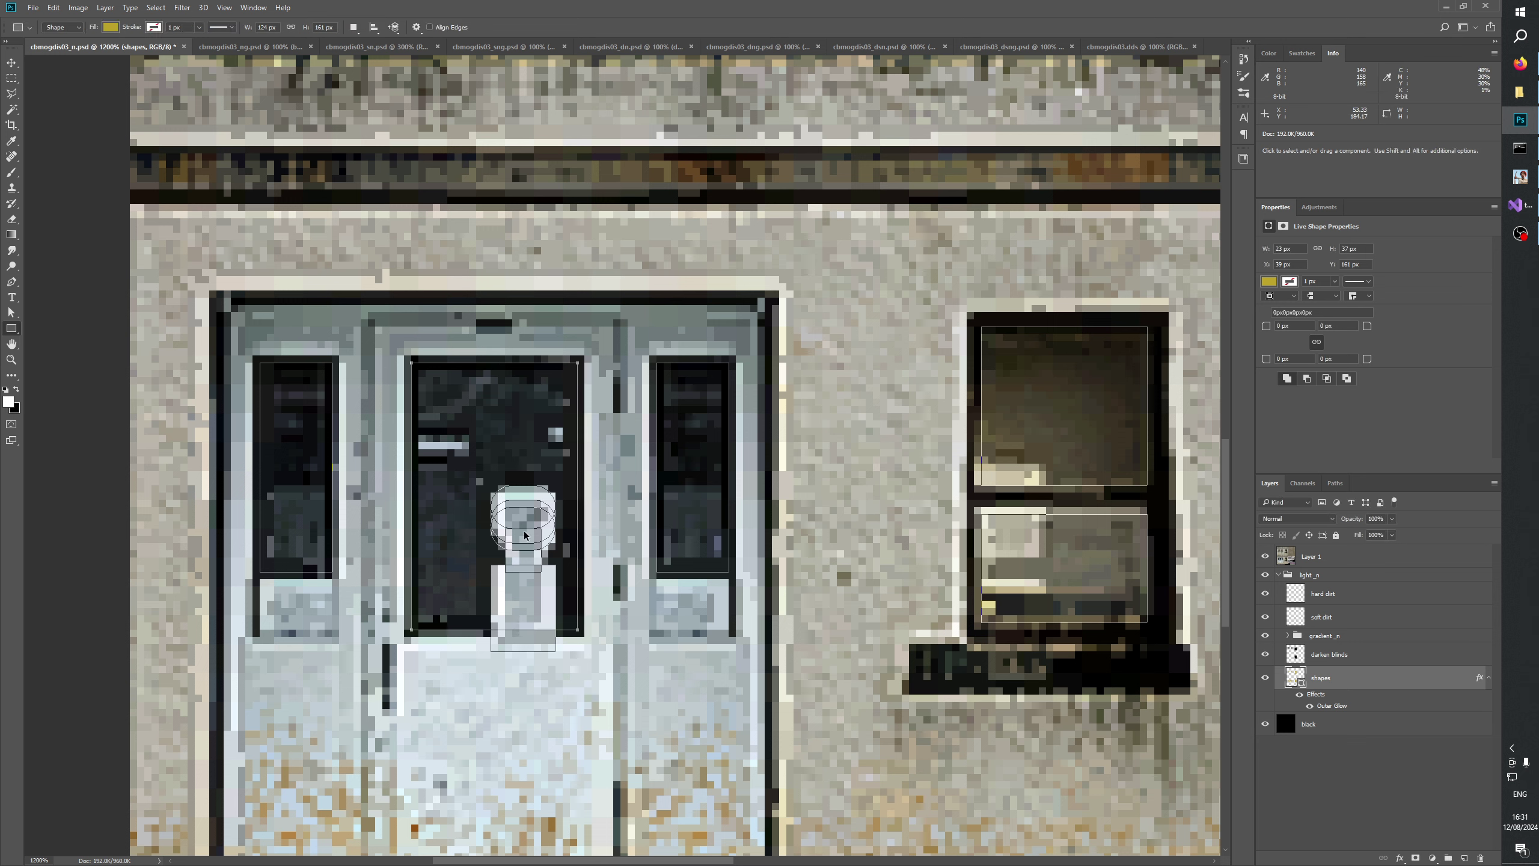
Enlarge the silhouette's body cut-out in the central door window to 122.22% width and 108.33% height, making it 11 × 13 px.
left_click(518, 543)
key("ctrl+t")
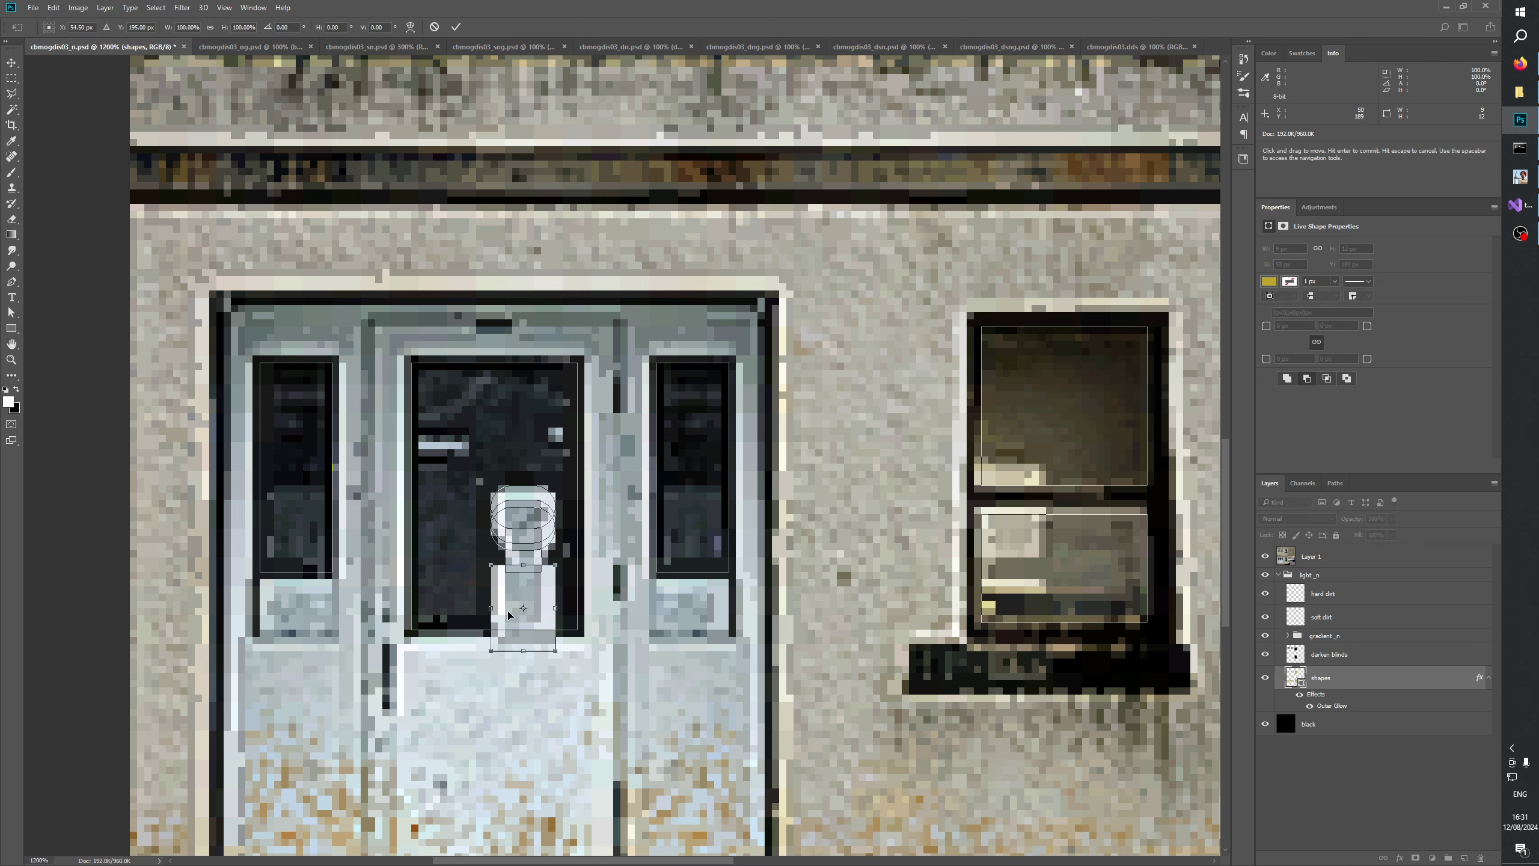
left_click_drag(490, 608, 523, 557)
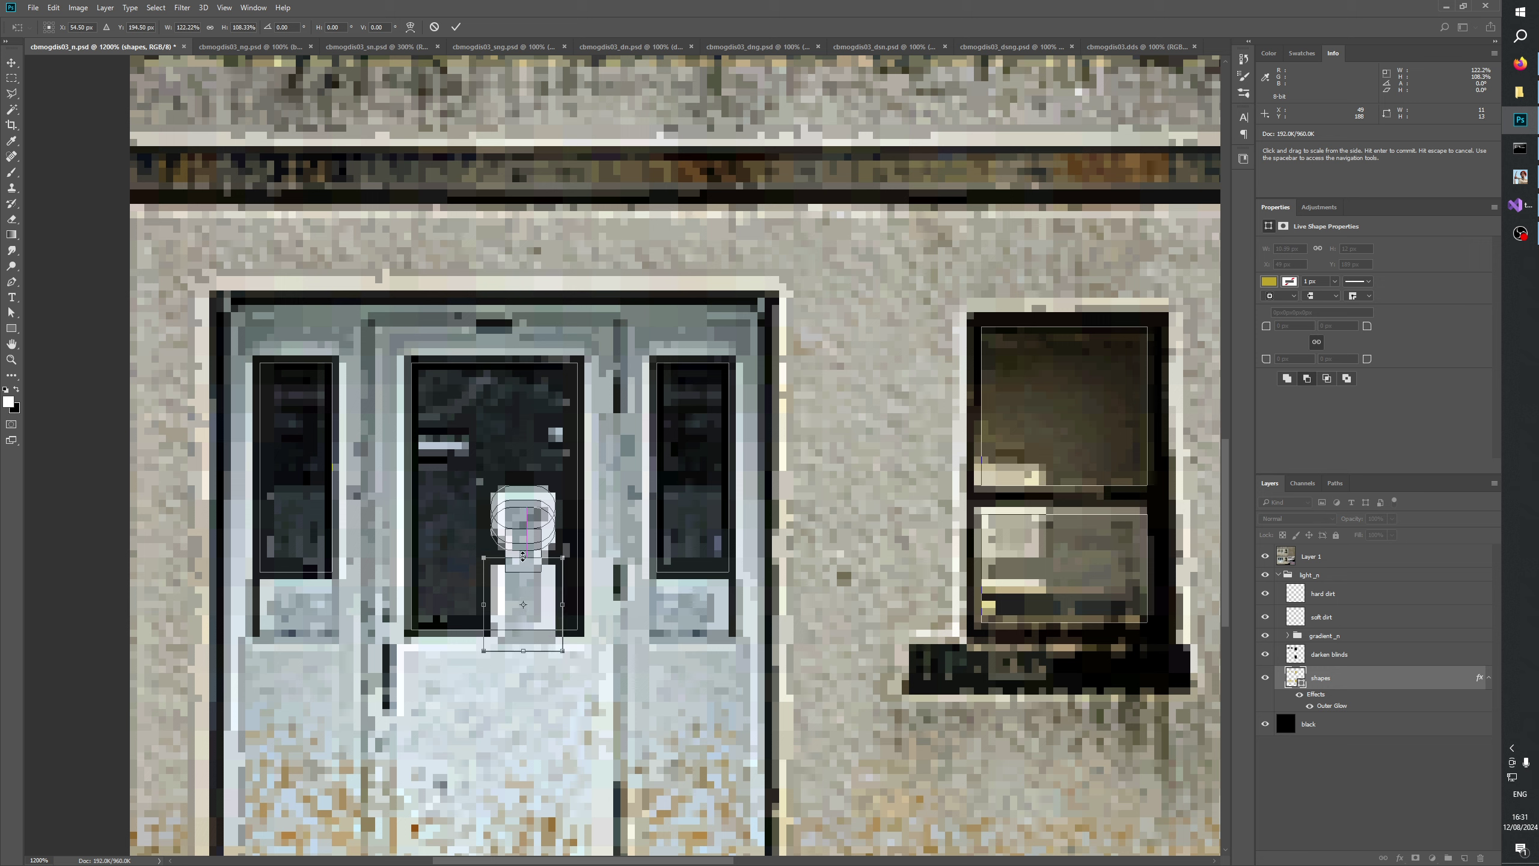
key("Return")
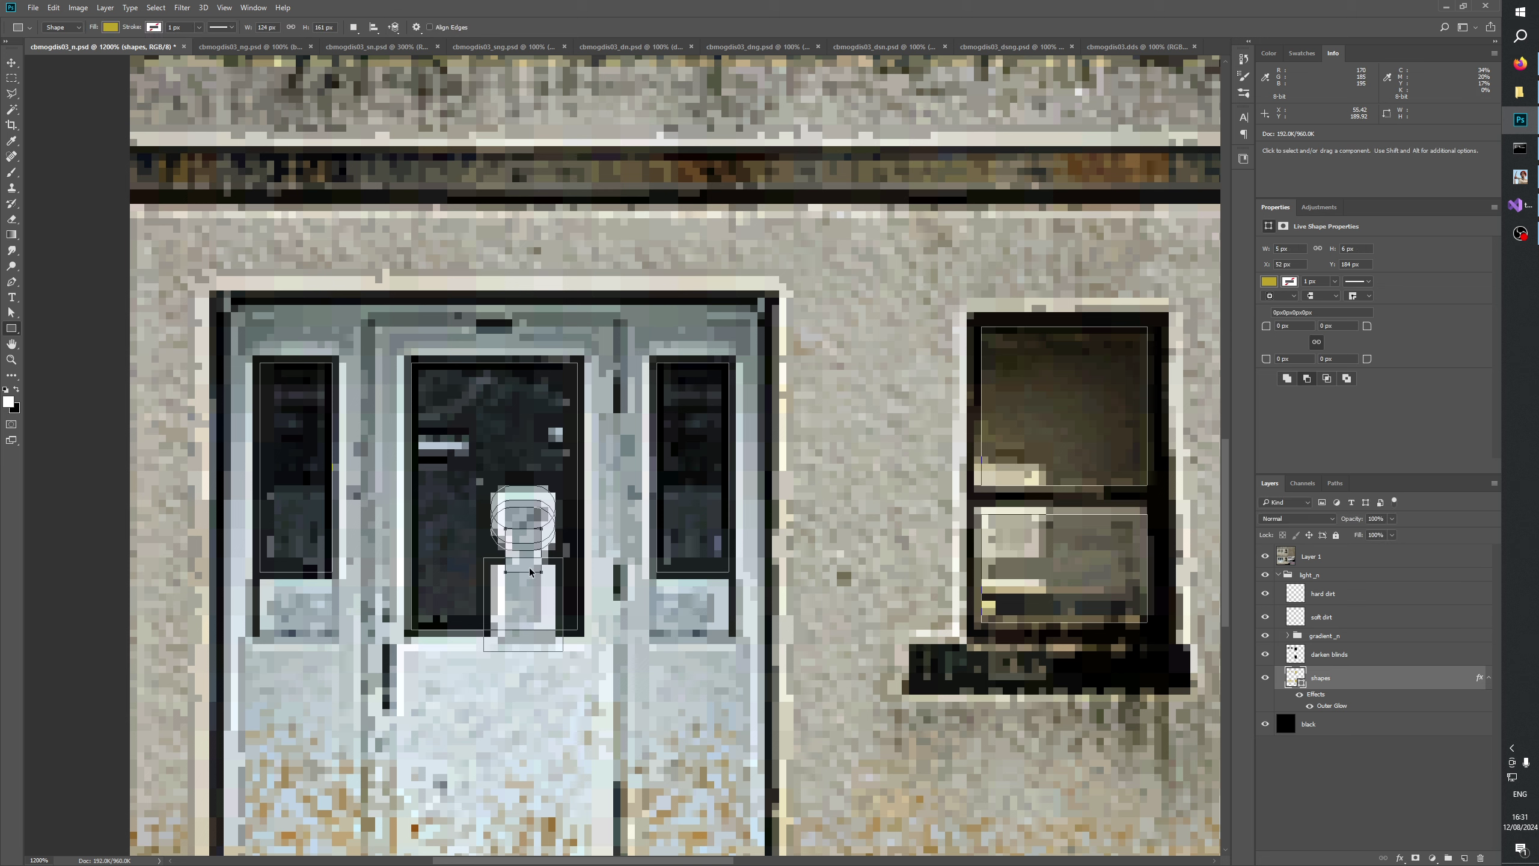
Widen the silhouette's neck cut-out to 140% so it is 7 px wide, keeping its height.
key("ctrl+t")
left_click_drag(506, 551, 499, 551)
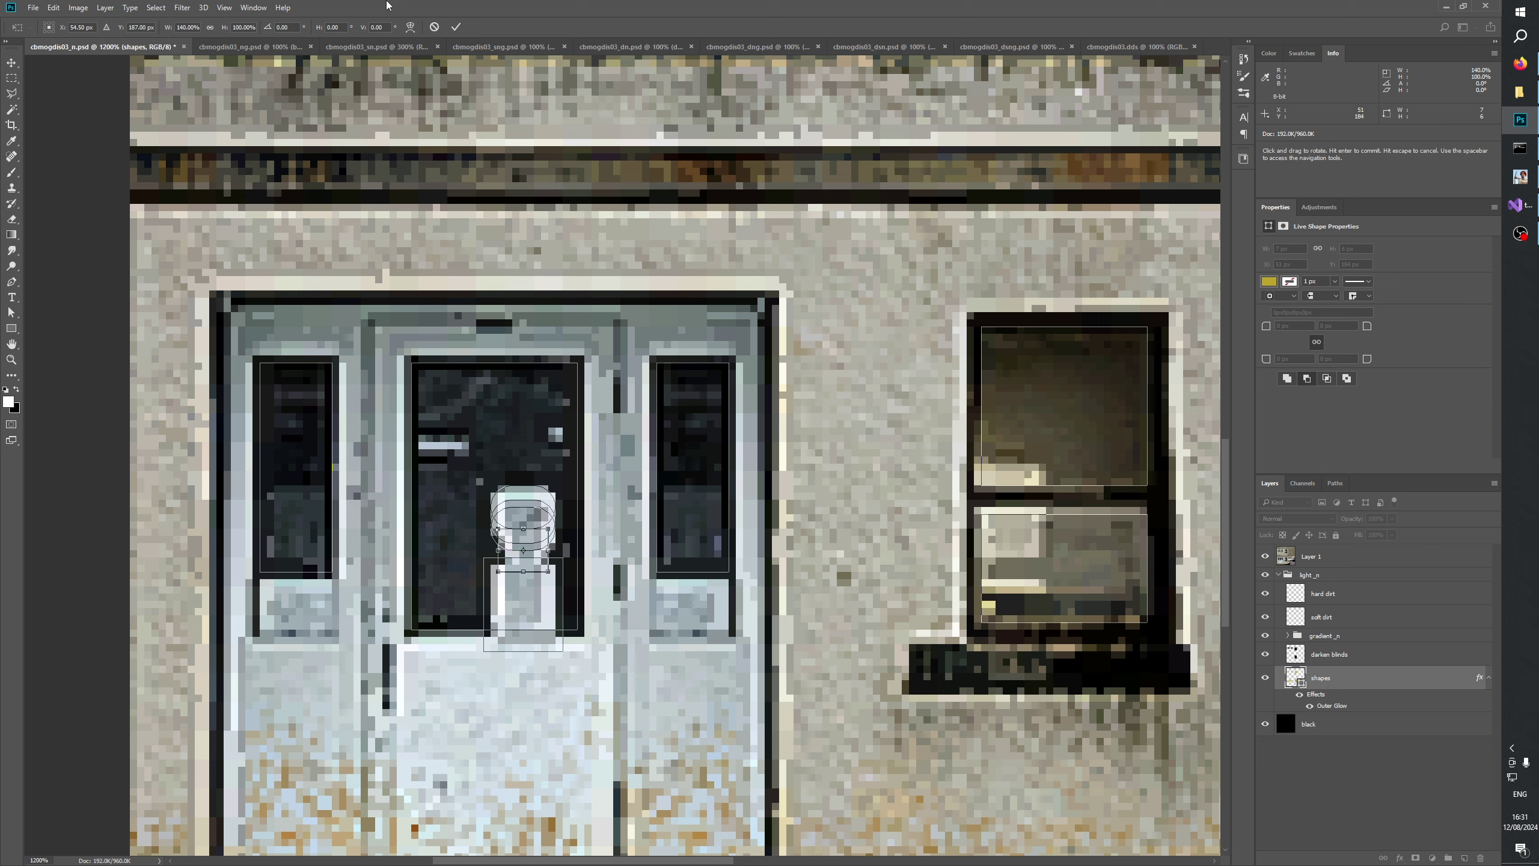
left_click(456, 27)
key("Return")
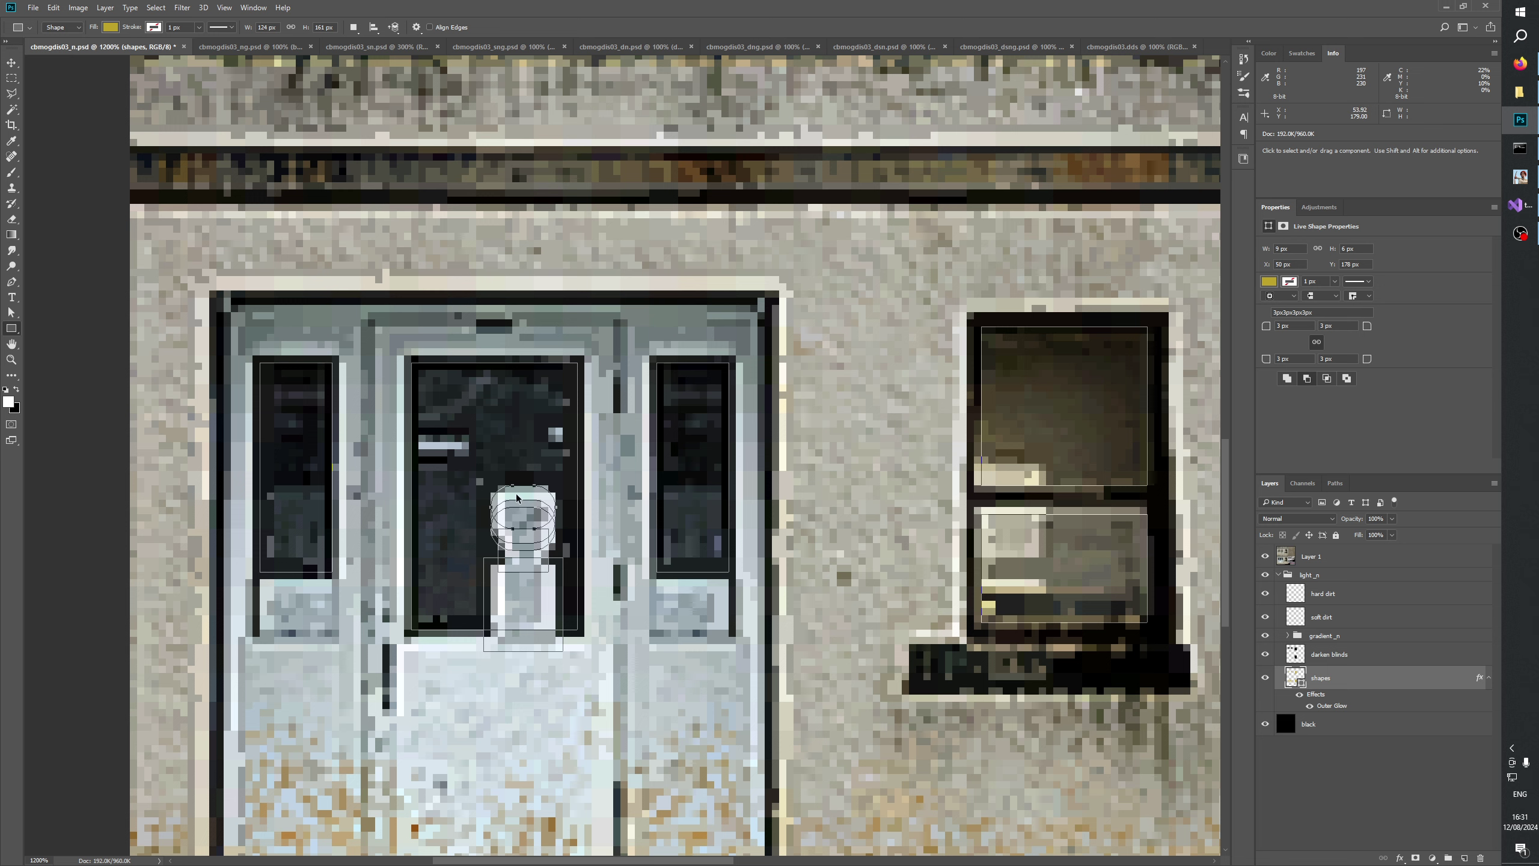
Enlarge the upper rounded head cut-out of the silhouette to 122.22% width and 116.67% height, making it 11 × 7 px.
key("ctrl+t")
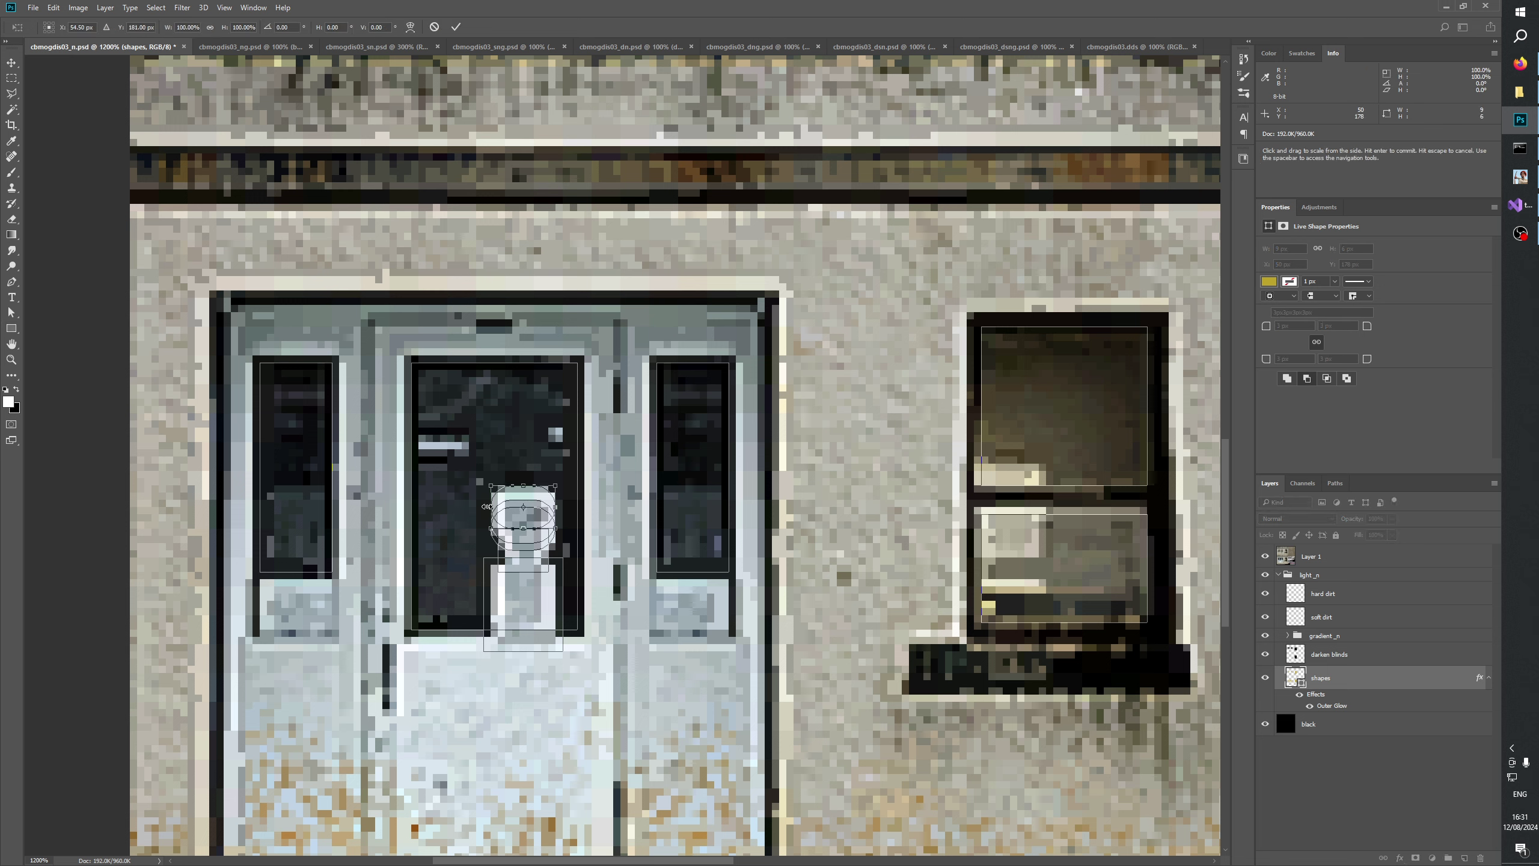
left_click_drag(492, 508, 561, 502)
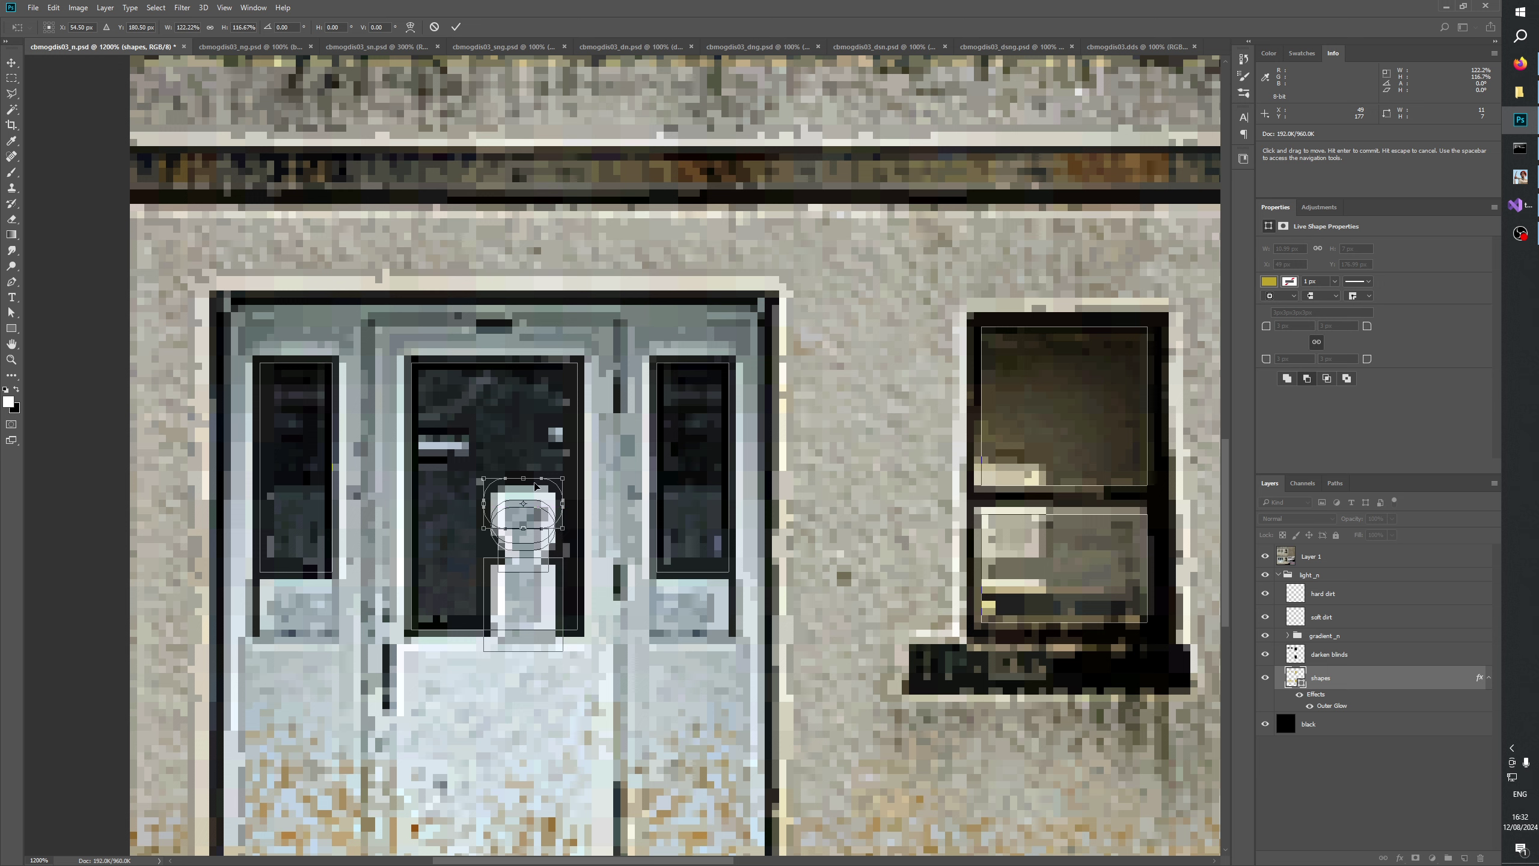
left_click(456, 28)
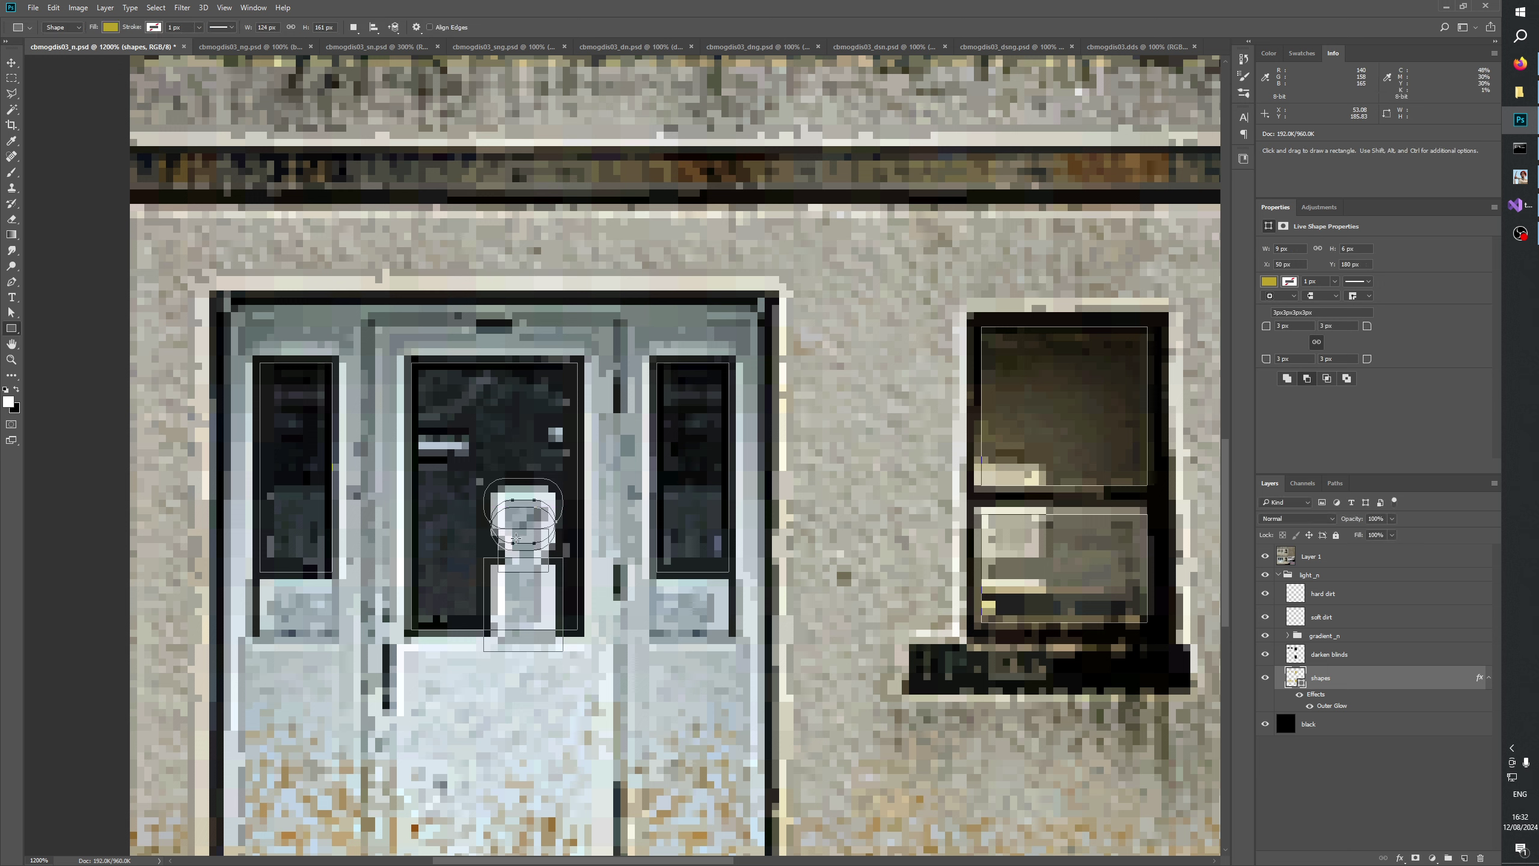
Delete the extra rounded head shapes and stretch the remaining head cut-out downward to 142.86% height, making it 11 × 10 px.
key("Down")
left_click(529, 518, "ctrl")
key("ctrl+t")
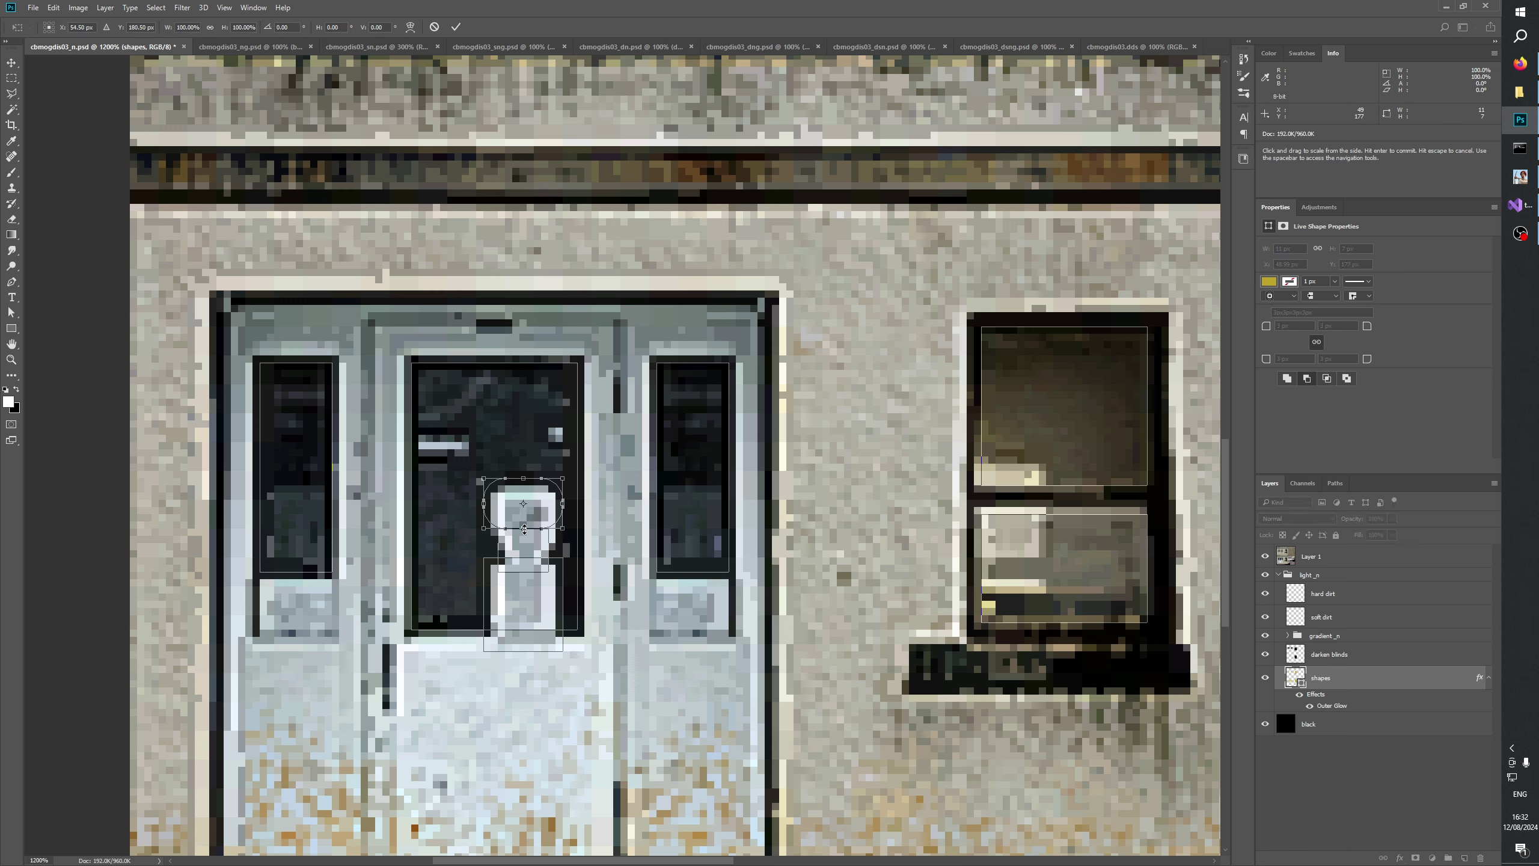
left_click_drag(525, 531, 525, 550)
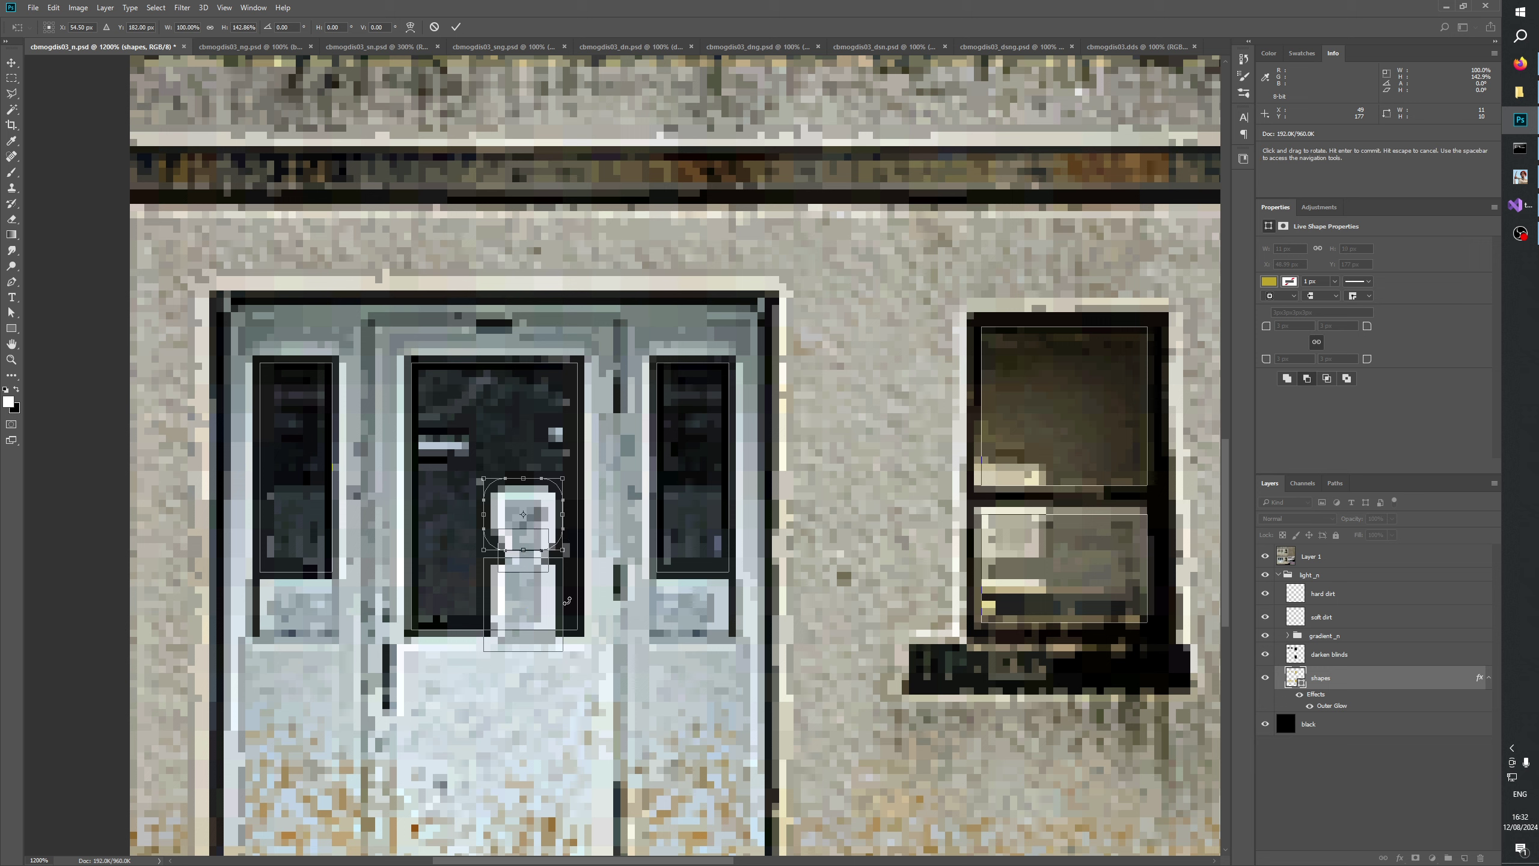
left_click(456, 26)
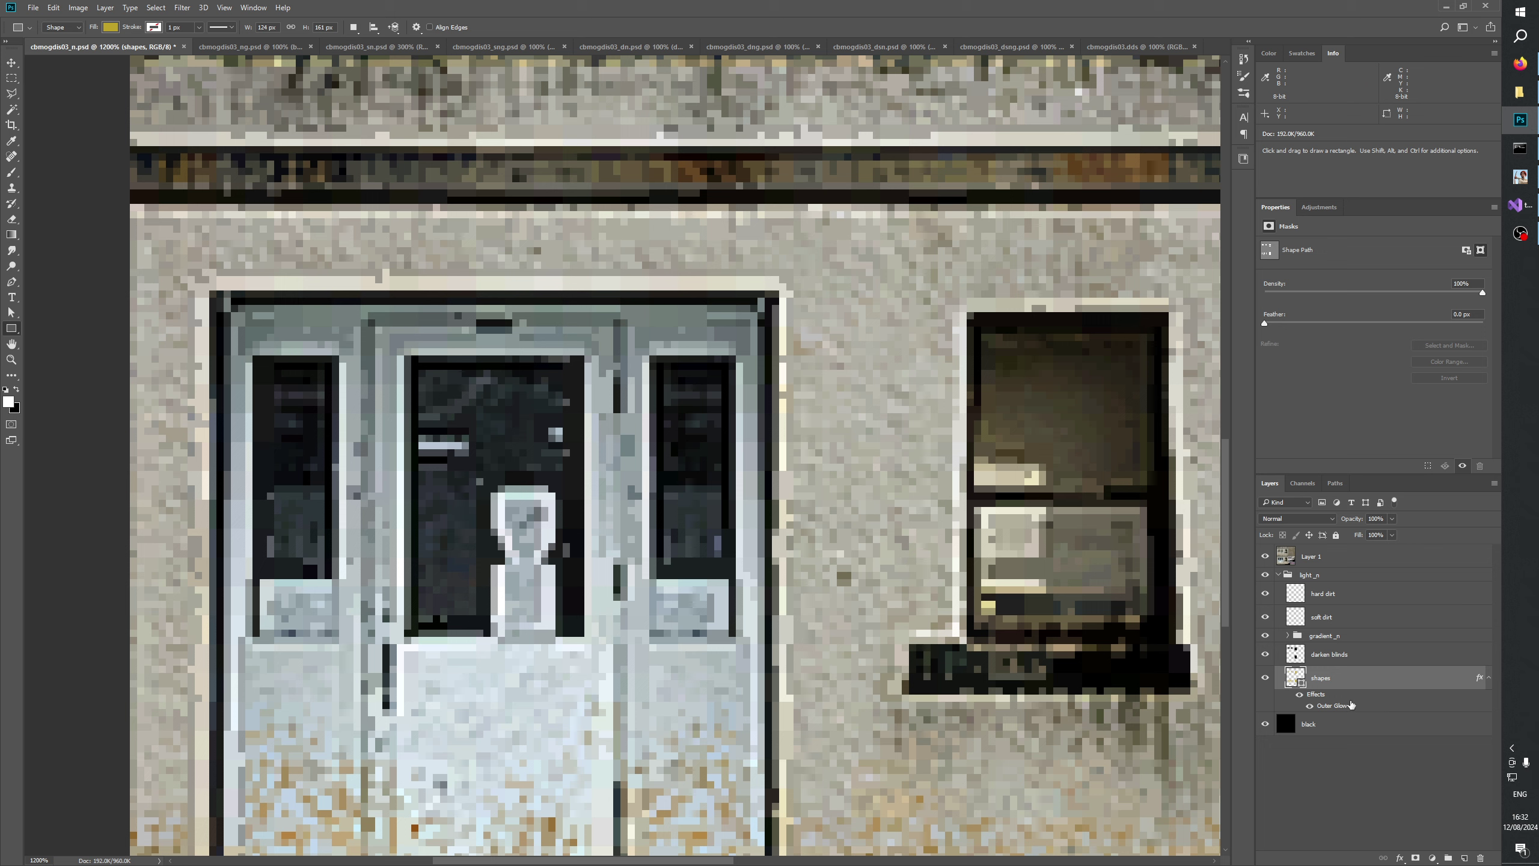
Deselect the shapes layer and compare the refined lights with the building texture by toggling Layer 1's visibility.
left_click(1333, 678, "ctrl")
left_click(1265, 557)
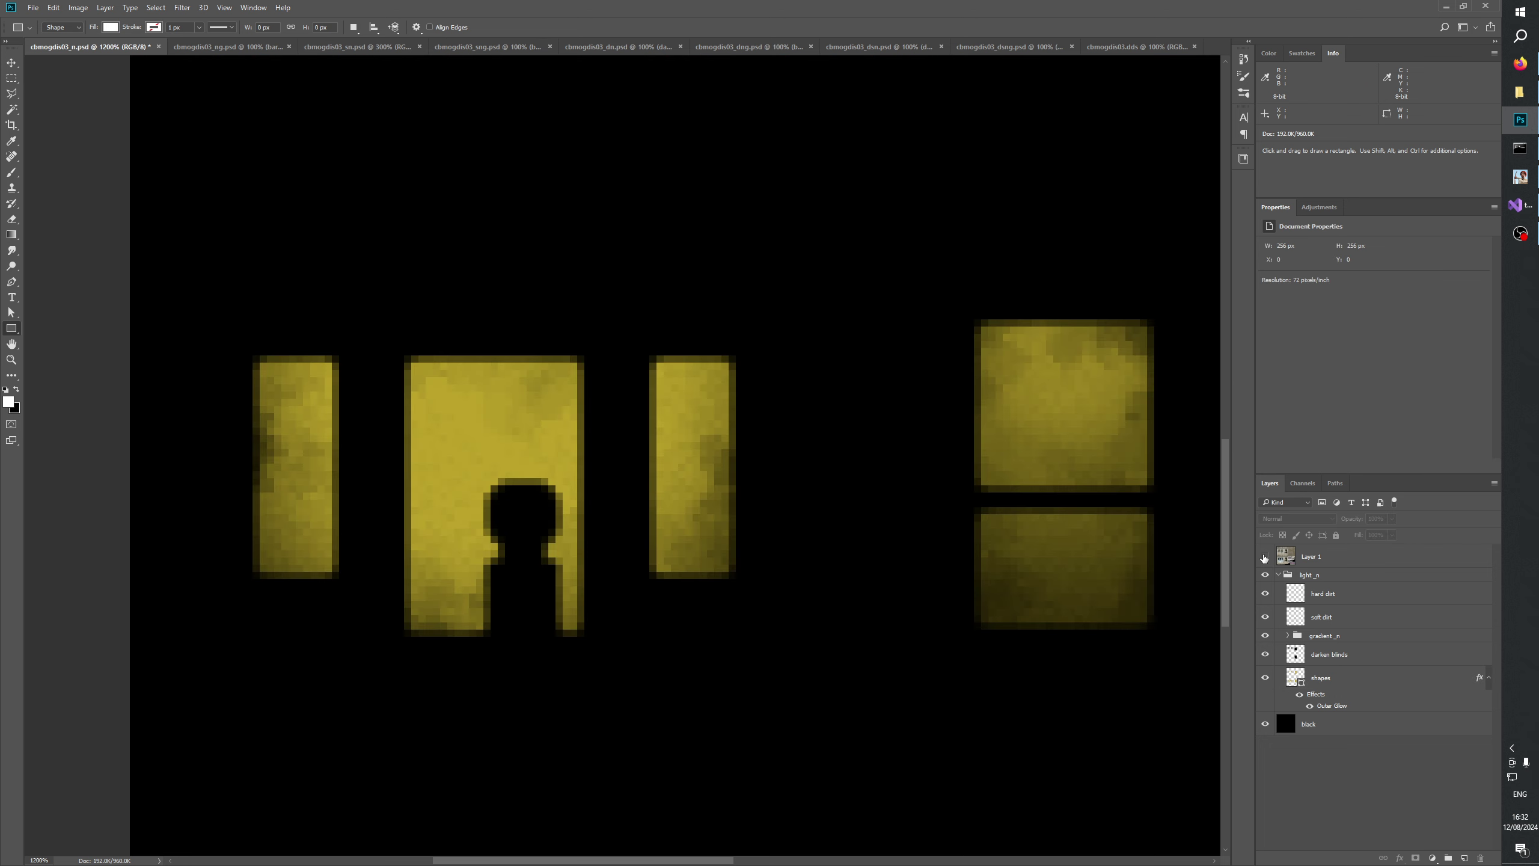
left_click(1264, 557)
left_click(1264, 557)
left_click(1264, 556)
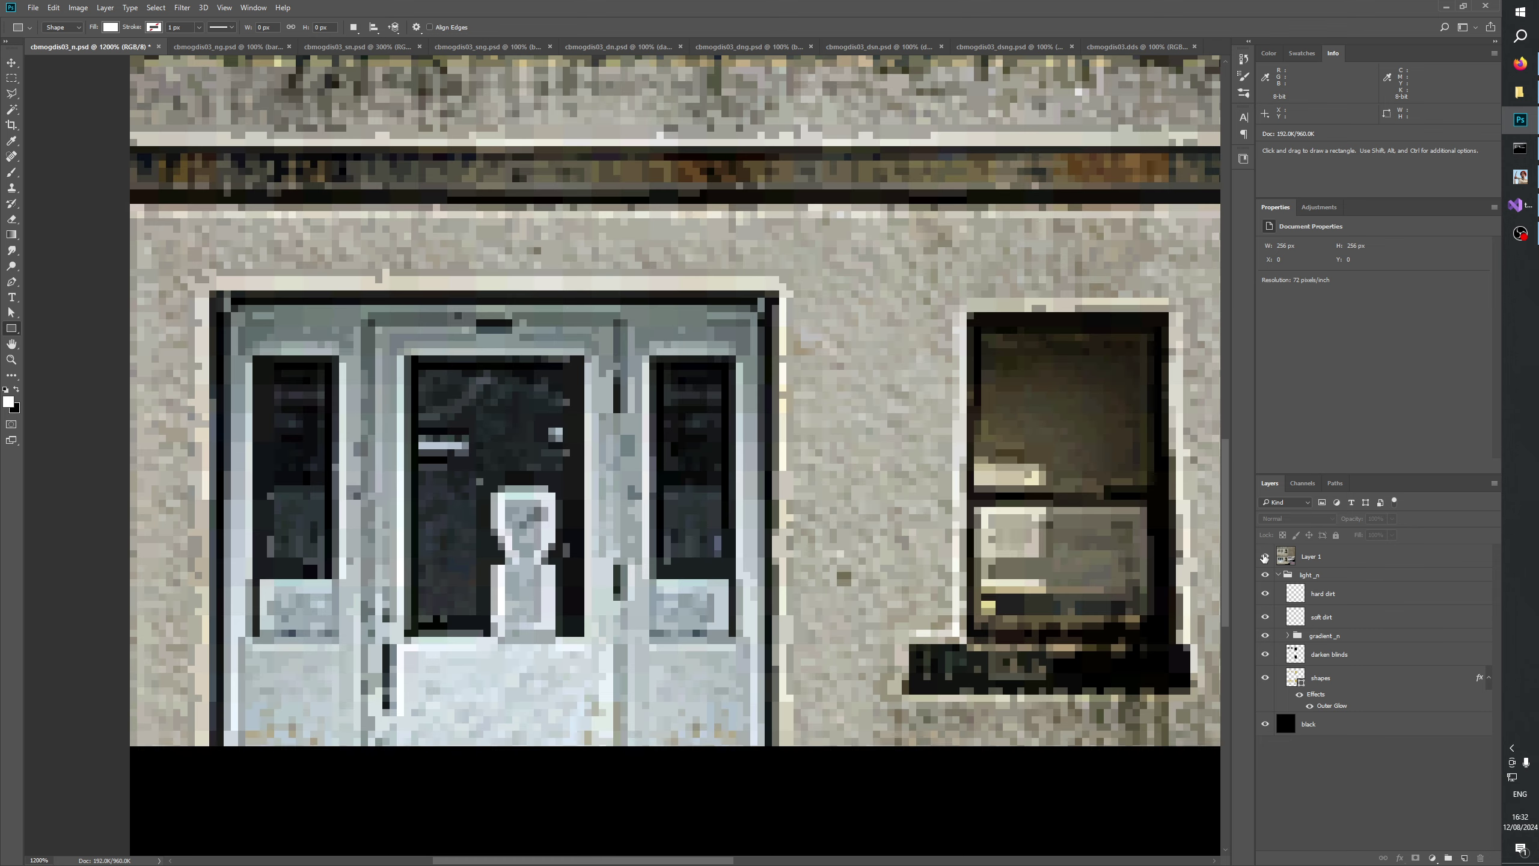
left_click(1264, 557)
left_click(1264, 556)
left_click(1265, 557)
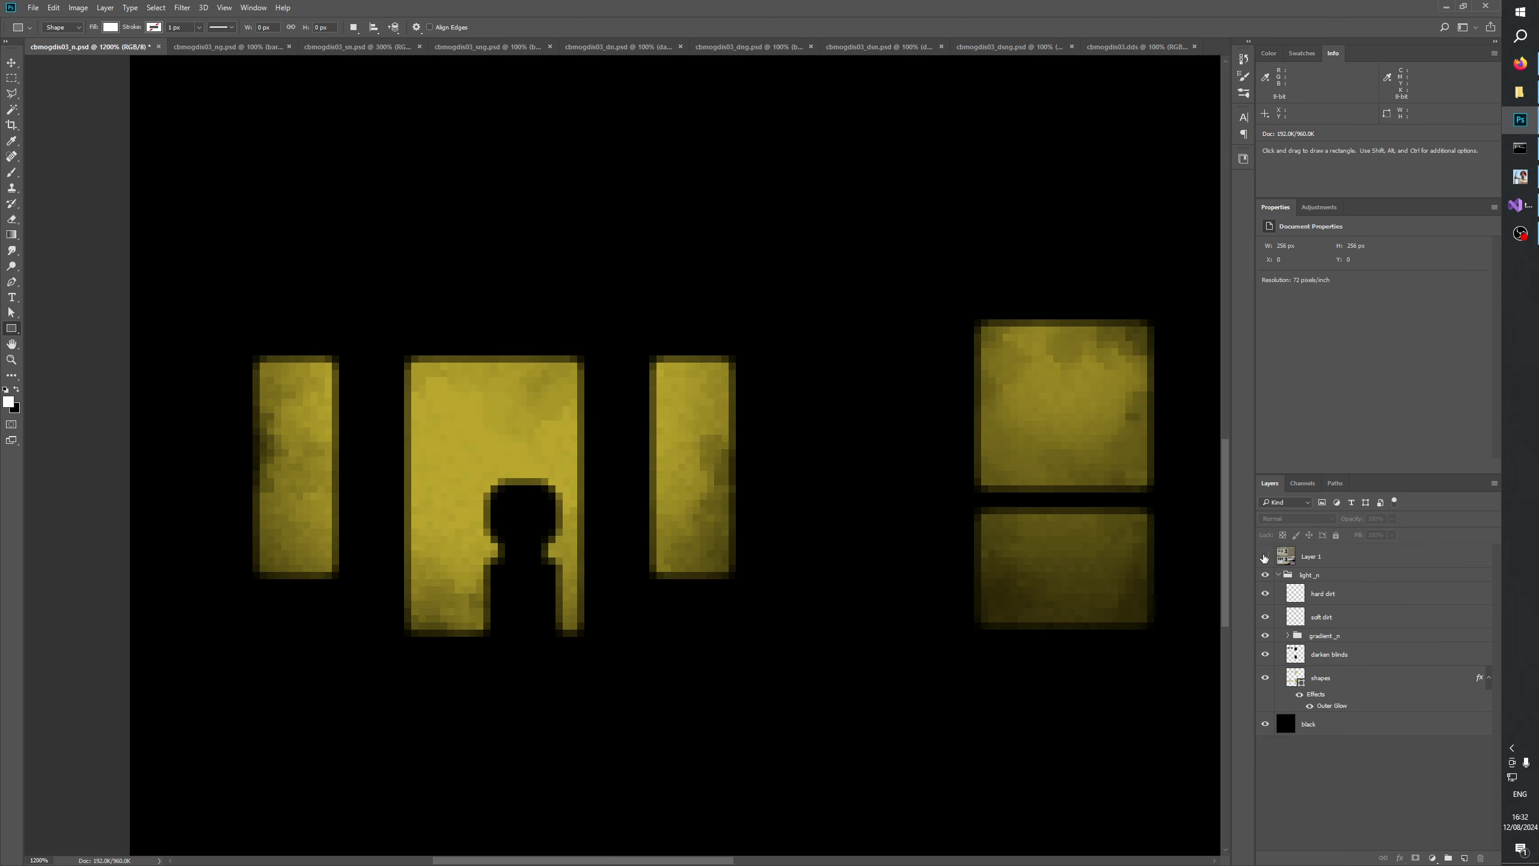
left_click(1264, 556)
left_click(1264, 557)
left_click(1264, 557)
left_click(1265, 557)
Collapse the light_n group, then delete the pasted texture layer Layer 1 and save cbmogdis03_n.psd.
left_click(1278, 574)
left_click(1394, 557)
left_click(1481, 854)
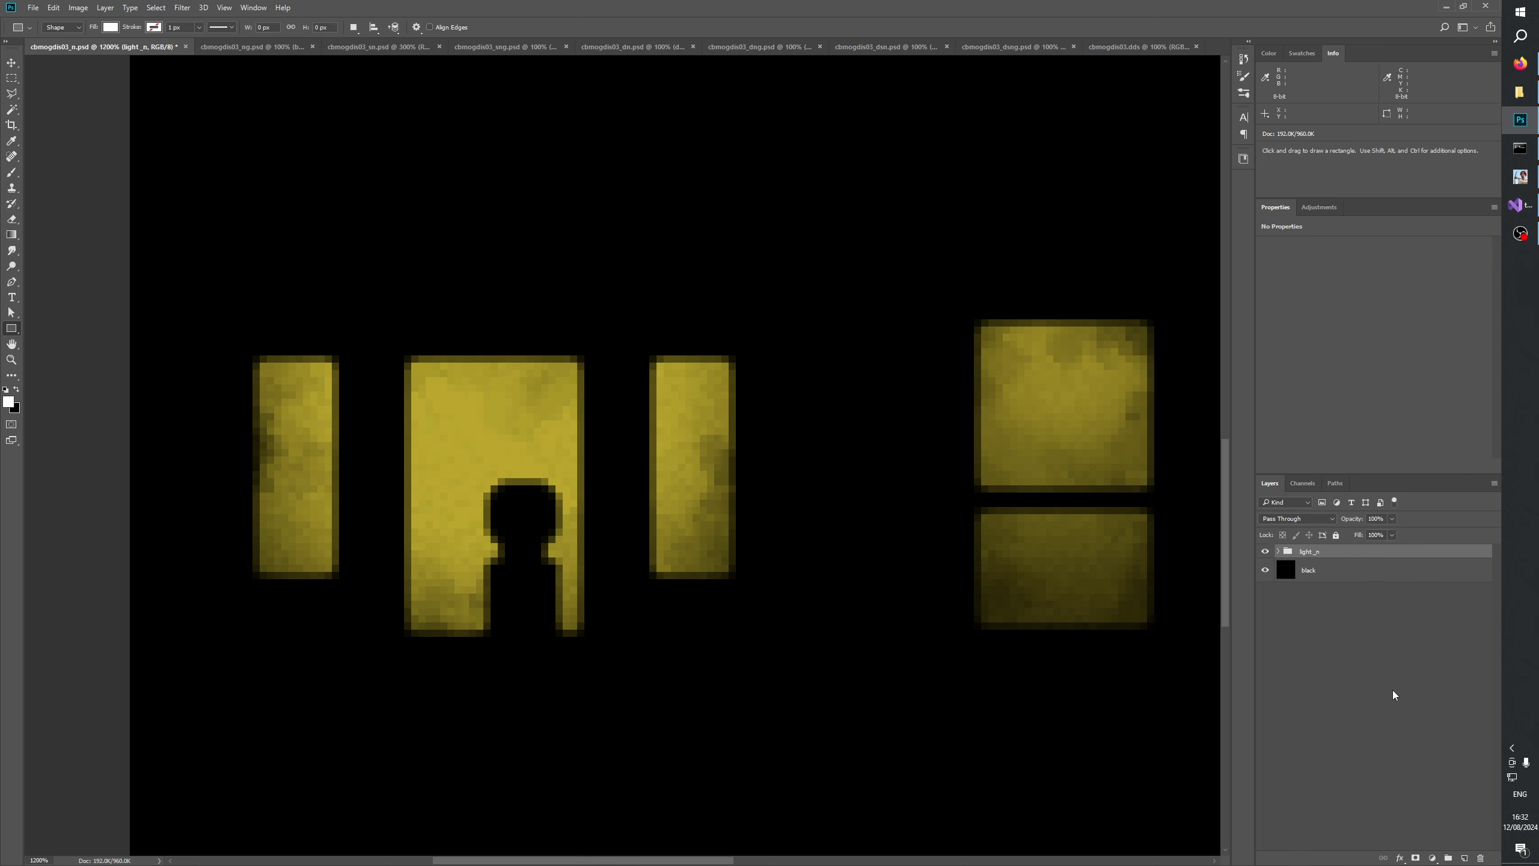
Switch to Generals Mod Builder and run the Build action, then launch the W3D Viewer from Visual Studio.
left_click(1519, 176)
left_click(827, 376)
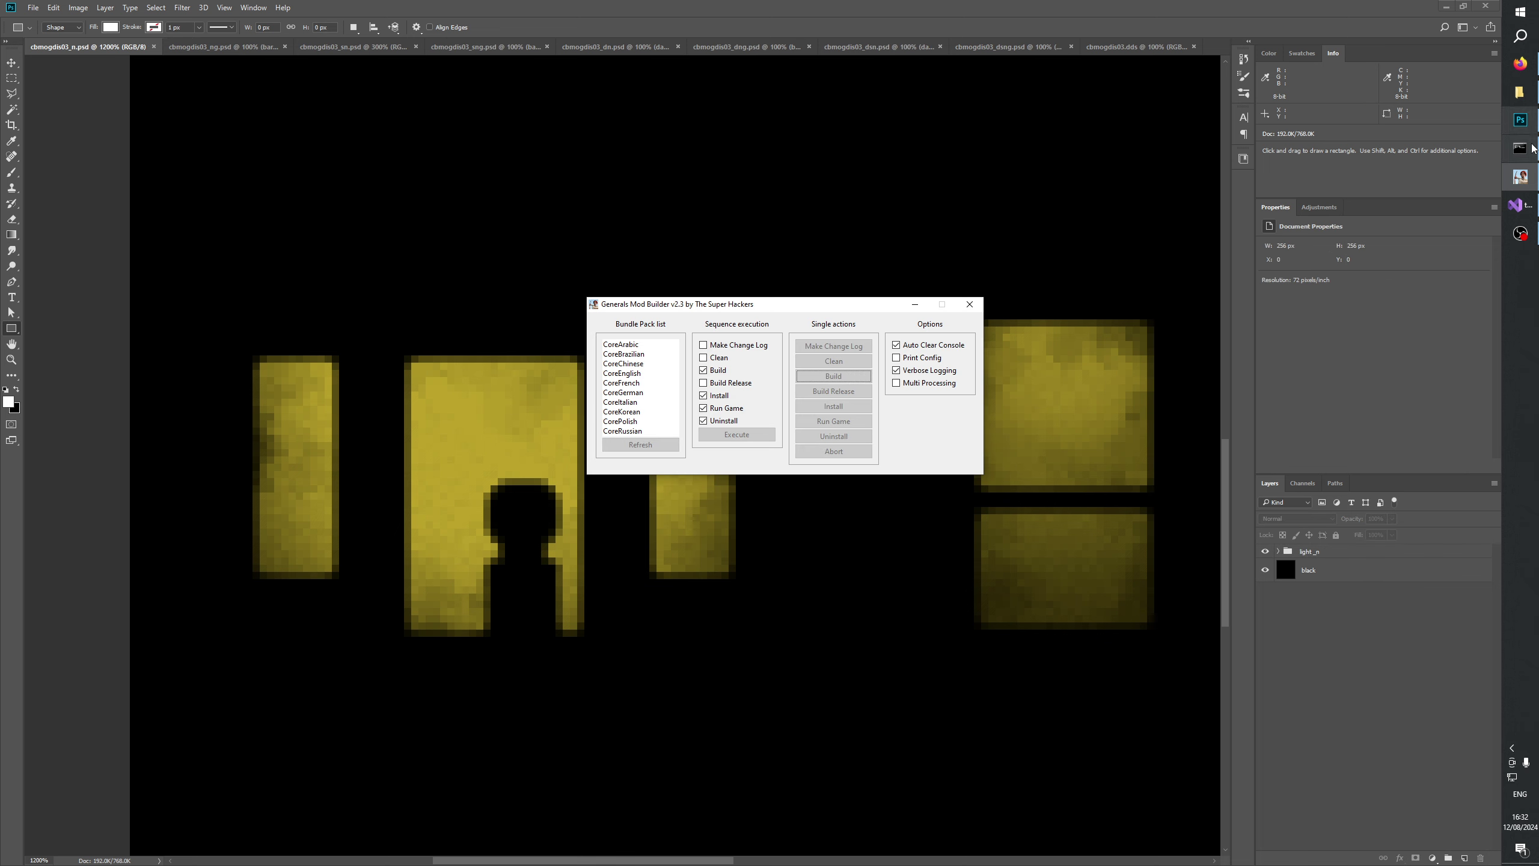
left_click(1520, 206)
left_click(762, 425)
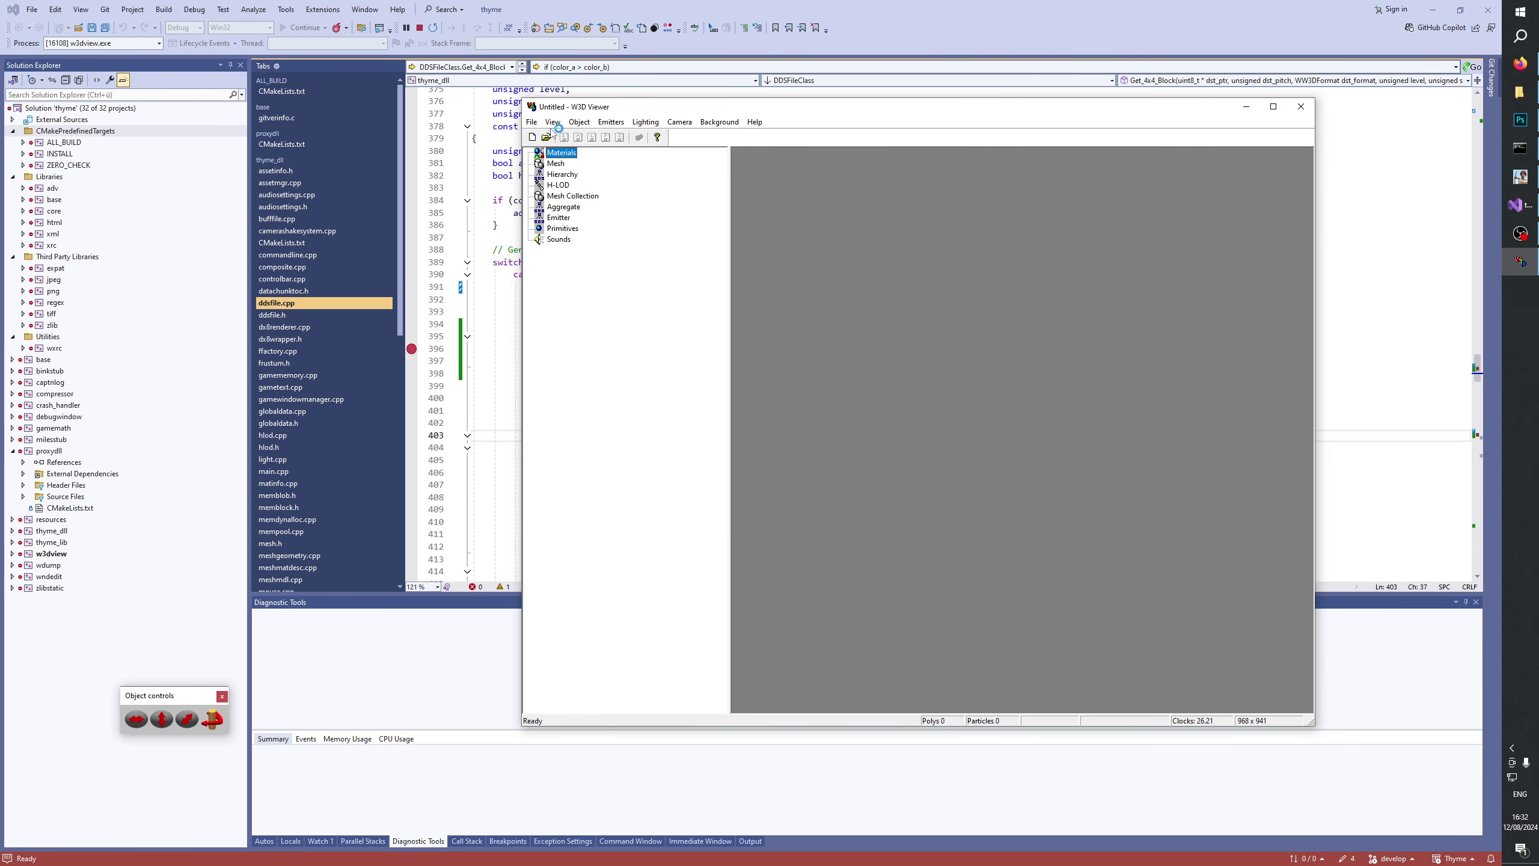
Open all CBMogdis03 models in the W3D Viewer, from CBMogdis03.W3D through CBMogdis03_SNG.W3D in the Art\W3D folder.
key("ctrl+o")
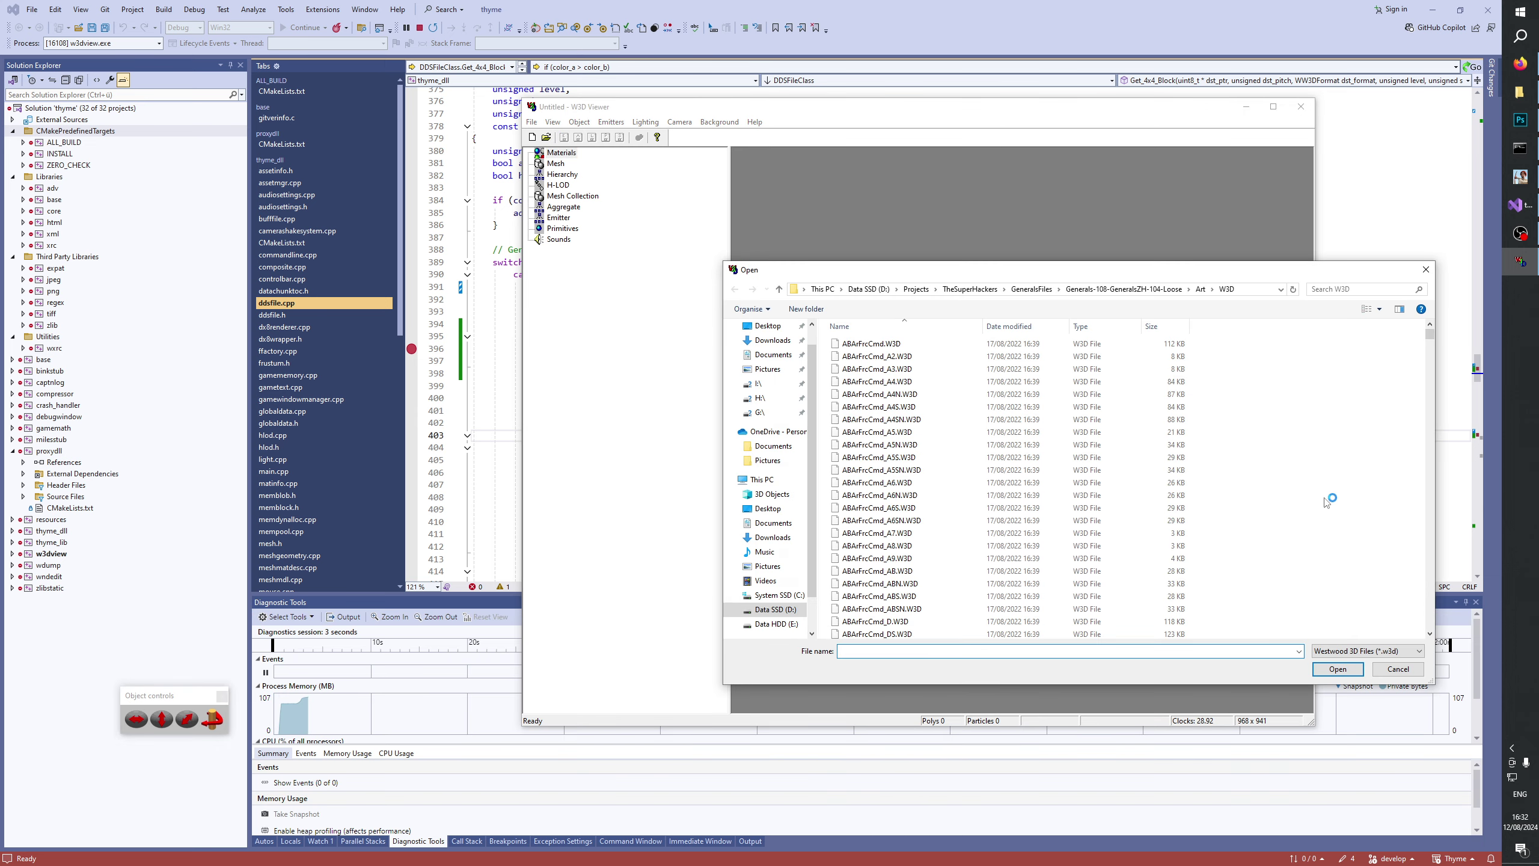
left_click(923, 562)
key("c")
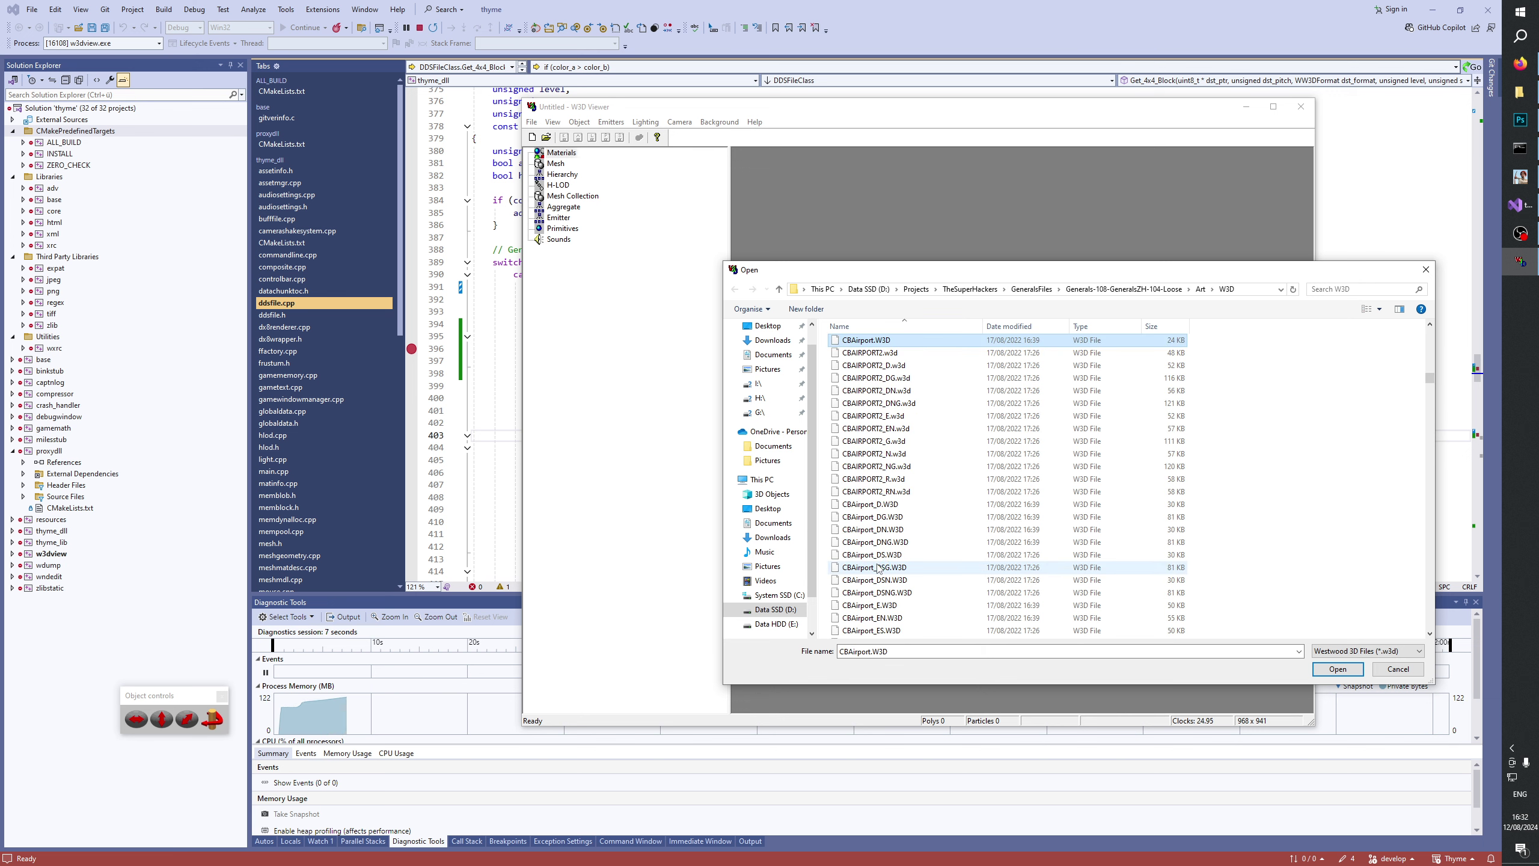
key("c")
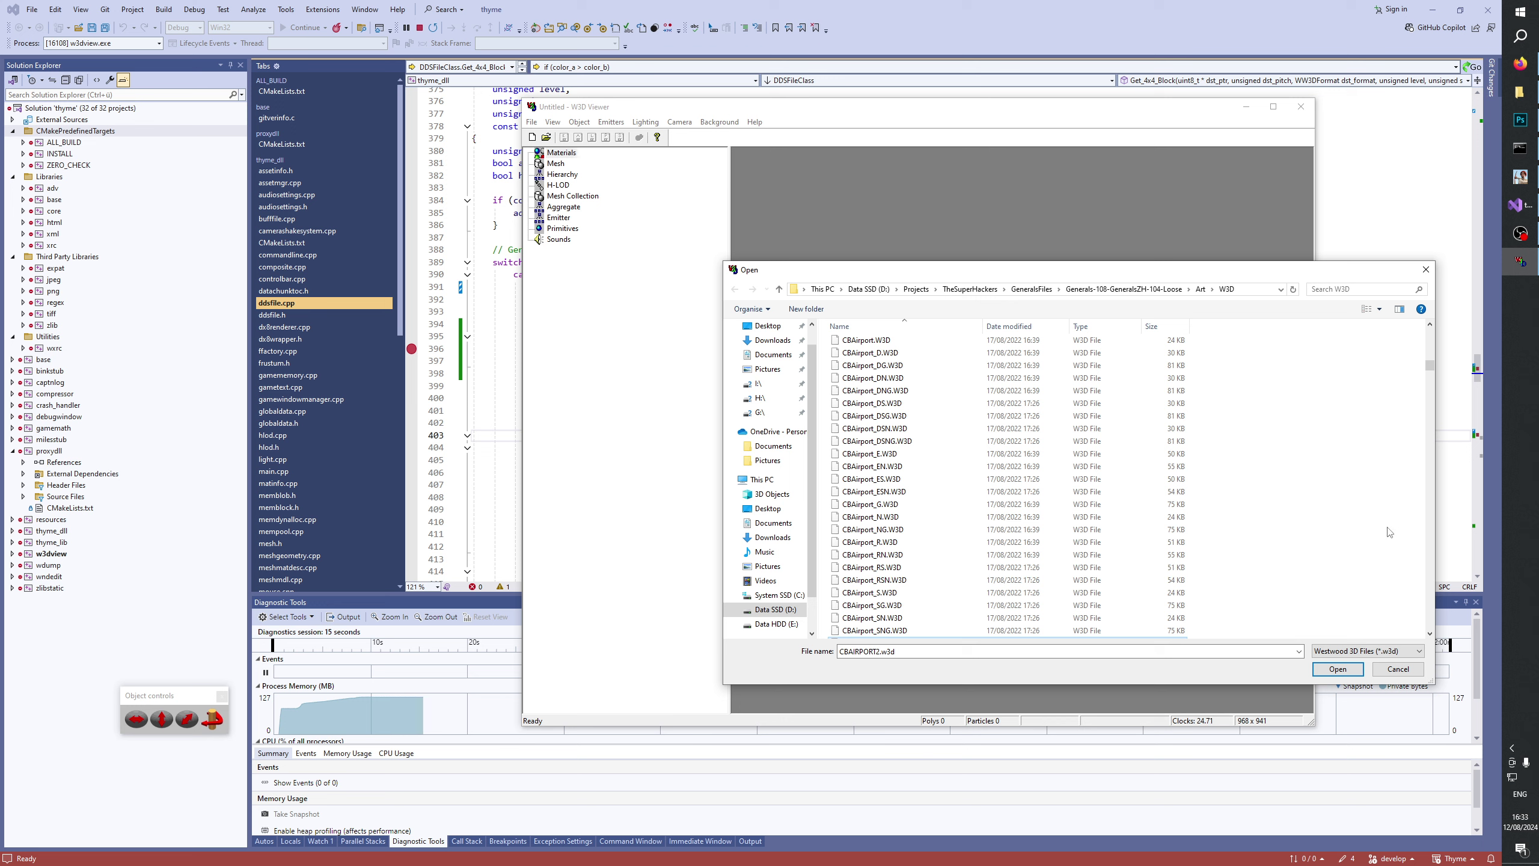
left_click(879, 567)
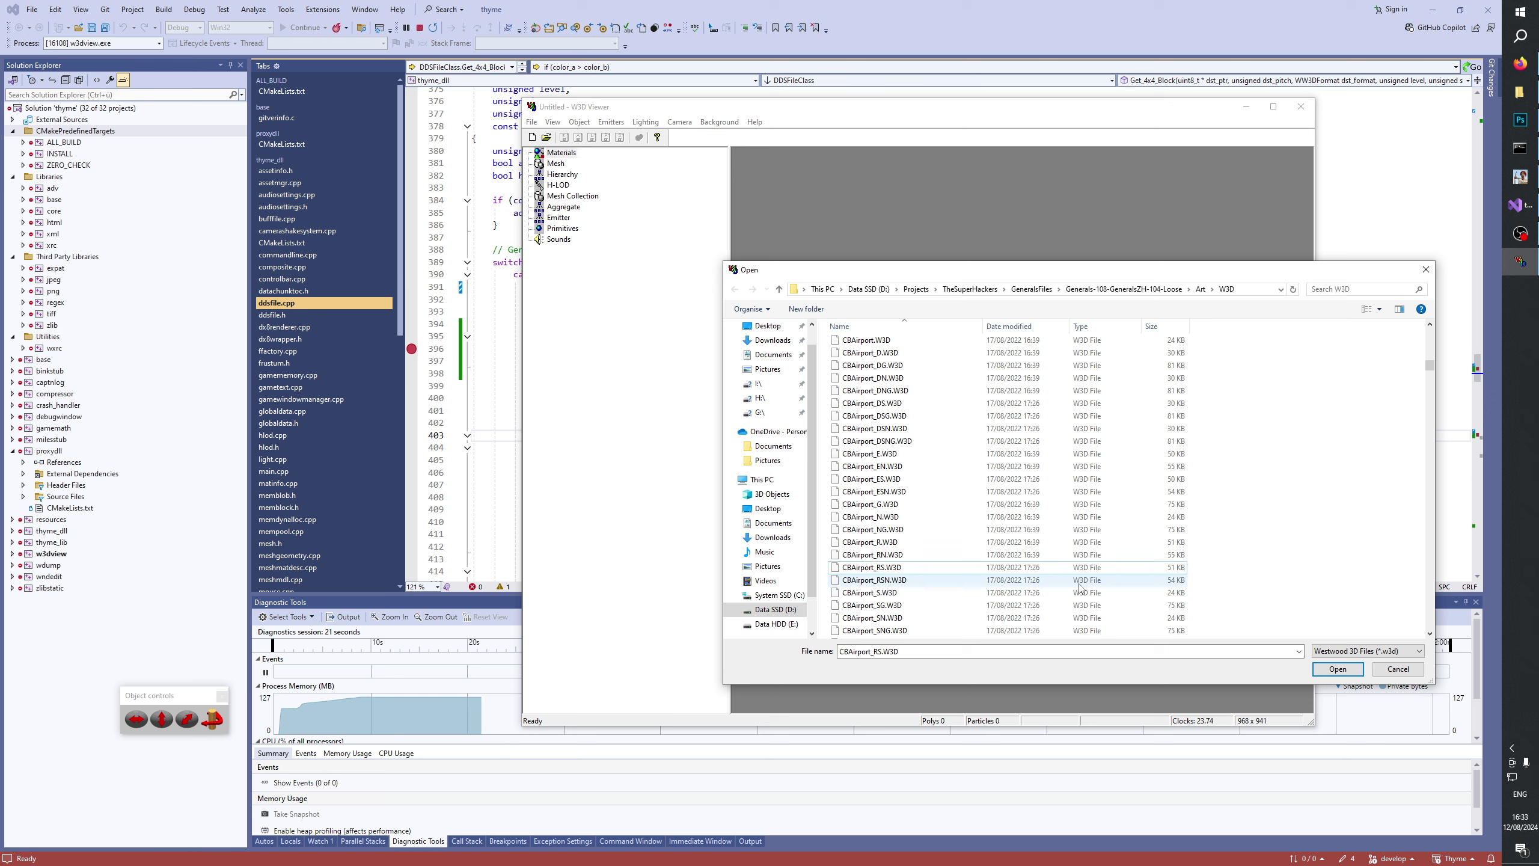
left_click(884, 581)
key("Down")
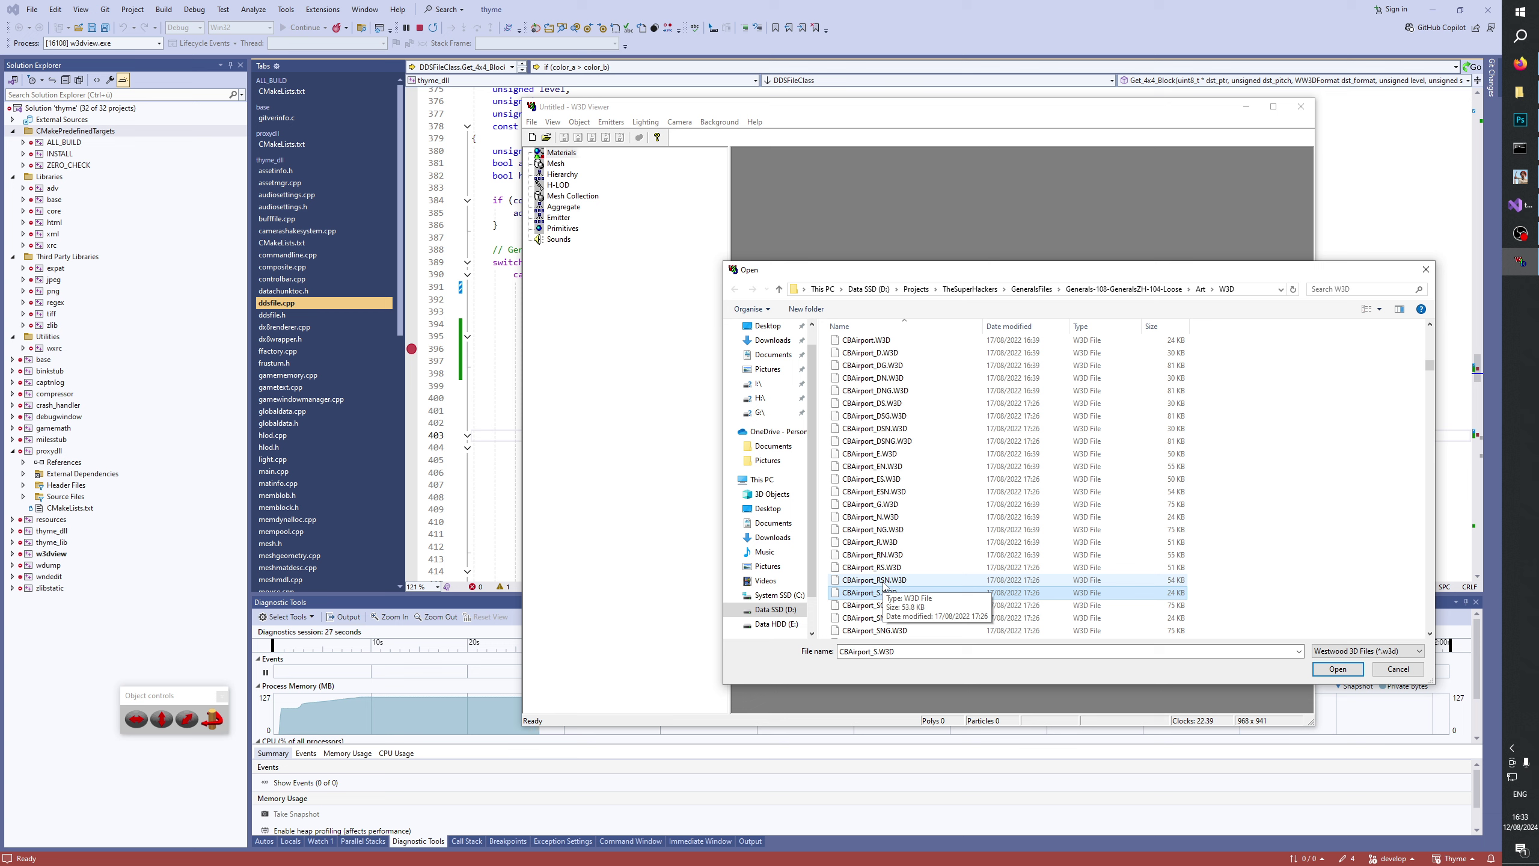
type("cbm")
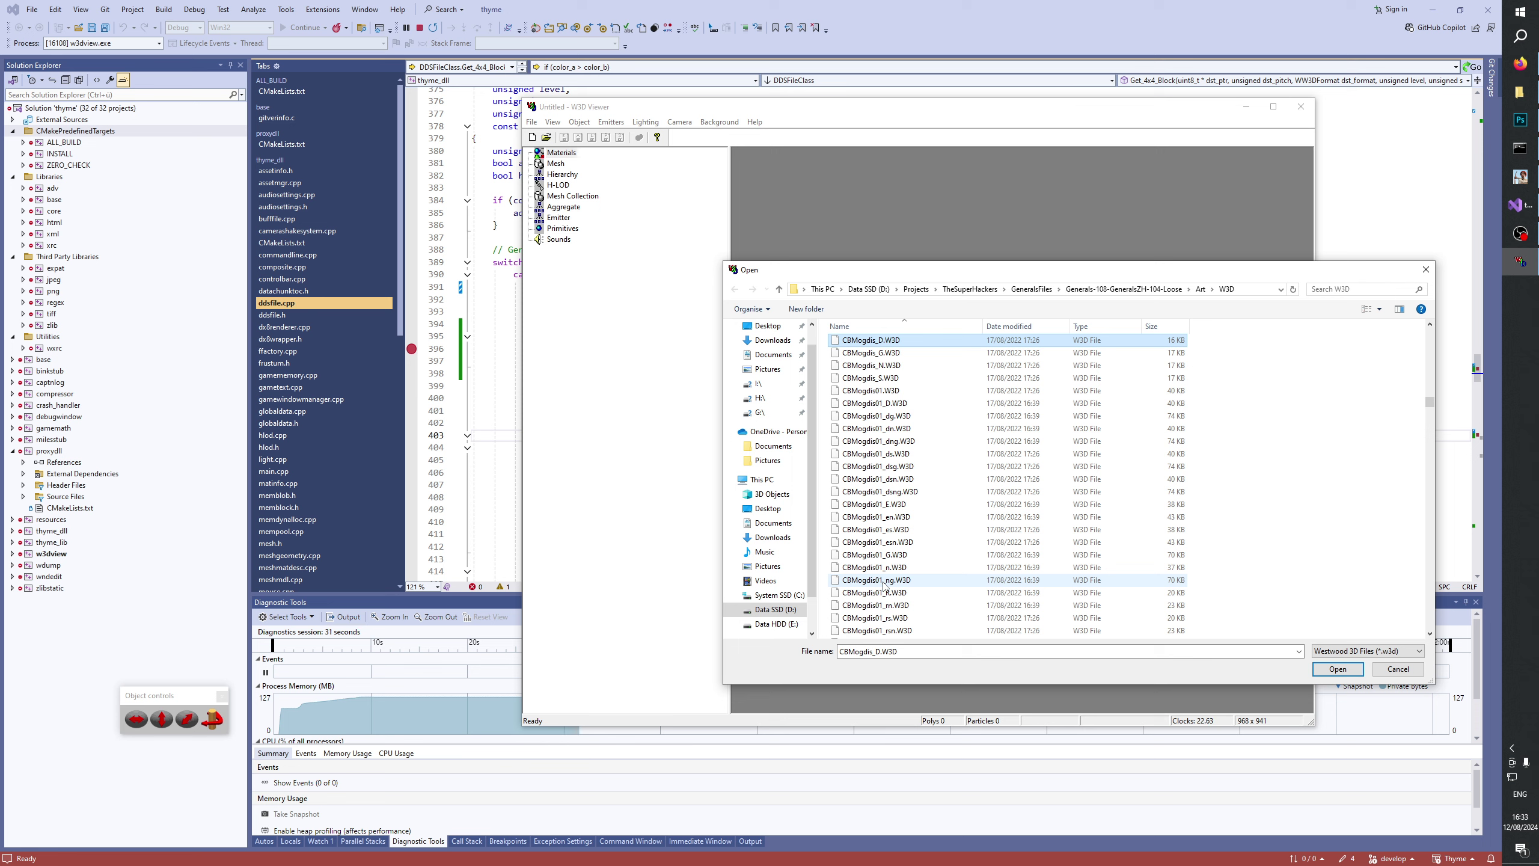
scroll(884, 585, "down", 15)
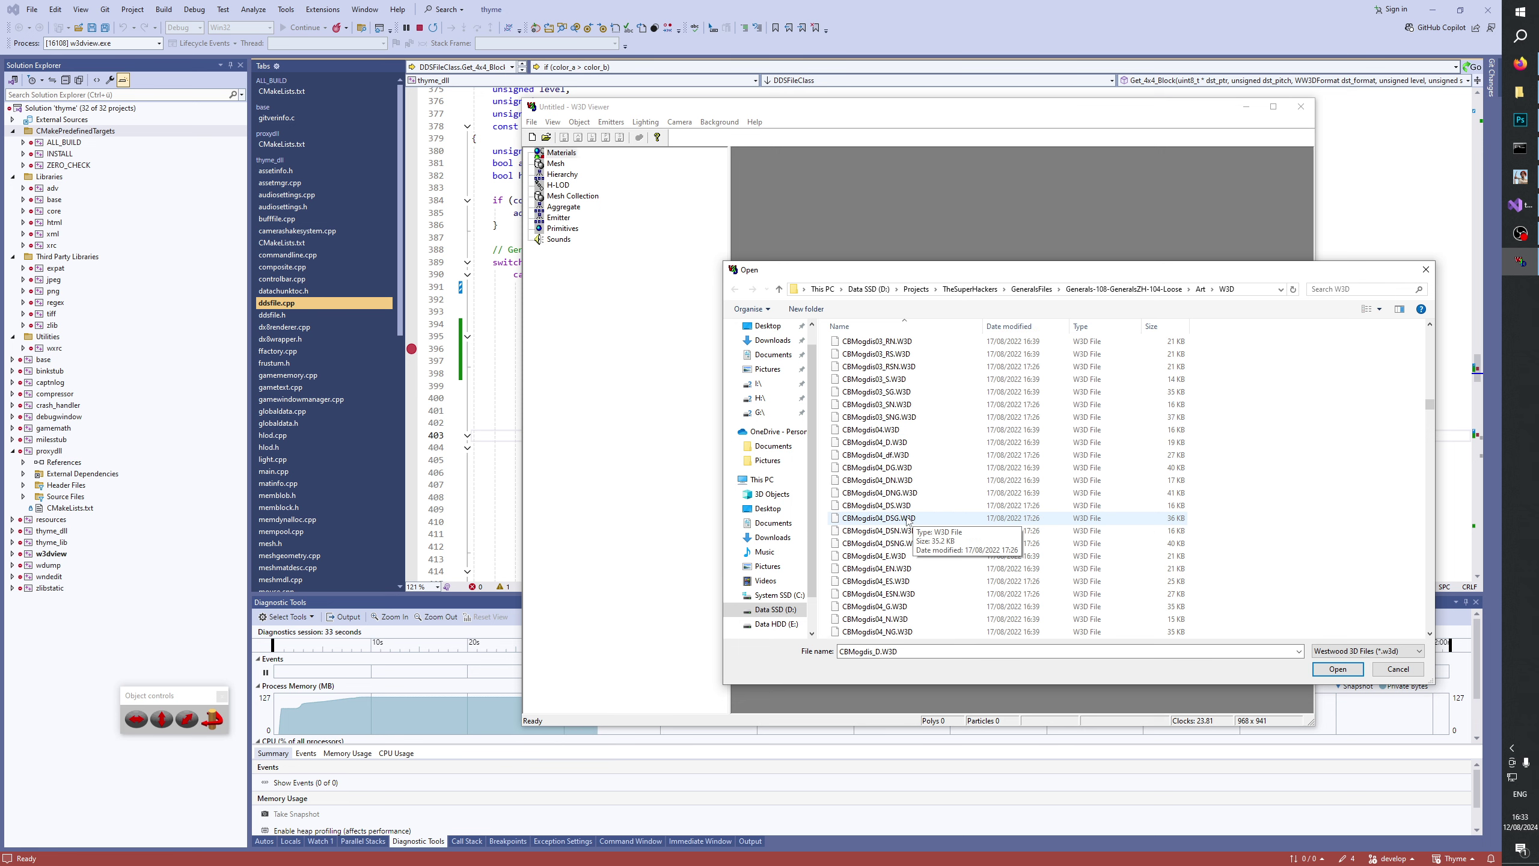
scroll(903, 486, "down", 2)
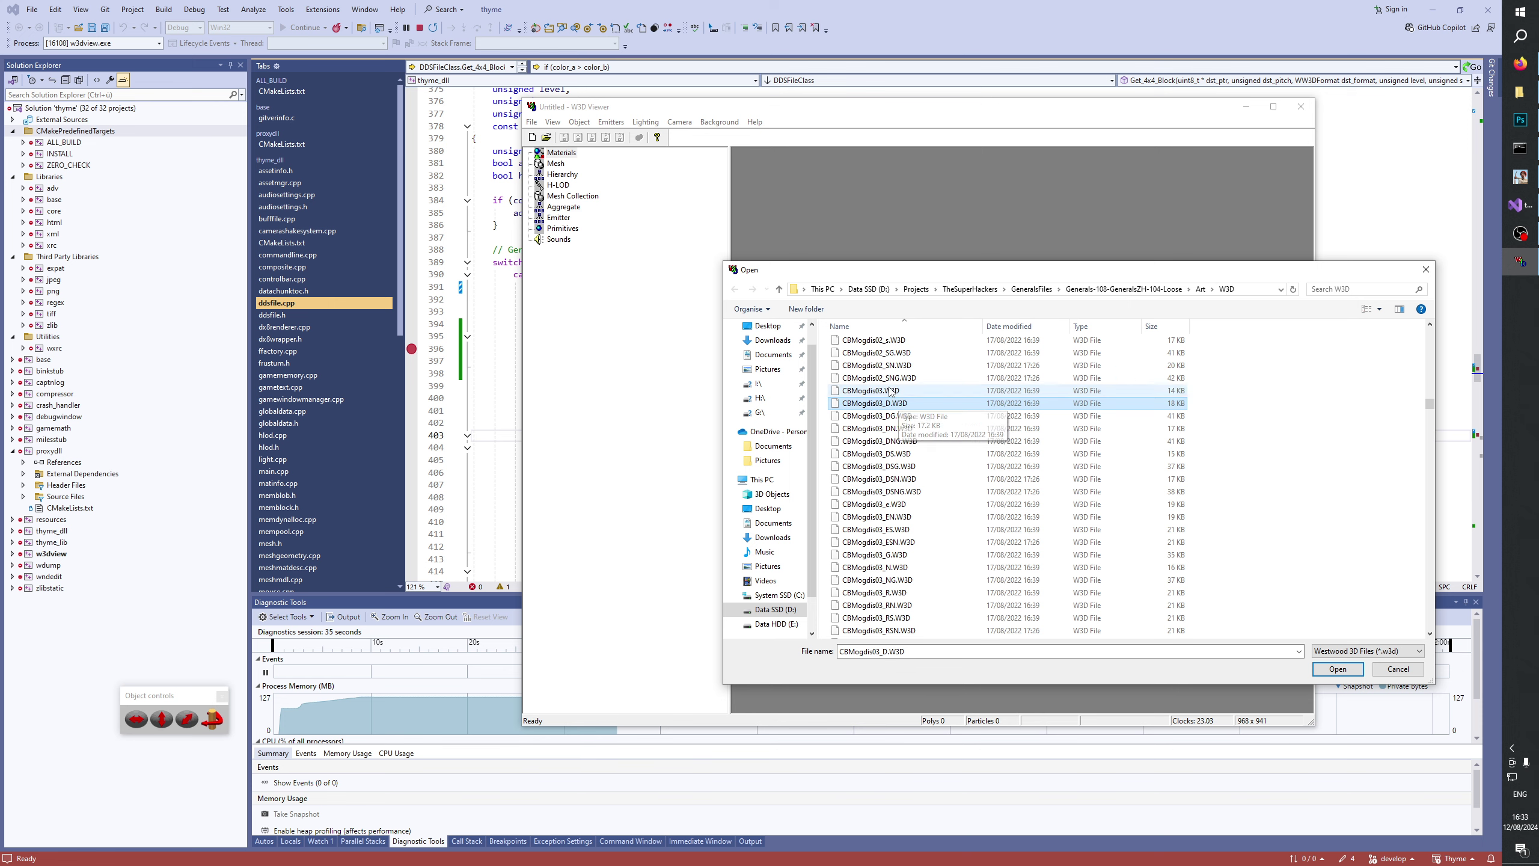
left_click(927, 492, "shift")
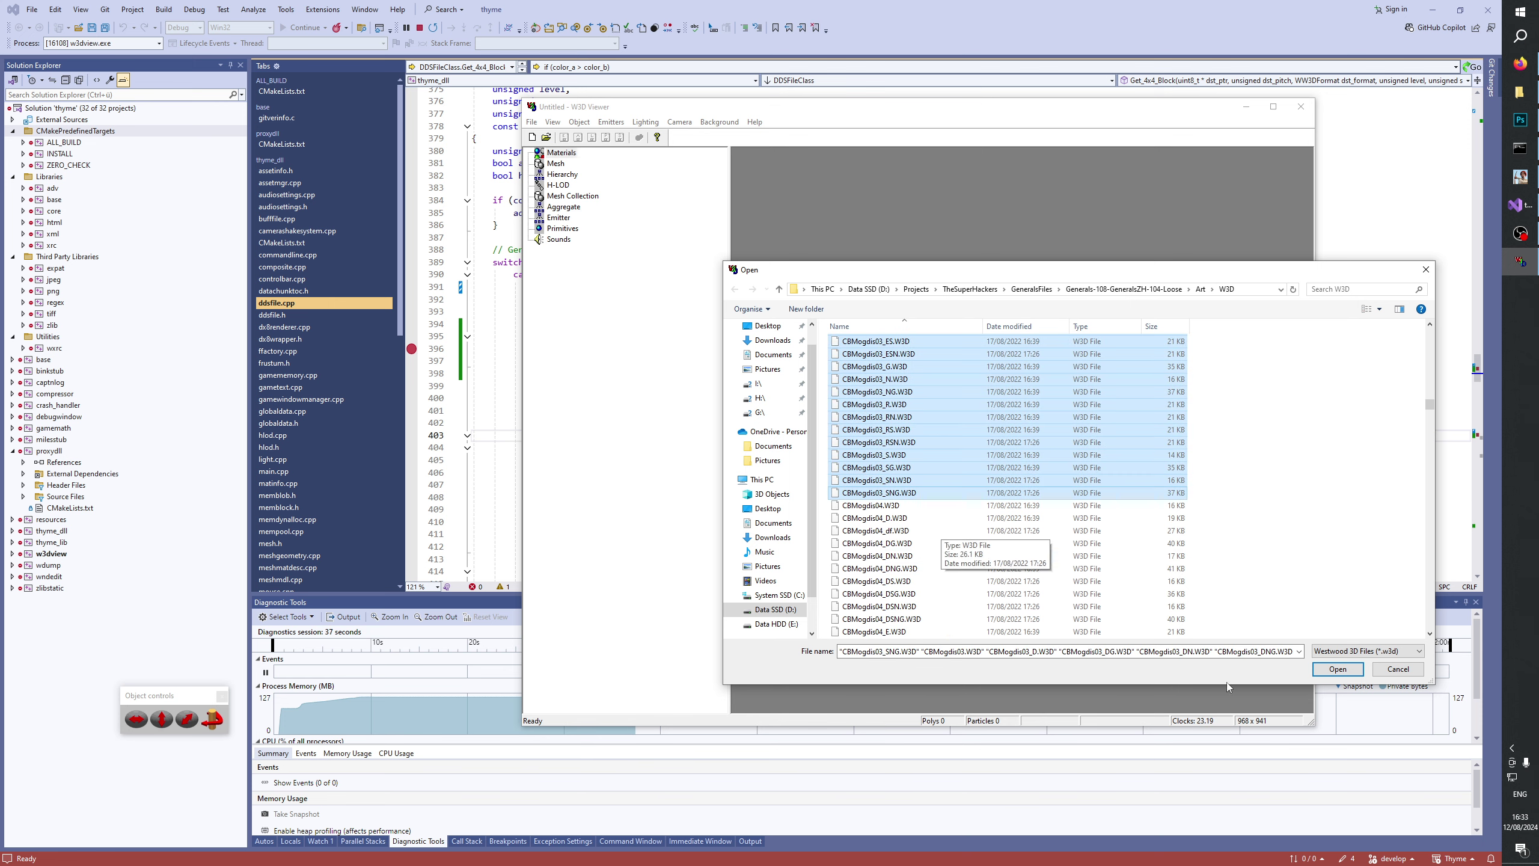
left_click(1337, 669)
Display the CBMOGDIS03_N hierarchy model and examine the lit door, silhouette and windows up close on its front side.
left_click(528, 176)
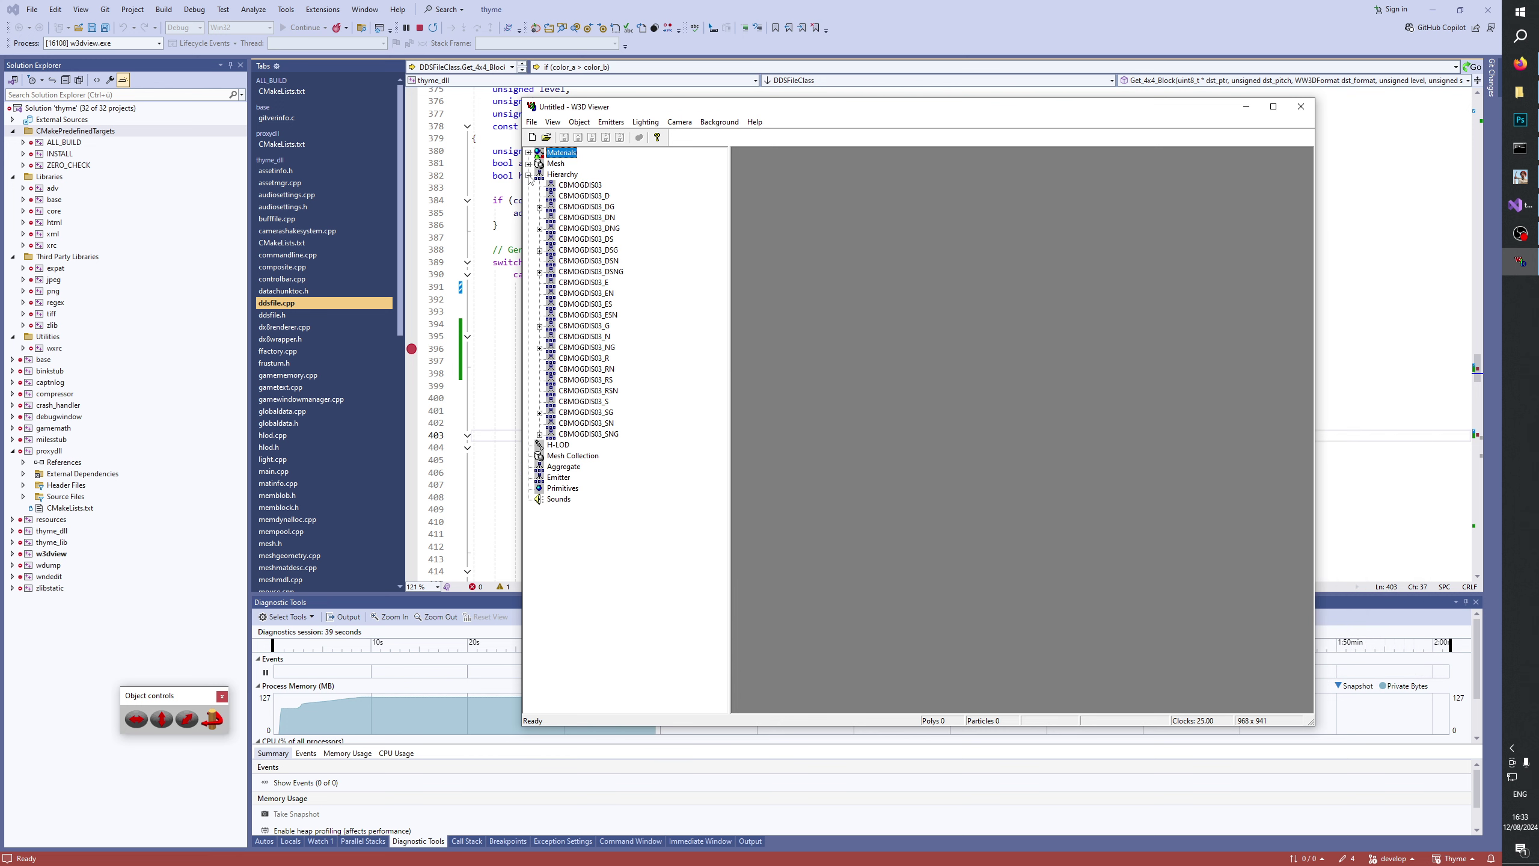
left_click(604, 337)
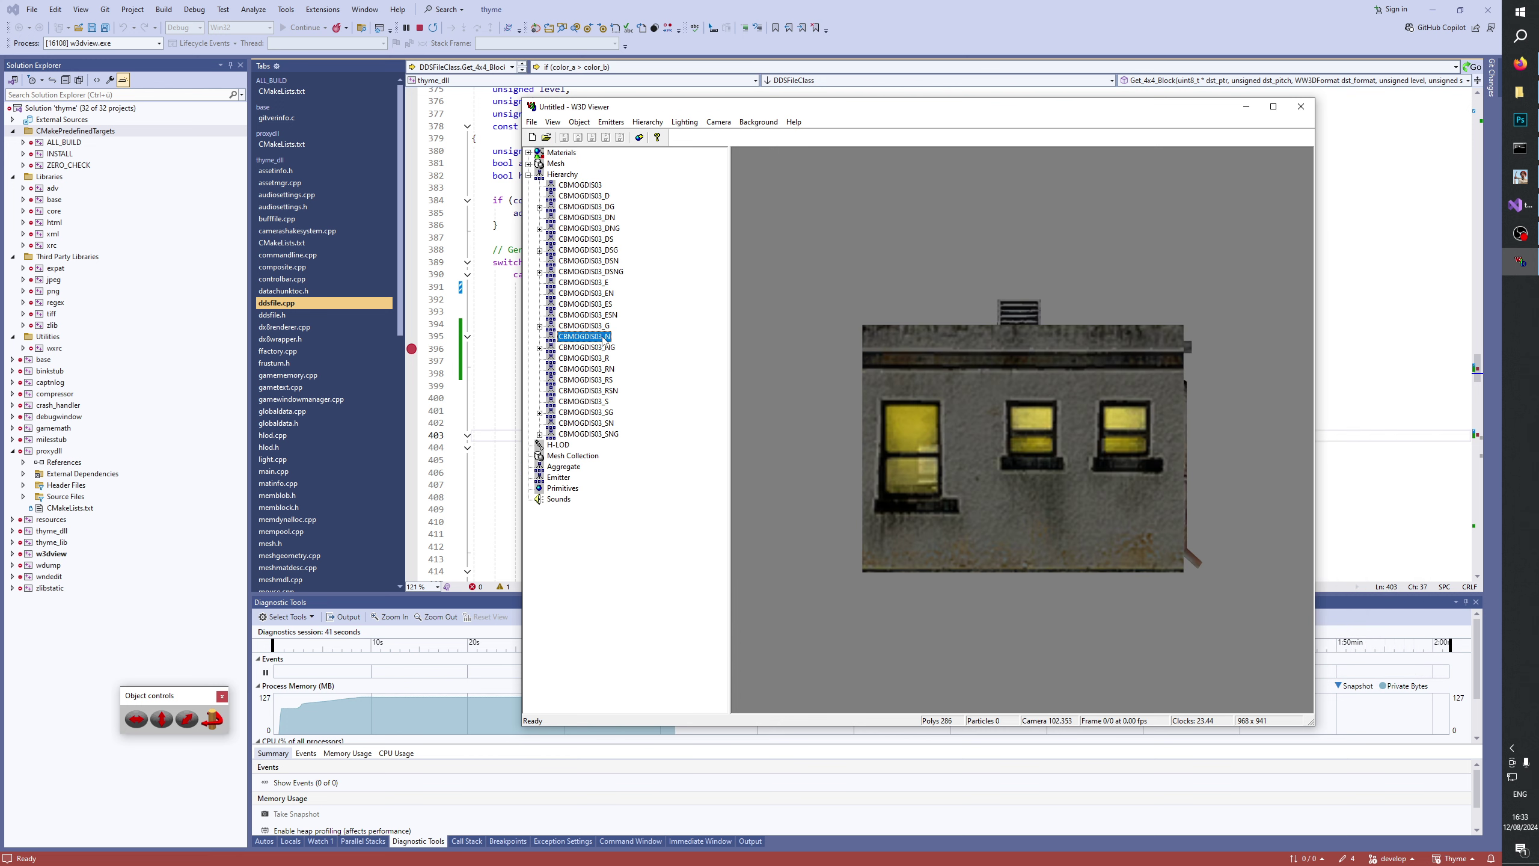
left_click_drag(883, 407, 1094, 442)
scroll(1050, 480, "up", 5)
scroll(1108, 434, "up", 2)
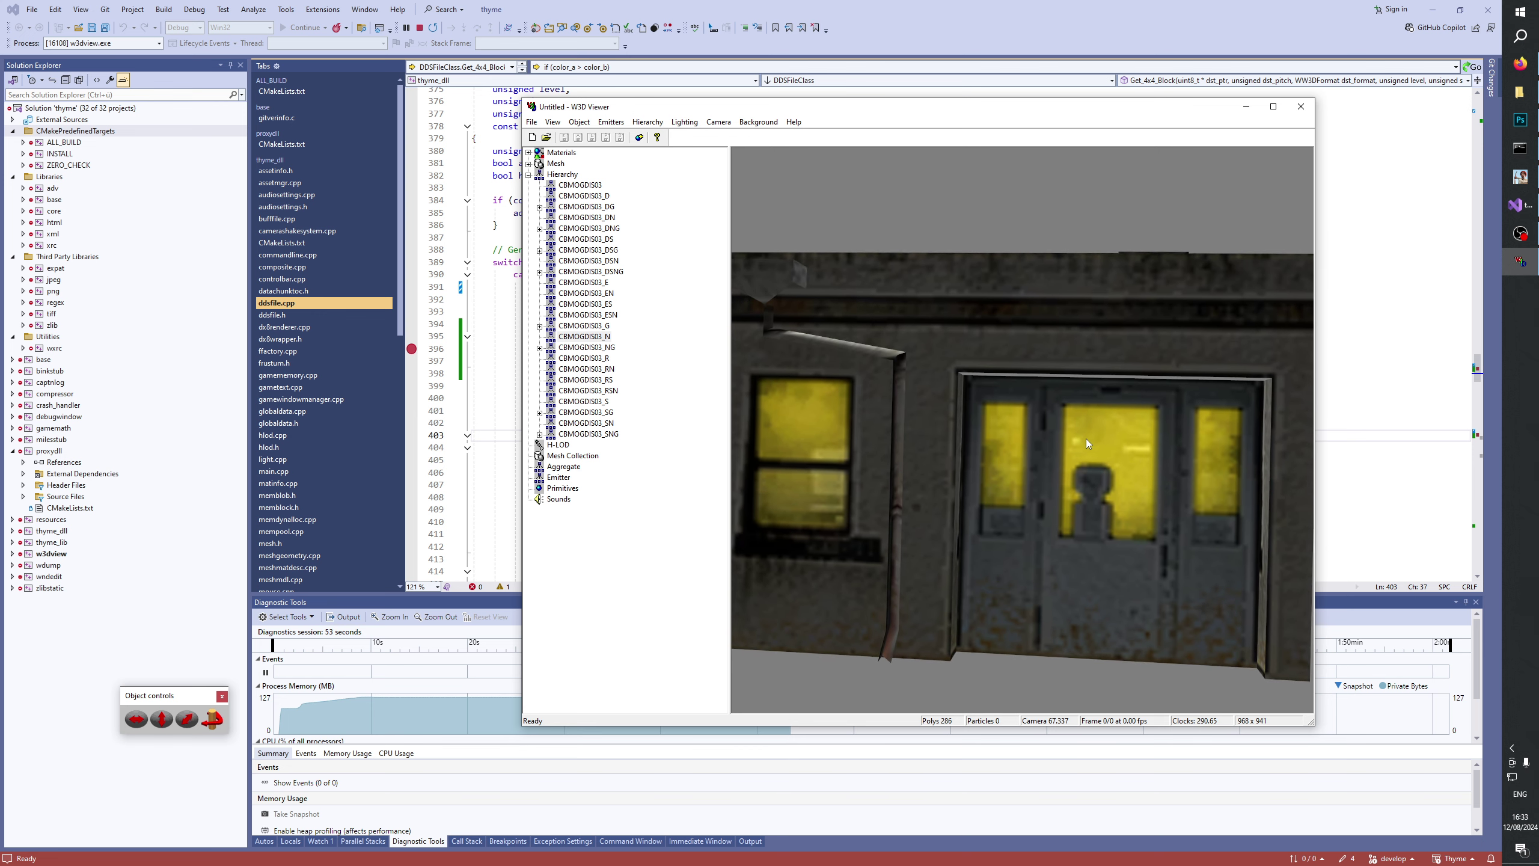
scroll(1086, 437, "down", 5)
scroll(1080, 437, "up", 2)
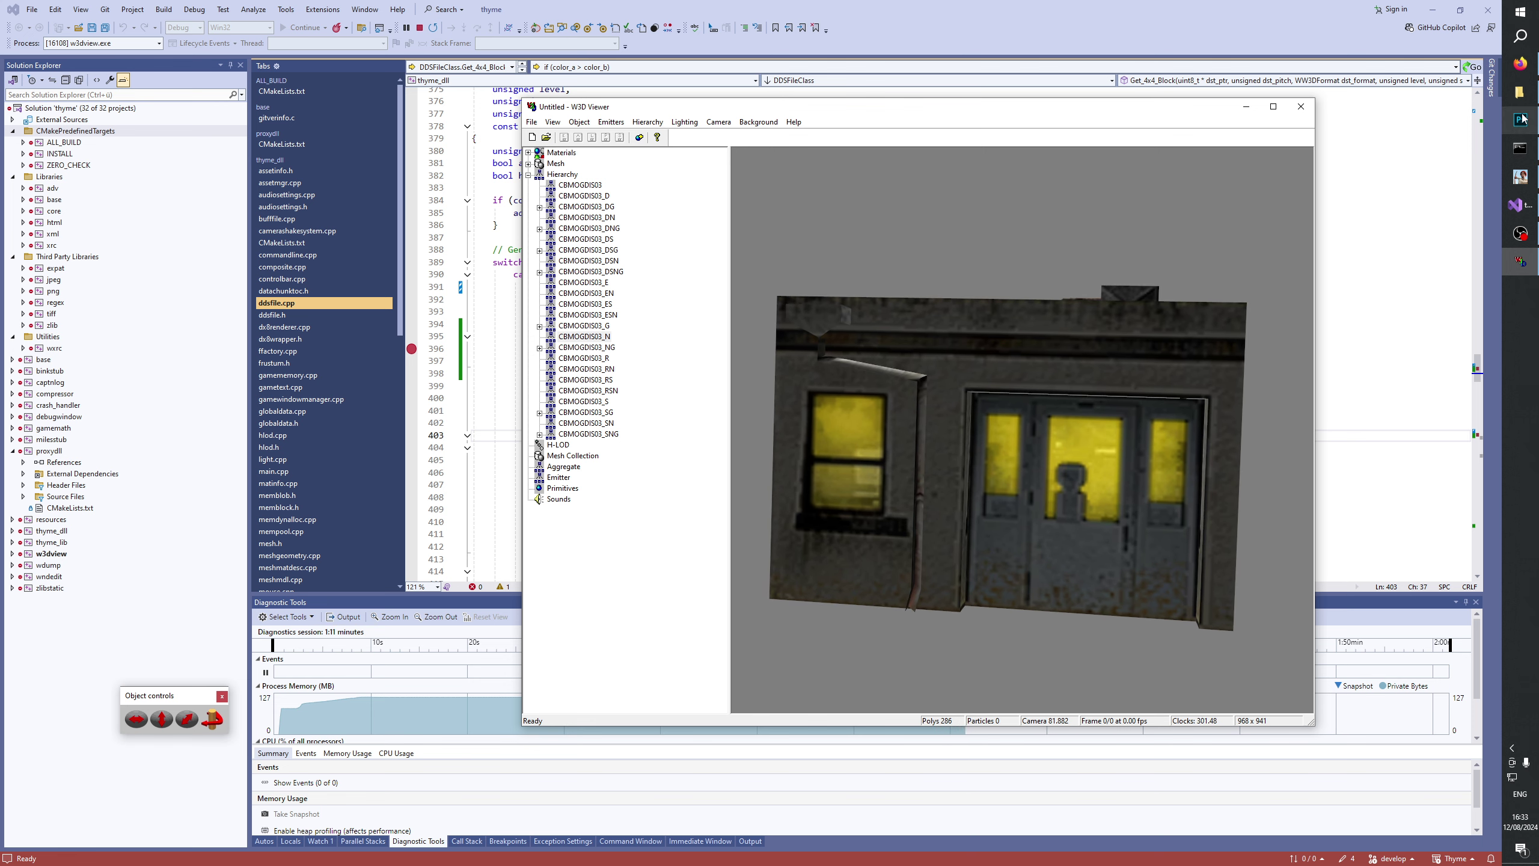
Switch to Photoshop, restore cbmogdis03_n.psd to its original opening snapshot and save it.
mouse_move(1524, 120)
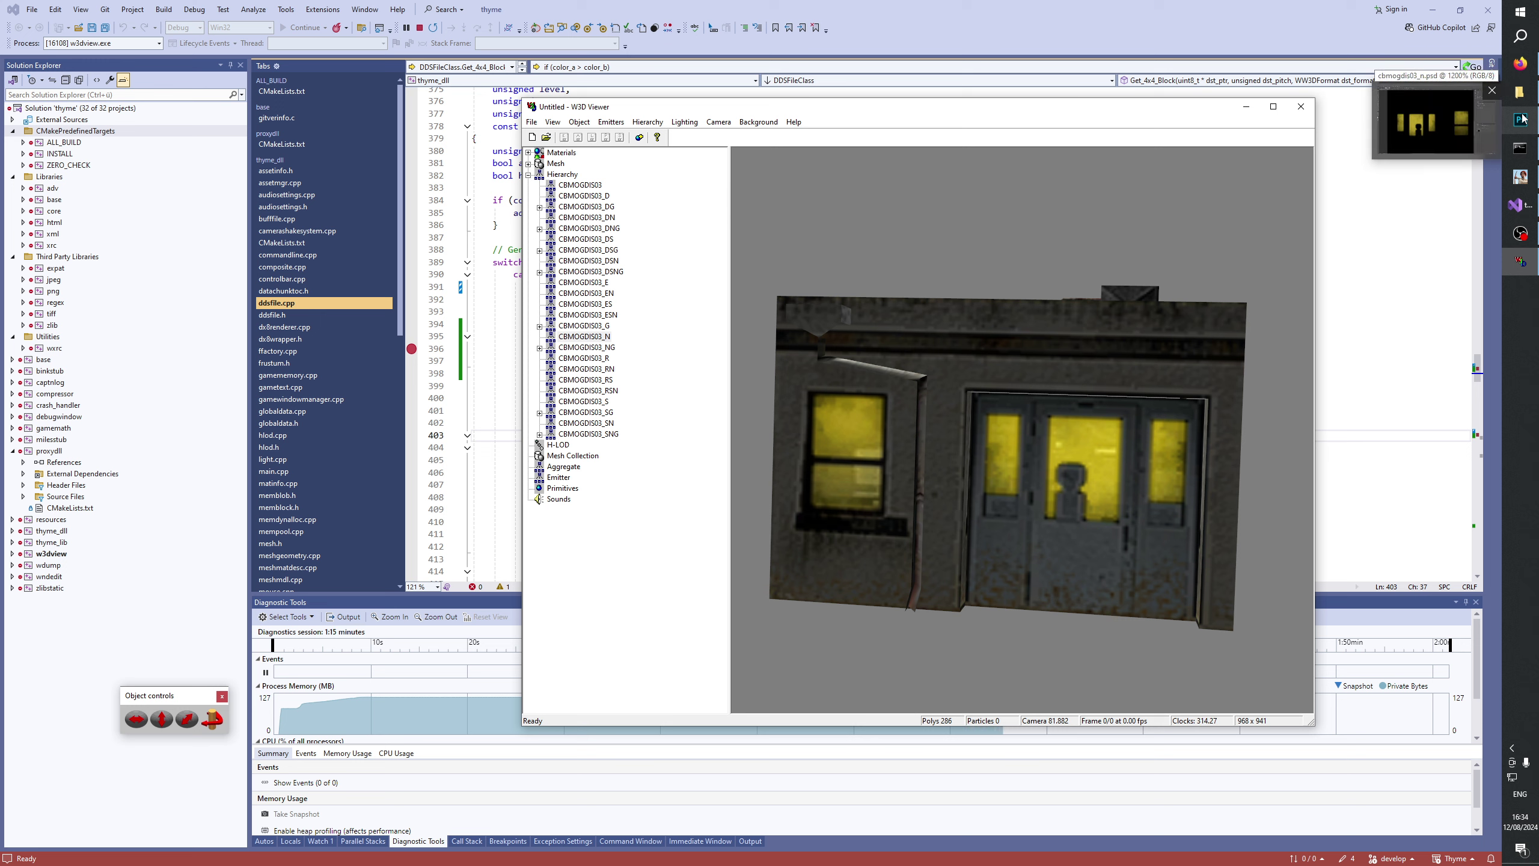
left_click(1523, 120)
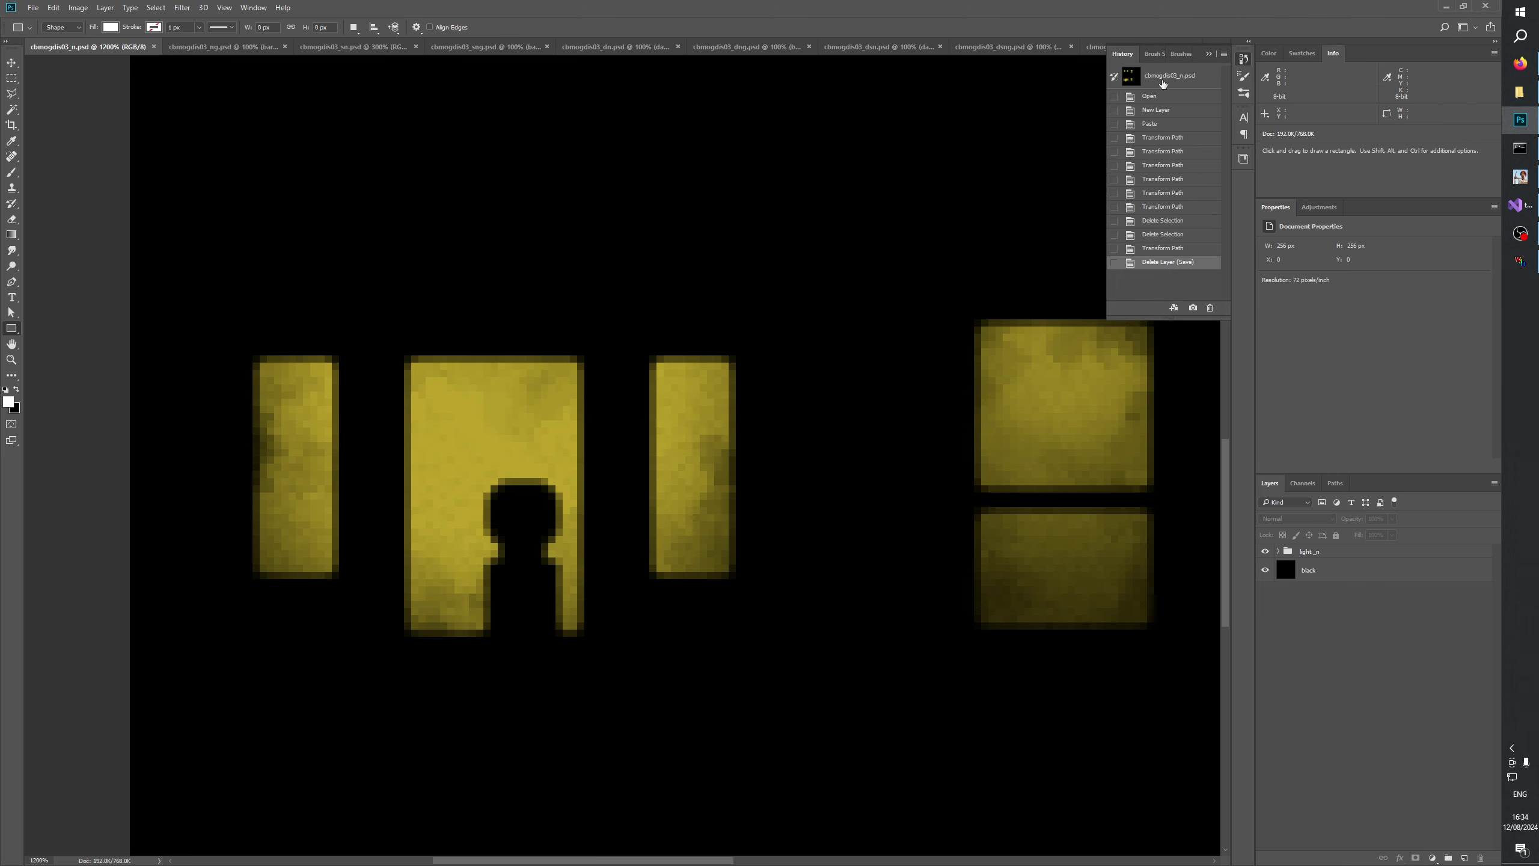
left_click(1162, 84)
left_click(1281, 618)
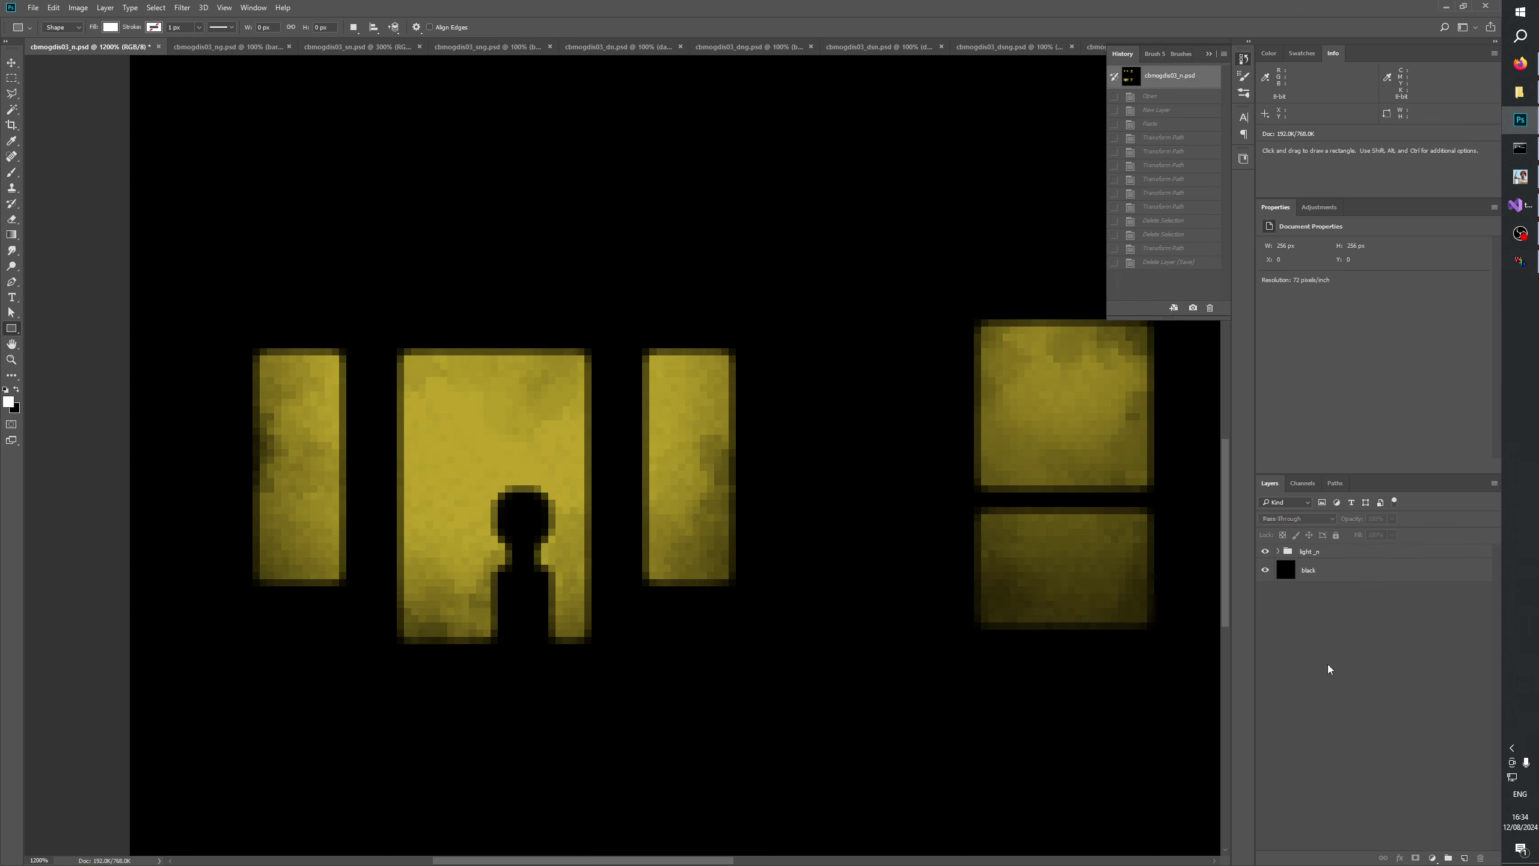
Switch to Generals Mod Builder and run the Build action on the restored original light texture.
left_click(1524, 178)
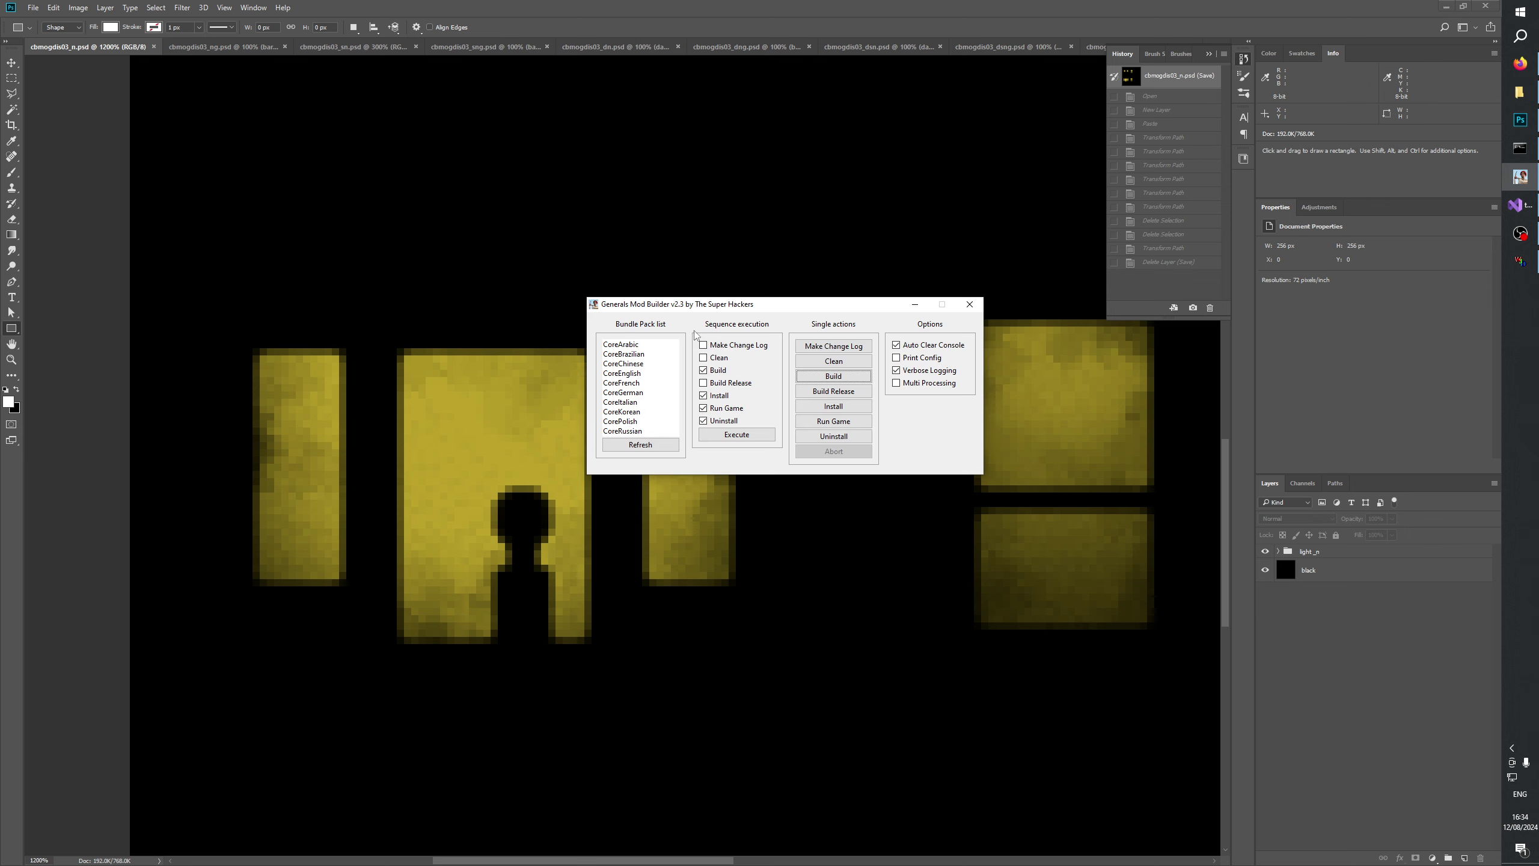
left_click(832, 376)
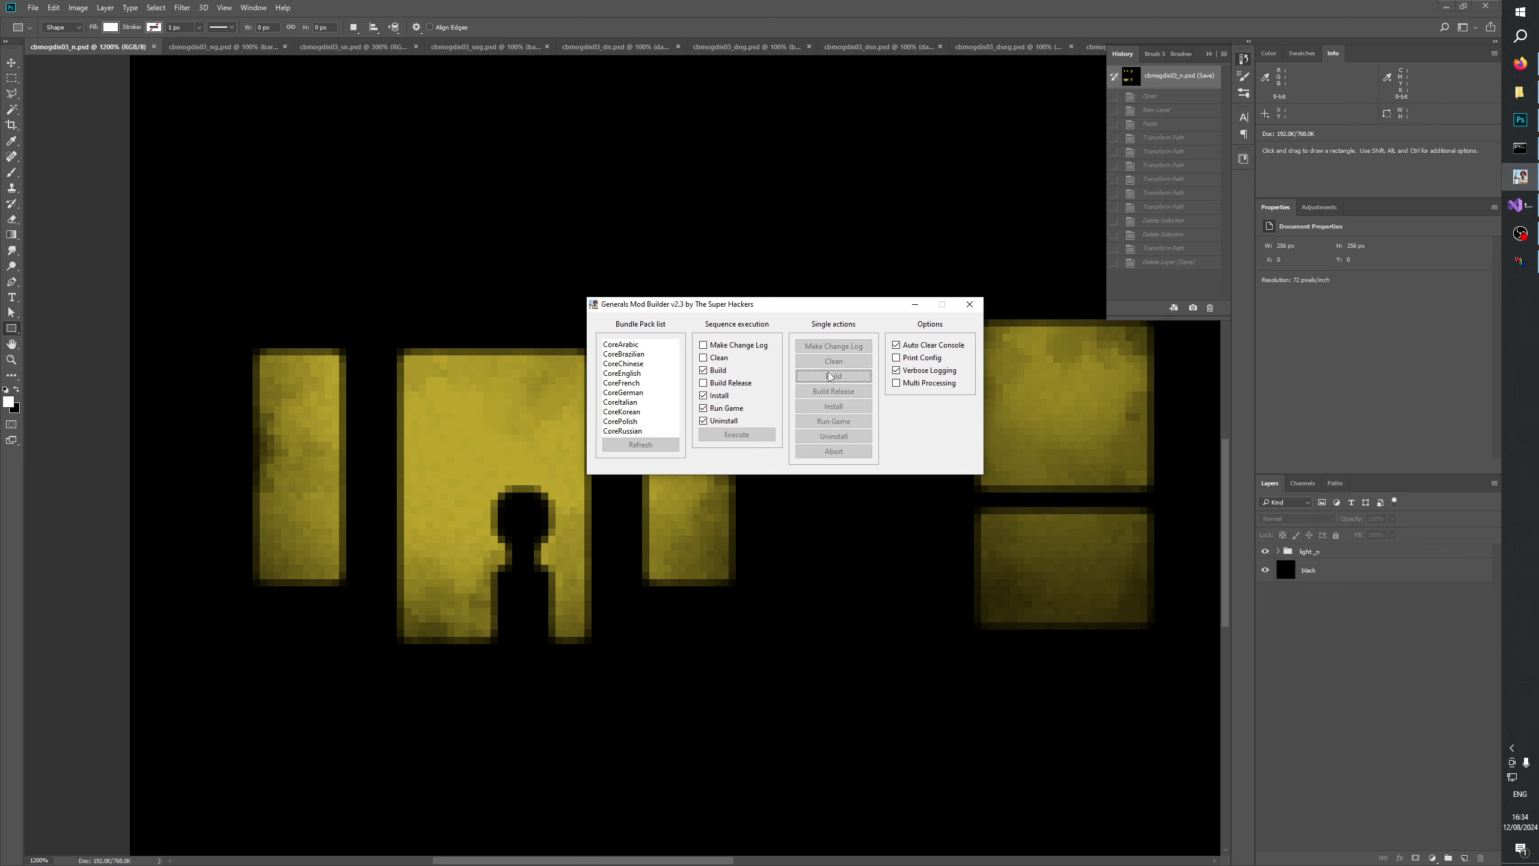
Switch to W3D Viewer, clear all loaded models and open only CBMogdis03_N.W3D from the Art\W3D folder.
left_click(1520, 261)
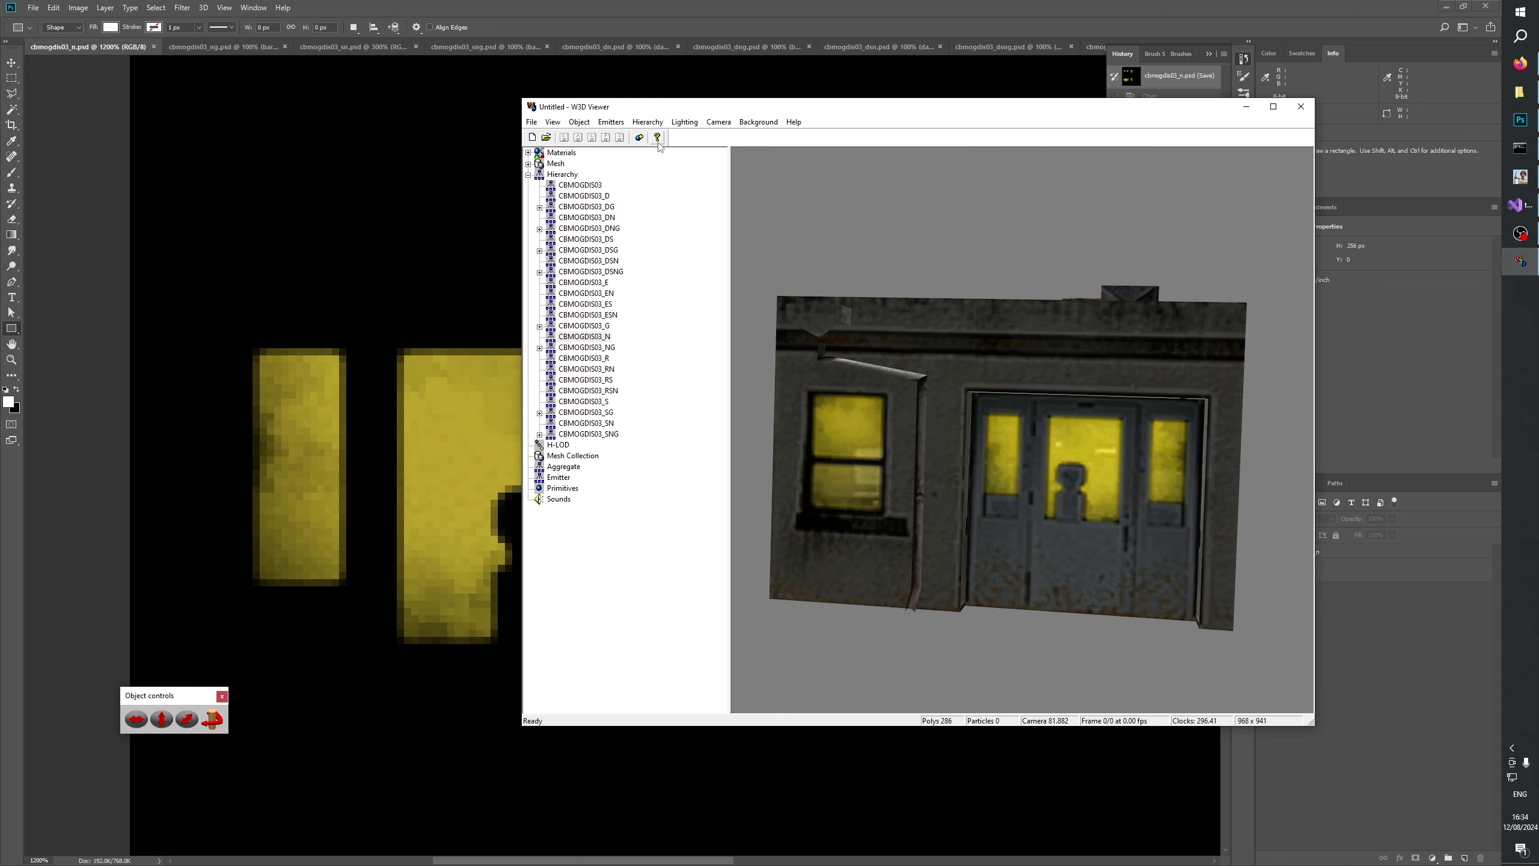
left_click(532, 140)
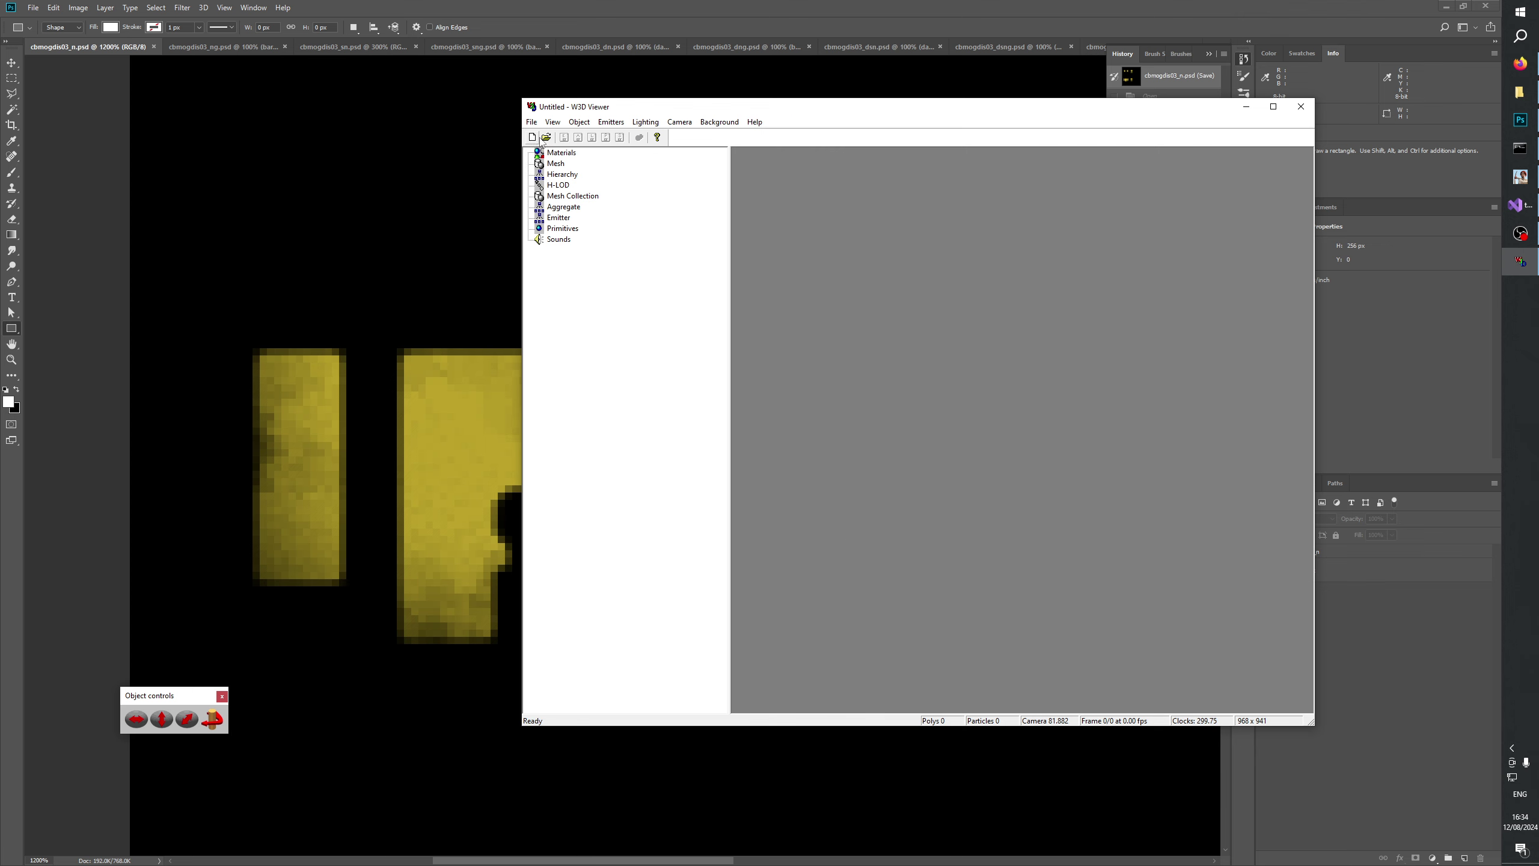
left_click(546, 137)
type("cbm")
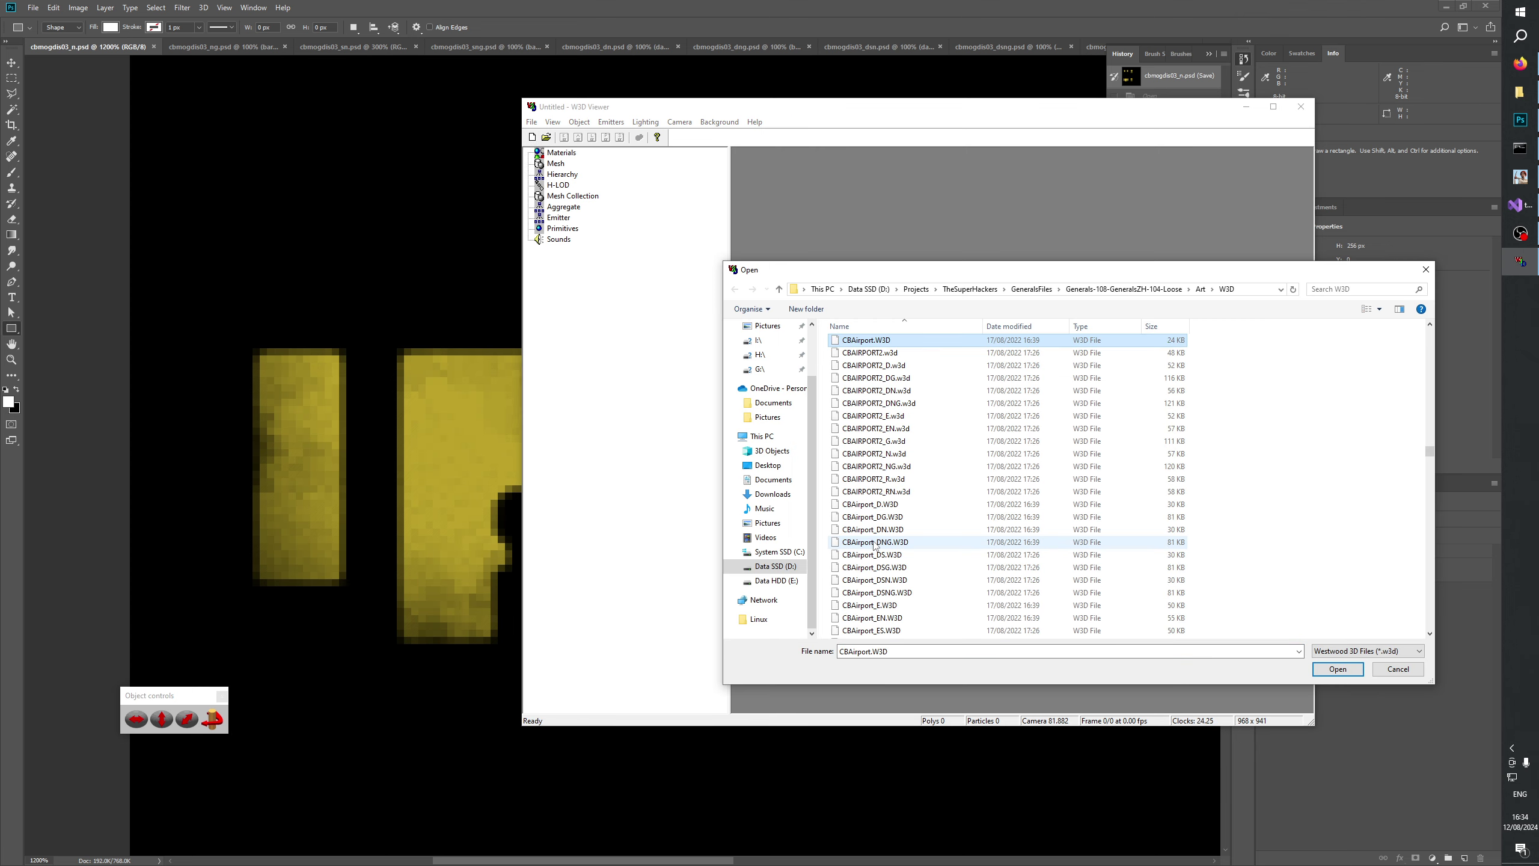
type("ogdis03")
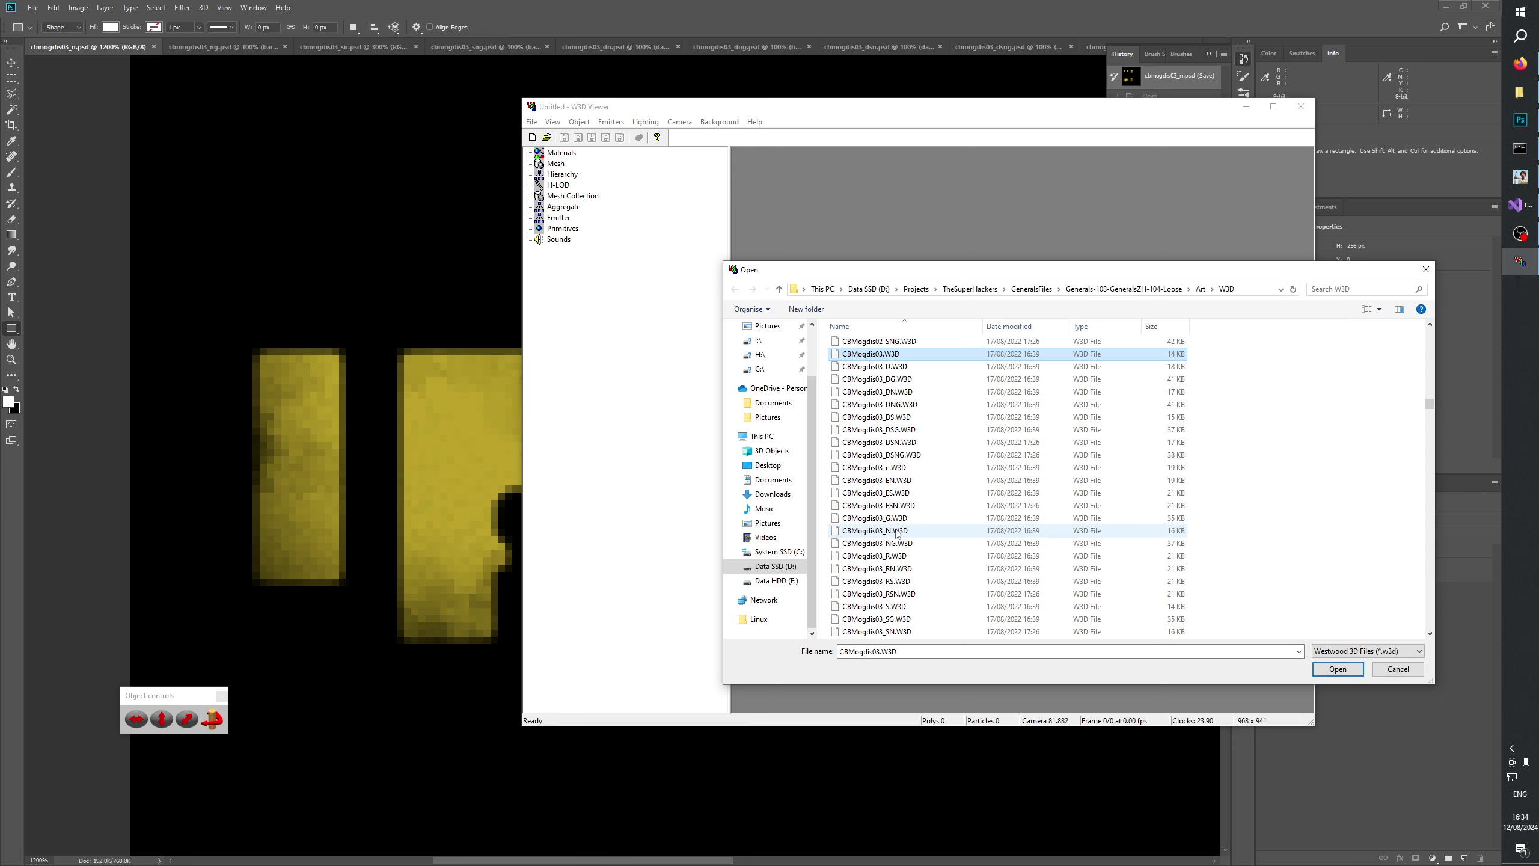
double_click(903, 543)
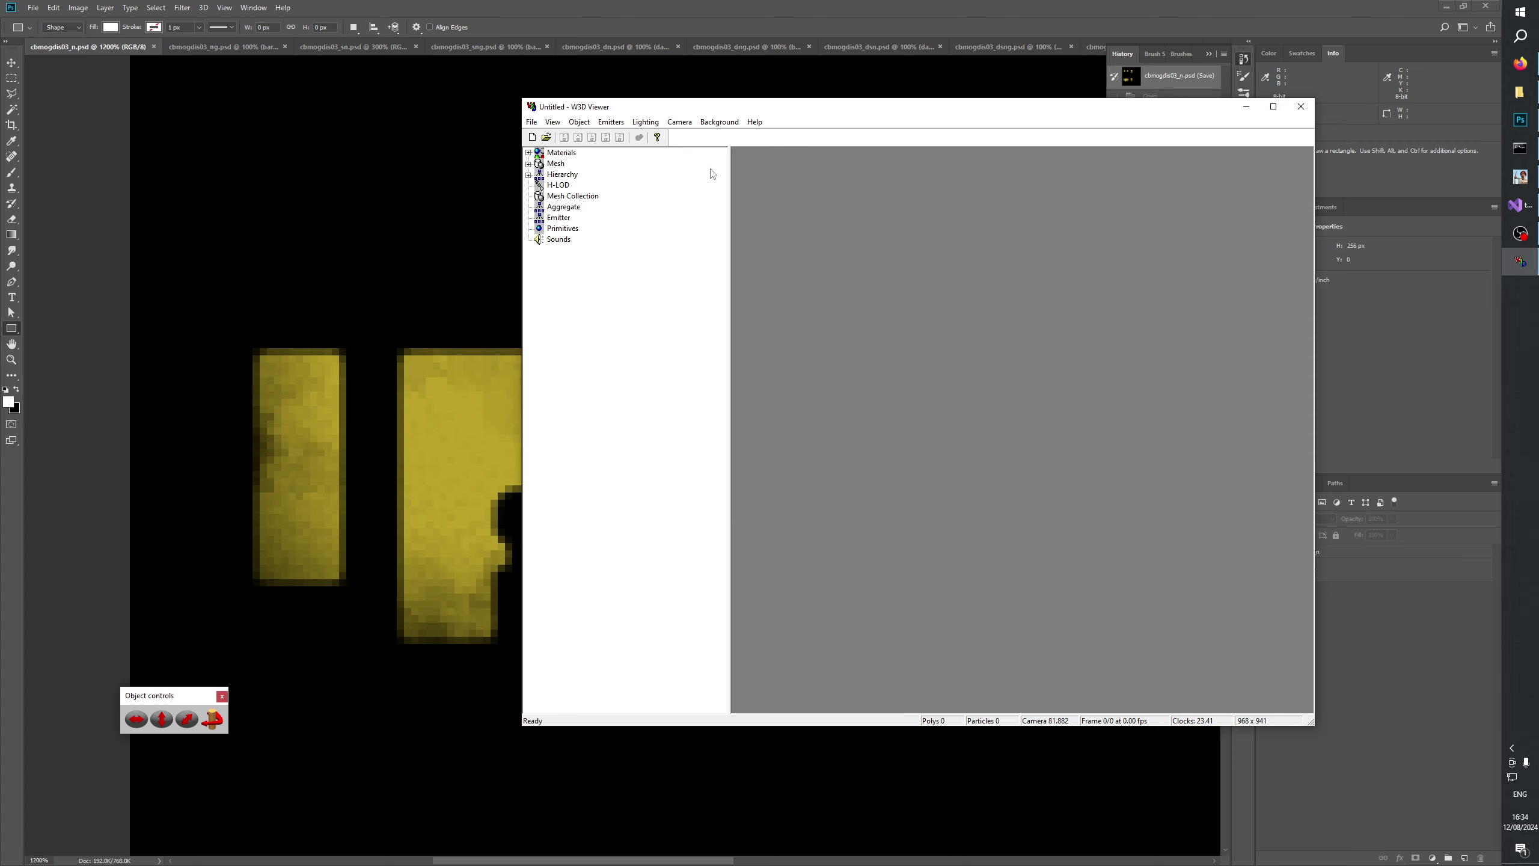
Display the CBMOGDIS03_N hierarchy model and examine the original lights on its front door and window up close and from farther away.
left_click(528, 175)
left_click(583, 185)
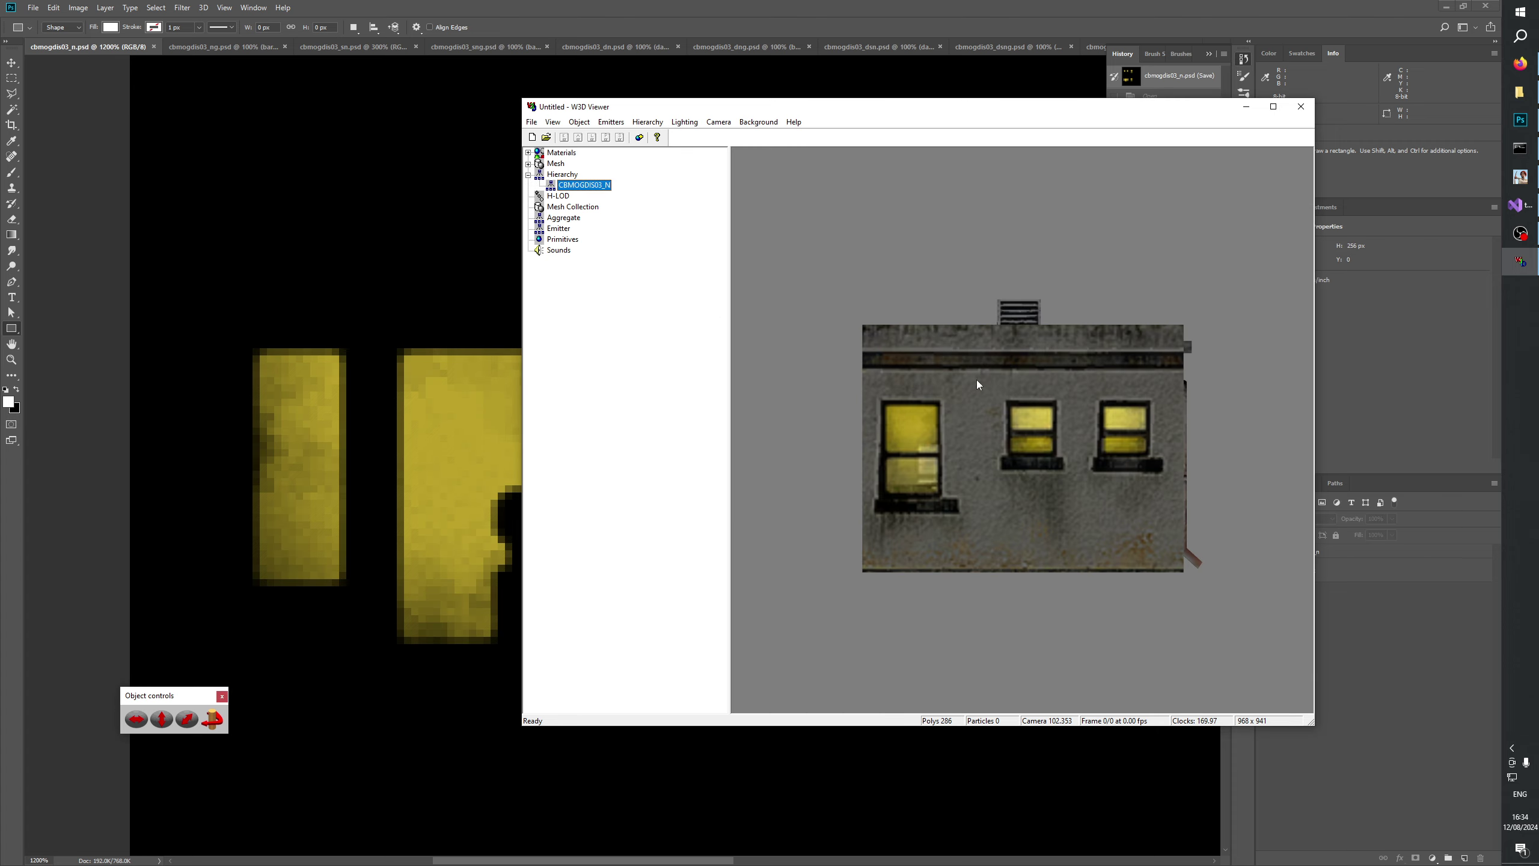
left_click_drag(978, 385, 1079, 534)
scroll(1088, 549, "up", 5)
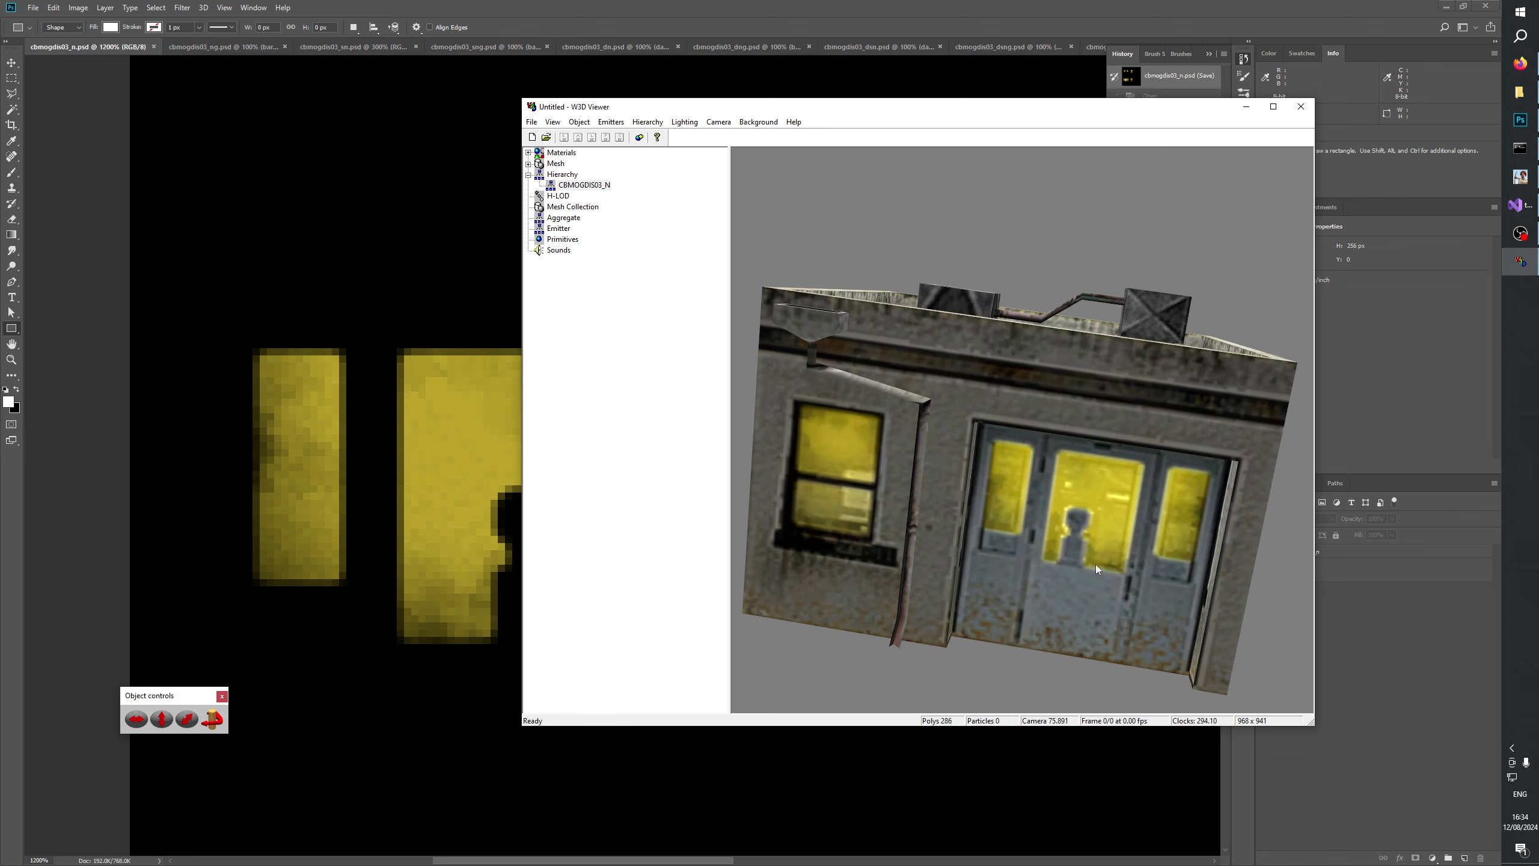
left_click_drag(1256, 461, 1233, 433)
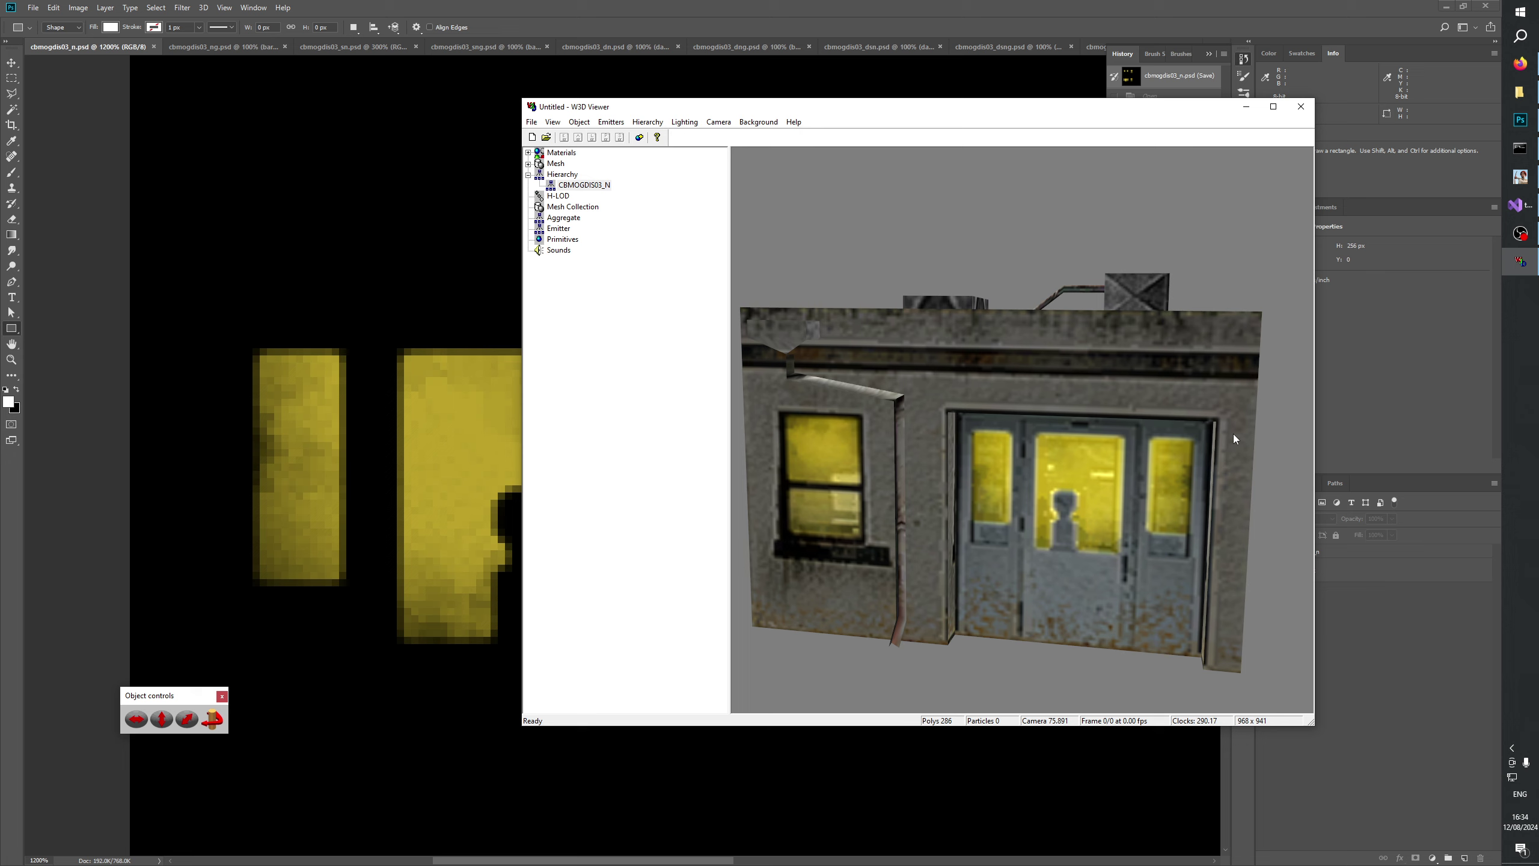
left_click_drag(1233, 433, 1132, 480)
scroll(1132, 479, "down", 5)
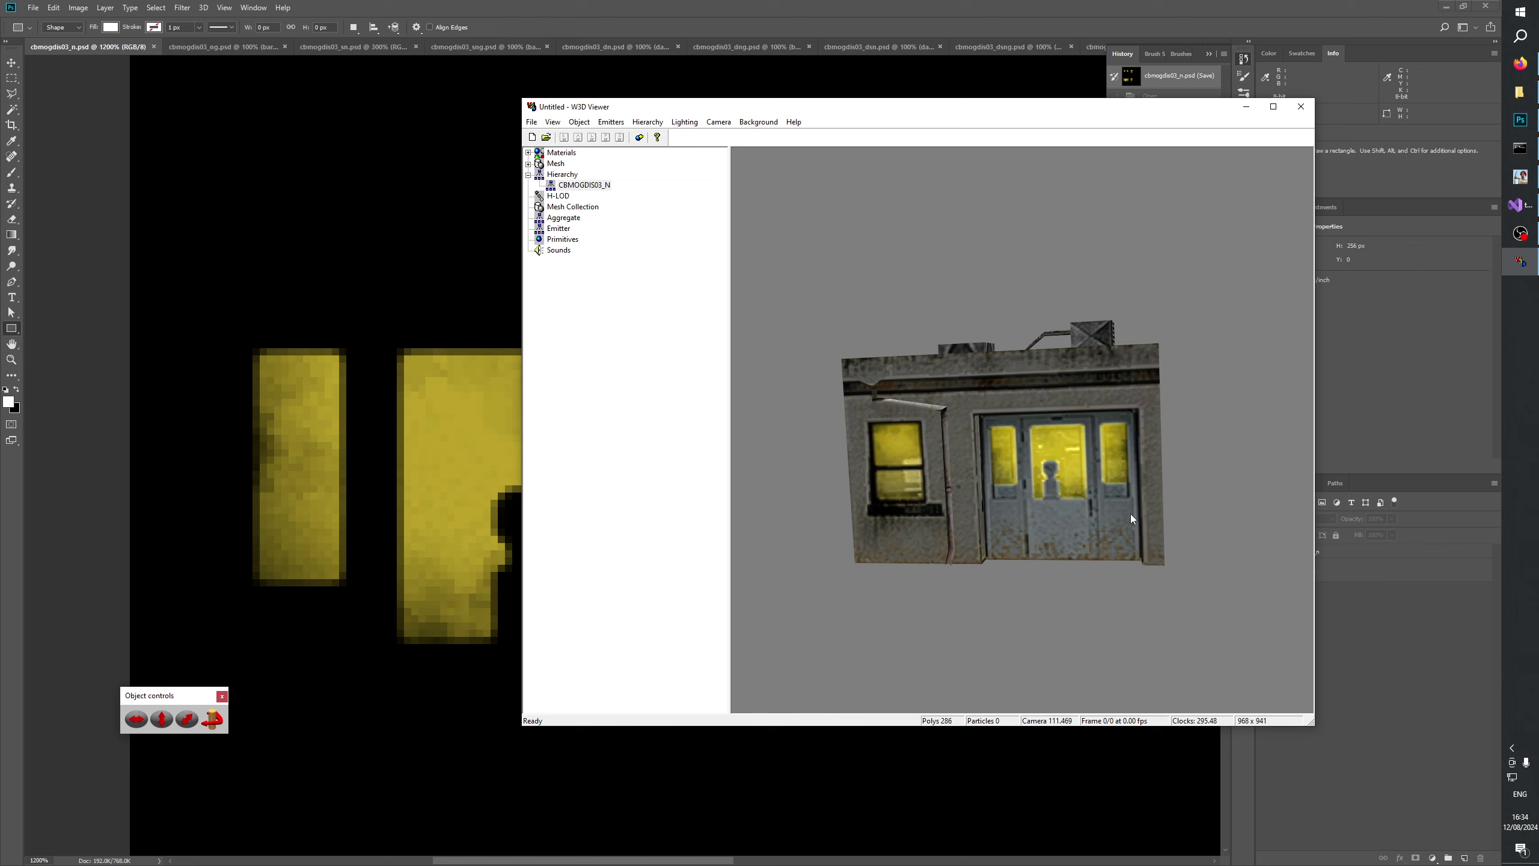
Switch to Photoshop, return cbmogdis03_n.psd to its final Delete Layer history state and compare it with the model in W3D Viewer.
key("alt+Tab")
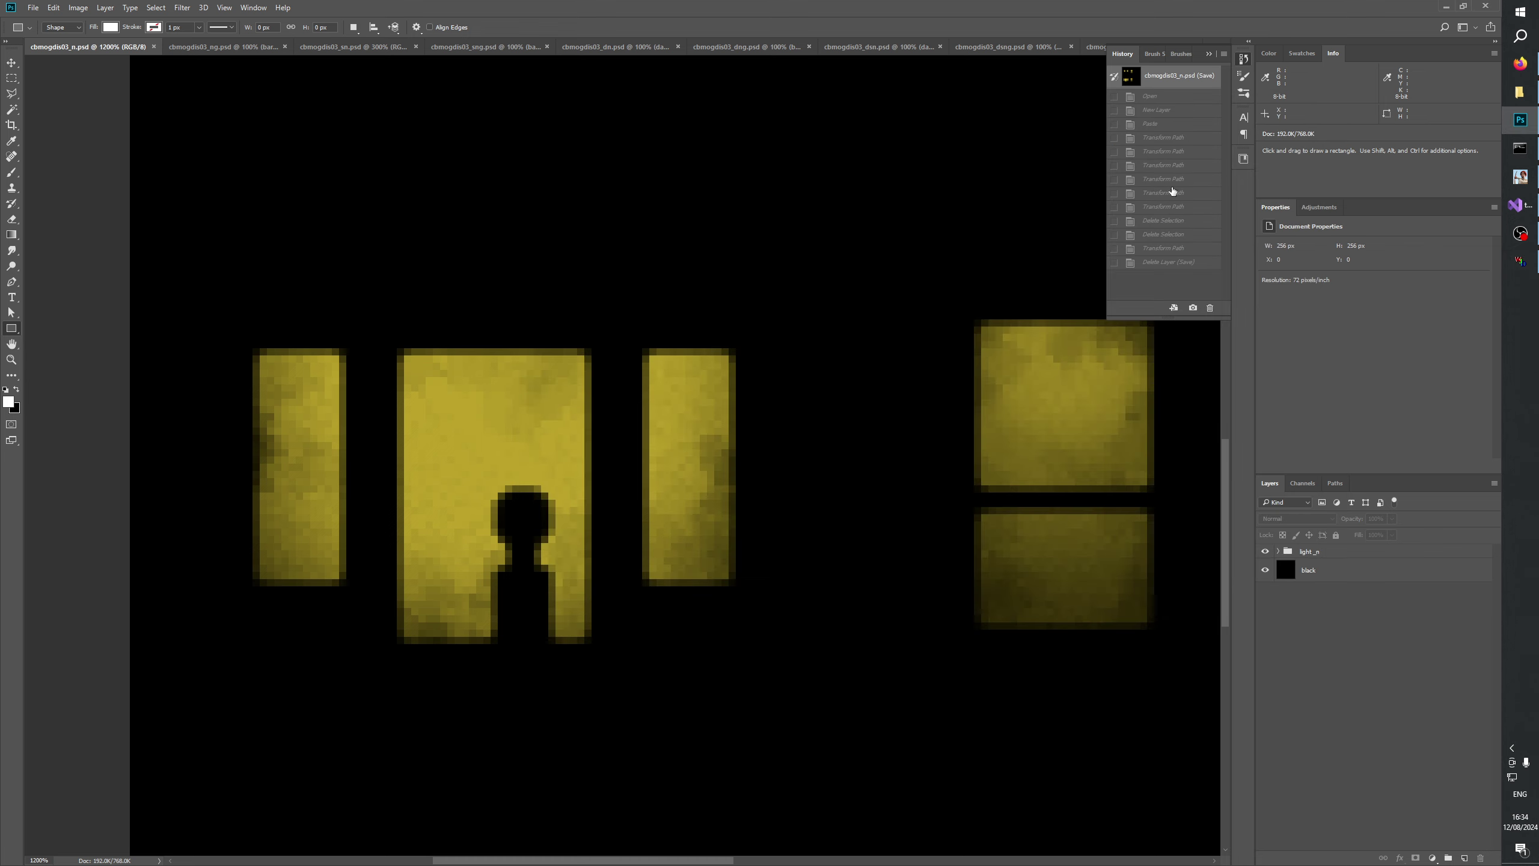
left_click(1165, 263)
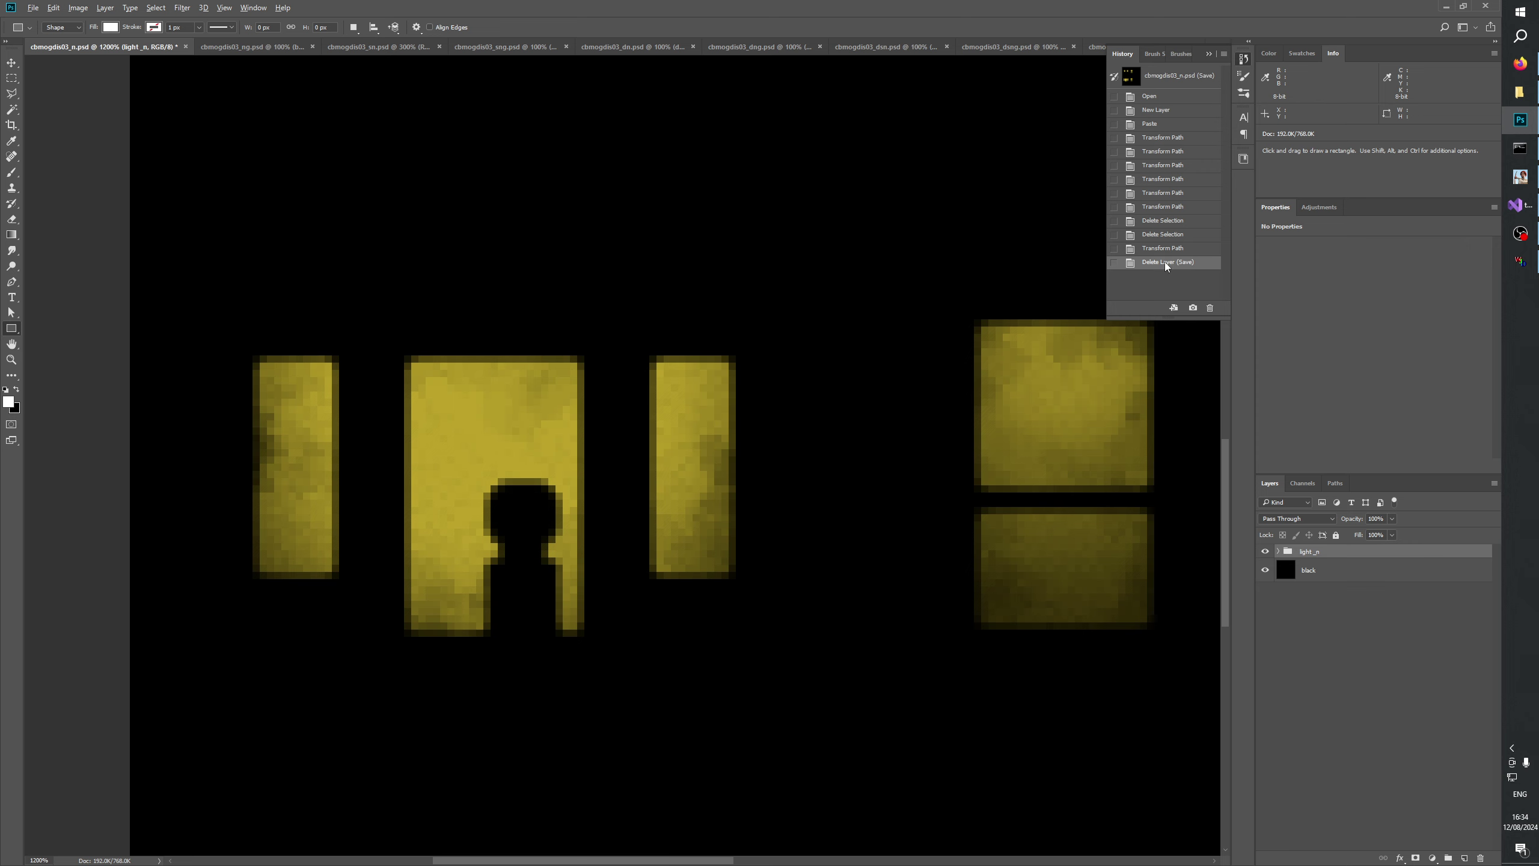
key("alt+Tab")
left_click_drag(1164, 263, 1144, 339)
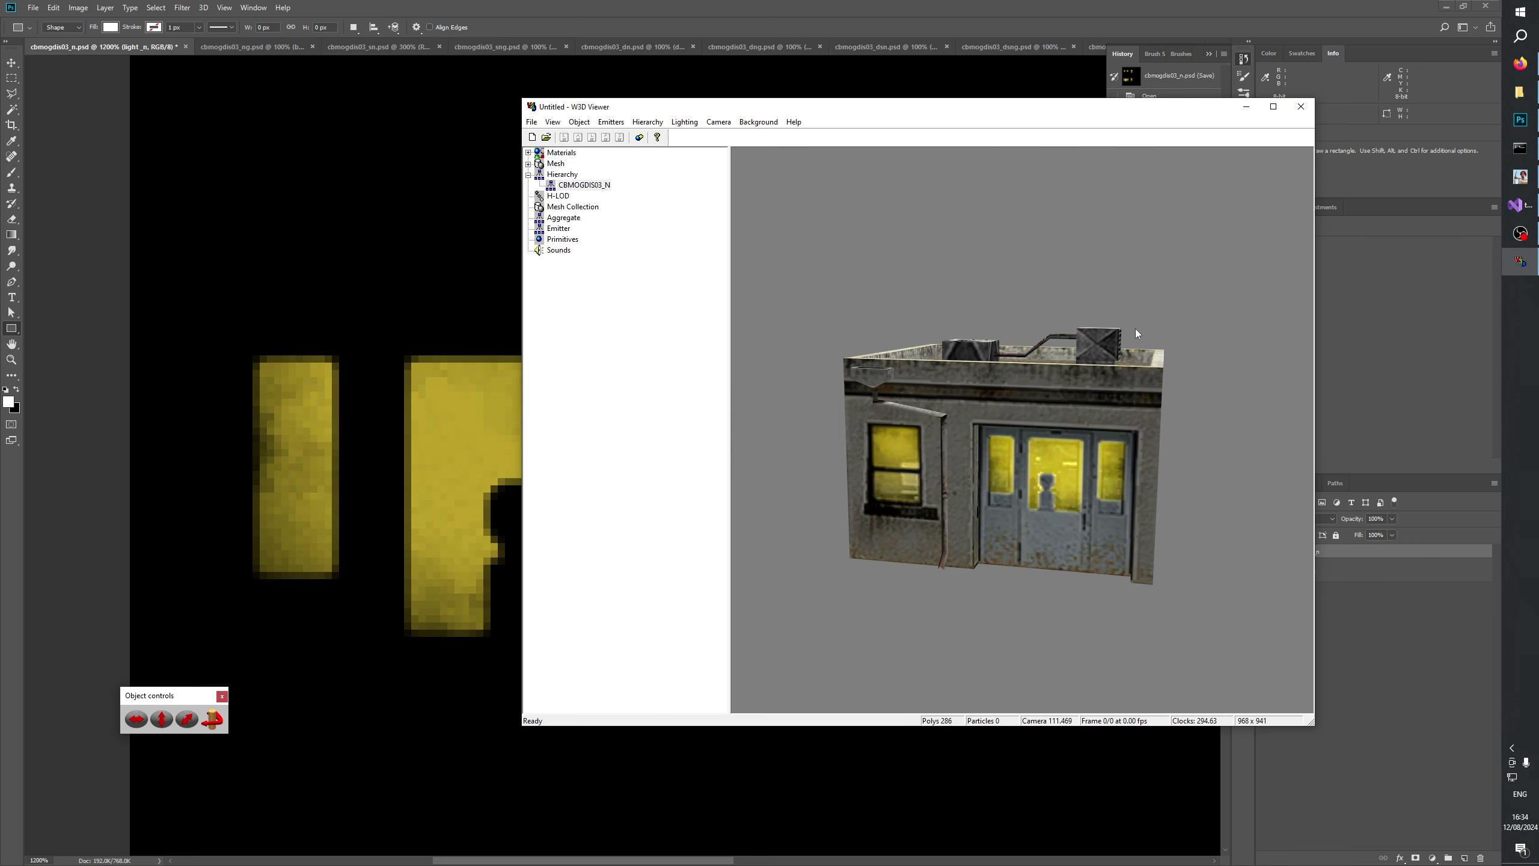
key("alt+Tab")
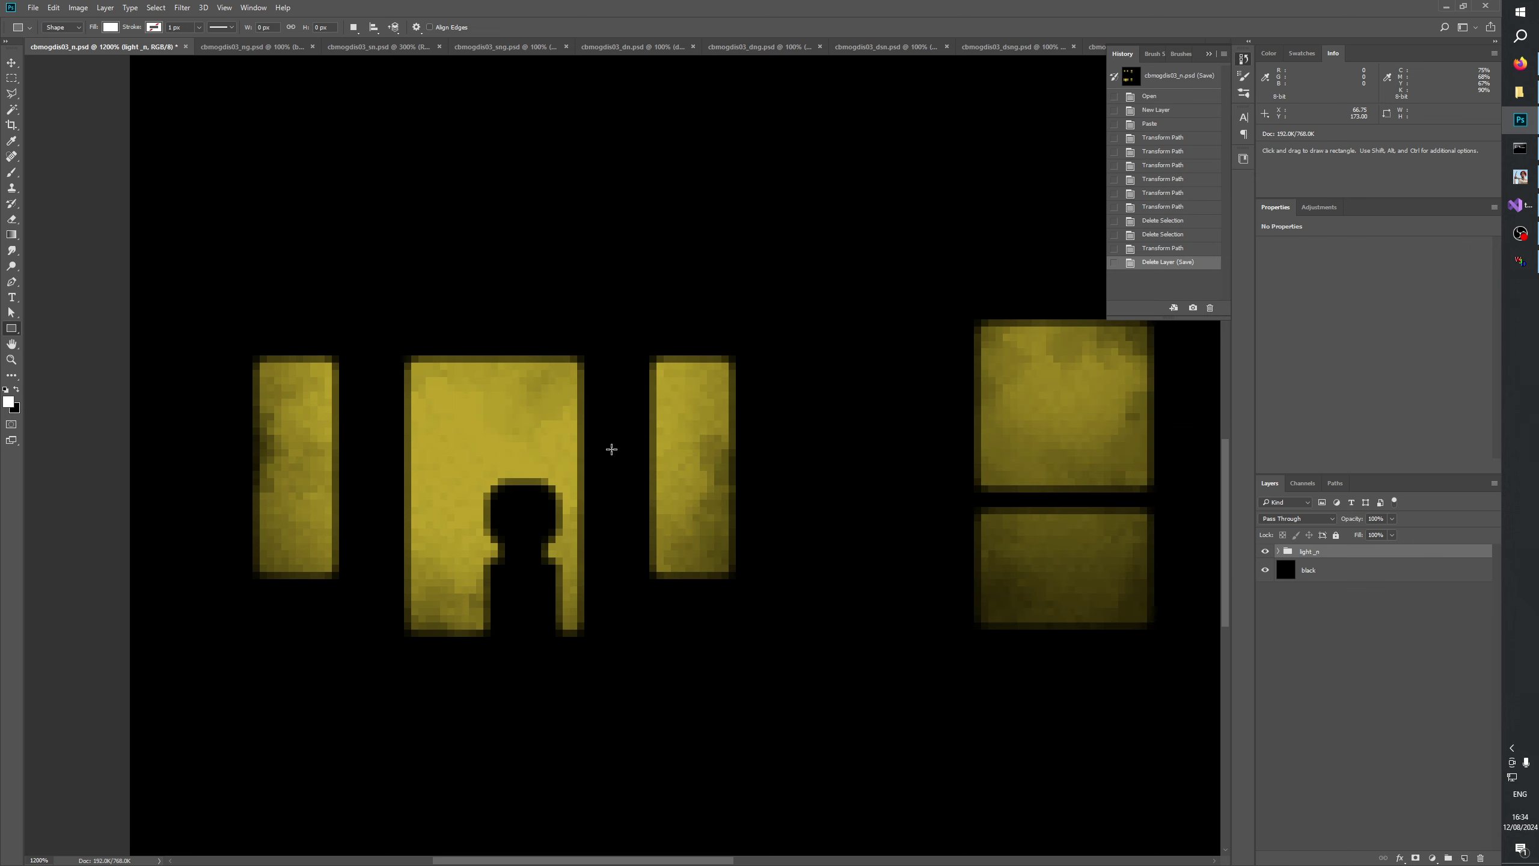
key("alt+Tab")
mouse_move(981, 480)
left_mouse_down()
mouse_move(1030, 473)
mouse_move(999, 494)
left_mouse_up()
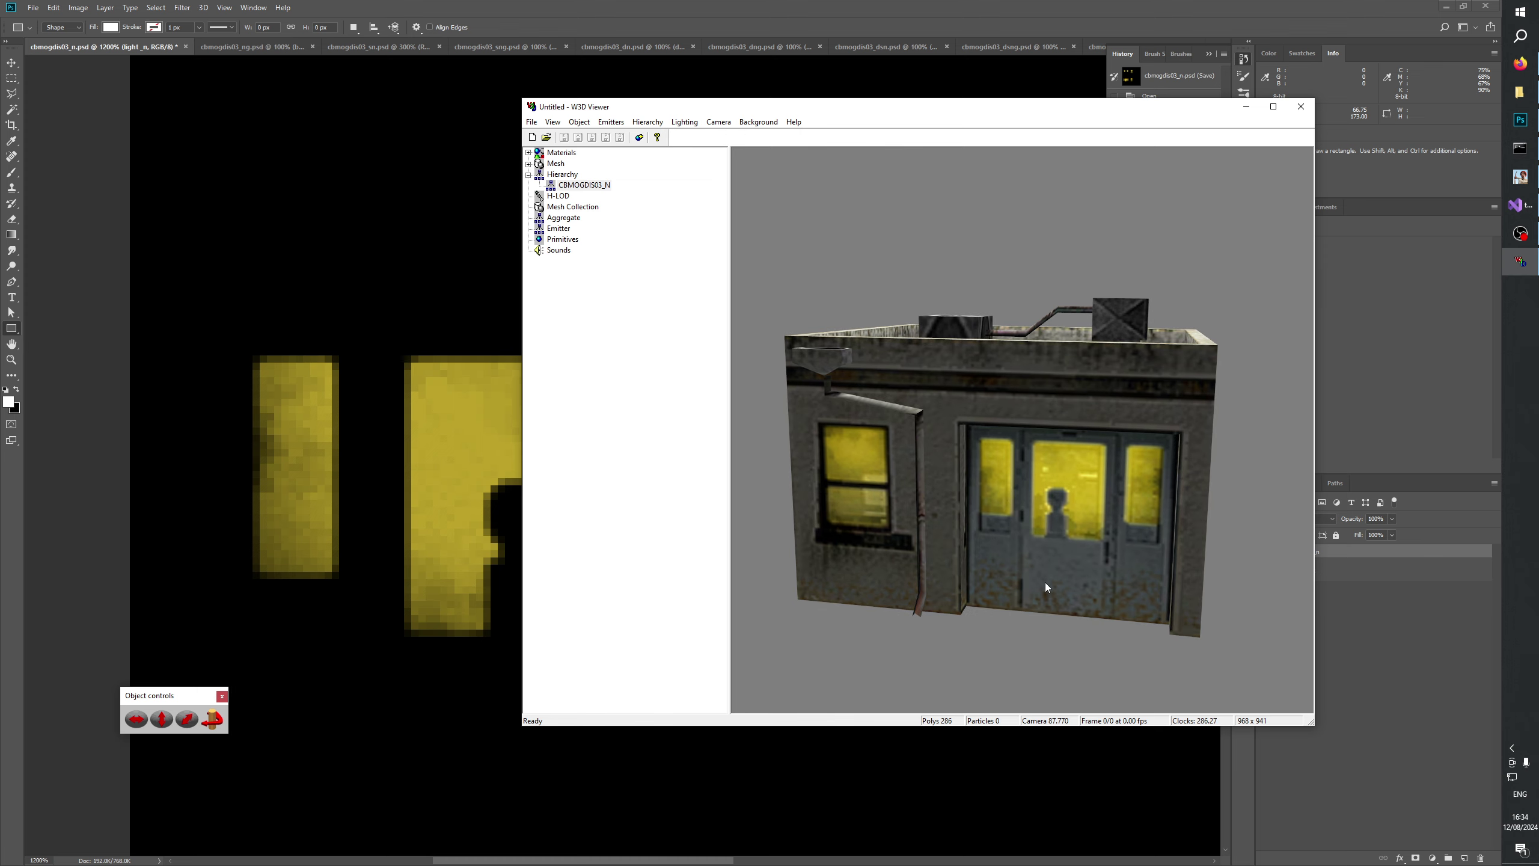
Save the refined cbmogdis03_n.psd in Photoshop, and run the Build action in Generals Mod Builder.
left_click(796, 6)
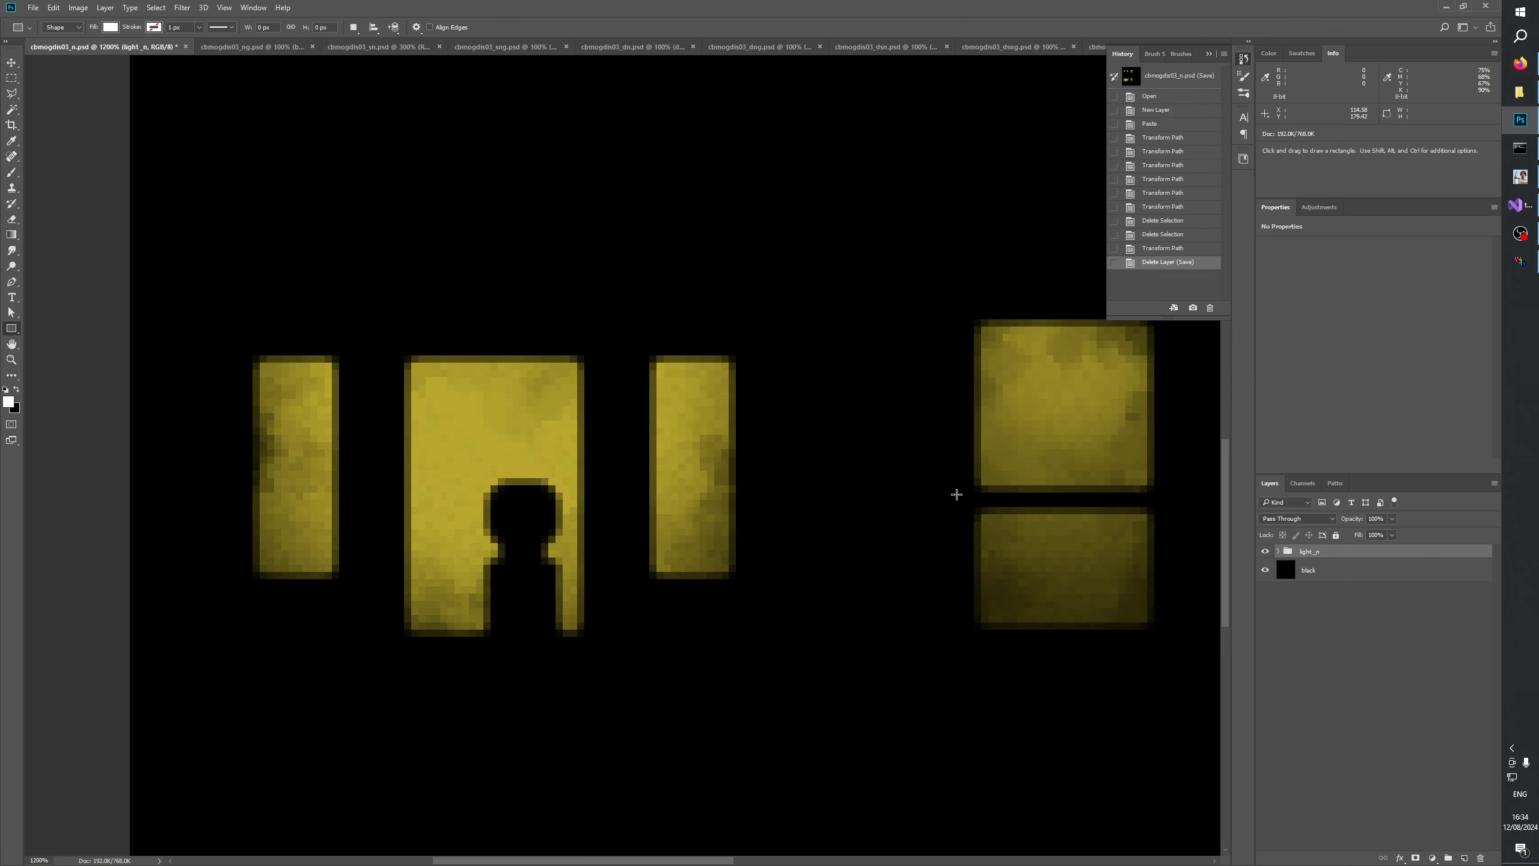
left_click(1334, 631)
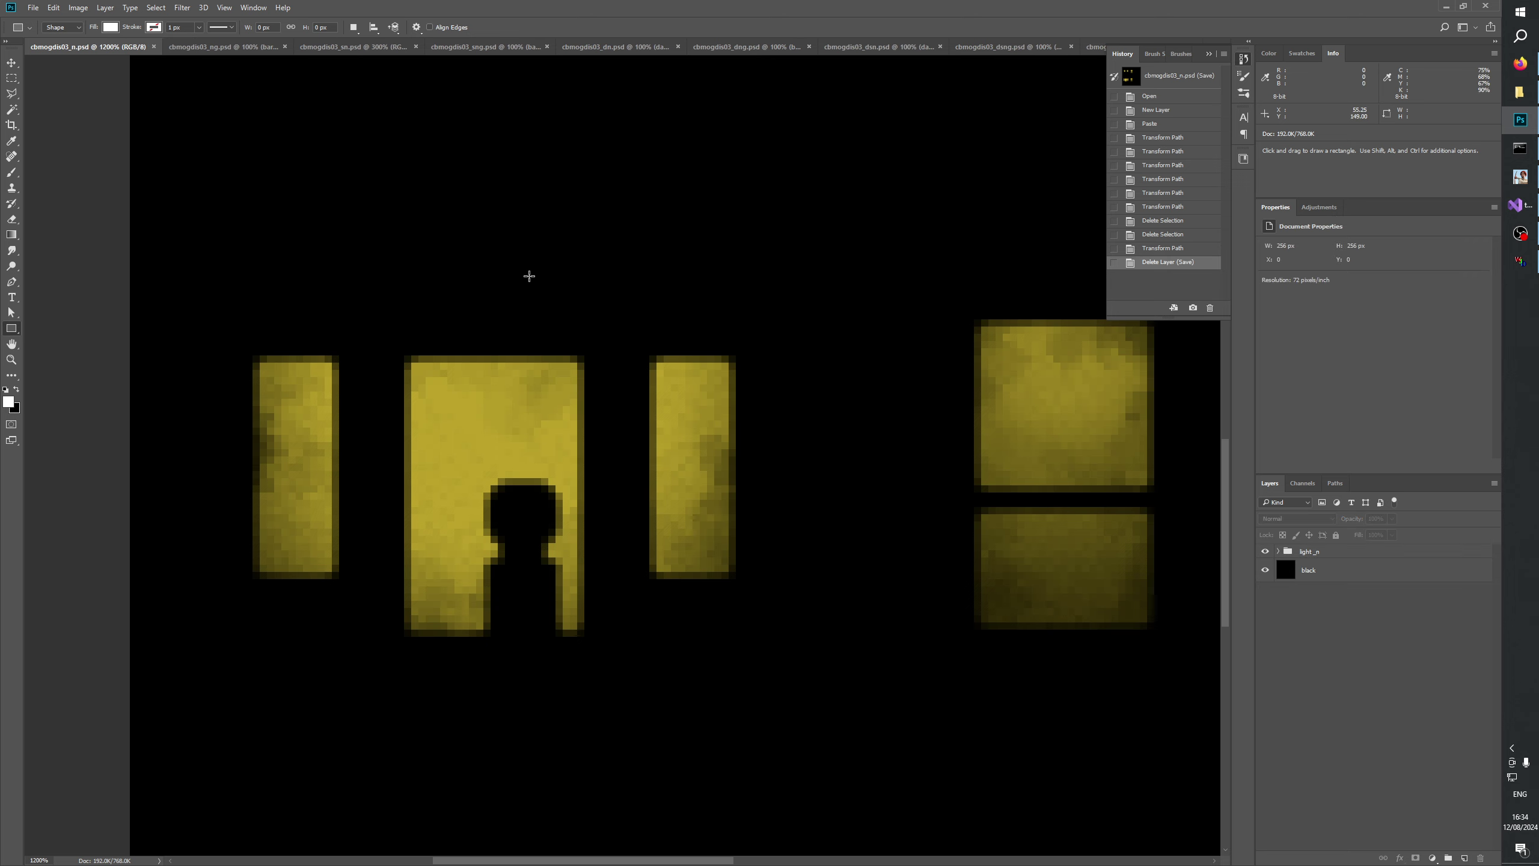
left_click(1520, 176)
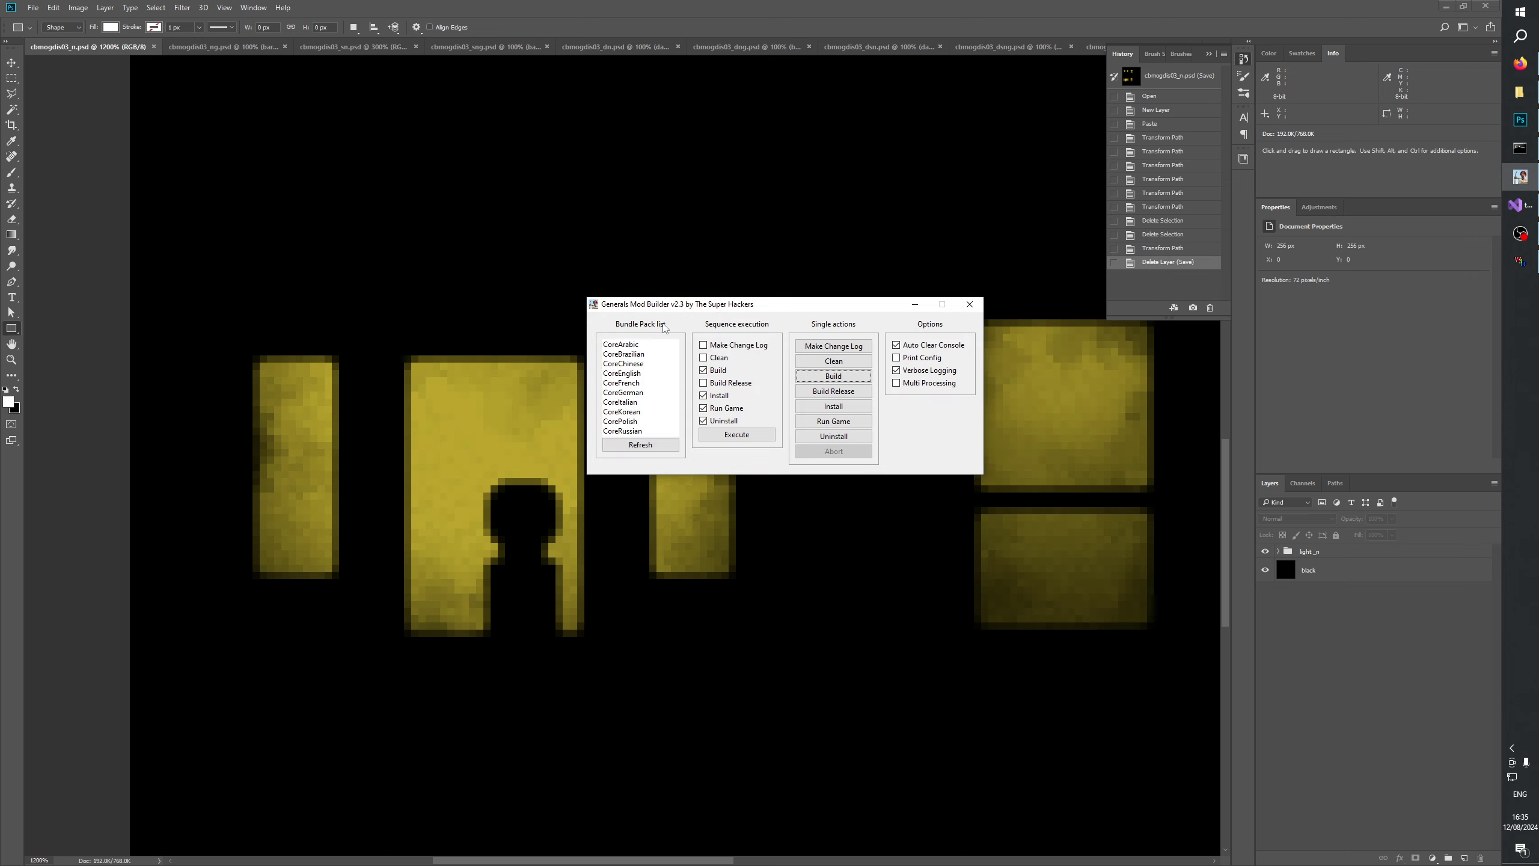
left_click(835, 377)
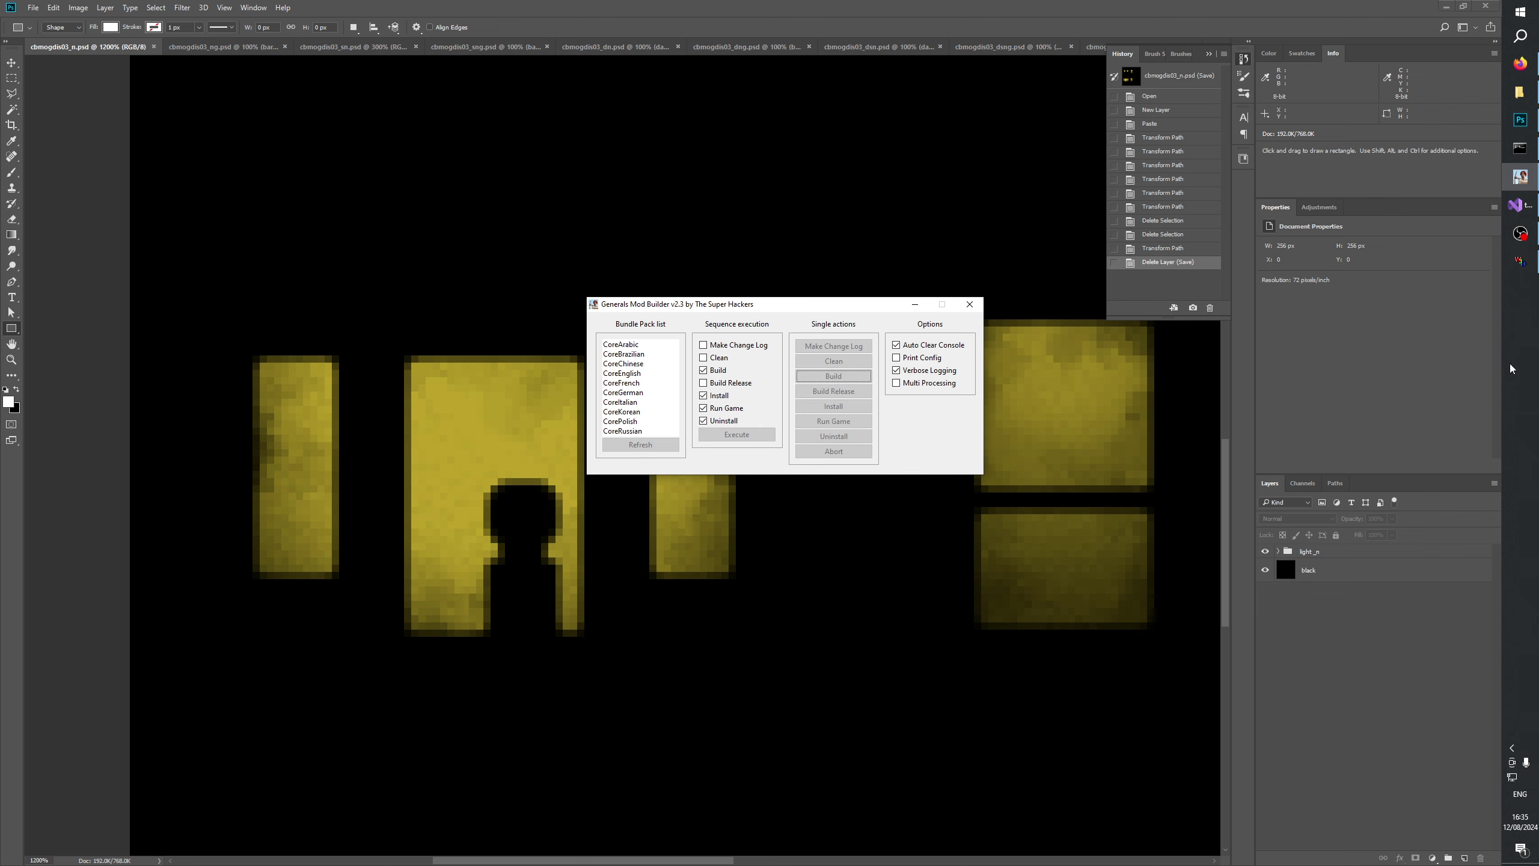
Return to W3D Viewer, start a new empty scene and reload CBMogdis03_N.W3D with the refined light texture.
left_click(1521, 264)
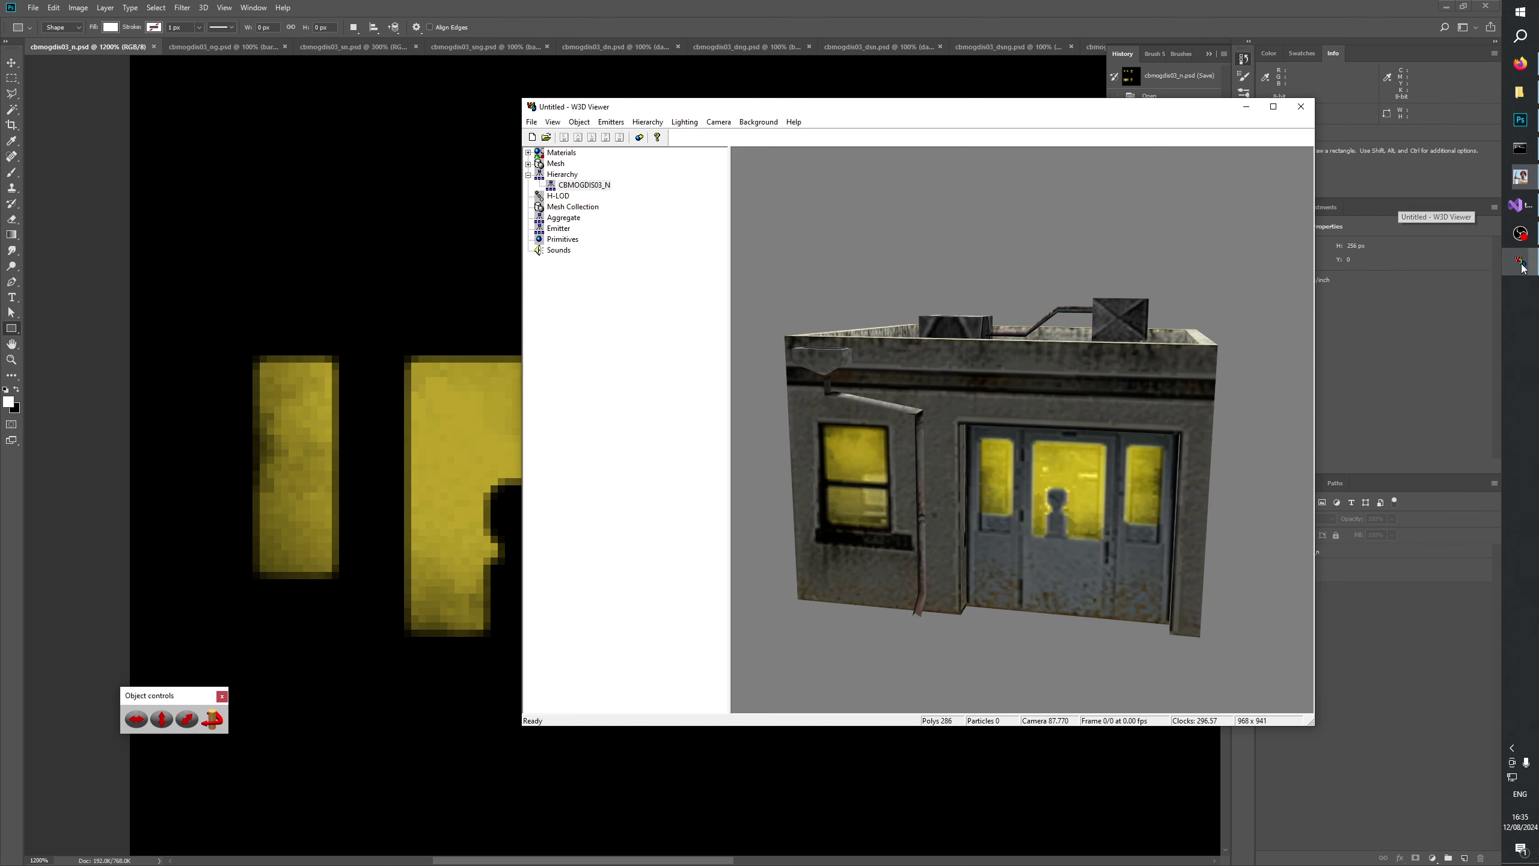
left_click(532, 137)
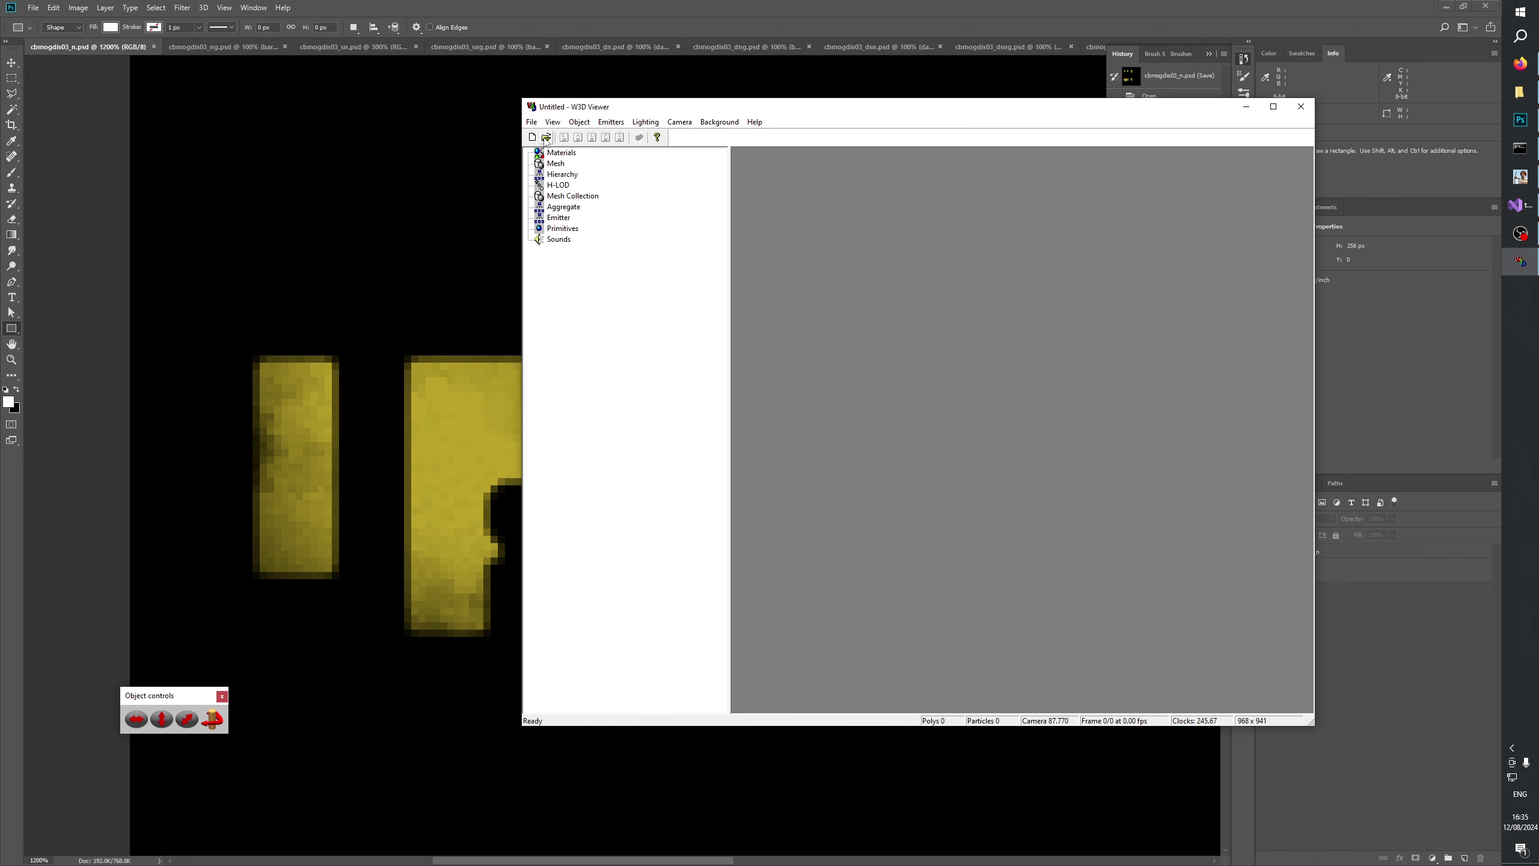
left_click(546, 137)
left_click(886, 572)
type("cbmogdis")
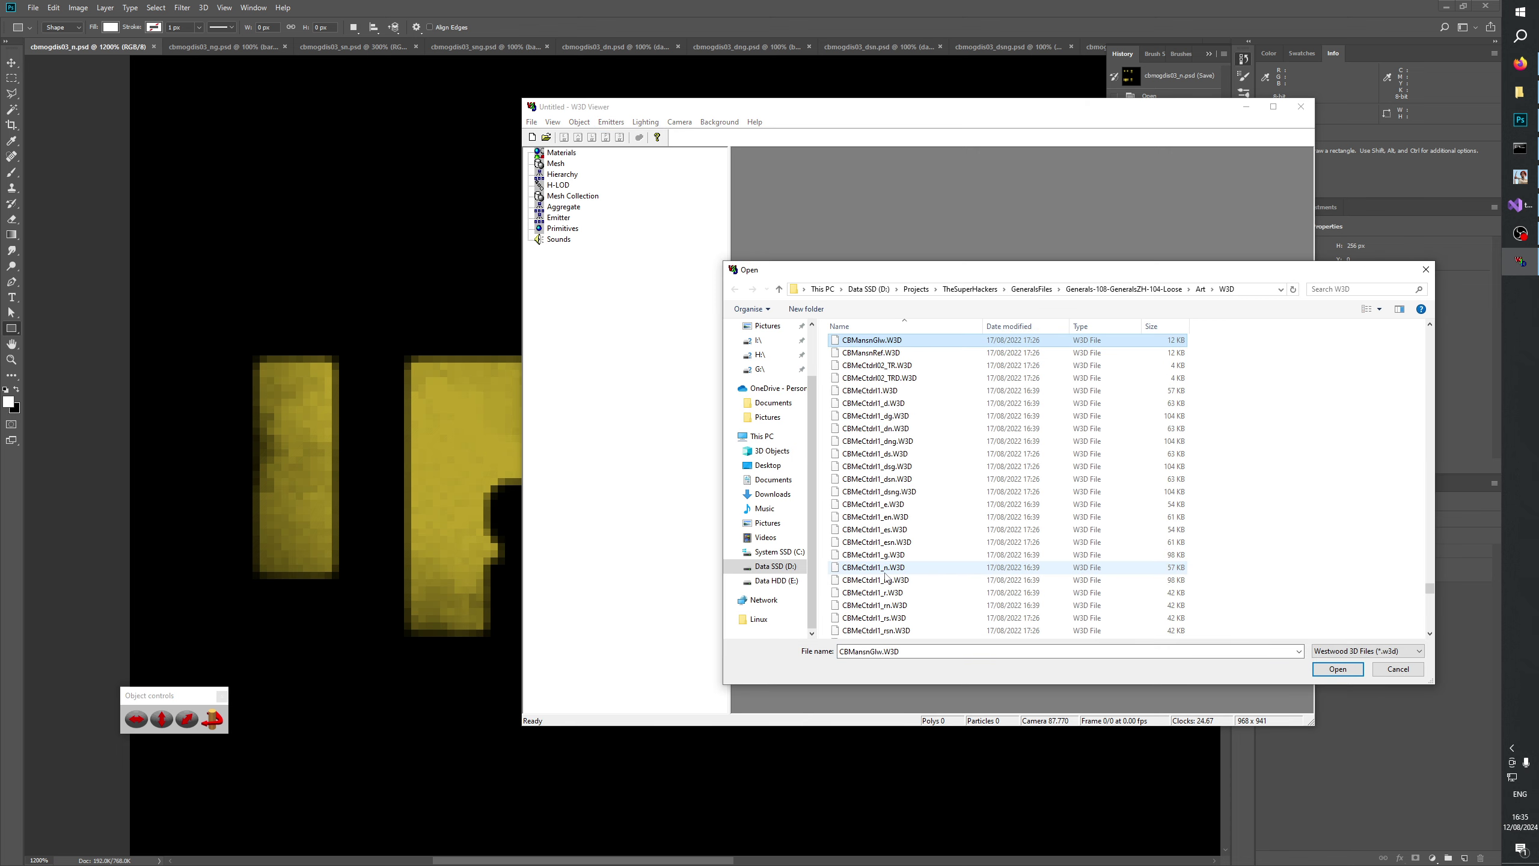
scroll(885, 577, "down", 15)
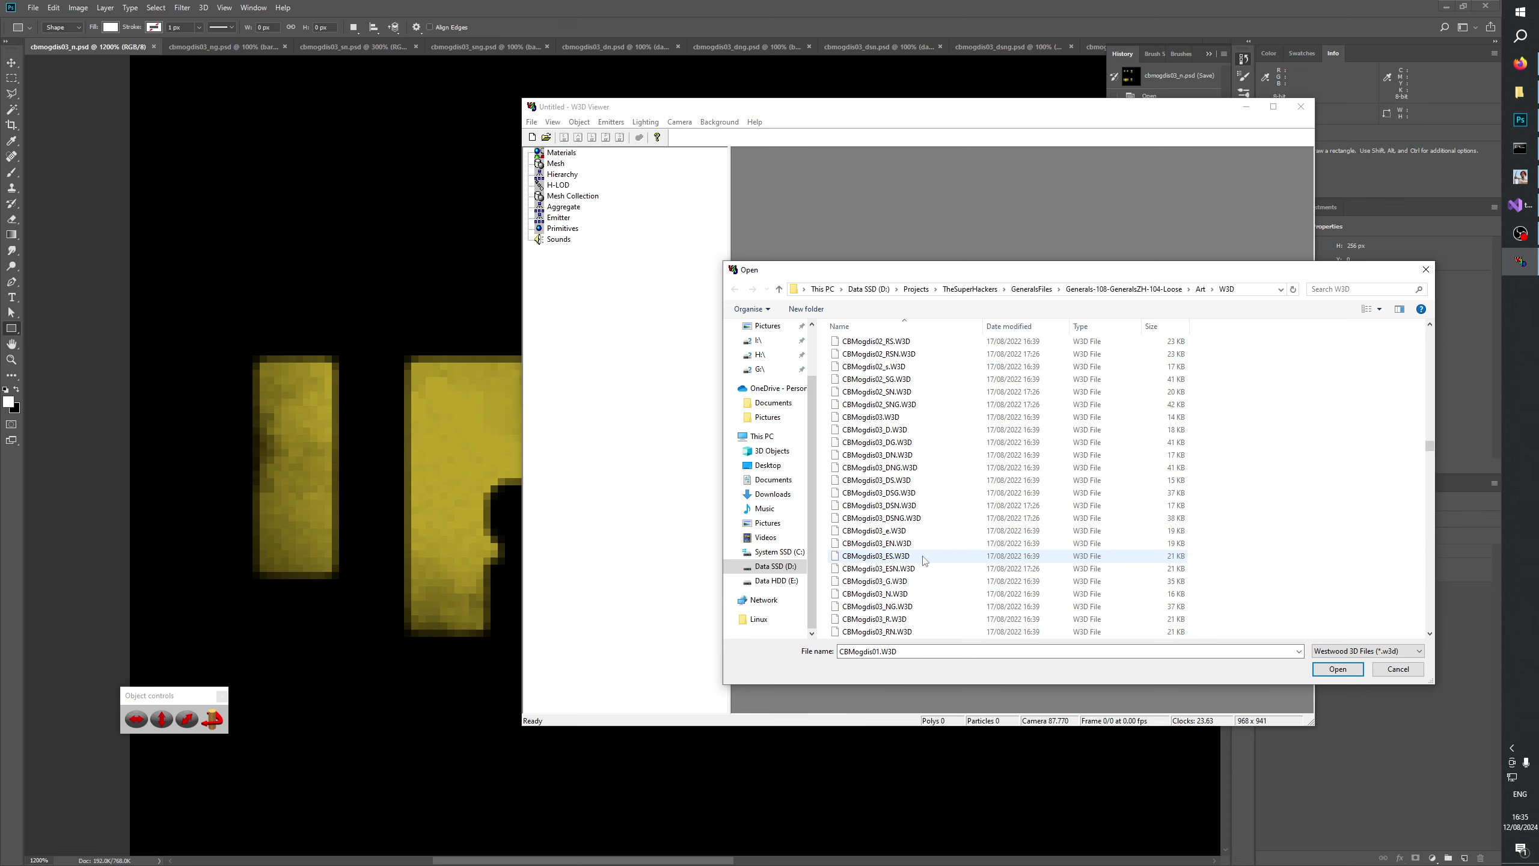
left_click(891, 596)
double_click(891, 596)
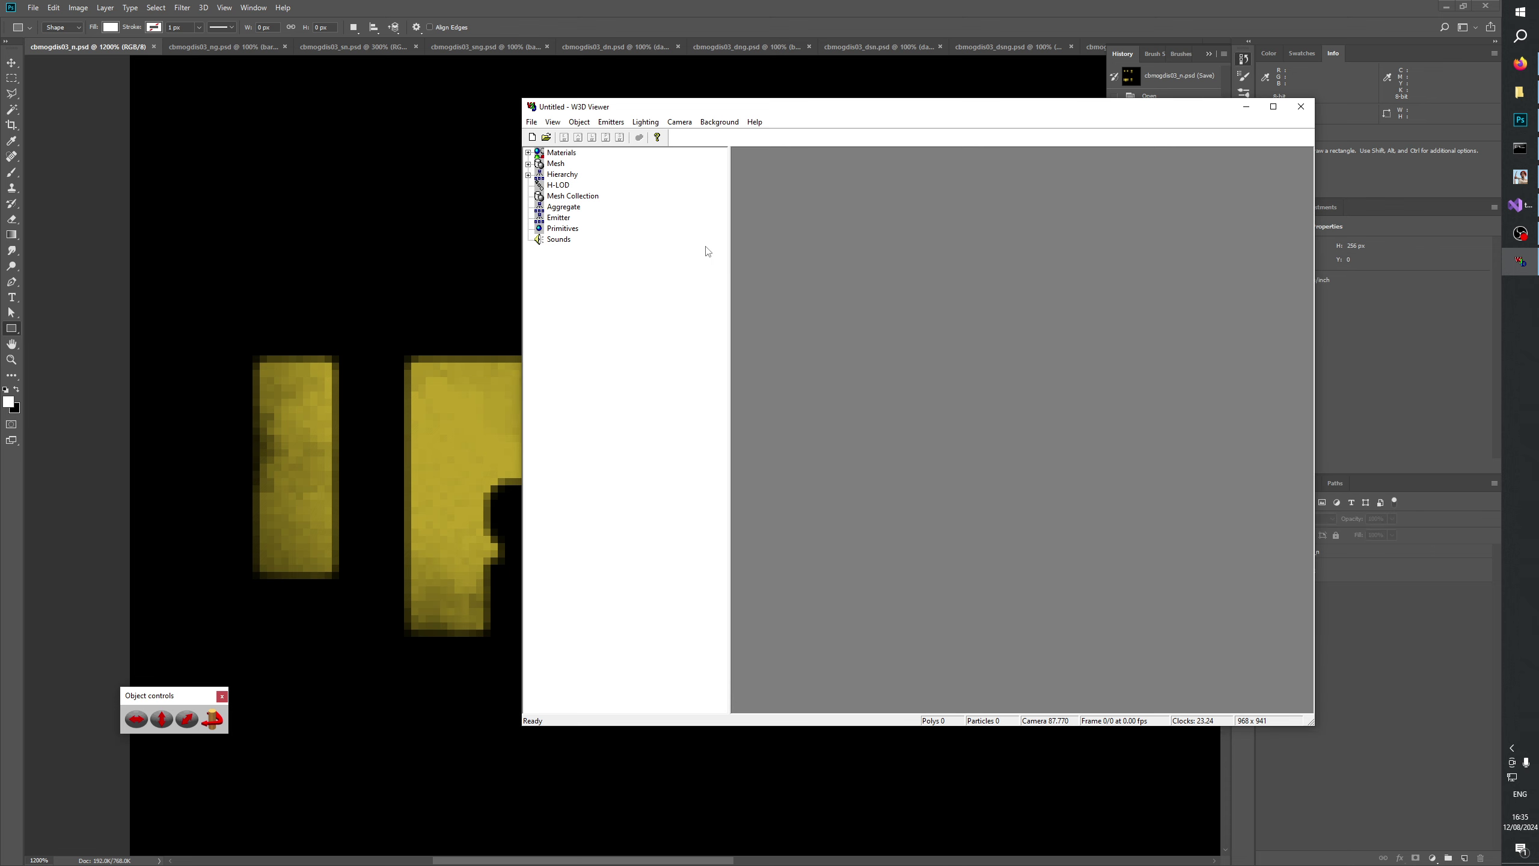
Display the reloaded CBMOGDIS03_N model and examine the refined door and window lights on its front from near and far.
left_click(528, 175)
left_click(584, 186)
left_click_drag(814, 264, 1140, 549)
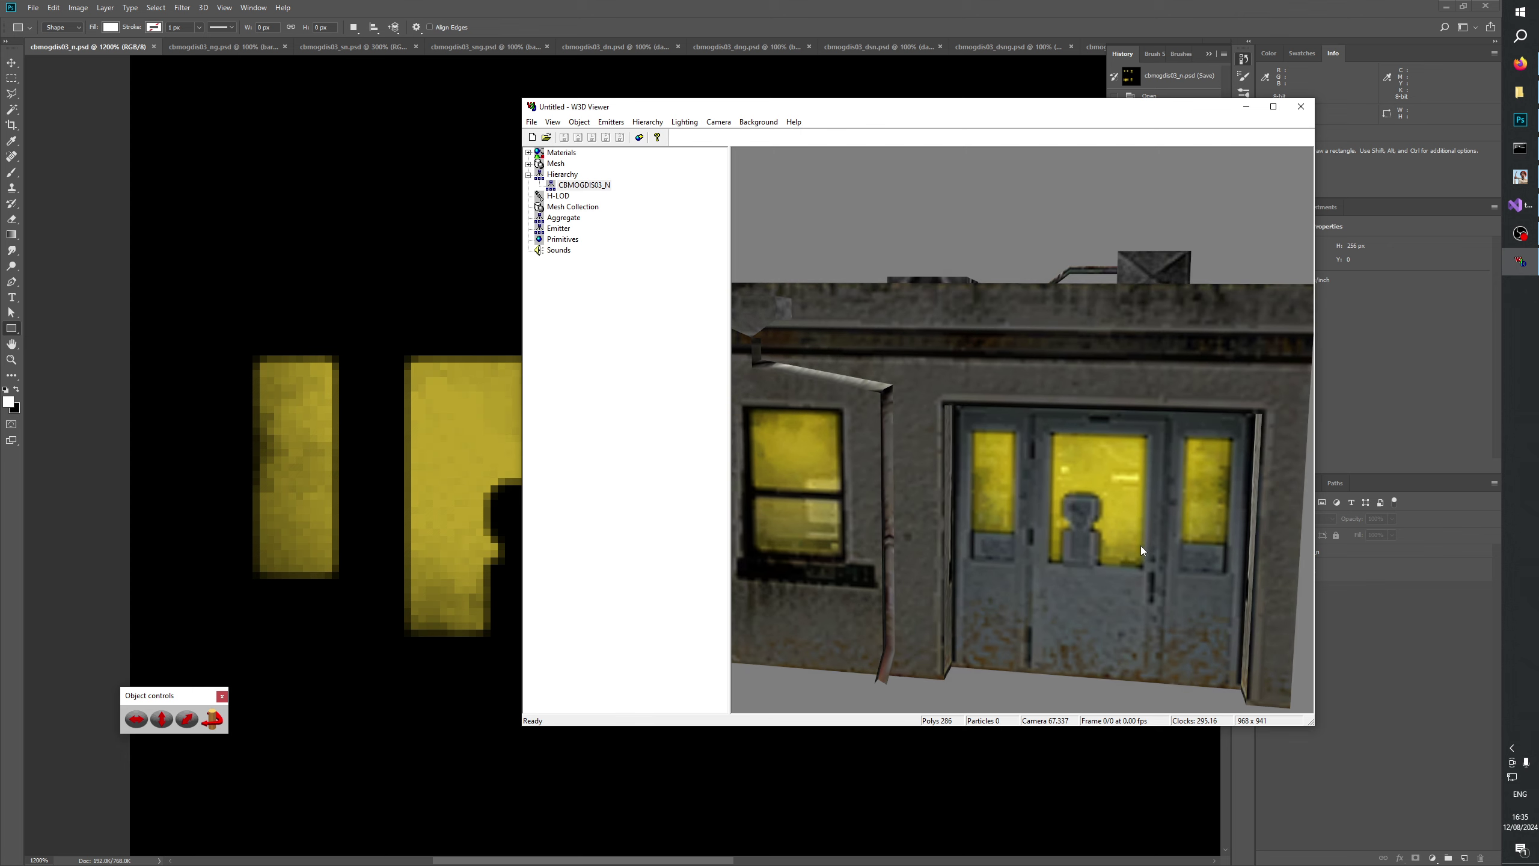
left_click_drag(1140, 546, 1072, 576)
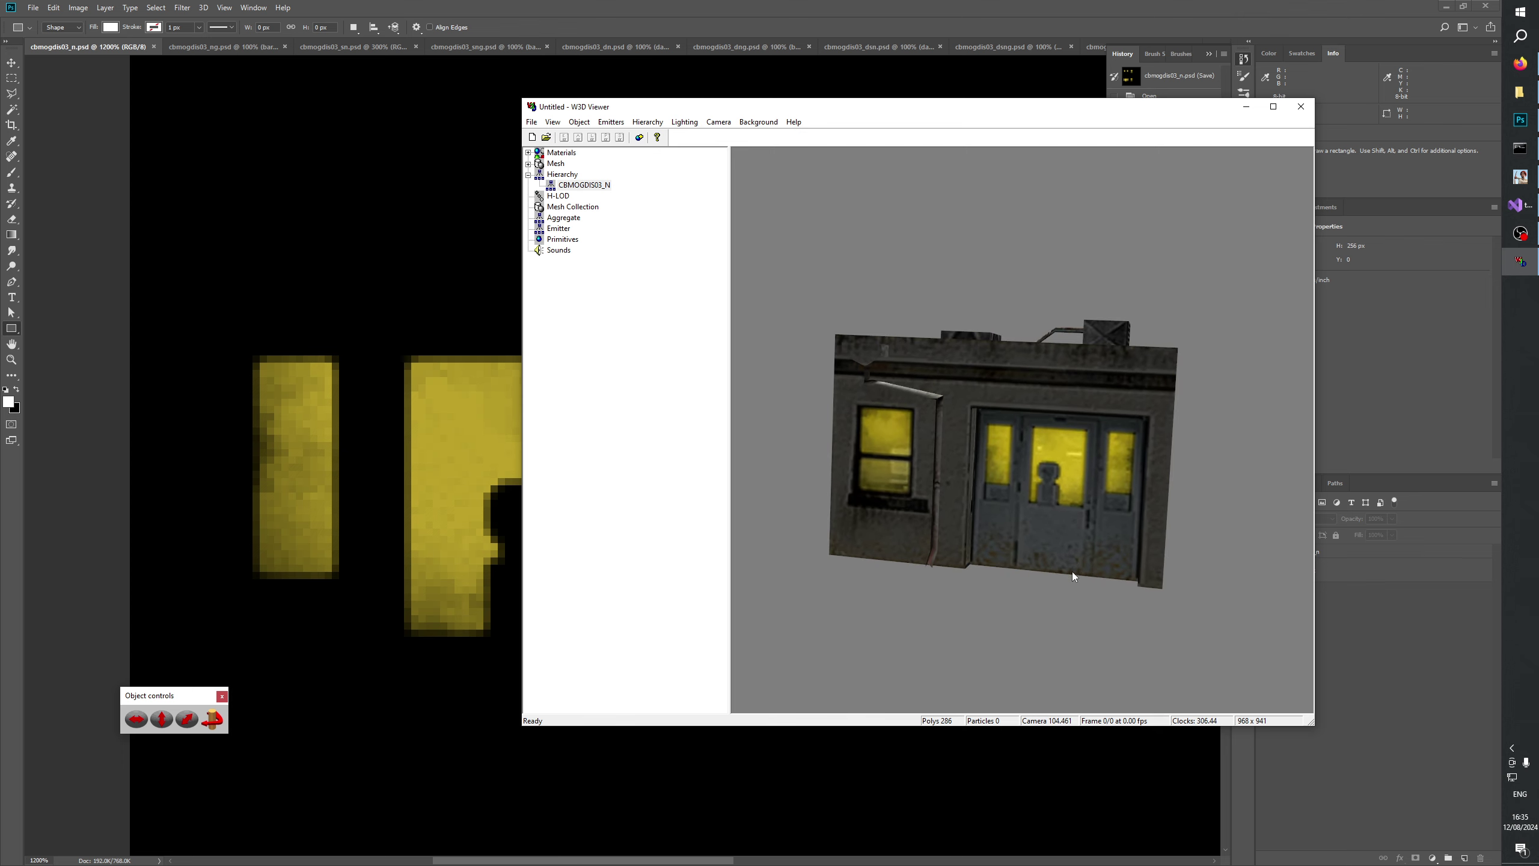
Switch to Photoshop, restore the opening snapshot of cbmogdis03_n.psd and paste the building texture from cbmogdis03.dds as a new layer.
left_click(962, 5)
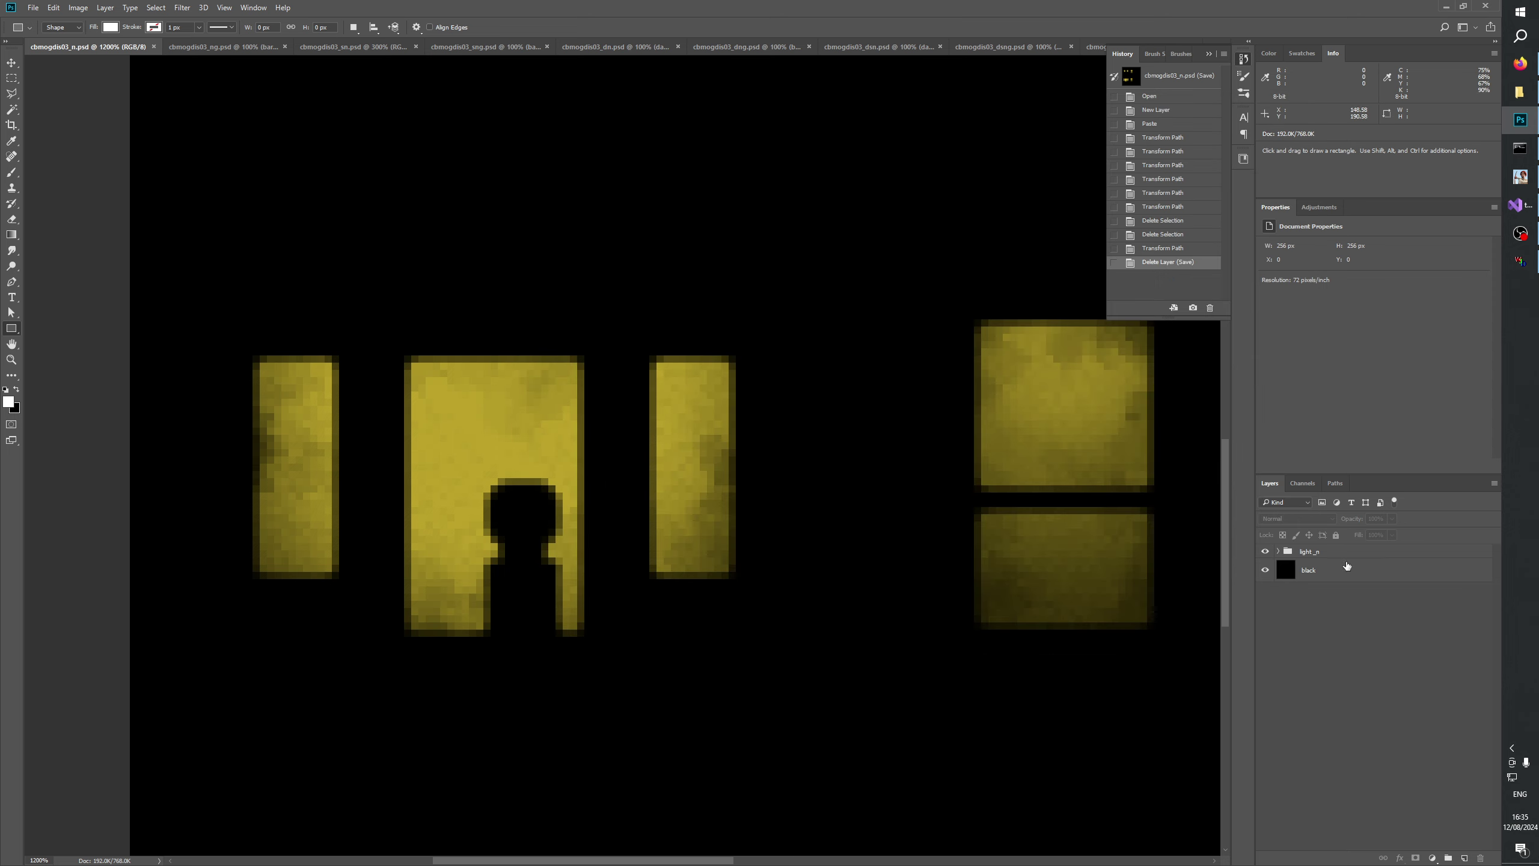
left_click(1162, 77)
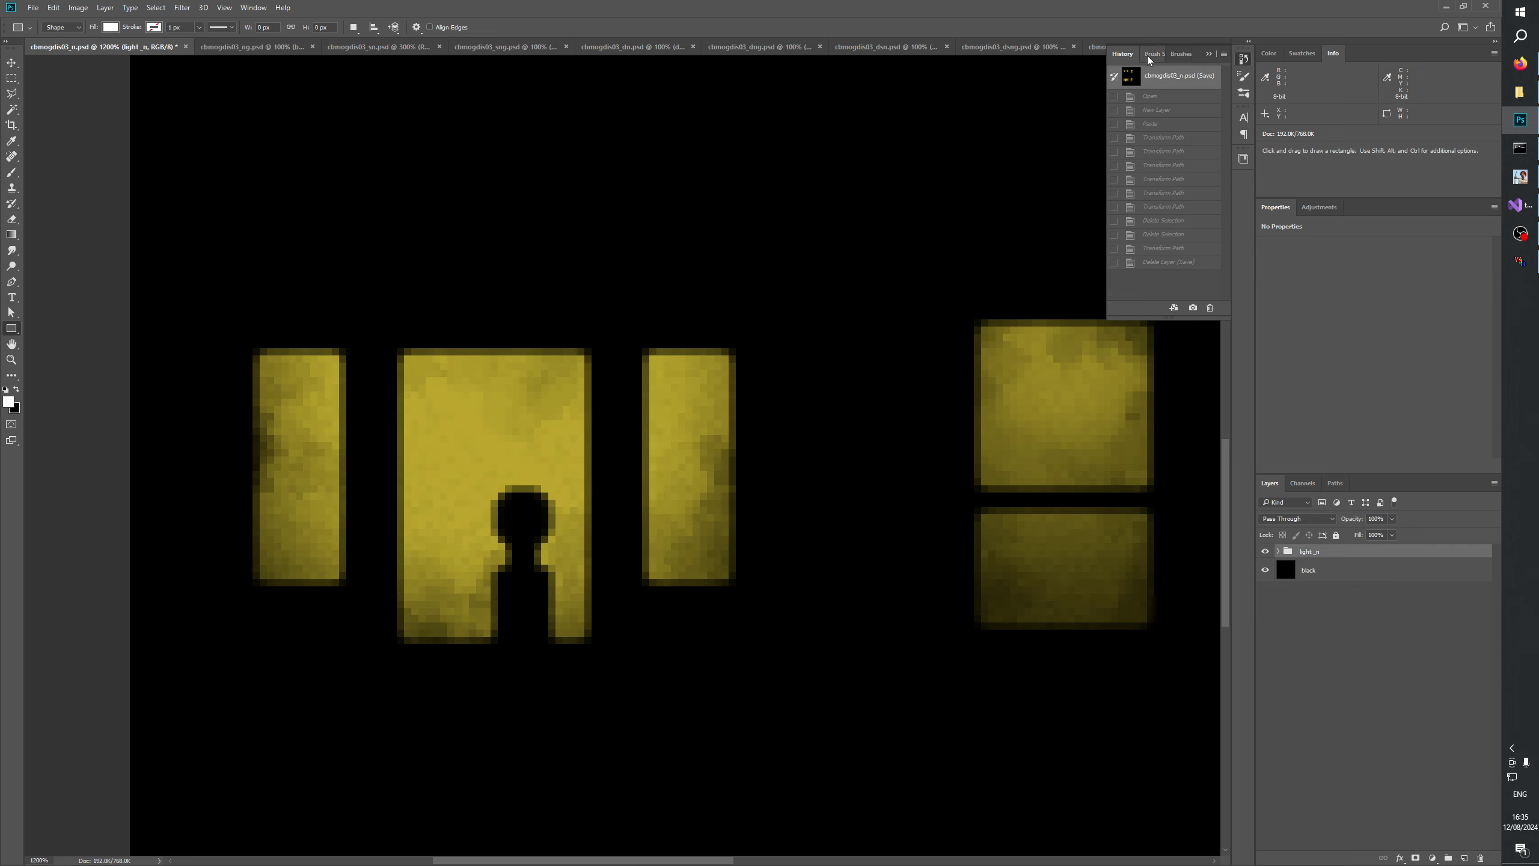
left_click(1206, 55)
left_click(1132, 46)
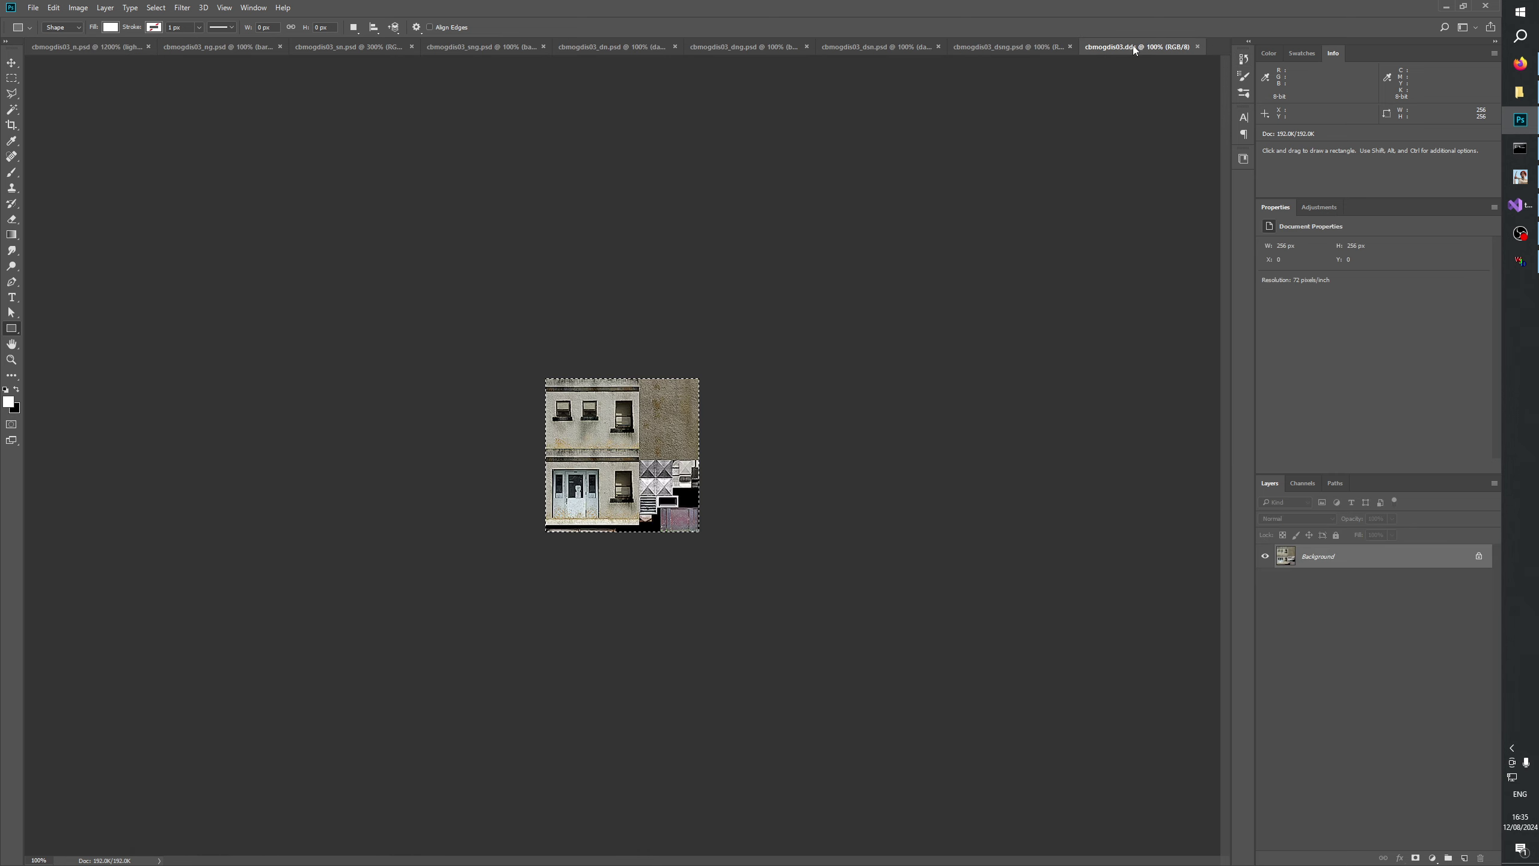
left_click(91, 47)
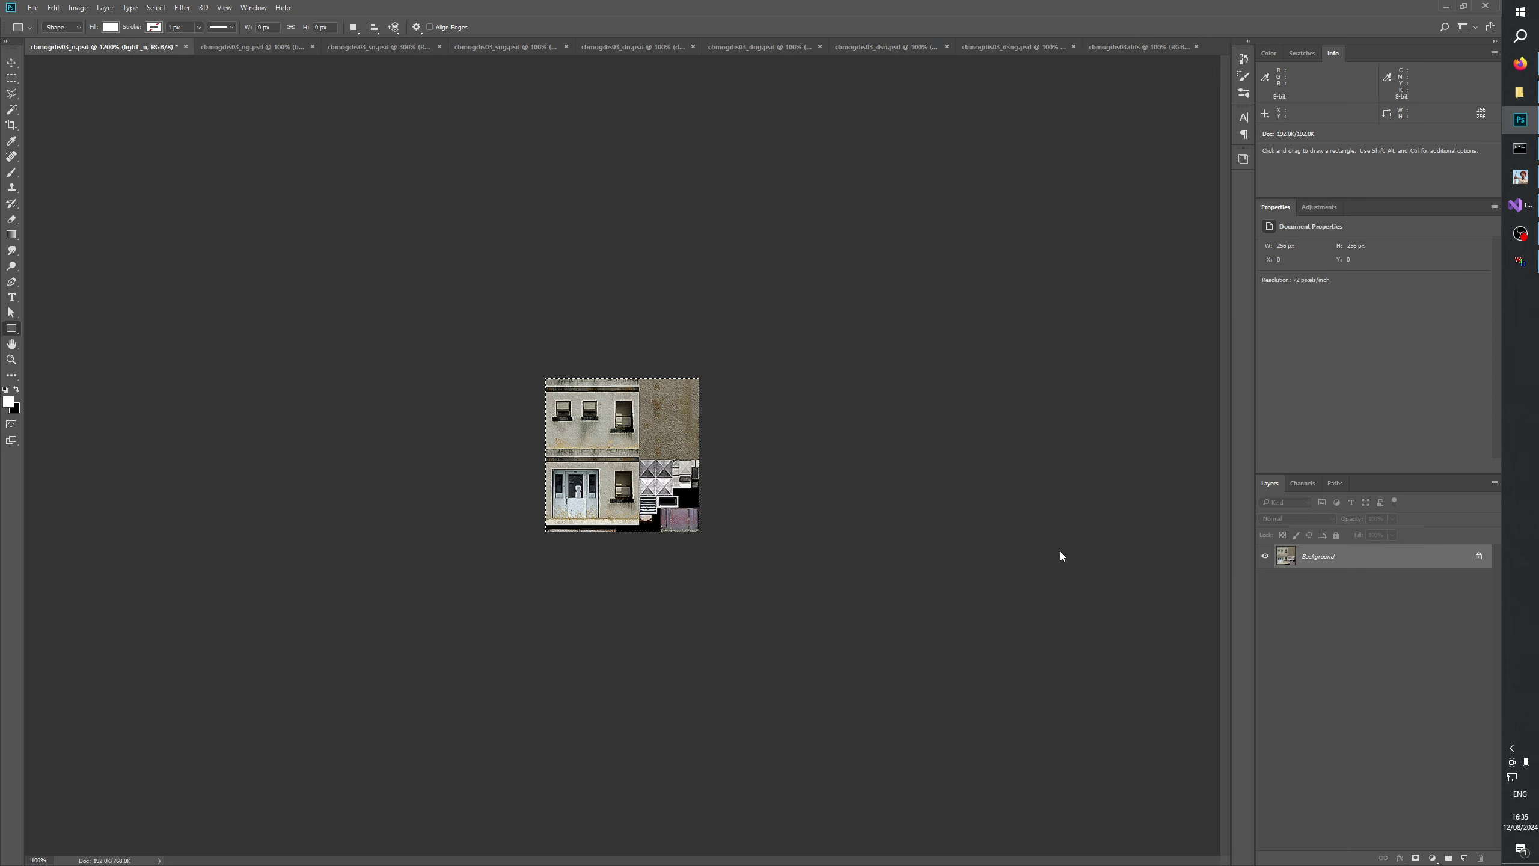
key("ctrl+v")
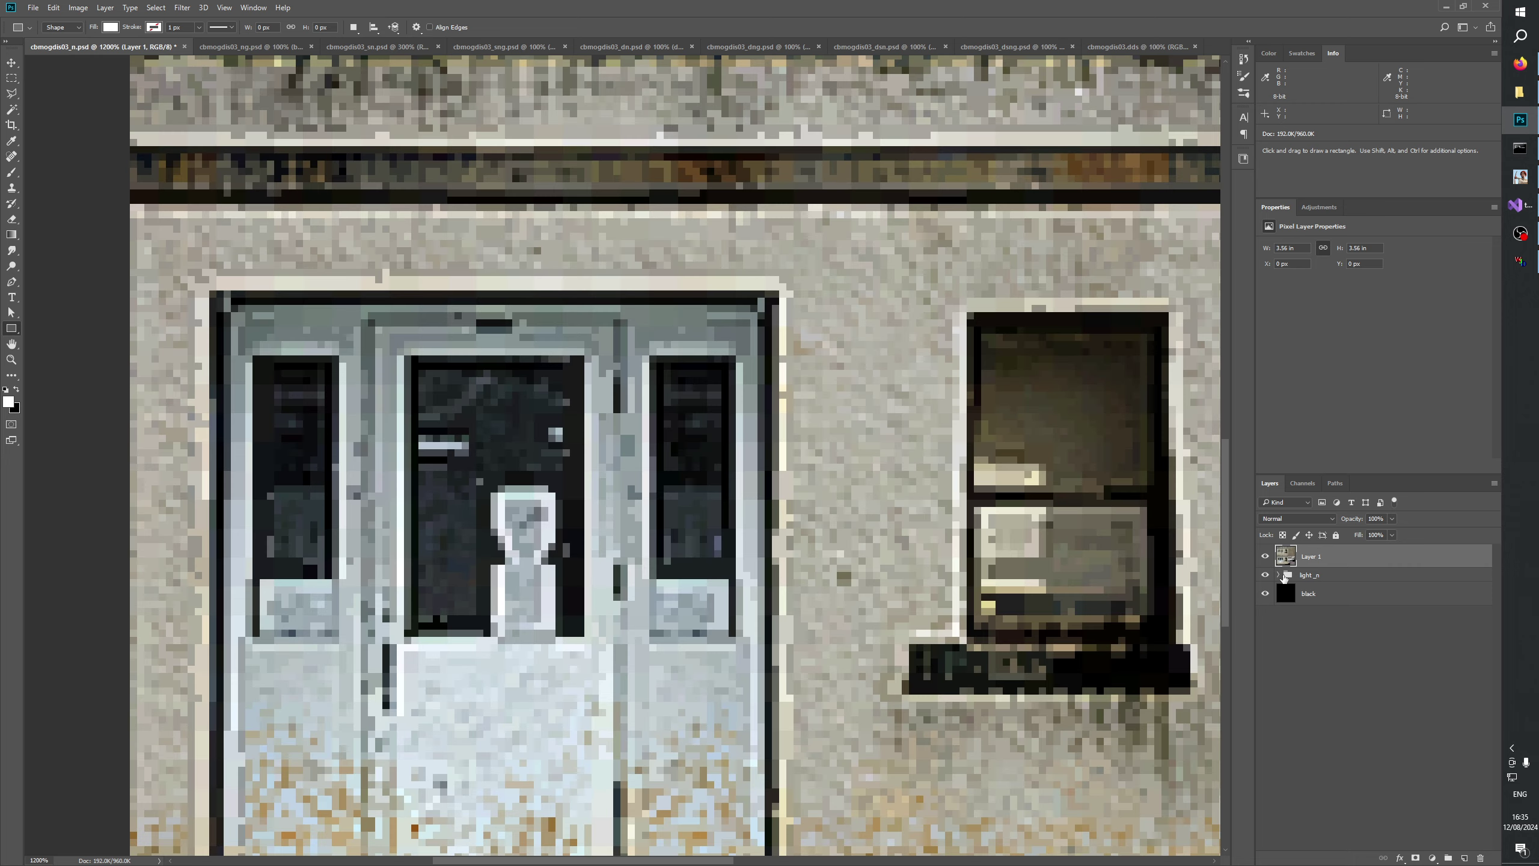
On the shapes layer in the light_n group, extend the outer edge of the door's left side-window light about 1 px outward.
left_click(1279, 574)
left_click(1325, 684)
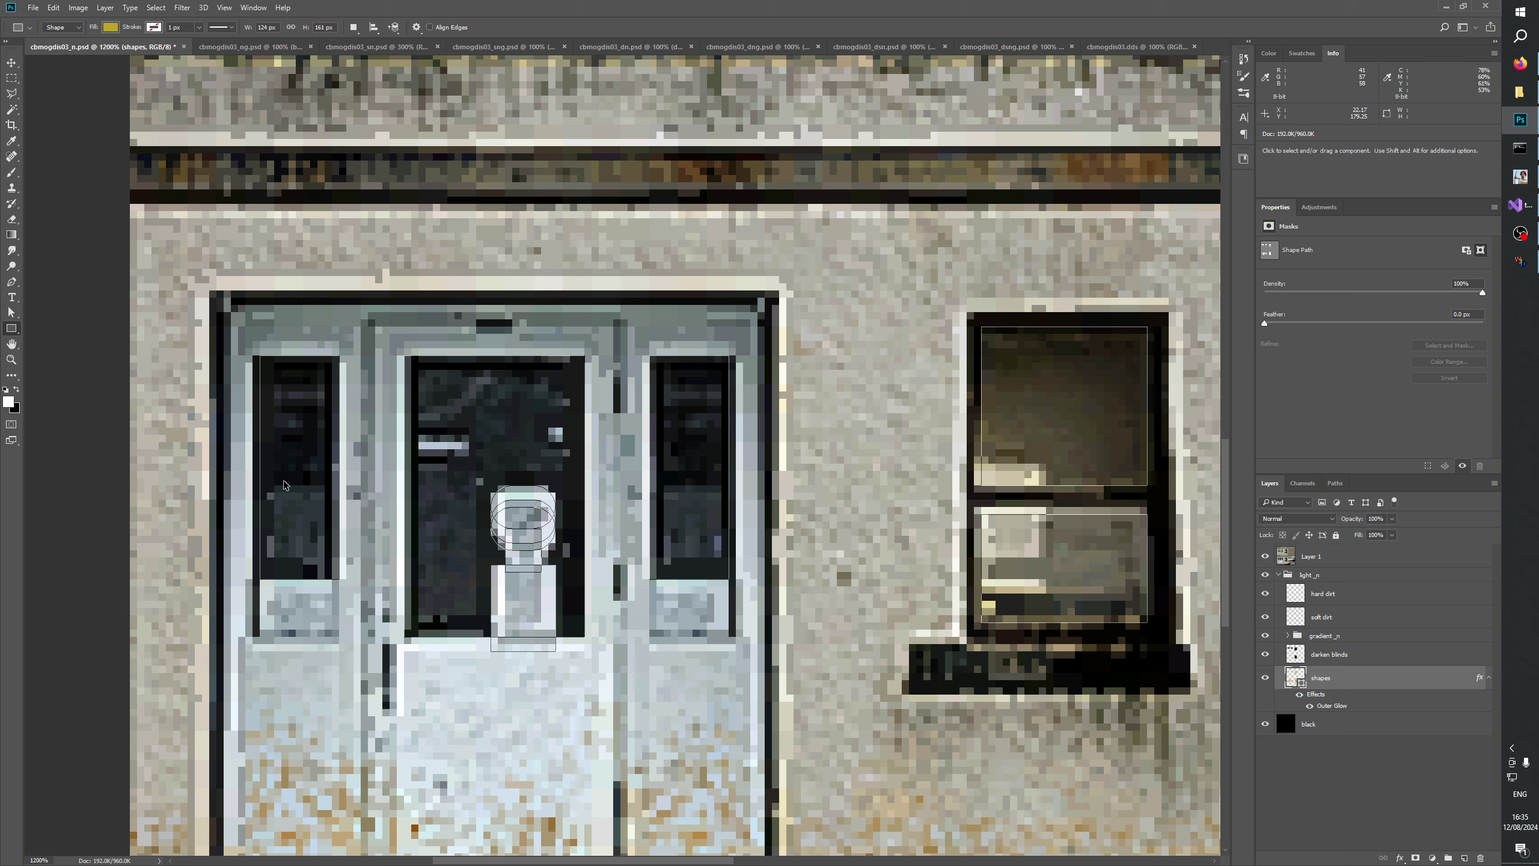
left_click(287, 510)
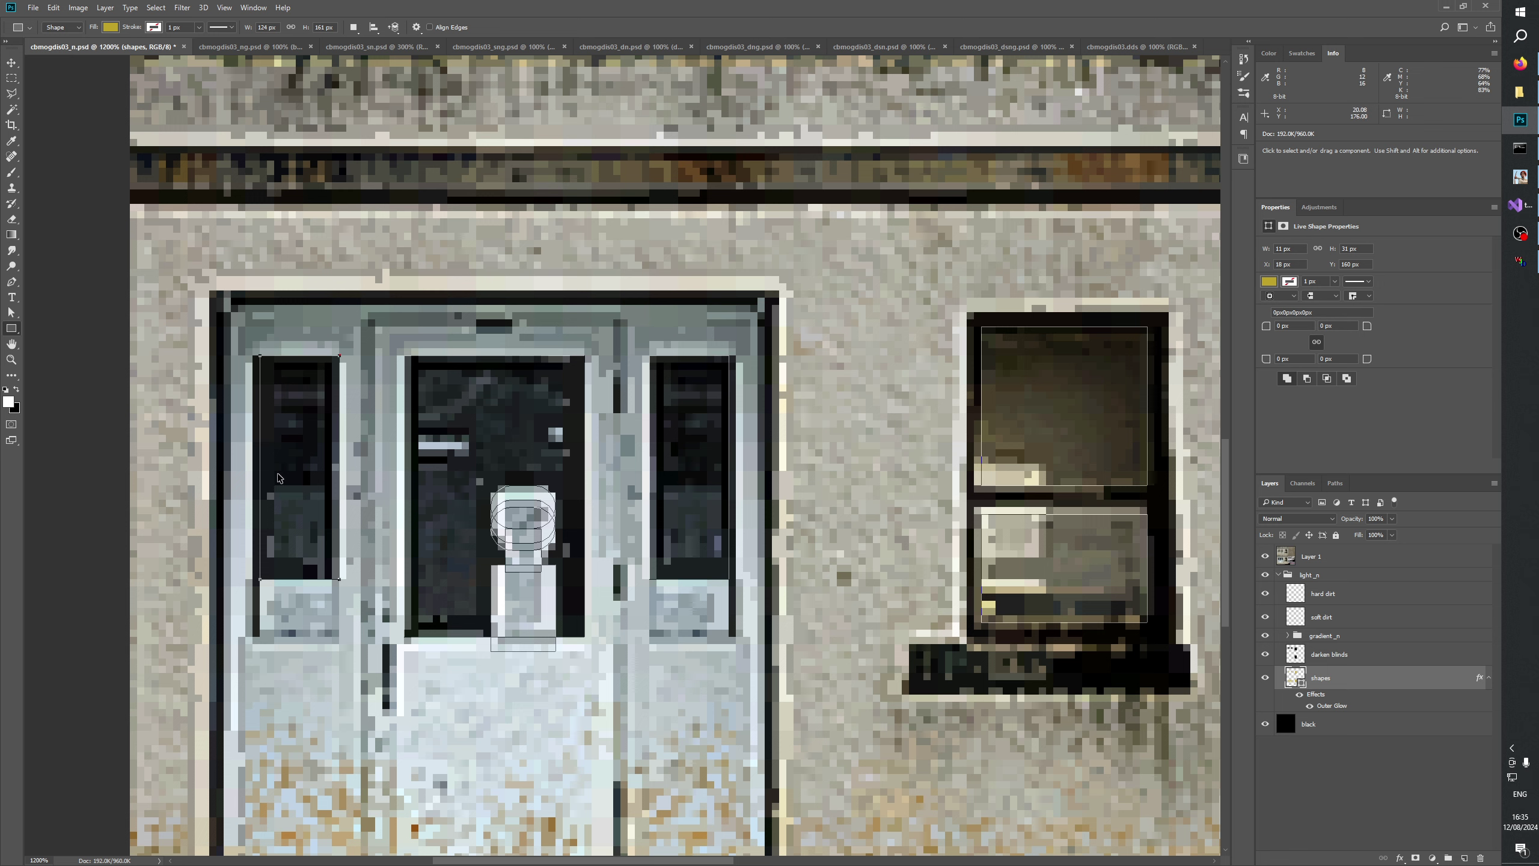
key("t")
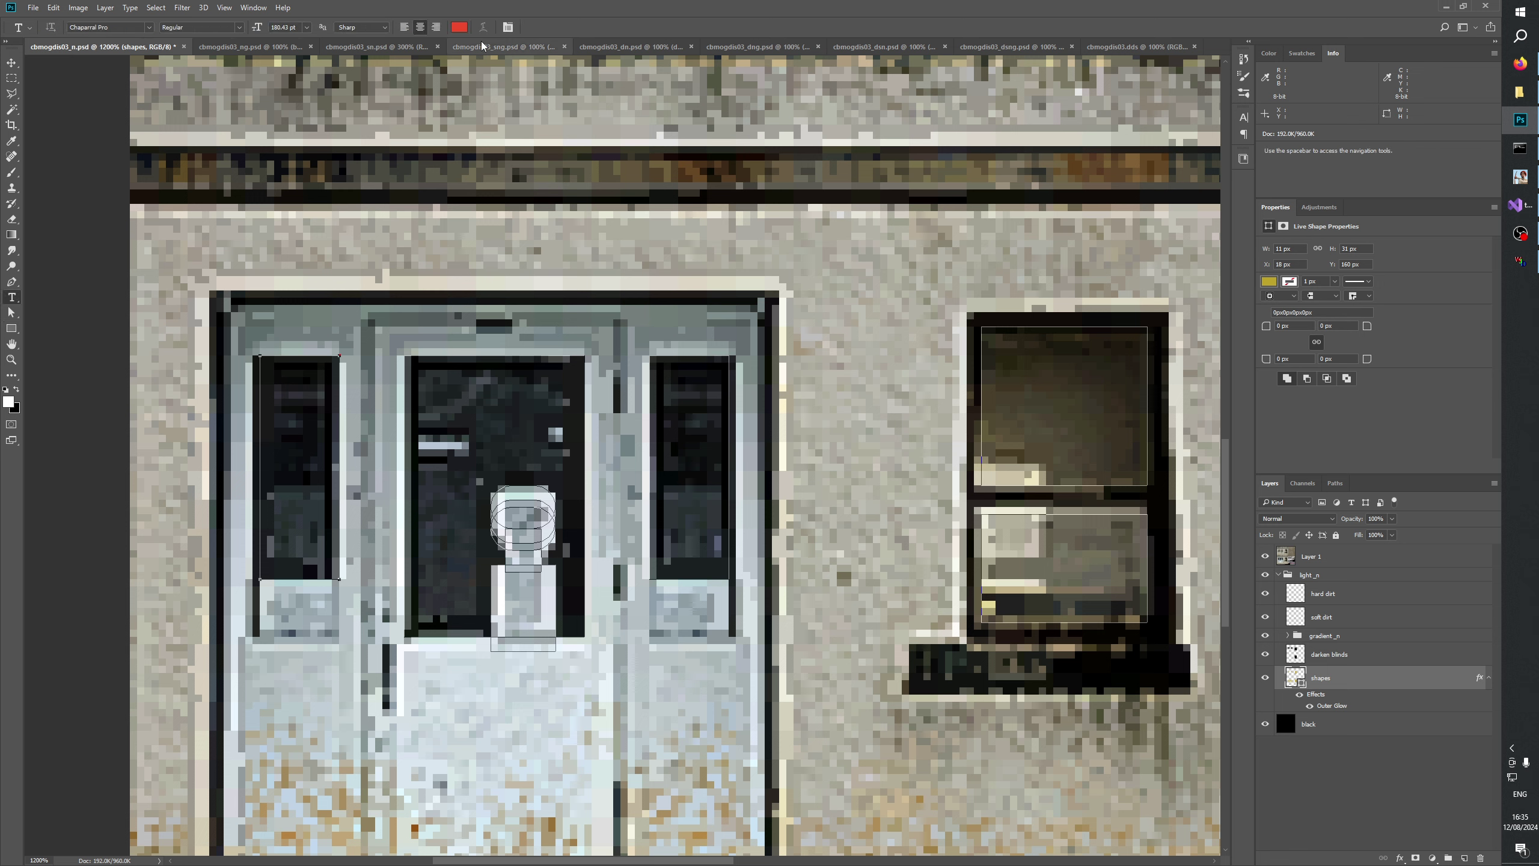
left_click(11, 329)
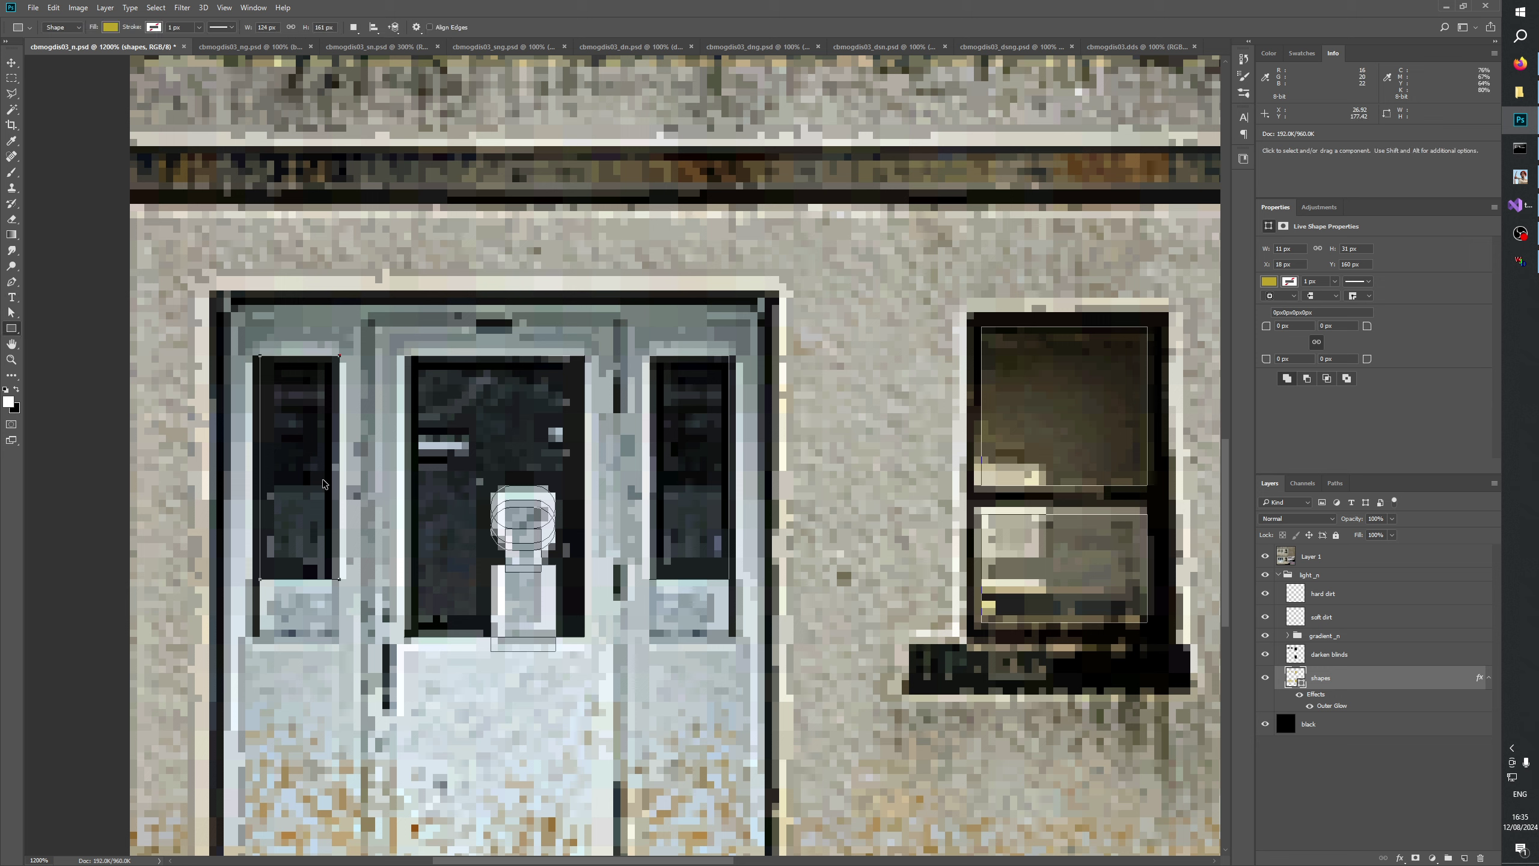
key("ctrl+t")
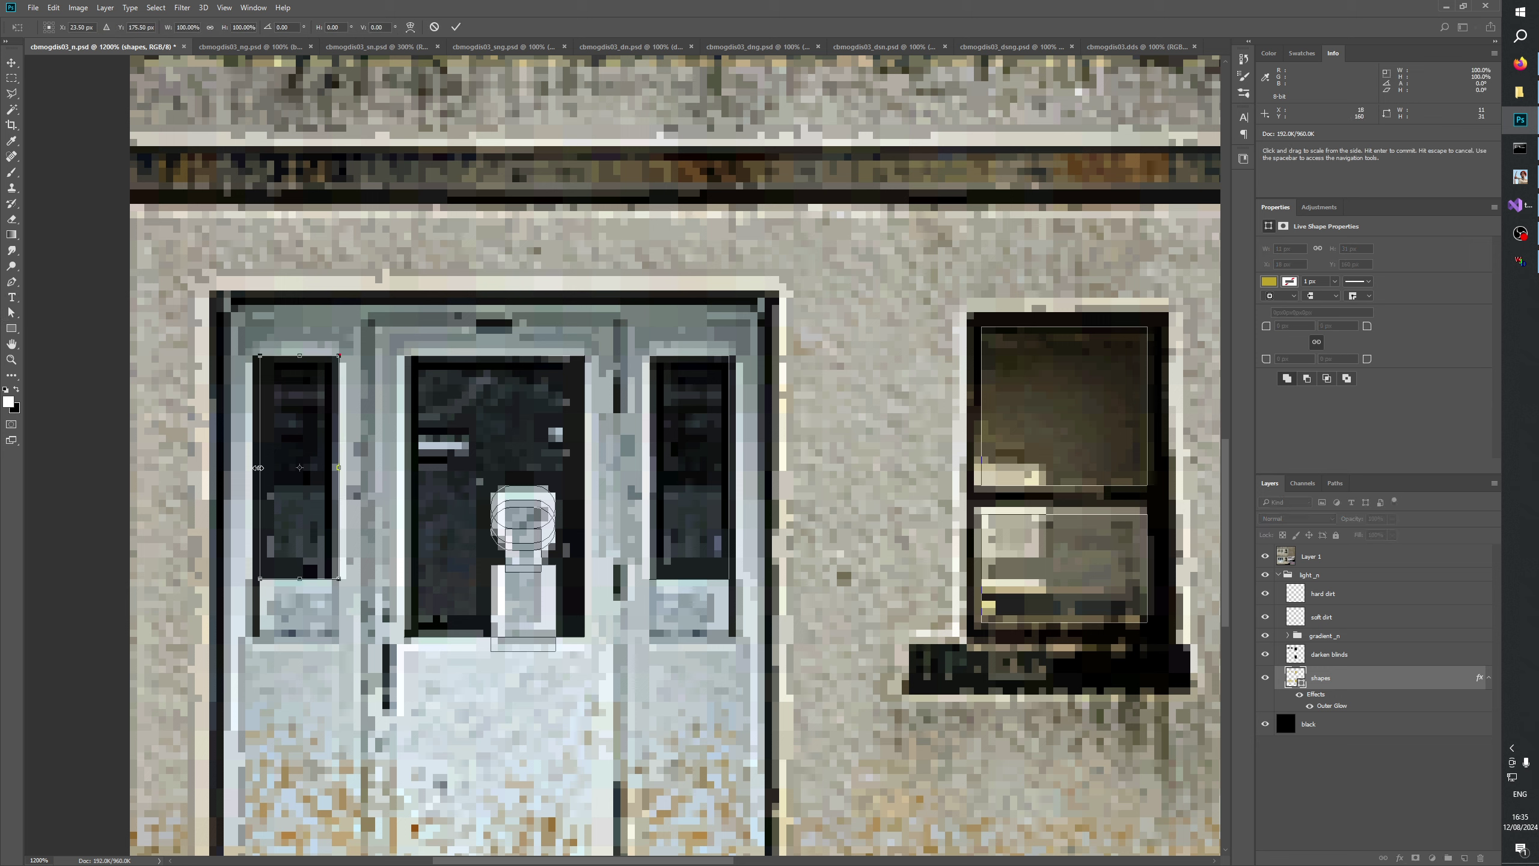
left_click_drag(259, 467, 252, 466)
left_click(456, 27)
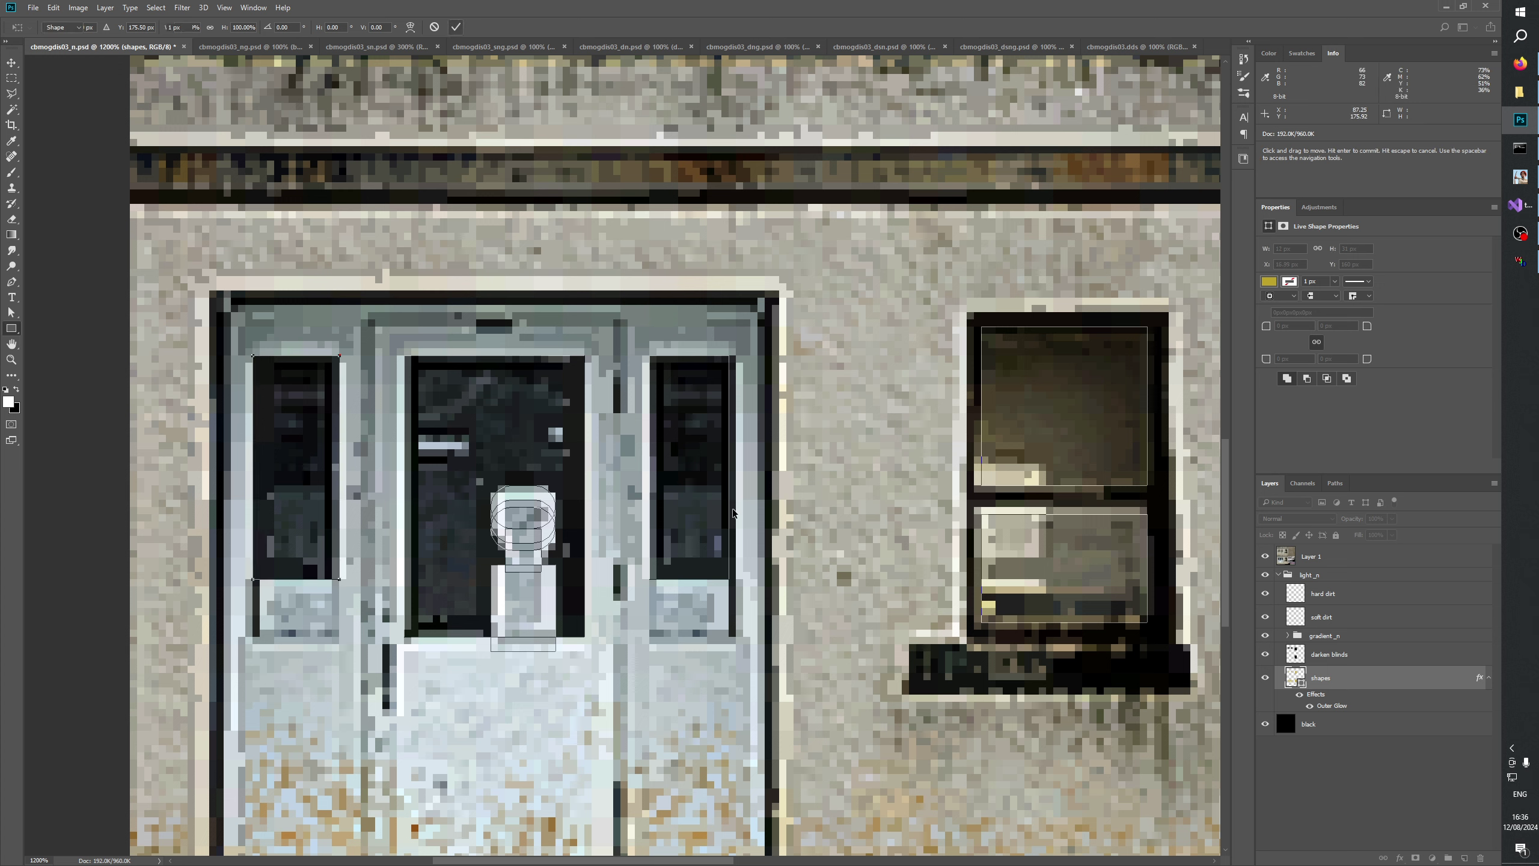
Widen the light shape of the door's right side window to 12 px by extending its outer edge.
left_click(697, 514)
key("ctrl+t")
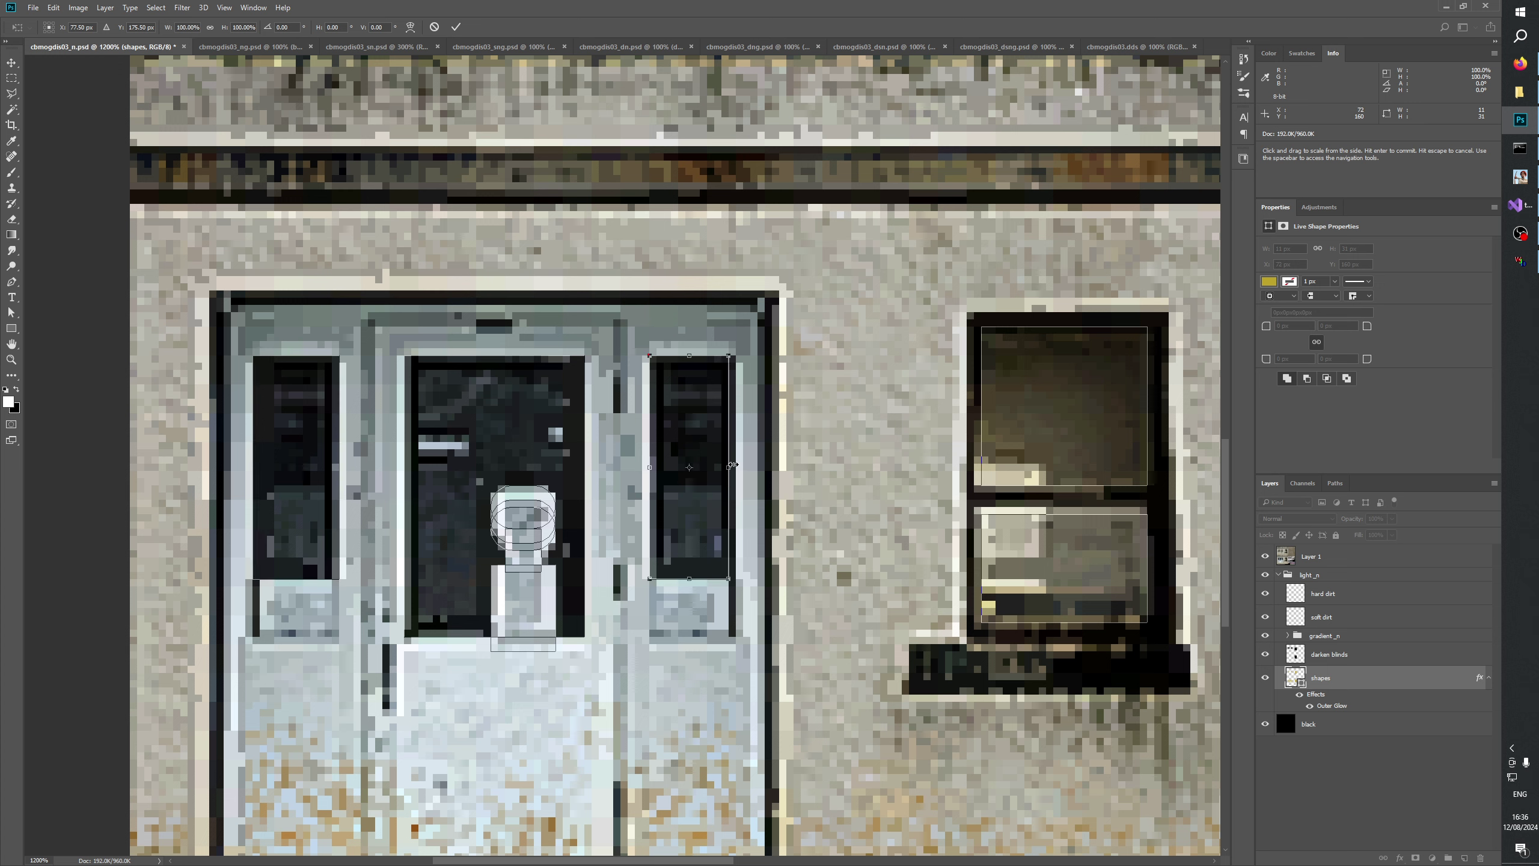
left_click_drag(729, 467, 736, 466)
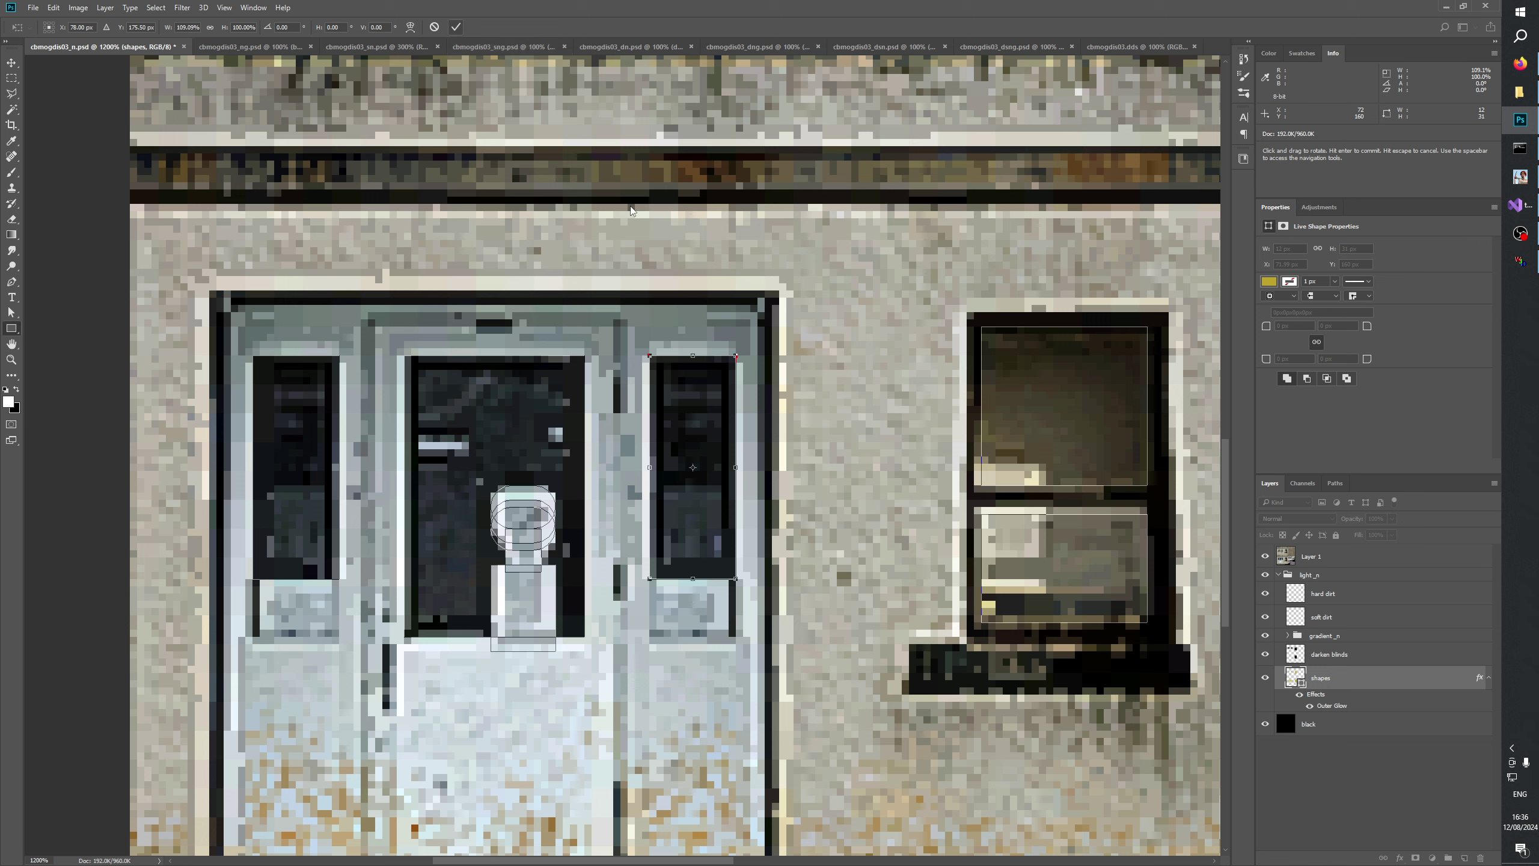
key("Return")
key("Return")
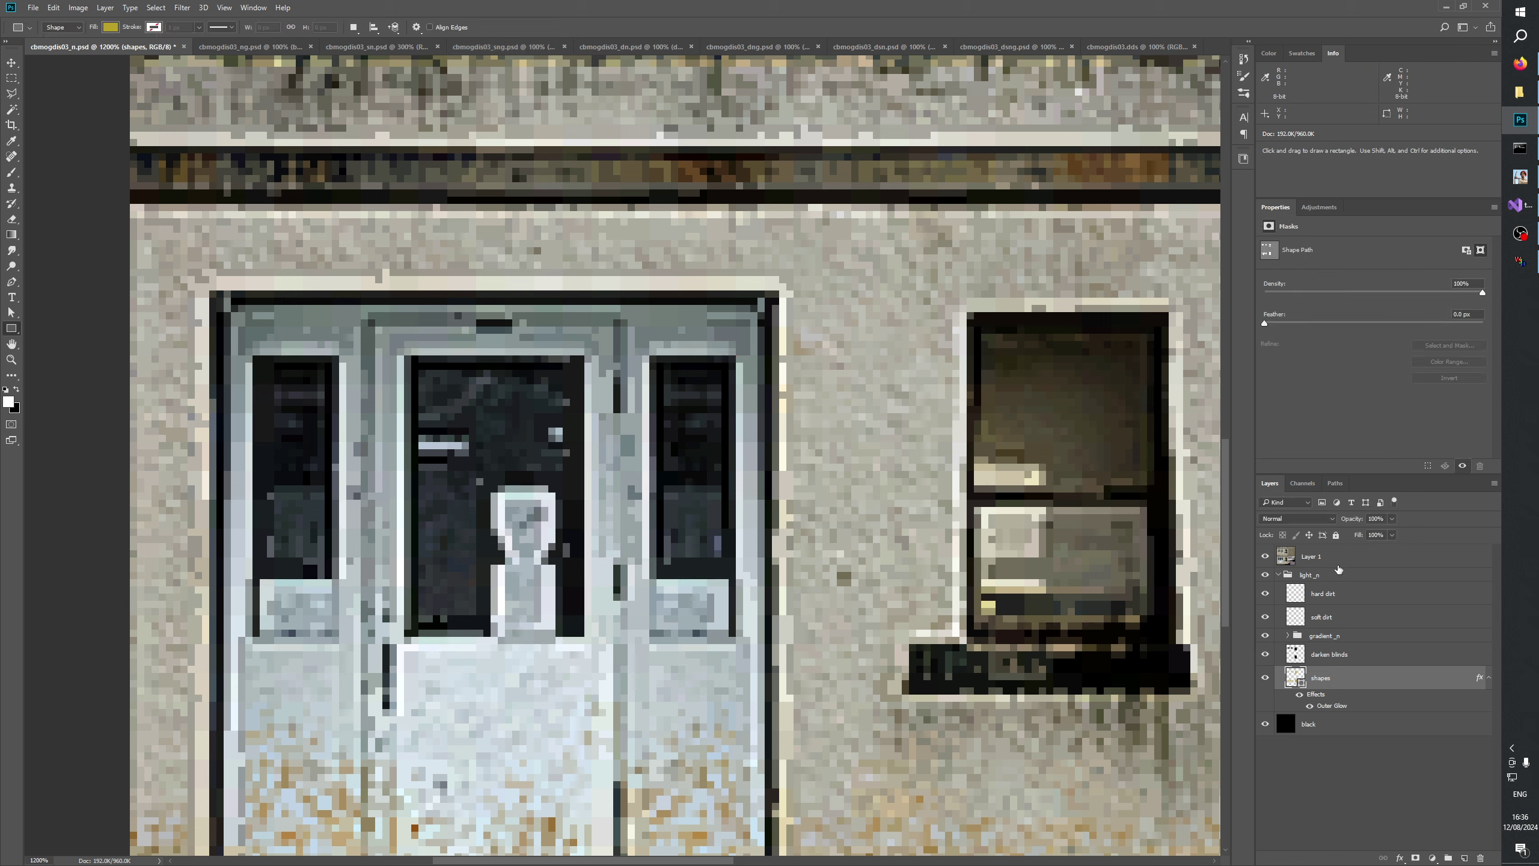
Delete the pasted building texture layer and save cbmogdis03_n.psd.
left_click_drag(1338, 569, 1480, 858)
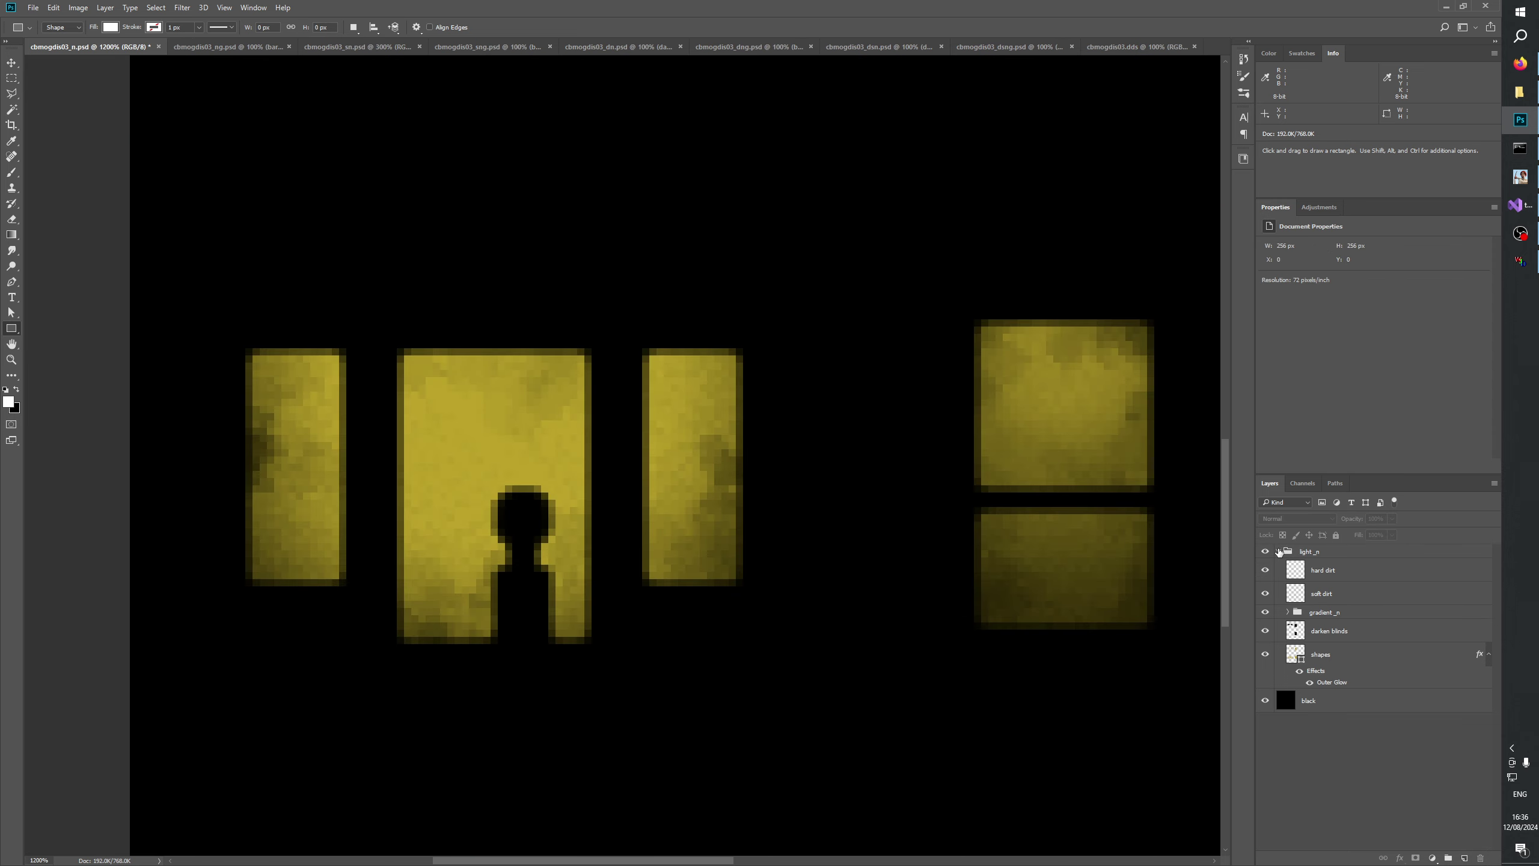
left_click(1278, 551)
key("ctrl+s")
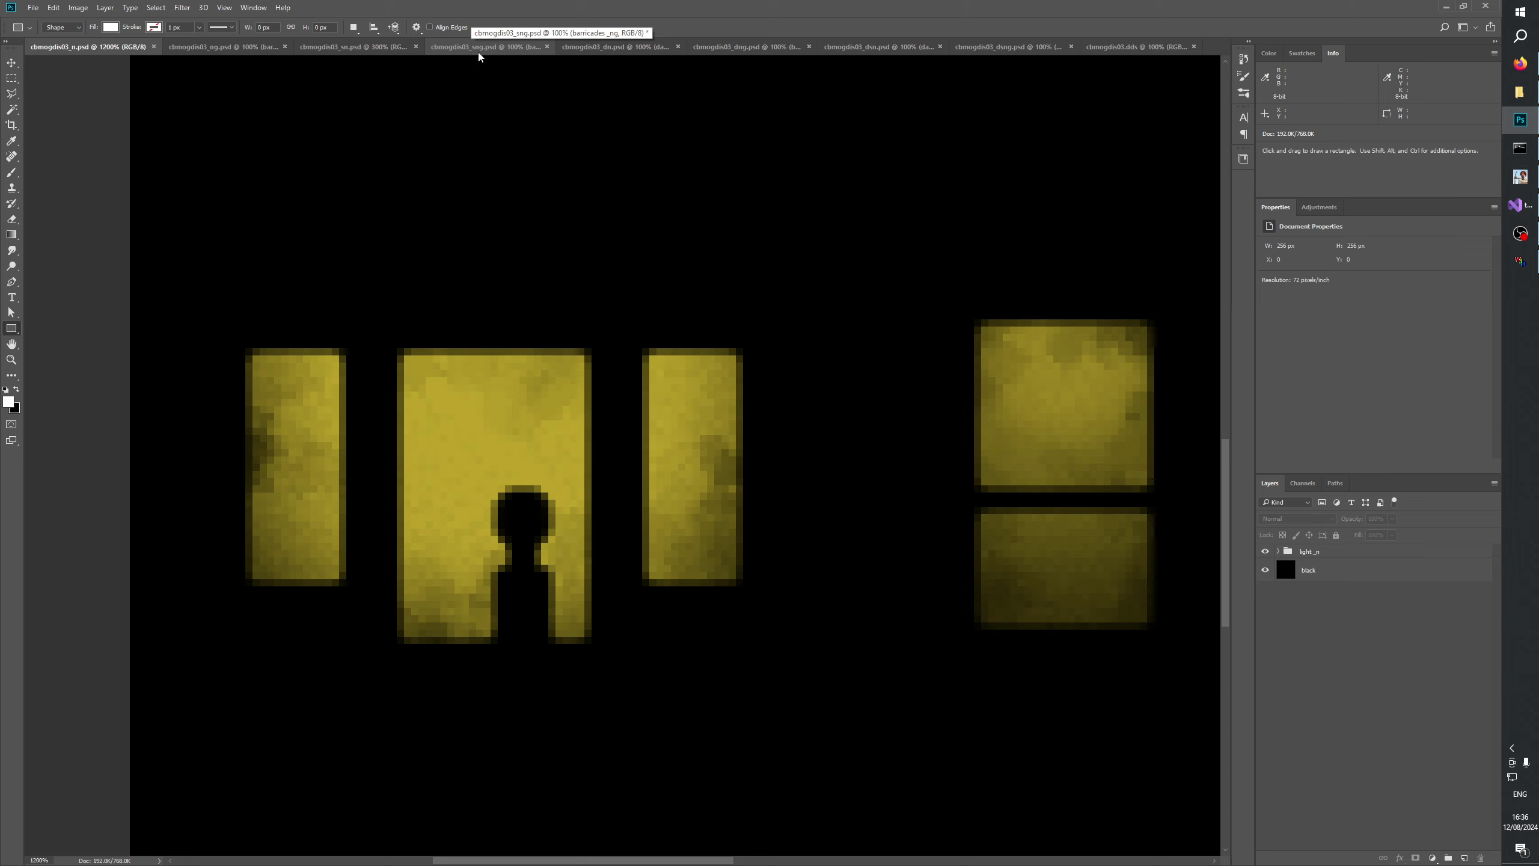
Inspect the damaged night lights in cbmogdis03_dn.psd up close and select the shapes layer inside its damage_dn group.
left_click(610, 49)
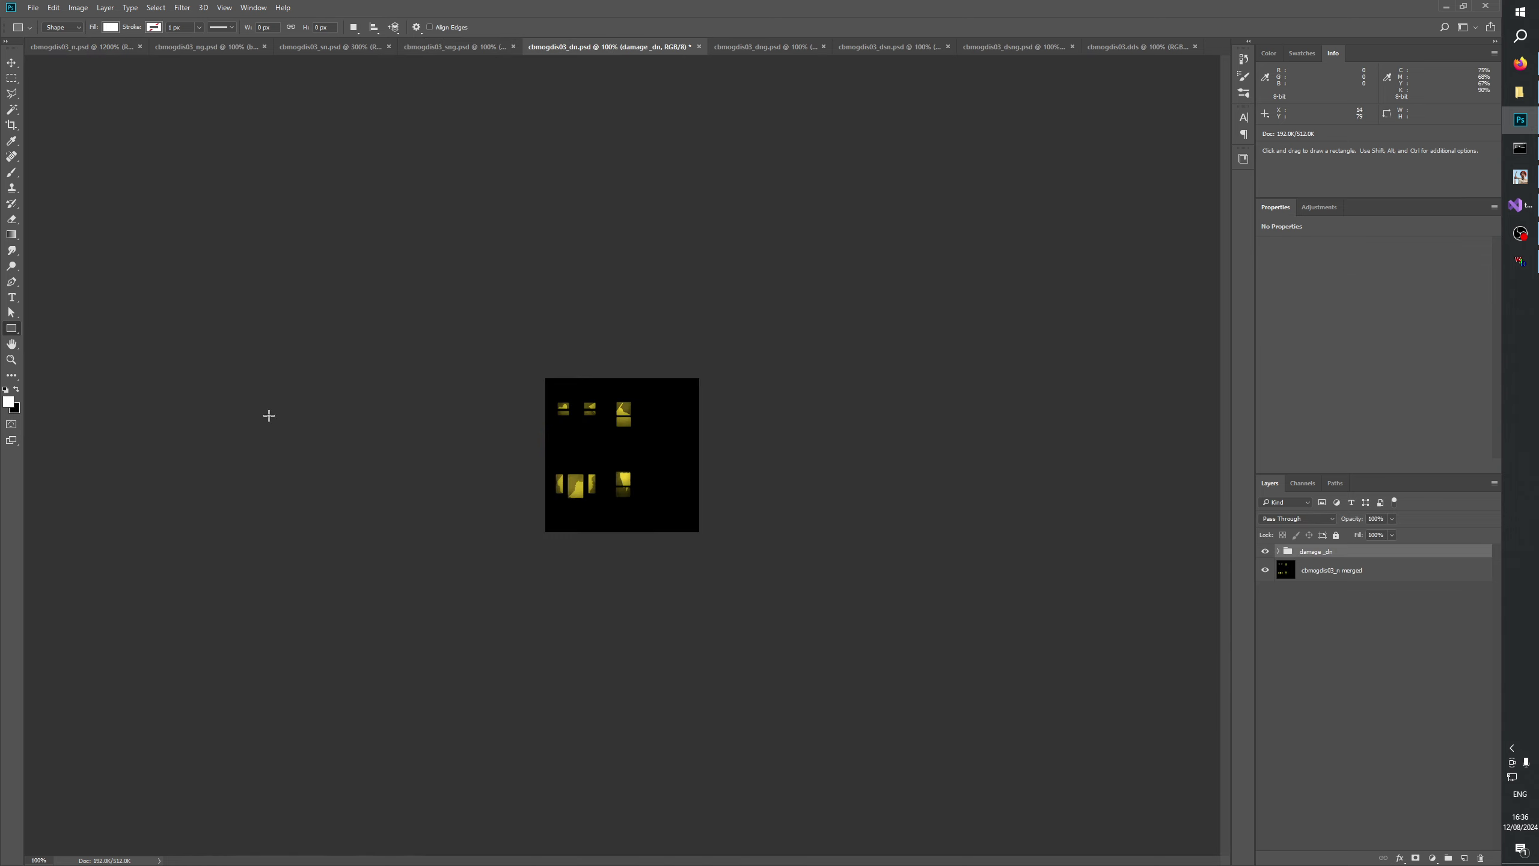
key("z")
left_click(628, 461)
left_click(632, 467)
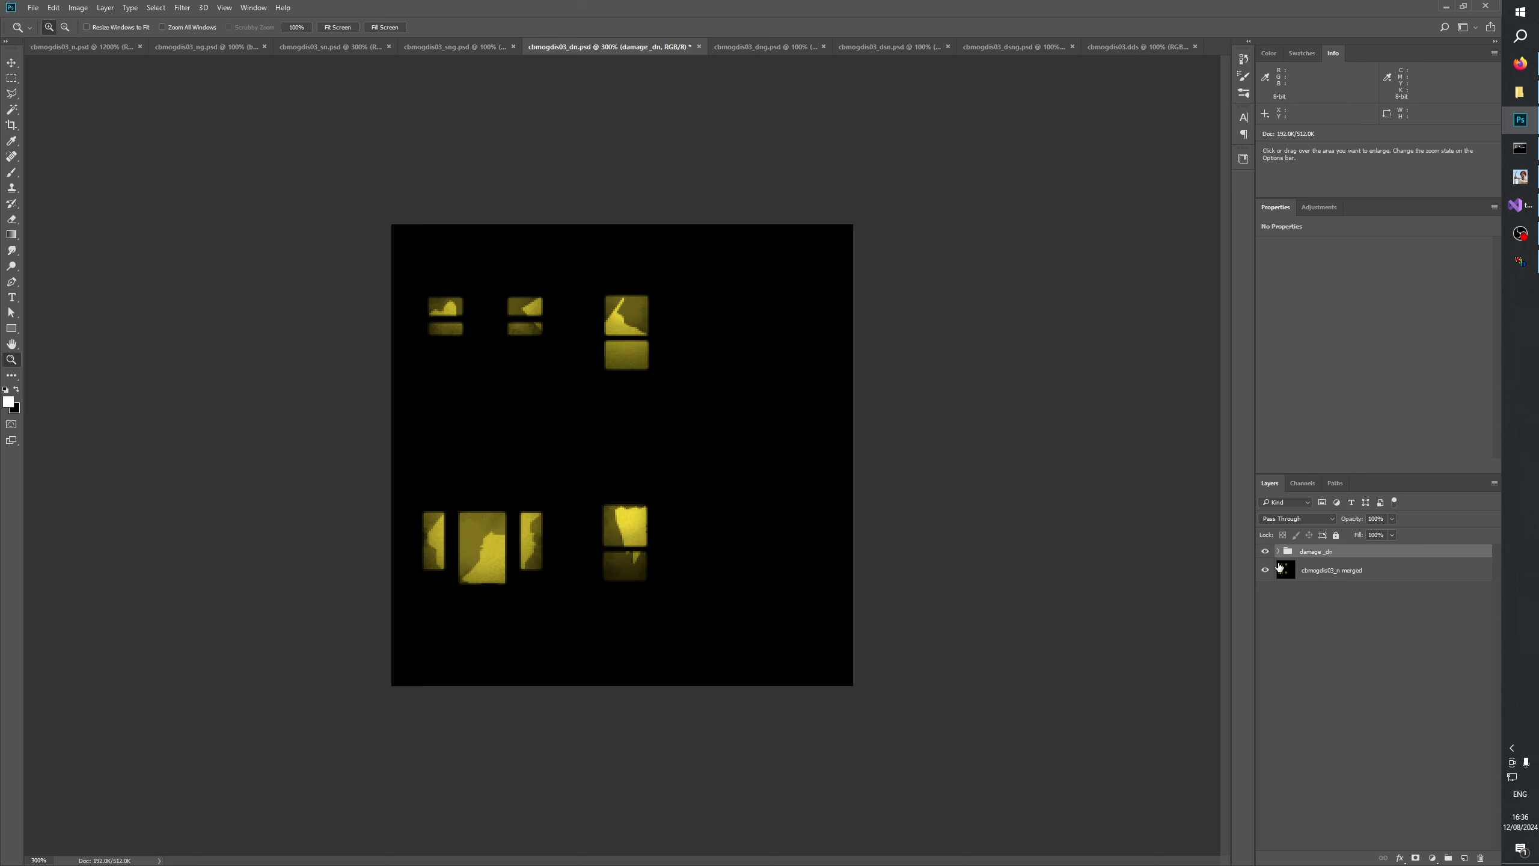
left_click(1278, 553)
left_click(1323, 692)
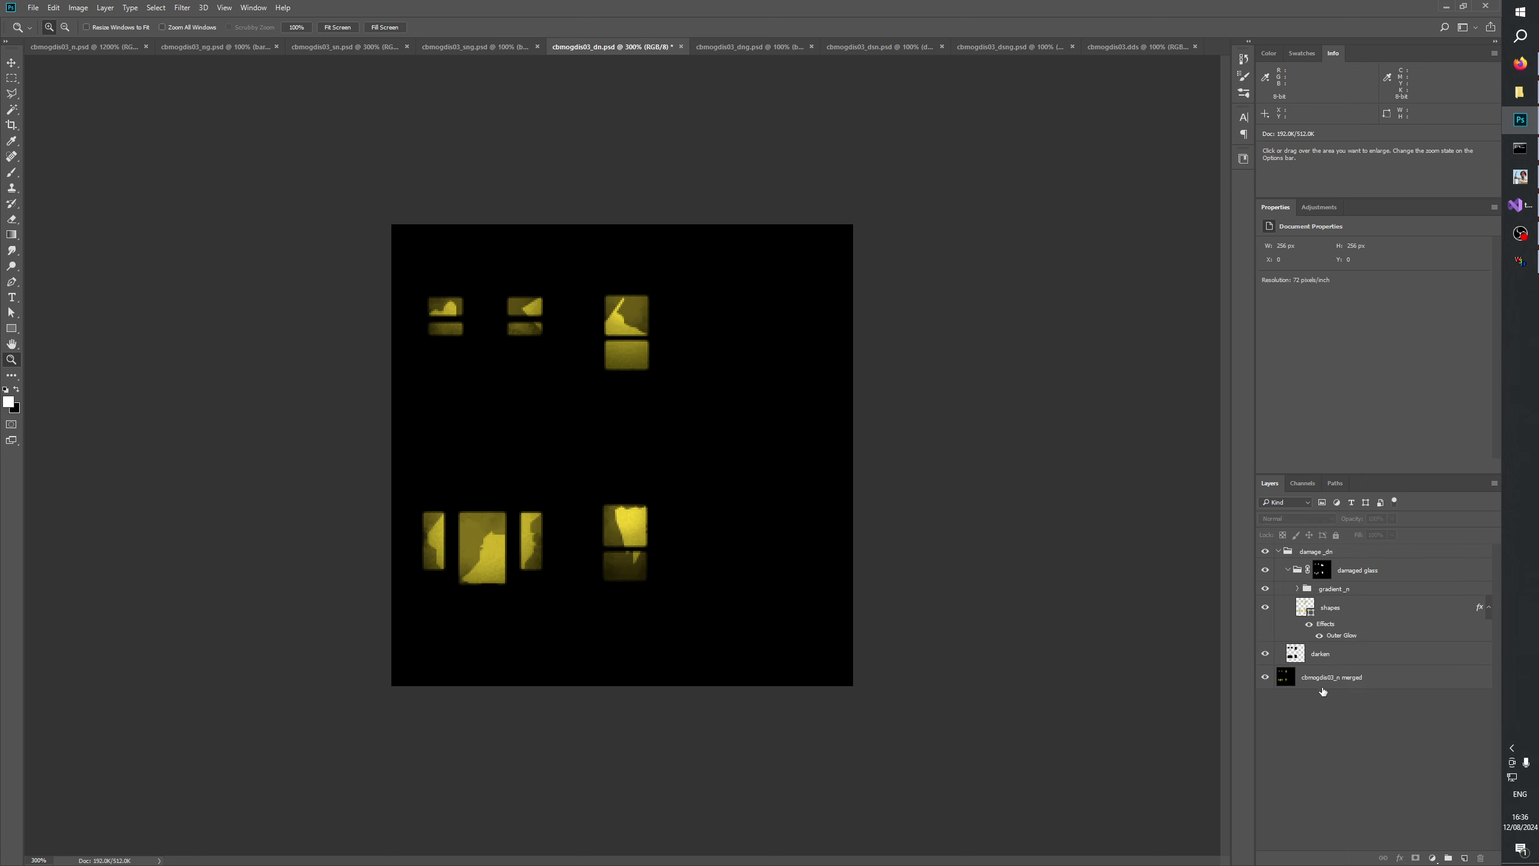
left_click(1336, 608)
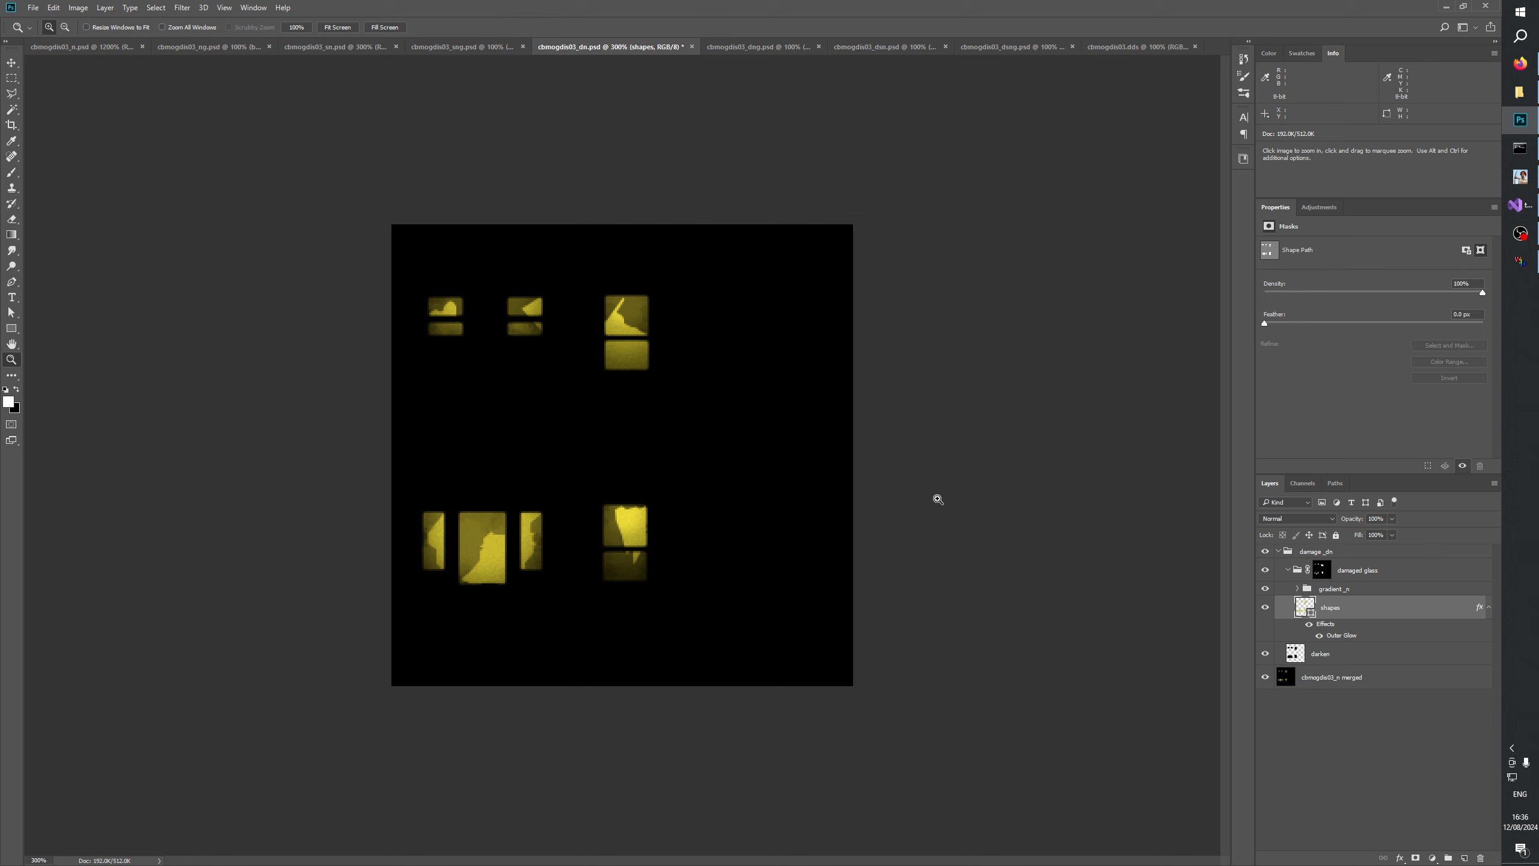
Run the Build action in Generals Mod Builder, and reload CBMogdis03_N.W3D into a new scene in W3D Viewer.
left_click(1519, 175)
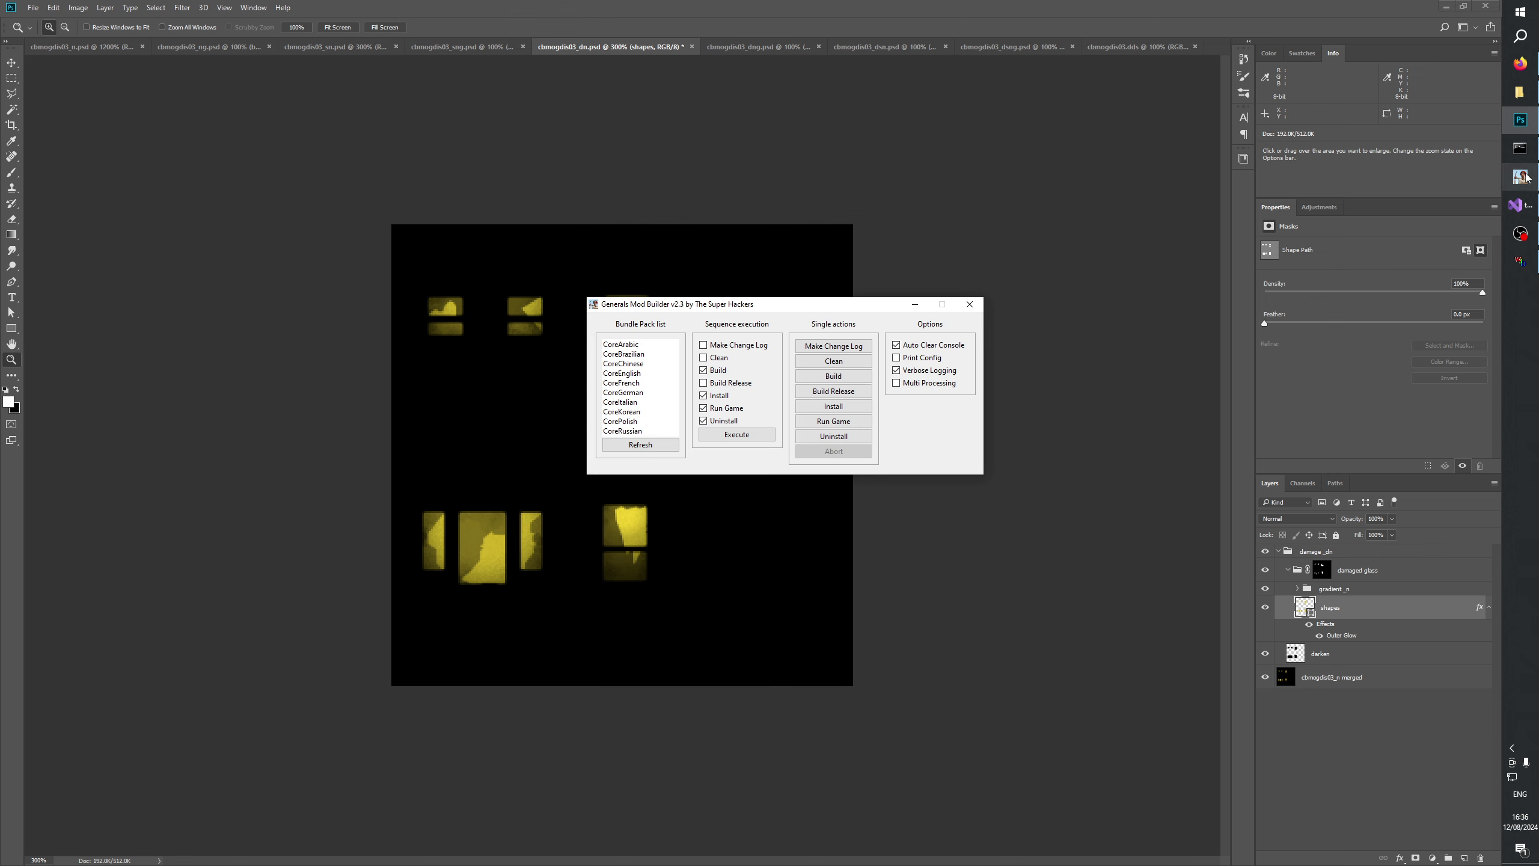
left_click(846, 377)
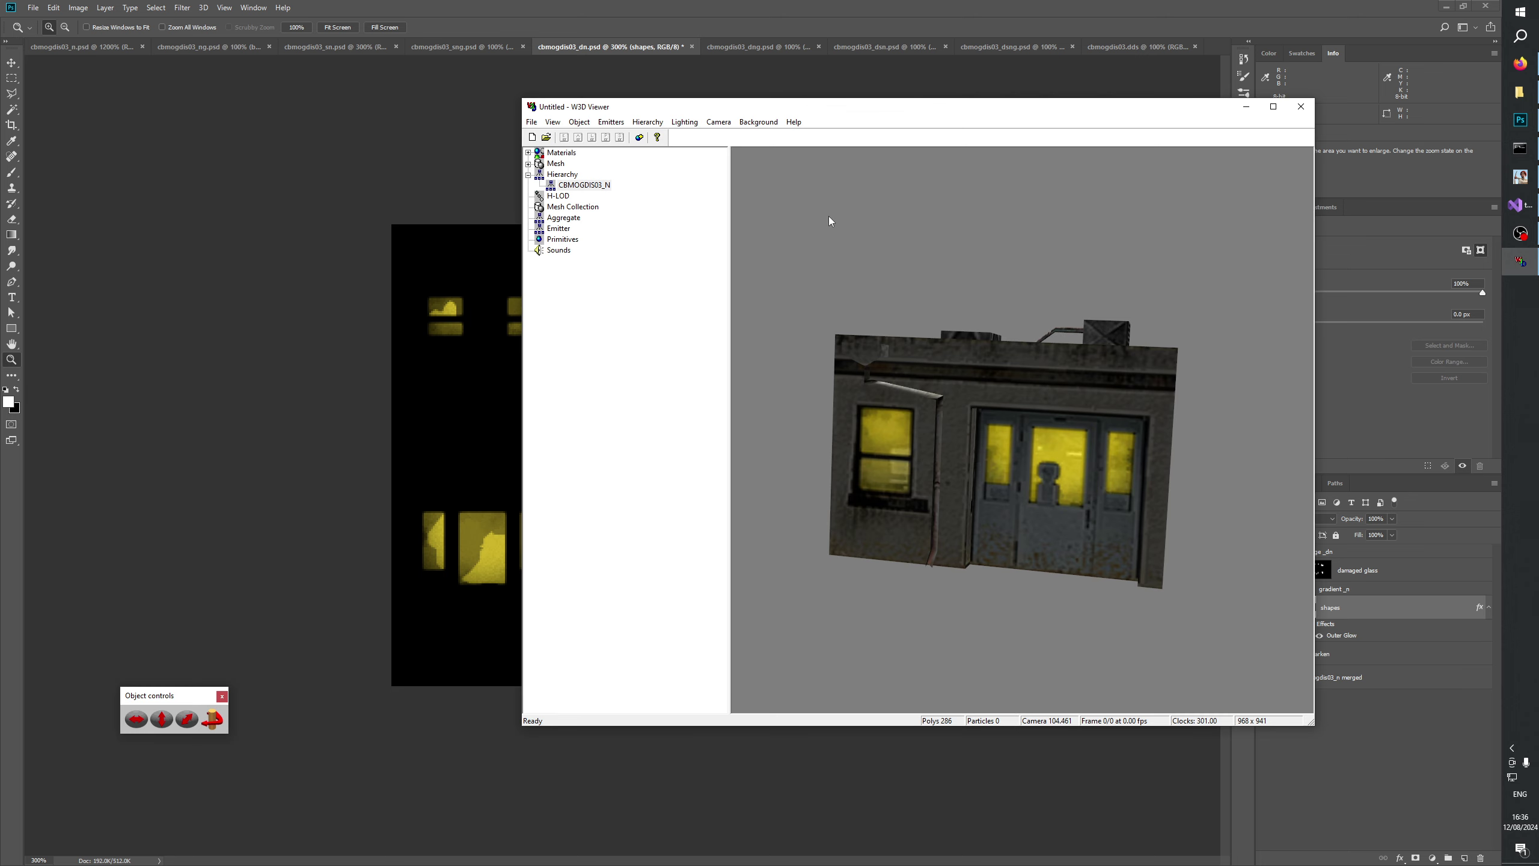
left_click(531, 138)
left_click(546, 137)
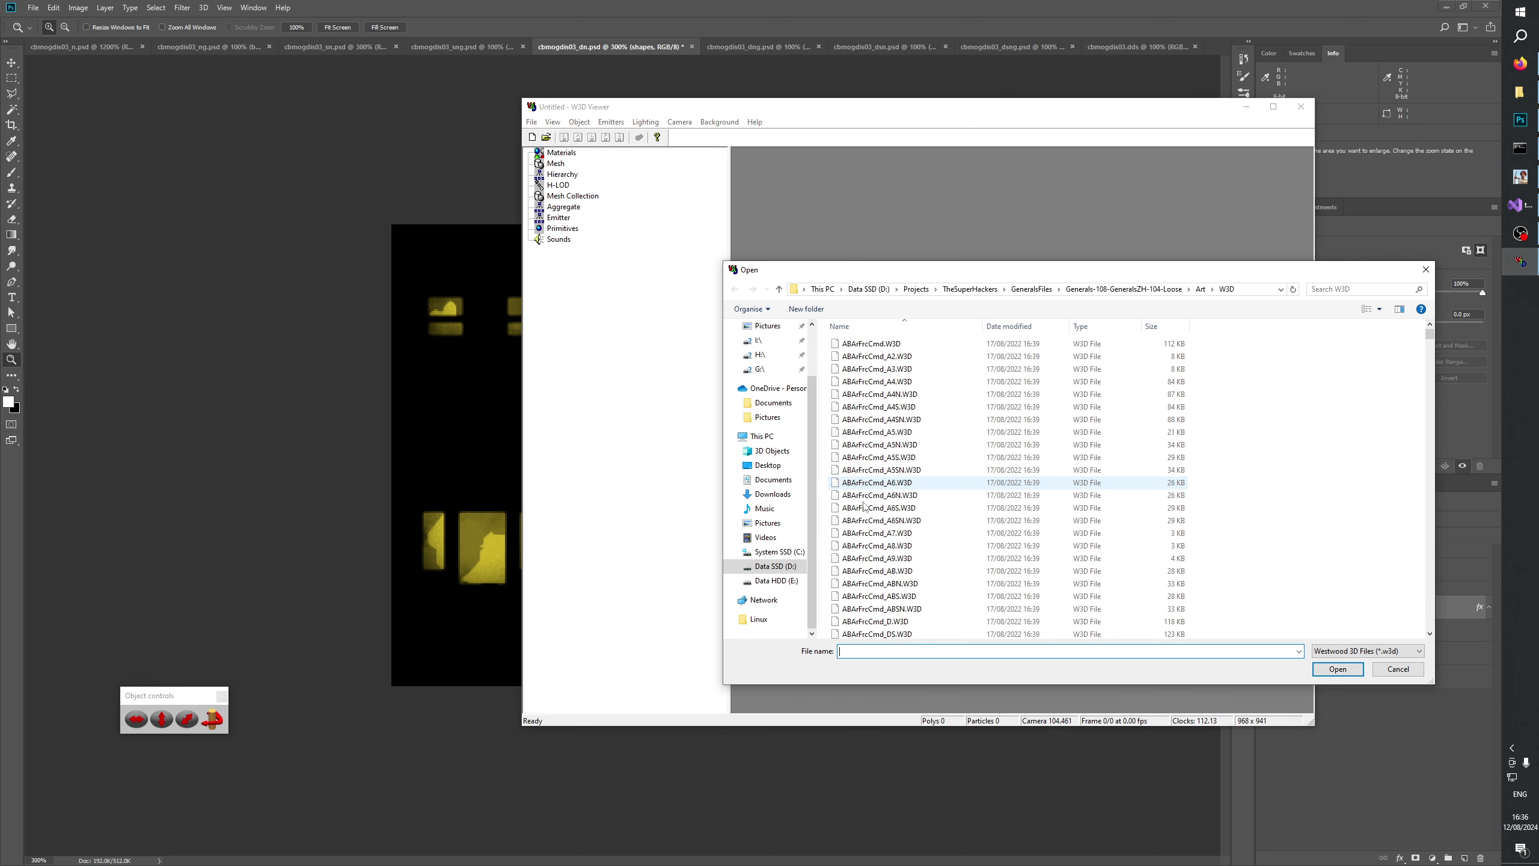
left_click(872, 546)
type("cbmogdis0")
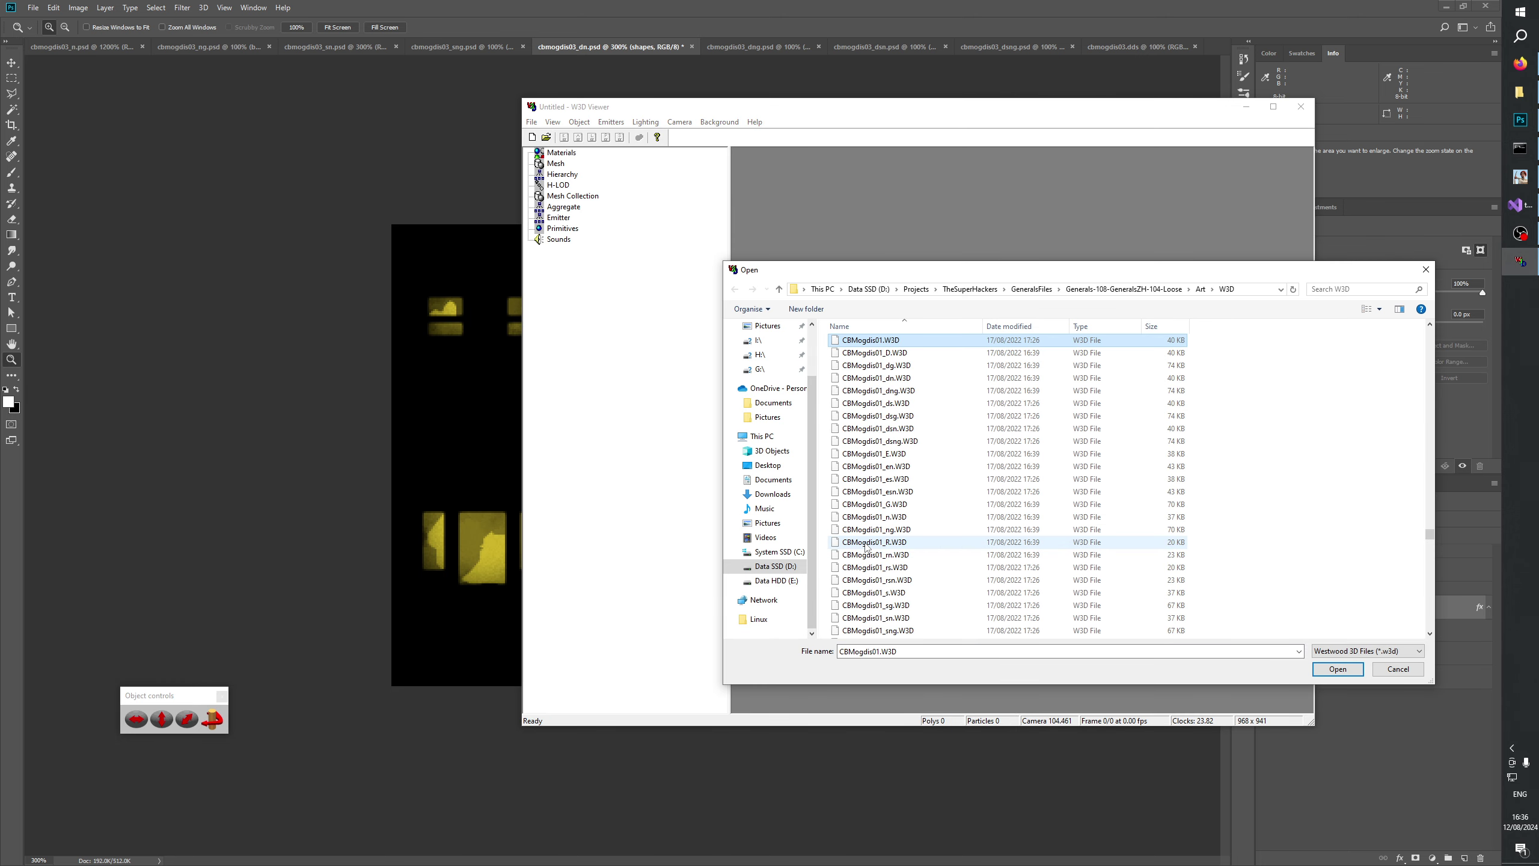
scroll(891, 515, "down", 12)
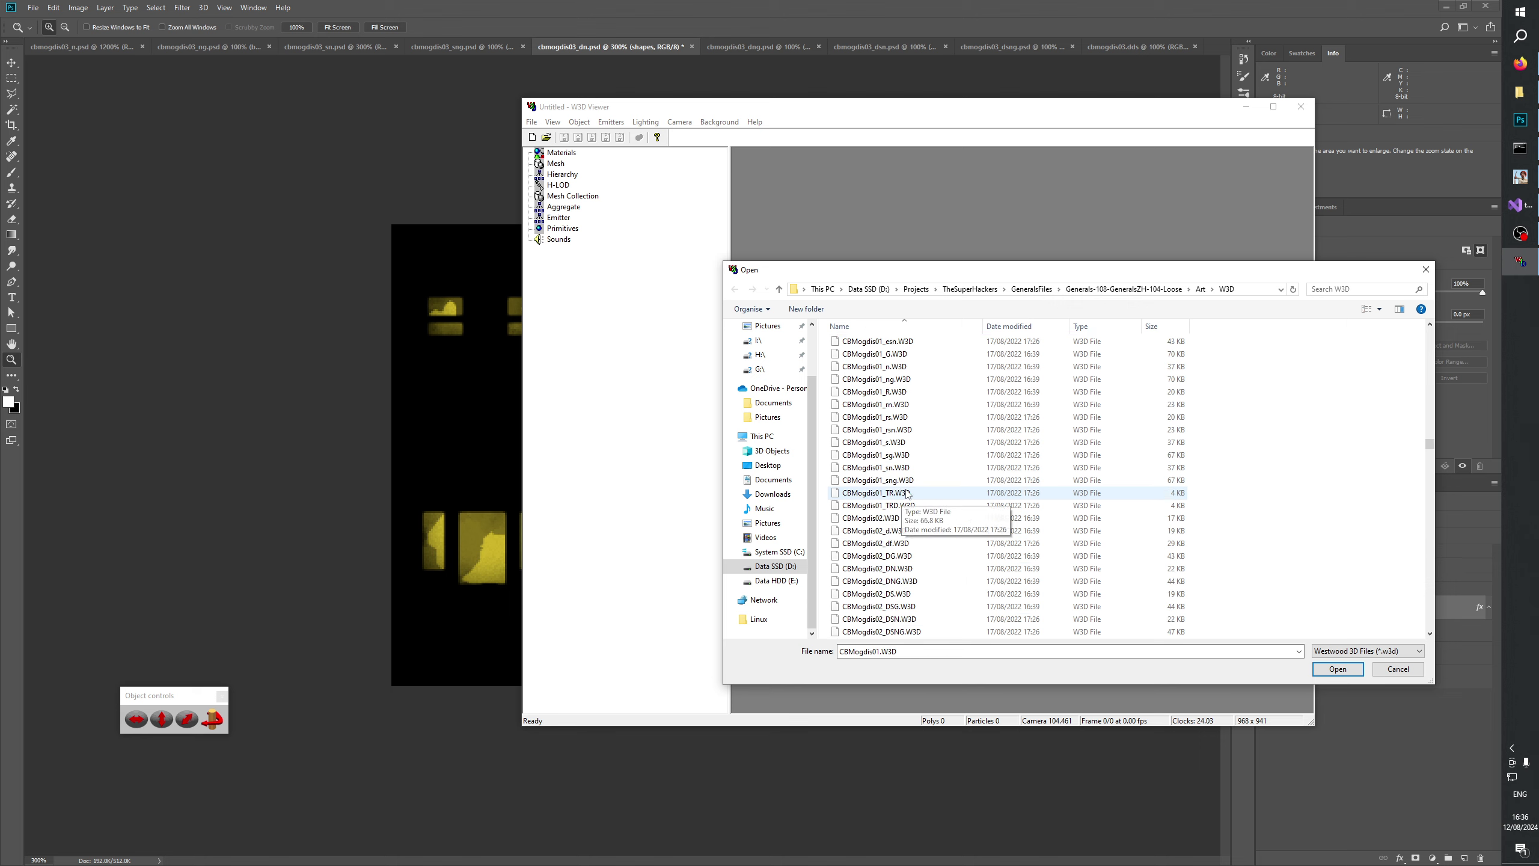
scroll(924, 484, "down", 2)
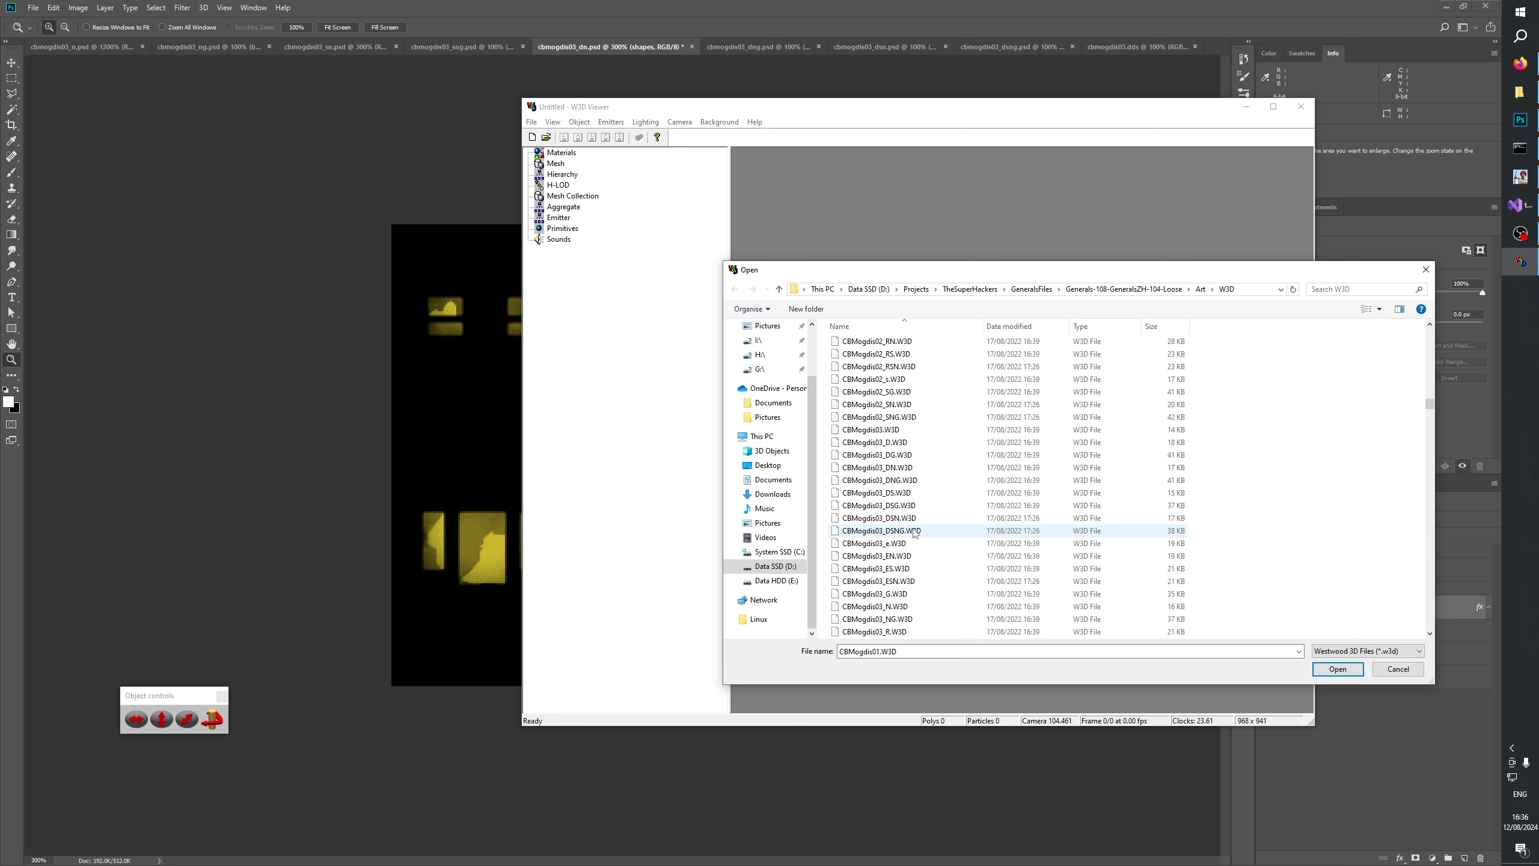
scroll(897, 542, "down", 1)
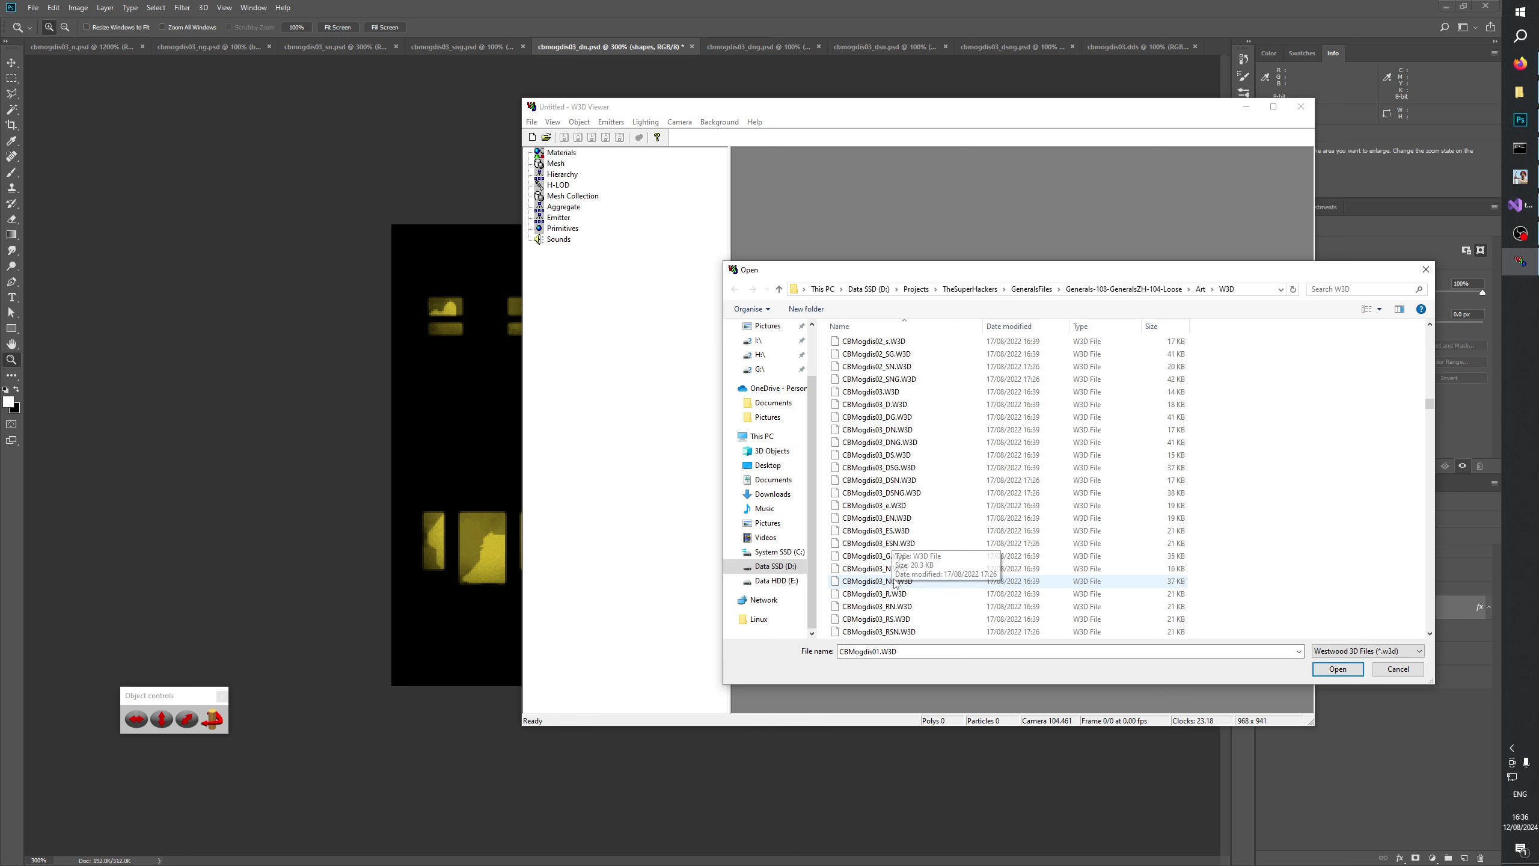
left_click(867, 570)
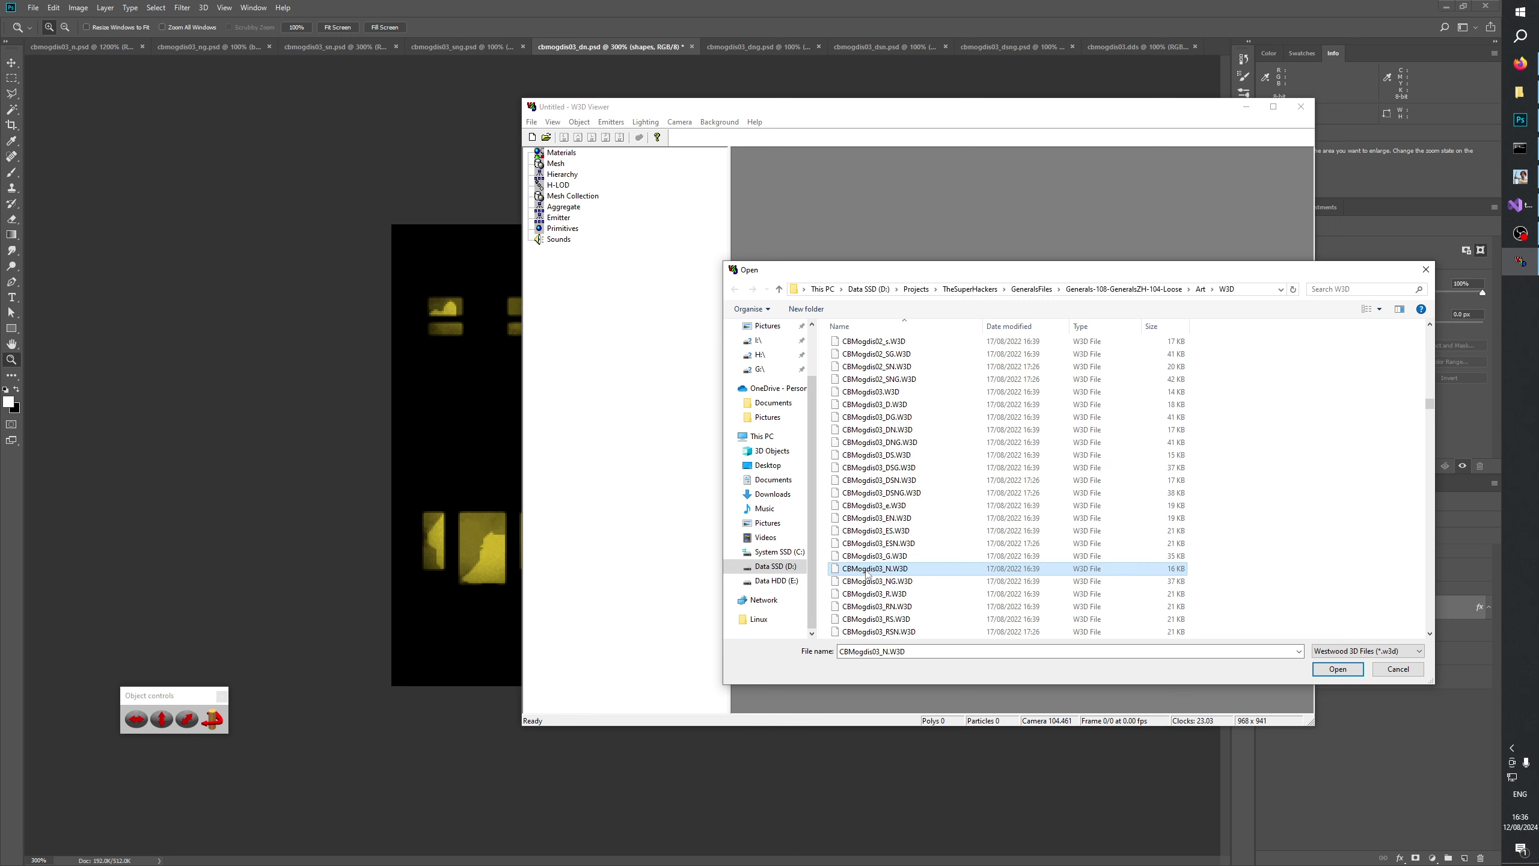
left_click(1344, 670)
Display the CBMOGDIS03_N model and examine how the widened side-window lights fit the door front from near and far.
left_click(527, 174)
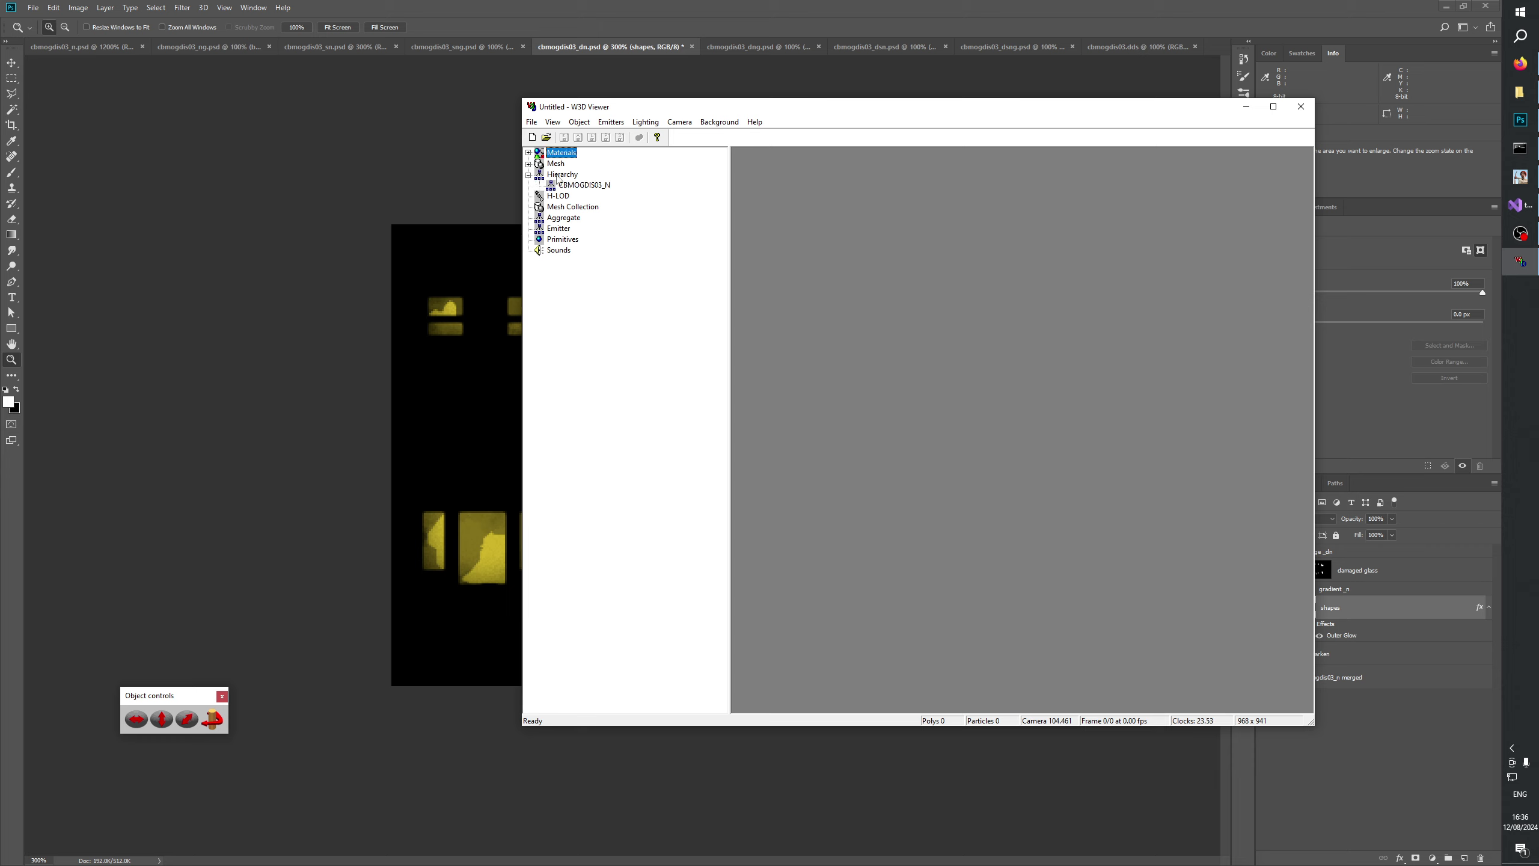
left_click(583, 185)
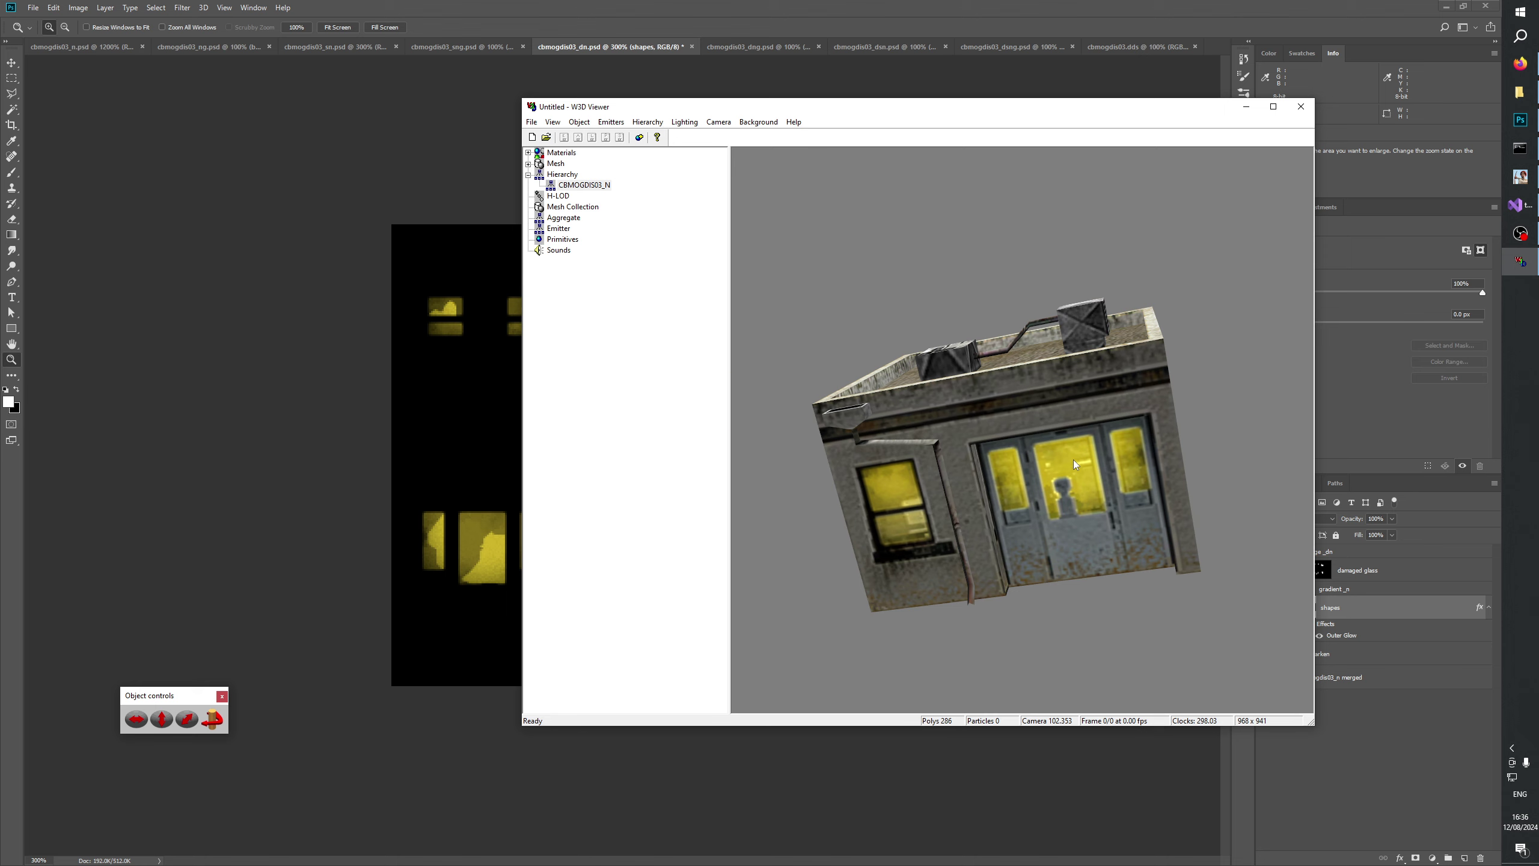
scroll(1030, 425, "up", 5)
left_click_drag(1003, 452, 997, 575)
left_click_drag(999, 512, 1085, 514)
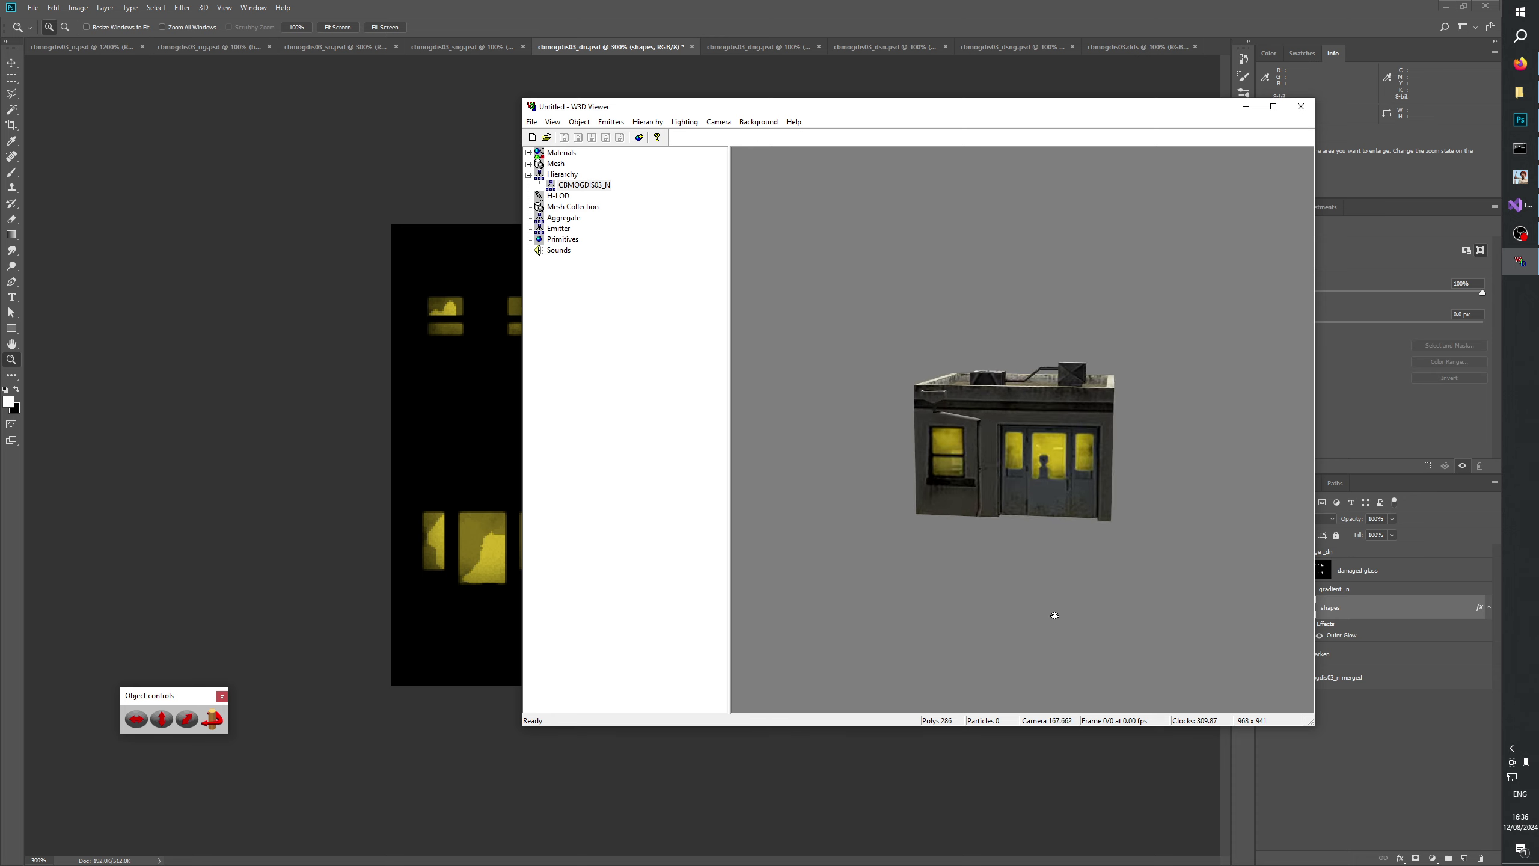
scroll(1031, 619, "up", 5)
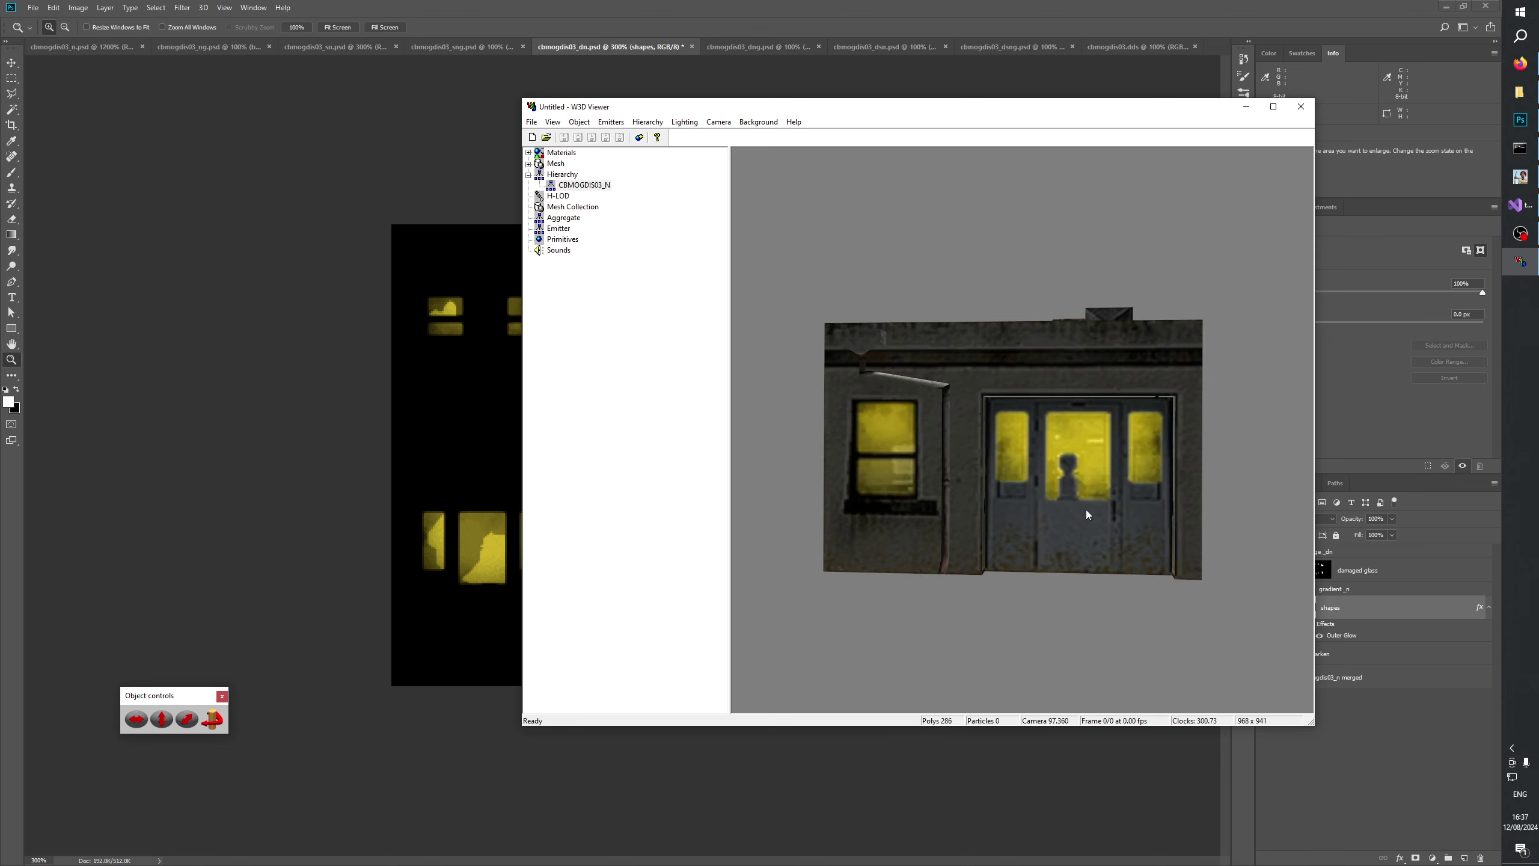
Return to Photoshop, restore the opening snapshot of cbmogdis03_n.psd to discard the widened side-window lights, and save the file.
left_click(1010, 5)
left_click(1243, 59)
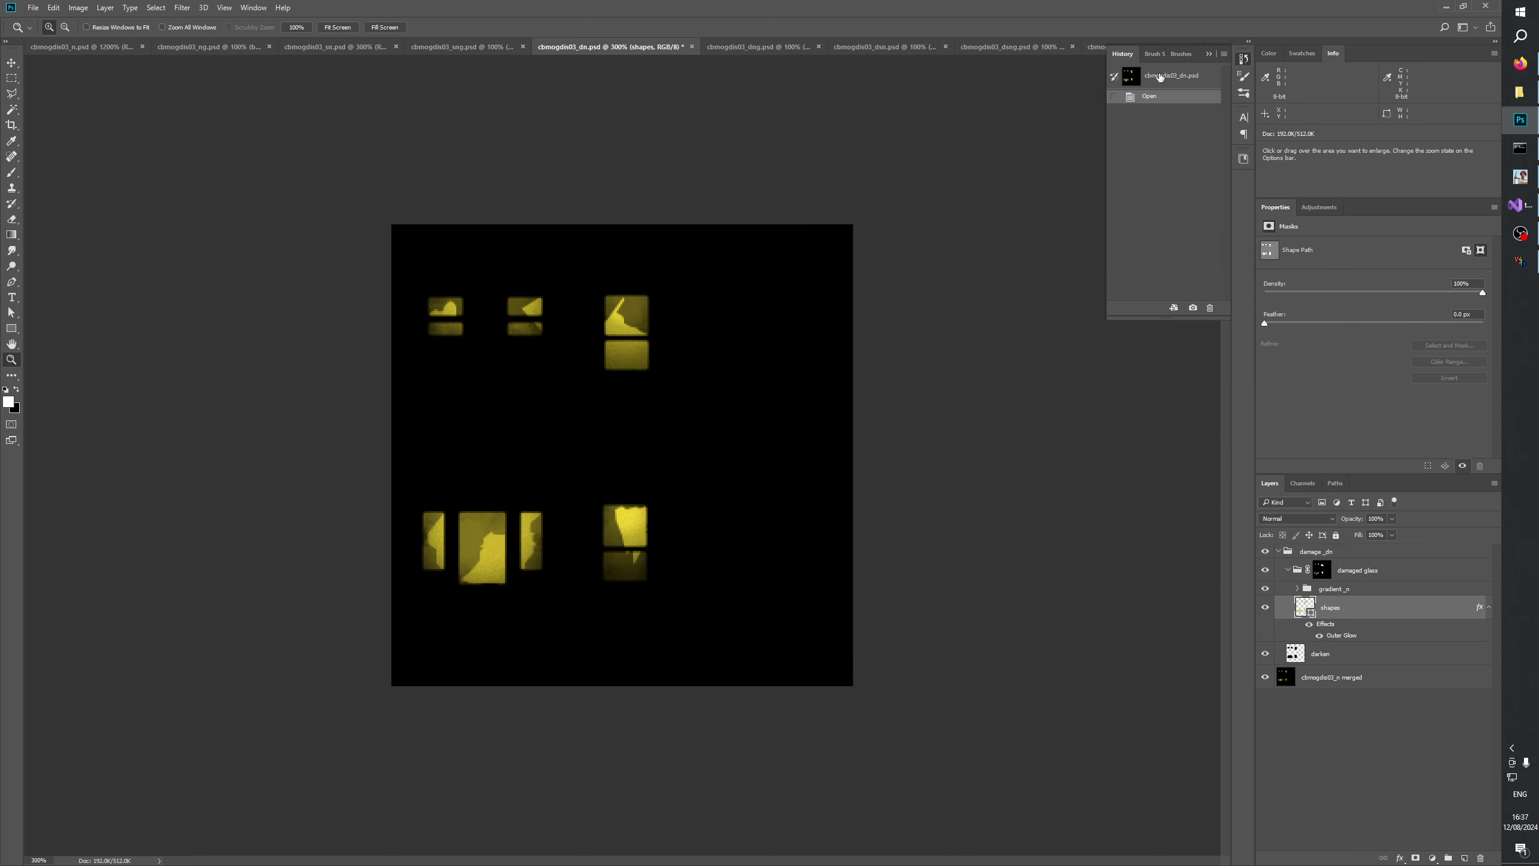
key("ctrl+Tab")
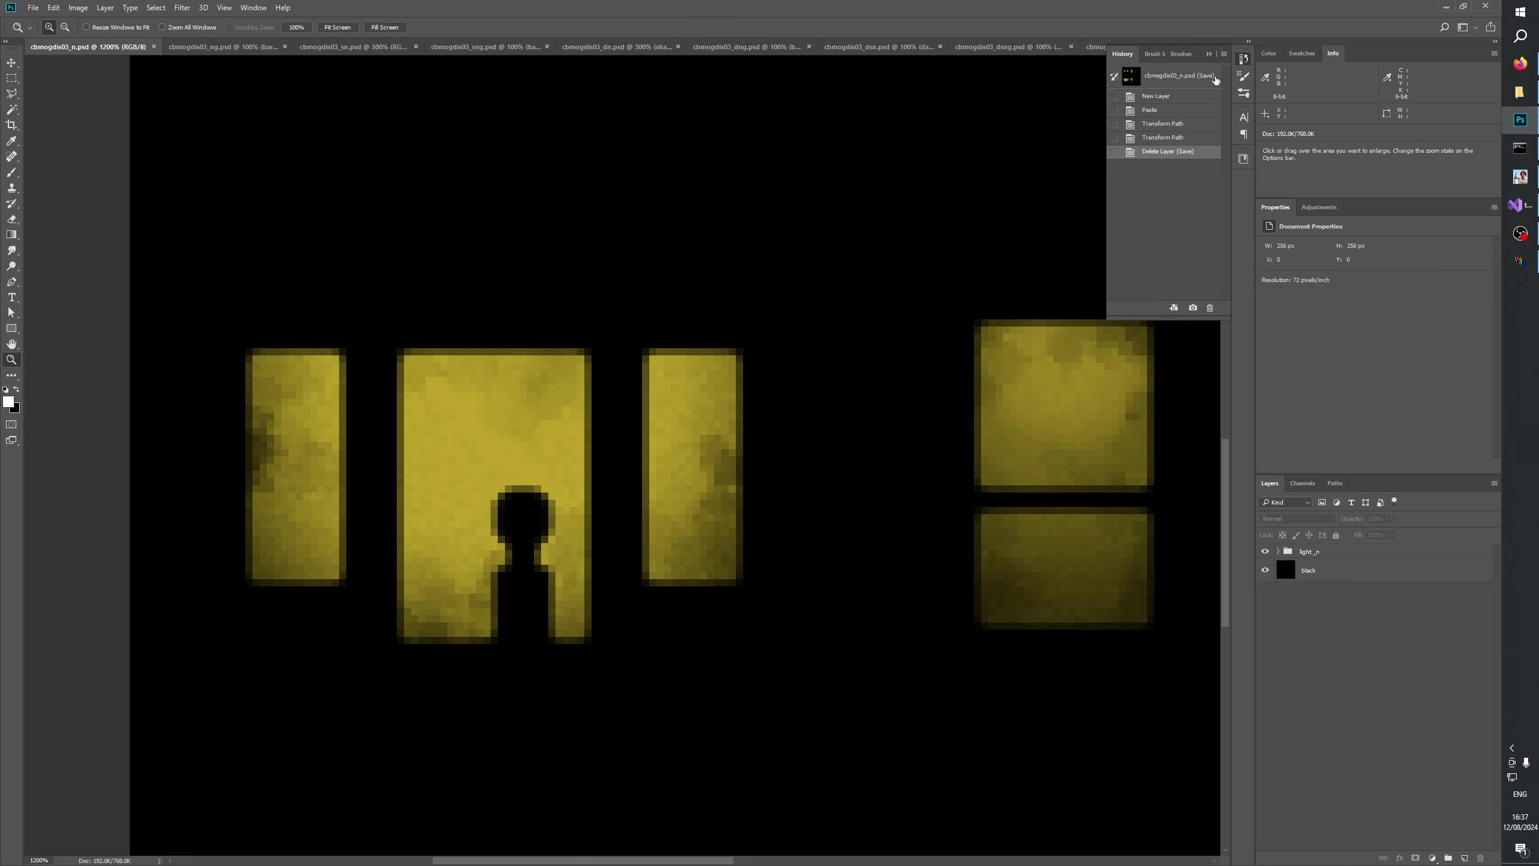
left_click(1214, 78)
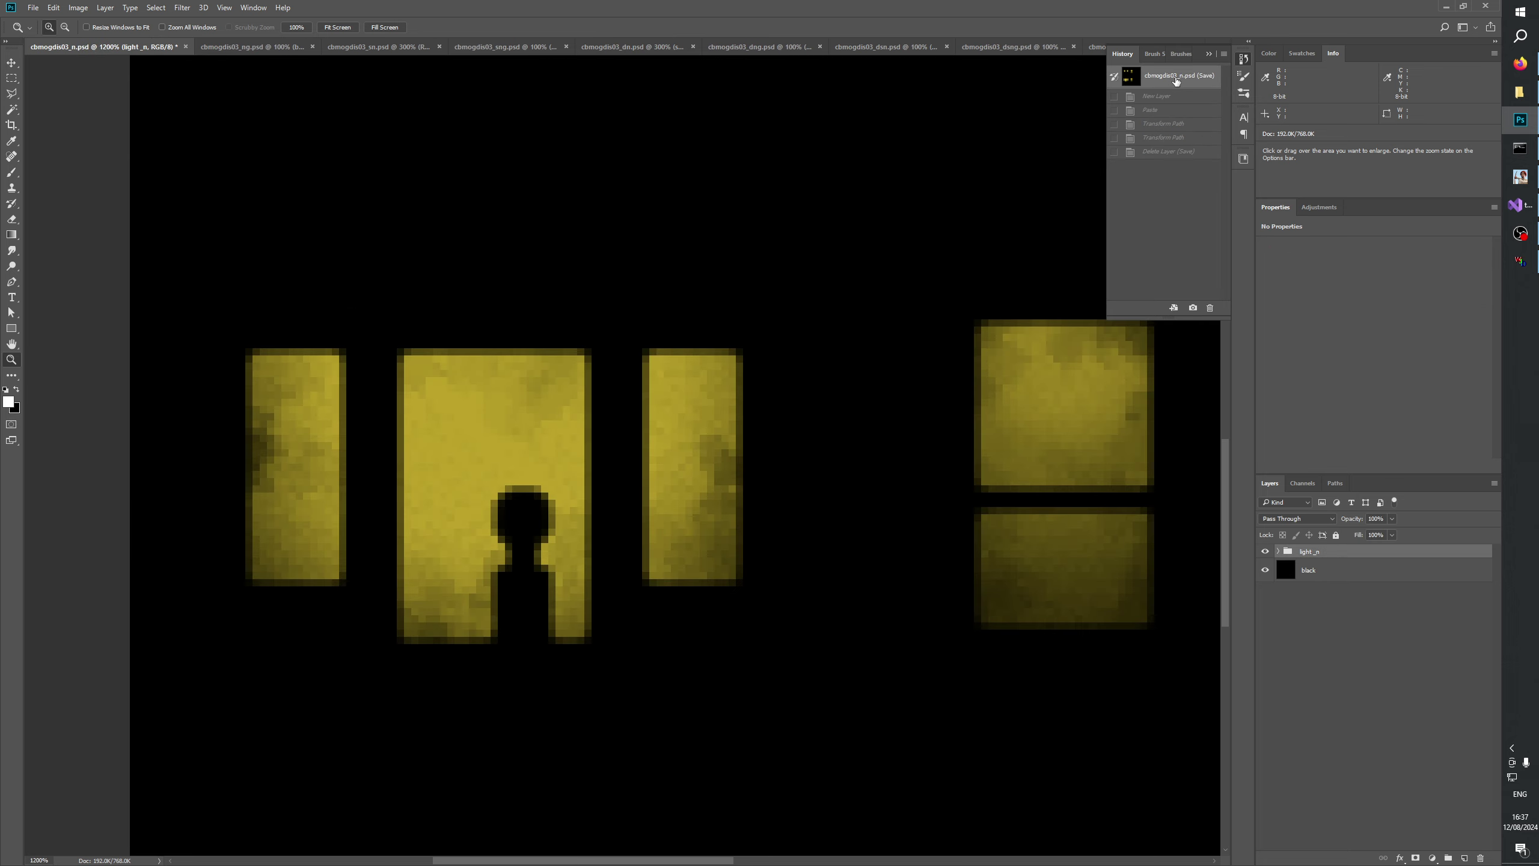
left_click(1209, 54)
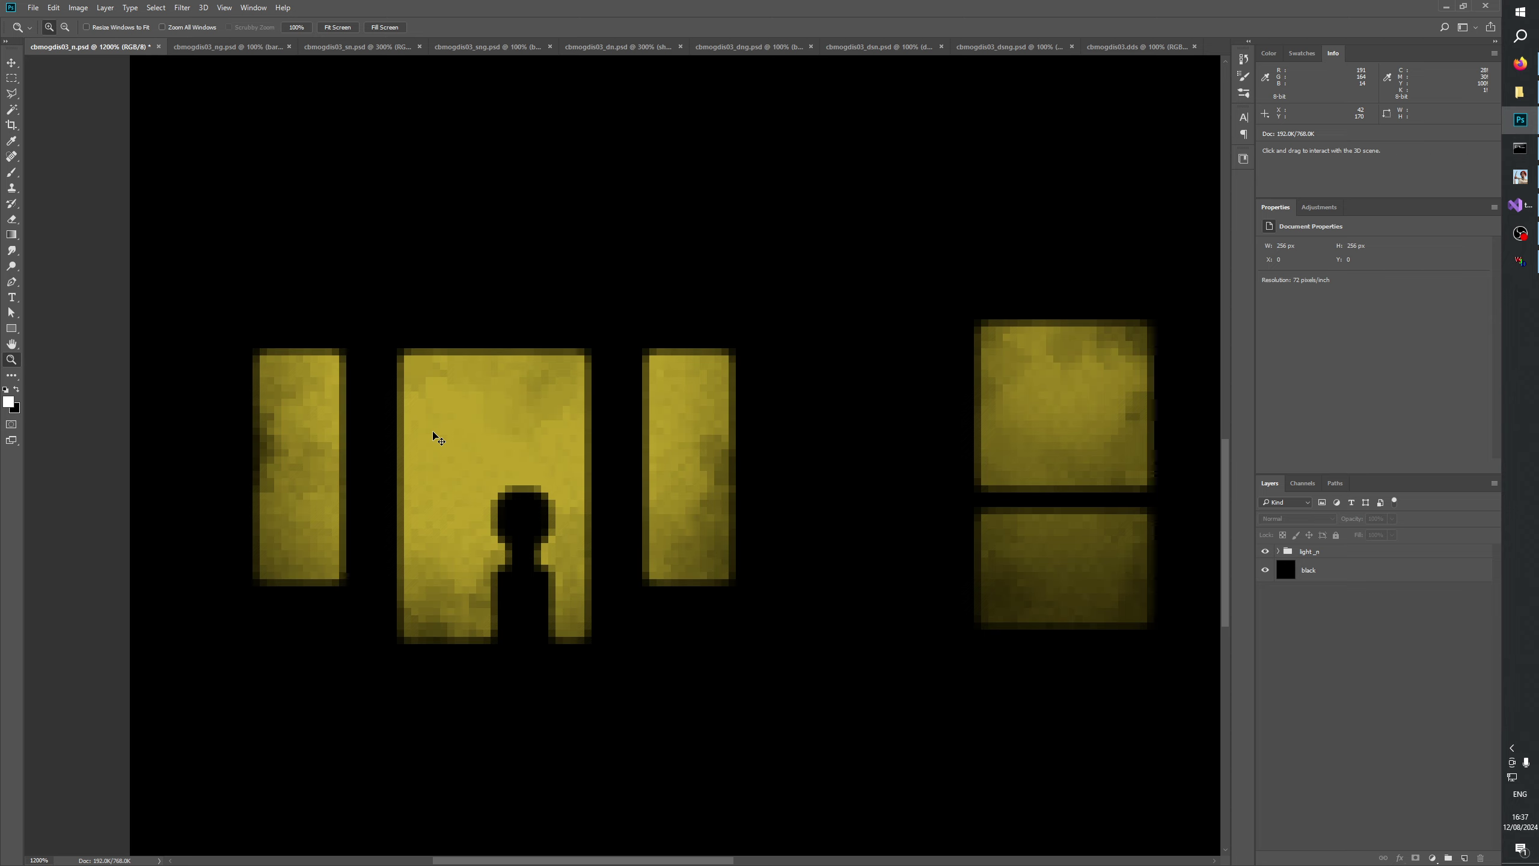
key("ctrl+s")
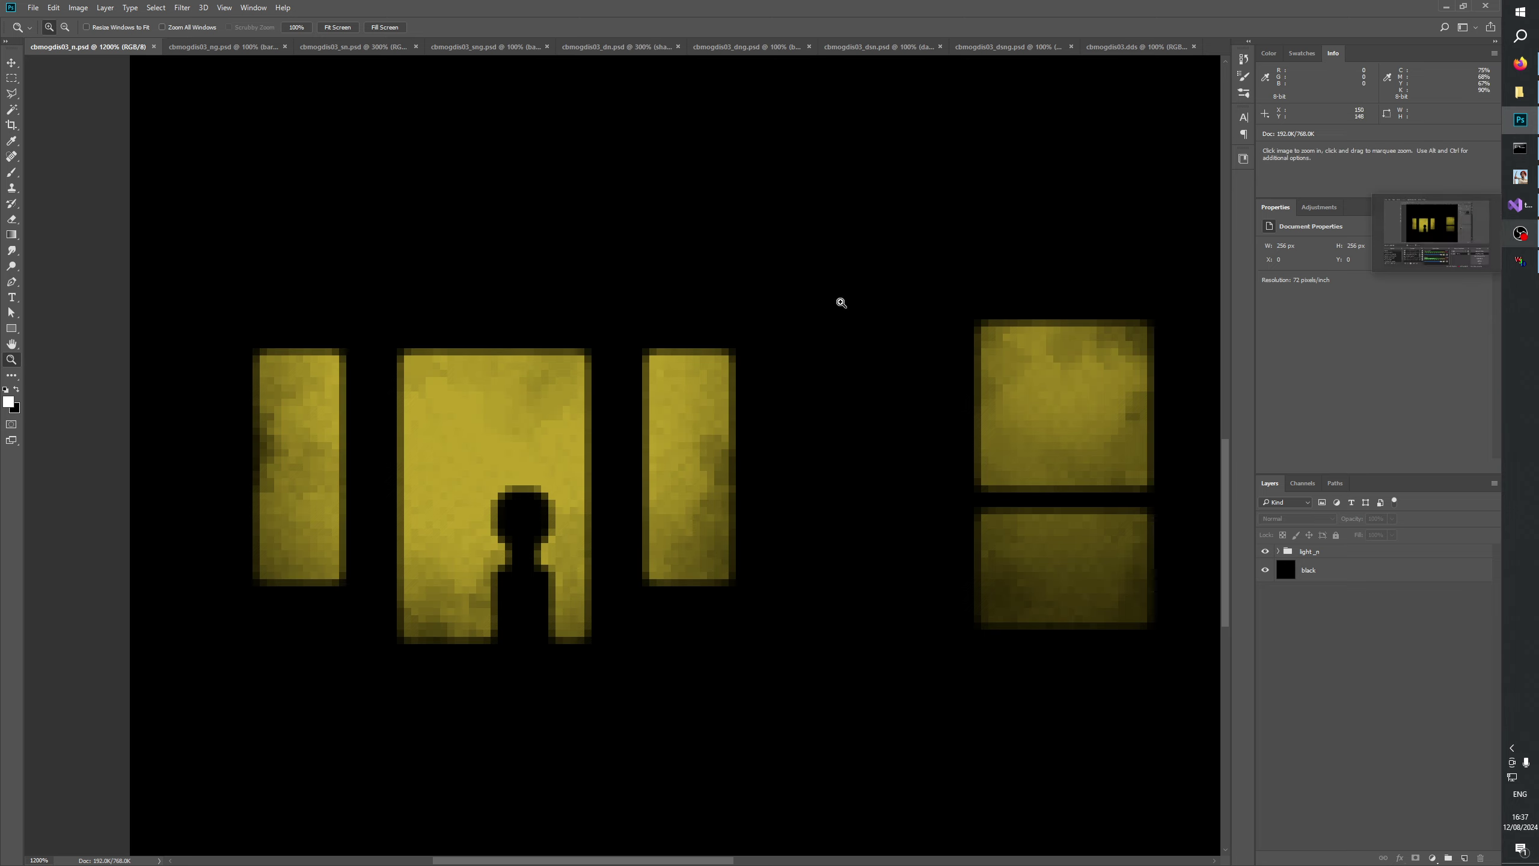
Close all open Photoshop documents and discard the unsaved changes in every remaining file.
right_click(479, 395)
left_click(515, 419)
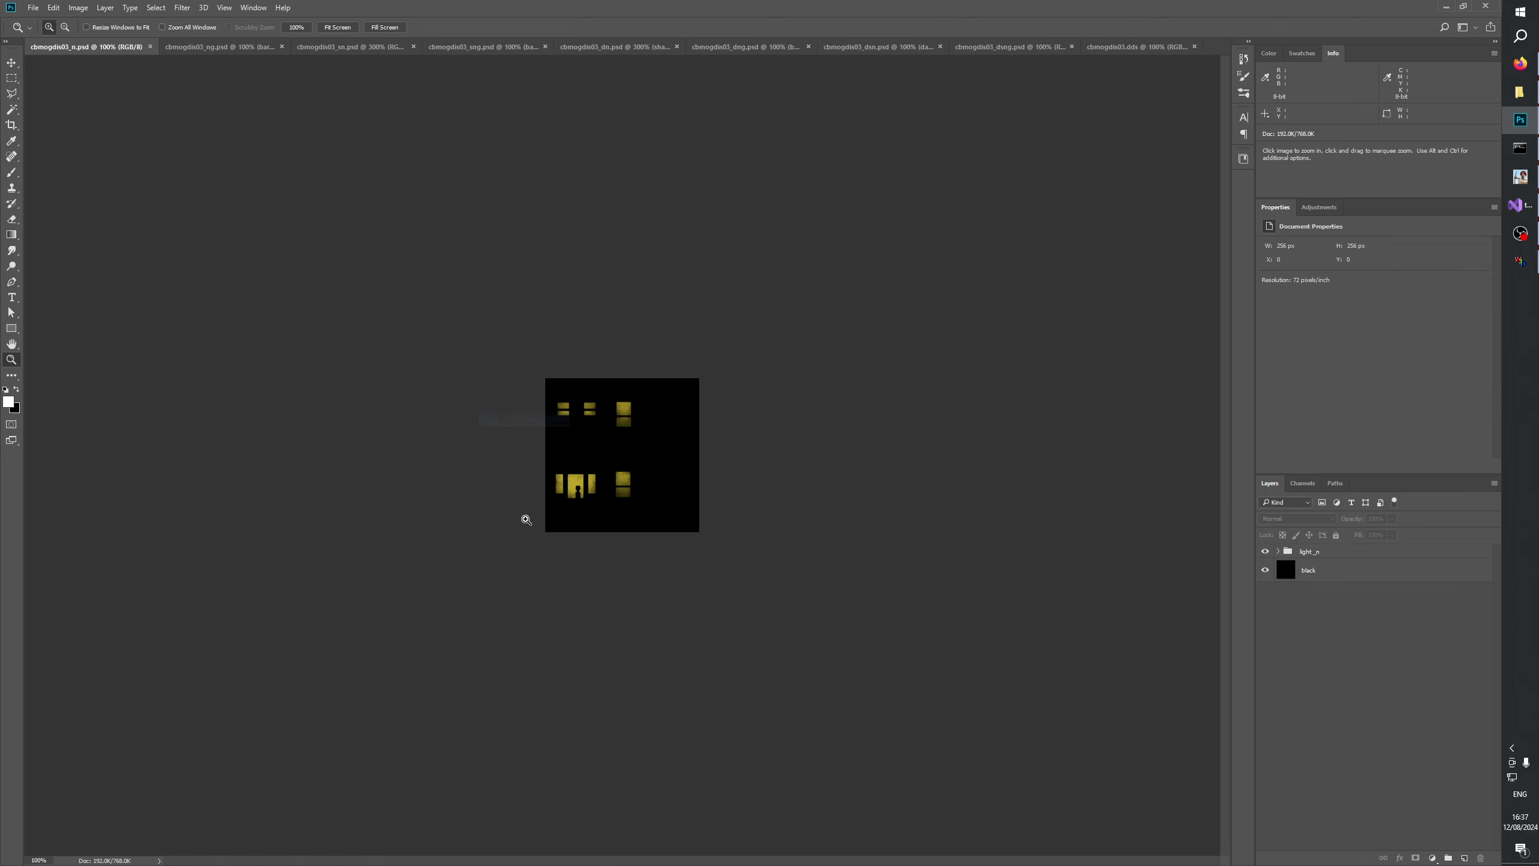
left_click(572, 494)
left_click(574, 476)
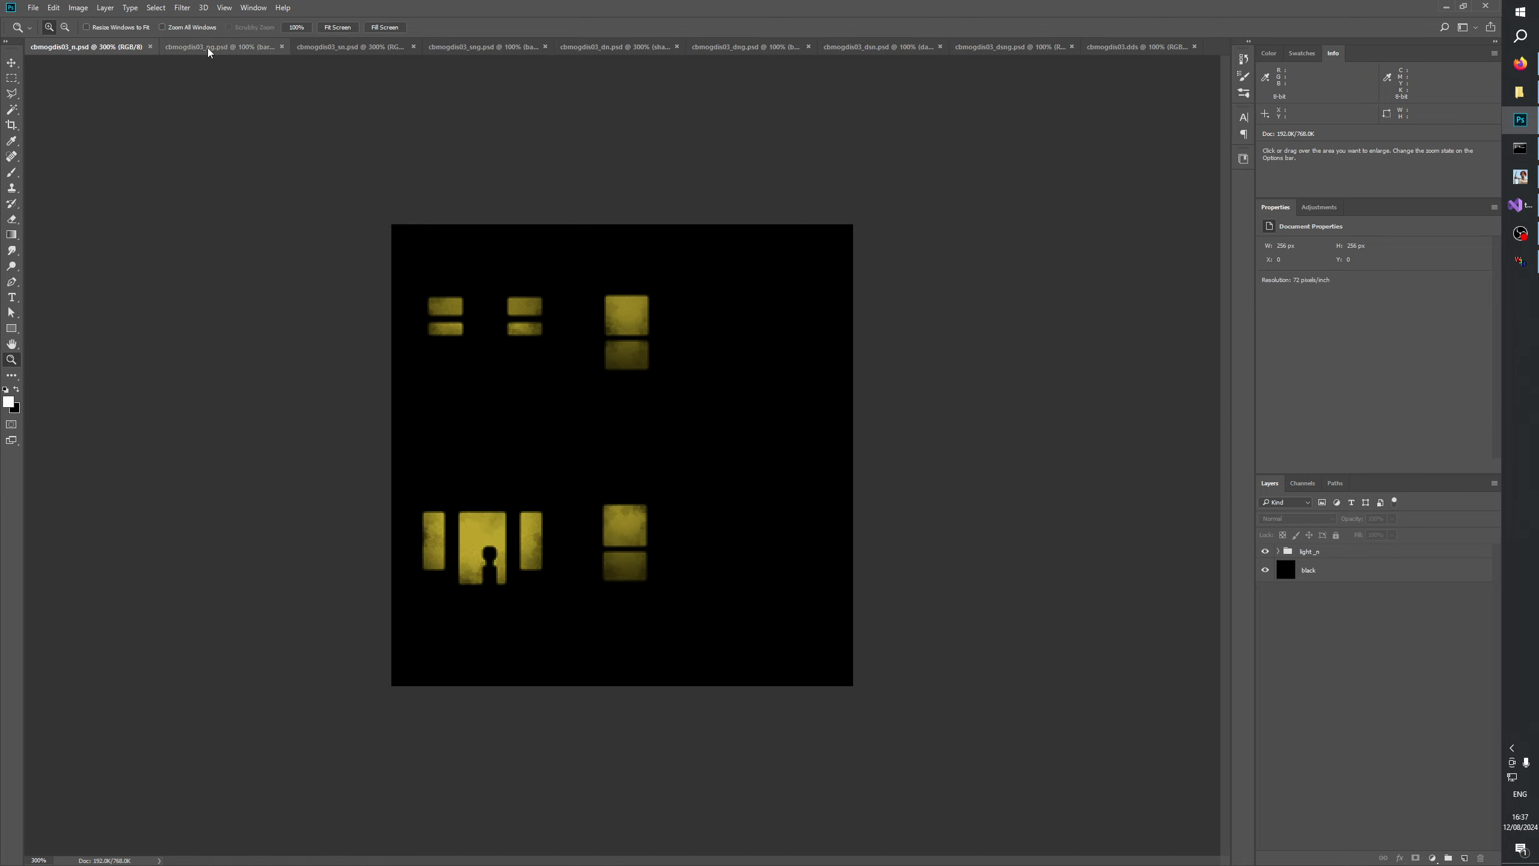
right_click(1219, 49)
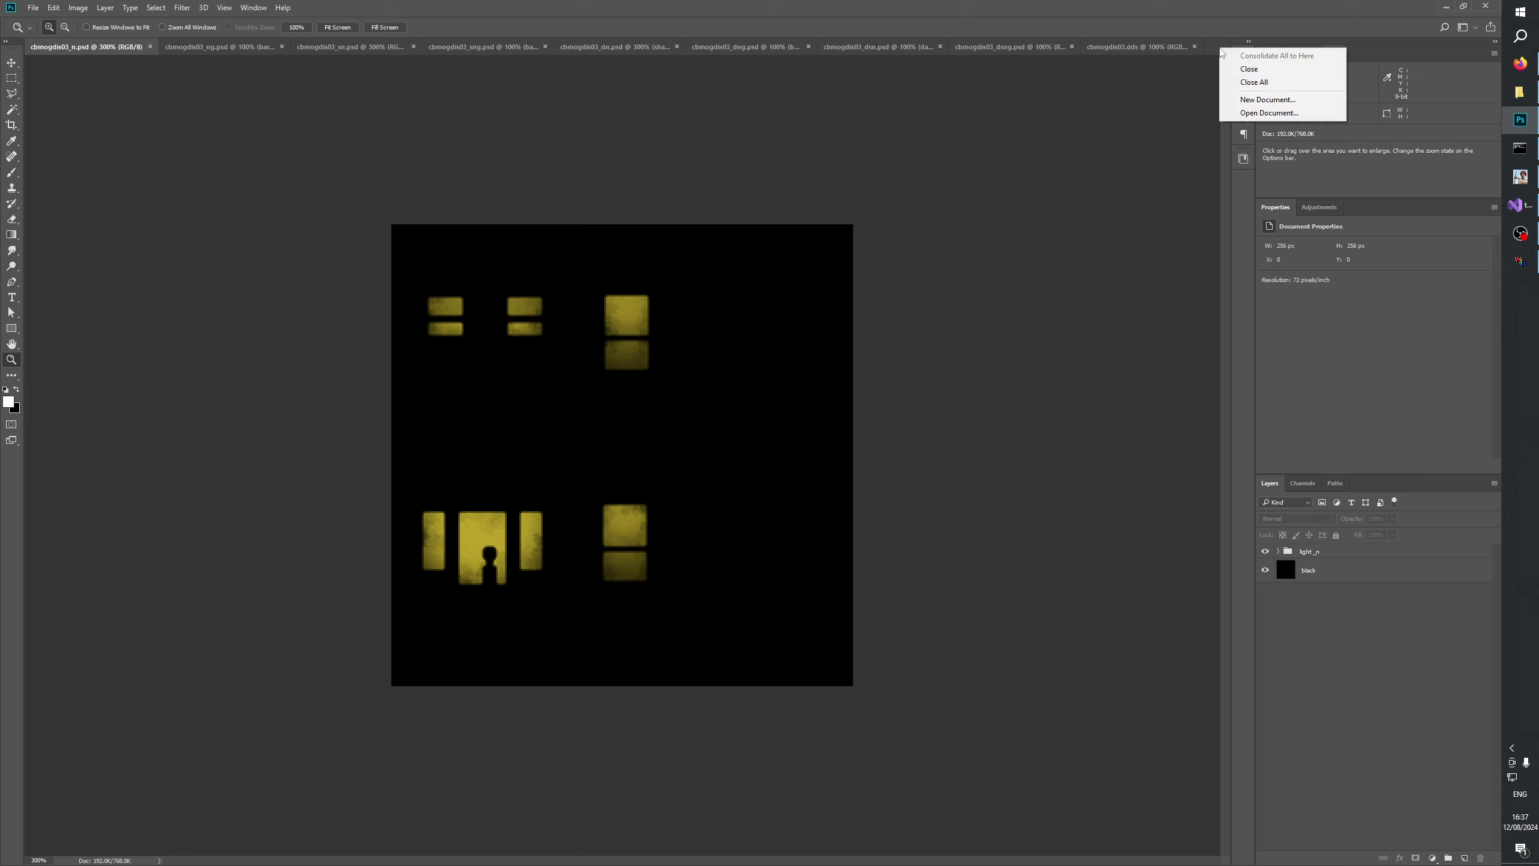
left_click(1254, 82)
left_click(753, 320)
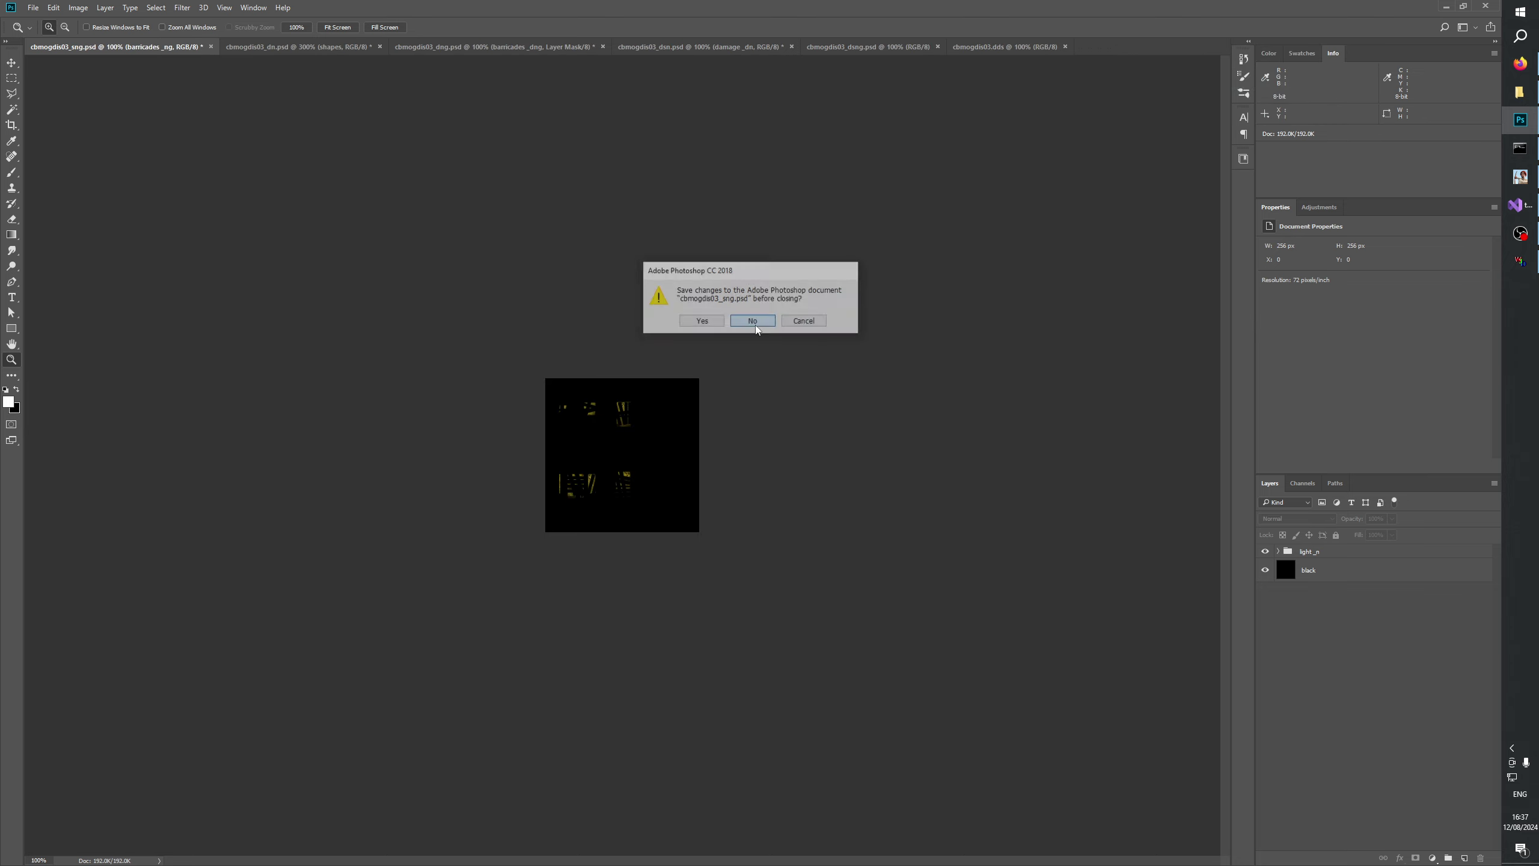
left_click(755, 326)
left_click(755, 326)
left_click(755, 326)
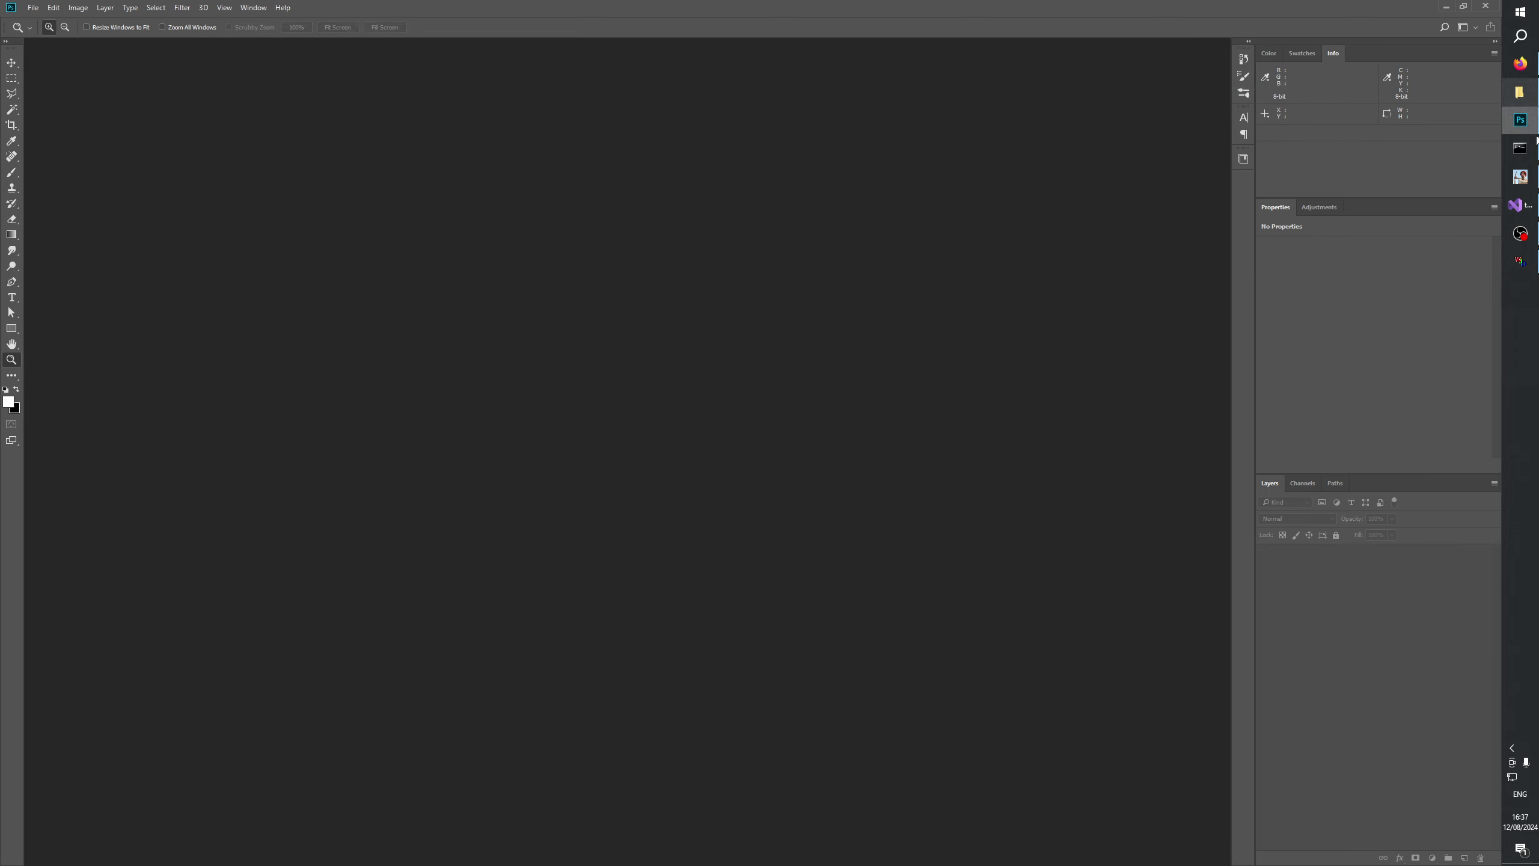
Switch to Git Extensions and open the GeneralsGamePatch repository.
left_click(1520, 92)
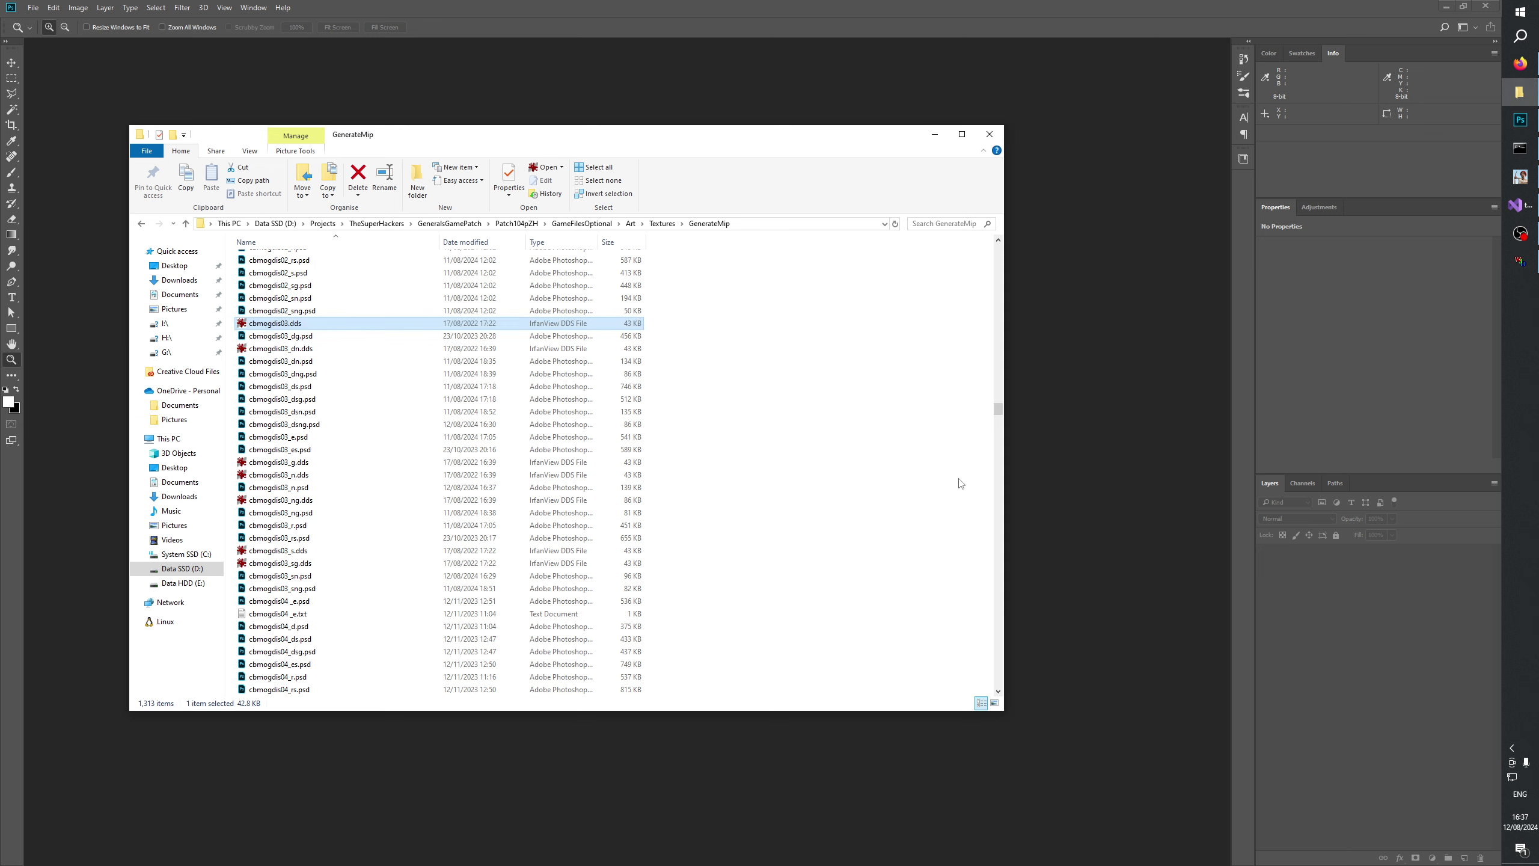
left_click(749, 458)
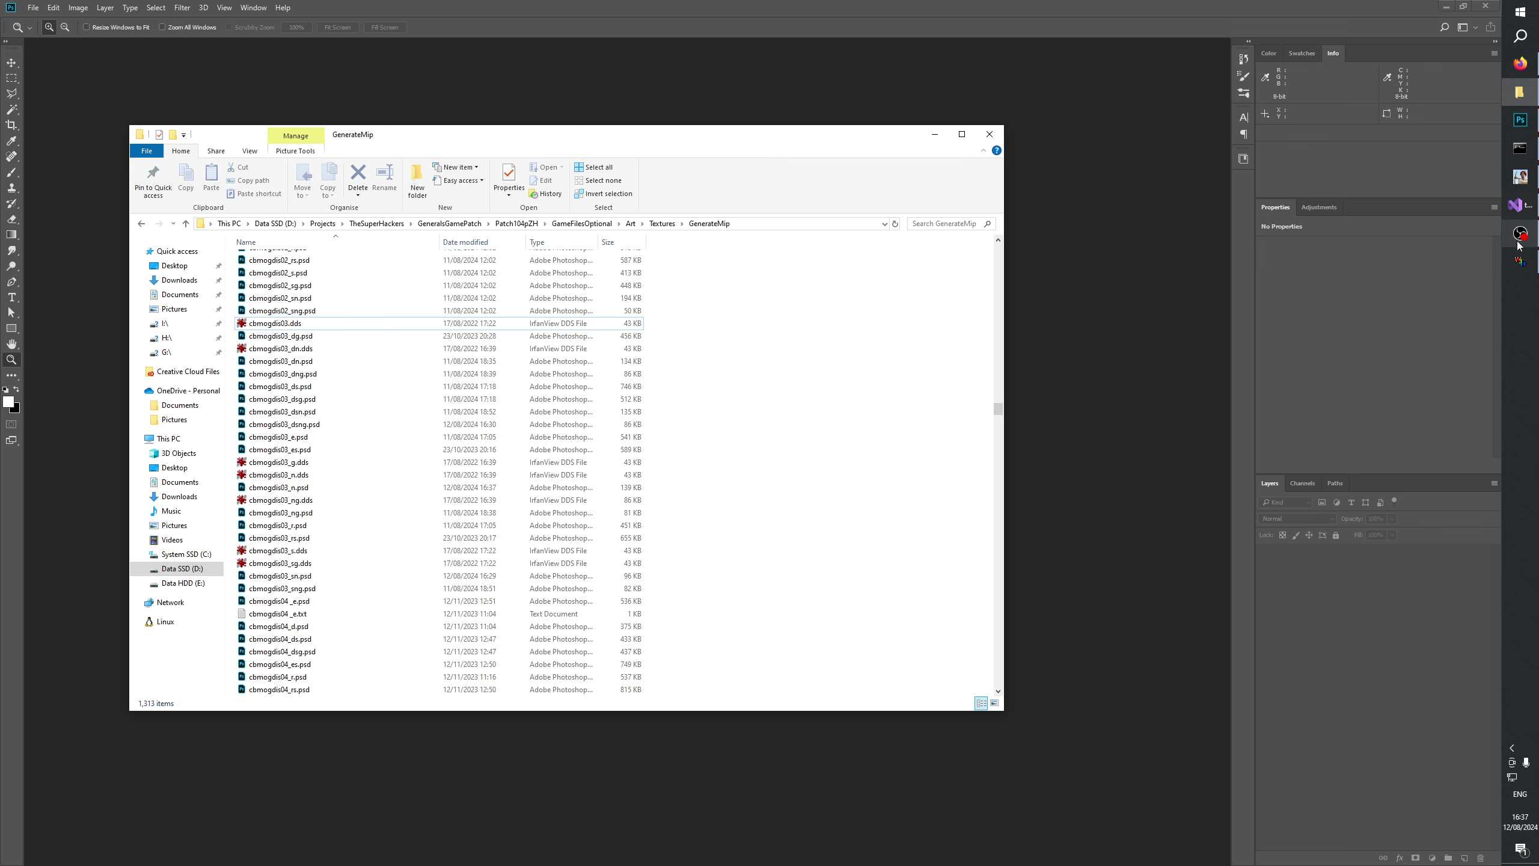
left_click(1533, 15)
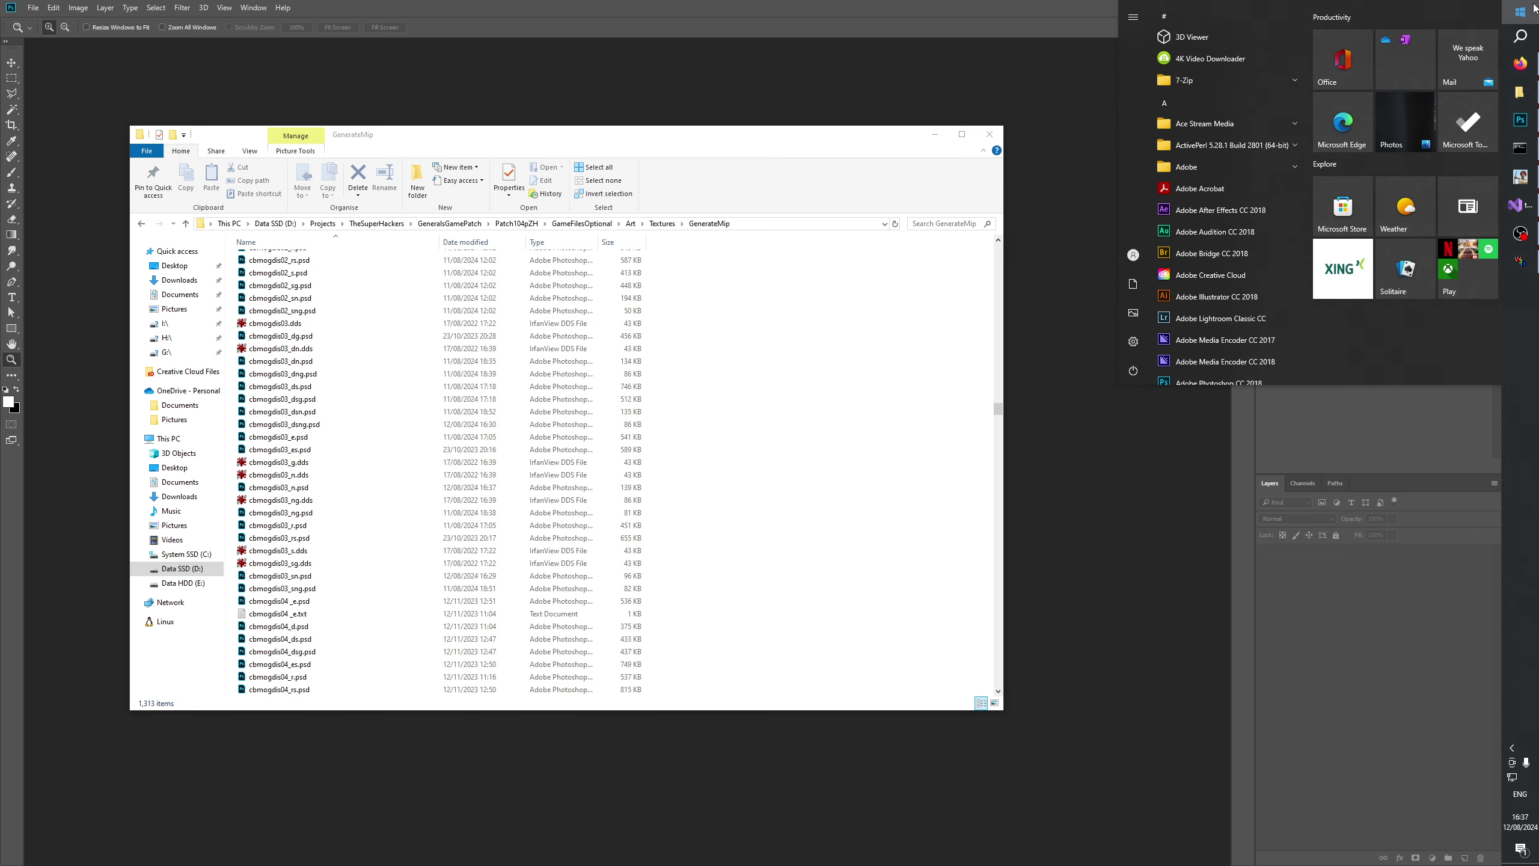
type("3d")
left_click(1534, 8)
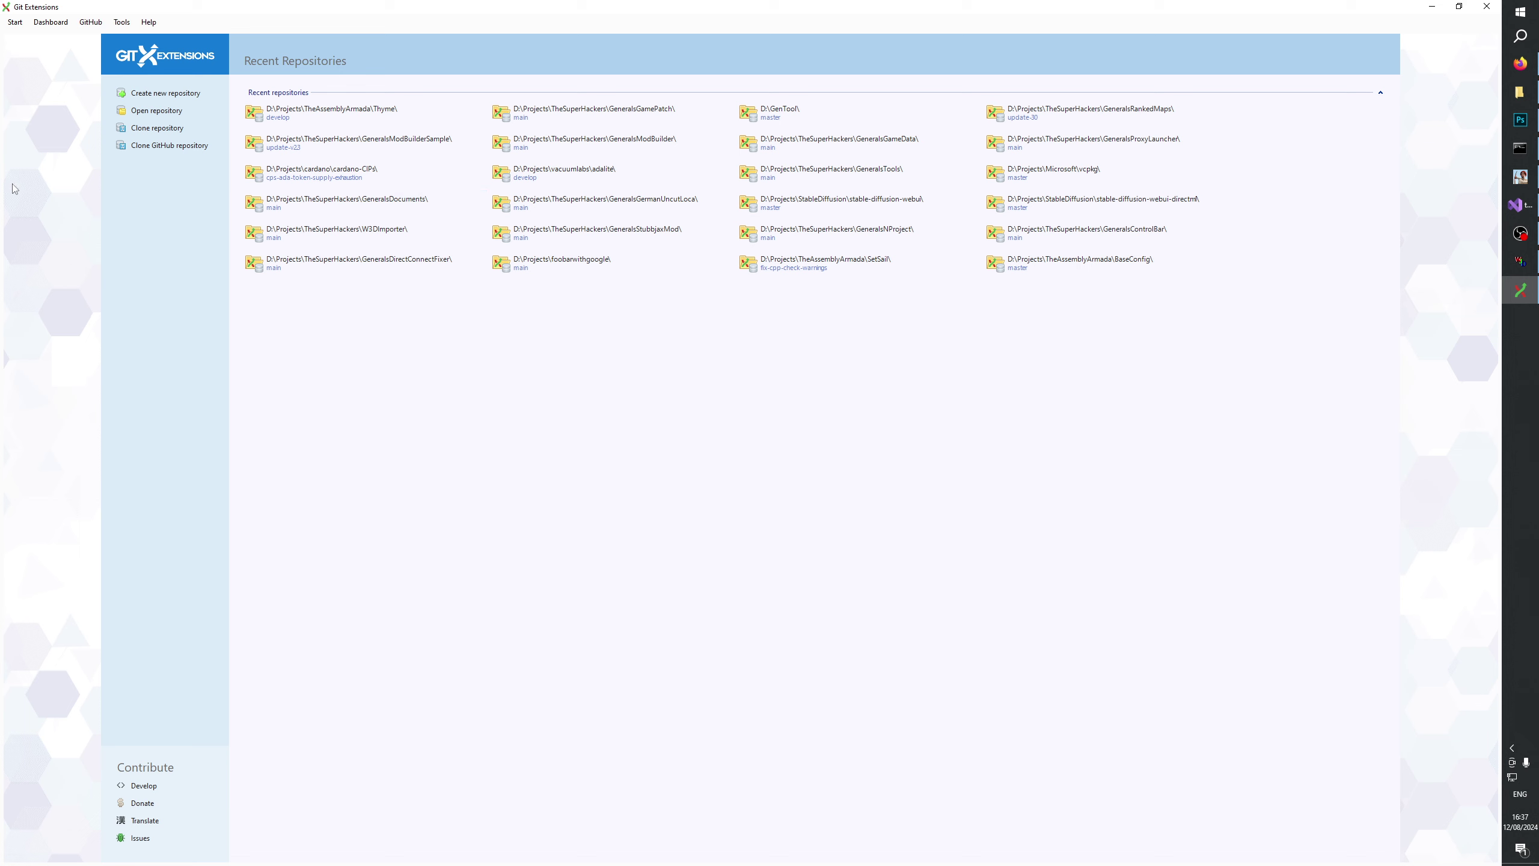
left_click(347, 110)
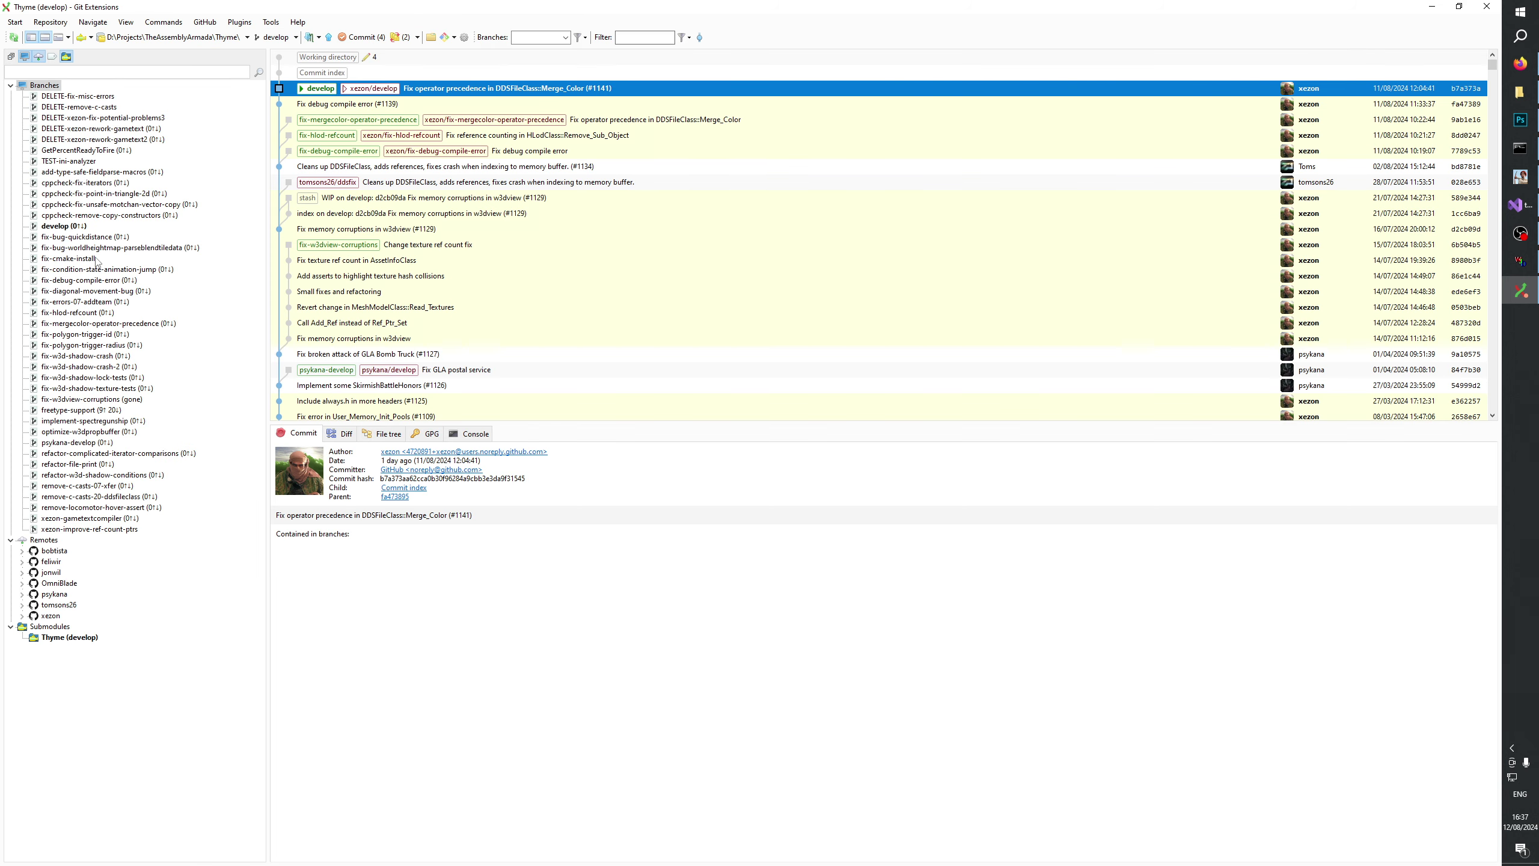
left_click(206, 37)
left_click(102, 203)
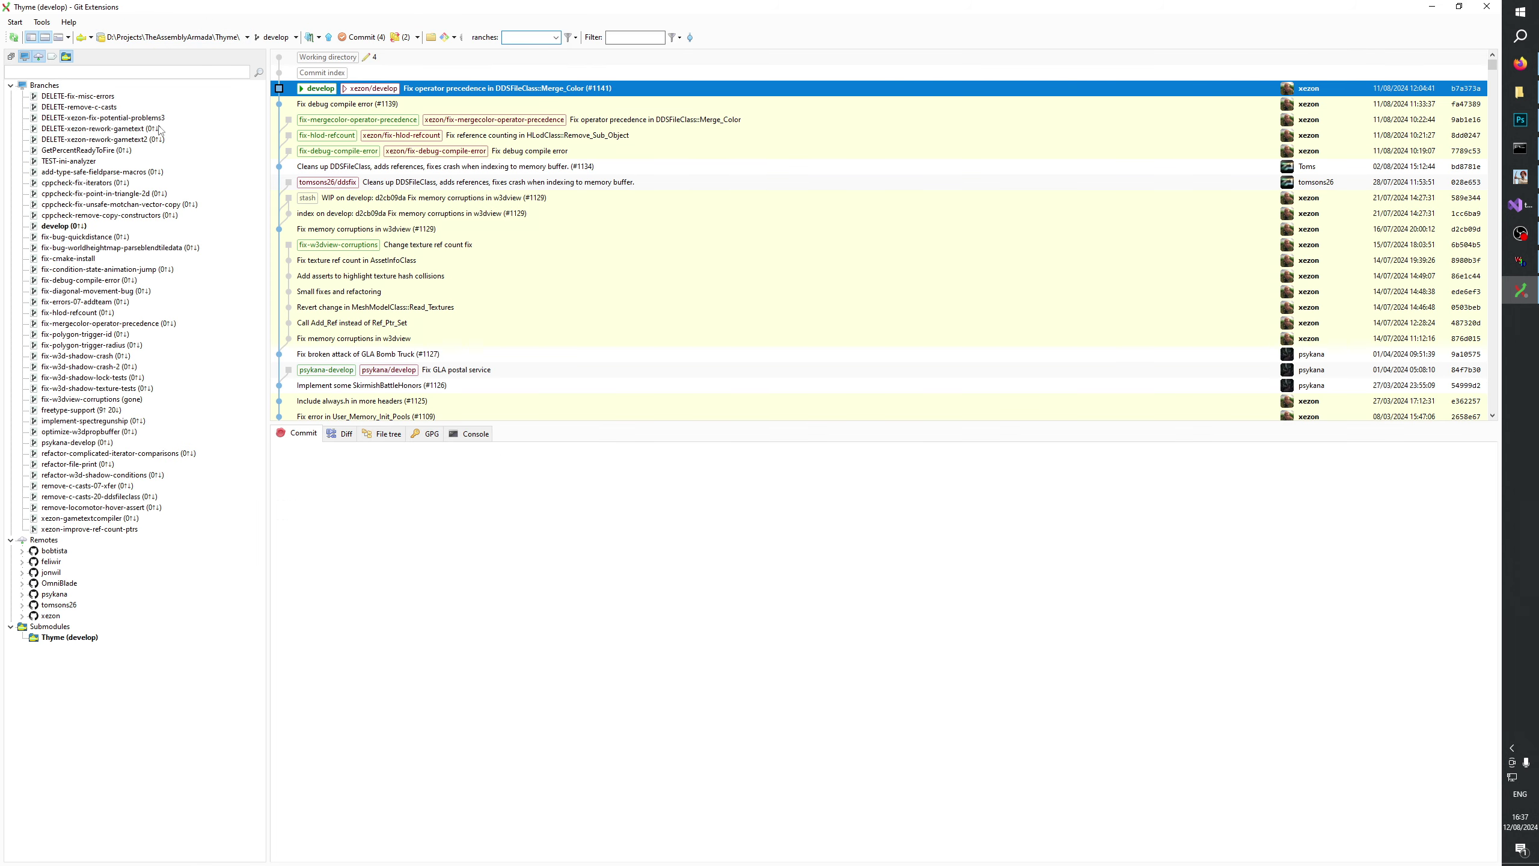
Create and check out a new branch named texture-cbmogdis03 from main.
scroll(94, 458, "down", 10)
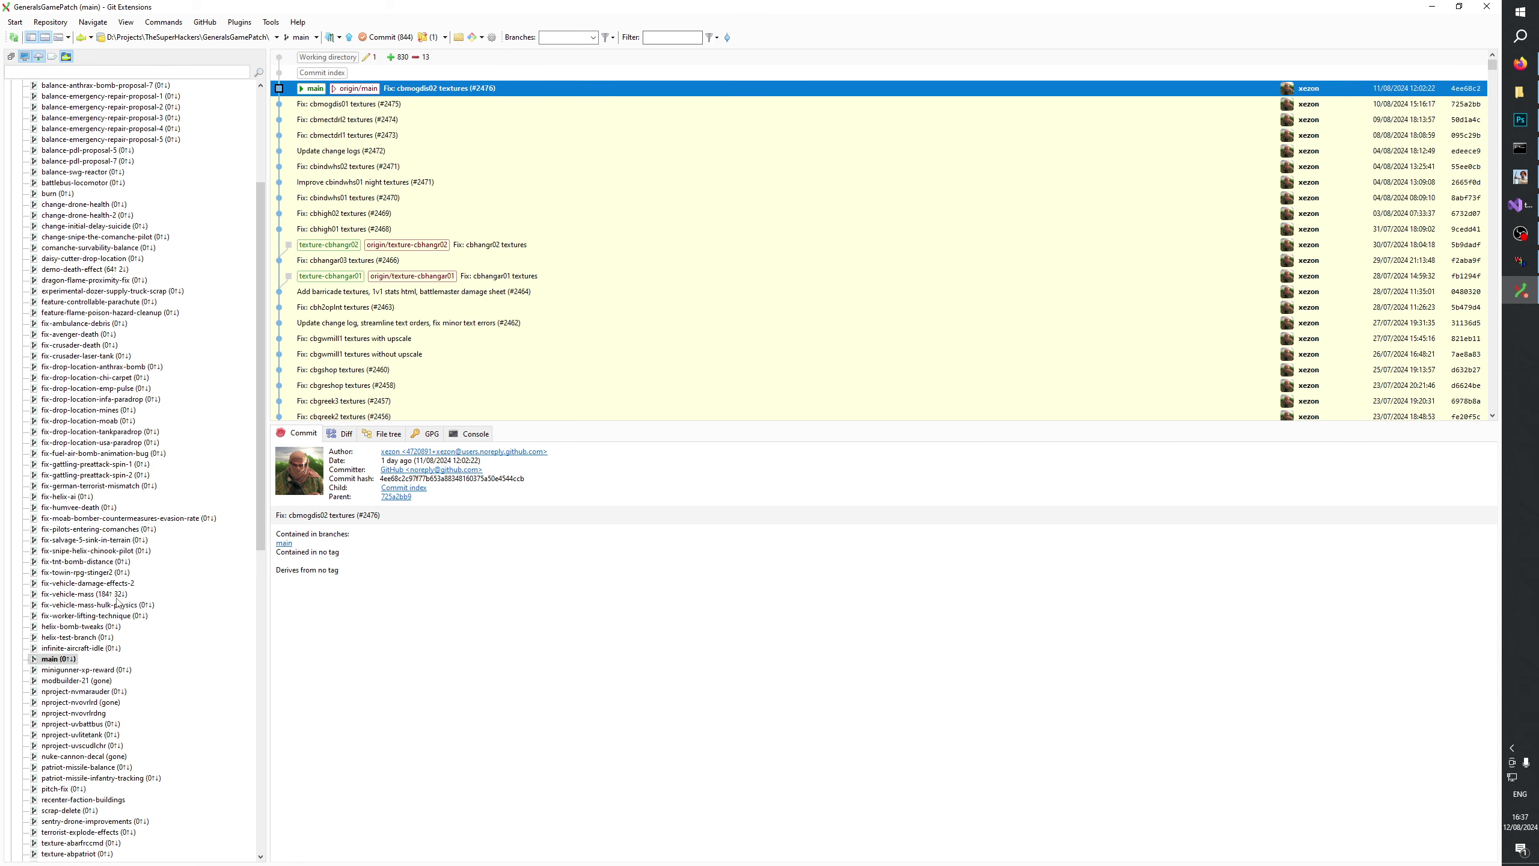
right_click(65, 531)
left_click(100, 555)
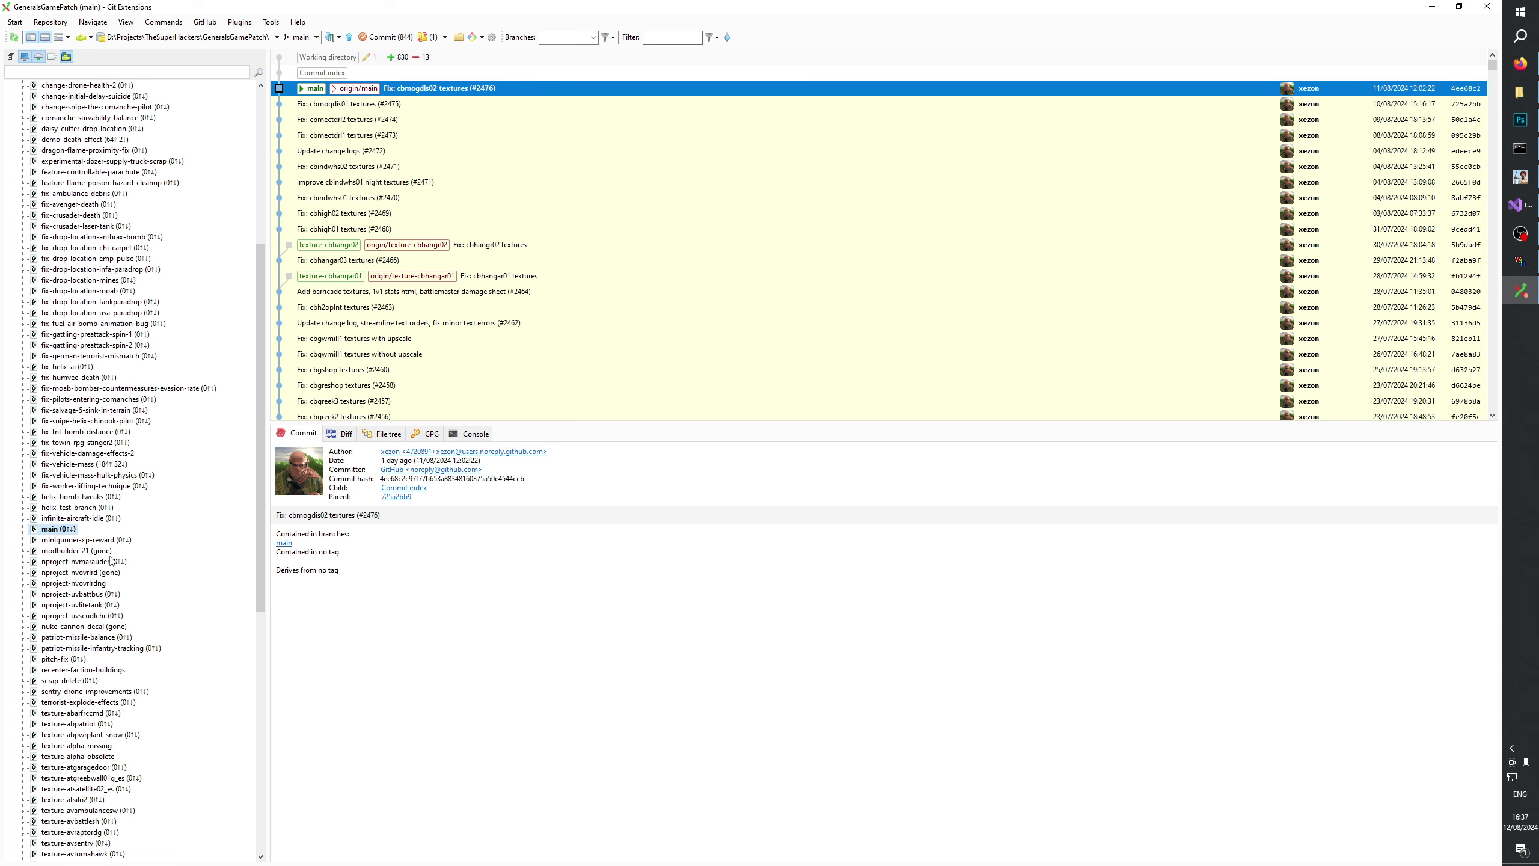
type("texture-cbmogdis03")
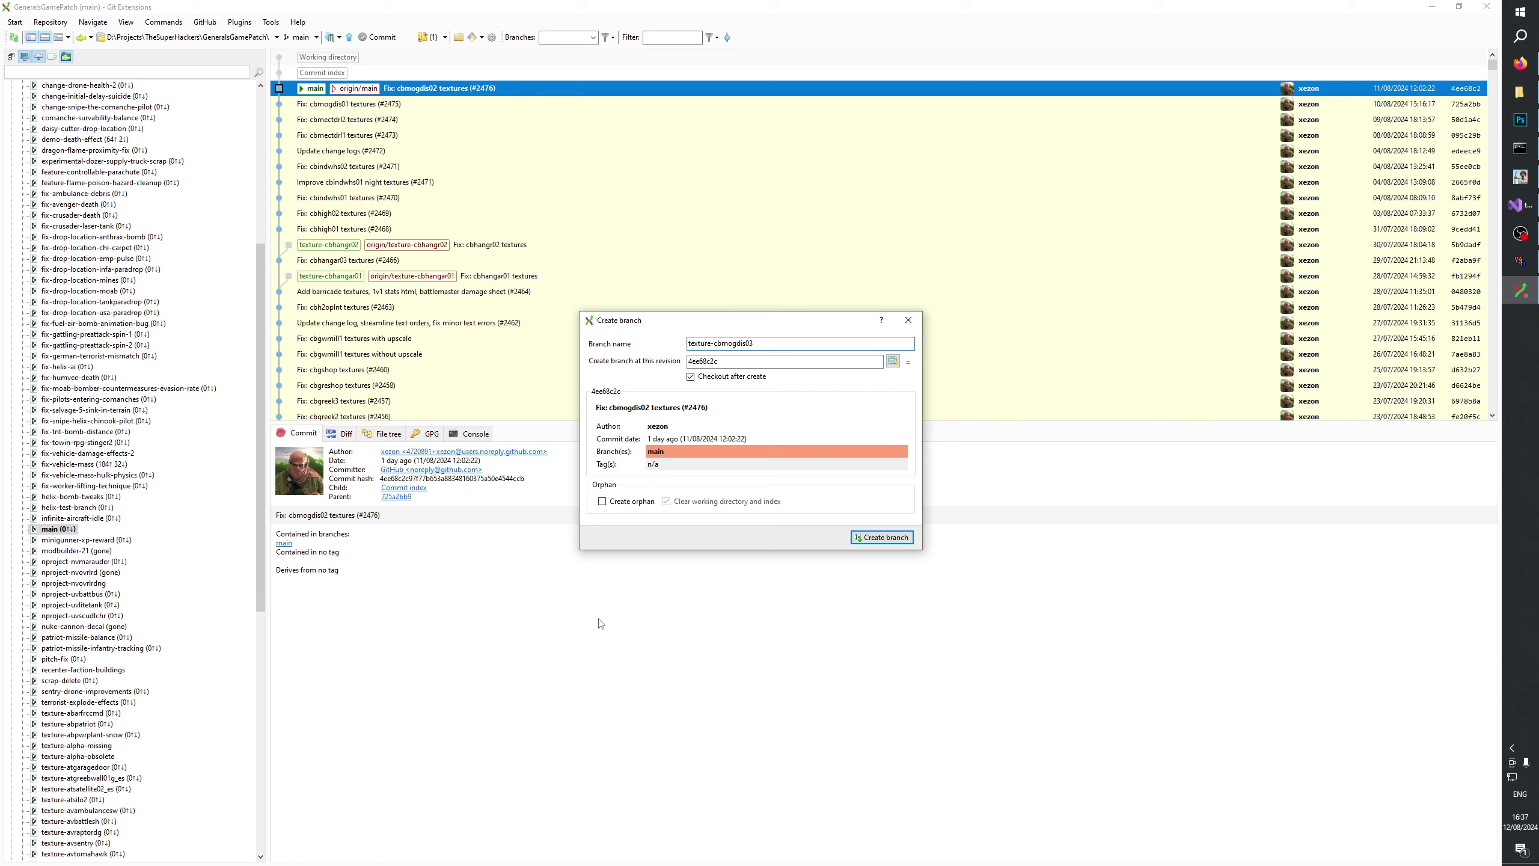
left_click(886, 537)
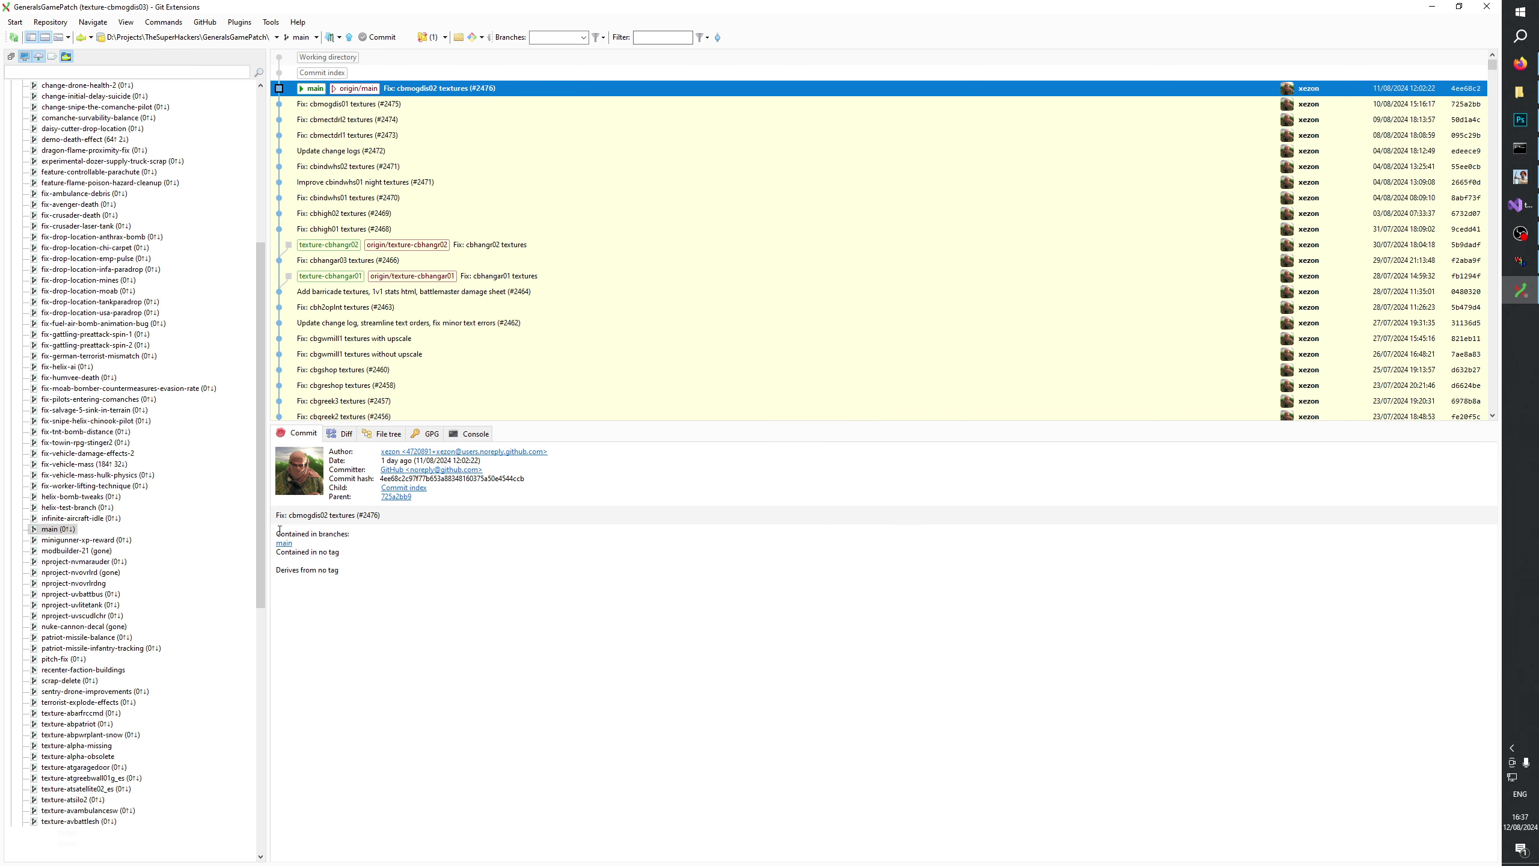
scroll(90, 600, "down", 9)
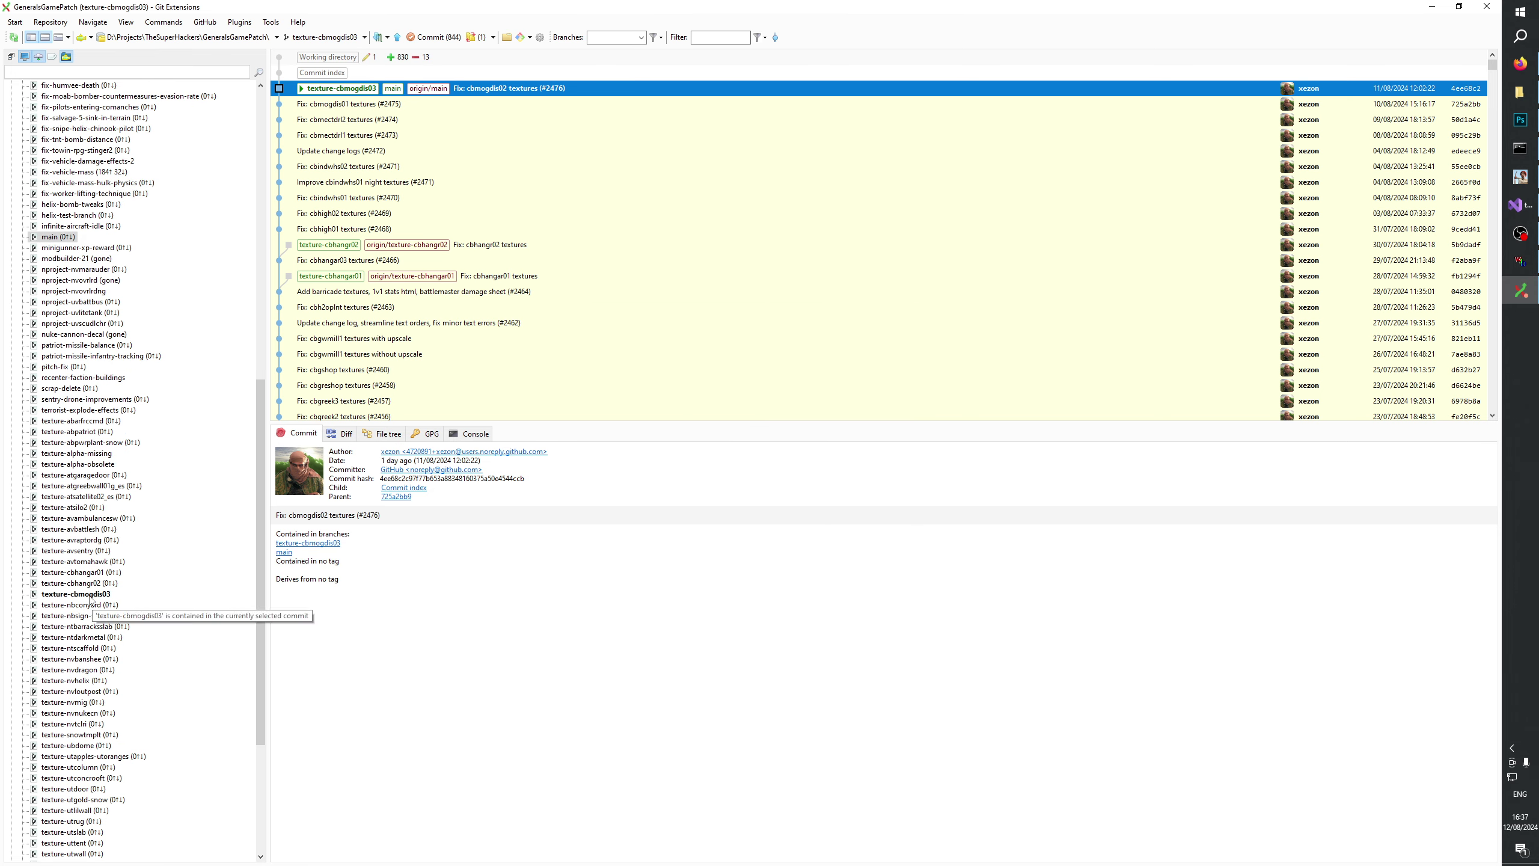
Start a commit and stage all cbmogdis03 PSD files in GenerateMip, from cbmogdis03_dg.psd through cbmogdis03_sng.psd.
left_click(431, 37)
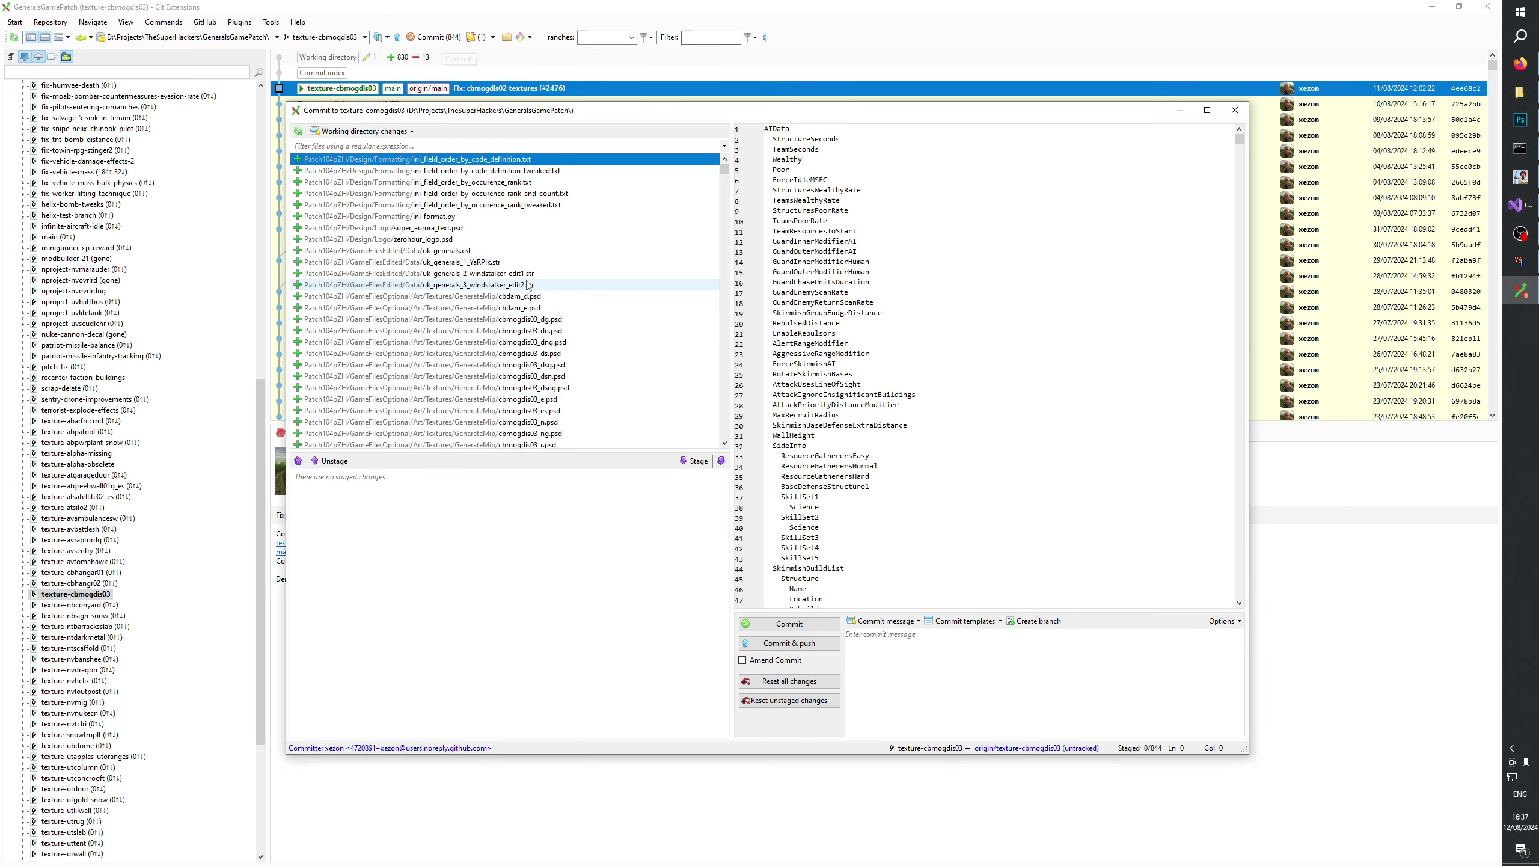
left_click(593, 317)
scroll(607, 336, "down", 3)
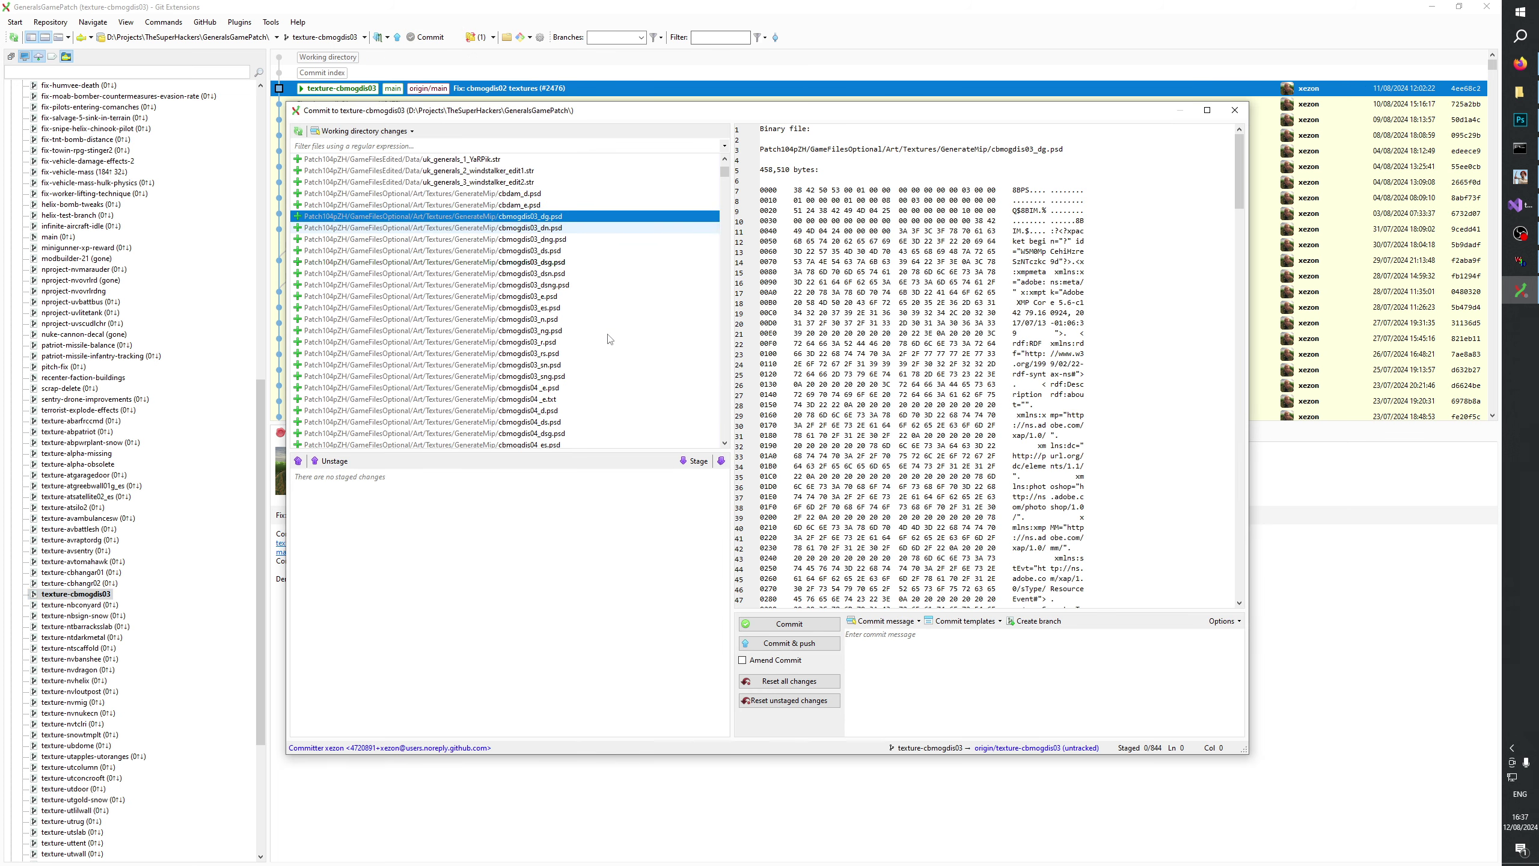
left_click(612, 376, "shift")
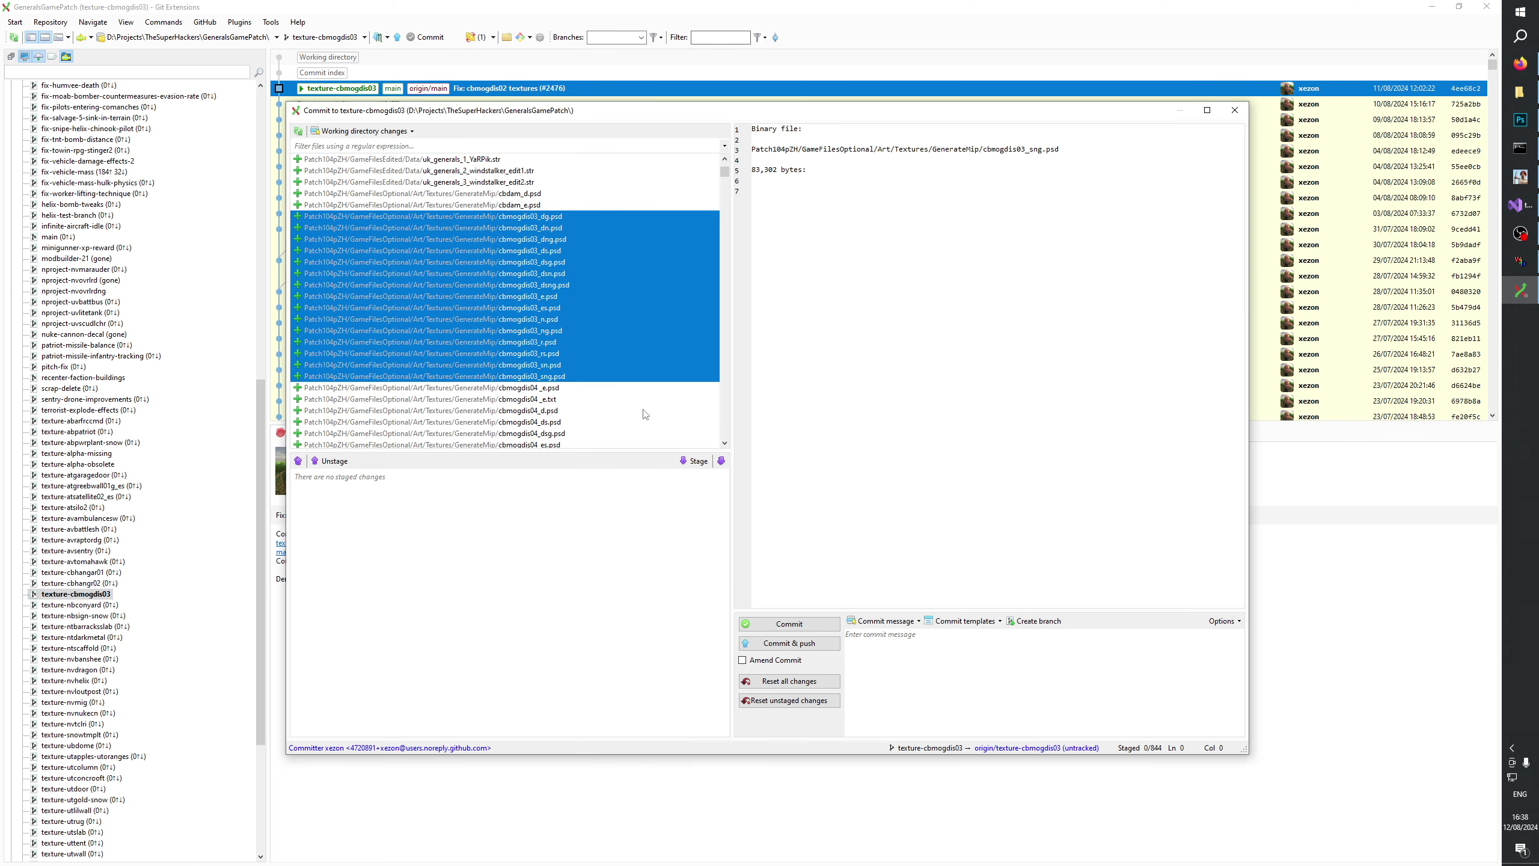
left_click(697, 460)
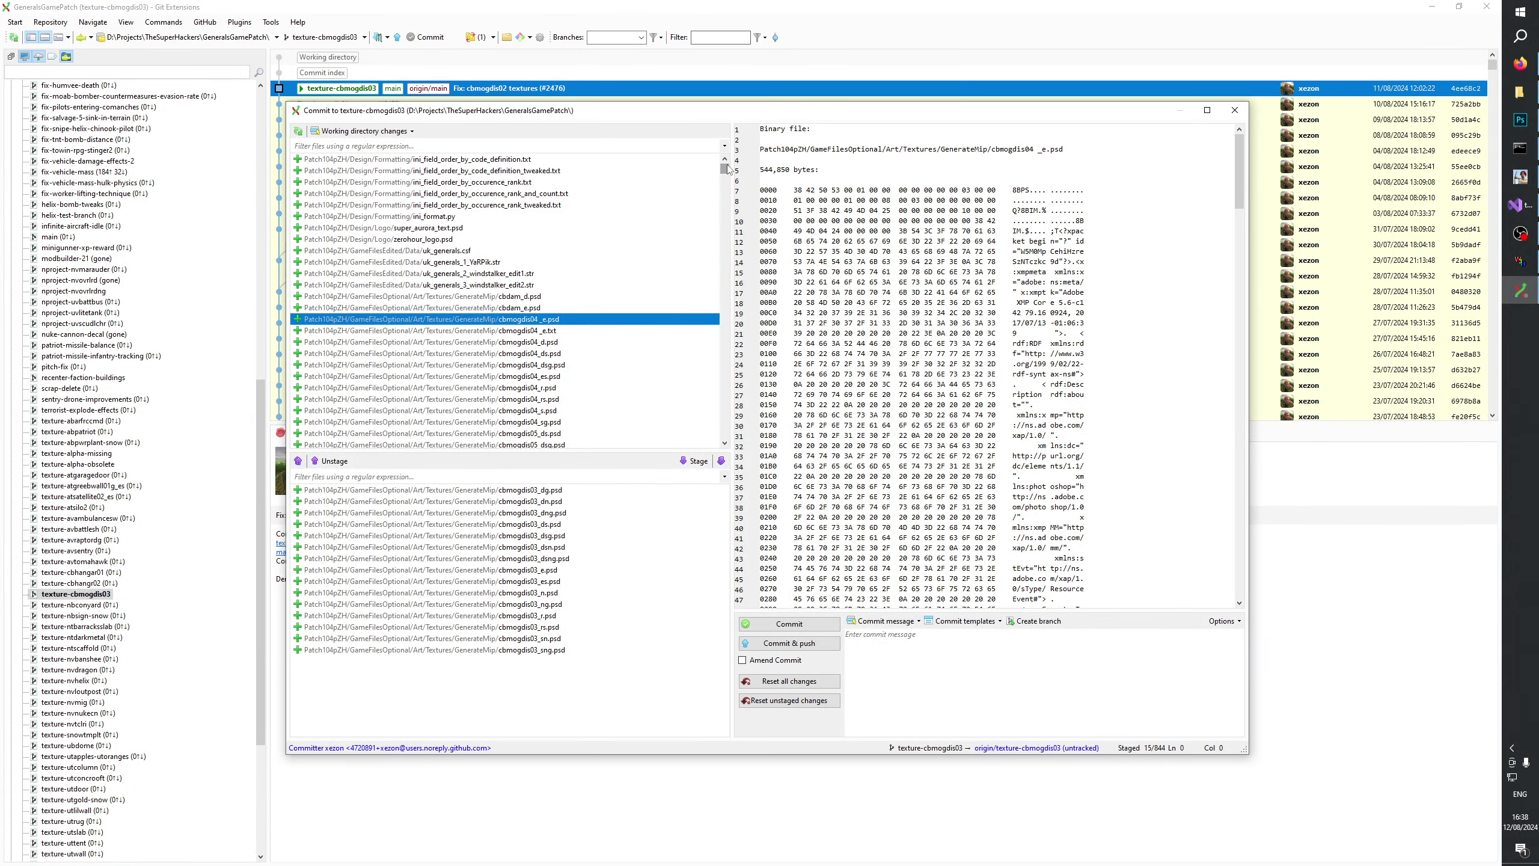
Stage cbmogdis03_d.dds from the RemoveAlphaChannel textures folder.
left_click_drag(727, 169, 747, 448)
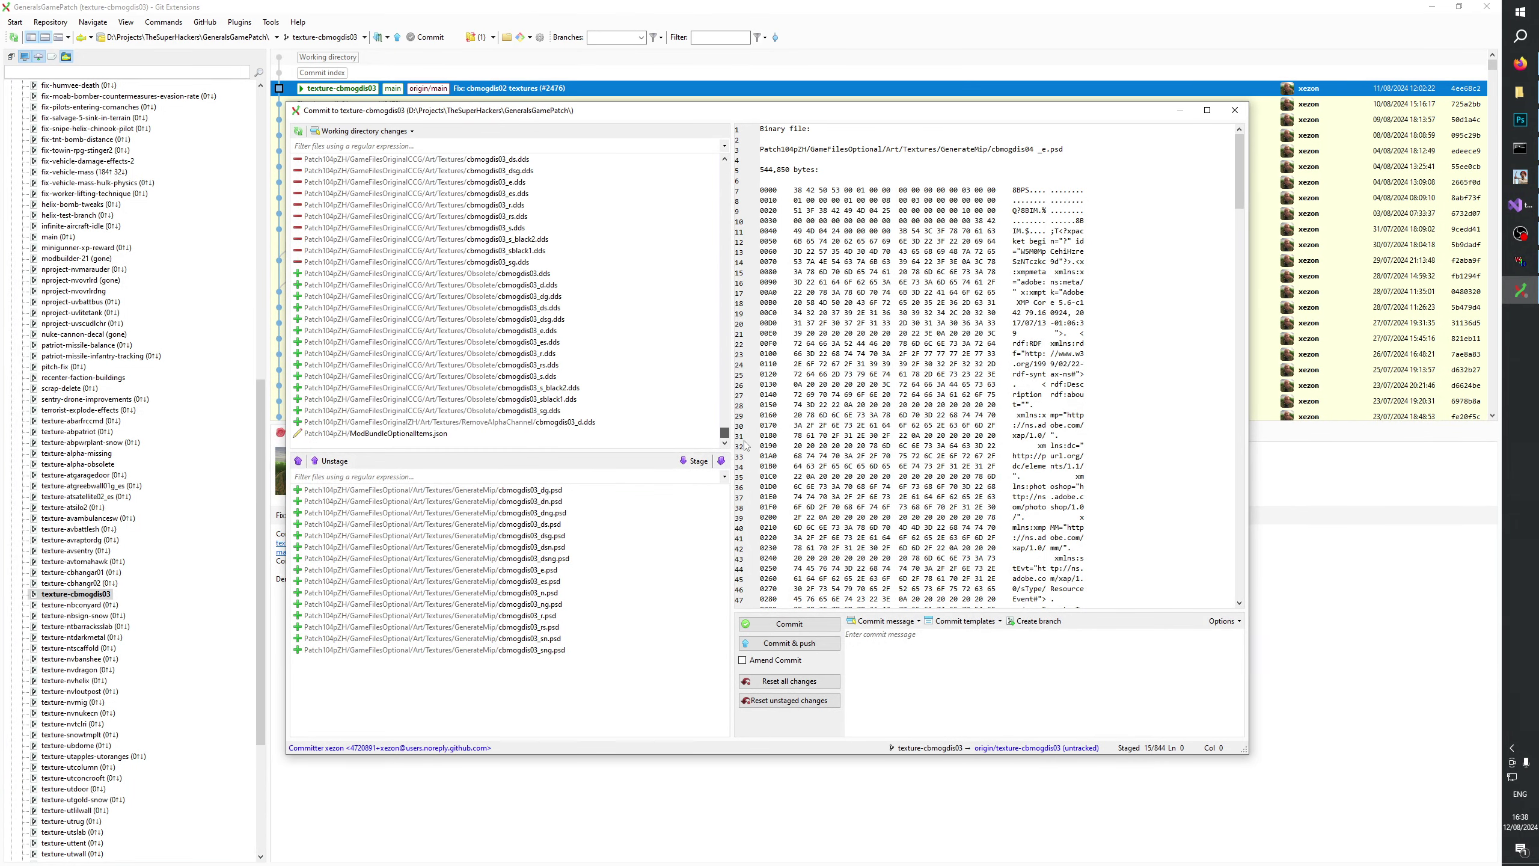
left_click(582, 423)
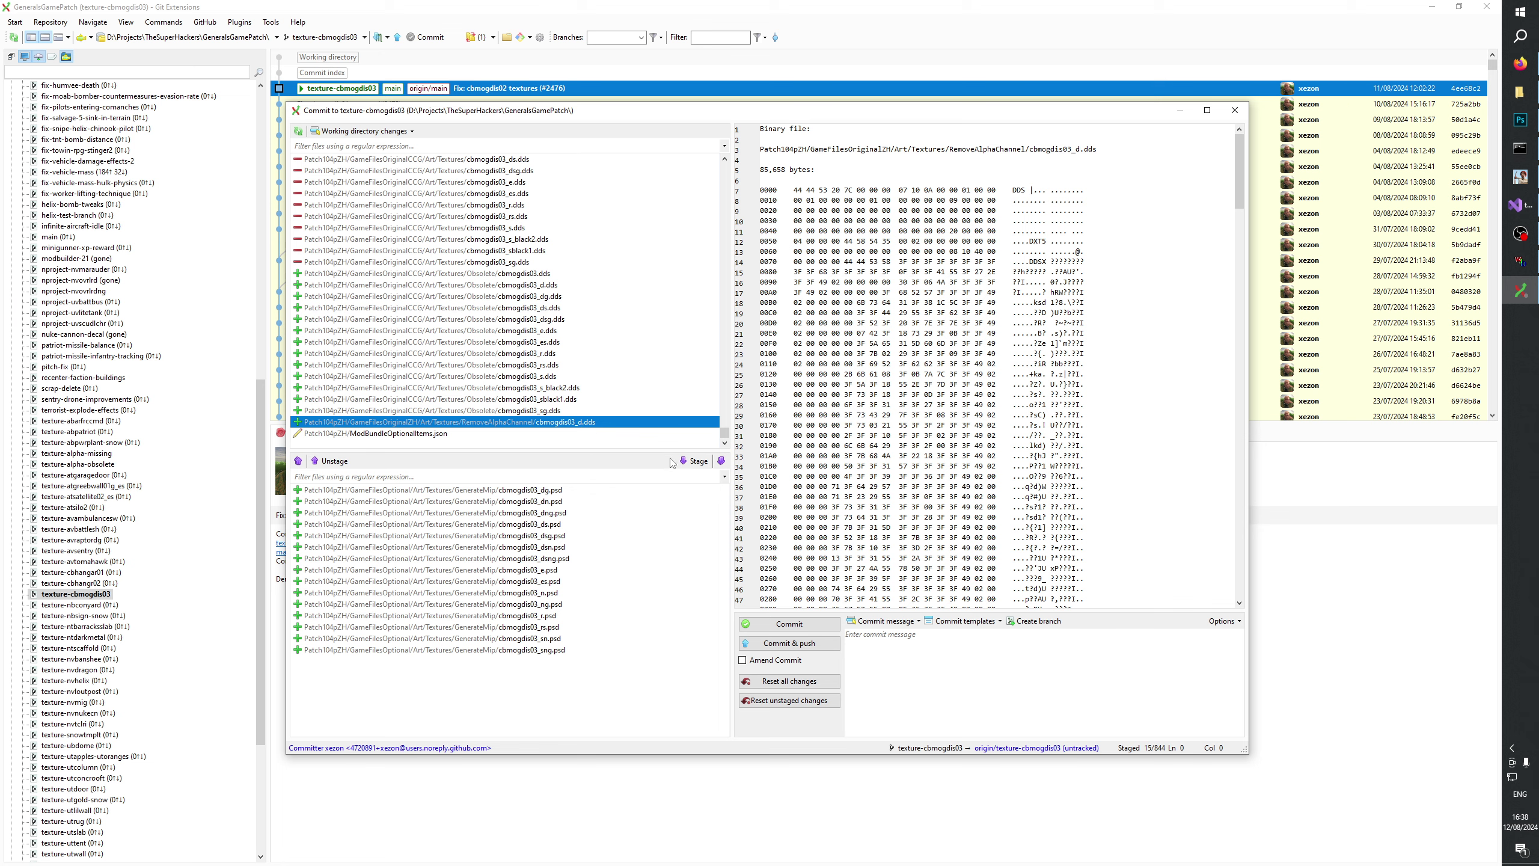
left_click(694, 462)
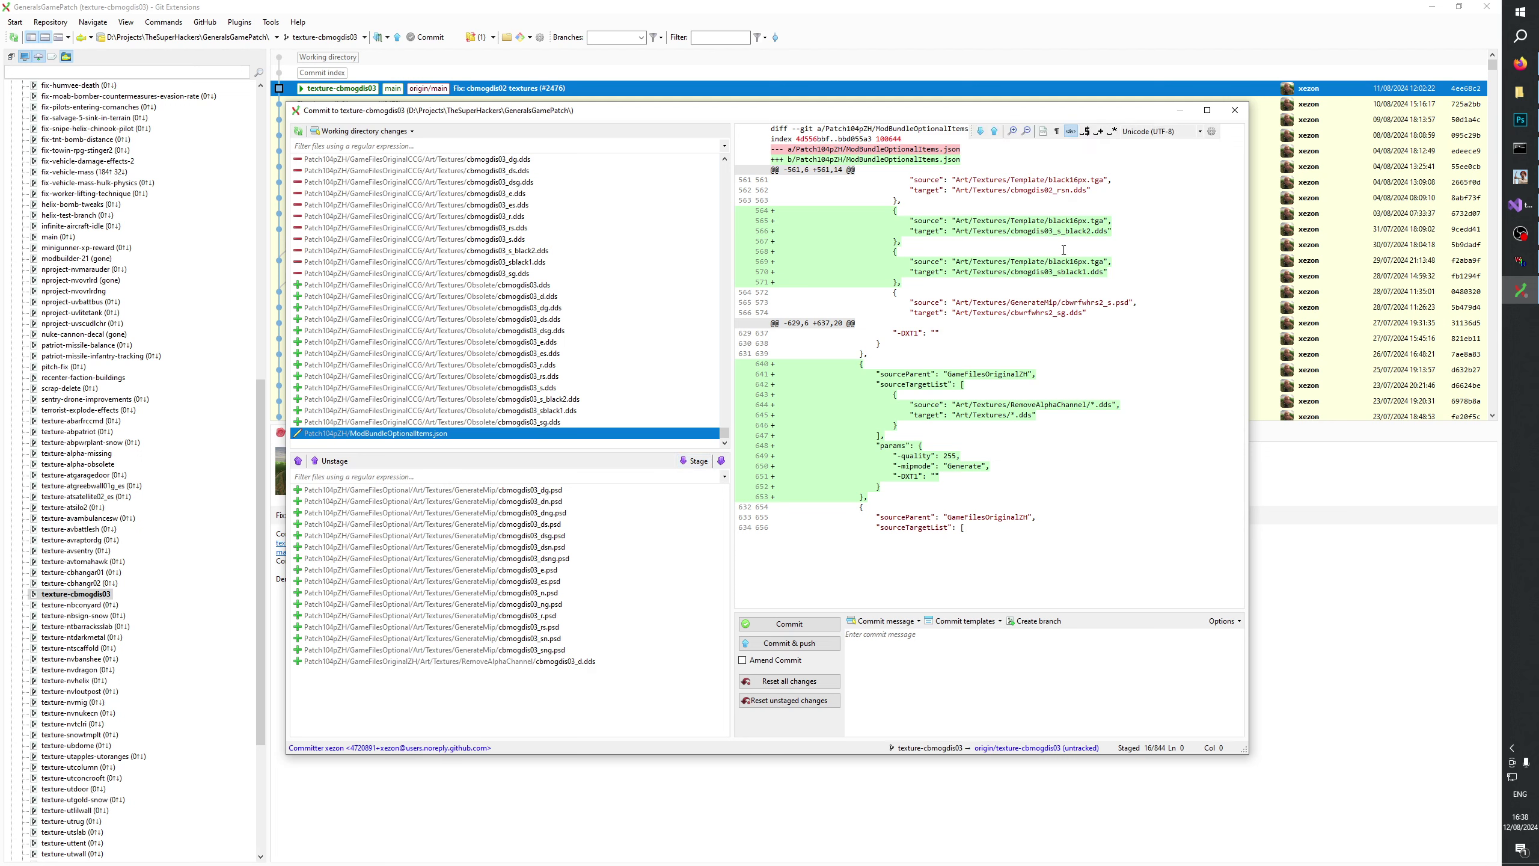
Stage the cbmogdis03 DDS files moved from the original CCG textures to the Obsolete folder, together with ModBundleOptionalItems.json.
left_click(528, 284)
left_click(533, 421, "shift")
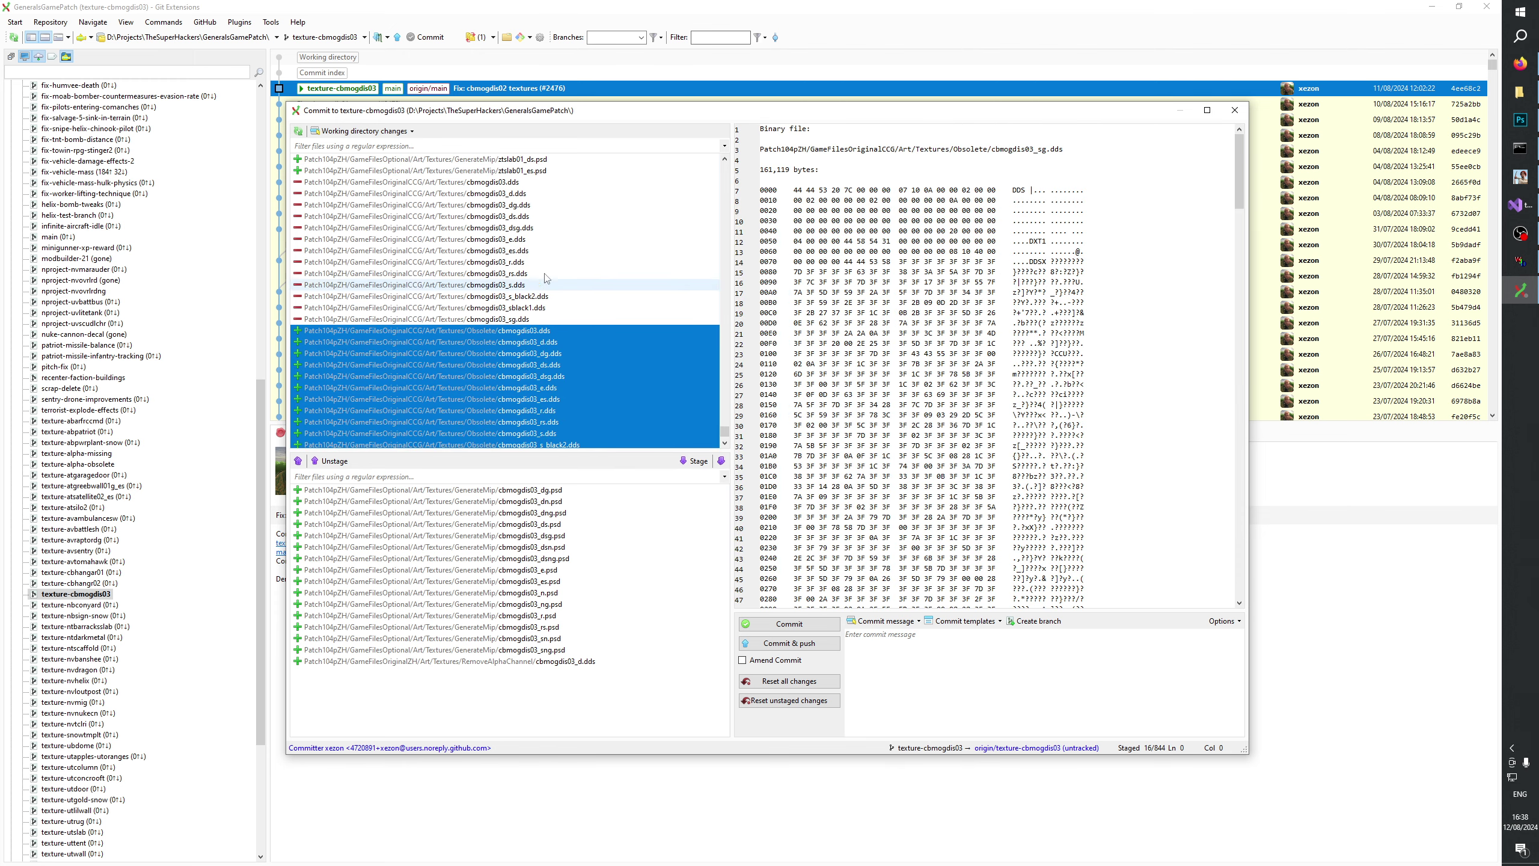
left_click(570, 171)
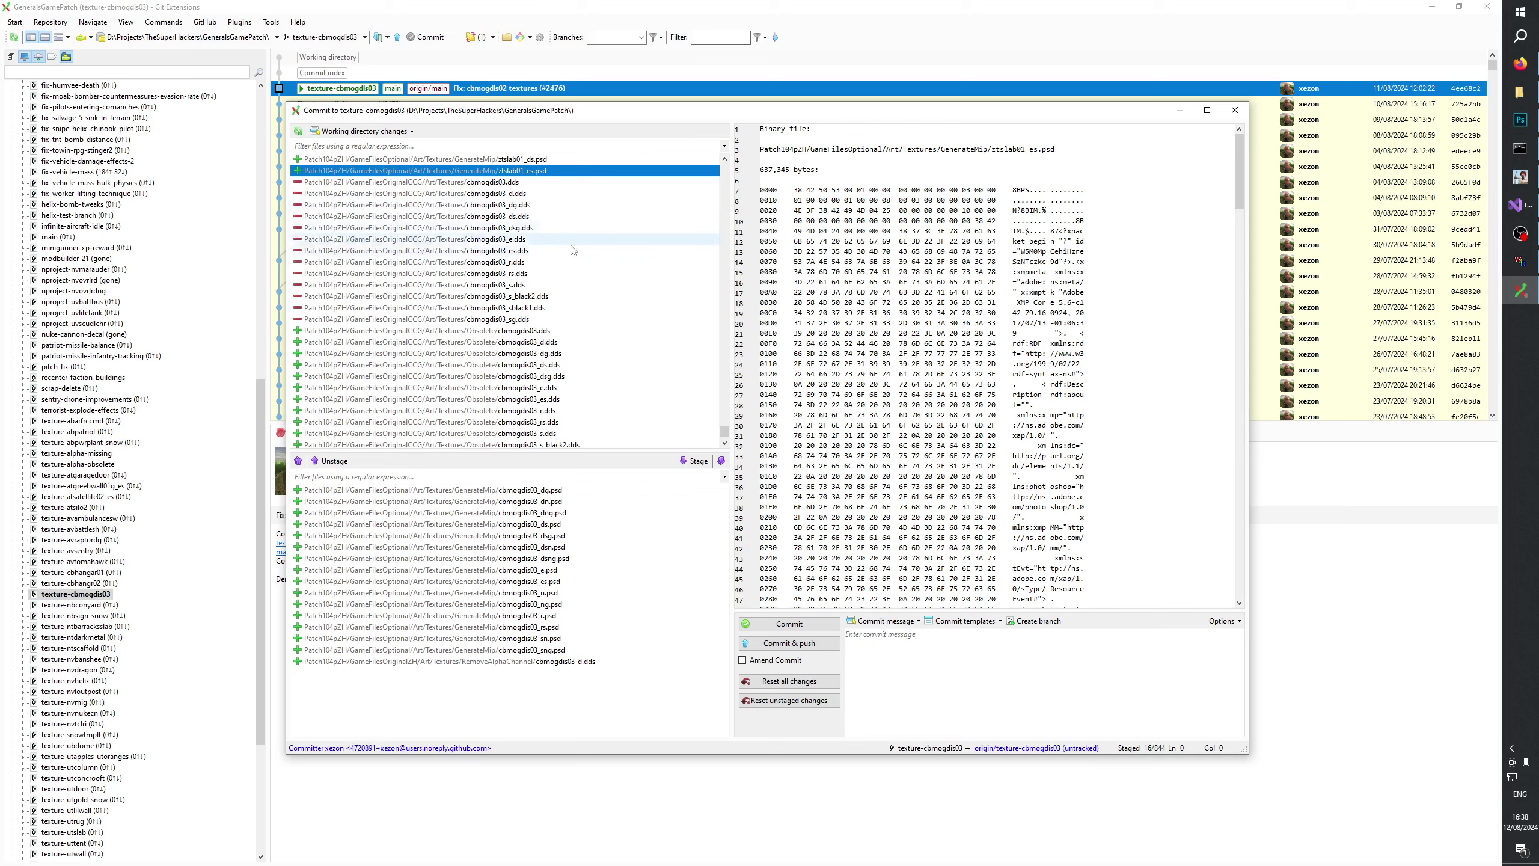
left_click(516, 183)
left_click(611, 419, "shift")
scroll(630, 394, "up", 3)
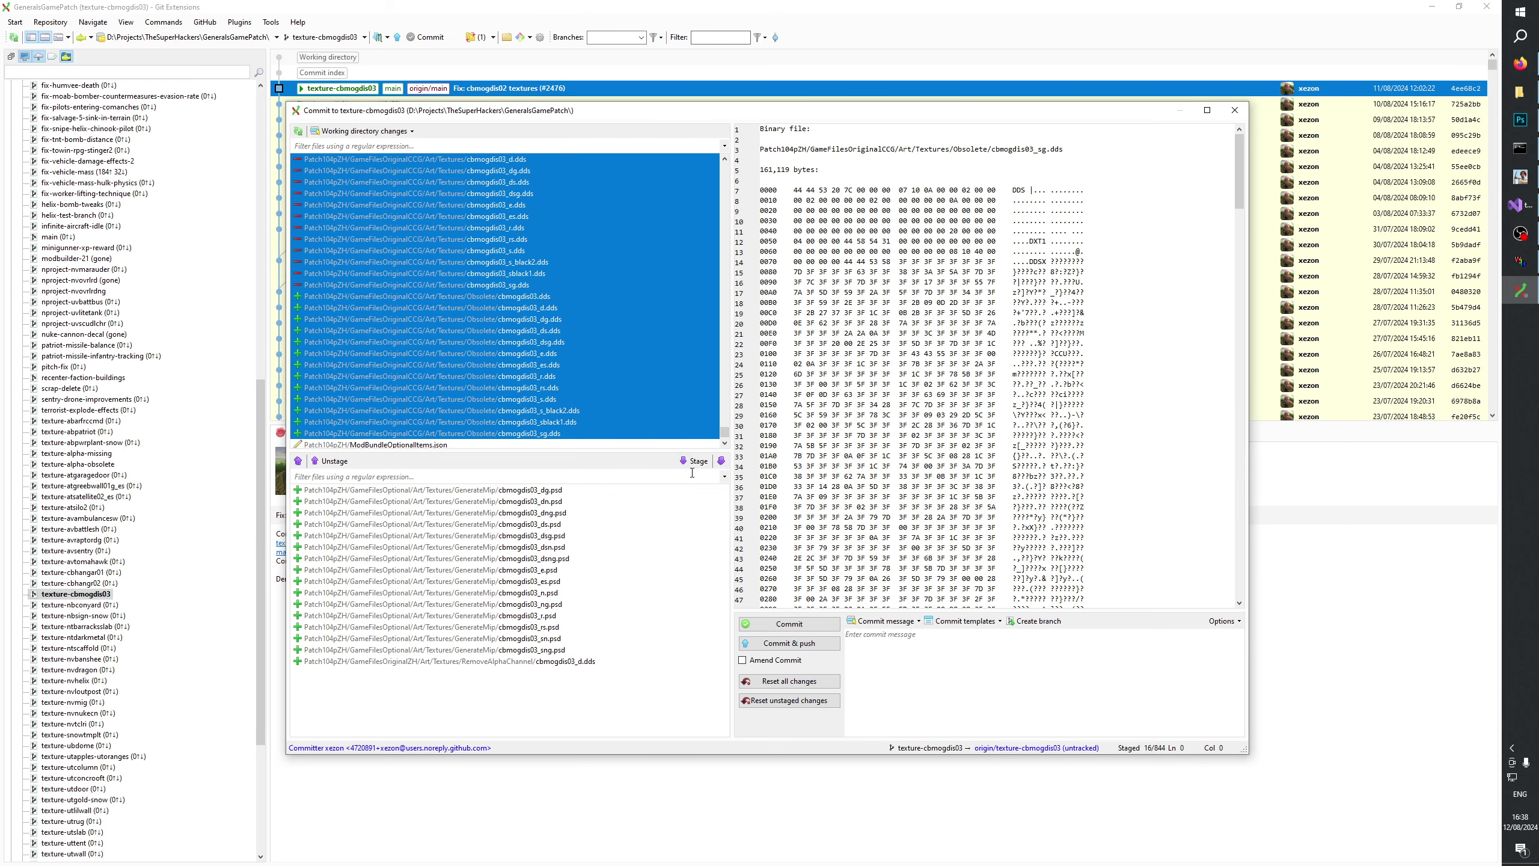
left_click(687, 460)
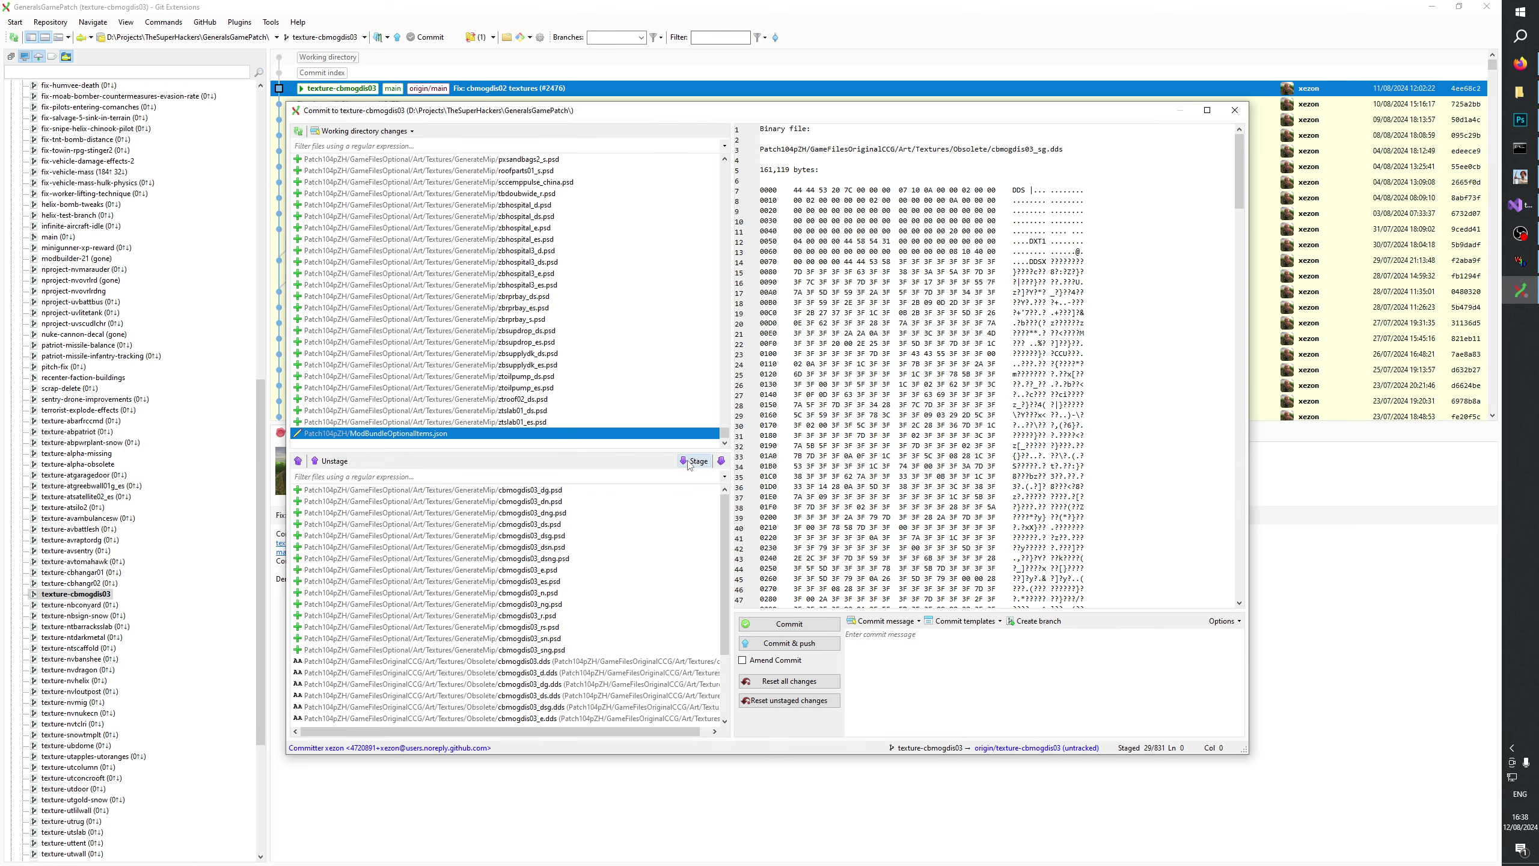
left_click(693, 460)
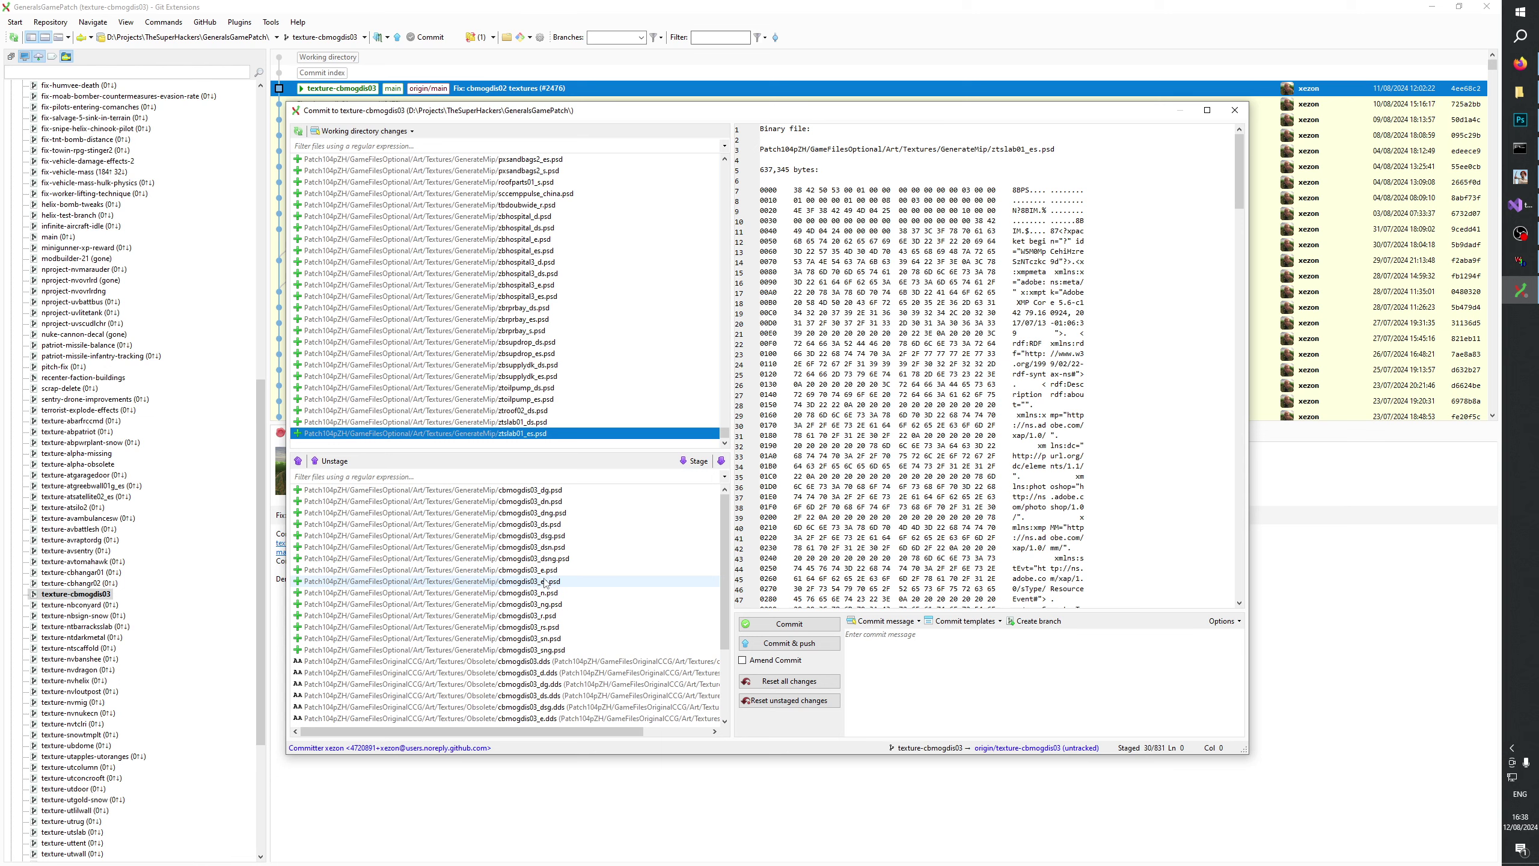
scroll(516, 577, "down", 3)
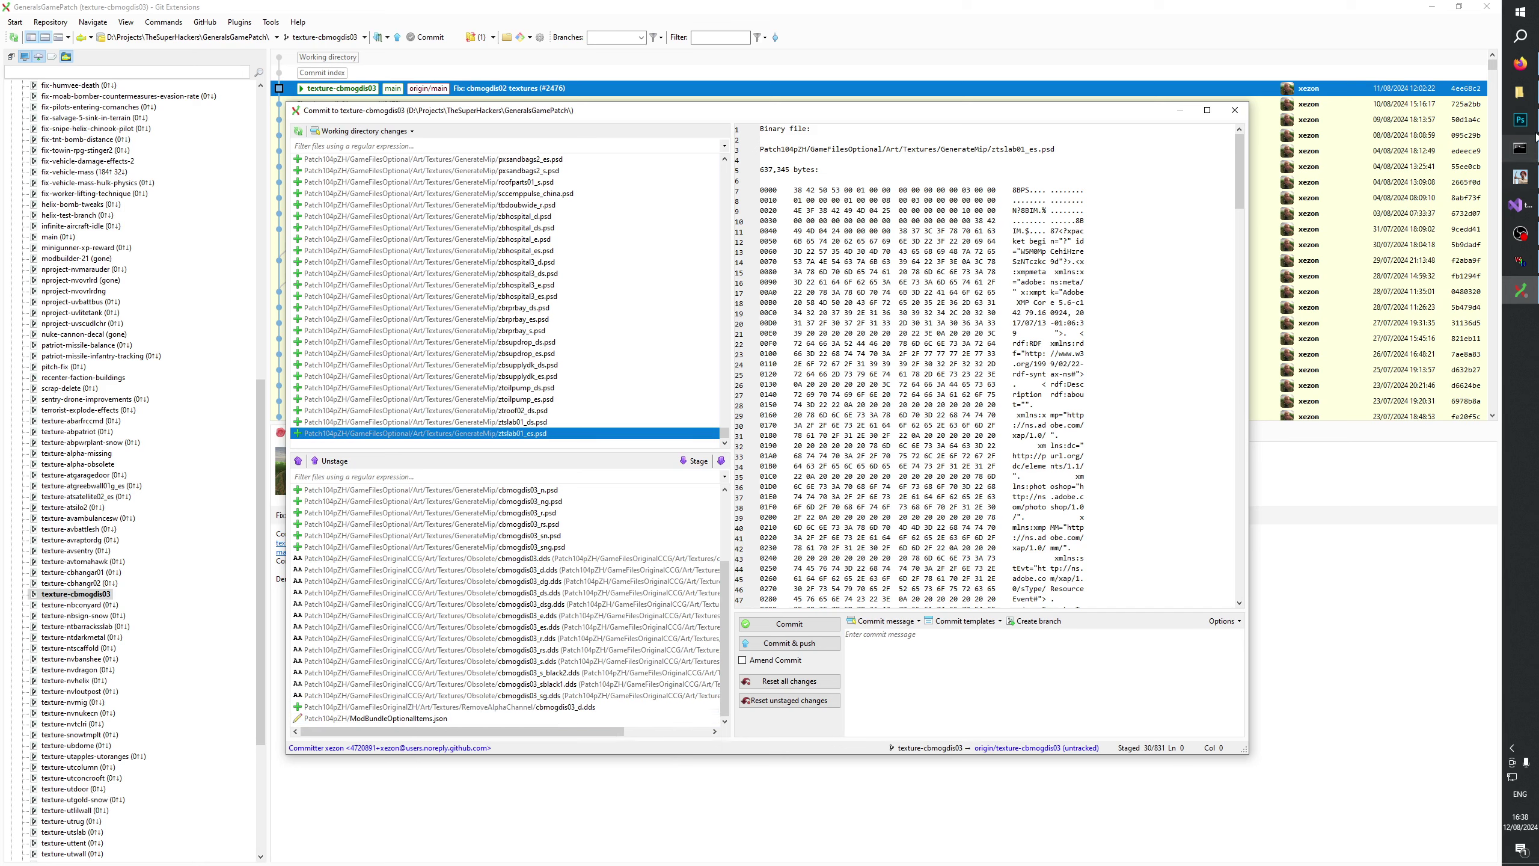
left_click(1520, 12)
type("notepad")
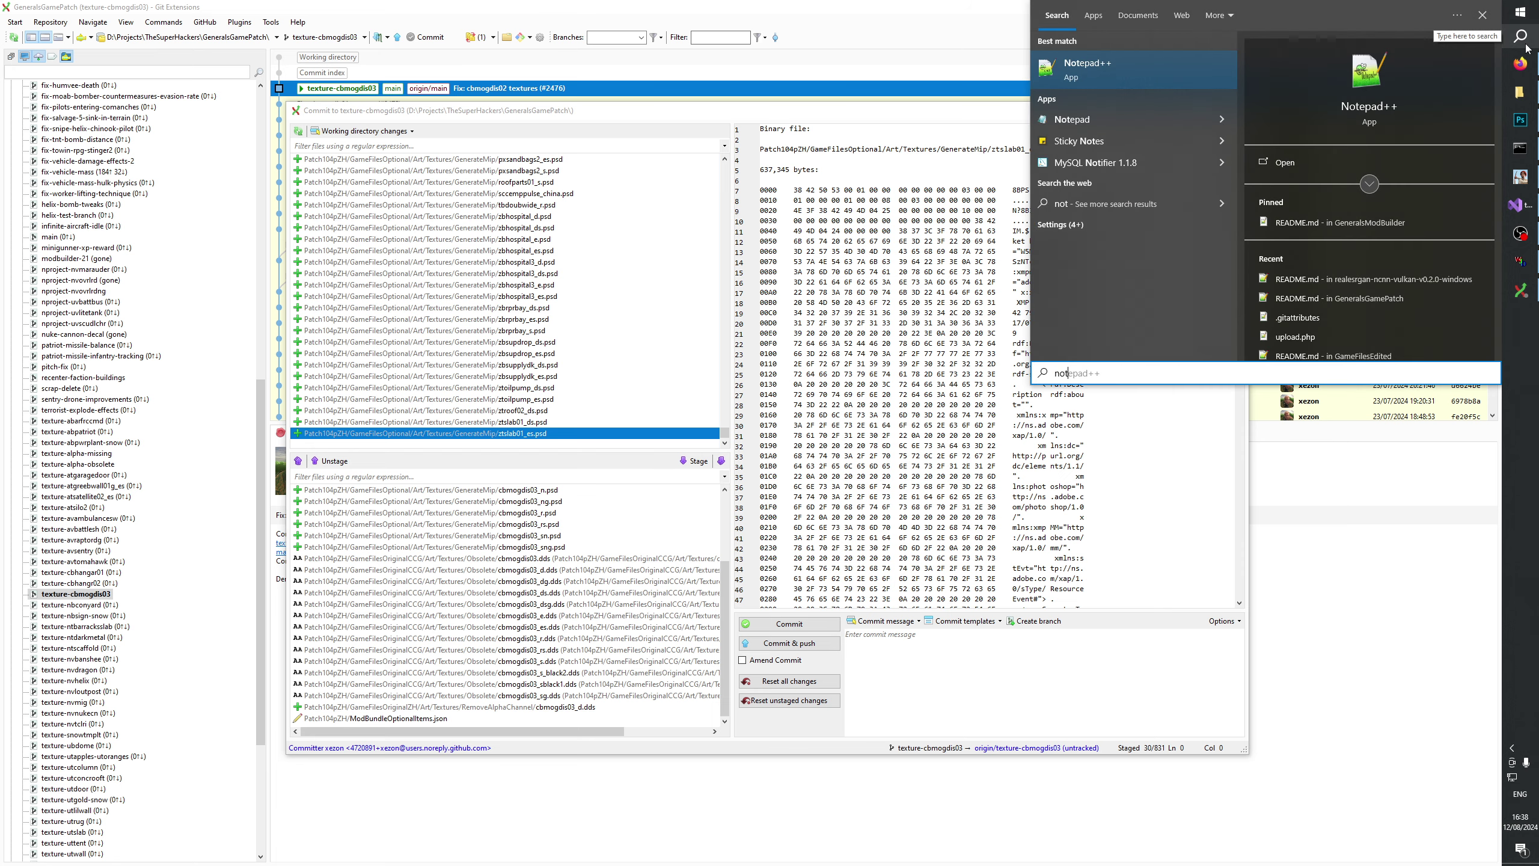
key("Return")
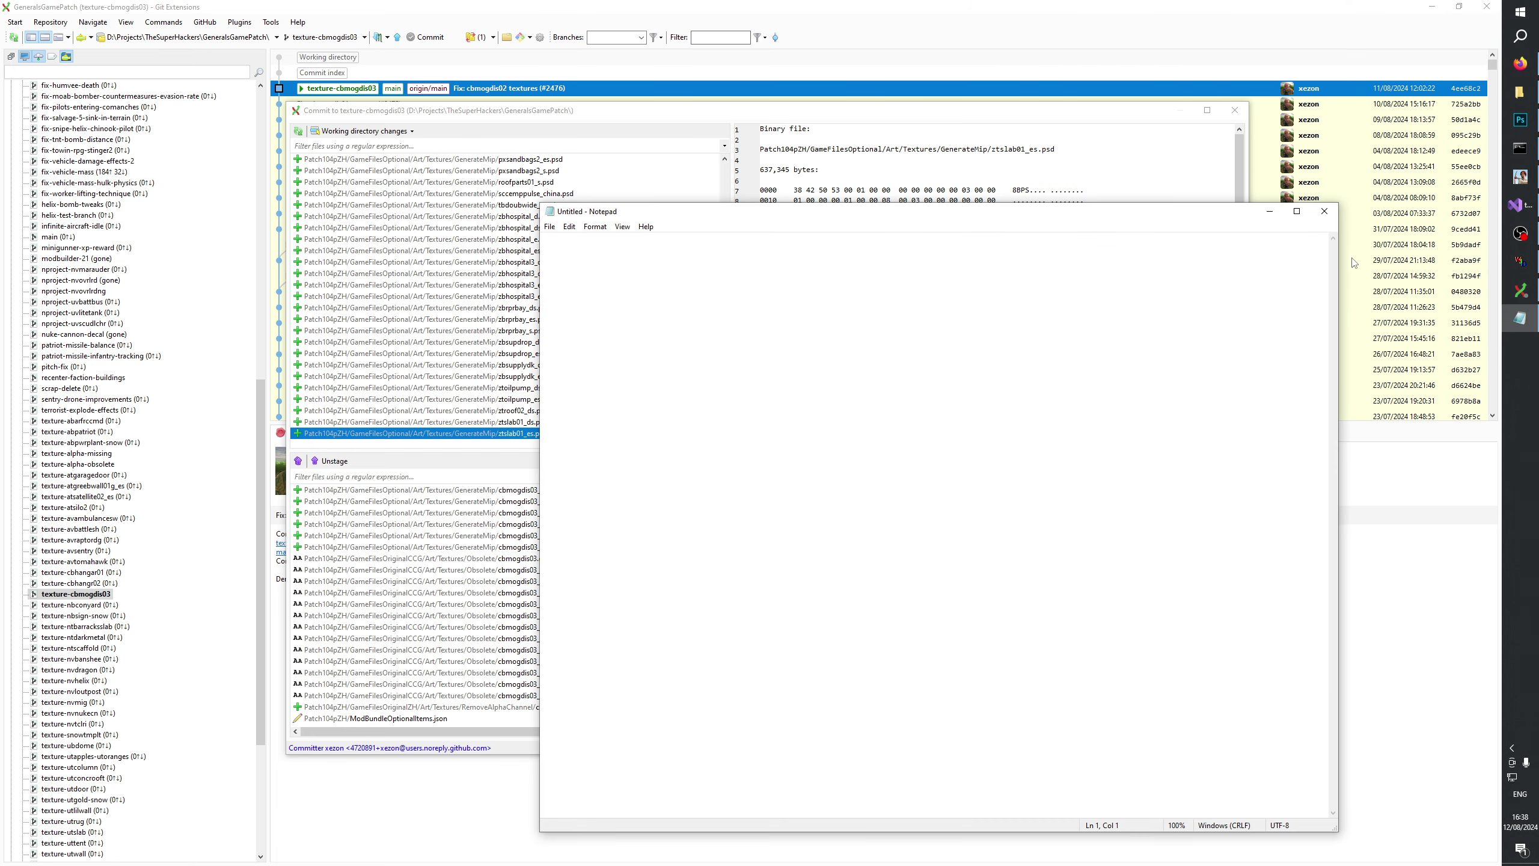
left_click(1324, 211)
Check the cbmogdis03 entries of TextureChangelog.txt in Notepad++, and return to Git Extensions to review the staged ModBundleOptionalItems.json diff.
left_click(1521, 12)
type("note")
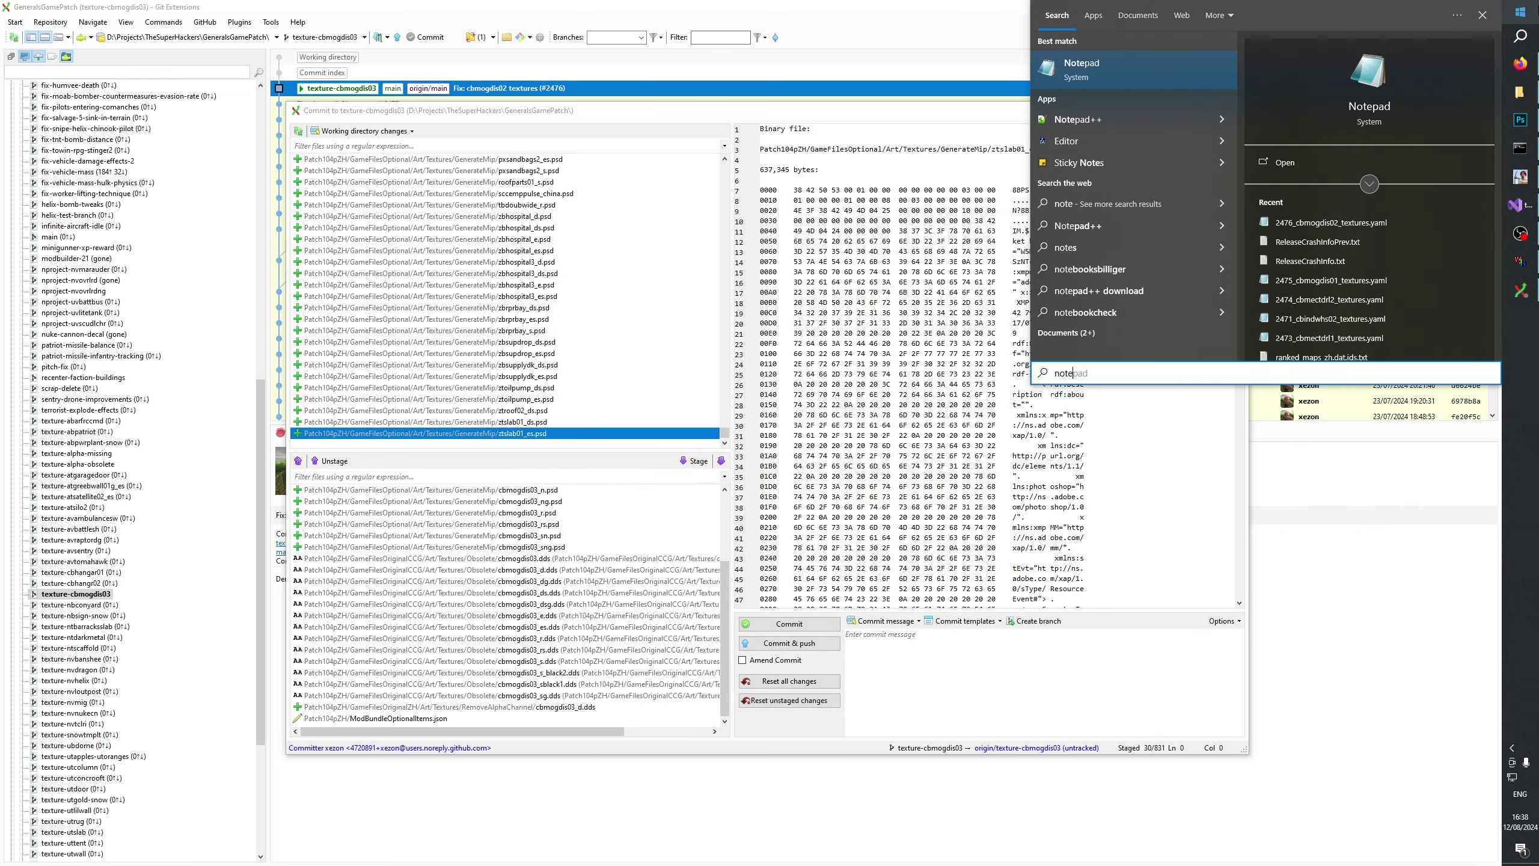
key("Down")
key("Return")
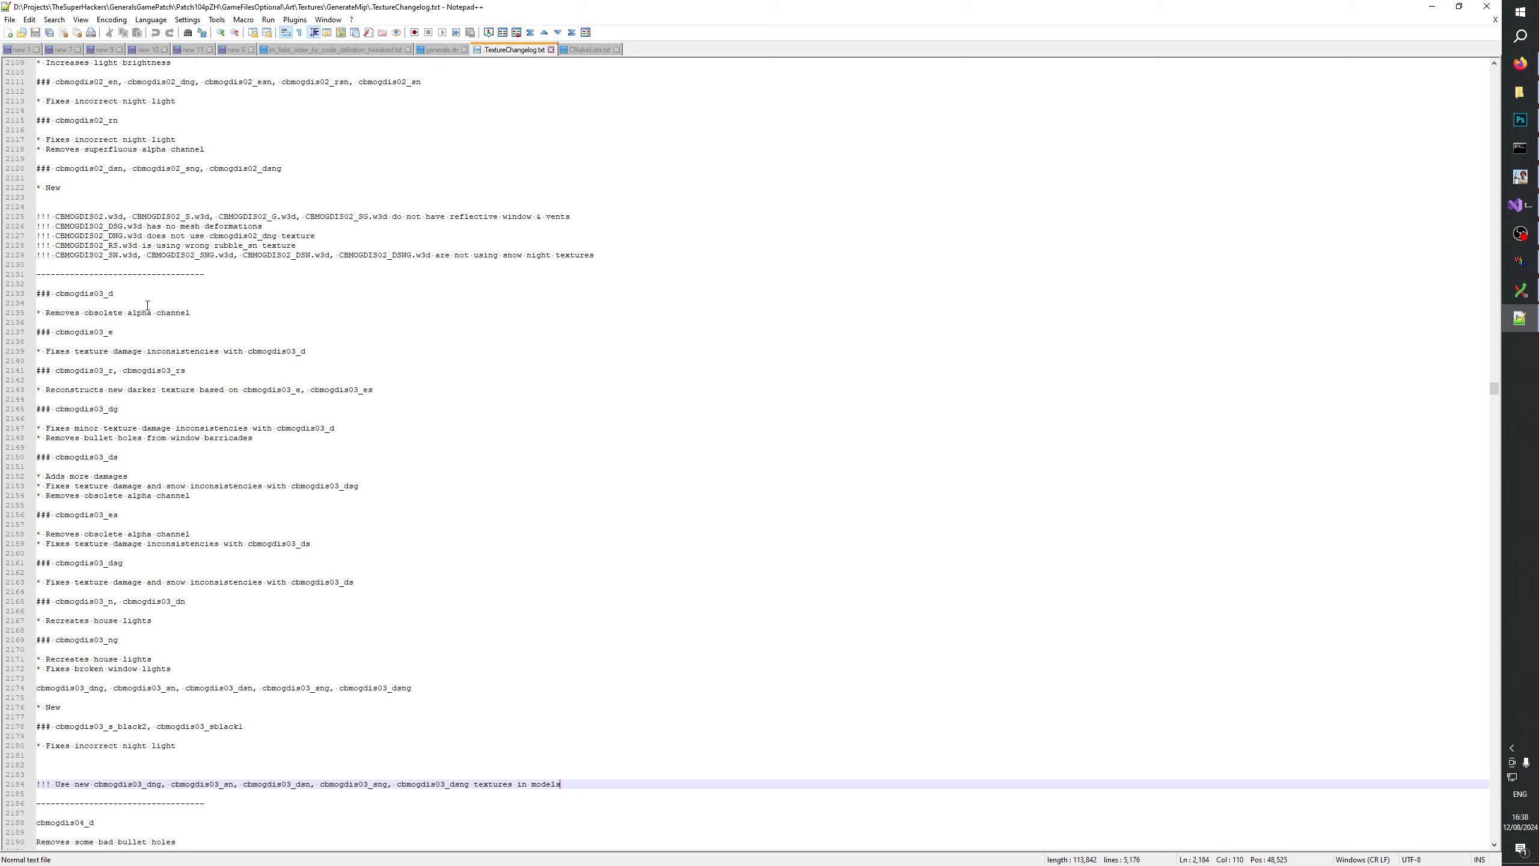
key("alt+Tab")
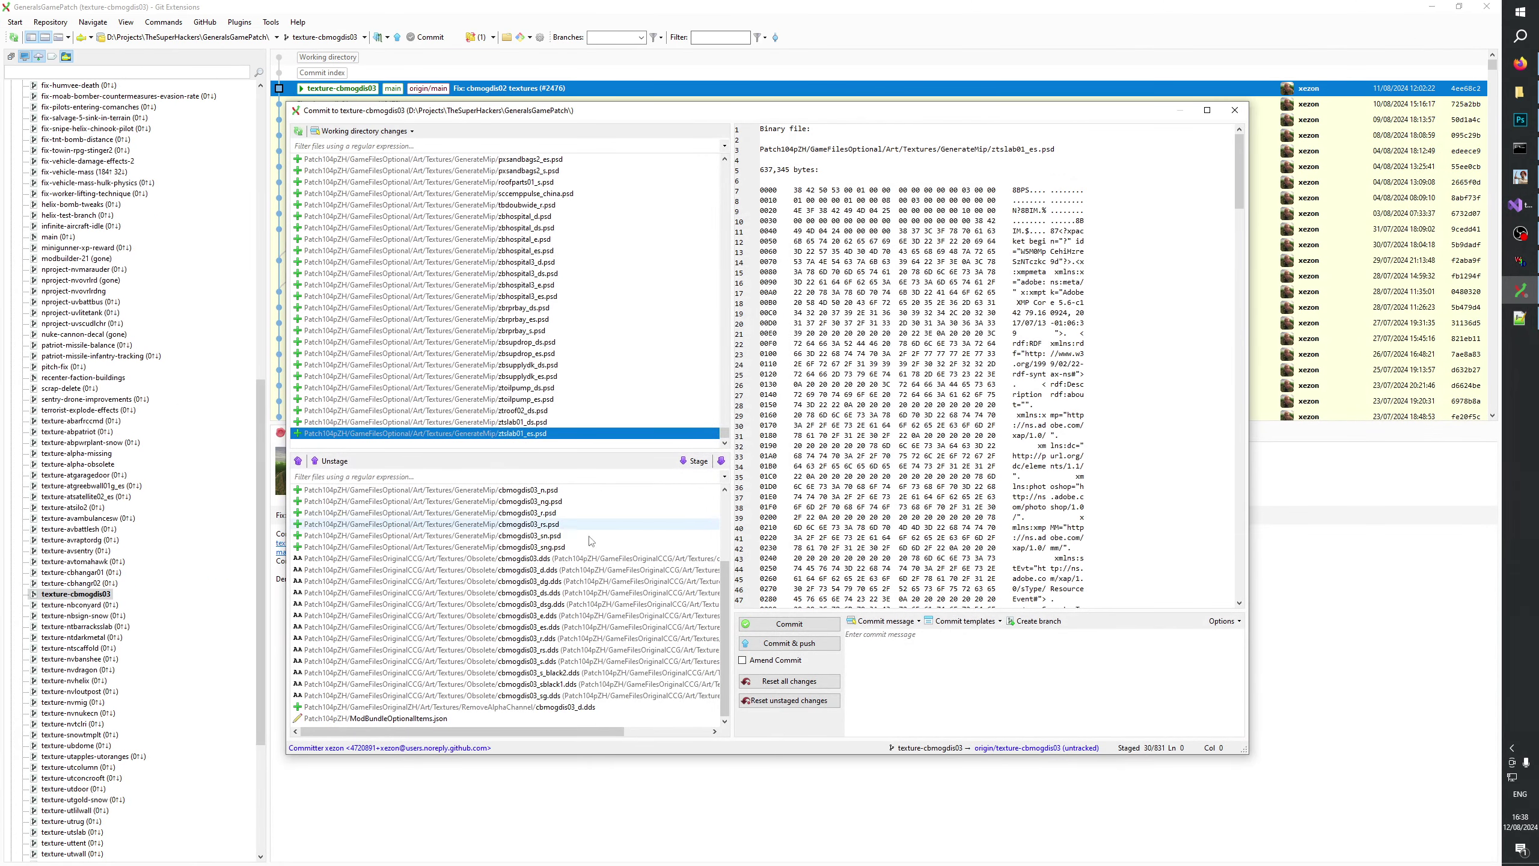
left_click(534, 718)
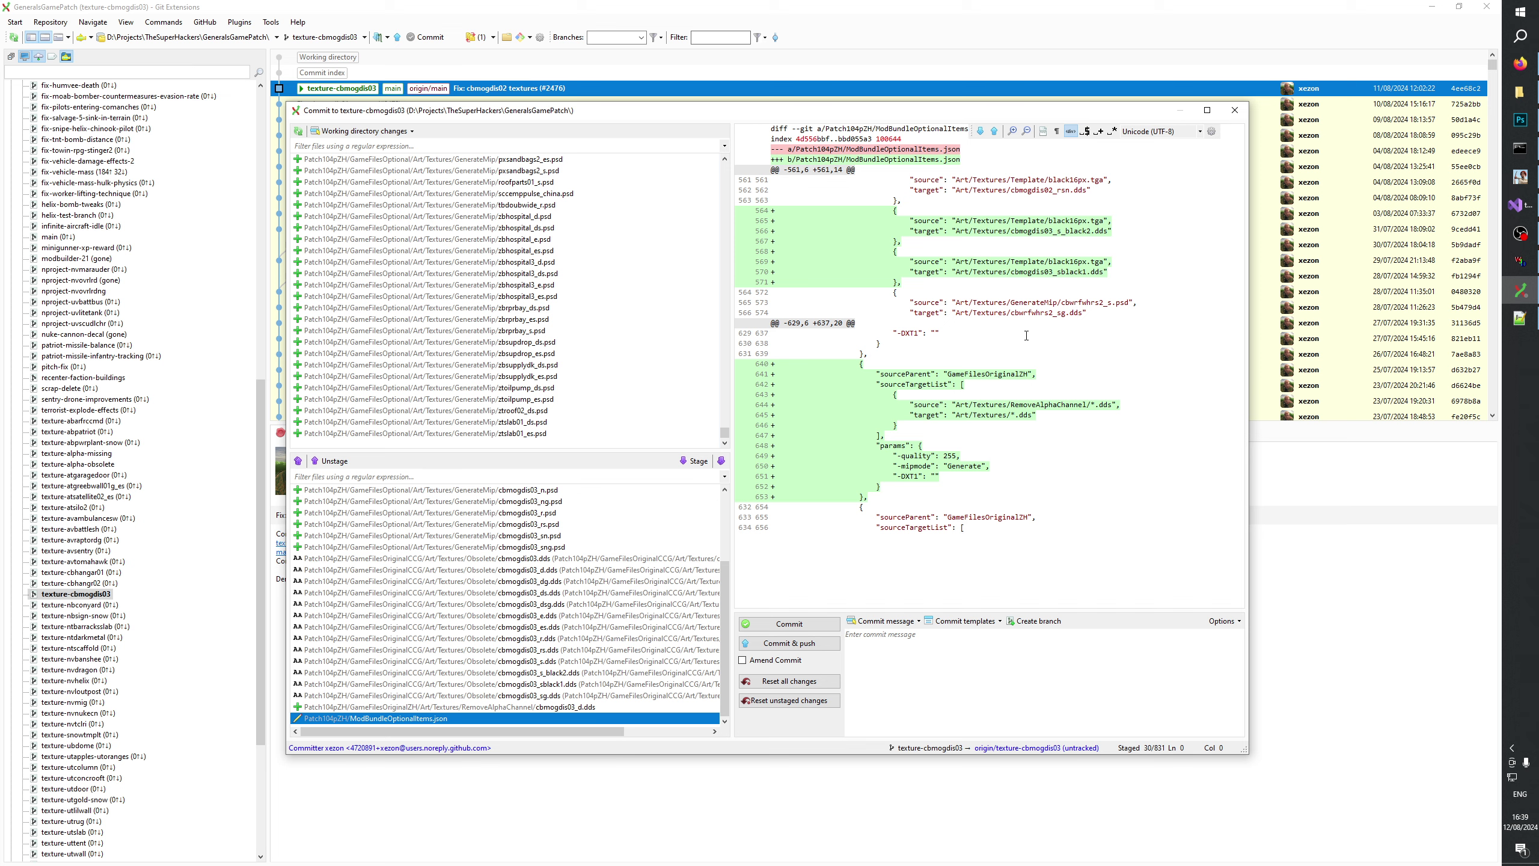
Commit the staged files with the message "Fix: cbmogdis03 textures" and push the texture-cbmogdis03 branch to origin.
scroll(1026, 336, "down", 7)
left_click(977, 679)
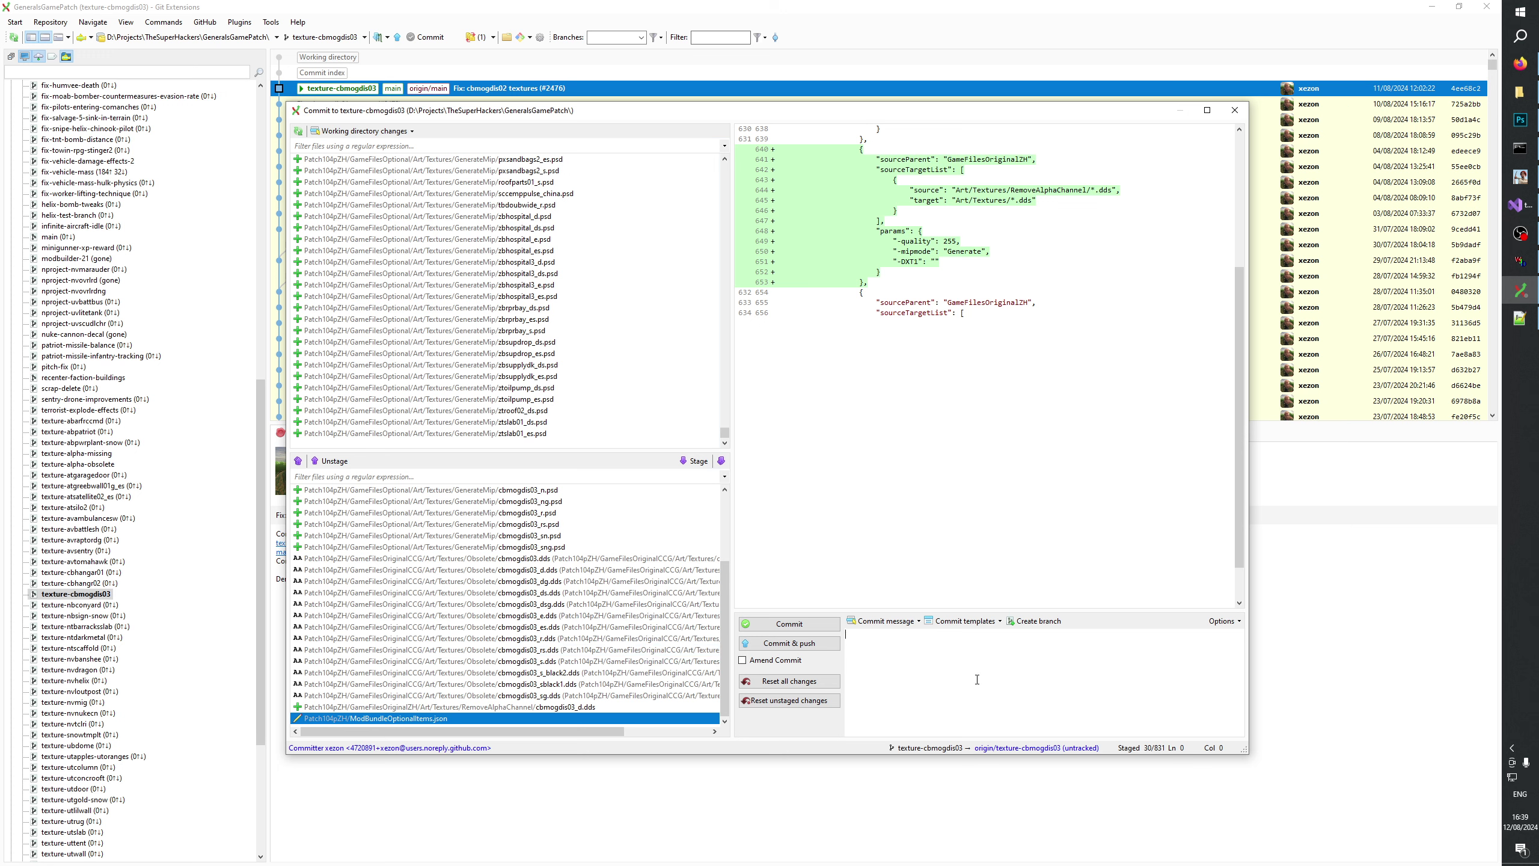
type("Fix: cbmogdis03 textures")
left_click(789, 624)
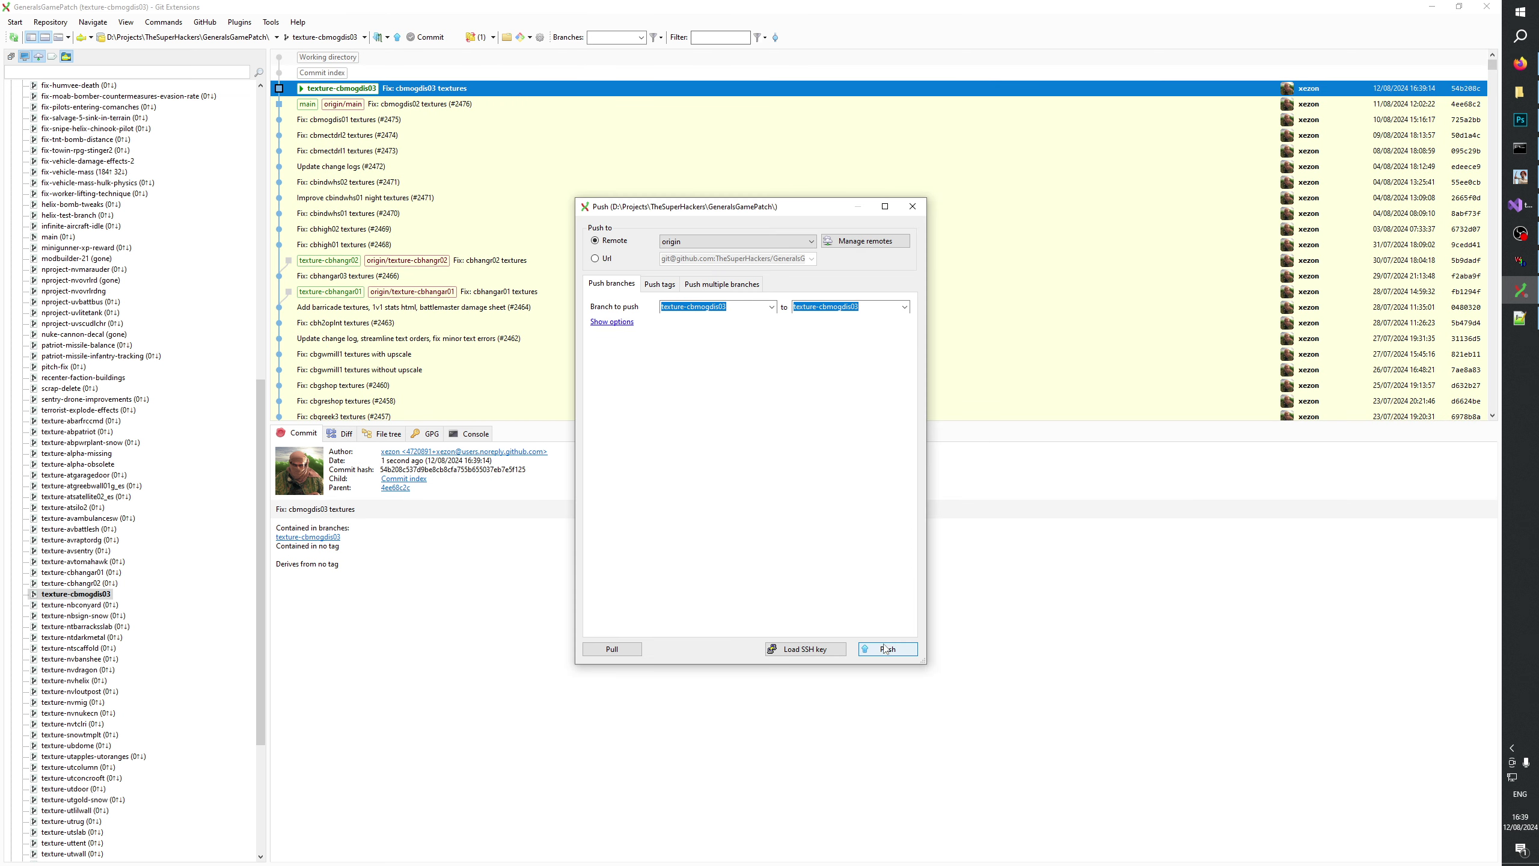
left_click(888, 649)
left_click(798, 484)
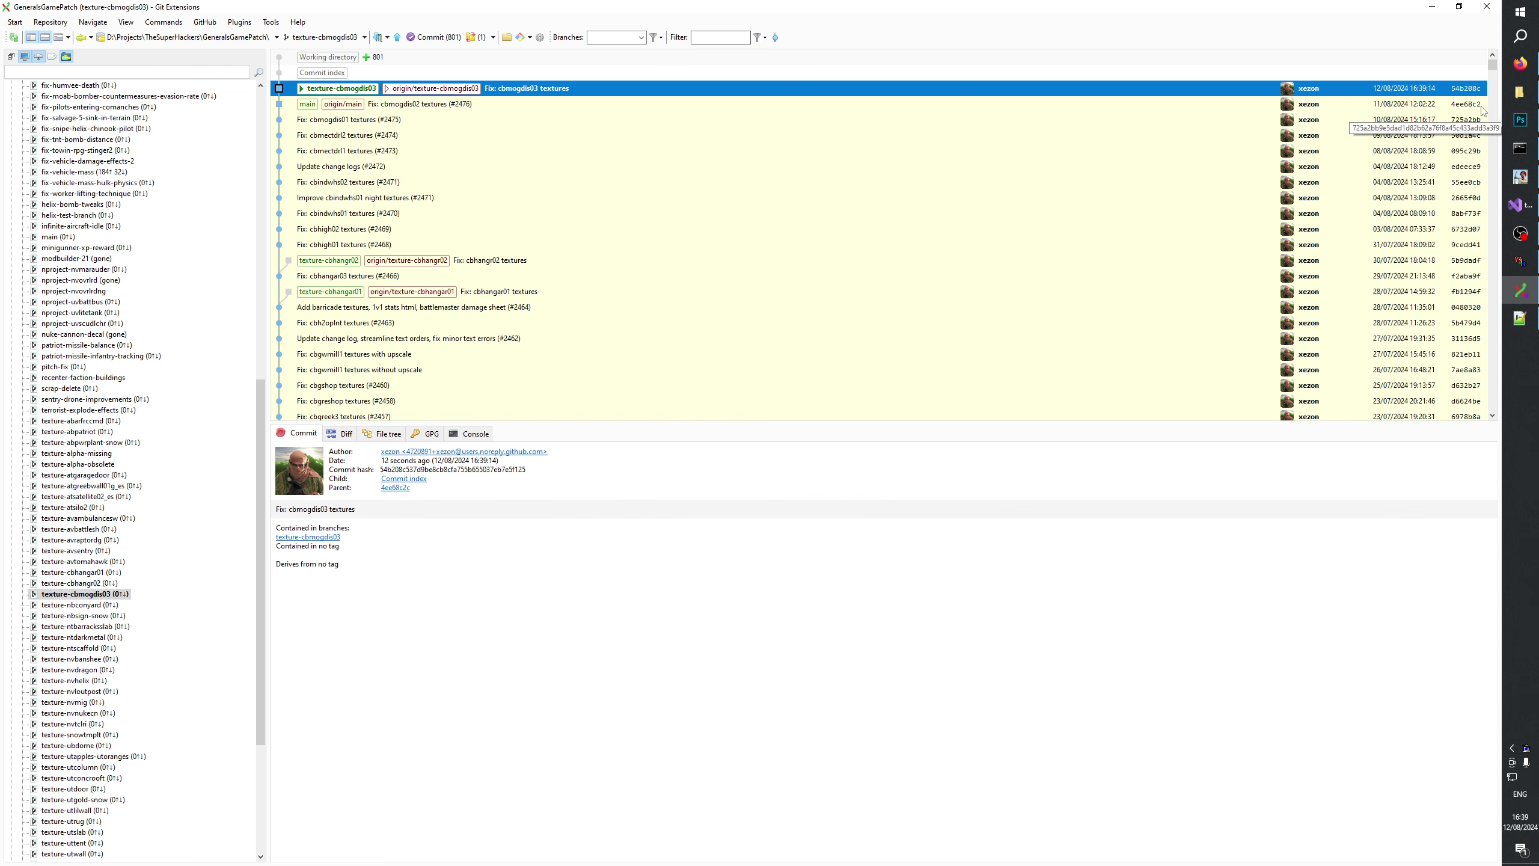
Switch to the GeneralsGamePatch repository in Firefox and start a pull request from the texture-cbmogdis03 branch.
mouse_move(1526, 68)
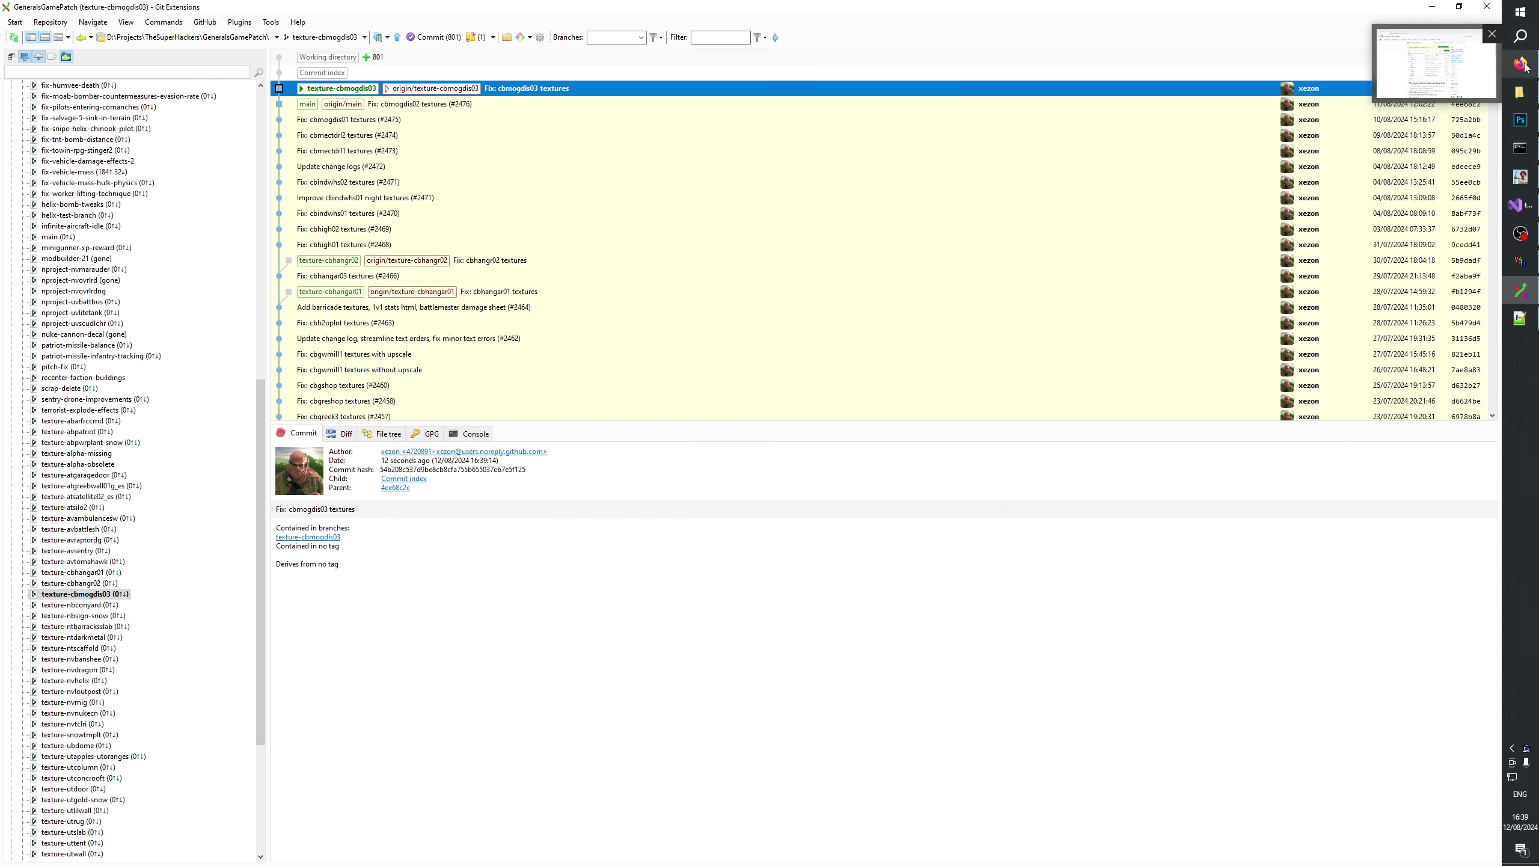
left_click(1525, 68)
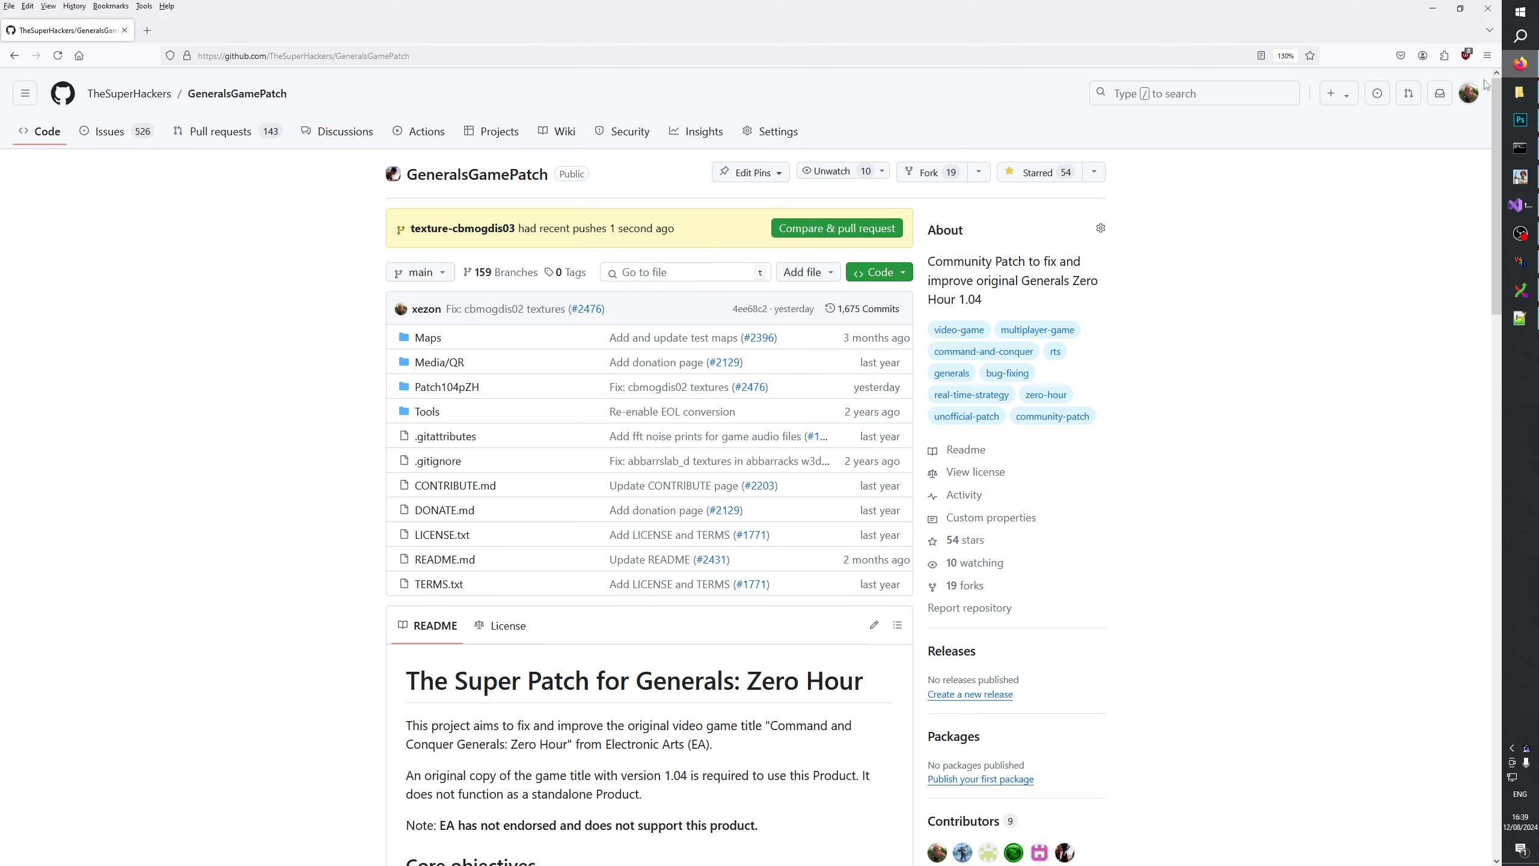
left_click(833, 229)
Enter "This change fixes and improves Civilian cbmogdis03 textures." as the pull request description.
left_click(557, 484)
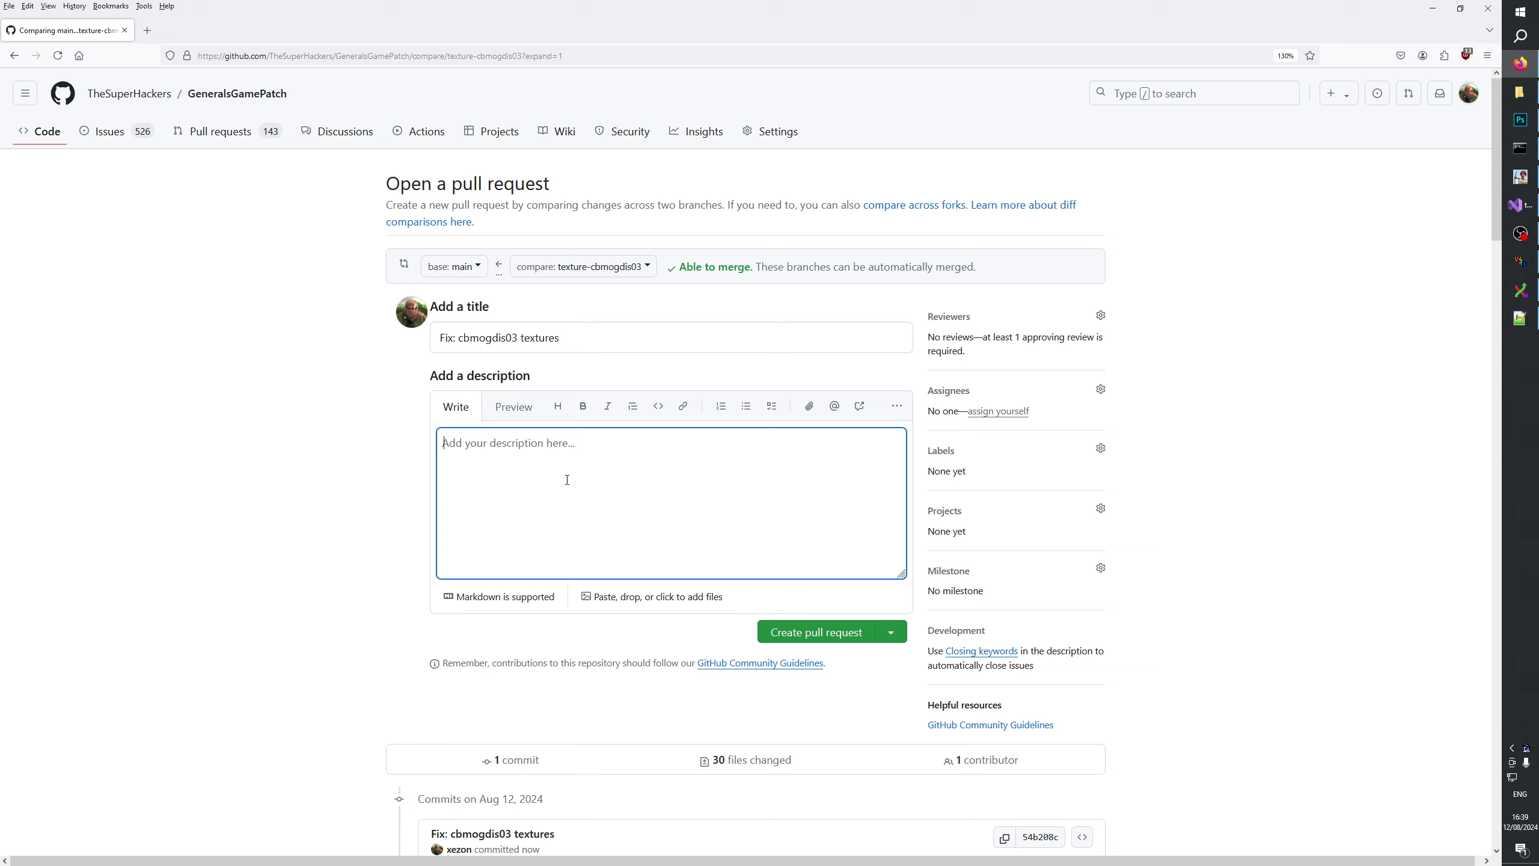
type("This change fixes and improves")
double_click(491, 338)
key("ctrl+c")
left_click(653, 446)
key("ctrl+v")
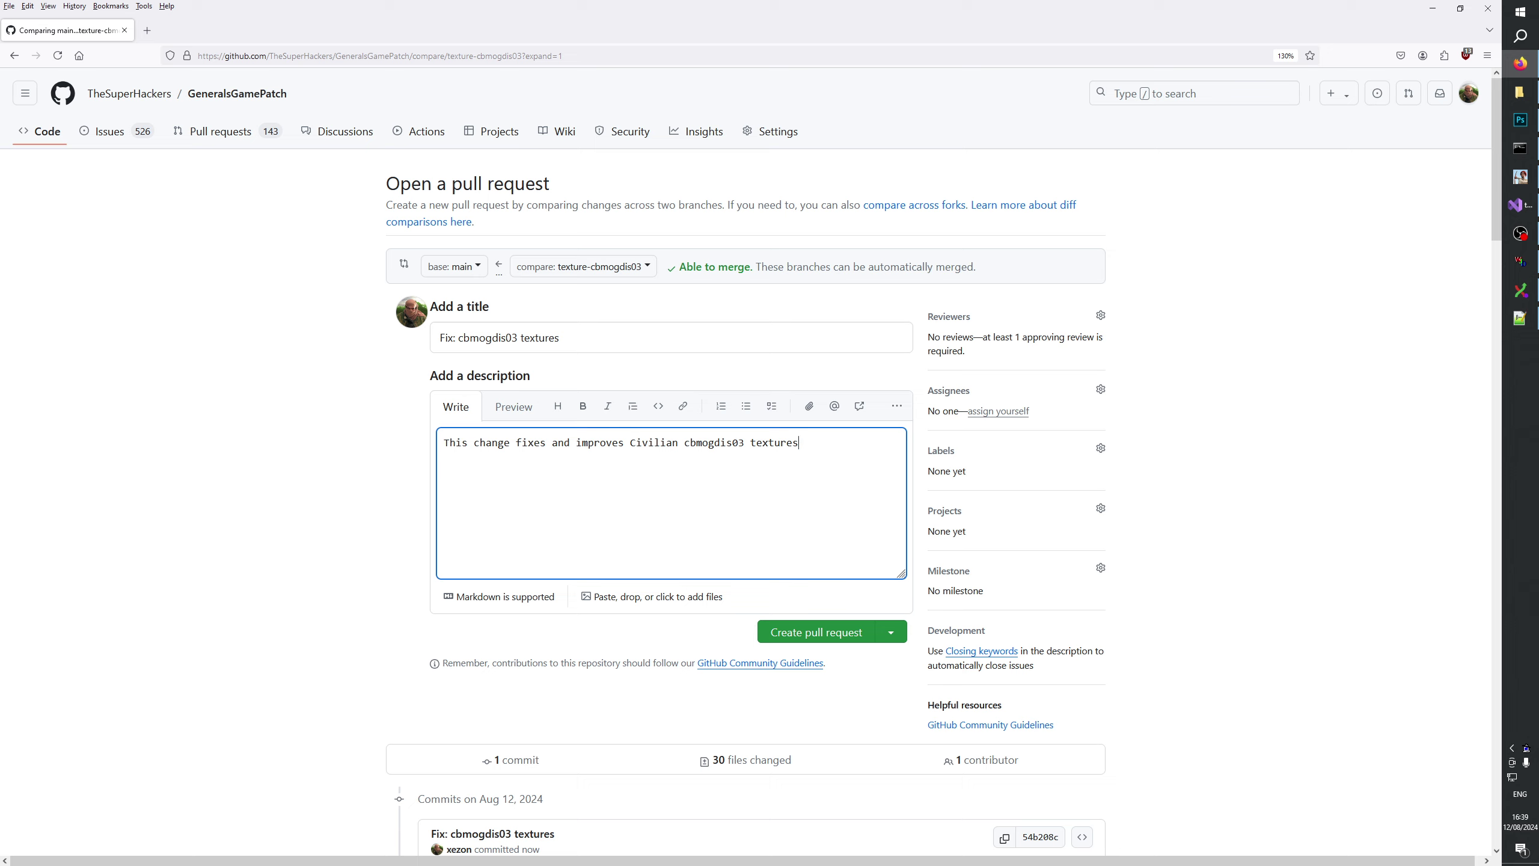
Apply the labels Optional, Civilian, Art and Minor to the pull request.
left_click(1106, 448)
type("optio")
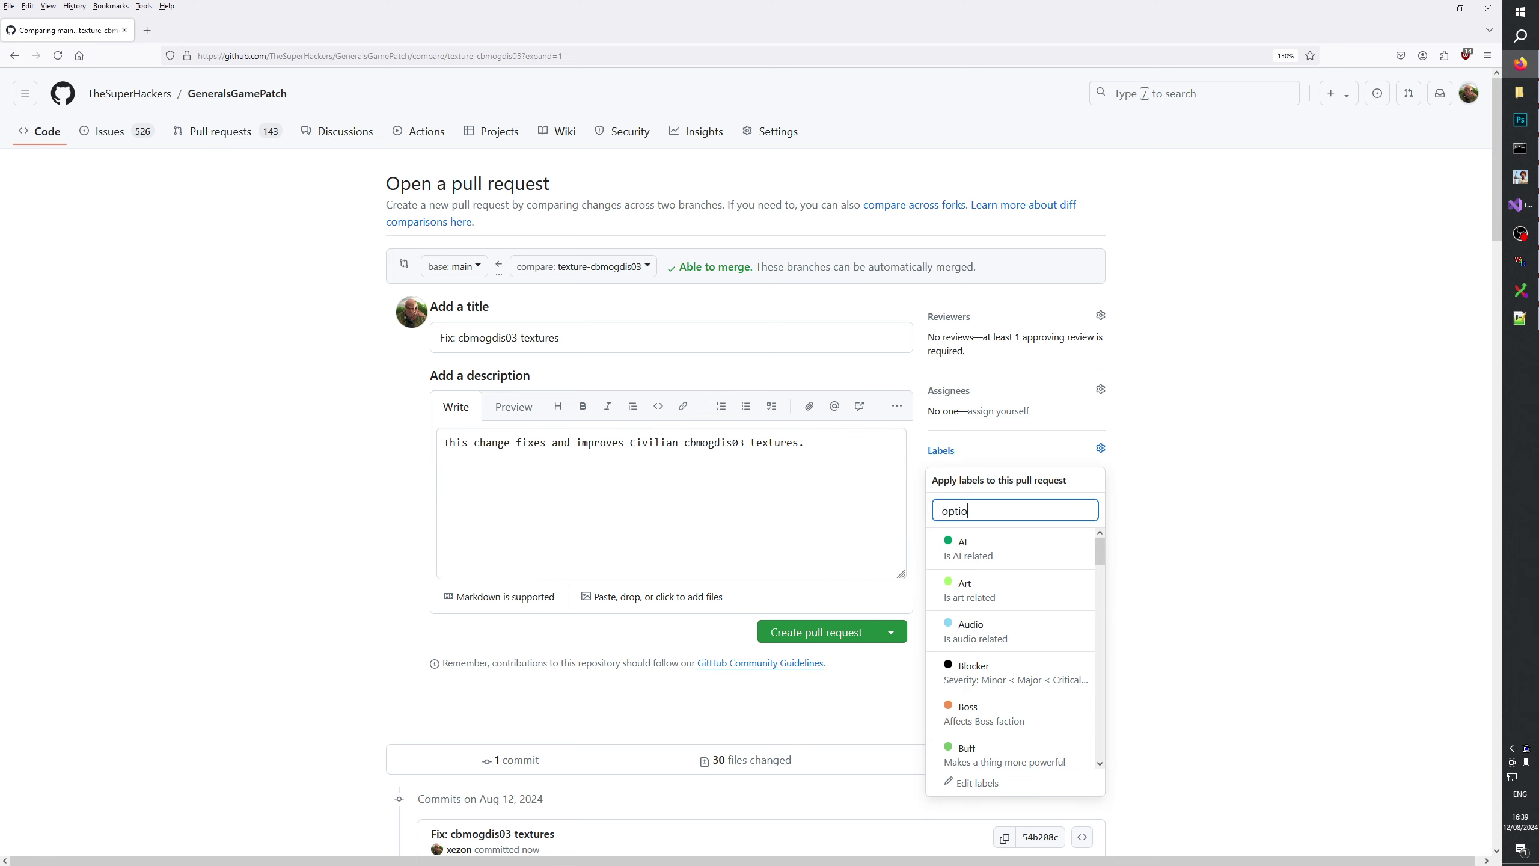
type("n")
key("Return")
key("ctrl+a")
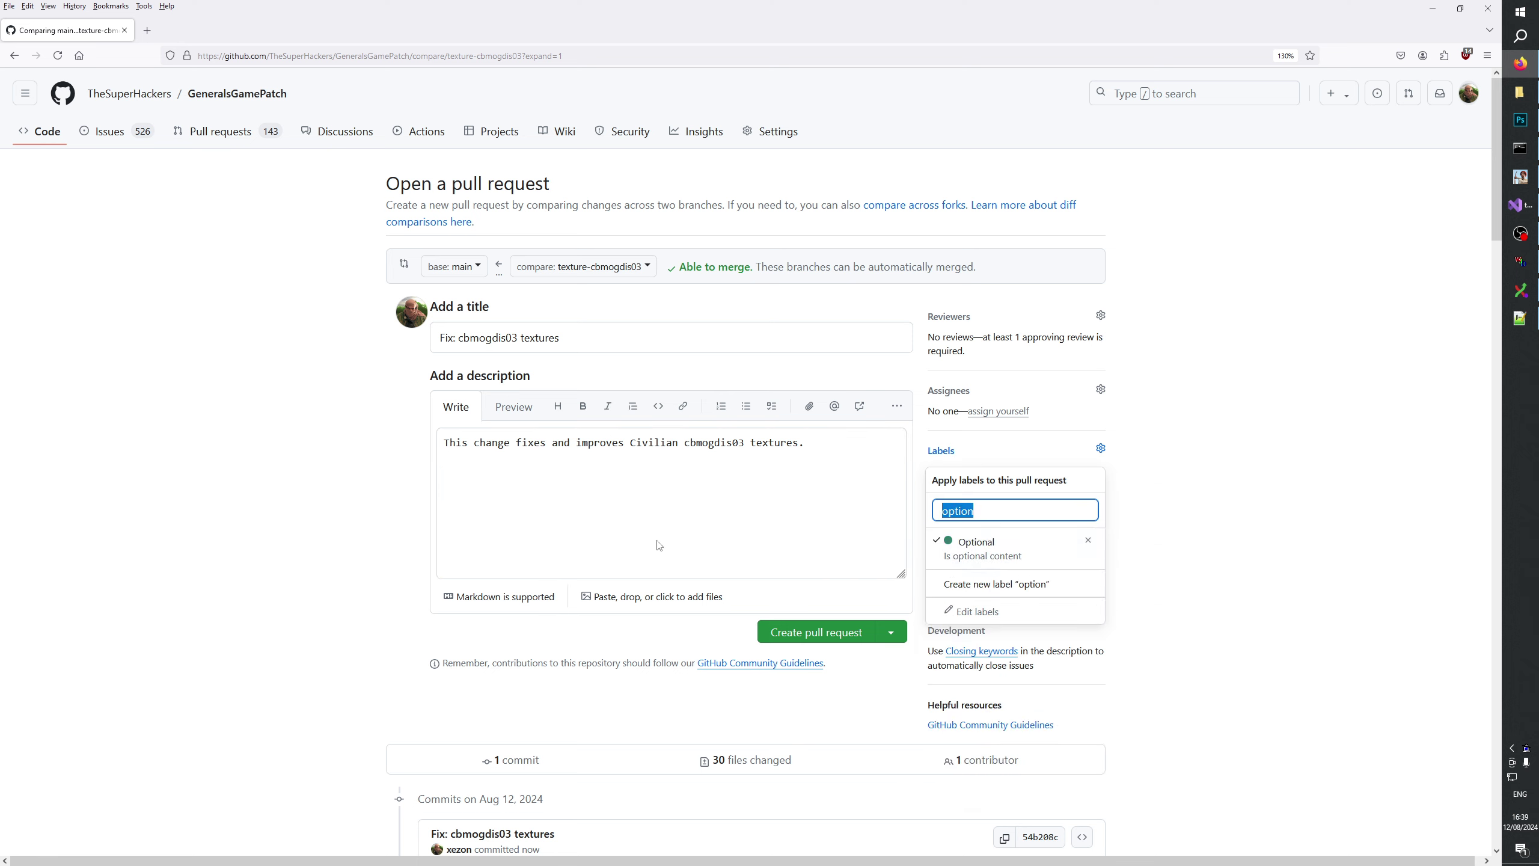
type("civ")
key("Return")
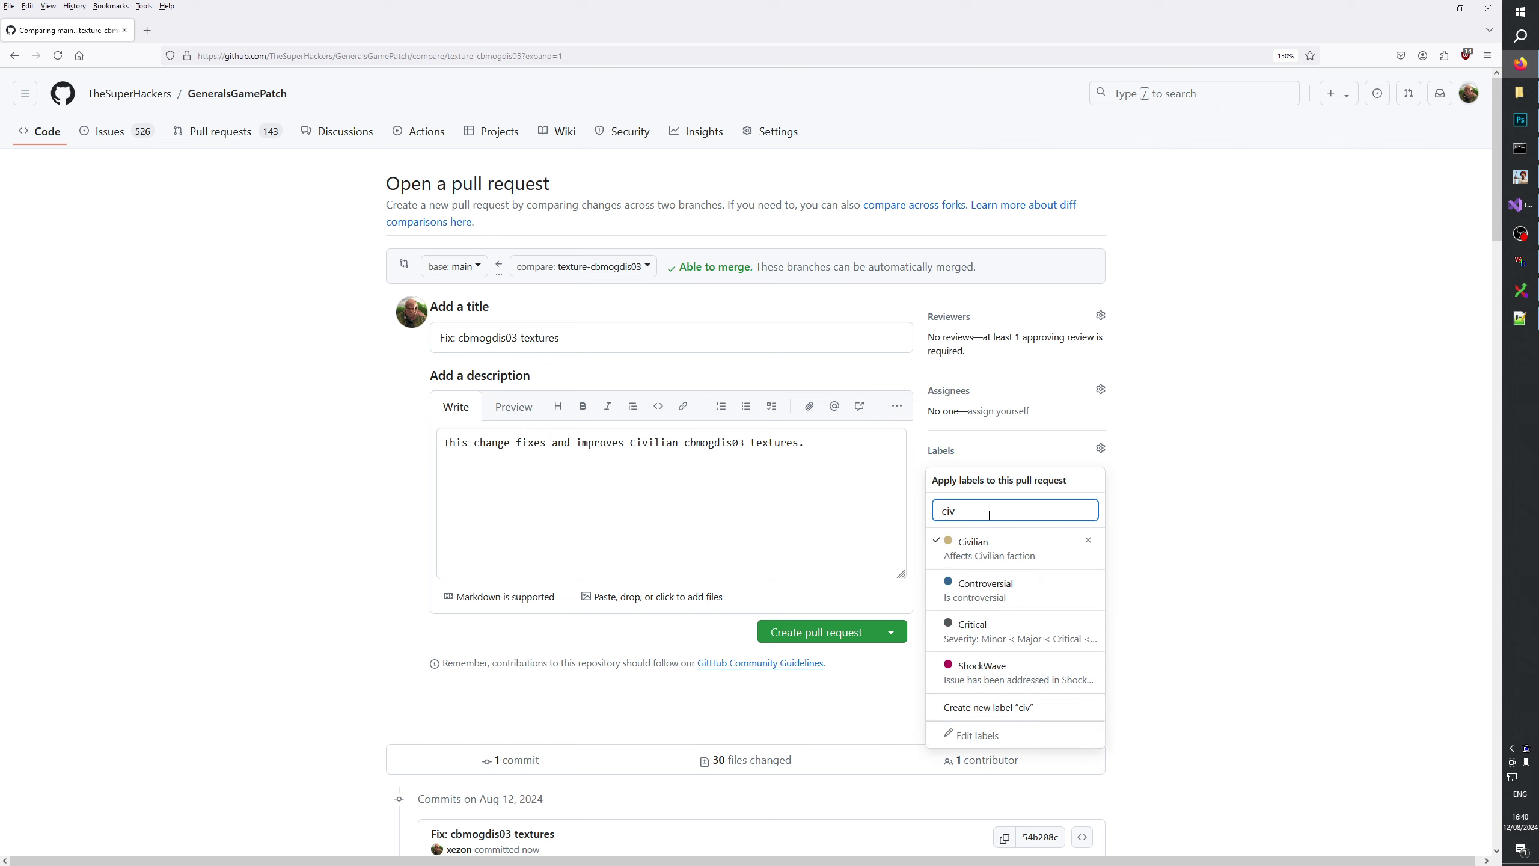
key("ctrl+a")
type("art")
key("Return")
key("ctrl+a")
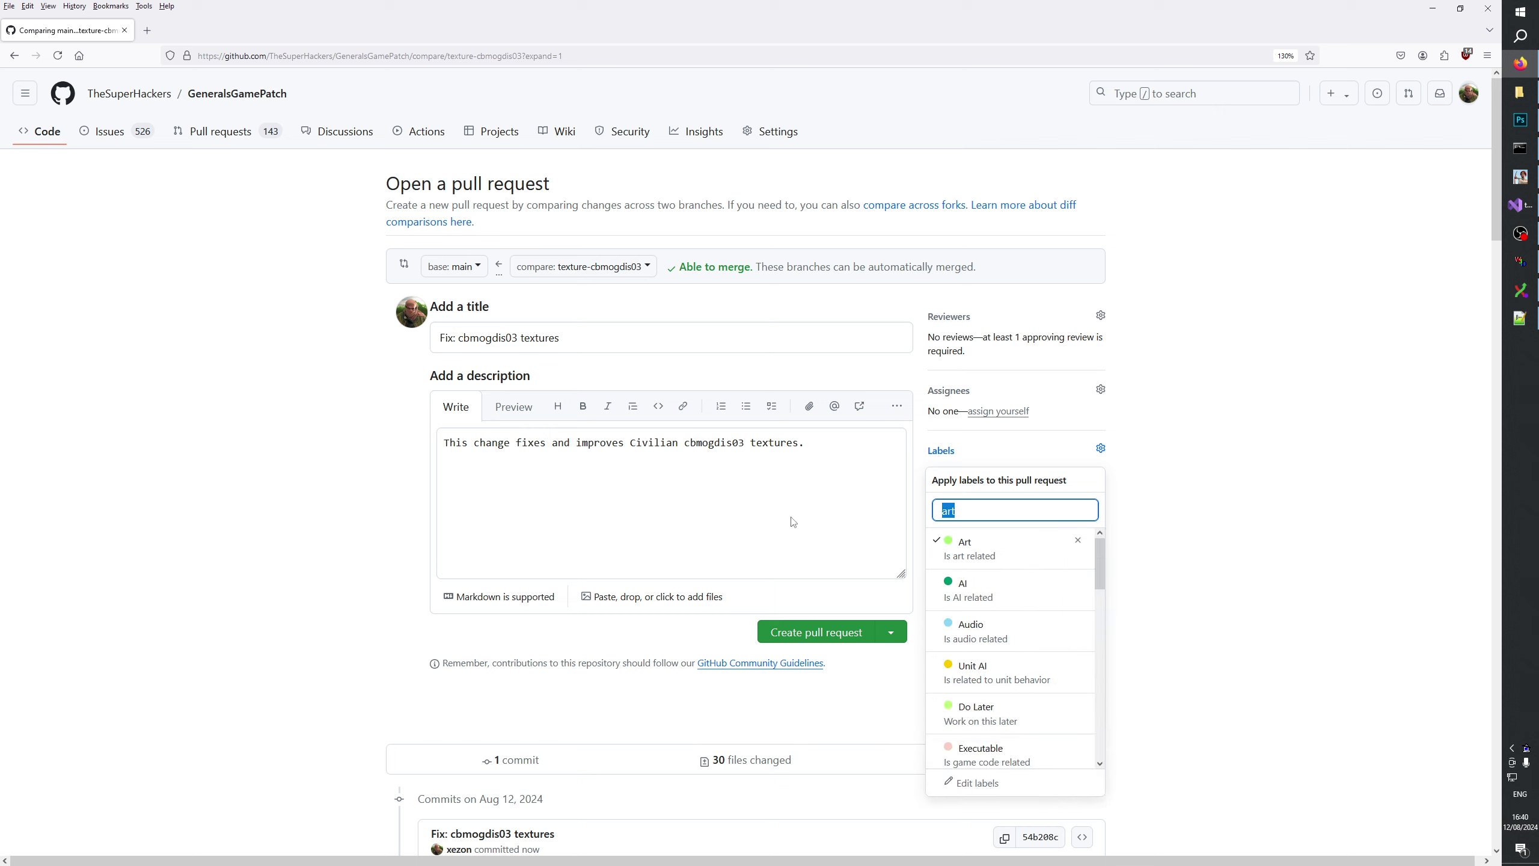
type("min")
key("Return")
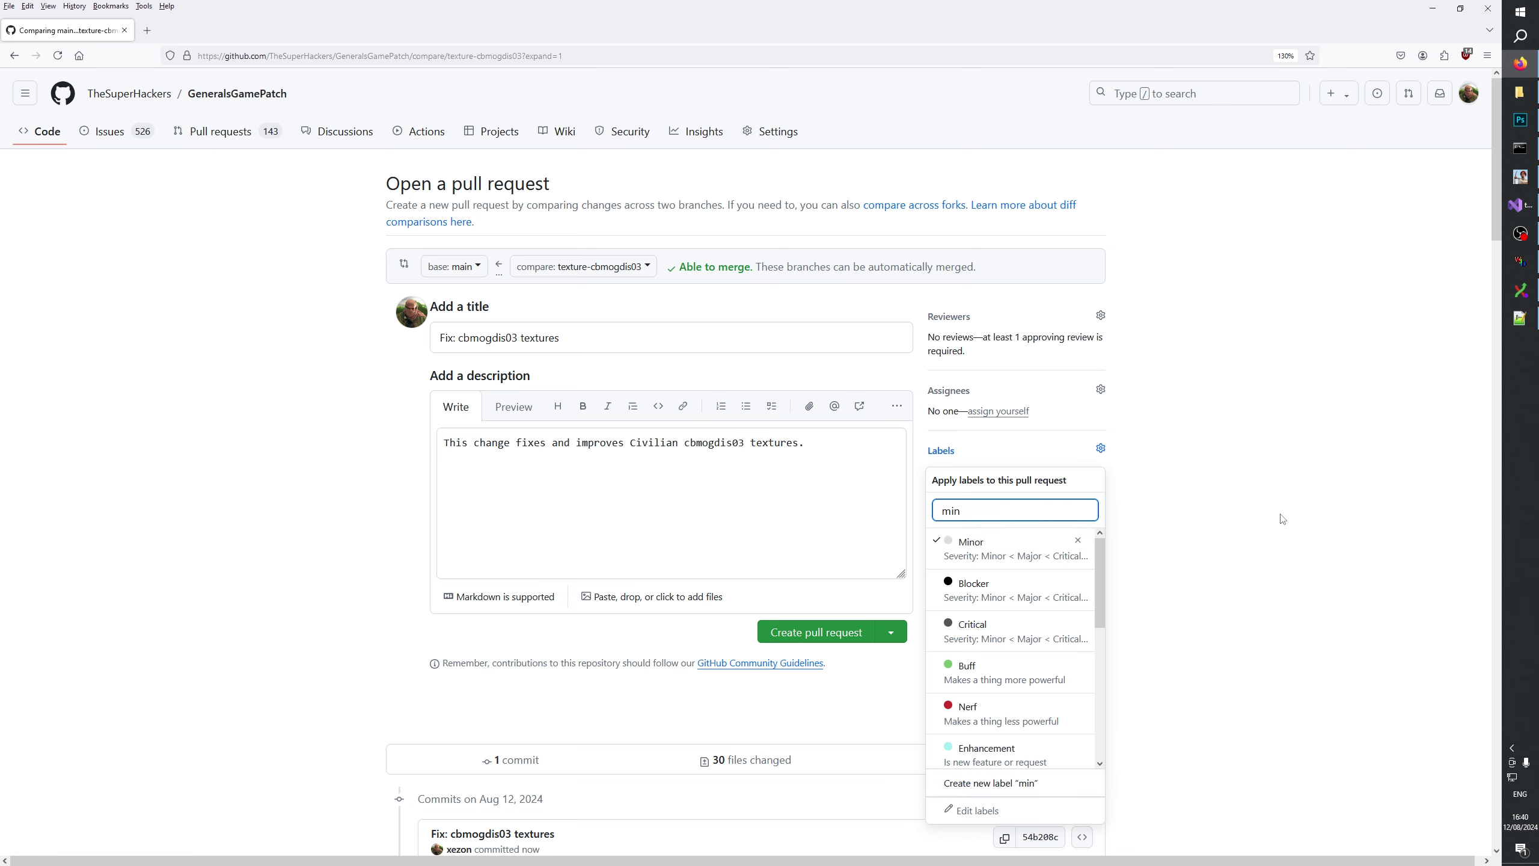
key("Escape")
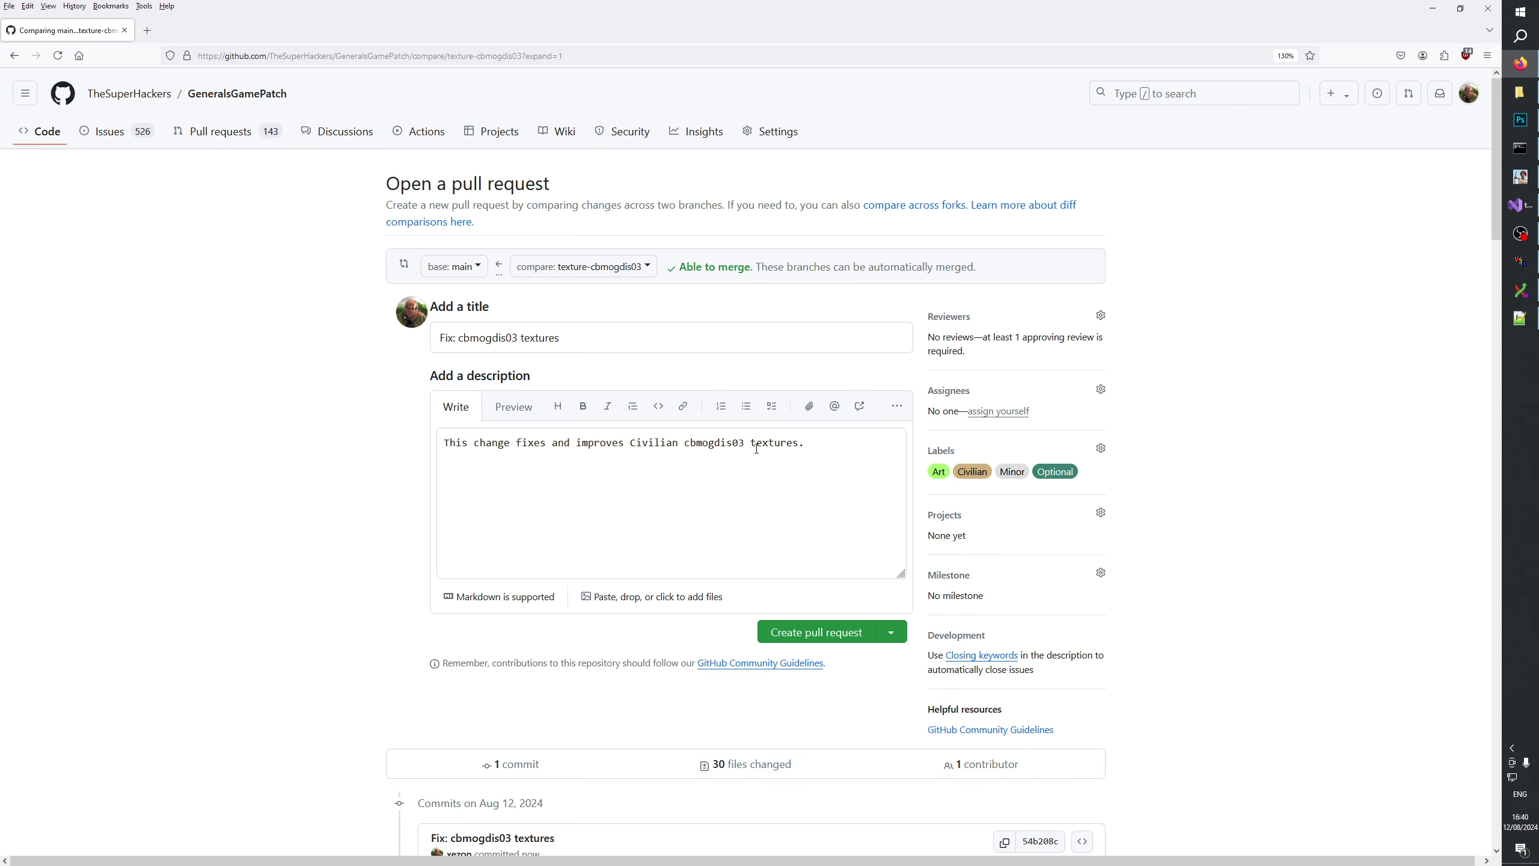
Copy the whole cbmogdis03 section of TextureChangelog.txt in Notepad++ and paste it below the pull request's introductory sentence.
left_click(1520, 318)
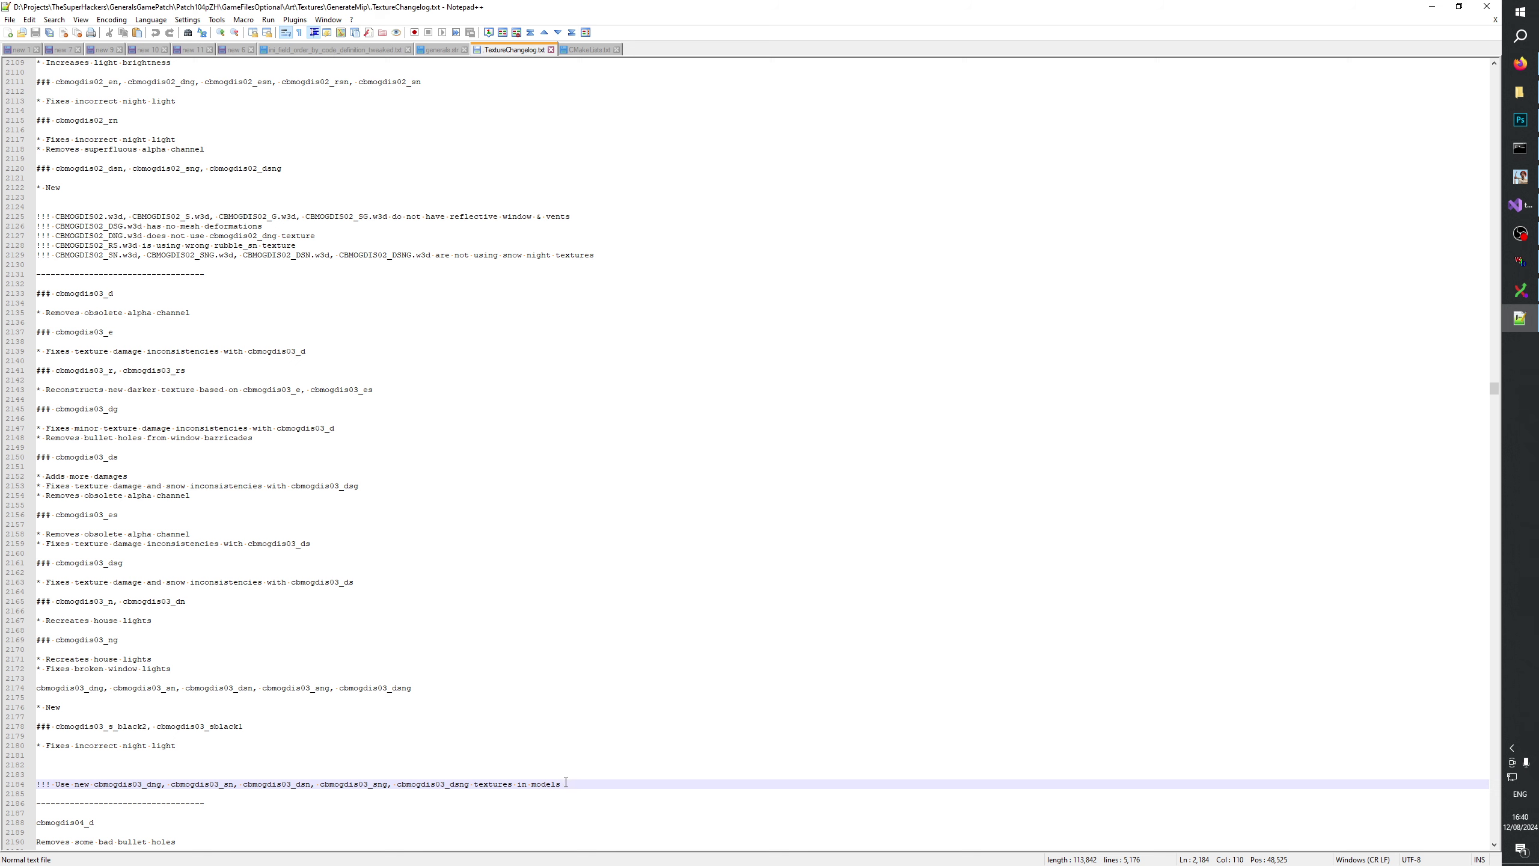
left_click_drag(565, 783, 20, 289)
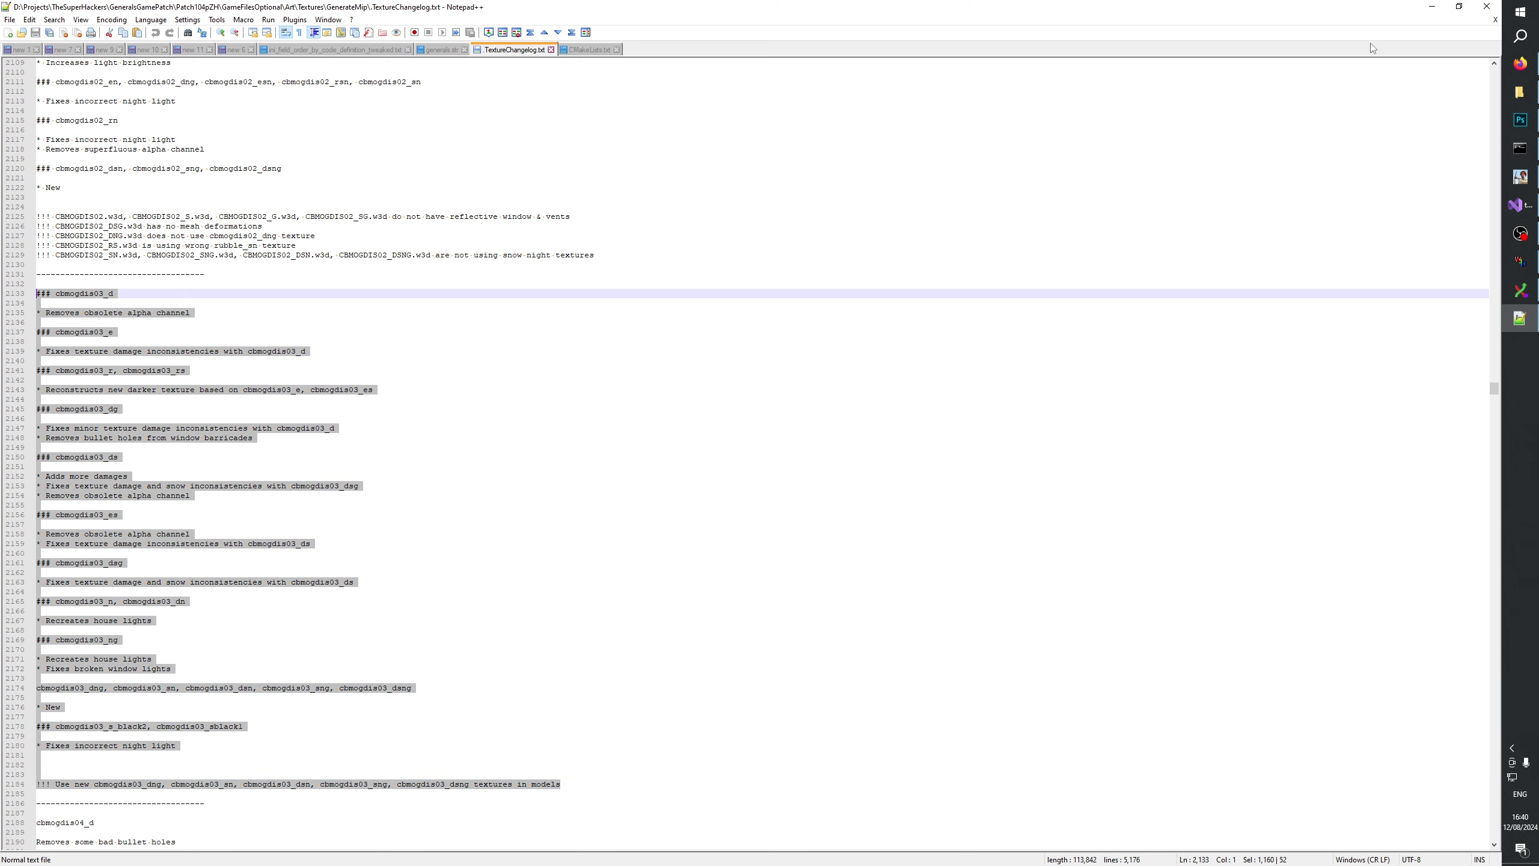
left_click(1431, 6)
key("ctrl+v")
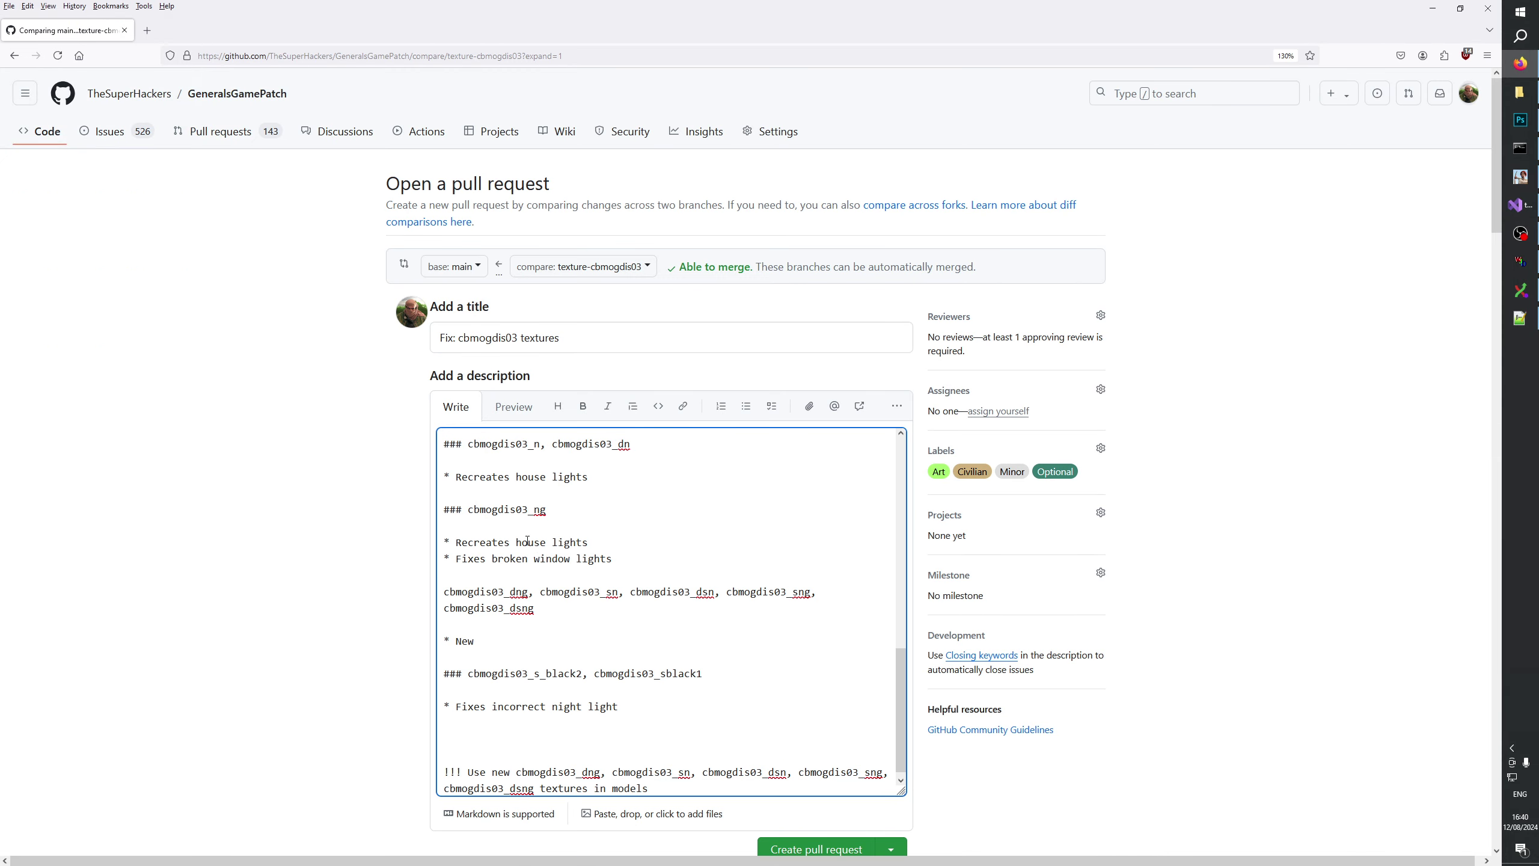
Add a "## TODO" heading at the end of the description and turn the "!!!" note into a "- [ ]" checklist item.
scroll(510, 697, "up", 10)
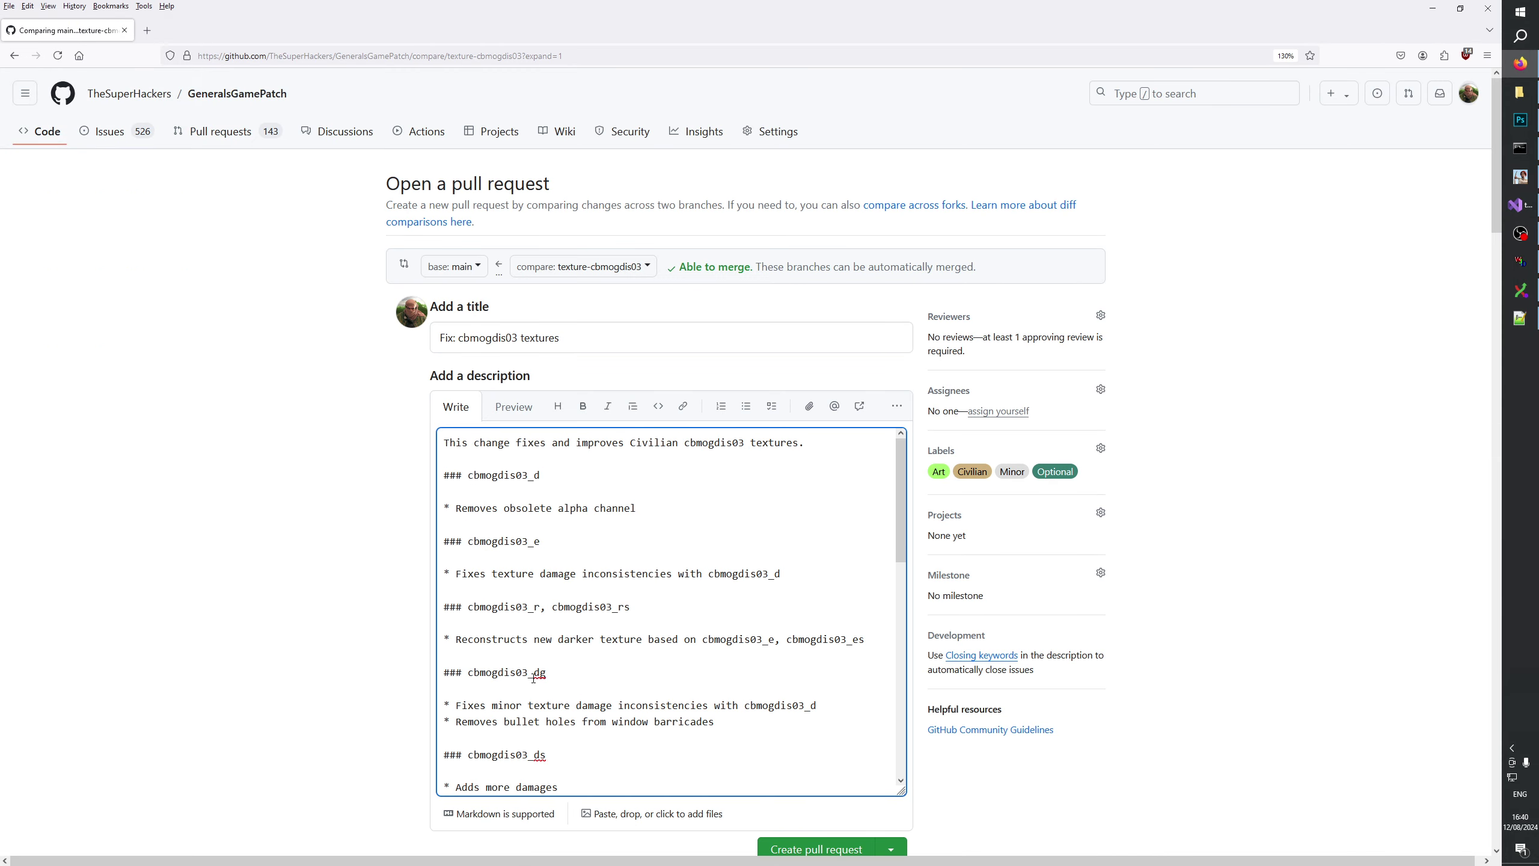
scroll(522, 657, "down", 10)
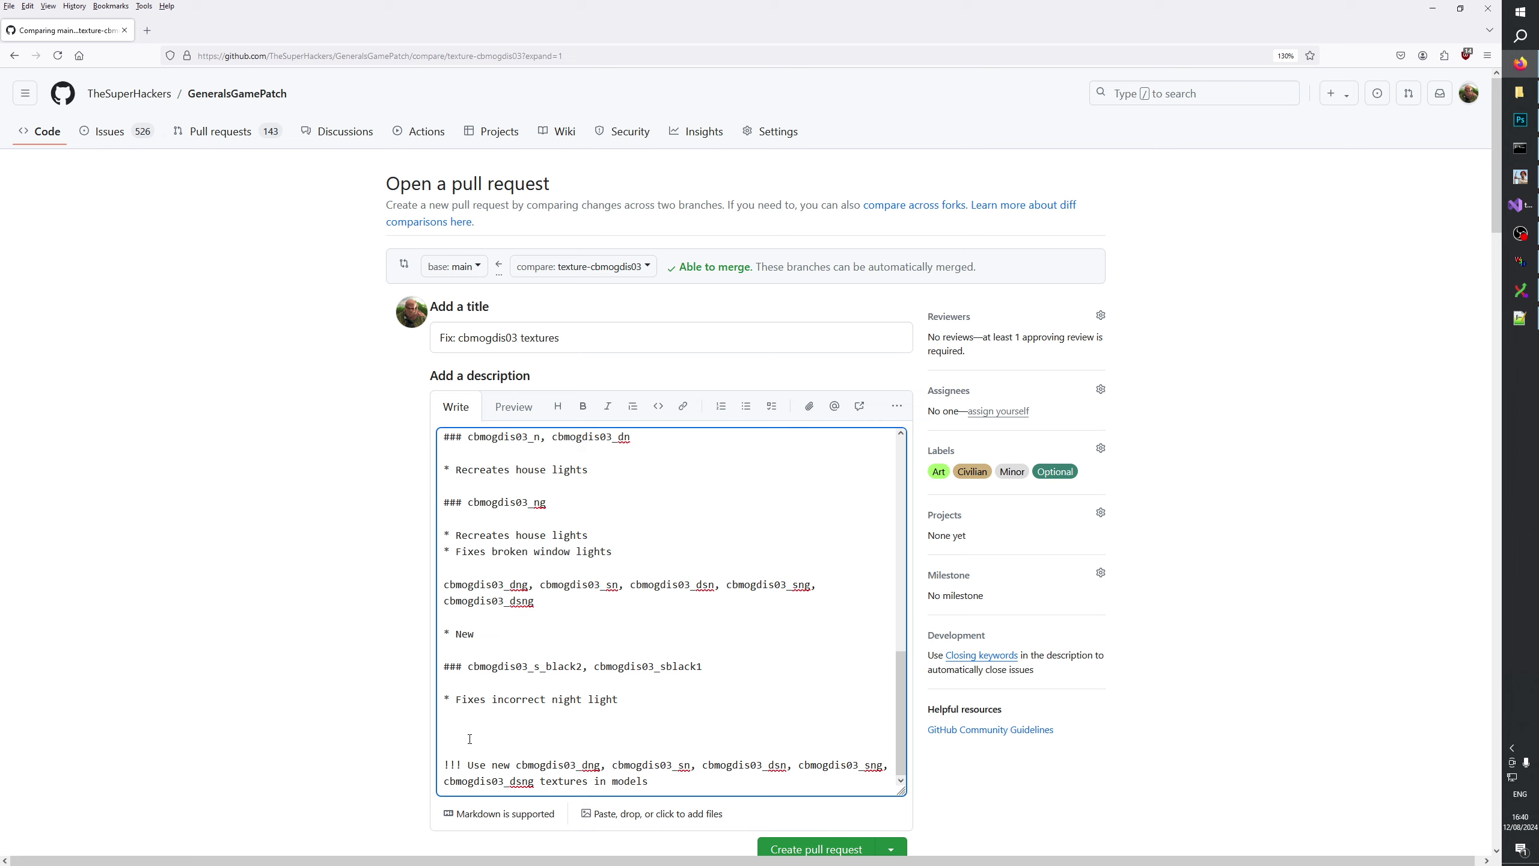
type("TODO")
key("BackSpace")
key("BackSpace")
key("BackSpace")
type("- [")
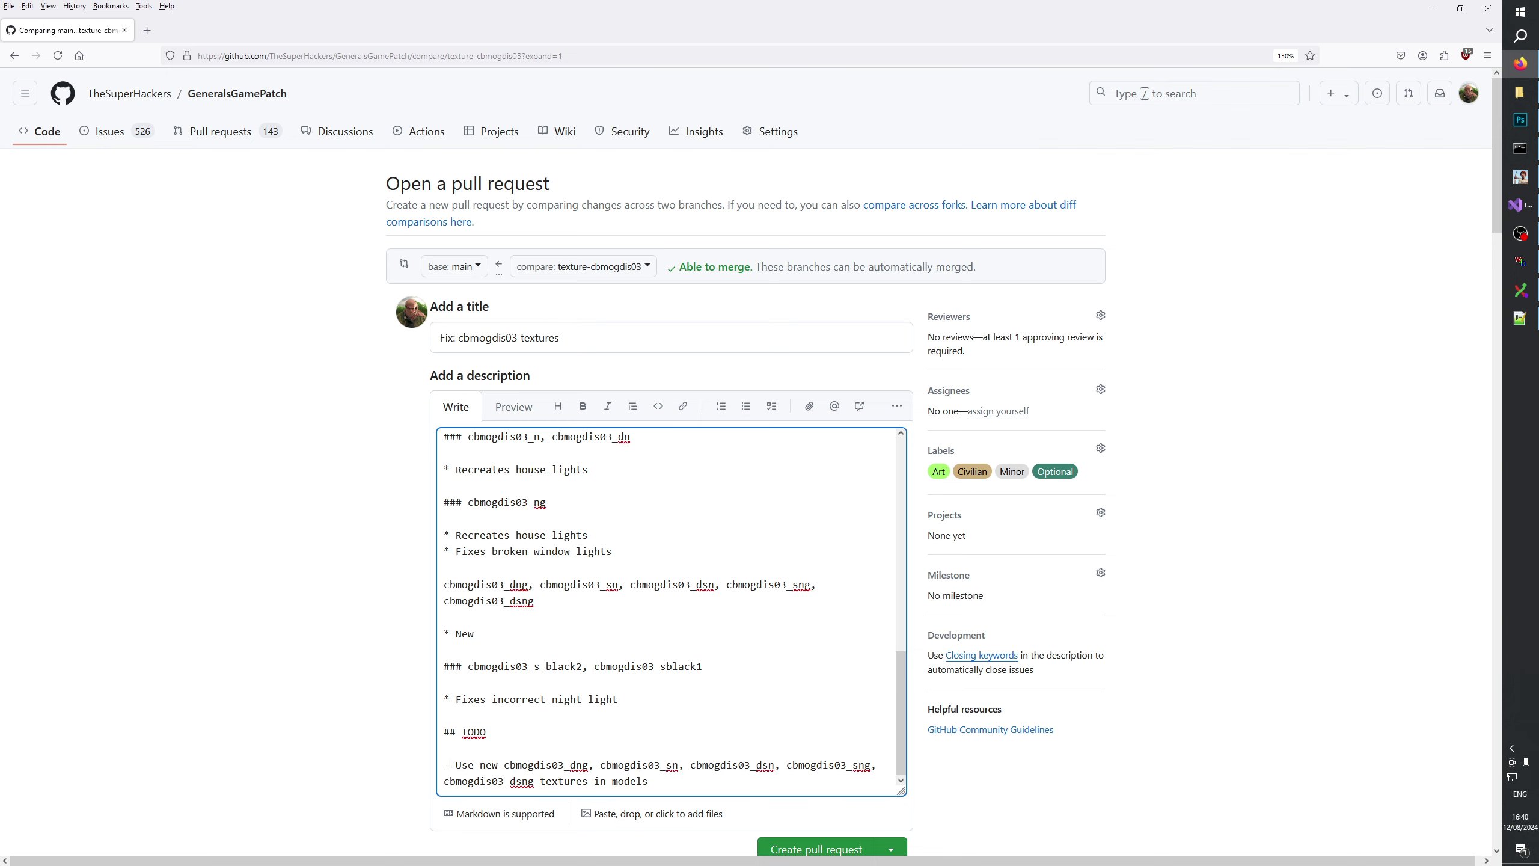
type(" ]")
Check the finished description, create the pull request, and look through its published conversation page.
scroll(506, 660, "up", 10)
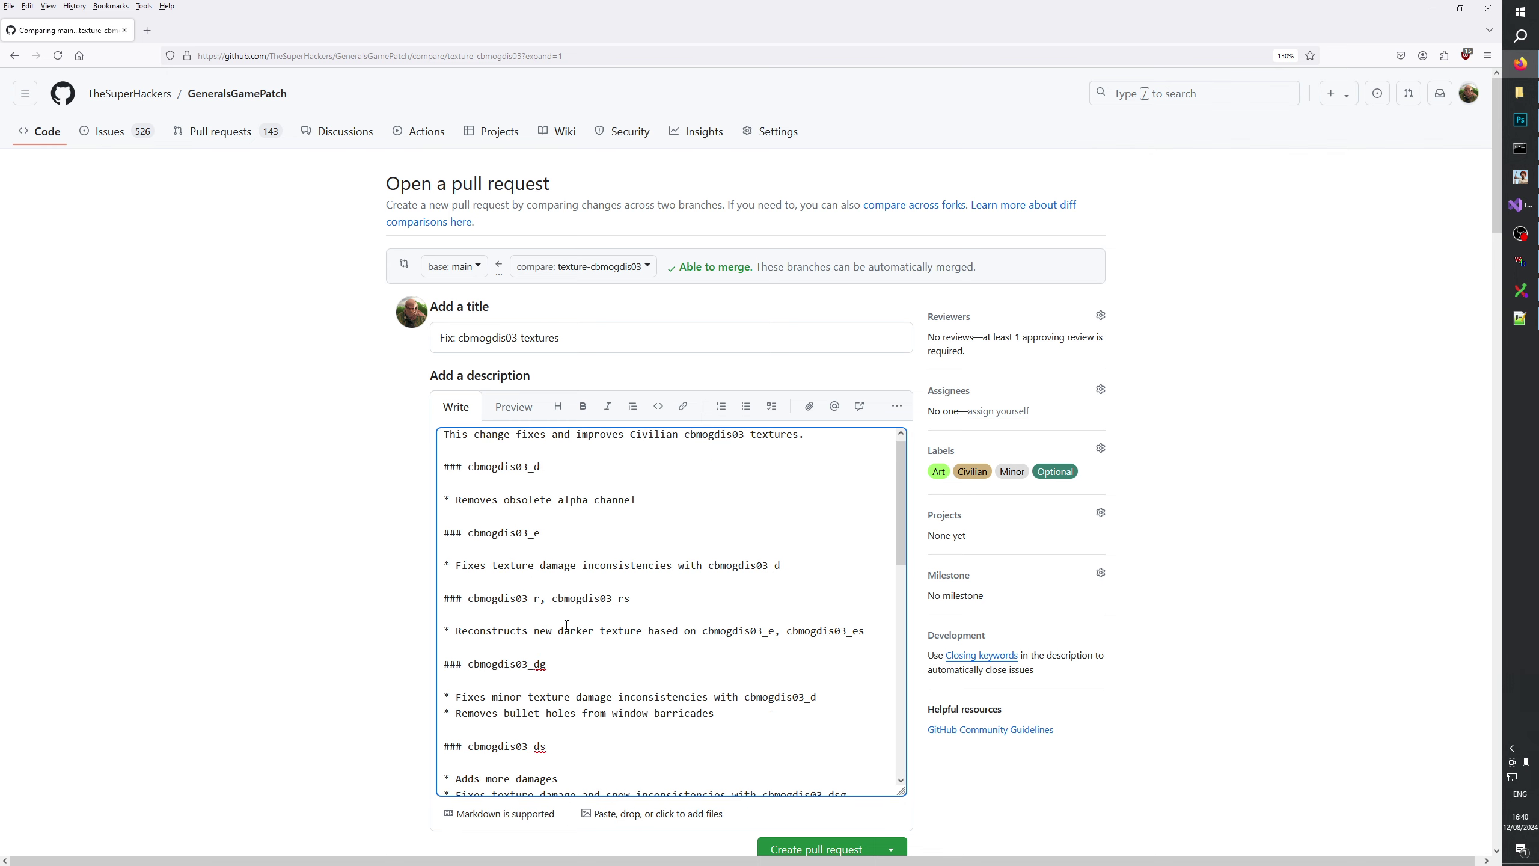
scroll(763, 595, "down", 10)
scroll(762, 594, "down", 5)
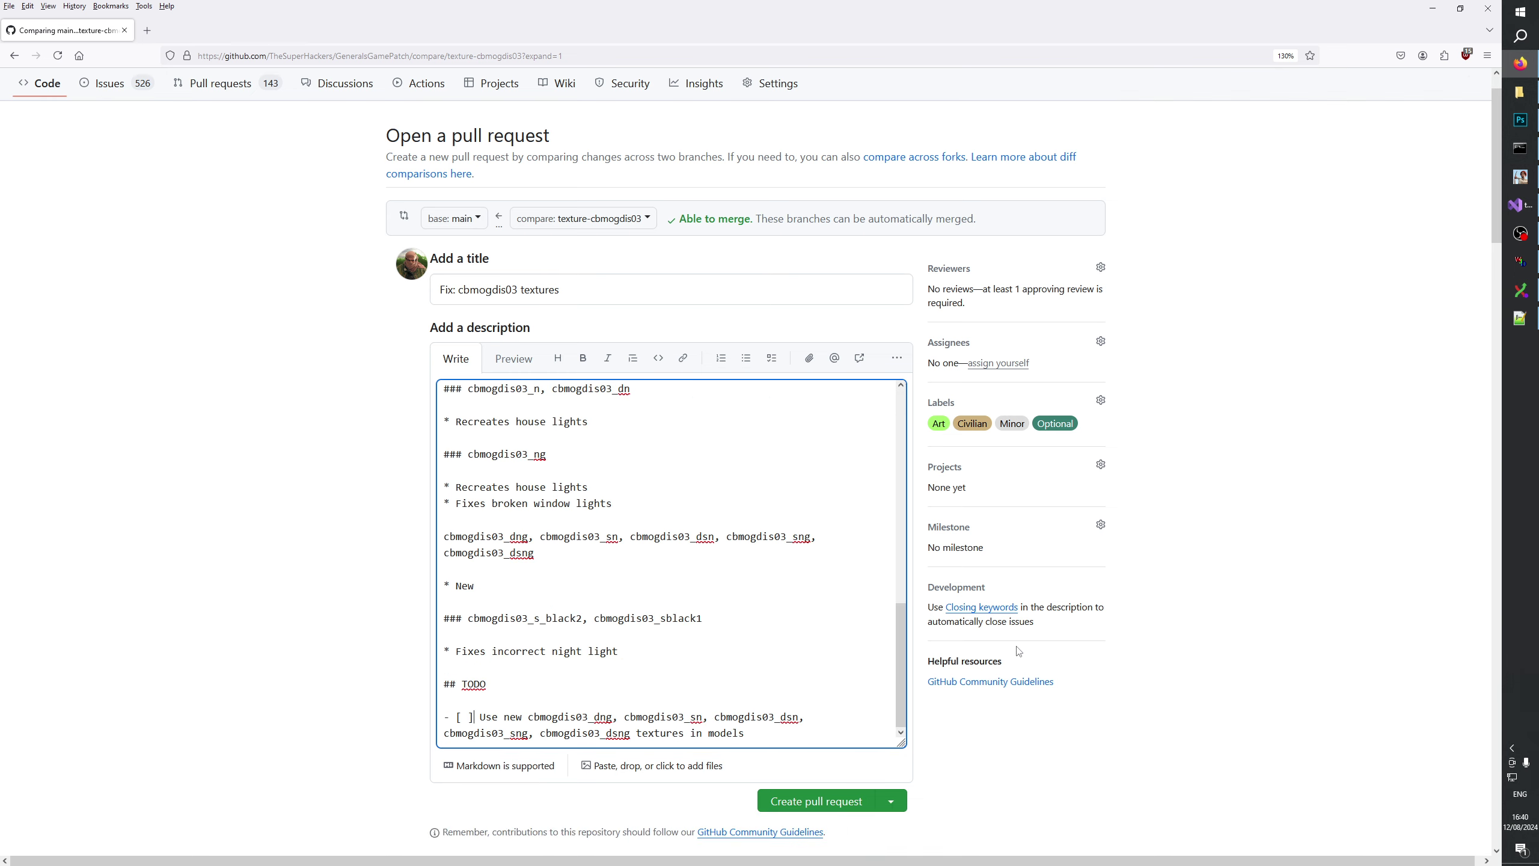
left_click(825, 518)
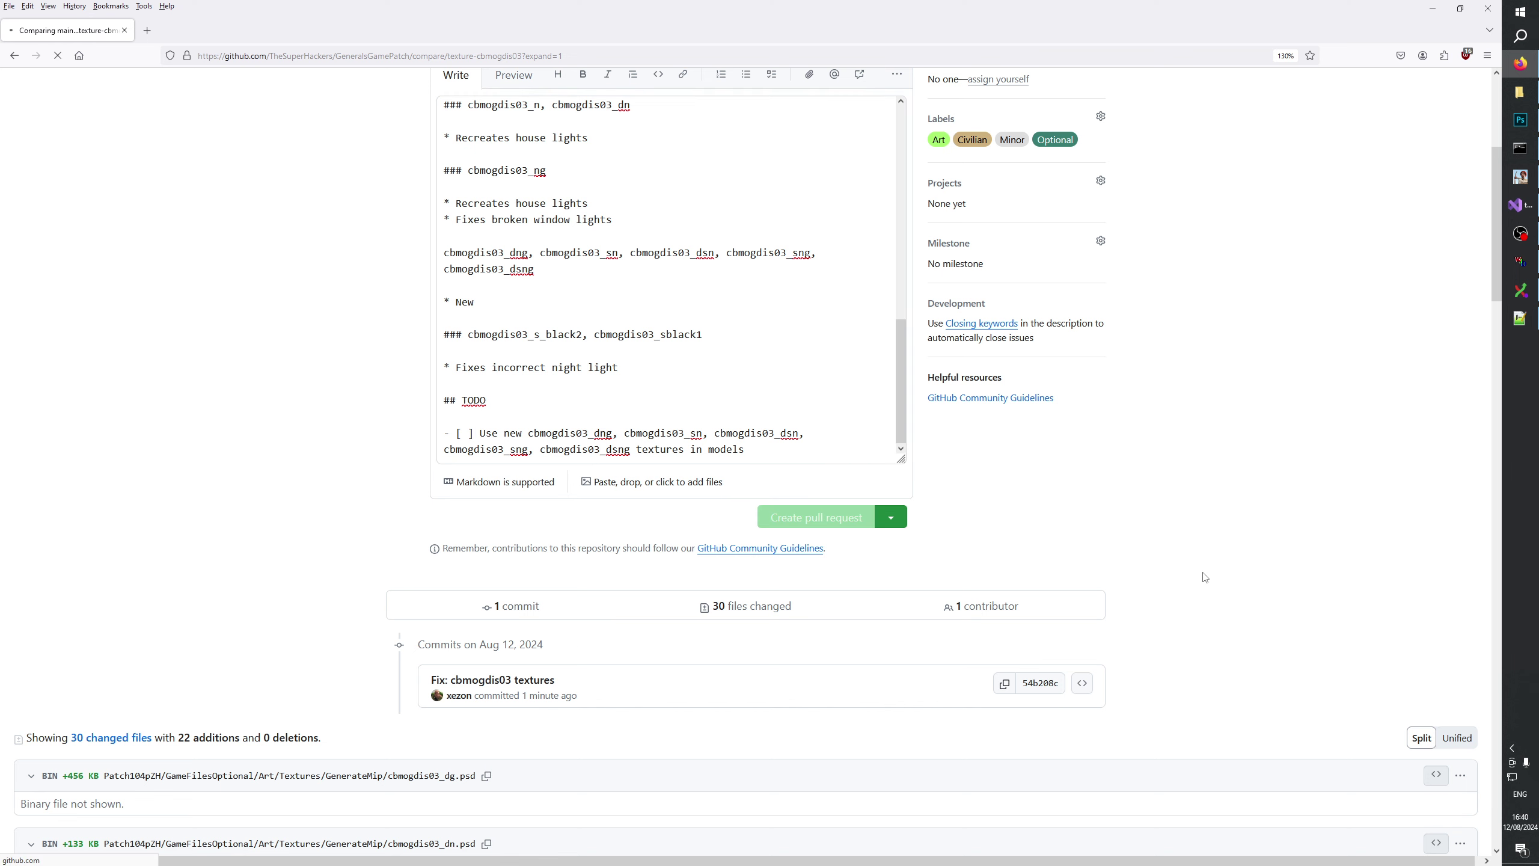
scroll(879, 640, "down", 6)
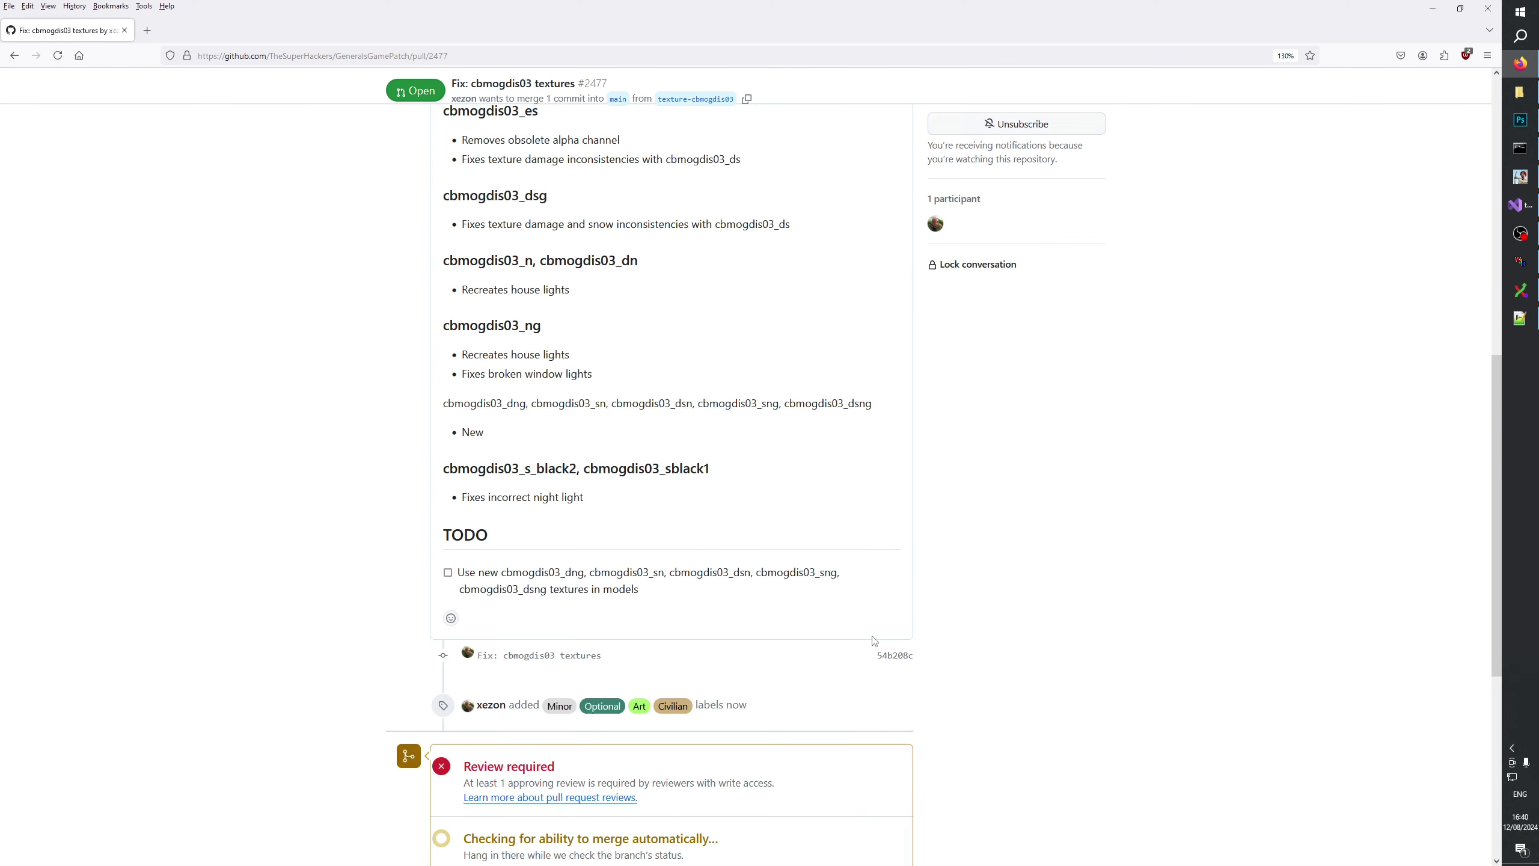
scroll(881, 640, "up", 2)
scroll(881, 639, "up", 6)
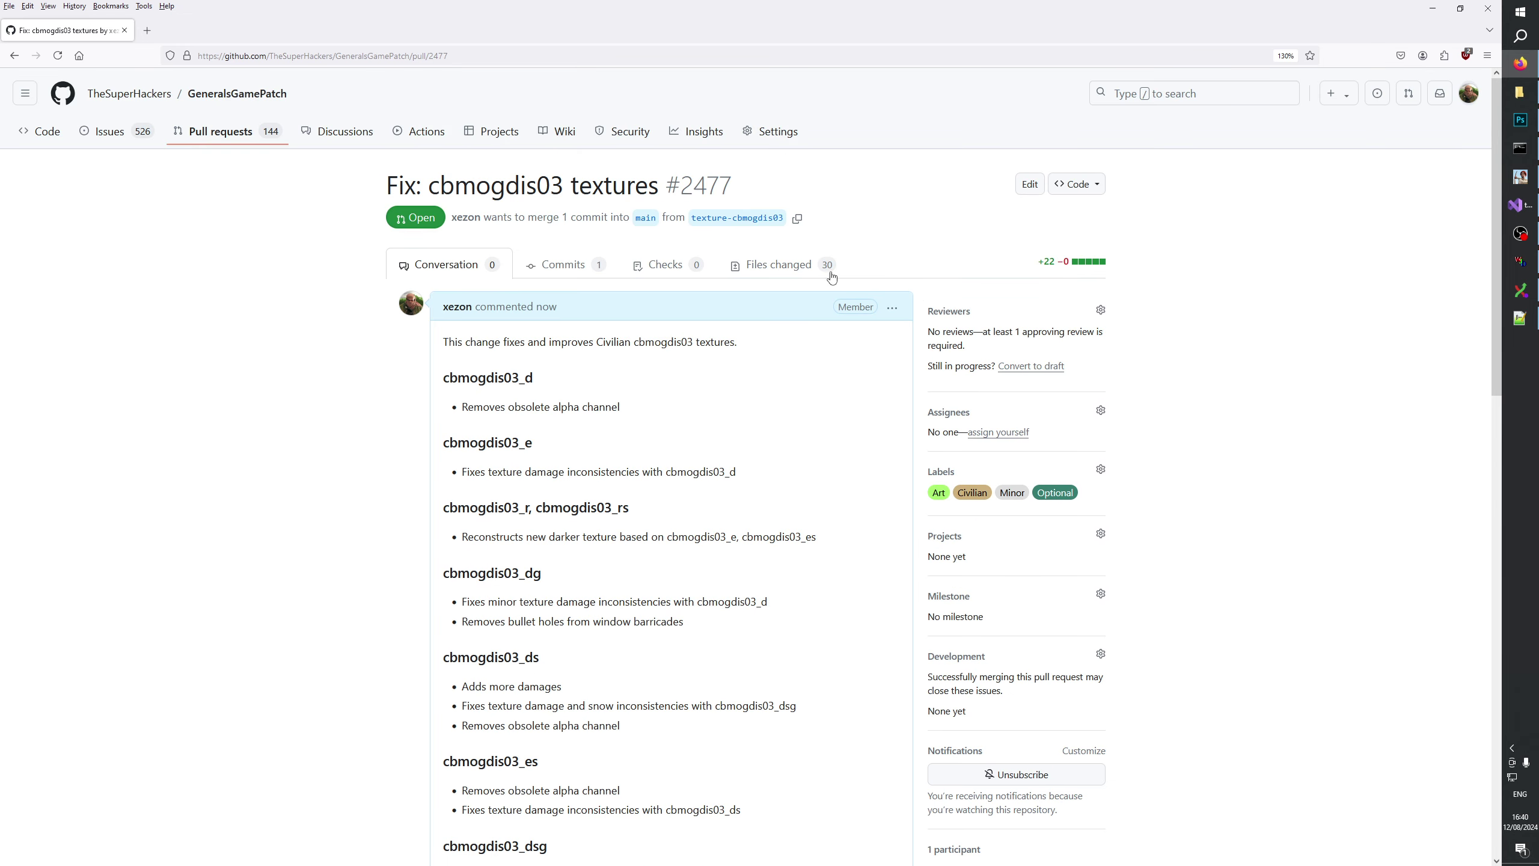
Review the list of changed files in the new pull request.
left_click(789, 267)
scroll(415, 399, "down", 10)
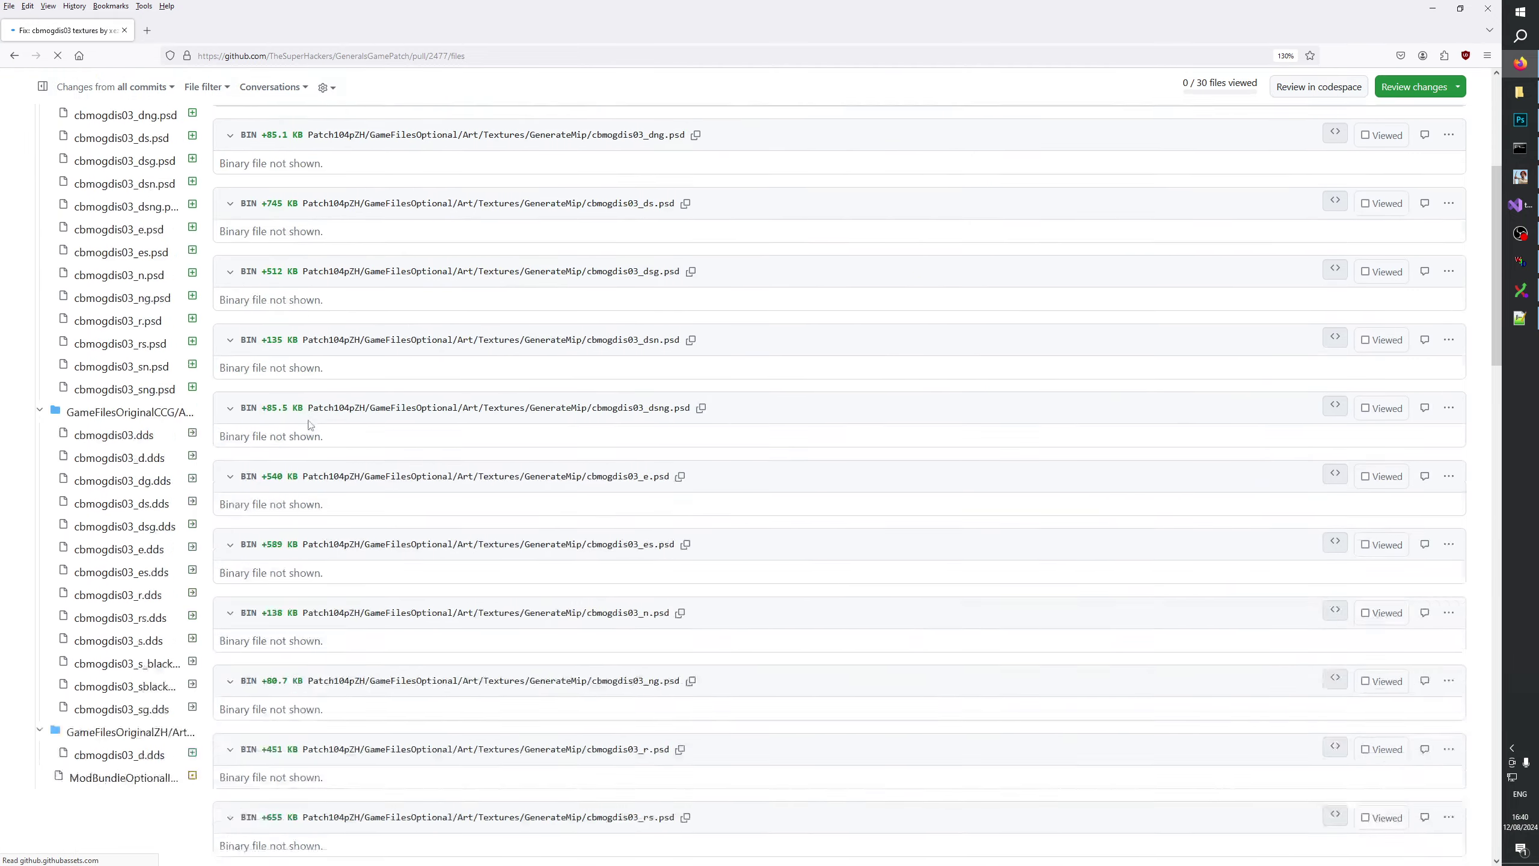
scroll(328, 473, "down", 10)
scroll(711, 443, "up", 20)
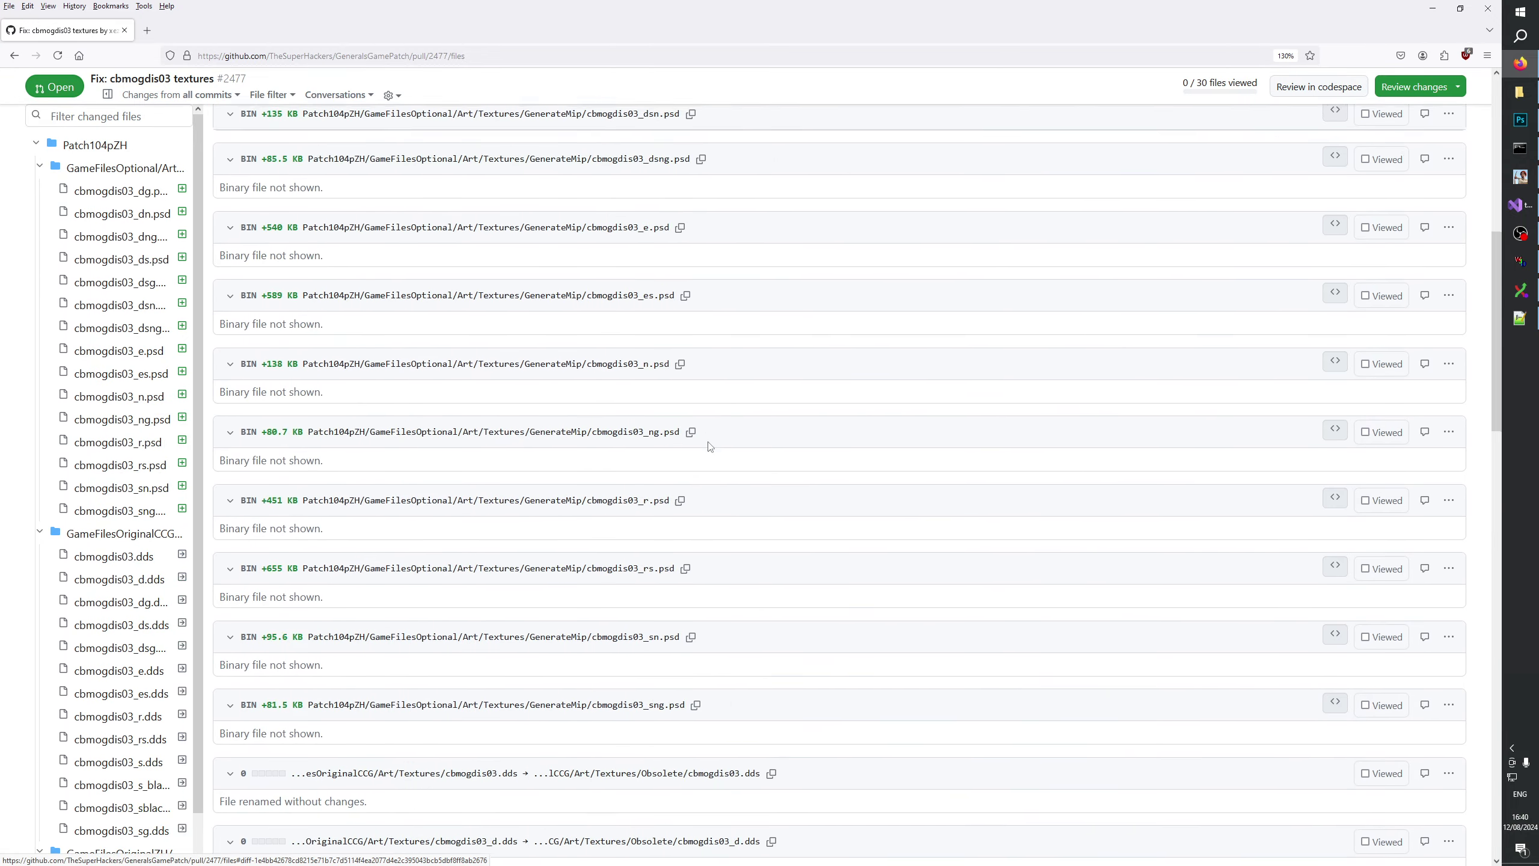
Switch to File Explorer and select the cbmogdis03 DDS files in GenerateMip, from cbmogdis03.dds through cbmogdis03_sg.dds.
left_click(1520, 92)
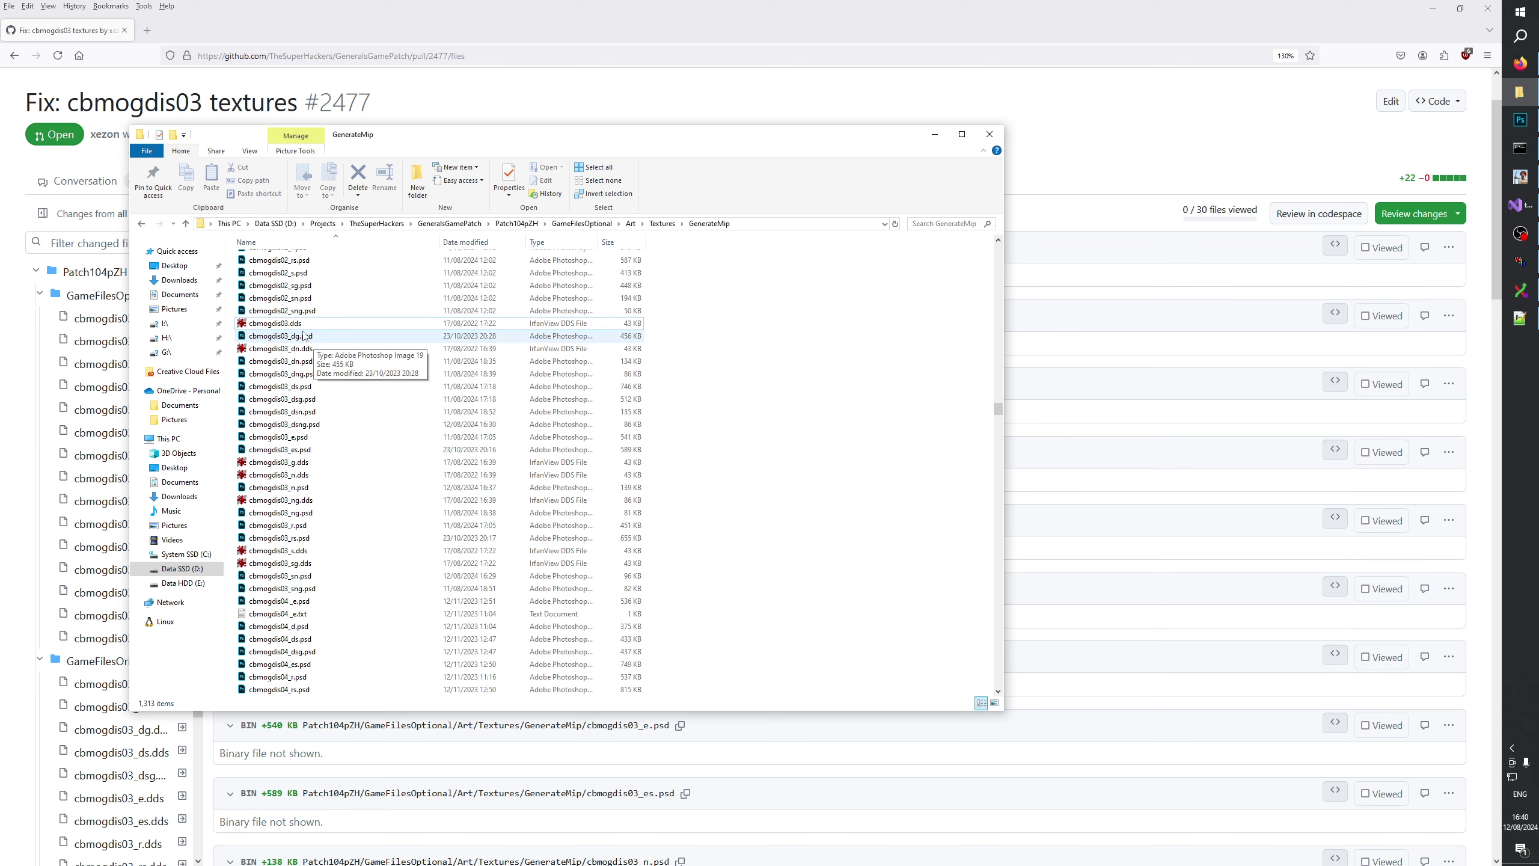
left_click(296, 337)
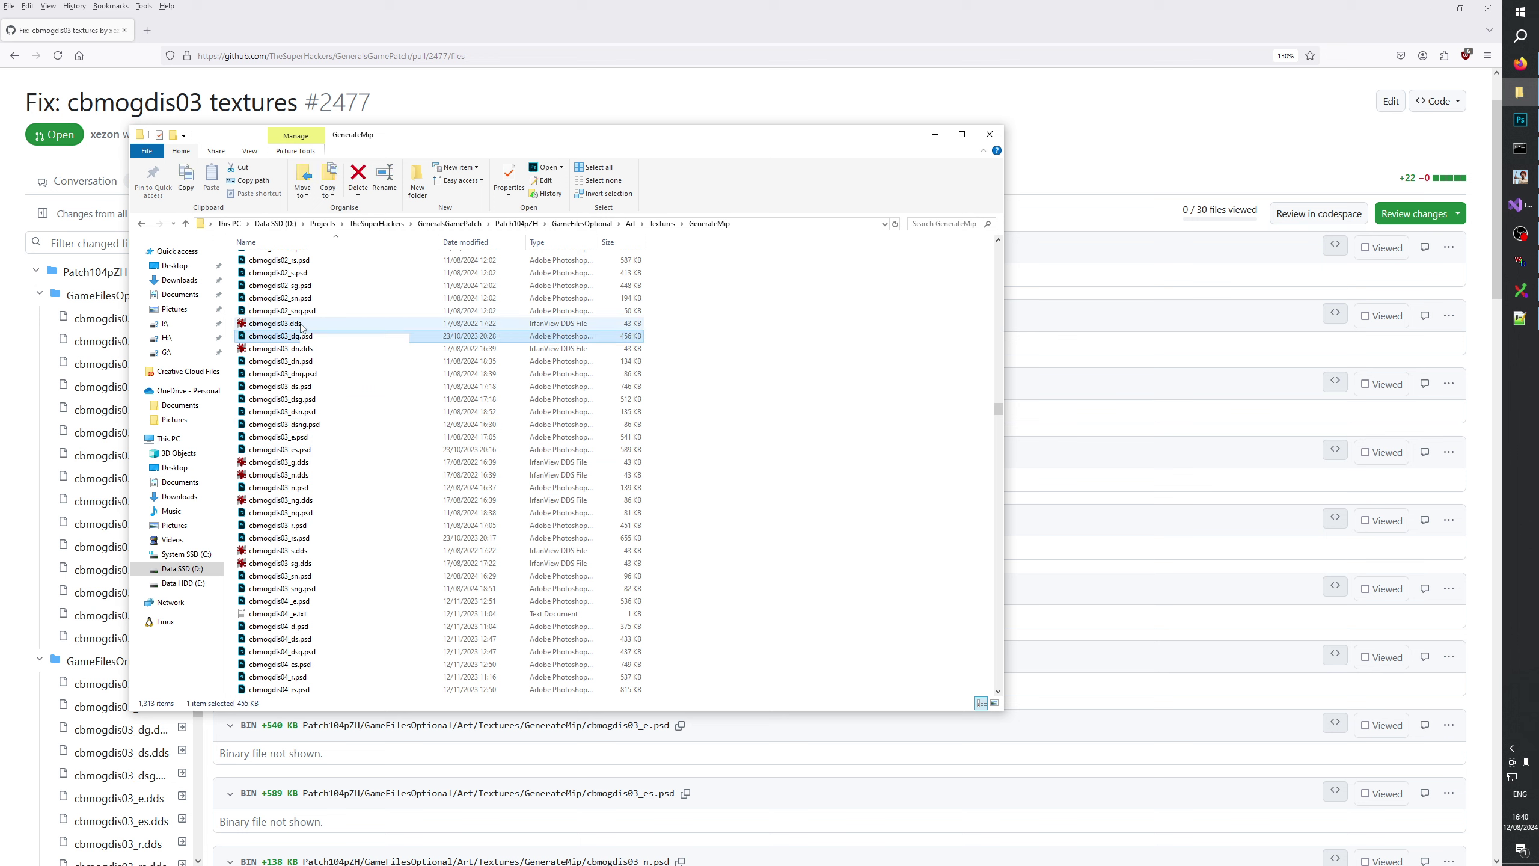
left_click(302, 324)
left_click(301, 349, "ctrl")
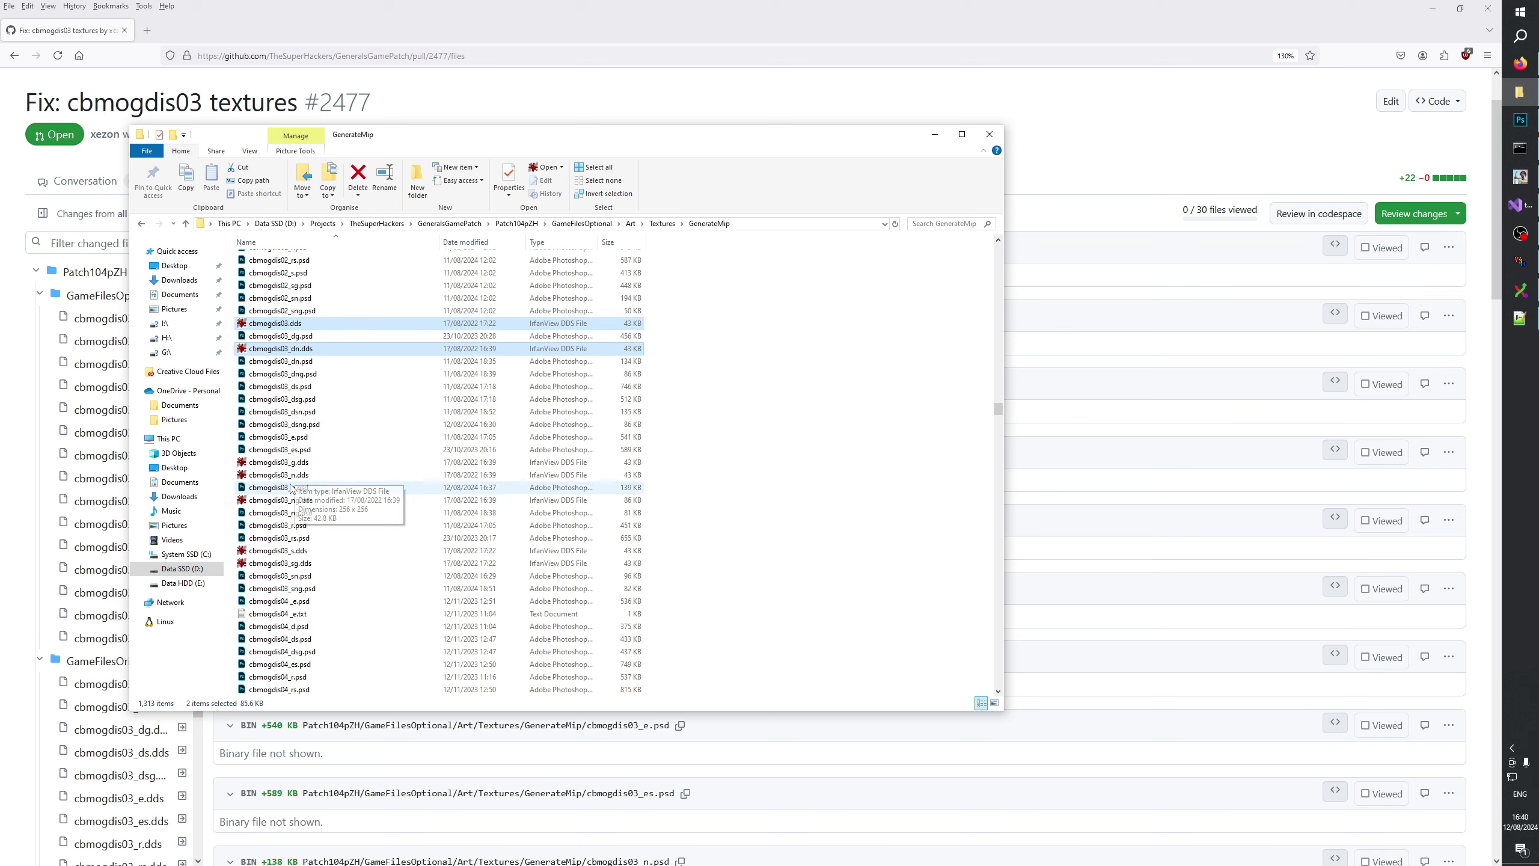
left_click(303, 463, "ctrl")
left_click(302, 475, "ctrl")
left_click(291, 501, "ctrl")
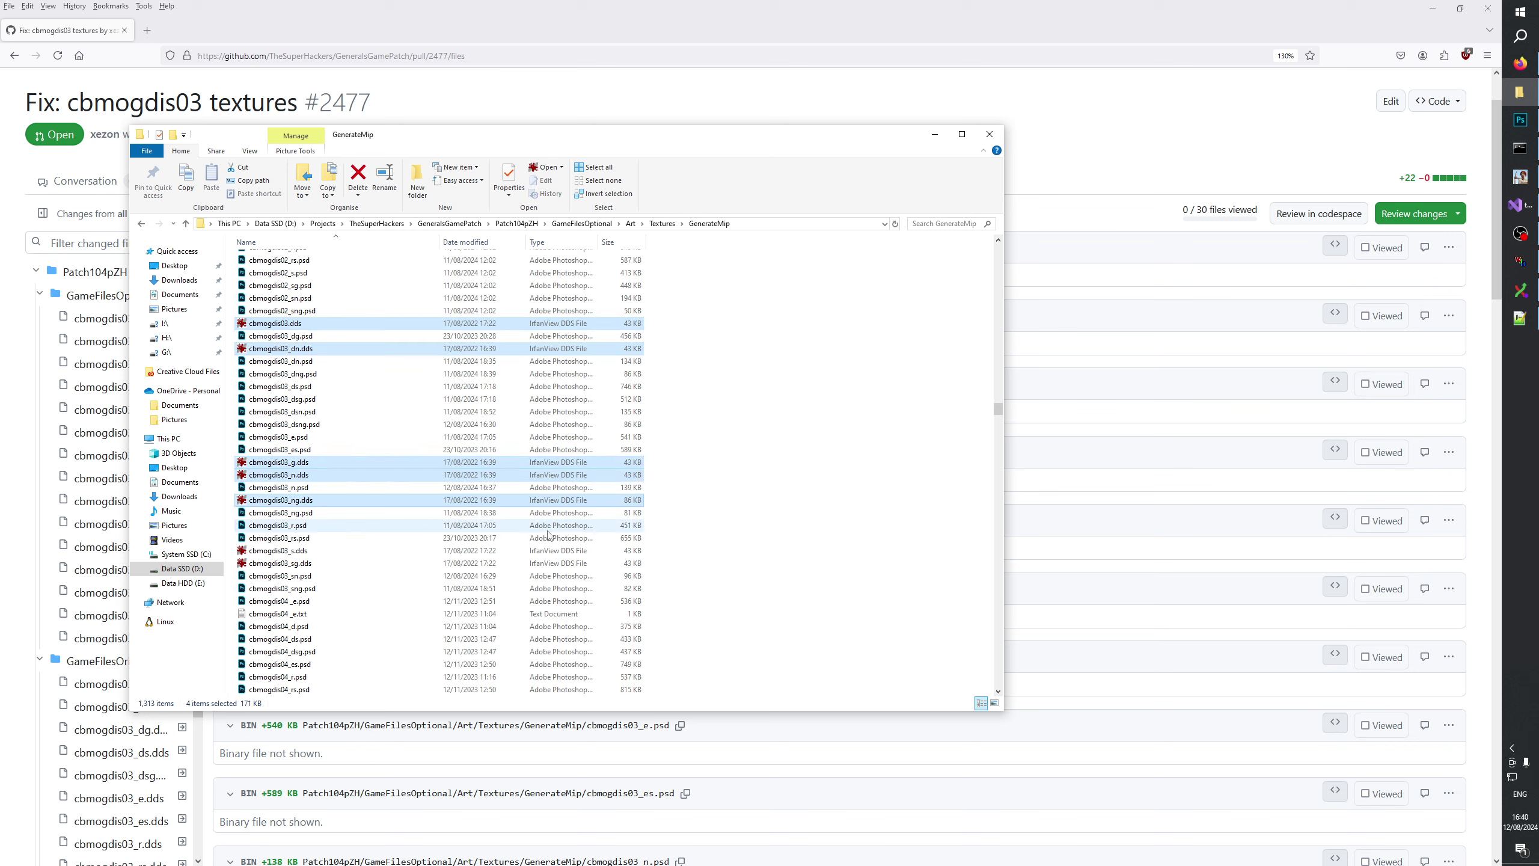
left_click(547, 551, "ctrl")
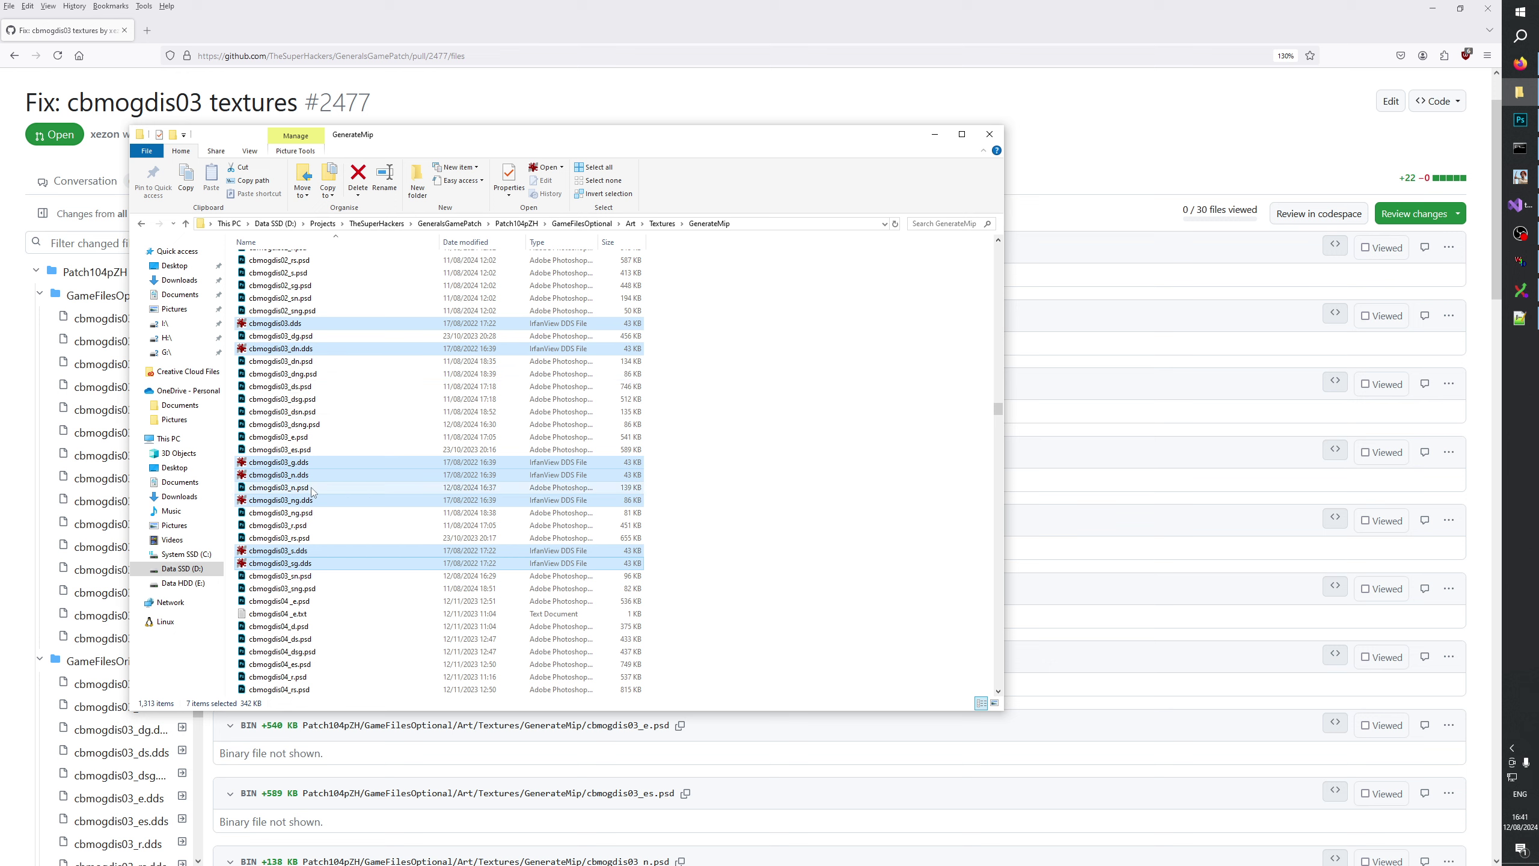
Inspect cbmogdis03_ng.dds in IrfanView and in Photoshop without separate mip-map layers, closing it after each check.
double_click(297, 501)
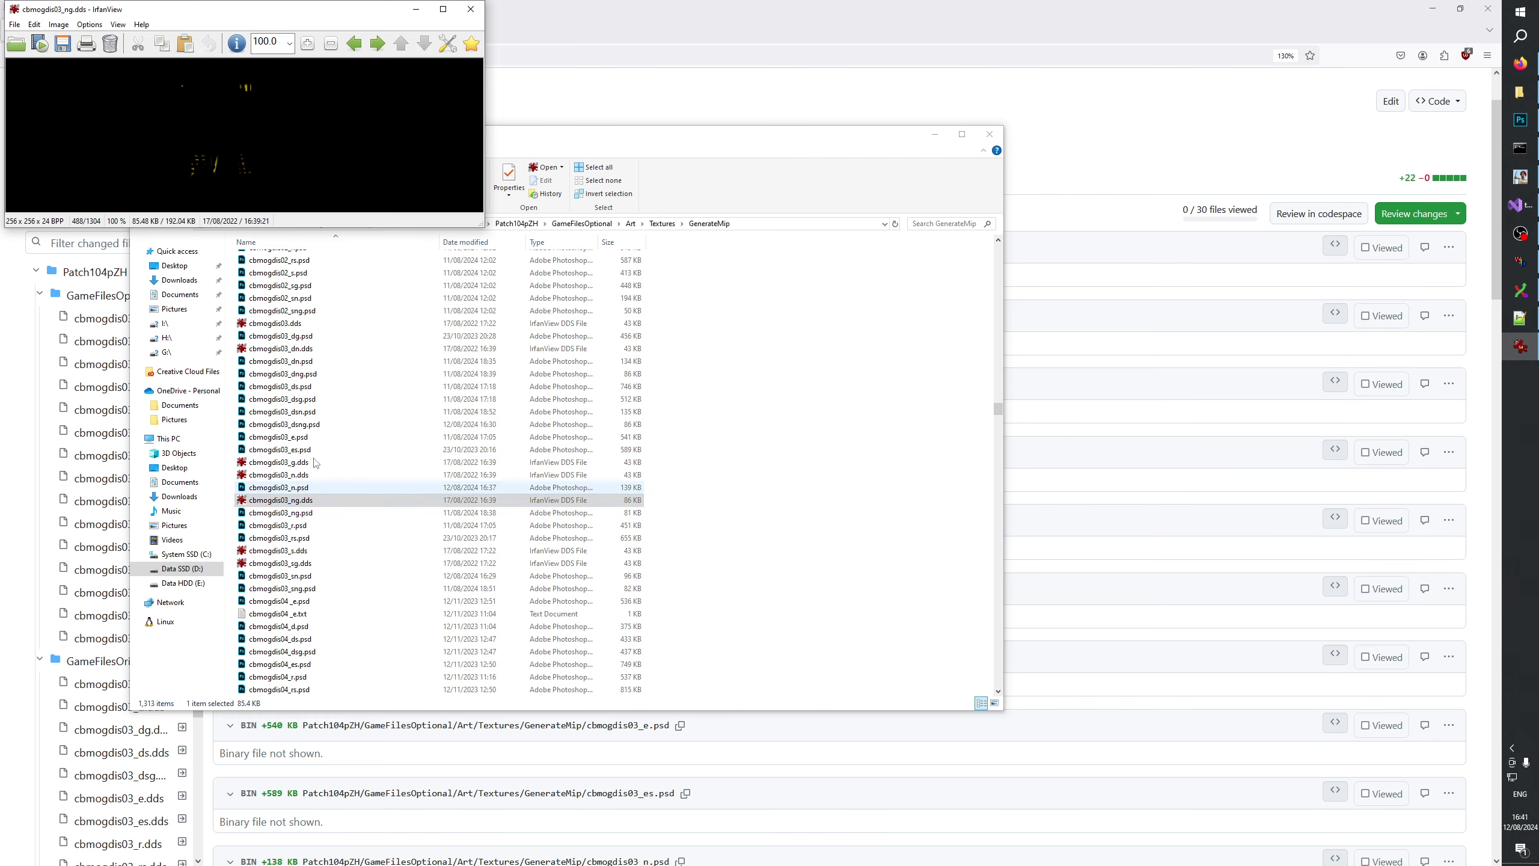
left_click(471, 9)
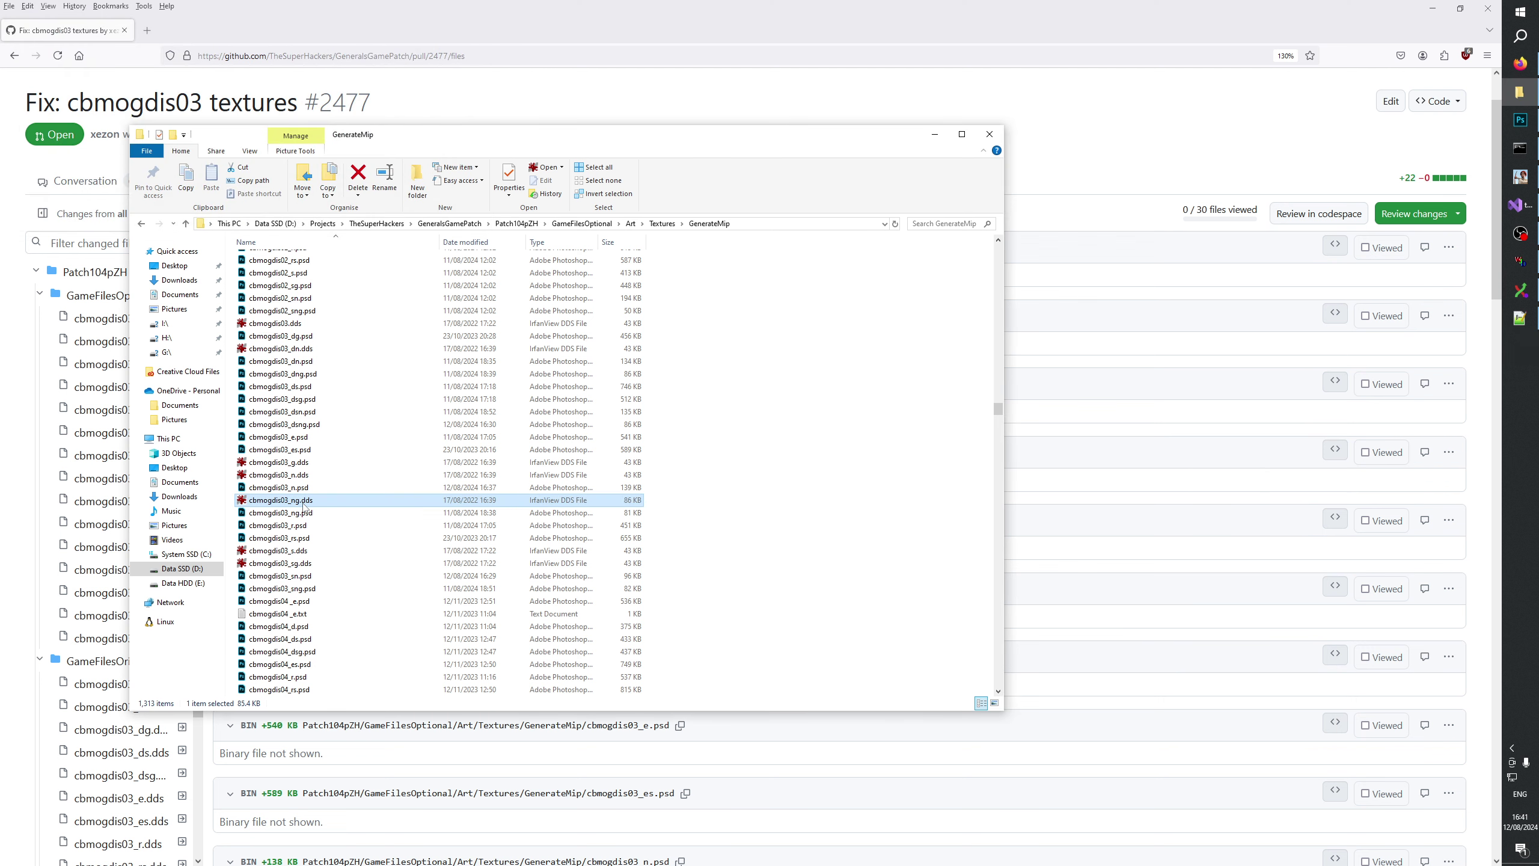
left_click_drag(303, 504, 712, 130)
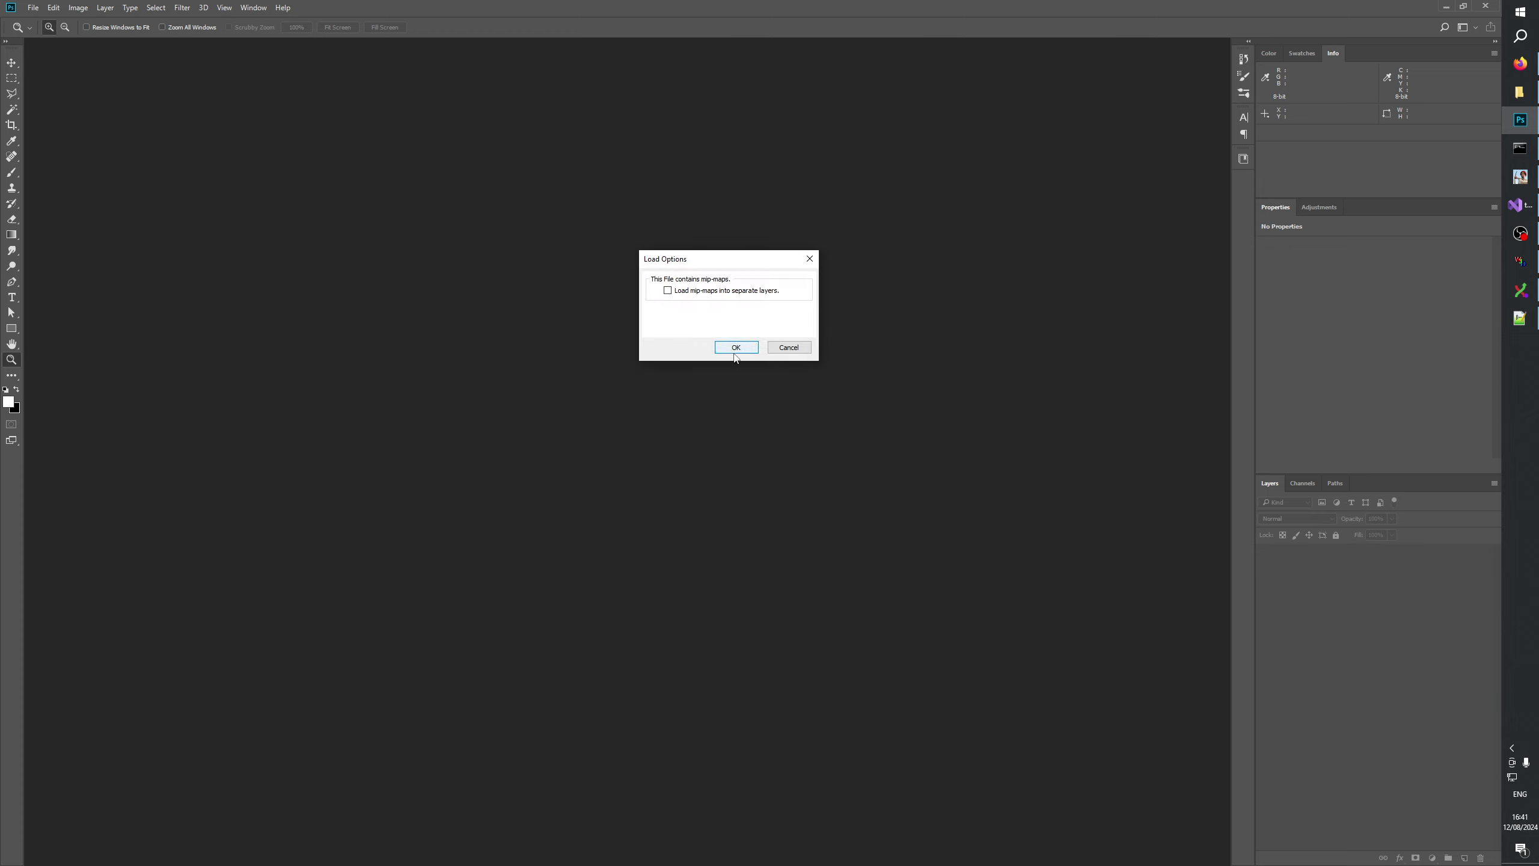
left_click(736, 348)
left_click(155, 52)
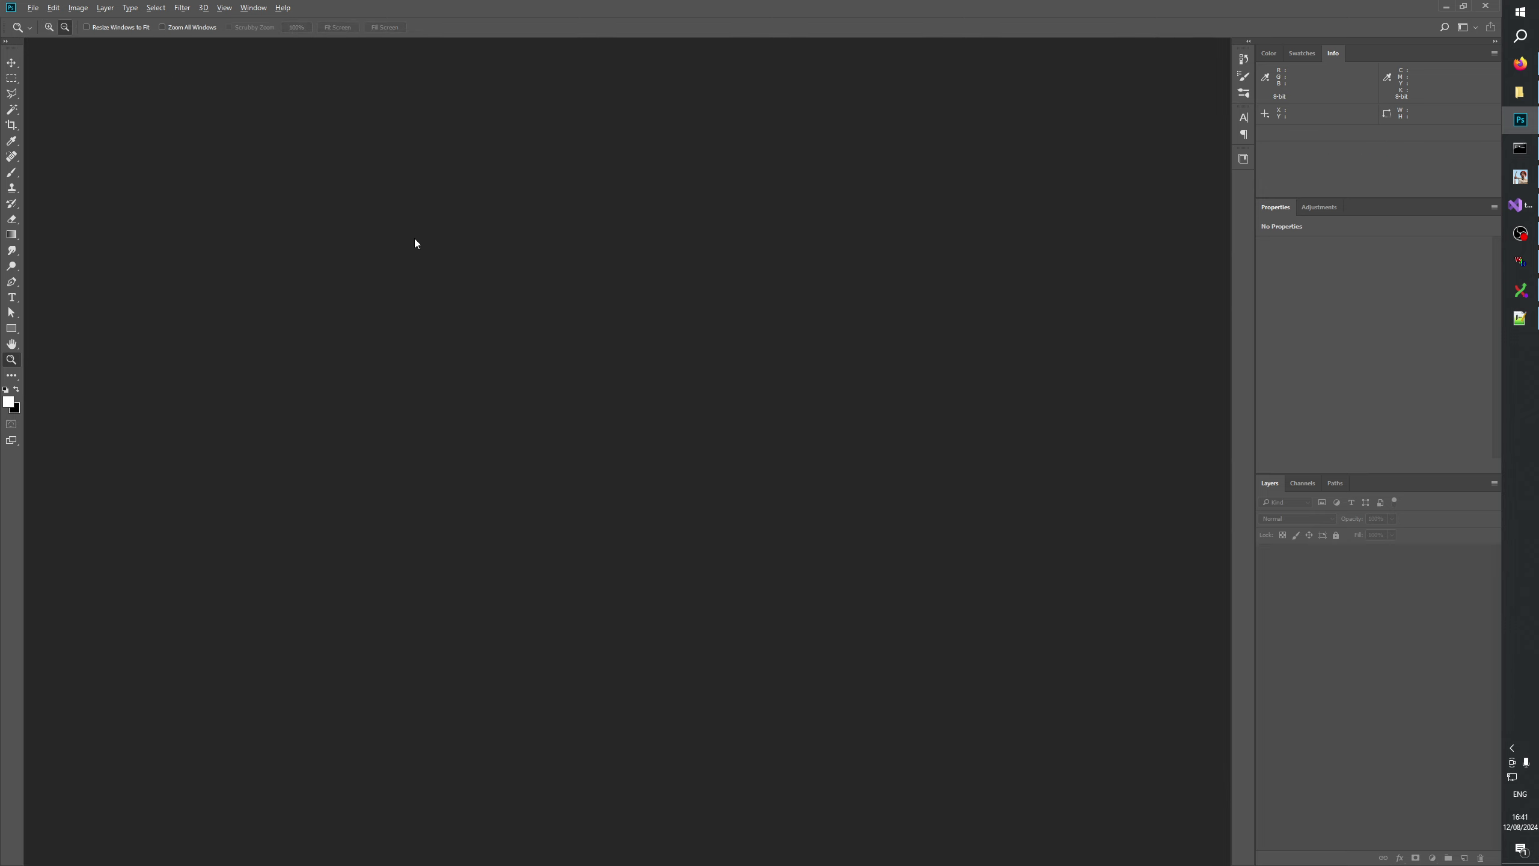
Switch to File Explorer and delete the leftover cbmogdis03 DDS files in GenerateMip: the base file, _dn, _g, _n, _ng, _s and _sg.
key("alt+Tab")
left_click(300, 476)
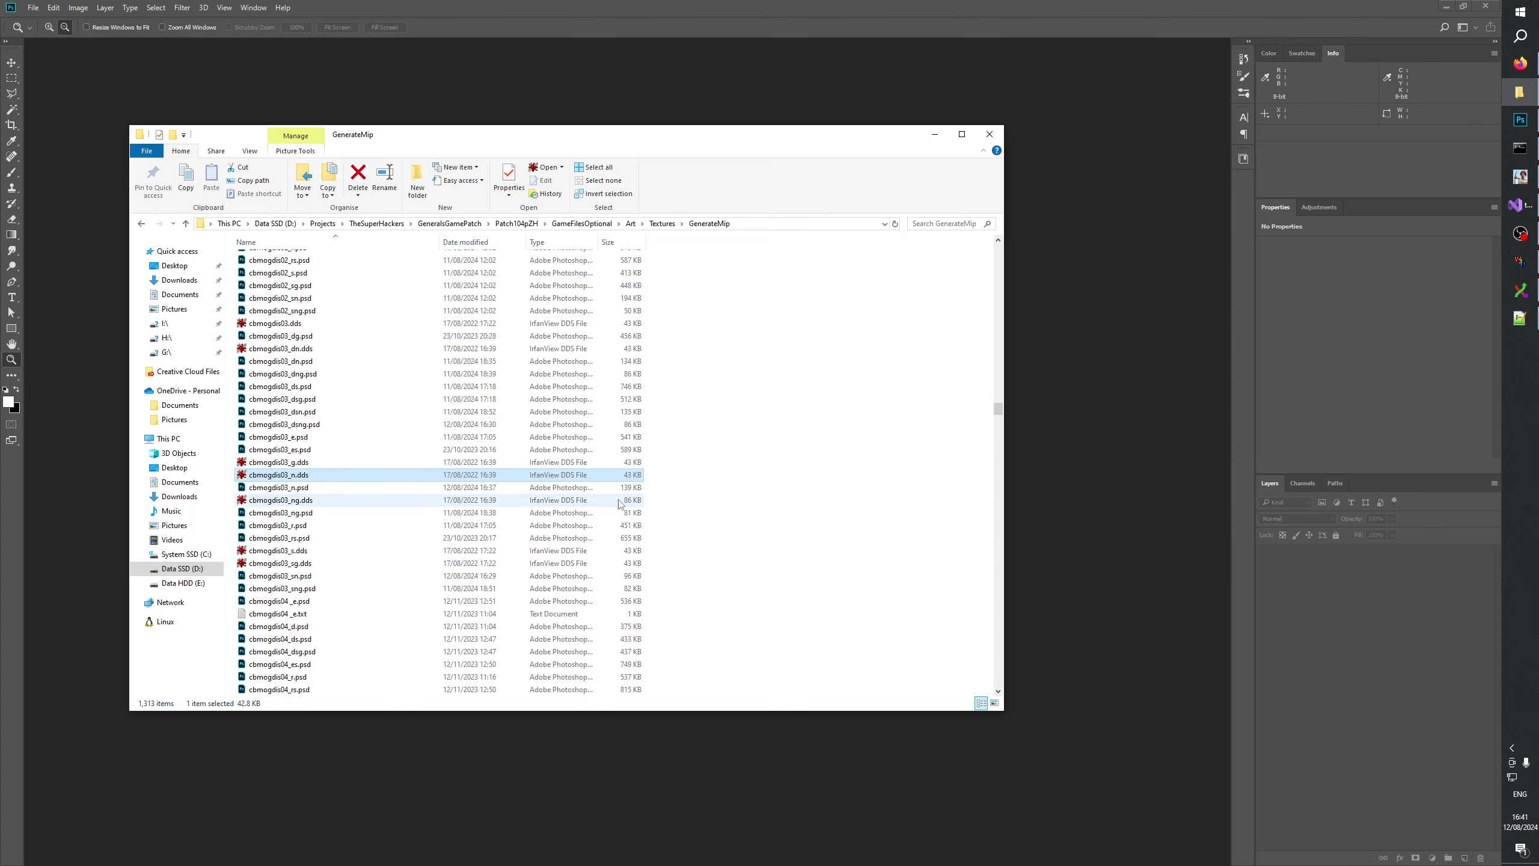
left_click(621, 502)
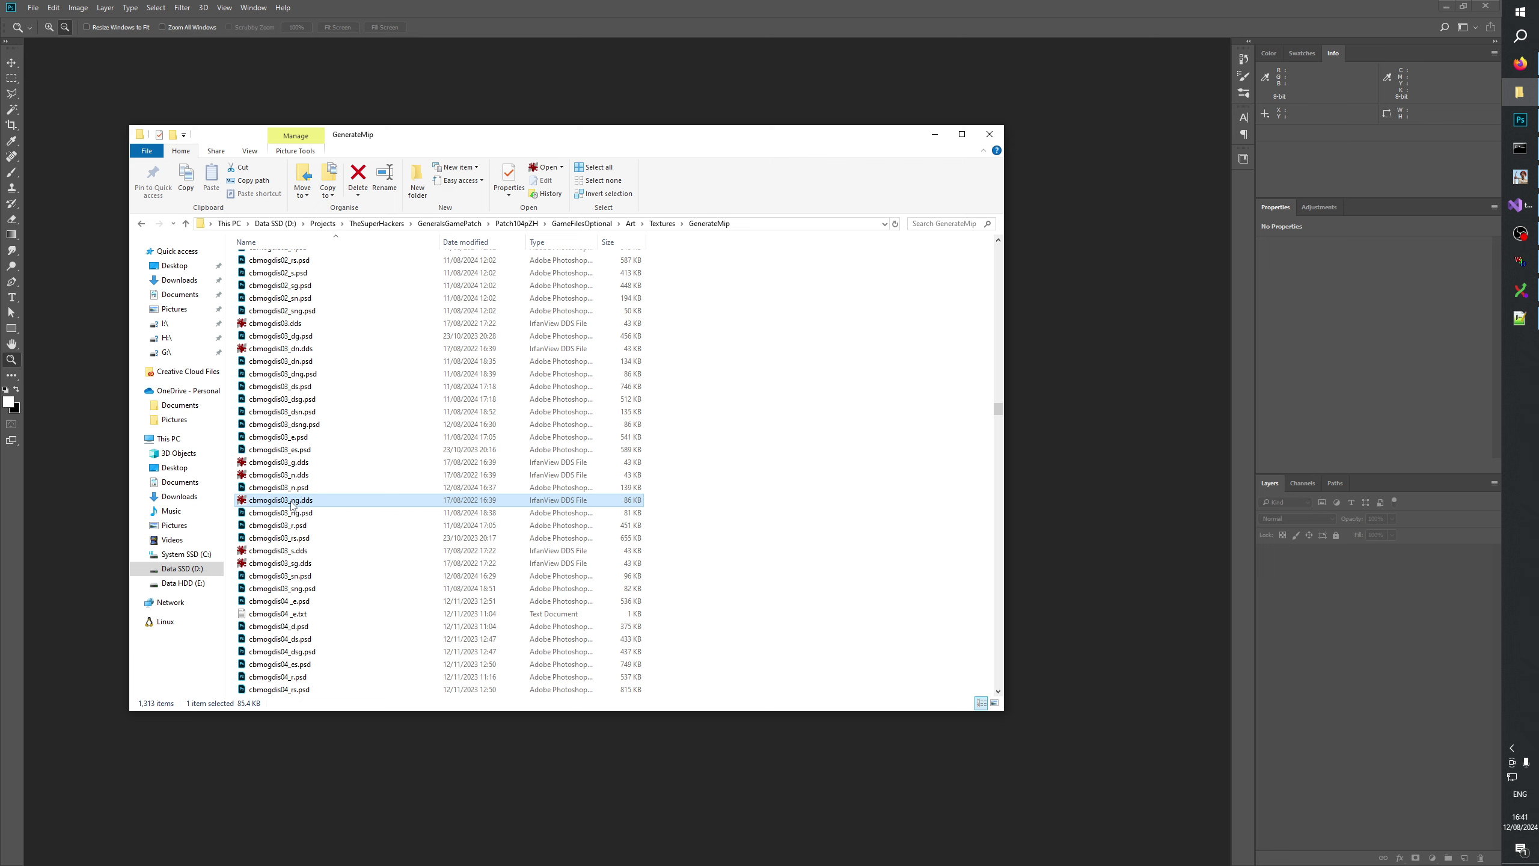
mouse_move(293, 505)
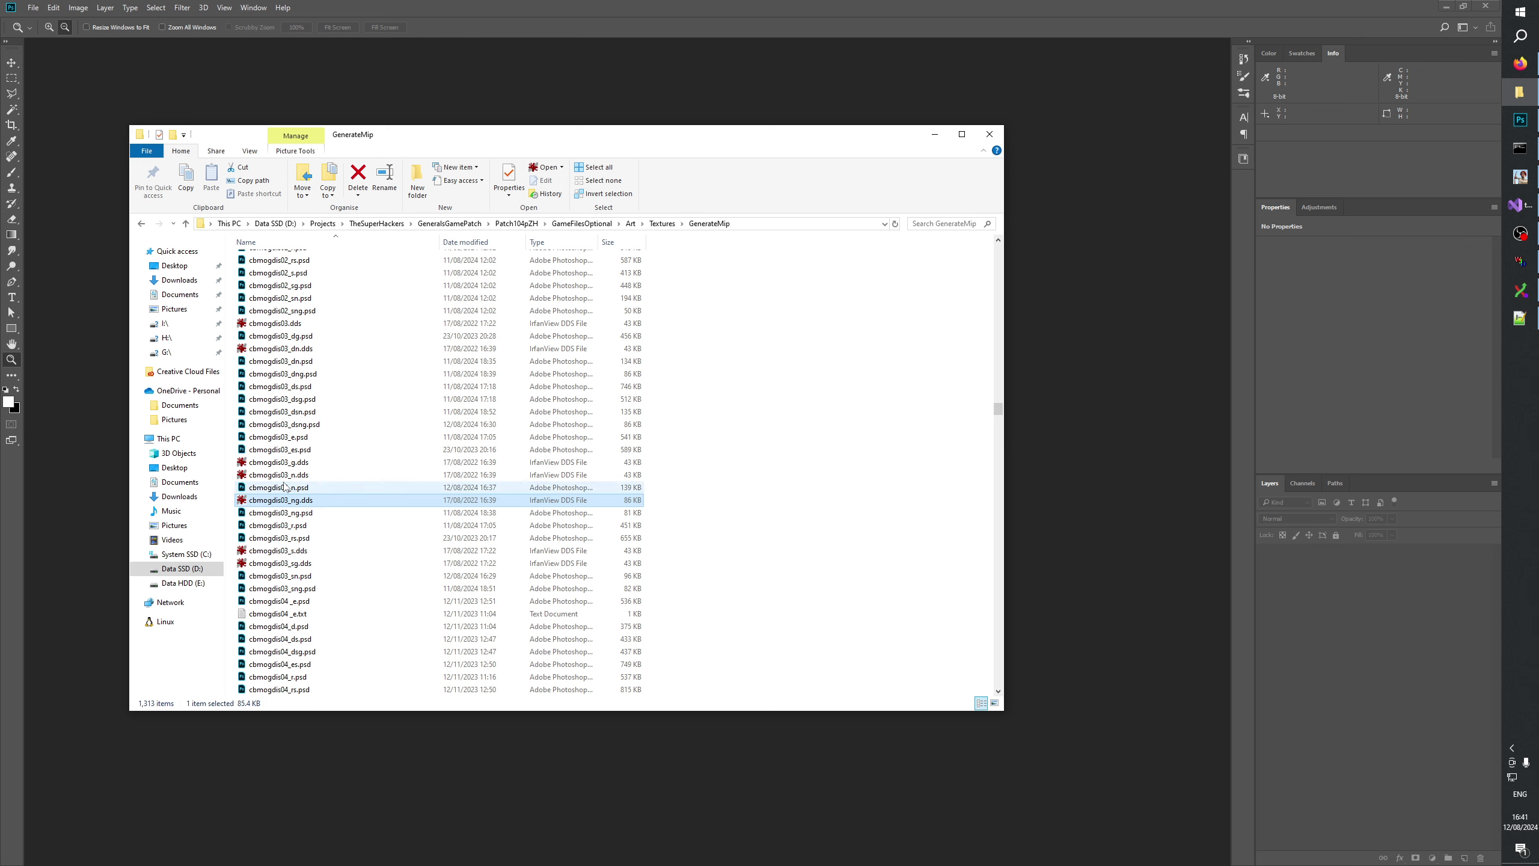
left_click(298, 464, "ctrl")
left_click(297, 475, "ctrl")
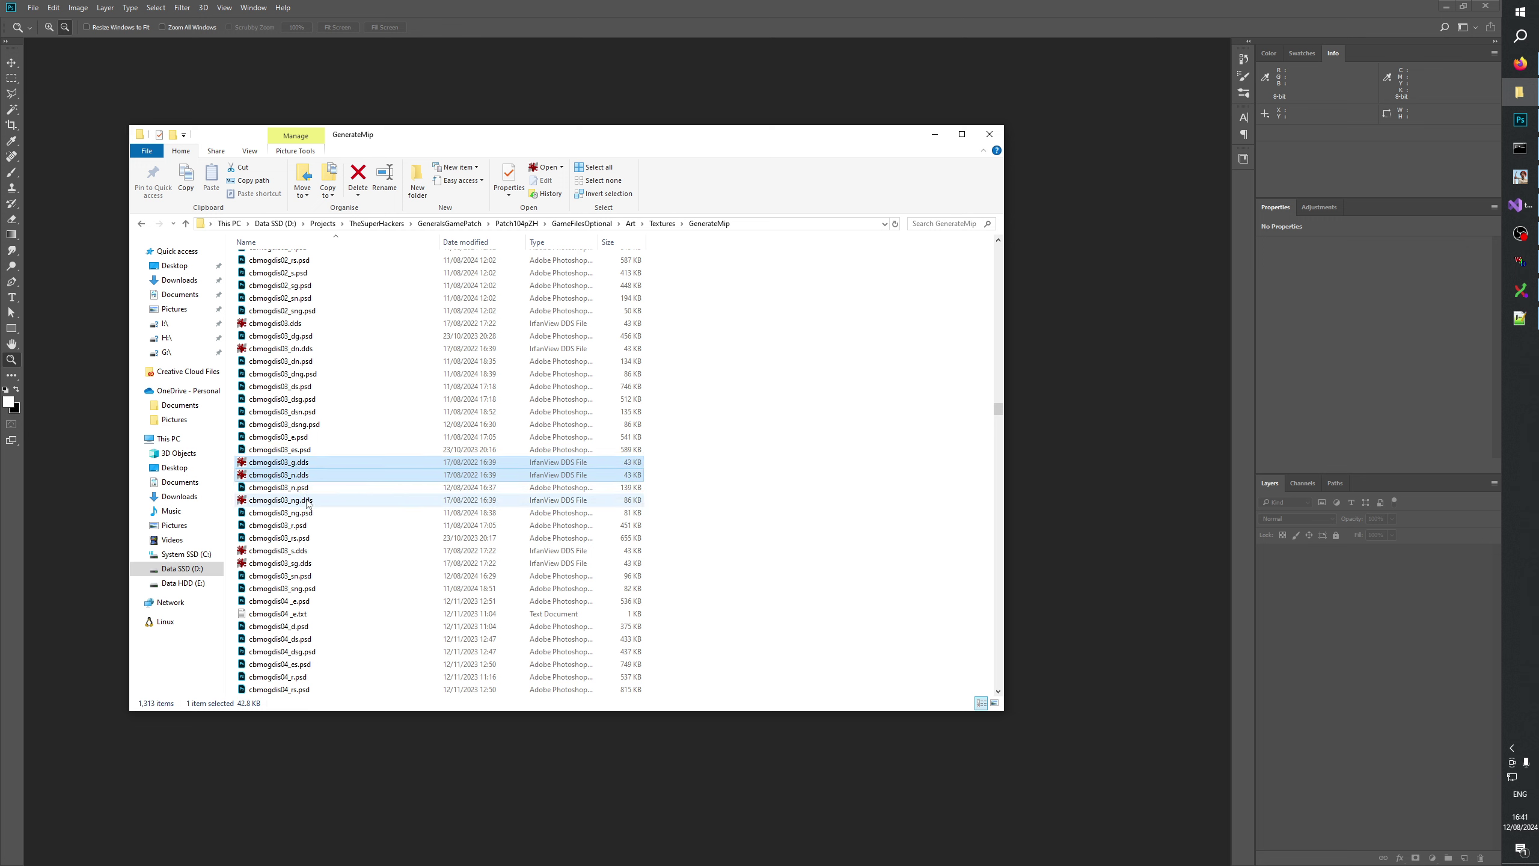
left_click(300, 552, "ctrl")
left_click(302, 564, "ctrl")
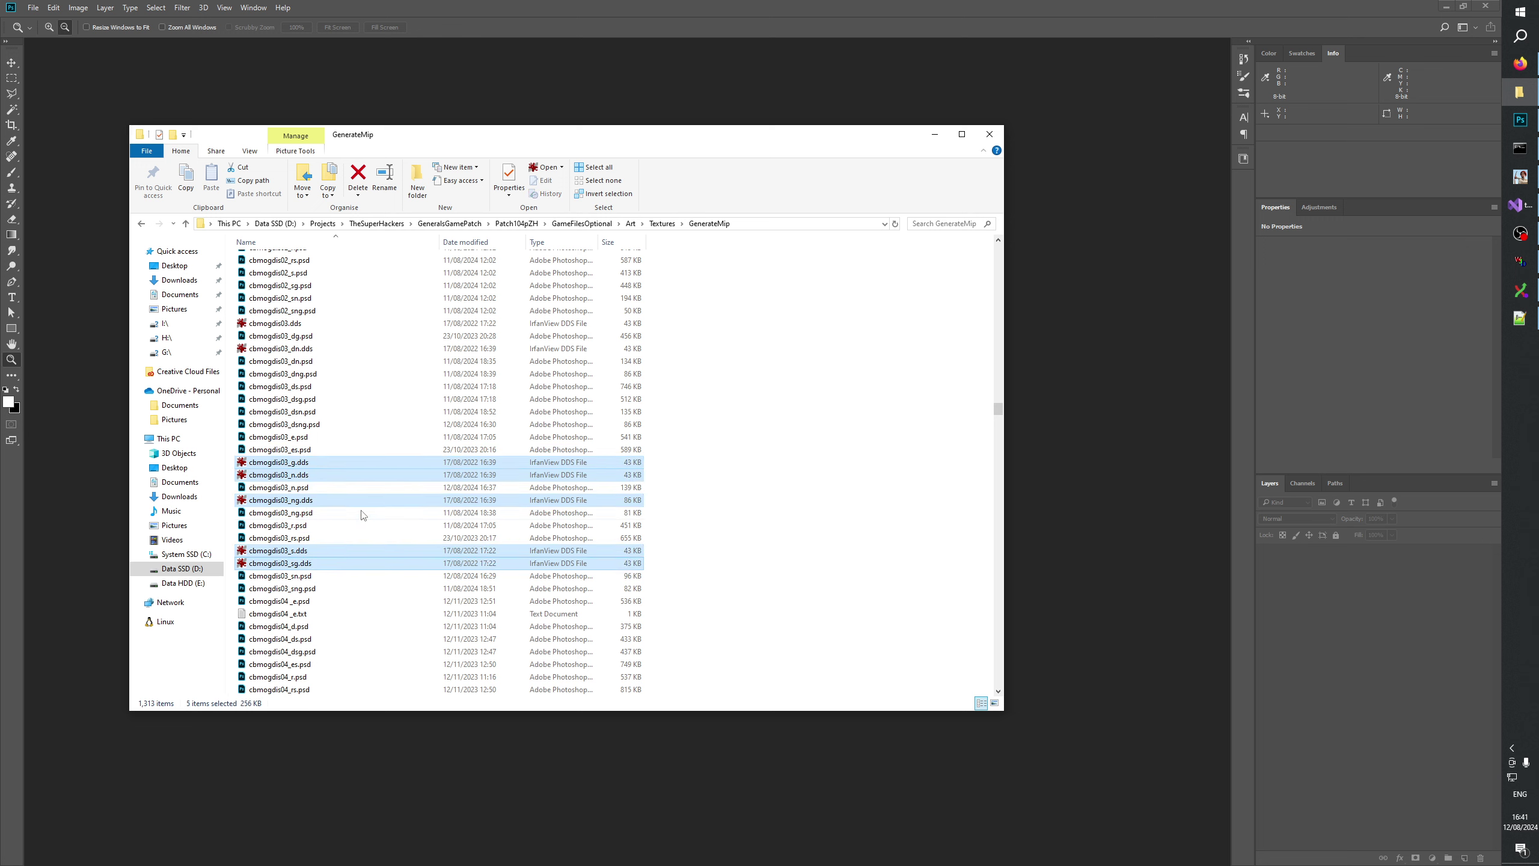
left_click(283, 329, "ctrl")
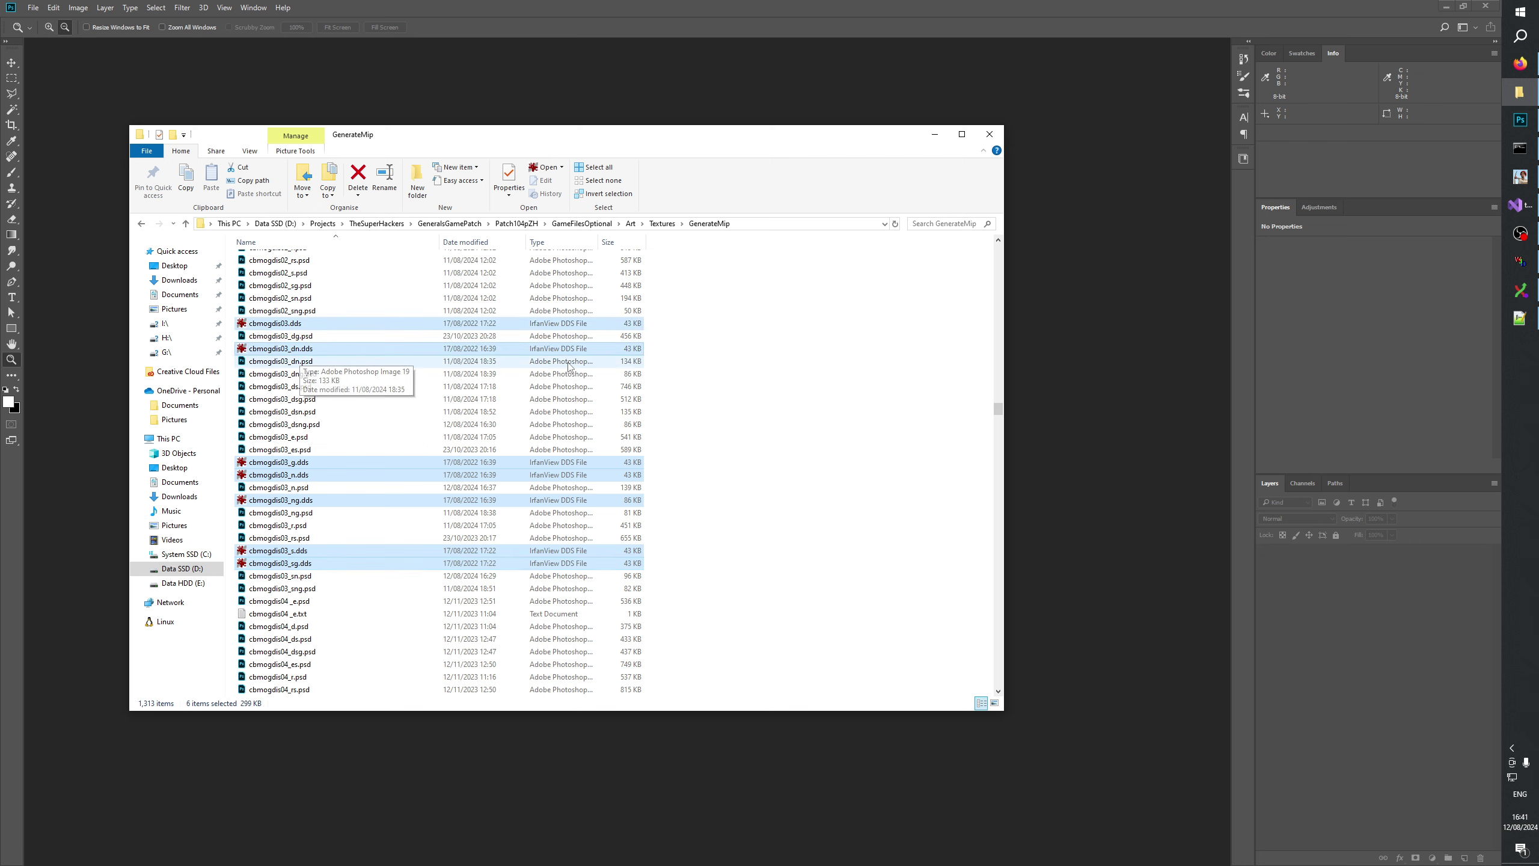
left_click(289, 349, "ctrl")
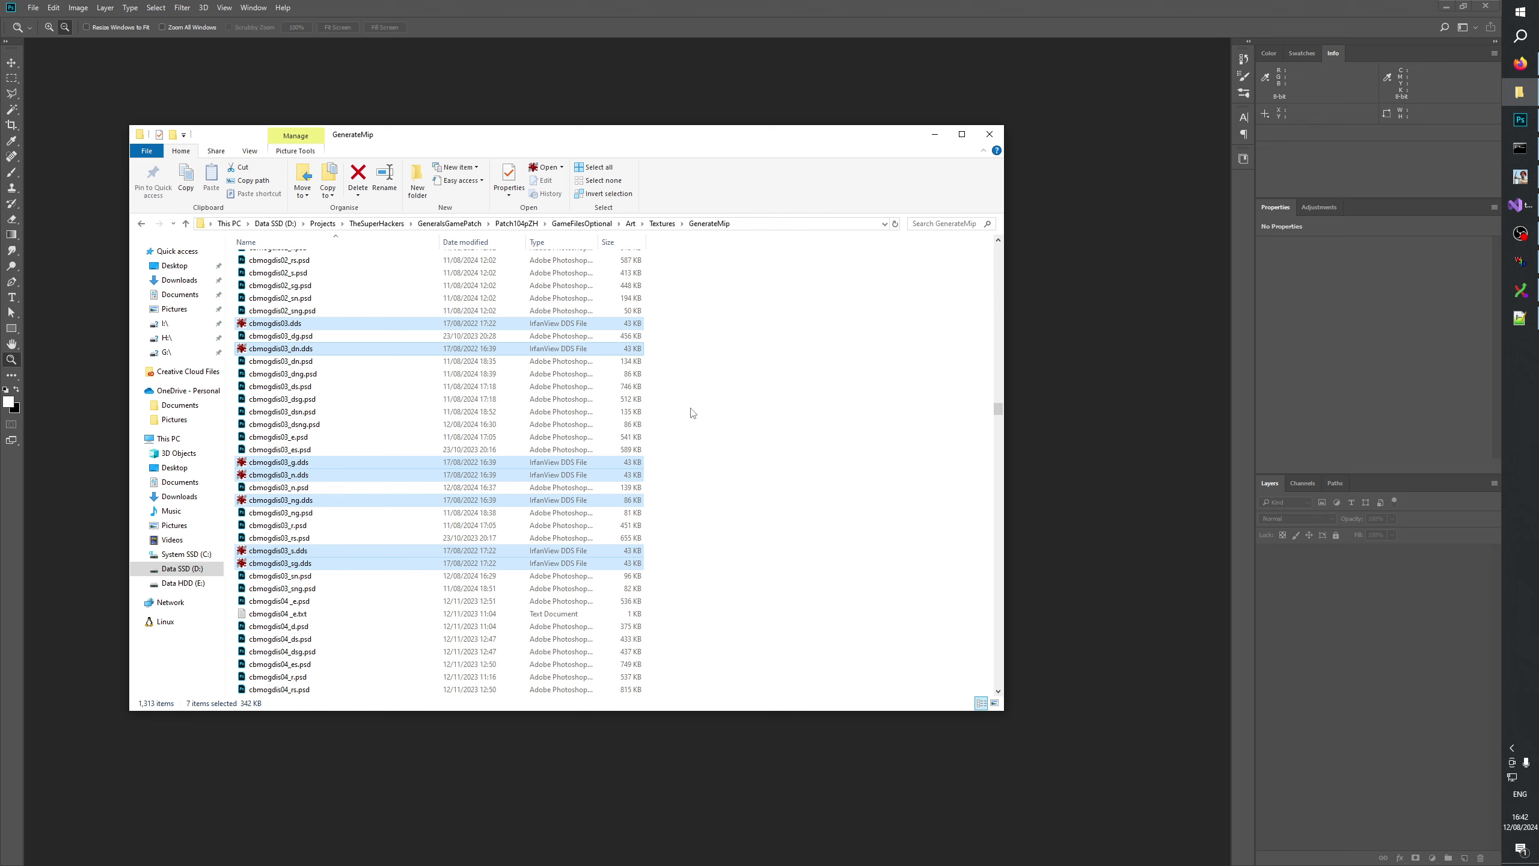
key("Delete")
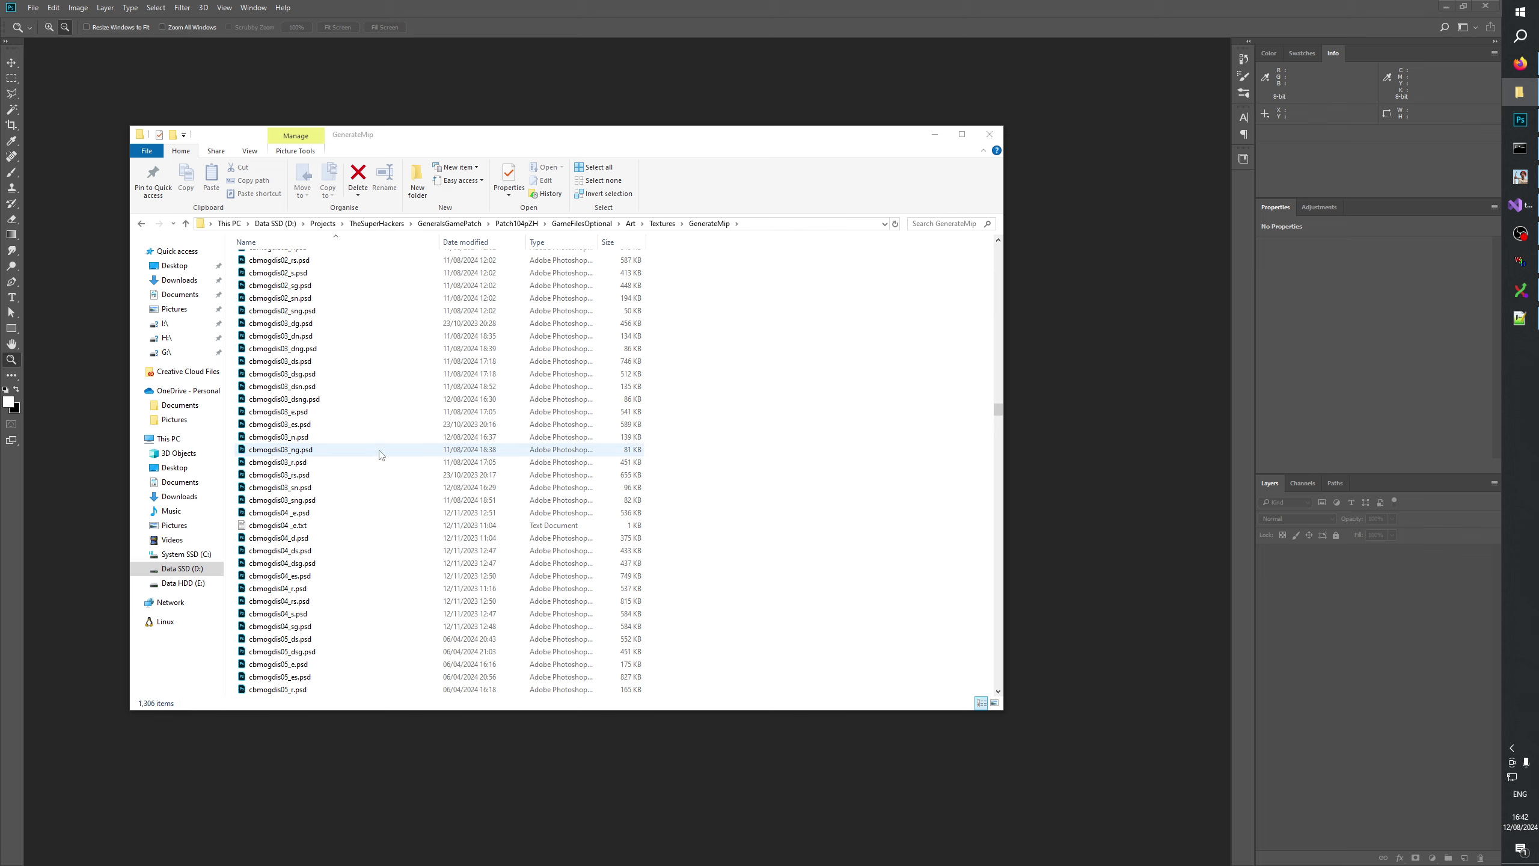
left_click(301, 324)
left_click(312, 501, "shift")
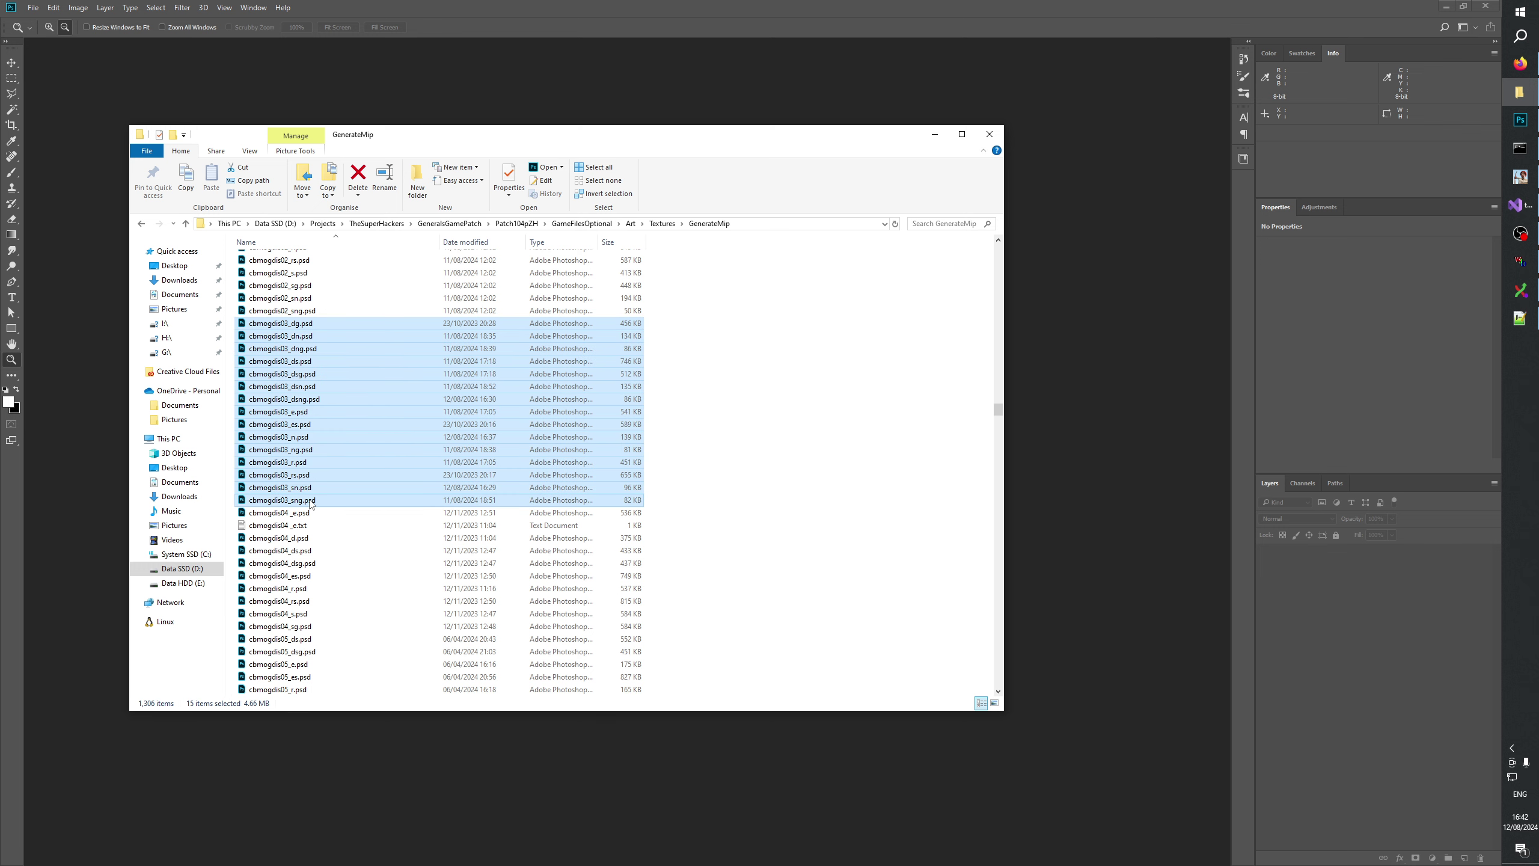
left_click(710, 351)
Open the cbmogdis03 _dg, _ds, _dsg, _e, _es, _r and _rs PSD files together with cbmogdis04 _e.psd in Photoshop.
left_click(631, 328)
left_click(630, 361, "ctrl")
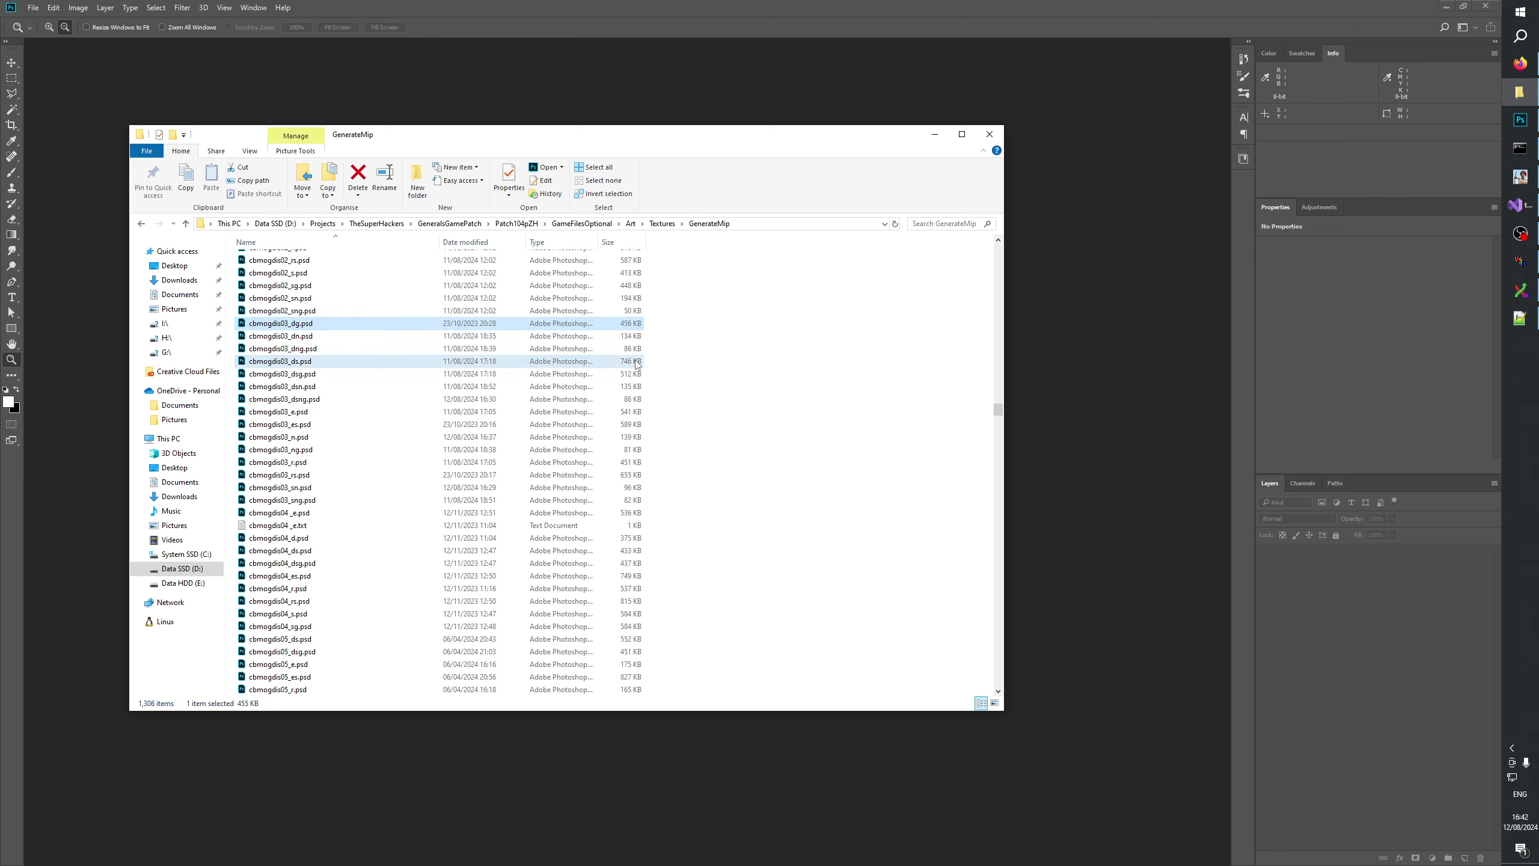
left_click(630, 373, "ctrl")
left_click(630, 412, "ctrl")
left_click(629, 424, "ctrl")
left_click(627, 461, "ctrl")
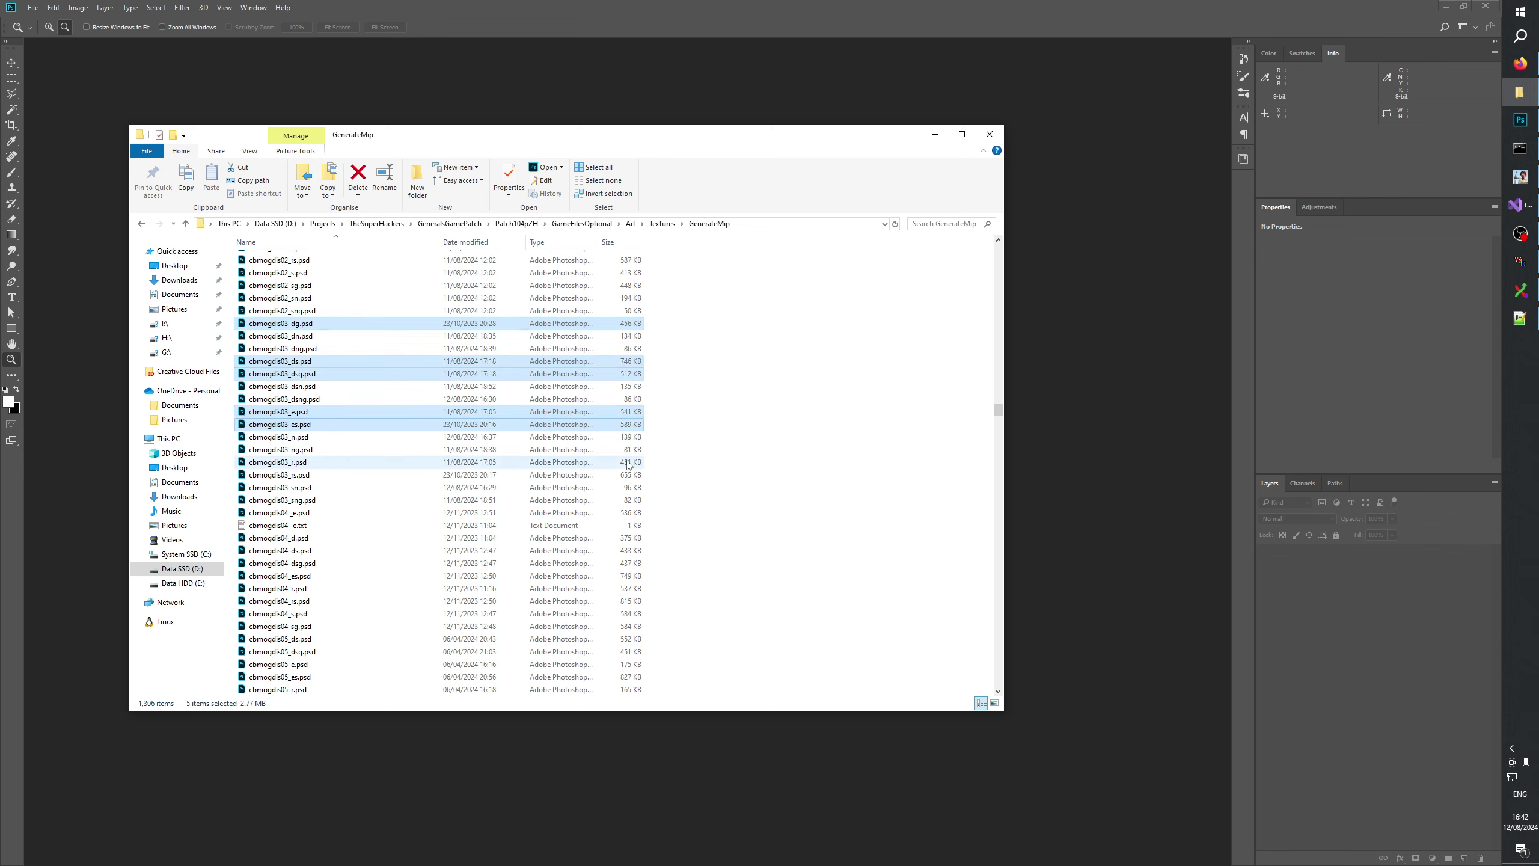
left_click(624, 475, "ctrl")
left_click(617, 512, "ctrl")
left_click_drag(615, 517, 388, 102)
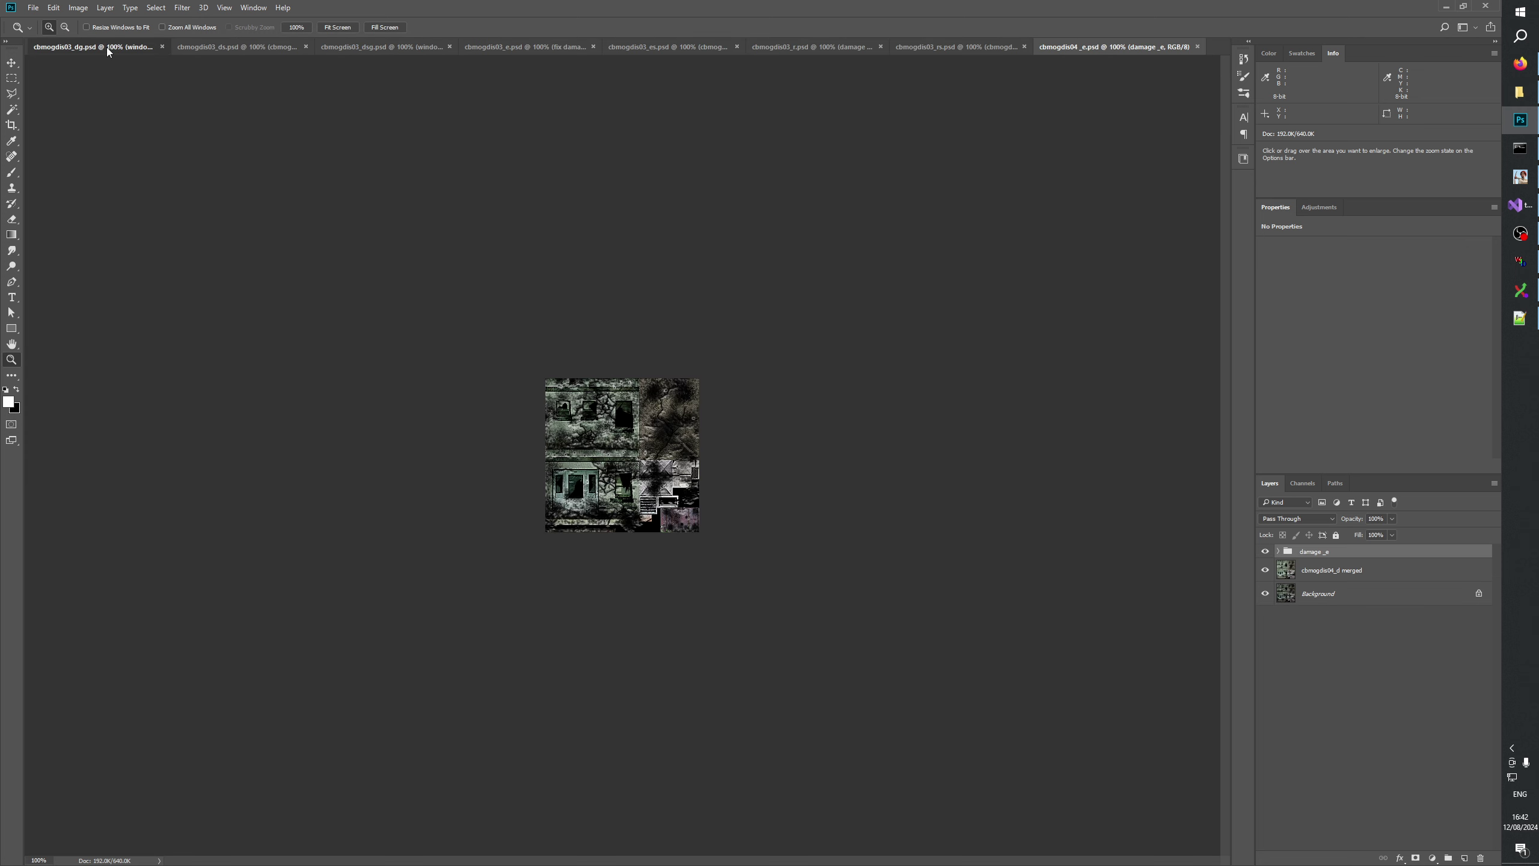
Compare cbmogdis03_ds.psd with cbmogdis03_dsg.psd and view the layer mask of the cbmogdis03_dsg.dds layer.
left_click(106, 47)
left_click(273, 47)
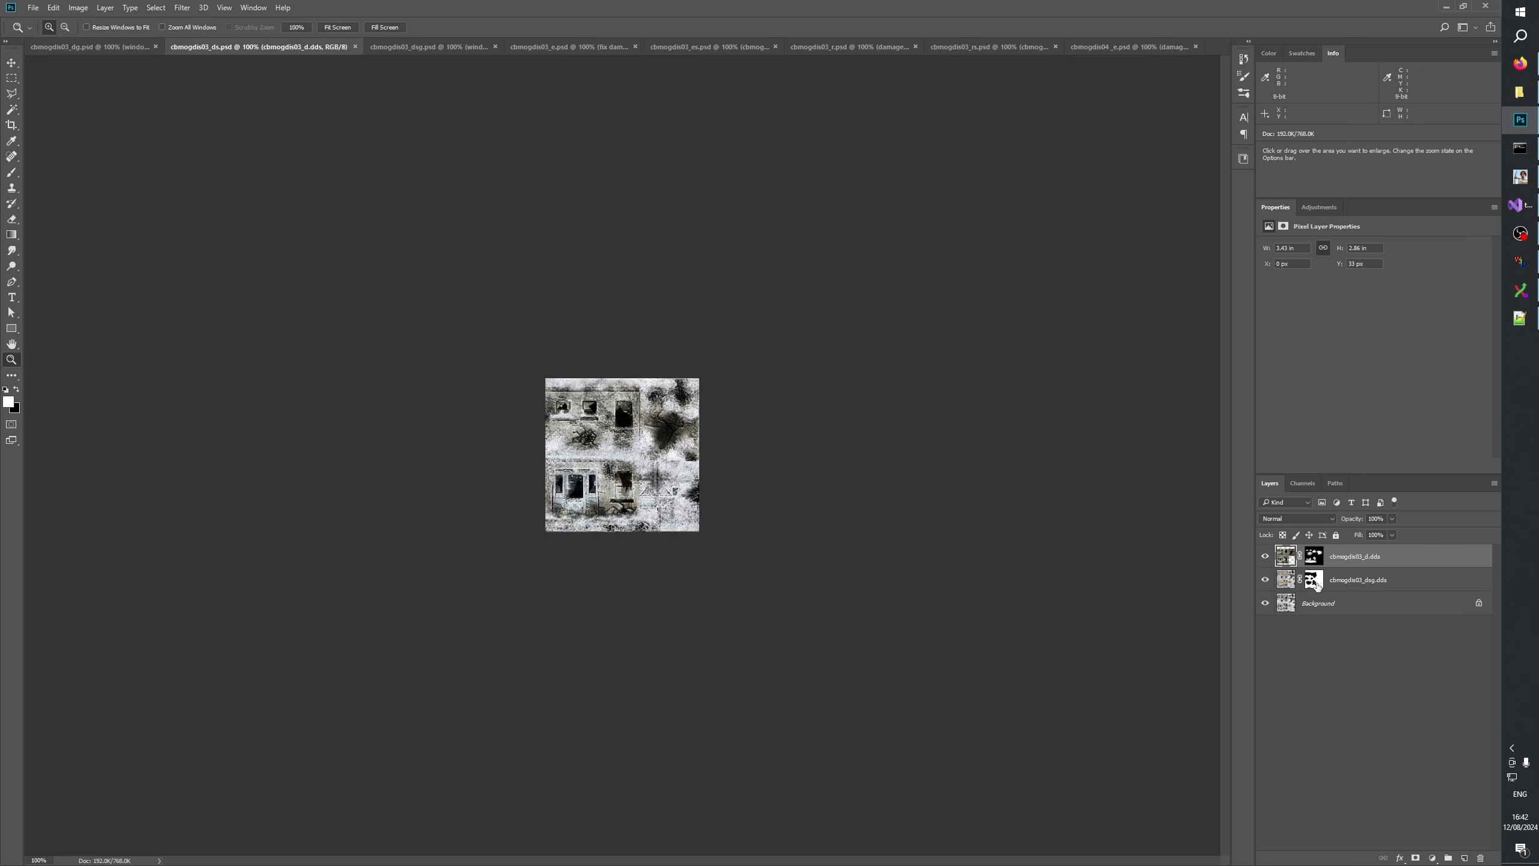
left_click(1315, 581, "alt")
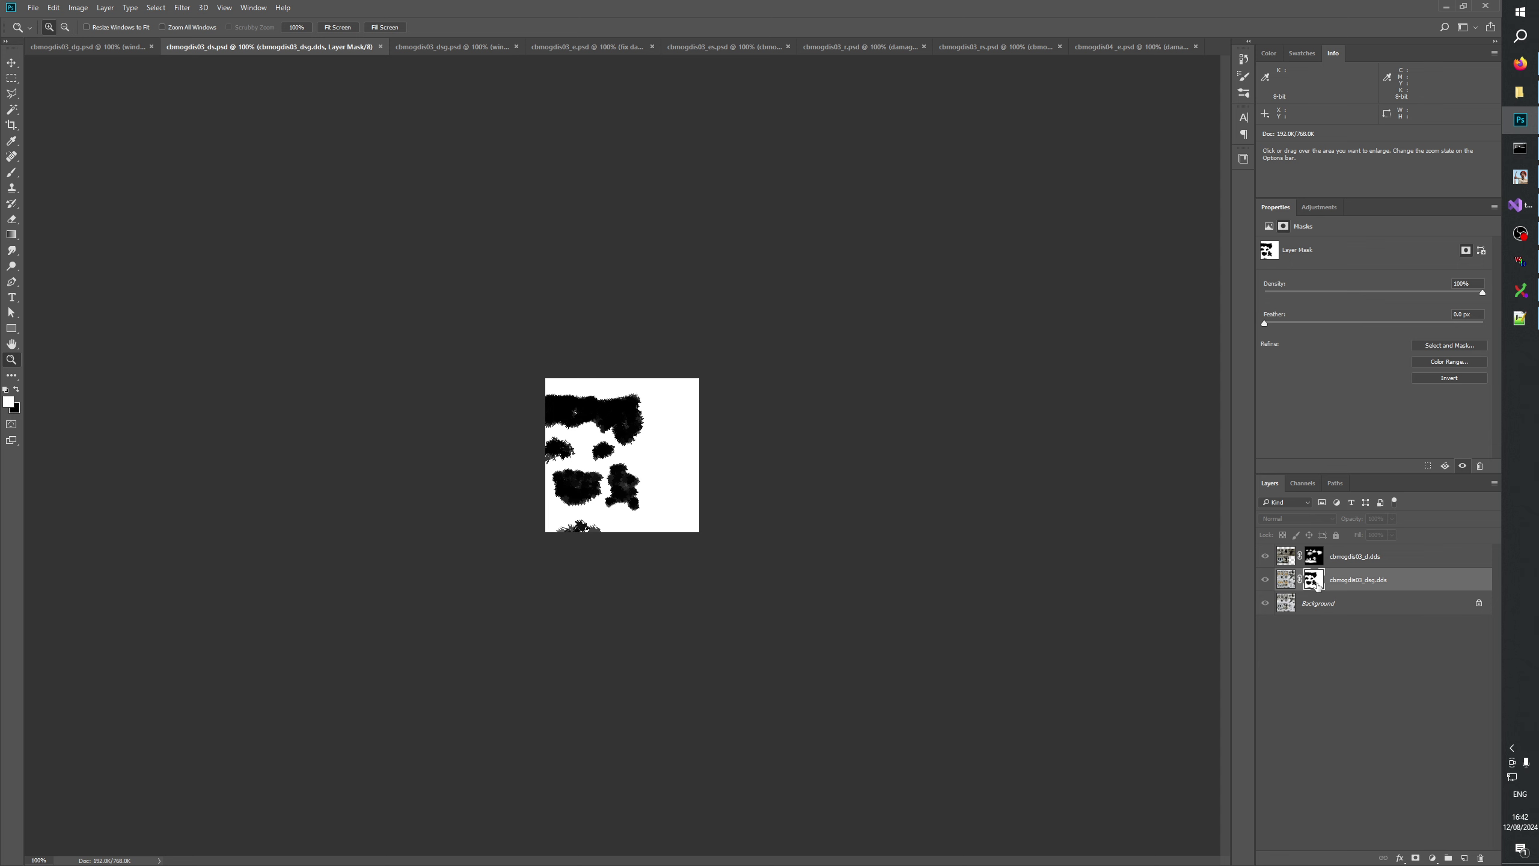
left_click(1320, 625)
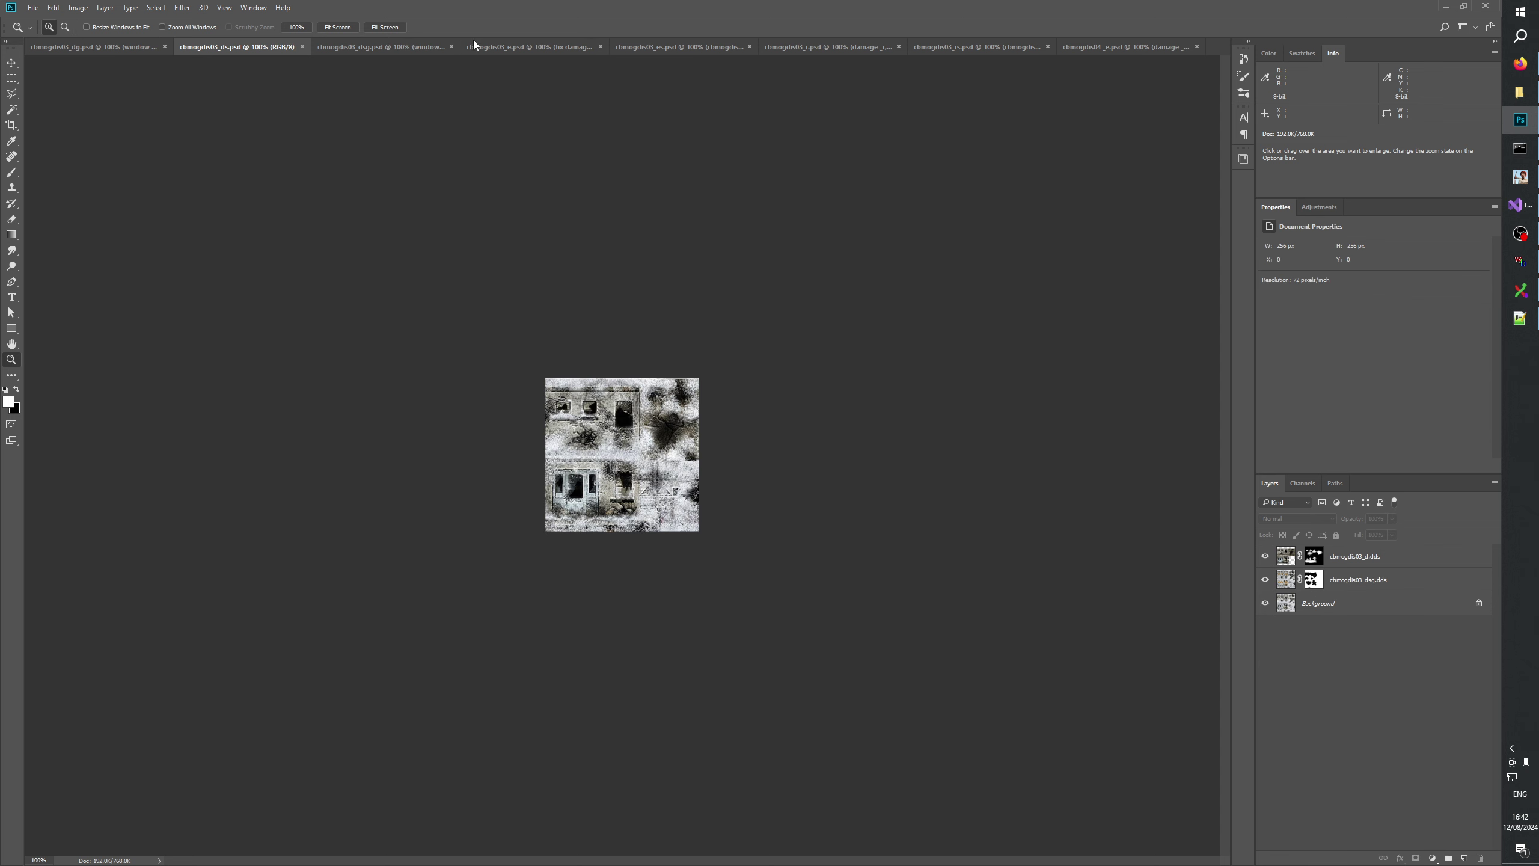
left_click(385, 47)
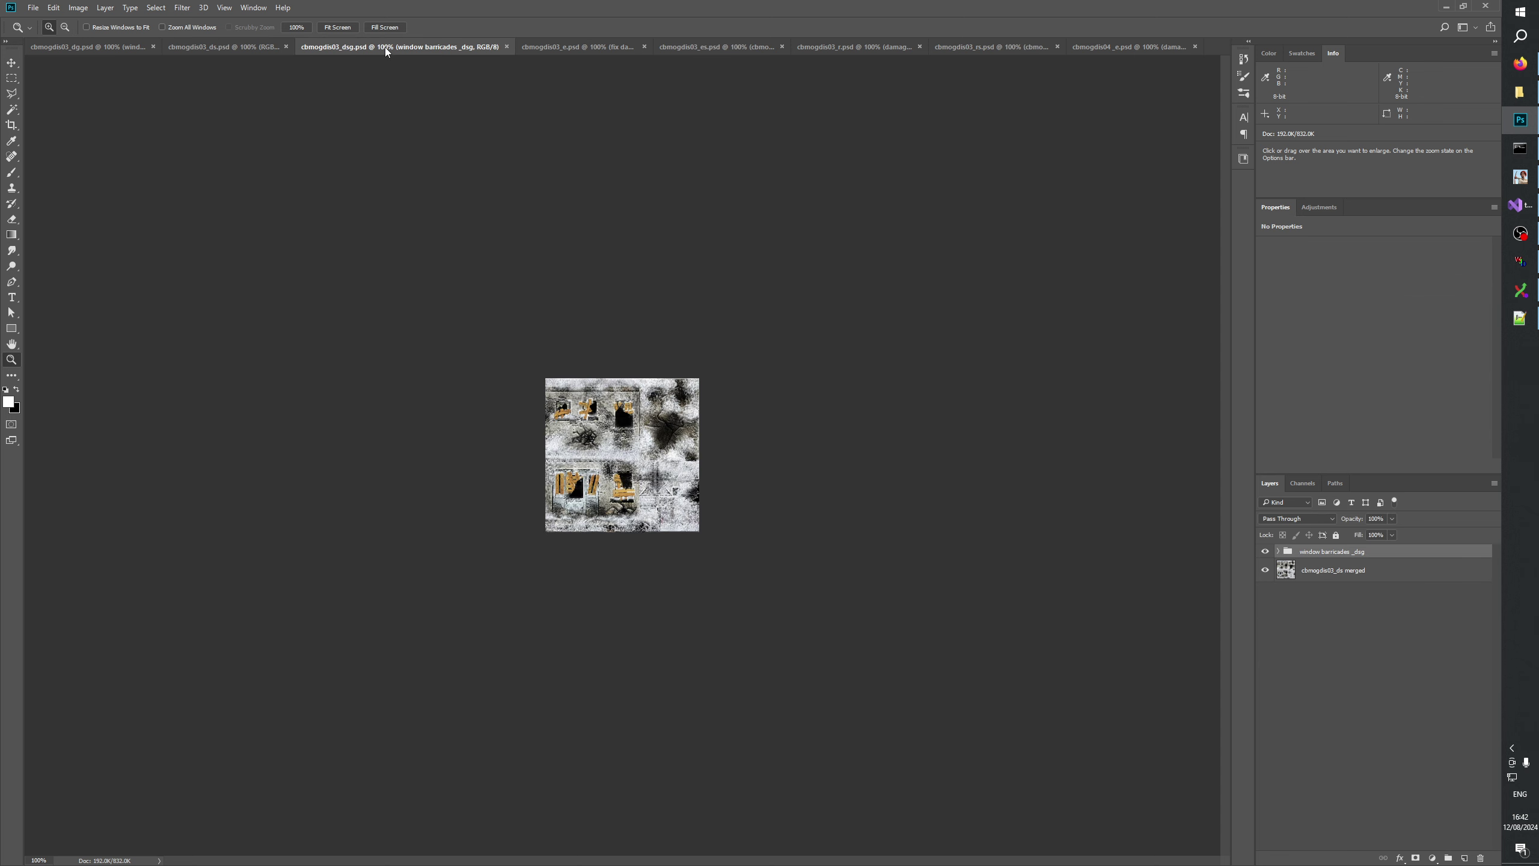
left_click(239, 51)
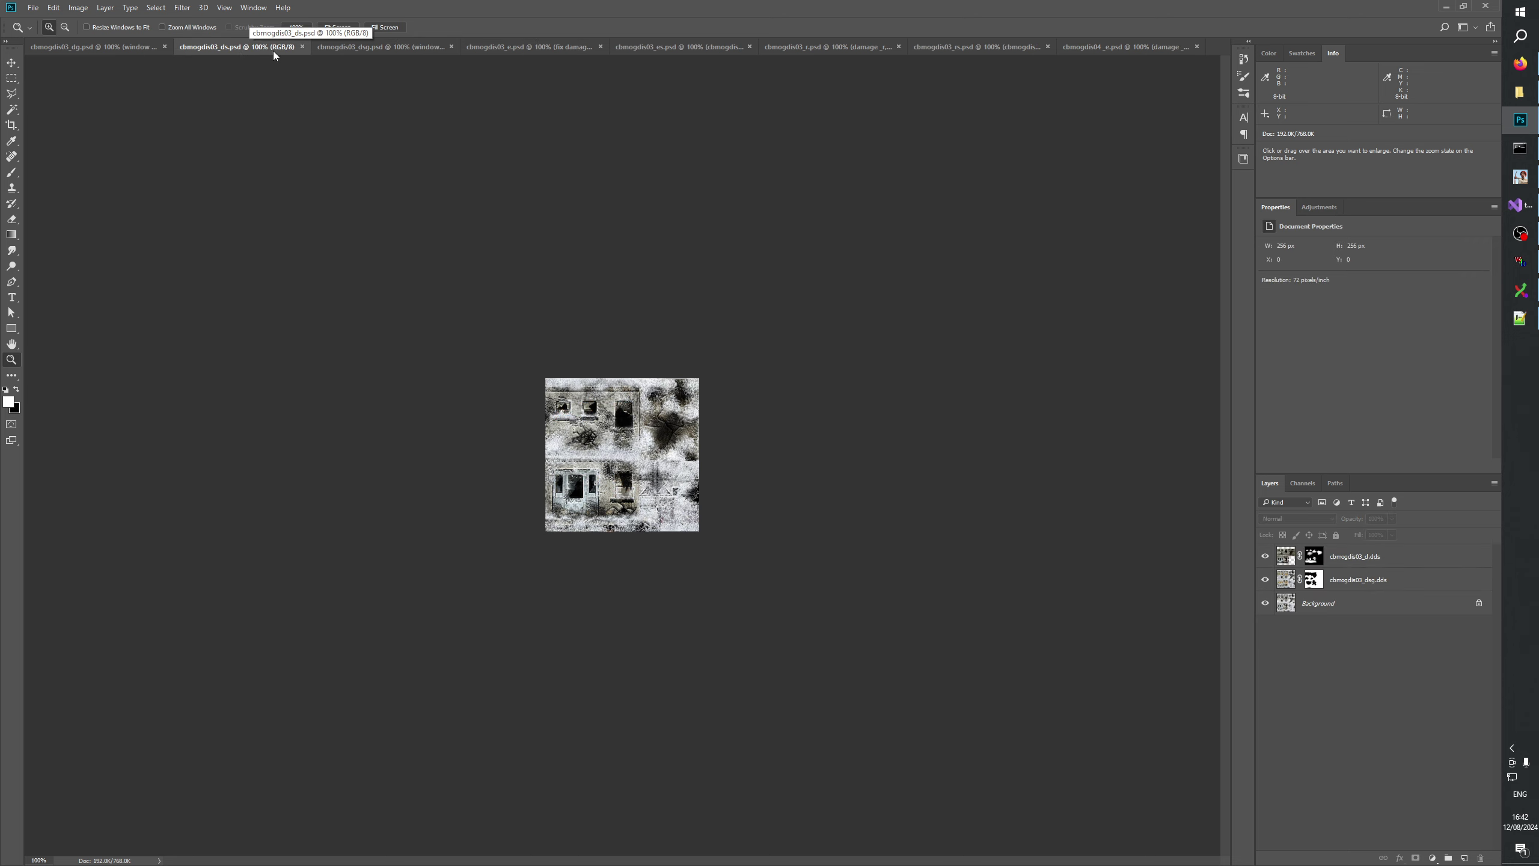
left_click(364, 47)
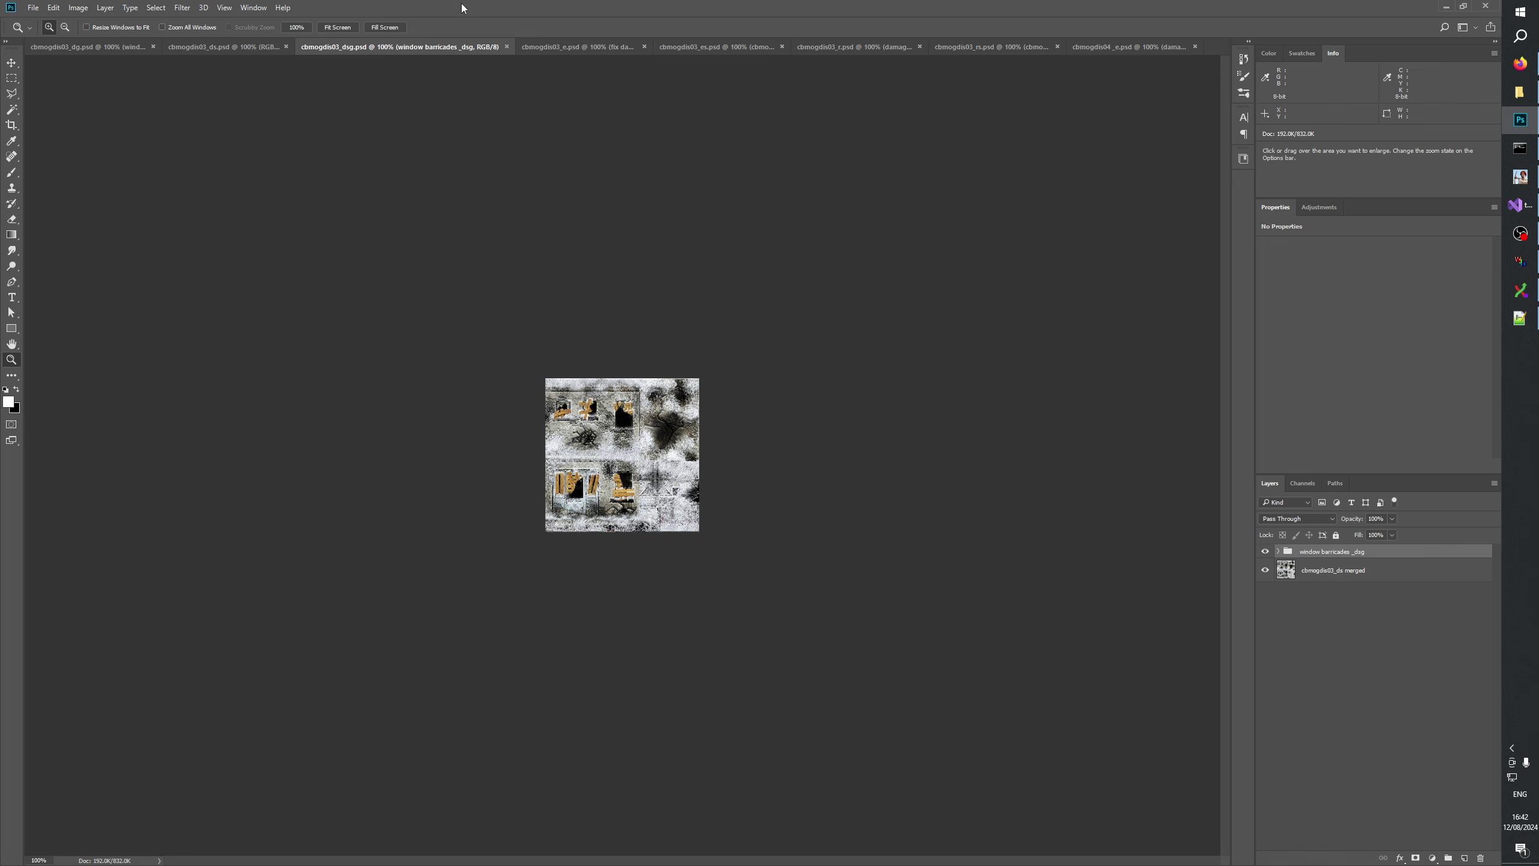
Expand the layer groups in cbmogdis03_dsg.psd and cbmogdis03_e.psd, and examine the merged layer of cbmogdis04 _e.psd.
left_click(554, 47)
key("ctrl+shift+Tab")
left_click(1279, 551)
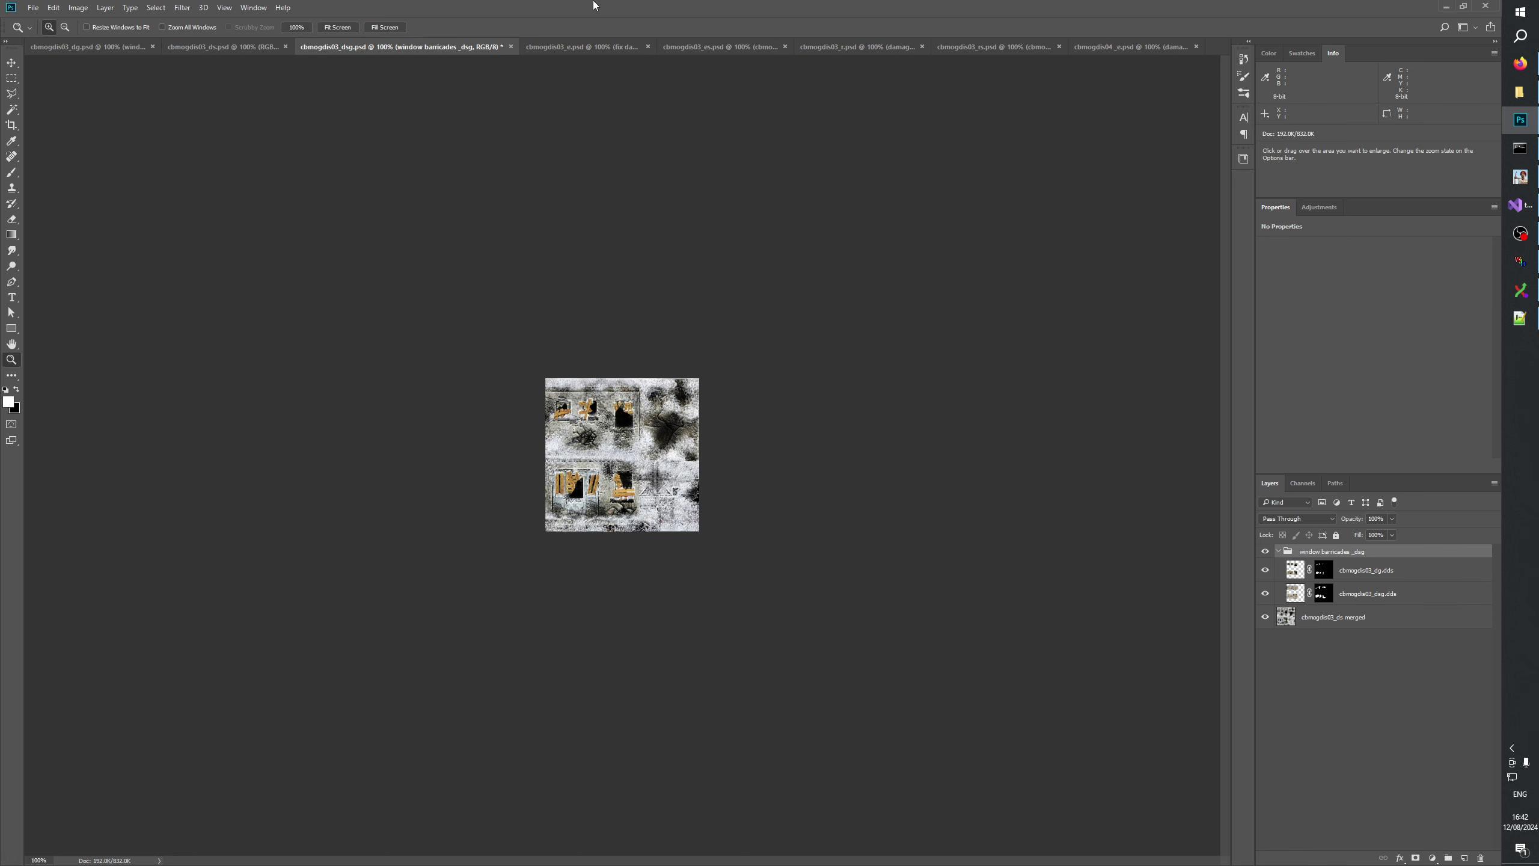
left_click(558, 47)
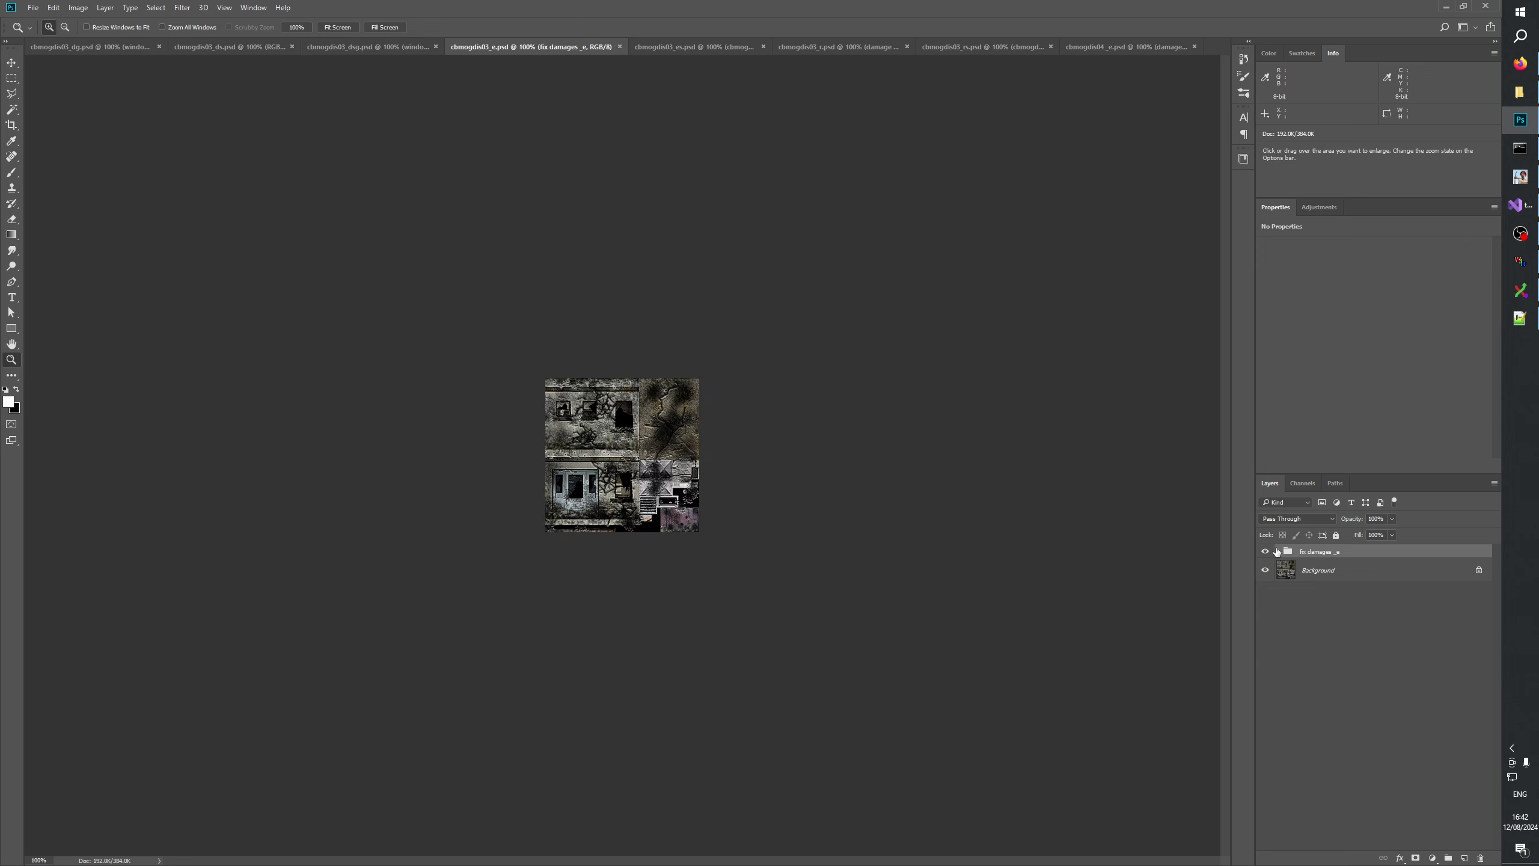
left_click(1277, 551)
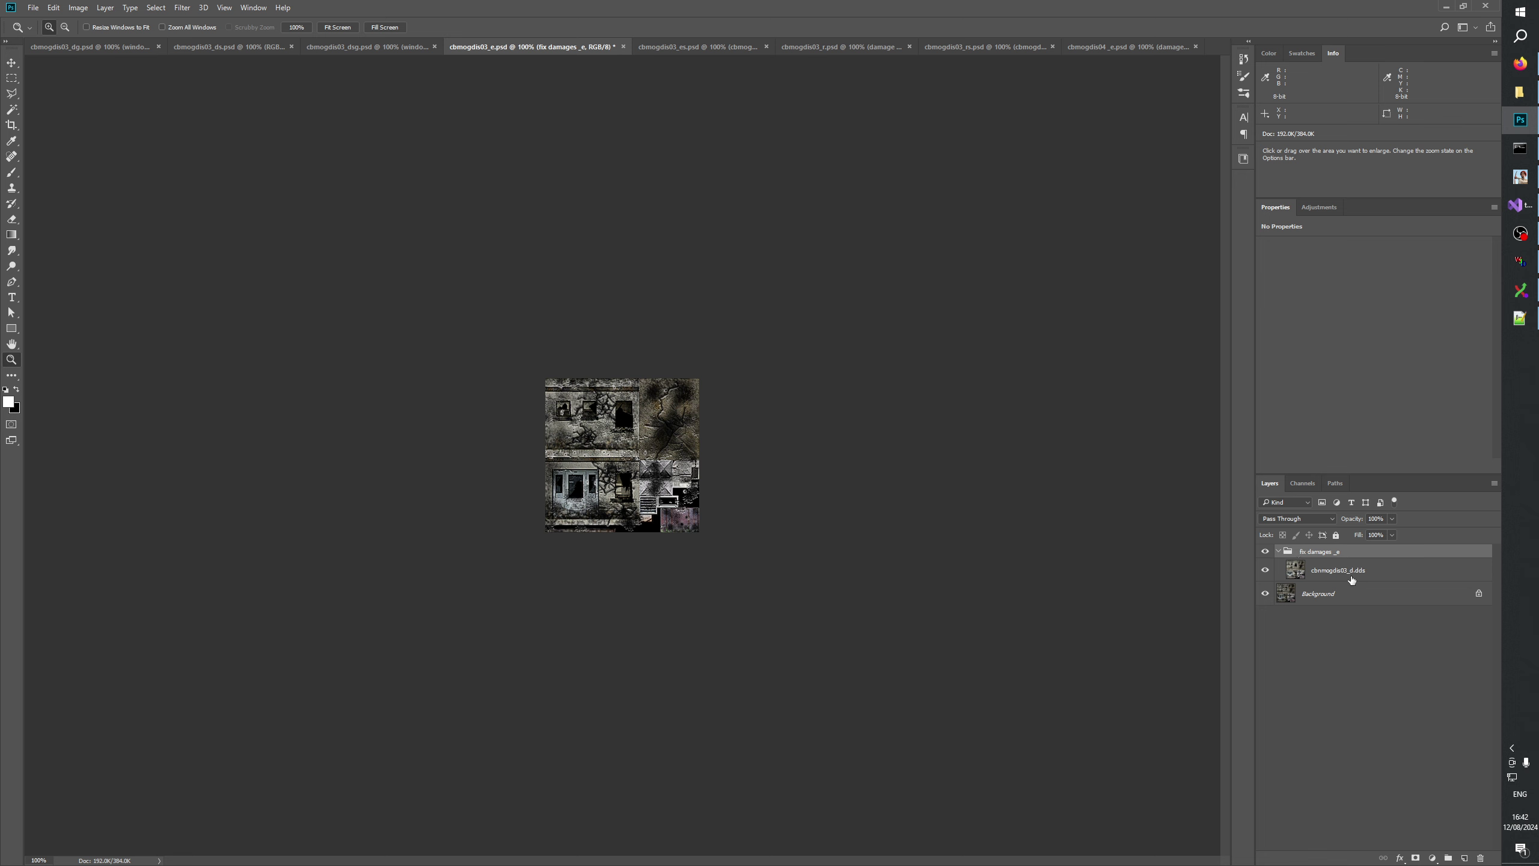
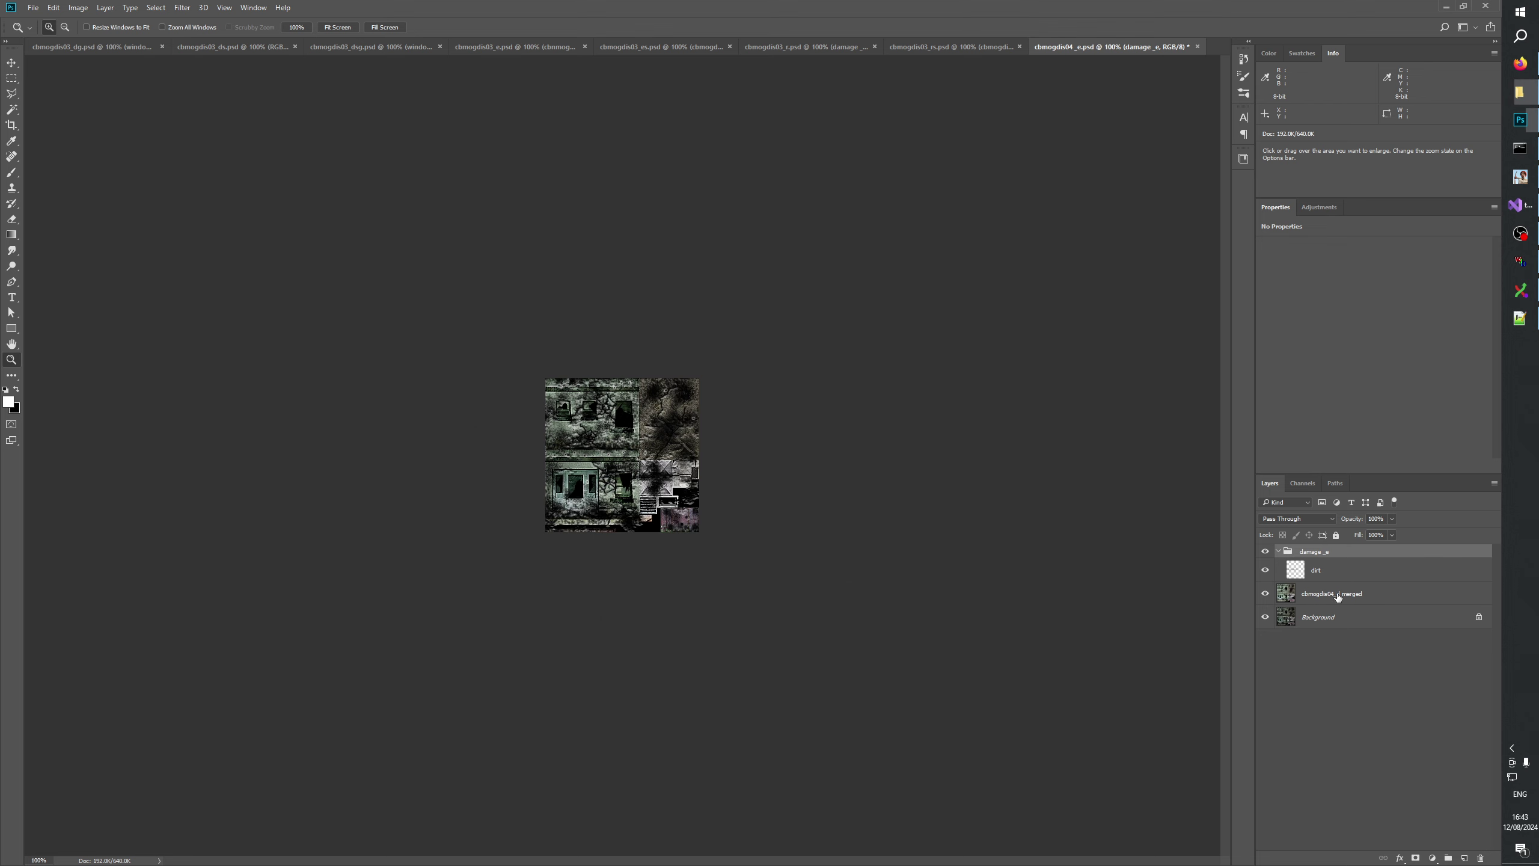
left_click(1333, 597)
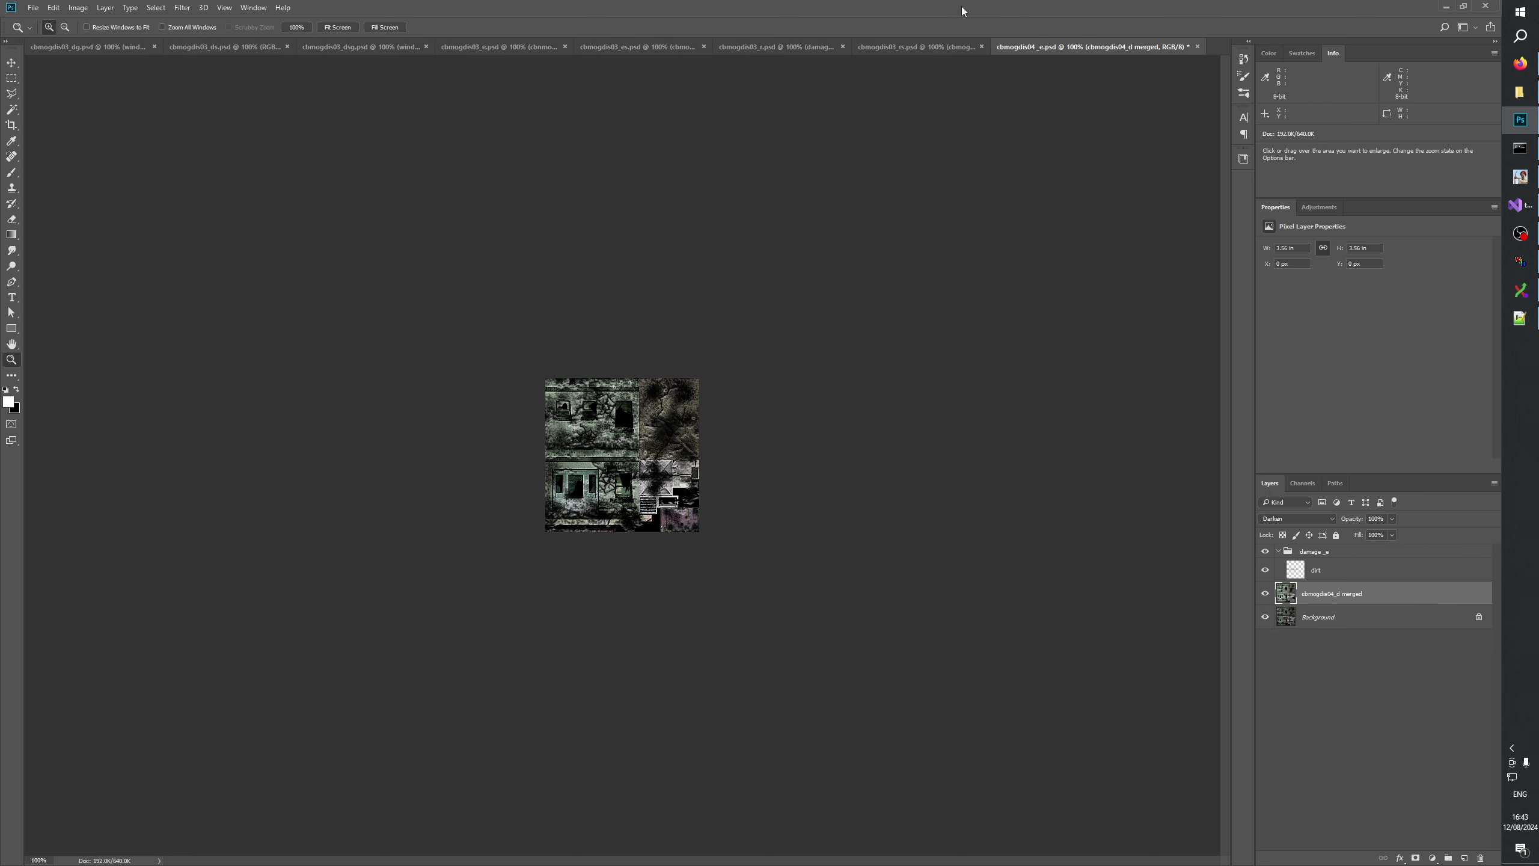
Close cbmogdis04 _e.psd and all remaining cbmogdis03 documents without saving changes.
left_click(1197, 47)
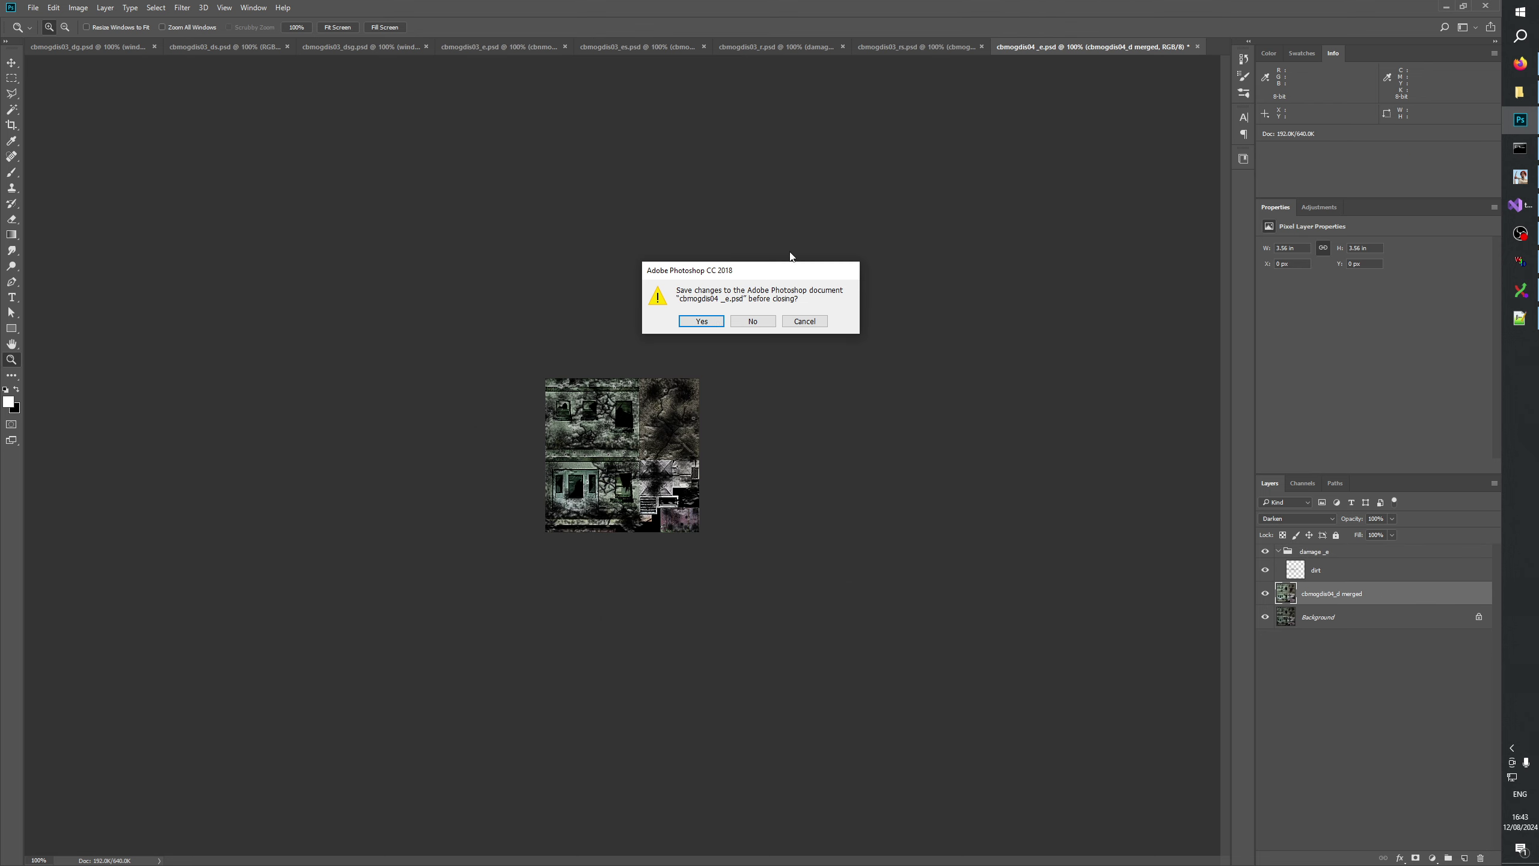
left_click(753, 320)
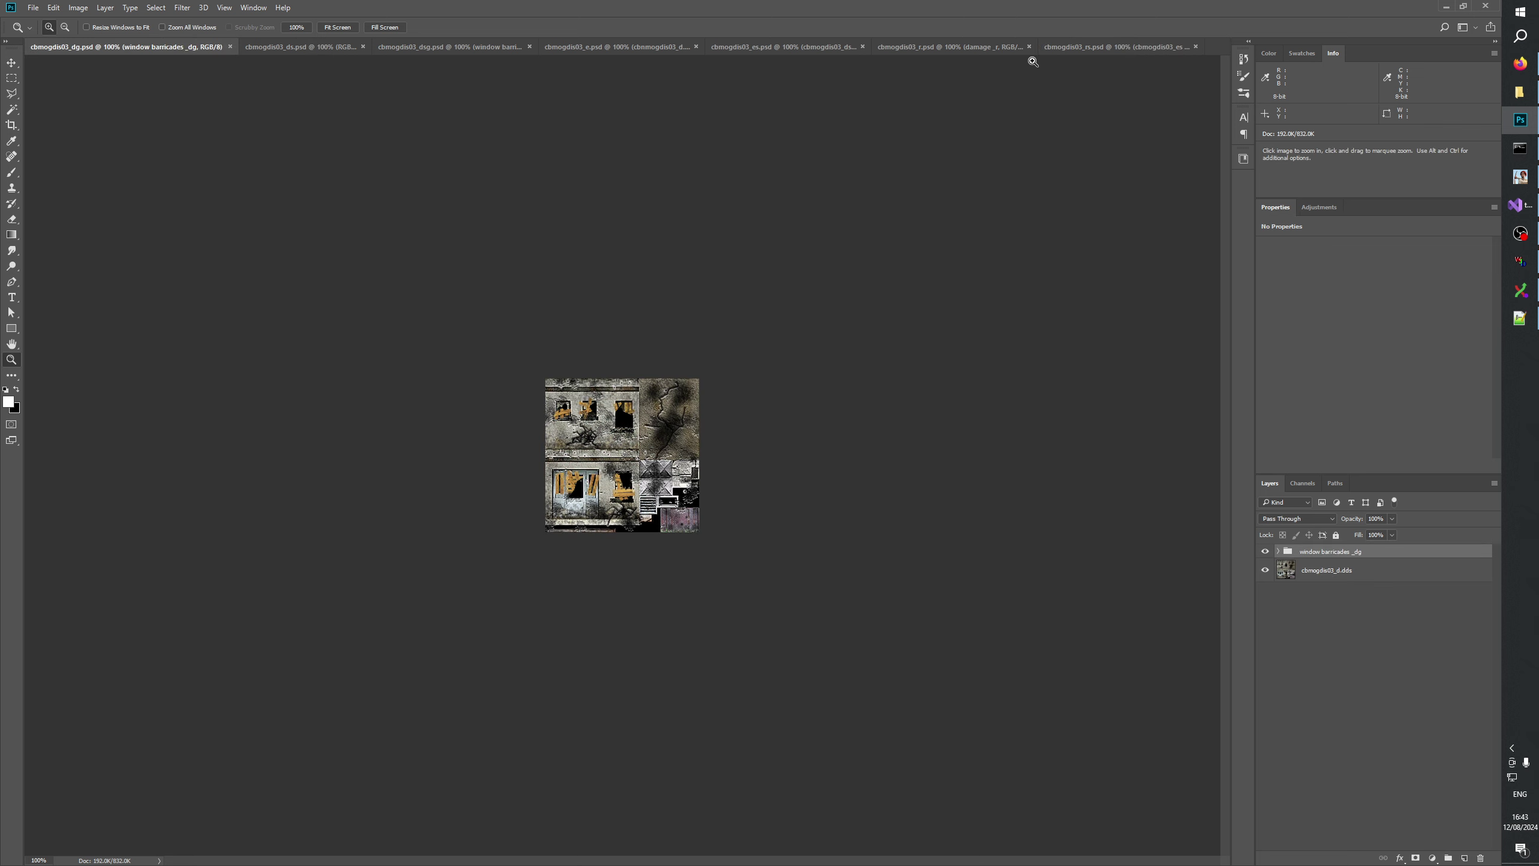
right_click(1217, 45)
left_click(1242, 81)
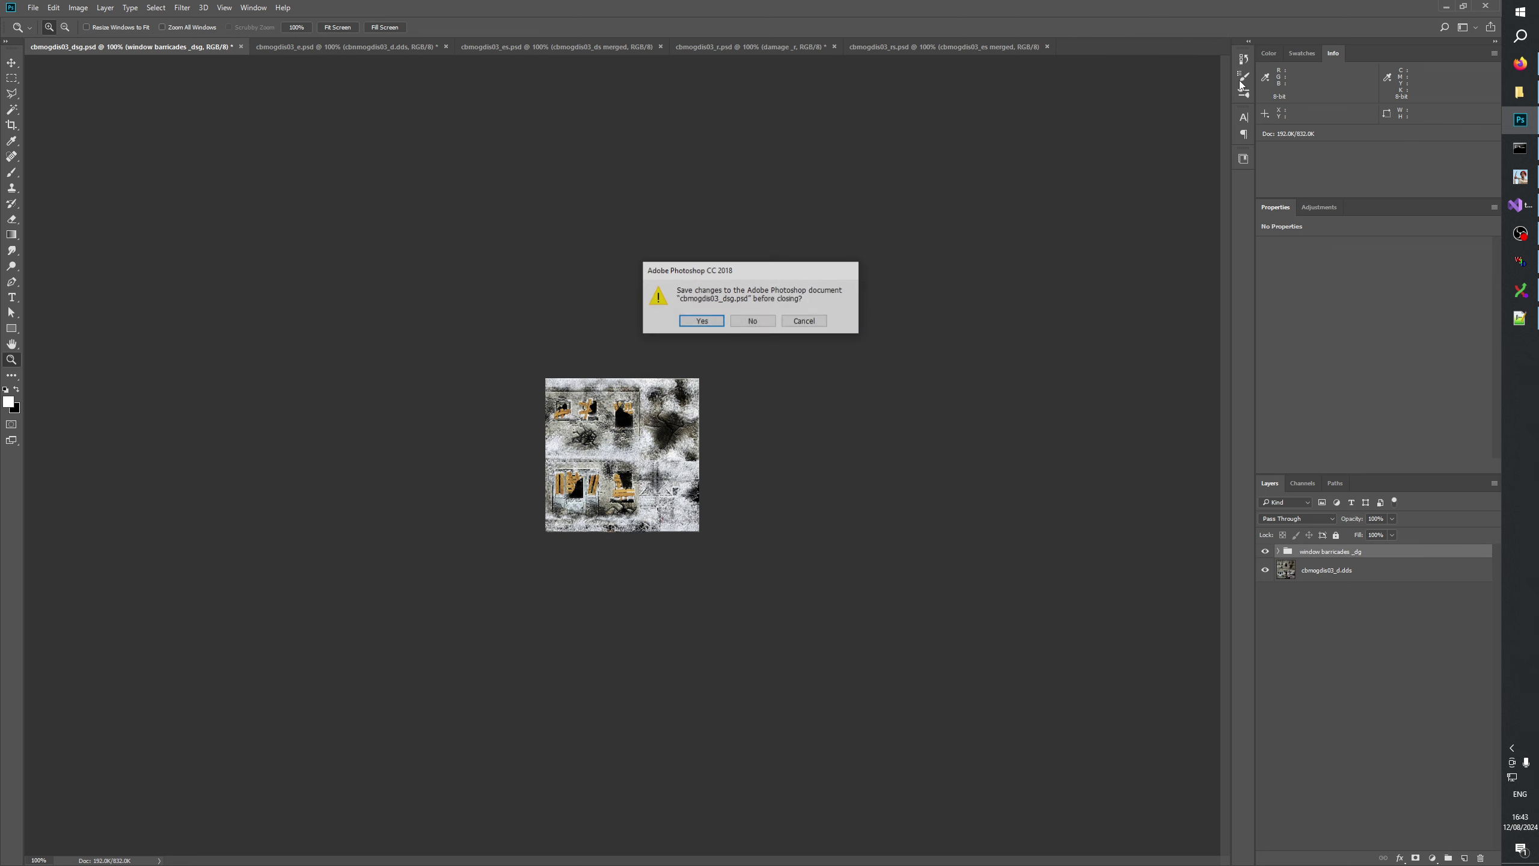
left_click(752, 319)
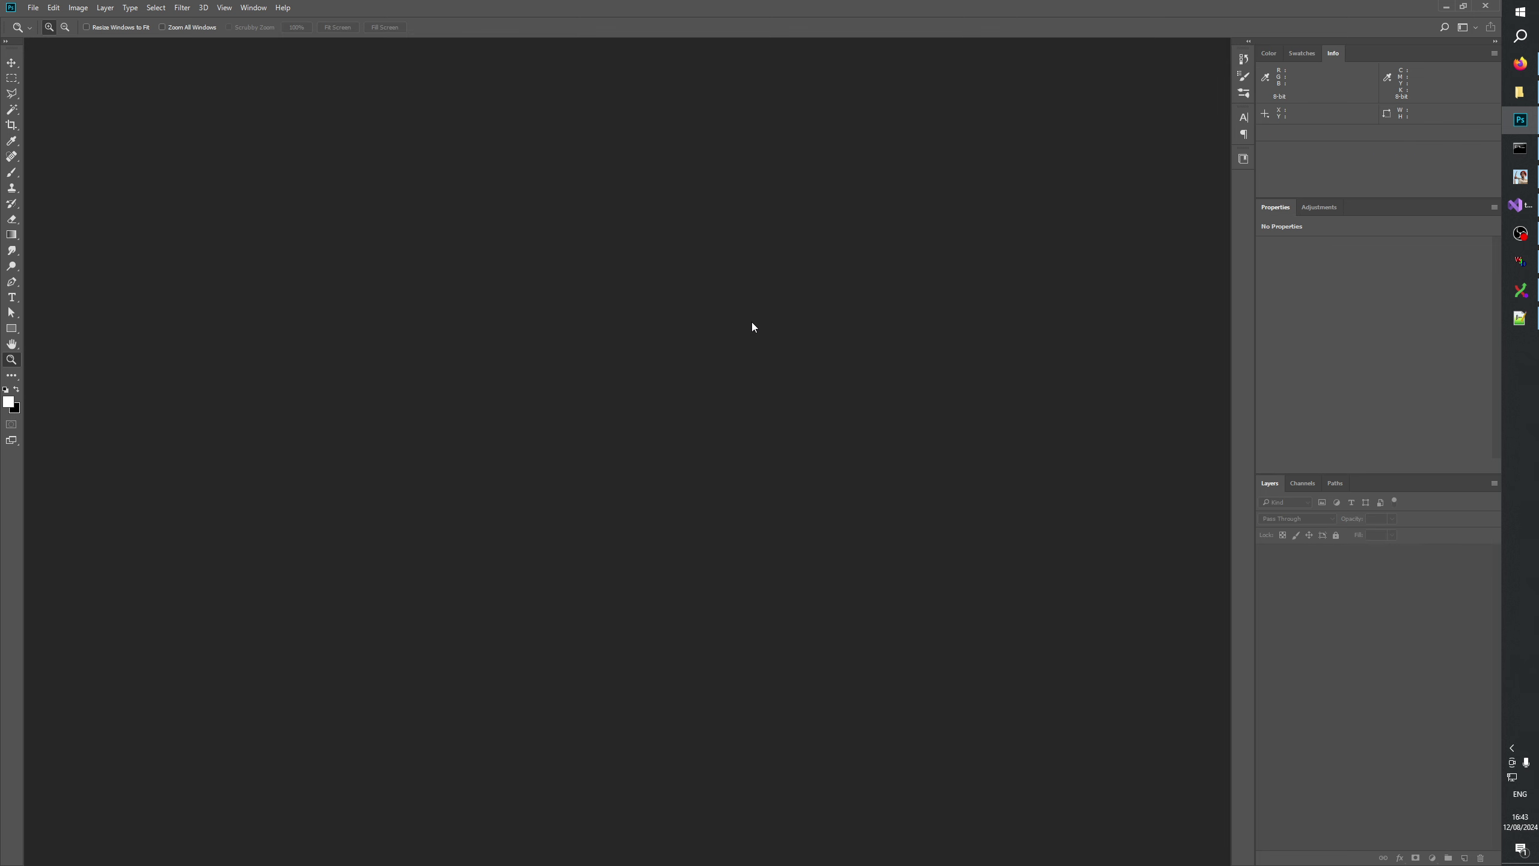
Switch to File Explorer, clear the file selection, and copy the GenerateMip folder path.
key("alt+Tab")
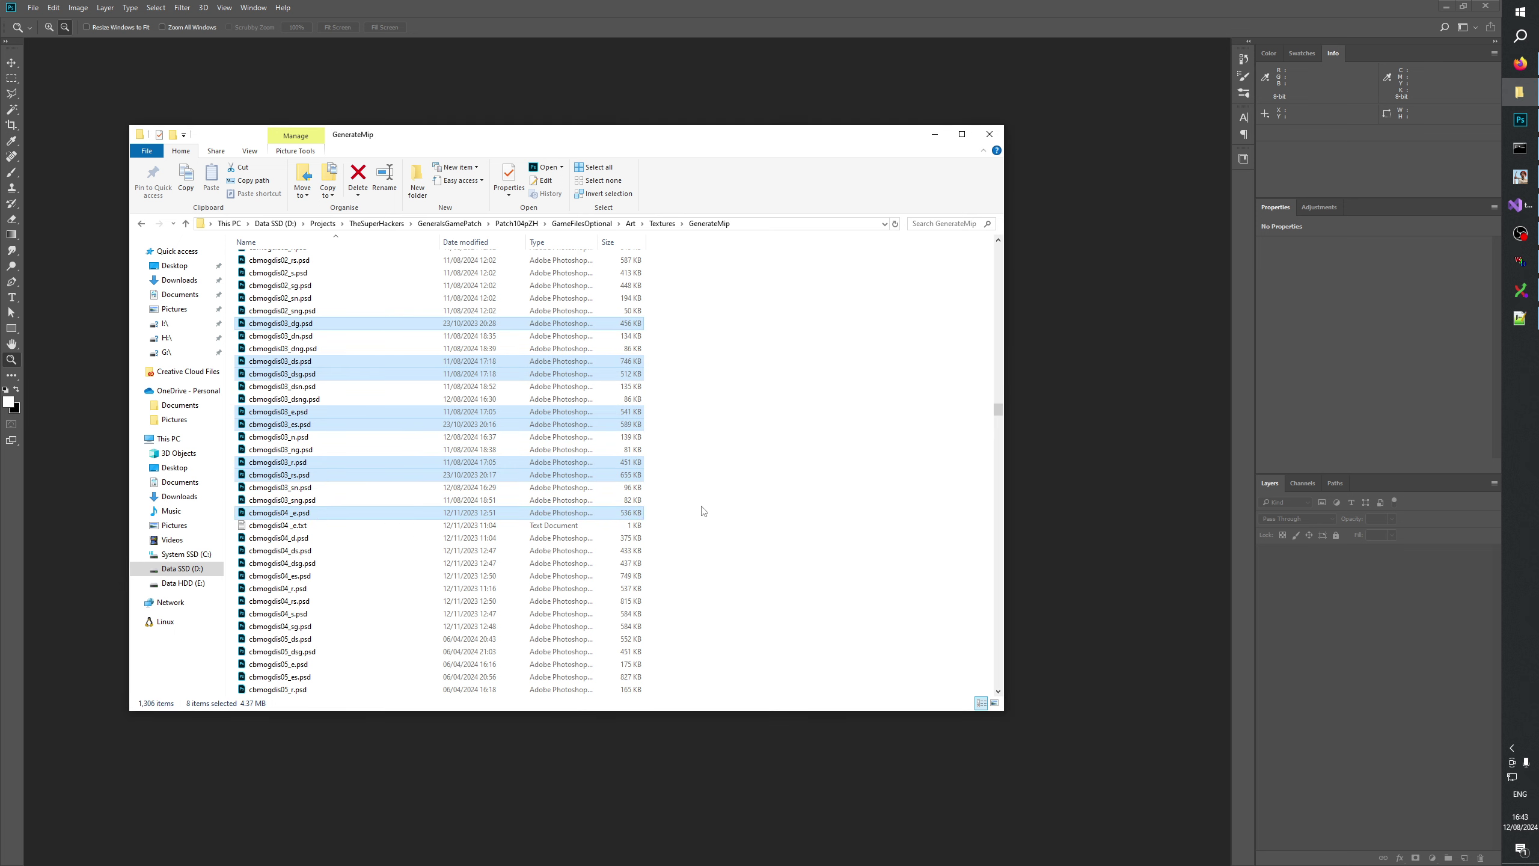
left_click(806, 495)
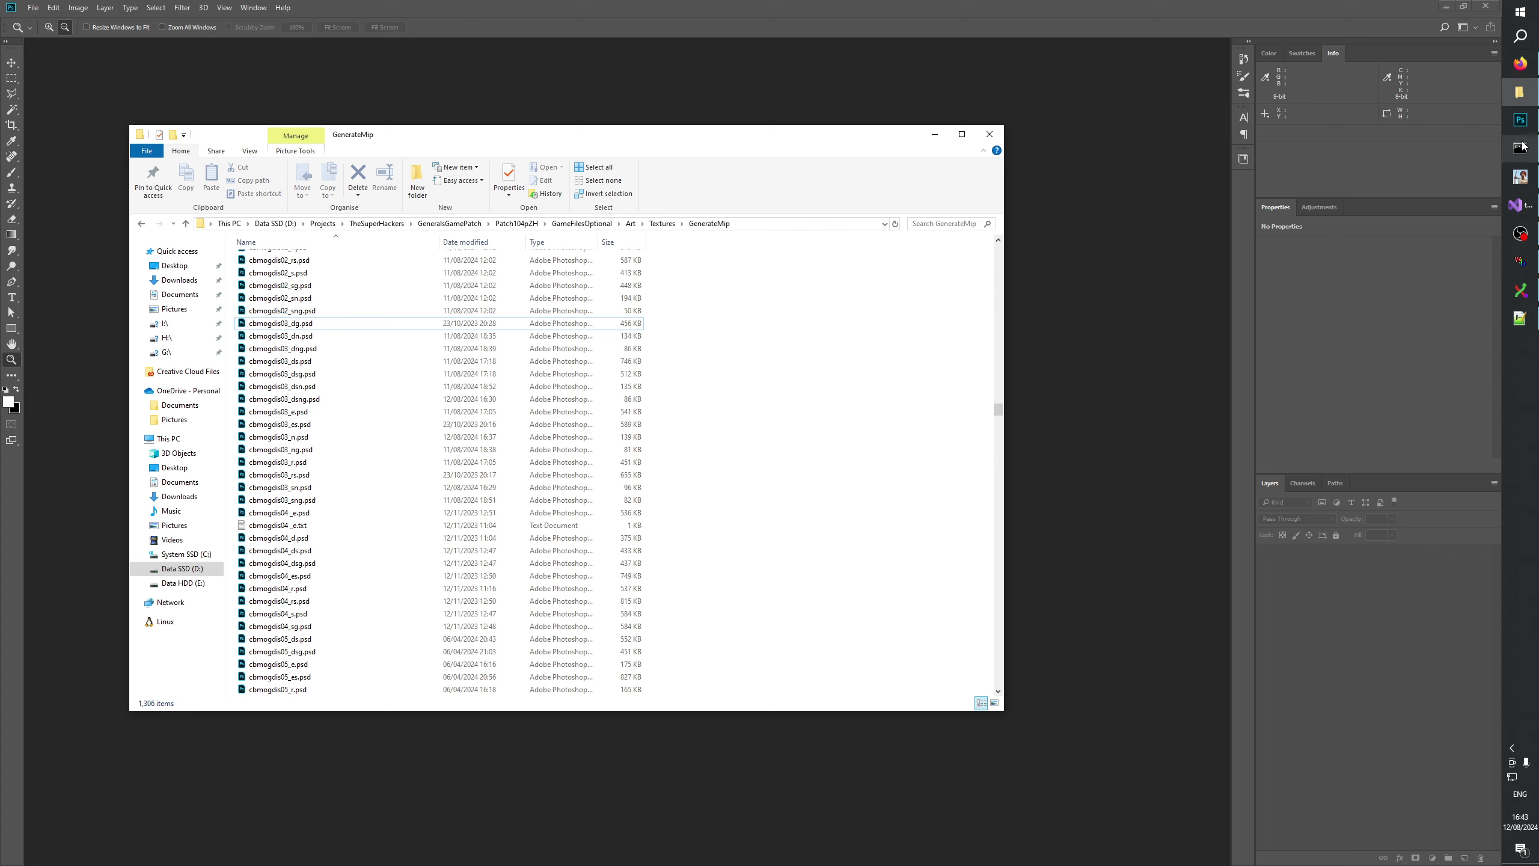
left_click(780, 223)
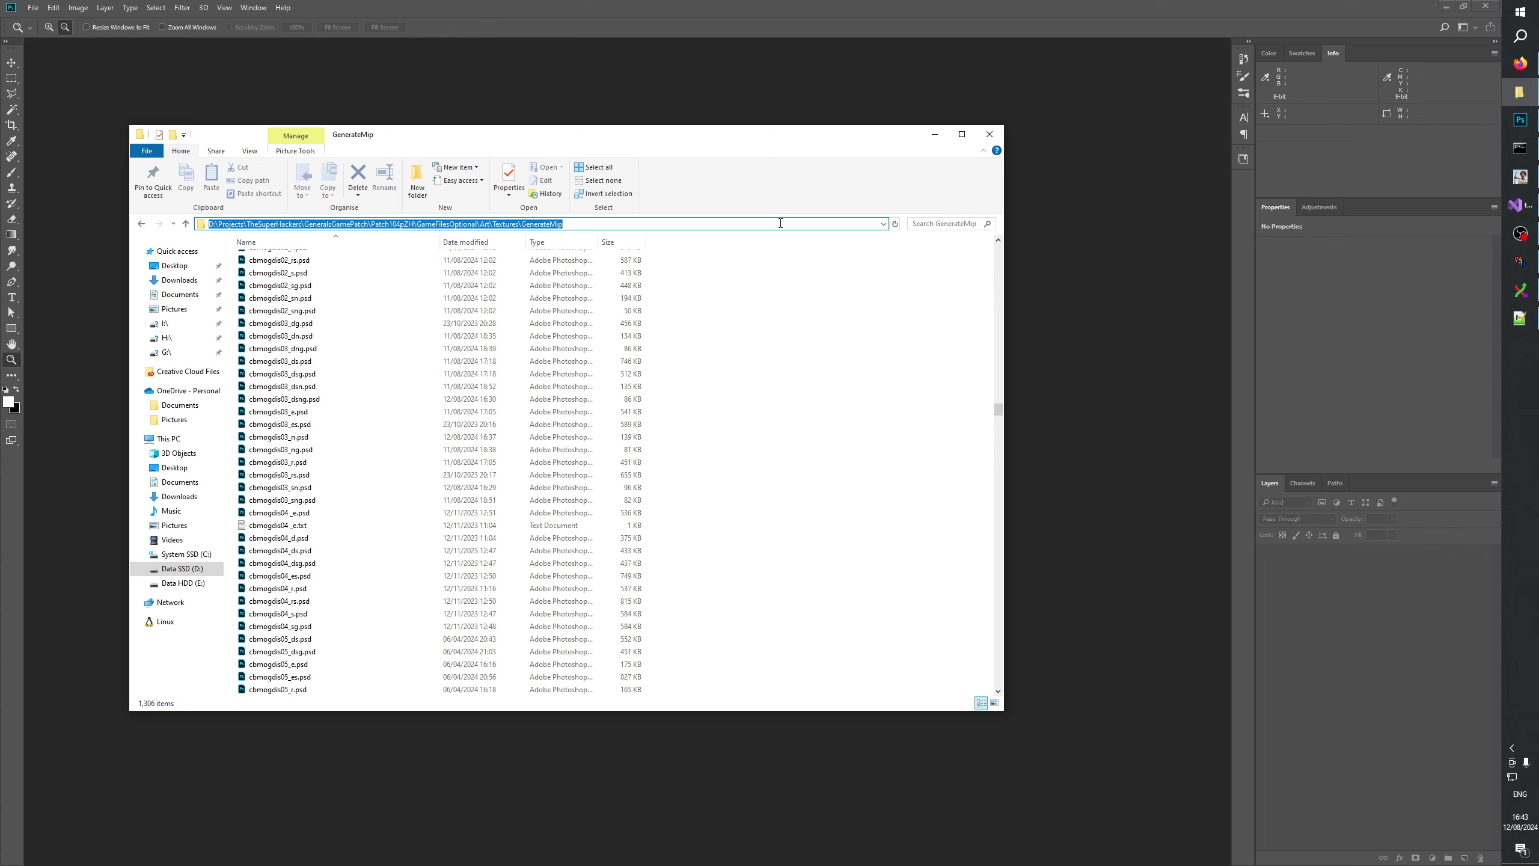
key("ctrl+c")
Open a new File Explorer window at D:\Projects\TheSuperHackers\GeneralsGamePatch\Patch104pZH, using the shortened copied path, and enter its Design folder.
key("super+e")
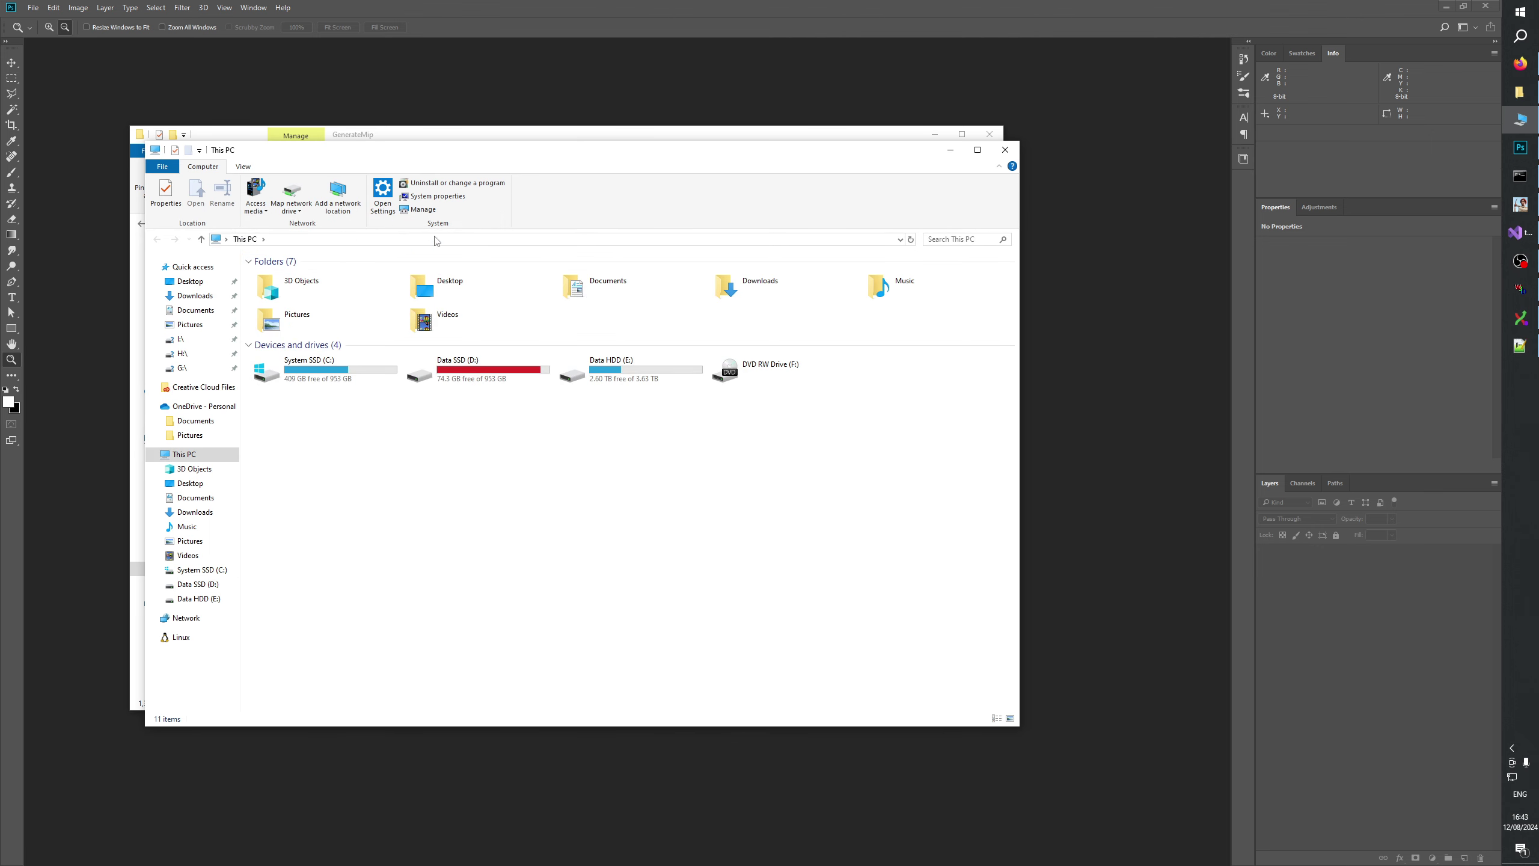
left_click(614, 239)
key("ctrl+v")
key("BackSpace")
key("BackSpace")
key("BackSpace")
key("BackSpace")
key("BackSpace")
key("BackSpace")
key("BackSpace")
key("BackSpace")
key("BackSpace")
key("BackSpace")
key("BackSpace")
key("BackSpace")
key("BackSpace")
key("BackSpace")
key("BackSpace")
key("BackSpace")
key("BackSpace")
key("BackSpace")
key("BackSpace")
key("BackSpace")
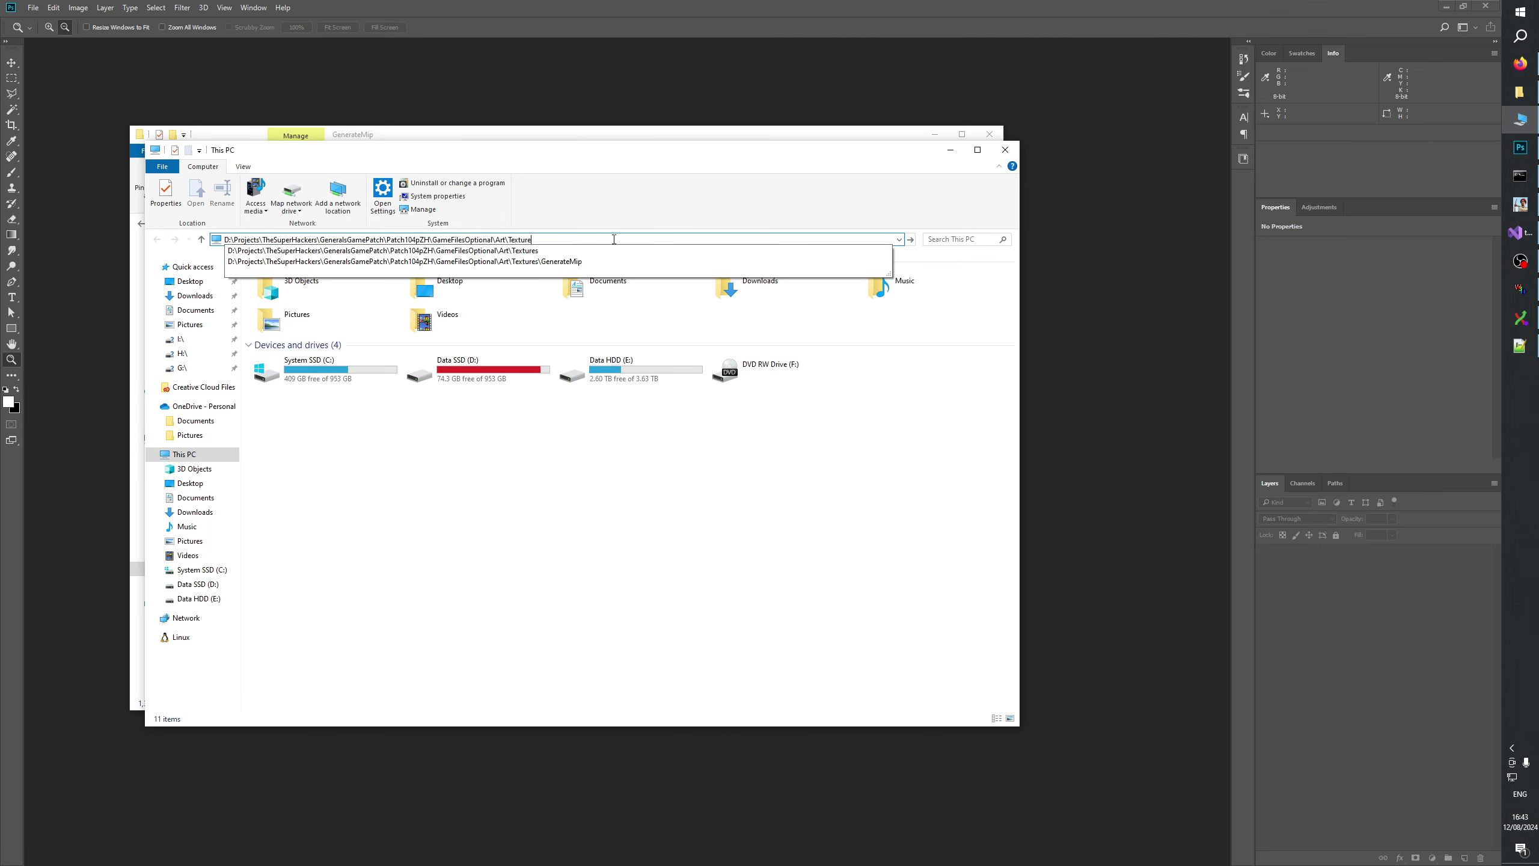
key("BackSpace")
key("BackSpace")
key("BackSpace")
key("BackSpace")
key("BackSpace")
key("BackSpace")
key("BackSpace")
key("BackSpace")
key("BackSpace")
key("BackSpace")
key("BackSpace")
key("BackSpace")
key("BackSpace")
key("BackSpace")
key("BackSpace")
key("BackSpace")
key("BackSpace")
key("BackSpace")
key("BackSpace")
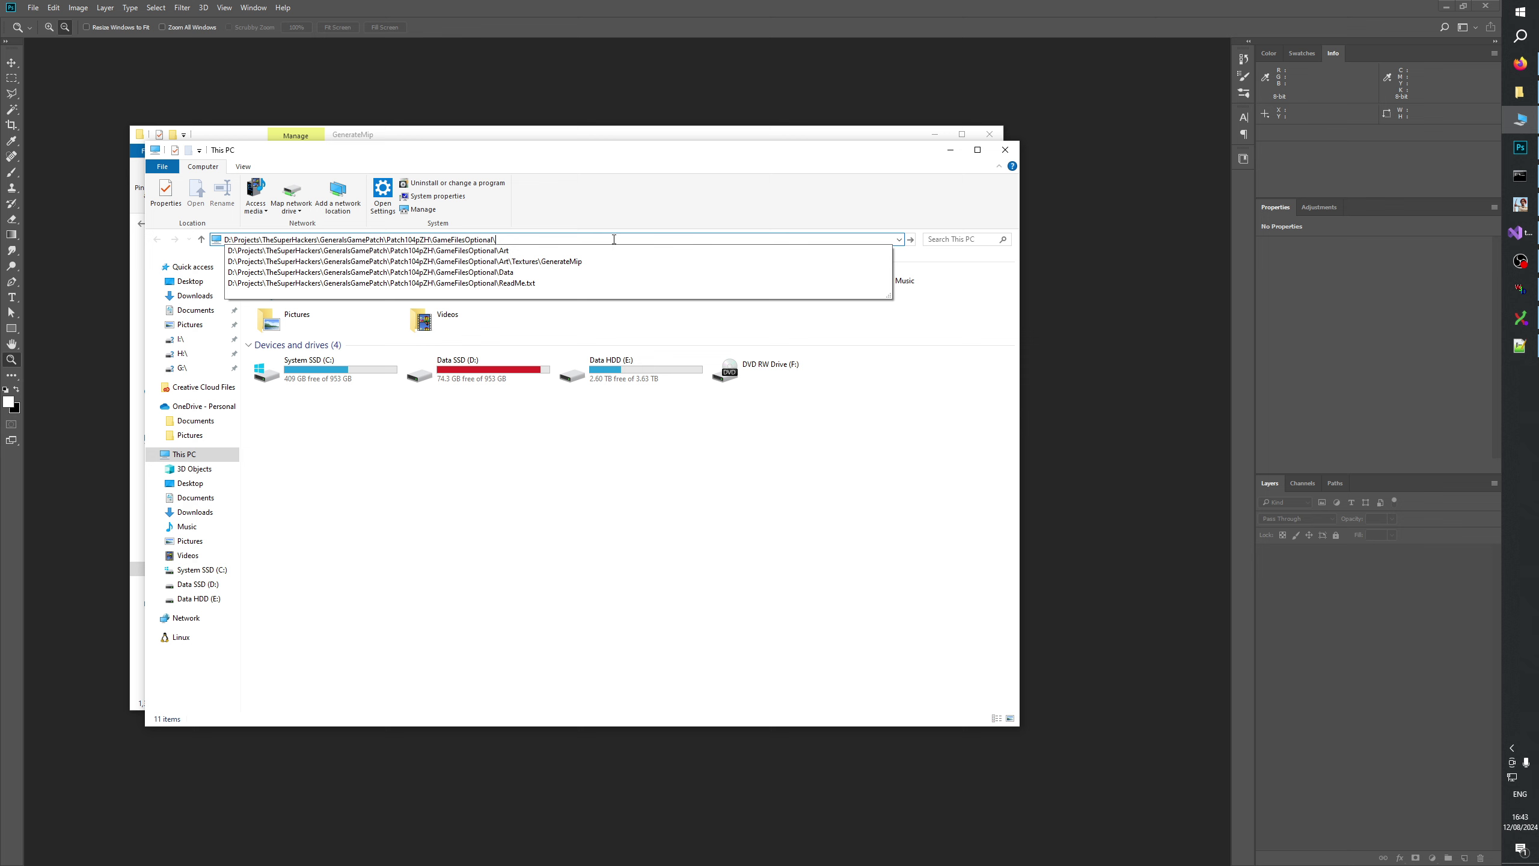
key("Return")
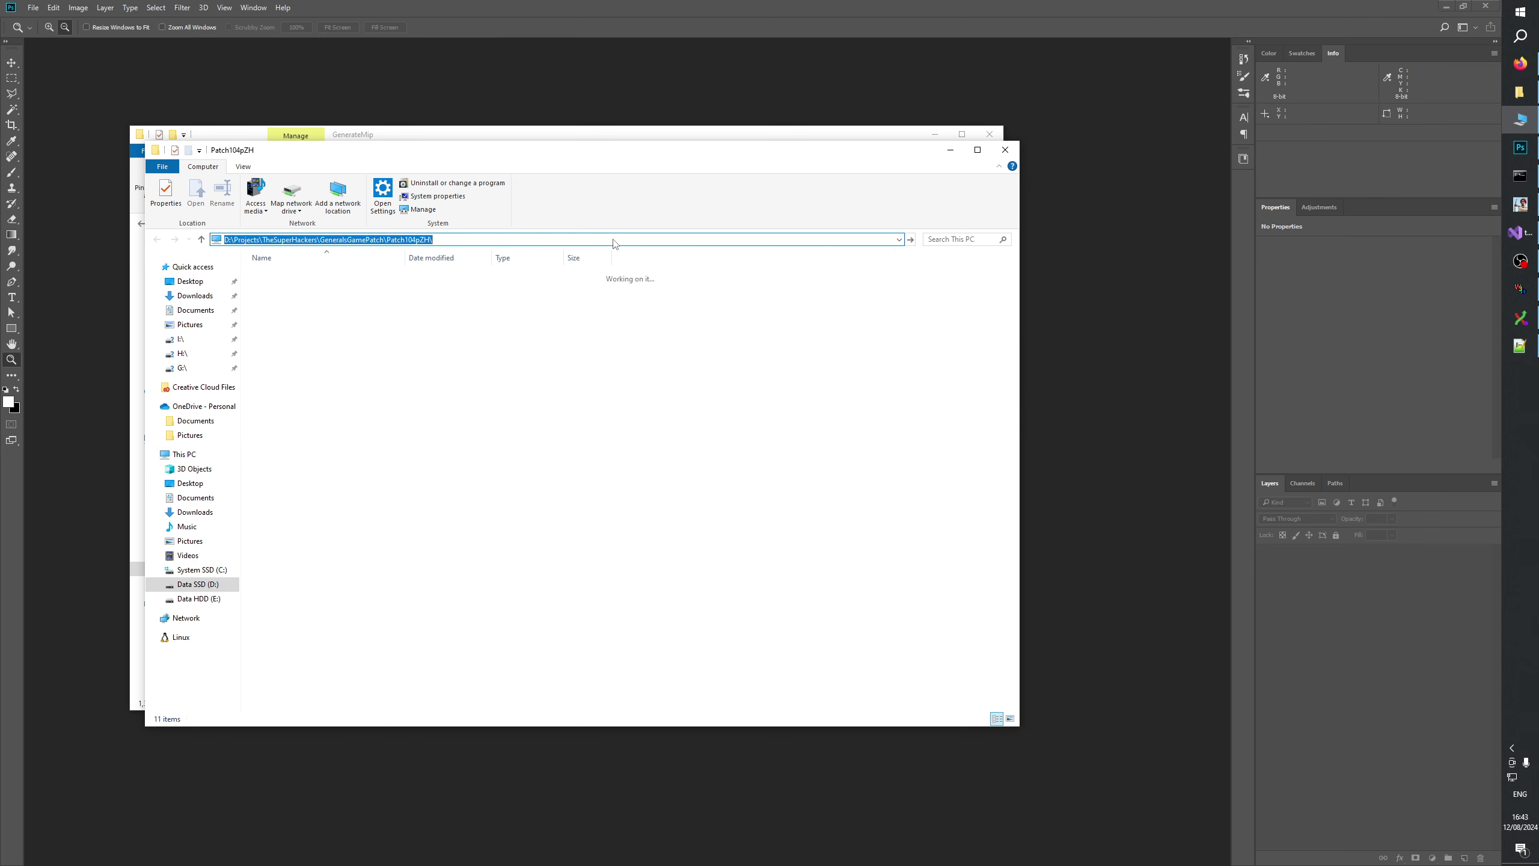
double_click(318, 289)
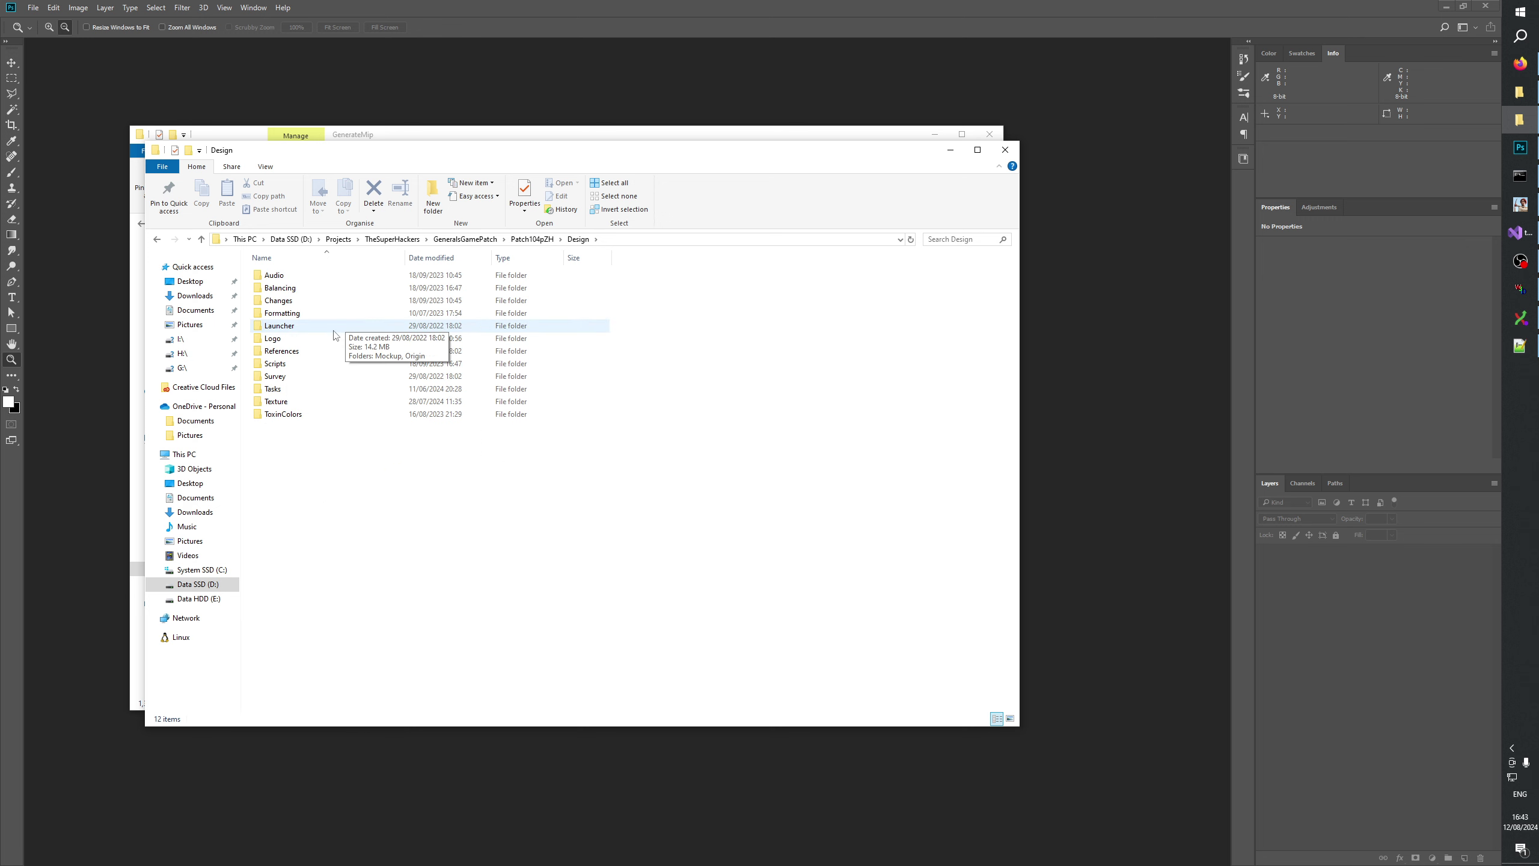
Go to the Changes\v1.0 folder and duplicate 2476_cbmogdis02_textures.yaml in place.
double_click(279, 301)
double_click(285, 288)
scroll(340, 328, "down", 20)
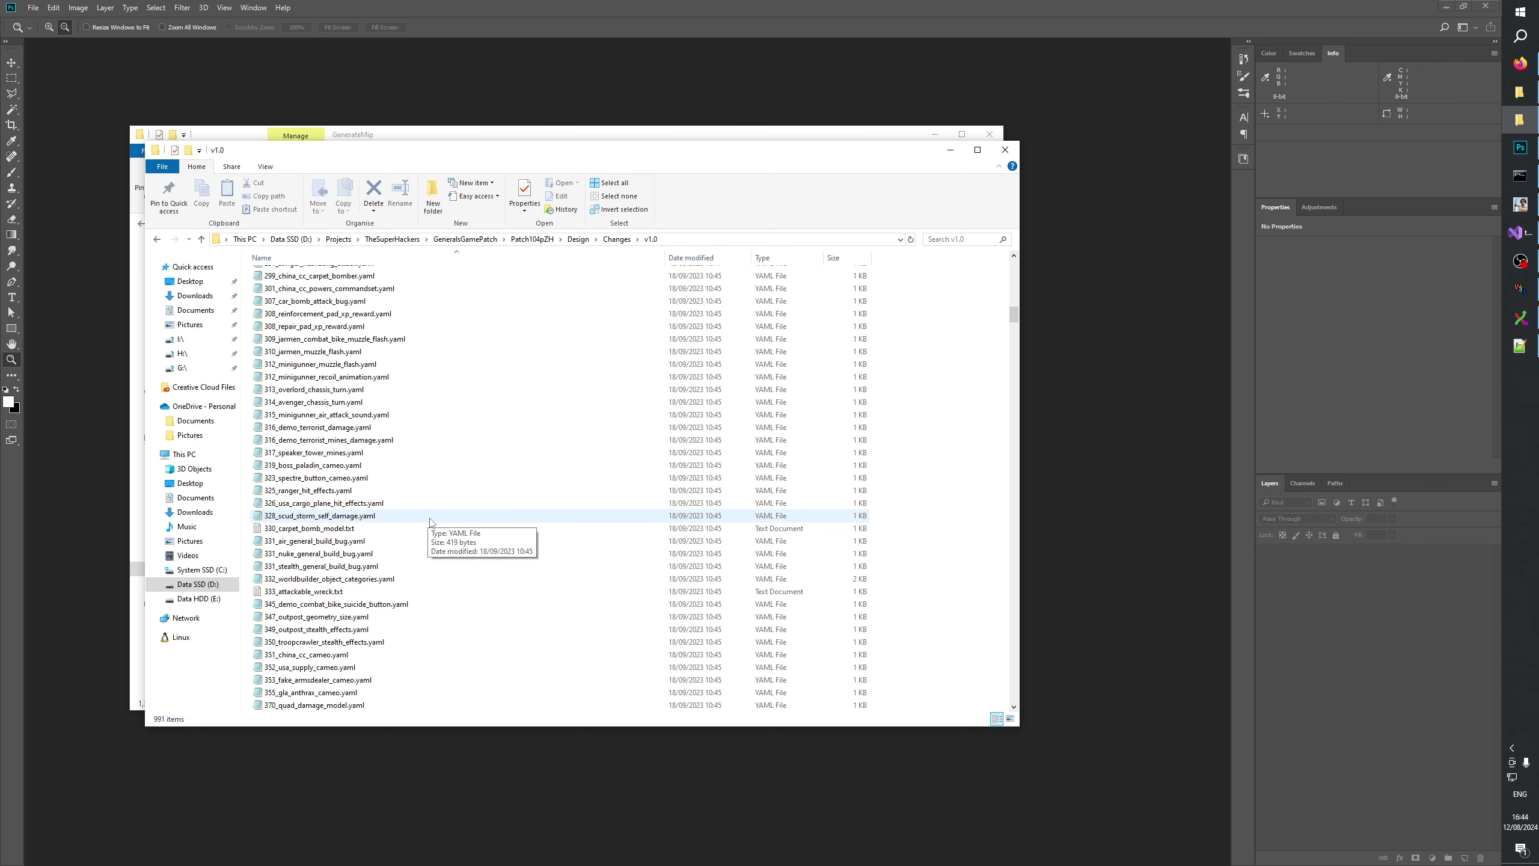
left_click_drag(1014, 315, 1034, 707)
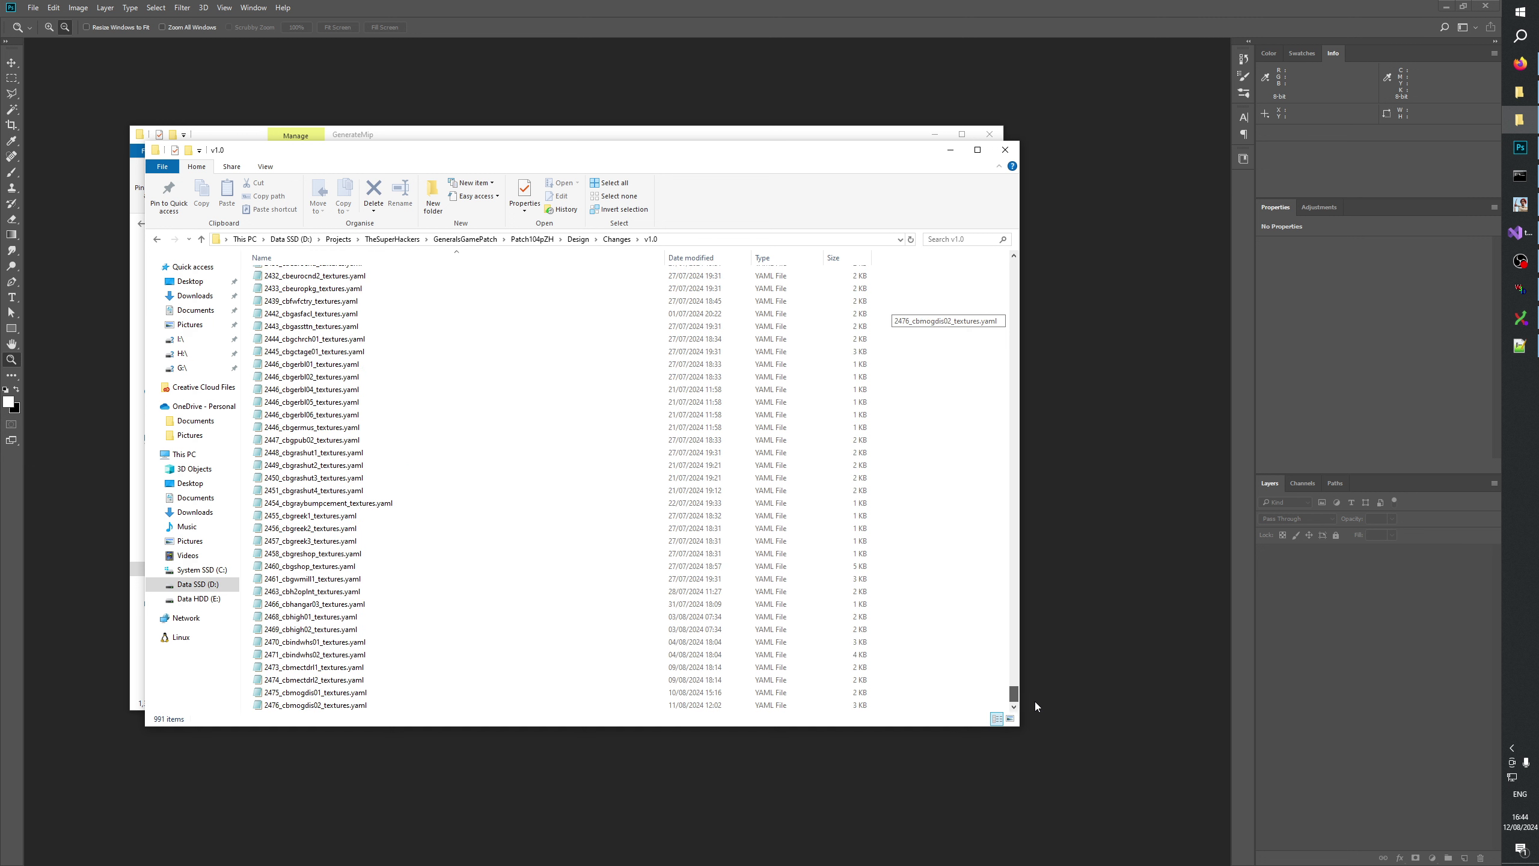
left_click(354, 706)
key("ctrl+c")
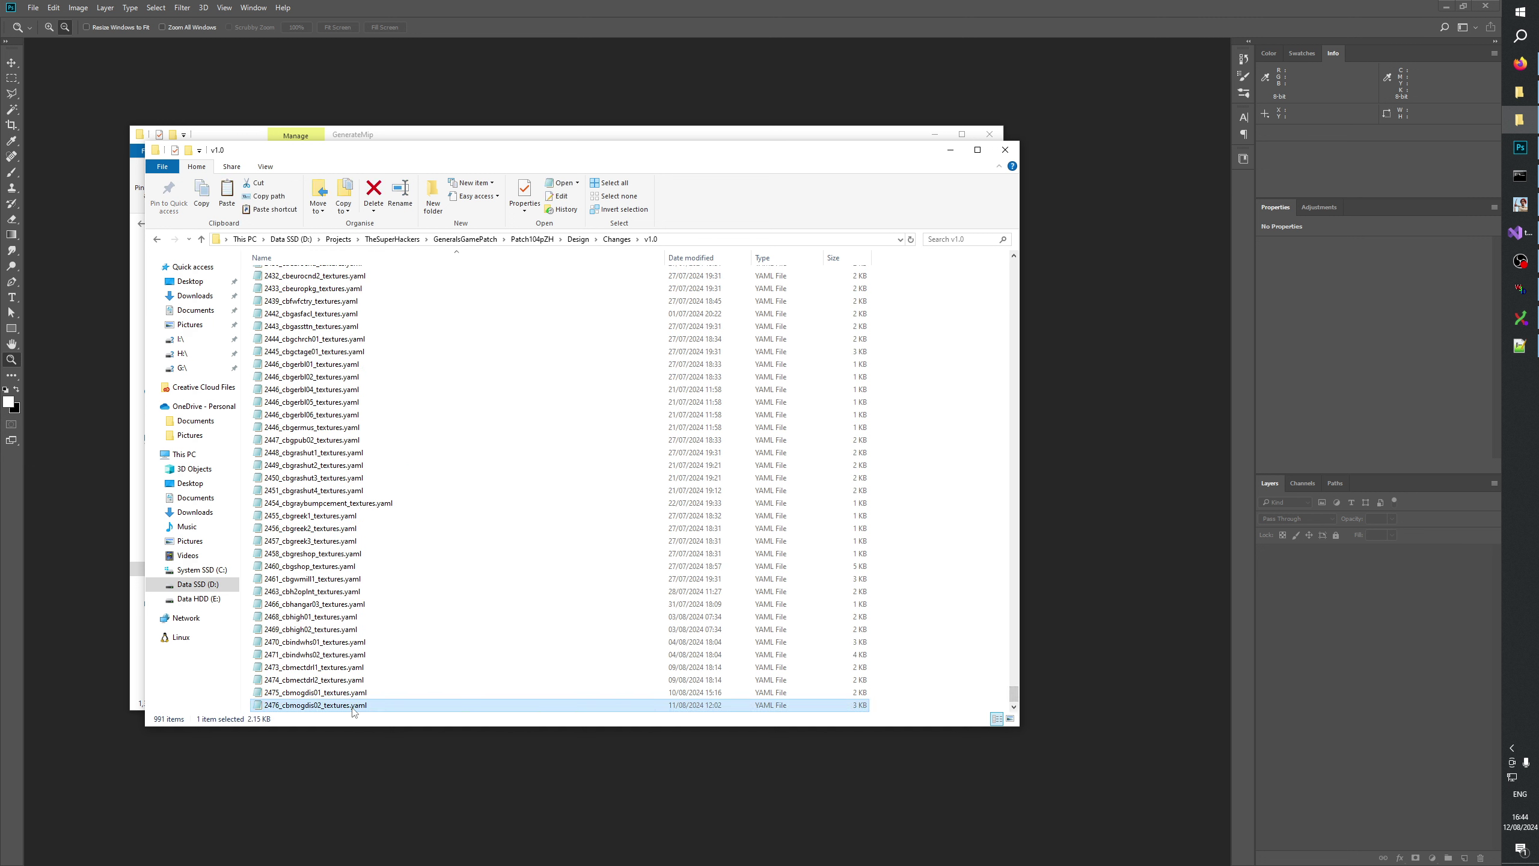
key("ctrl+v")
Rename the duplicated file as 2476_cbmogdis03_textures.yaml.
left_click(324, 693)
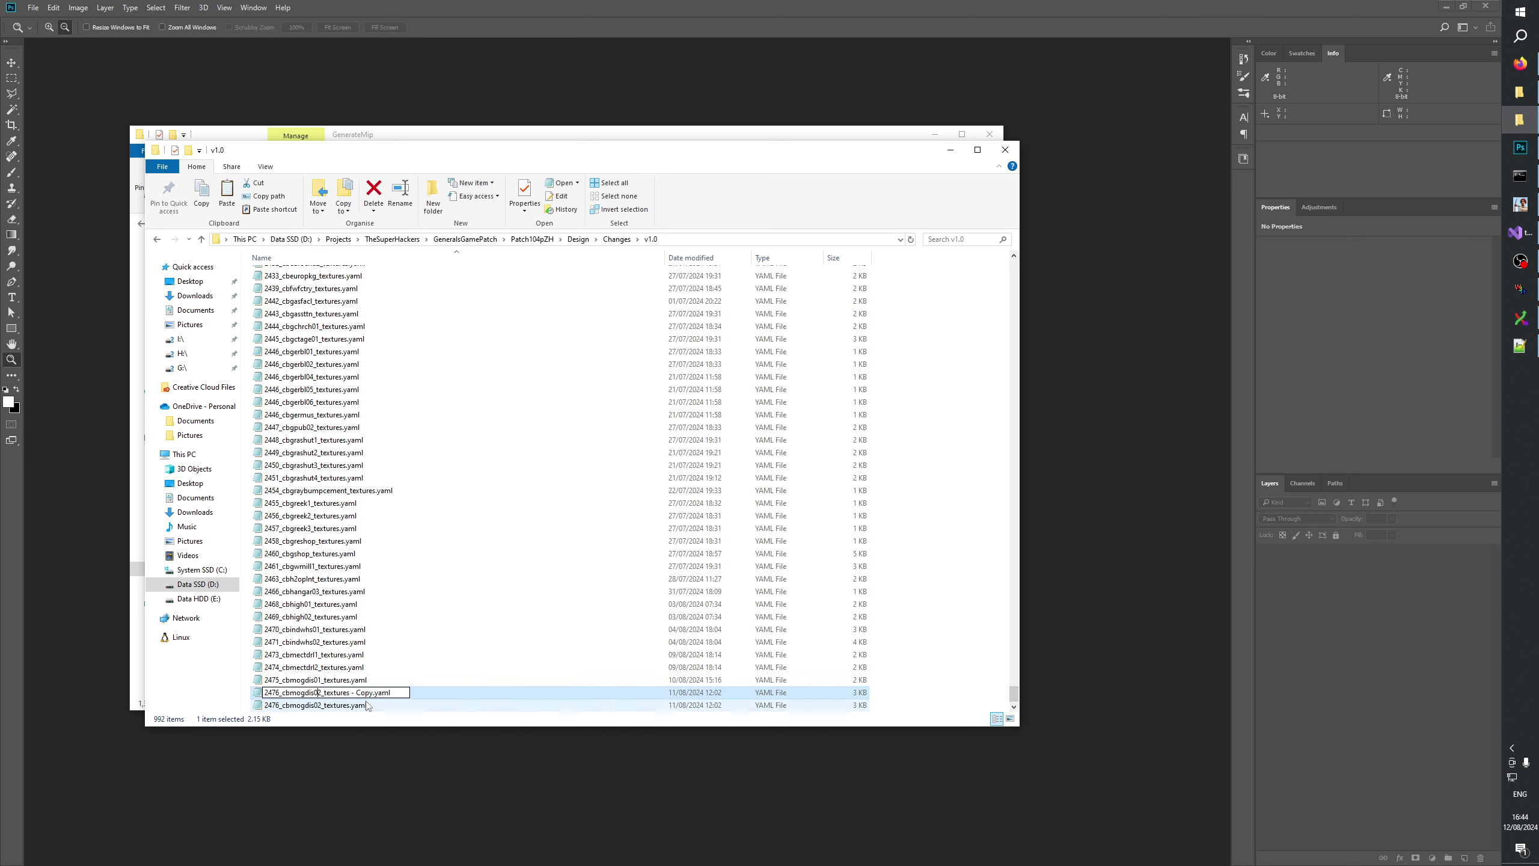
key("BackSpace")
type("3")
key("Delete")
key("Delete")
key("Delete")
key("Delete")
key("Delete")
key("Delete")
key("Delete")
key("Return")
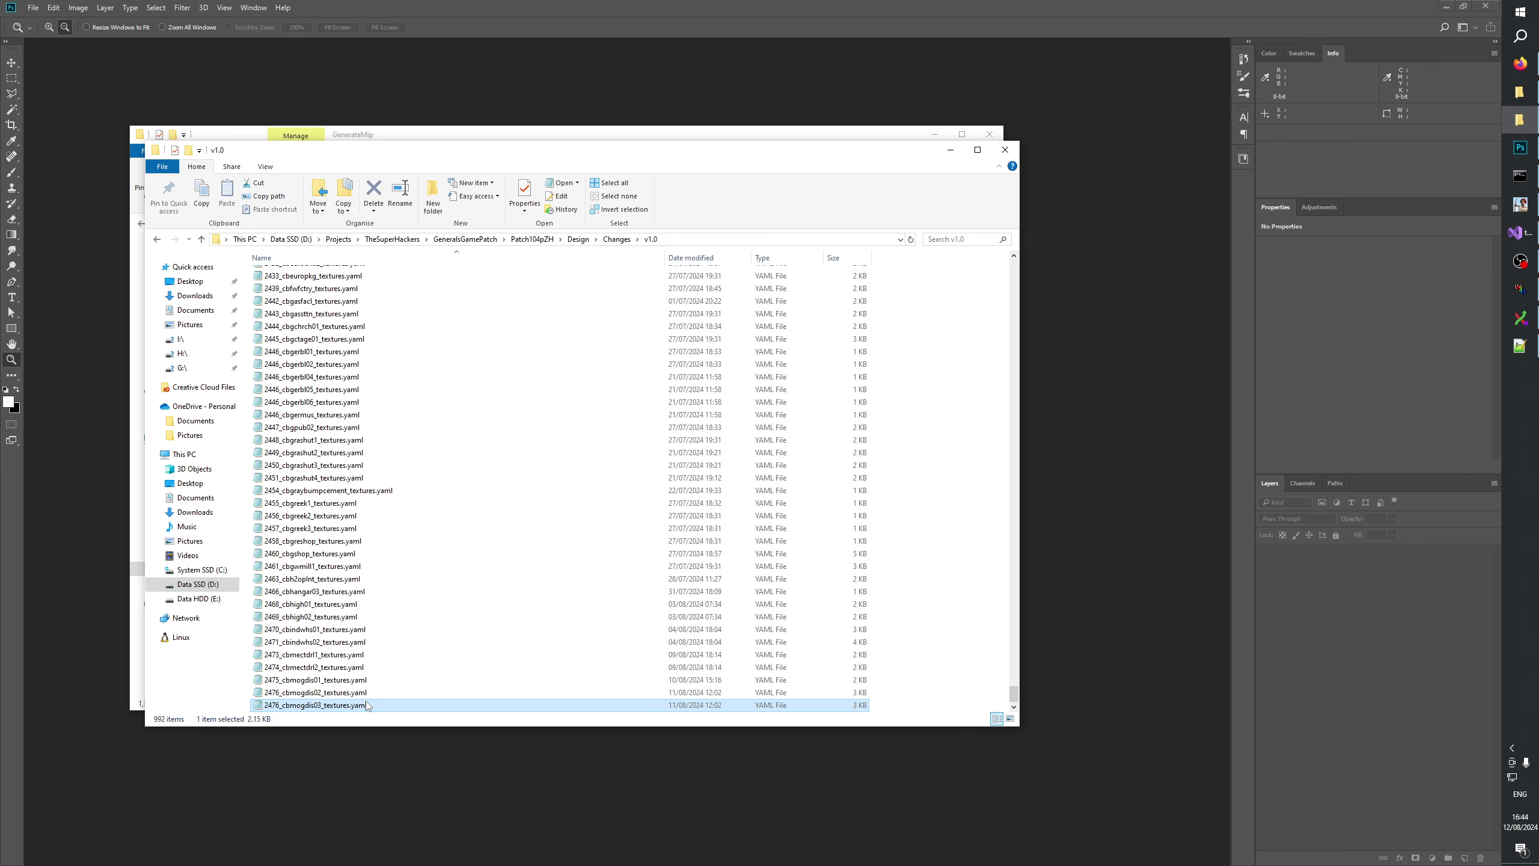
Check the cbmogdis03 pull request in the browser and rename the new YAML file as 2477_cbmogdis03_textures.yaml to match its number.
left_click(1519, 71)
left_click(91, 180)
key("alt+Tab")
key("F2")
key("Home")
key("Right")
key("Right")
key("Right")
key("Right")
key("BackSpace")
type("7")
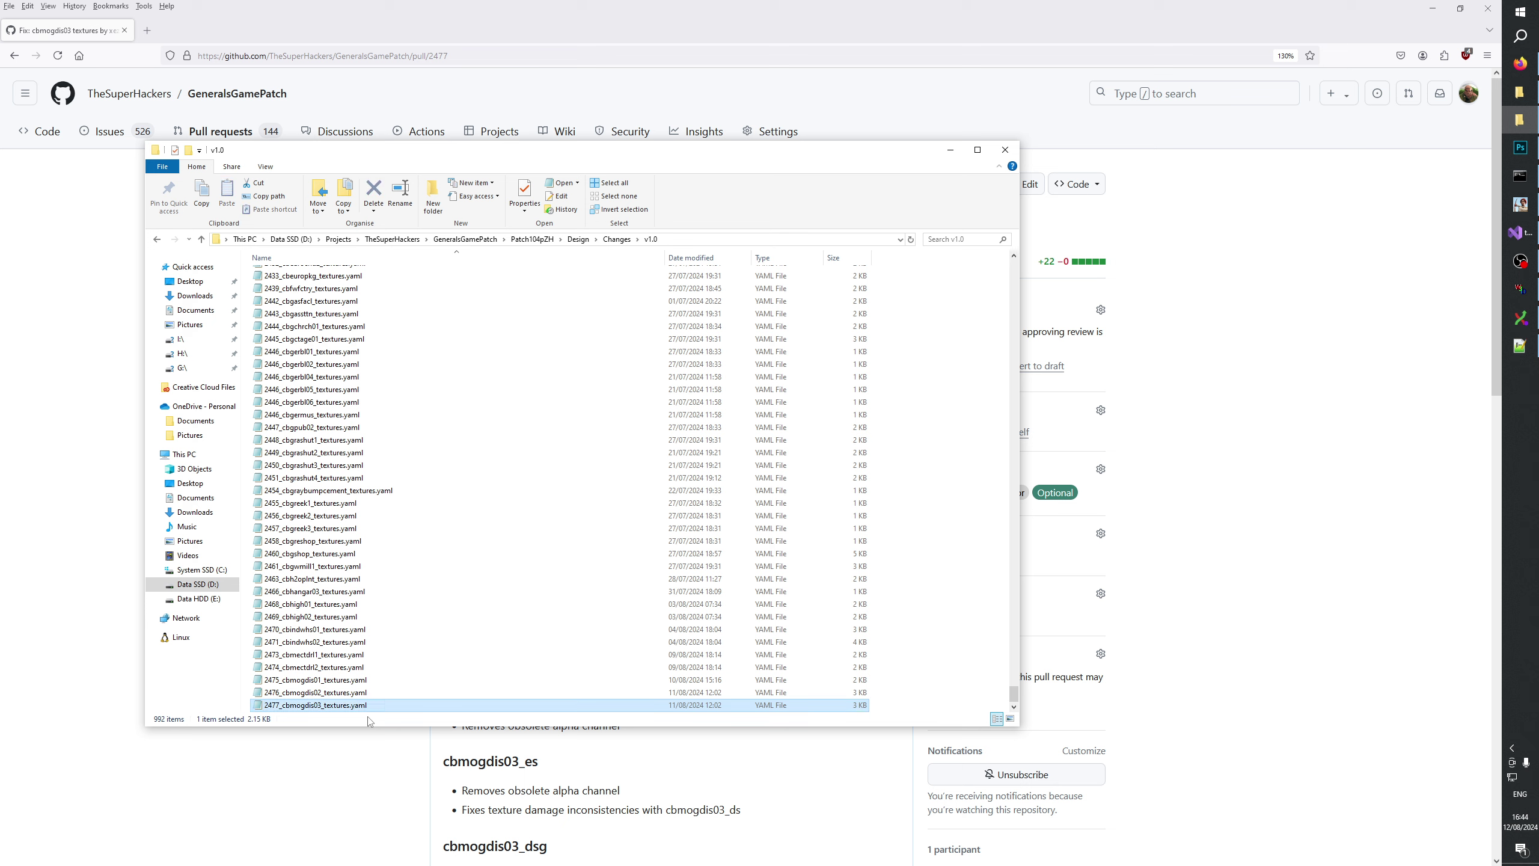
key("Return")
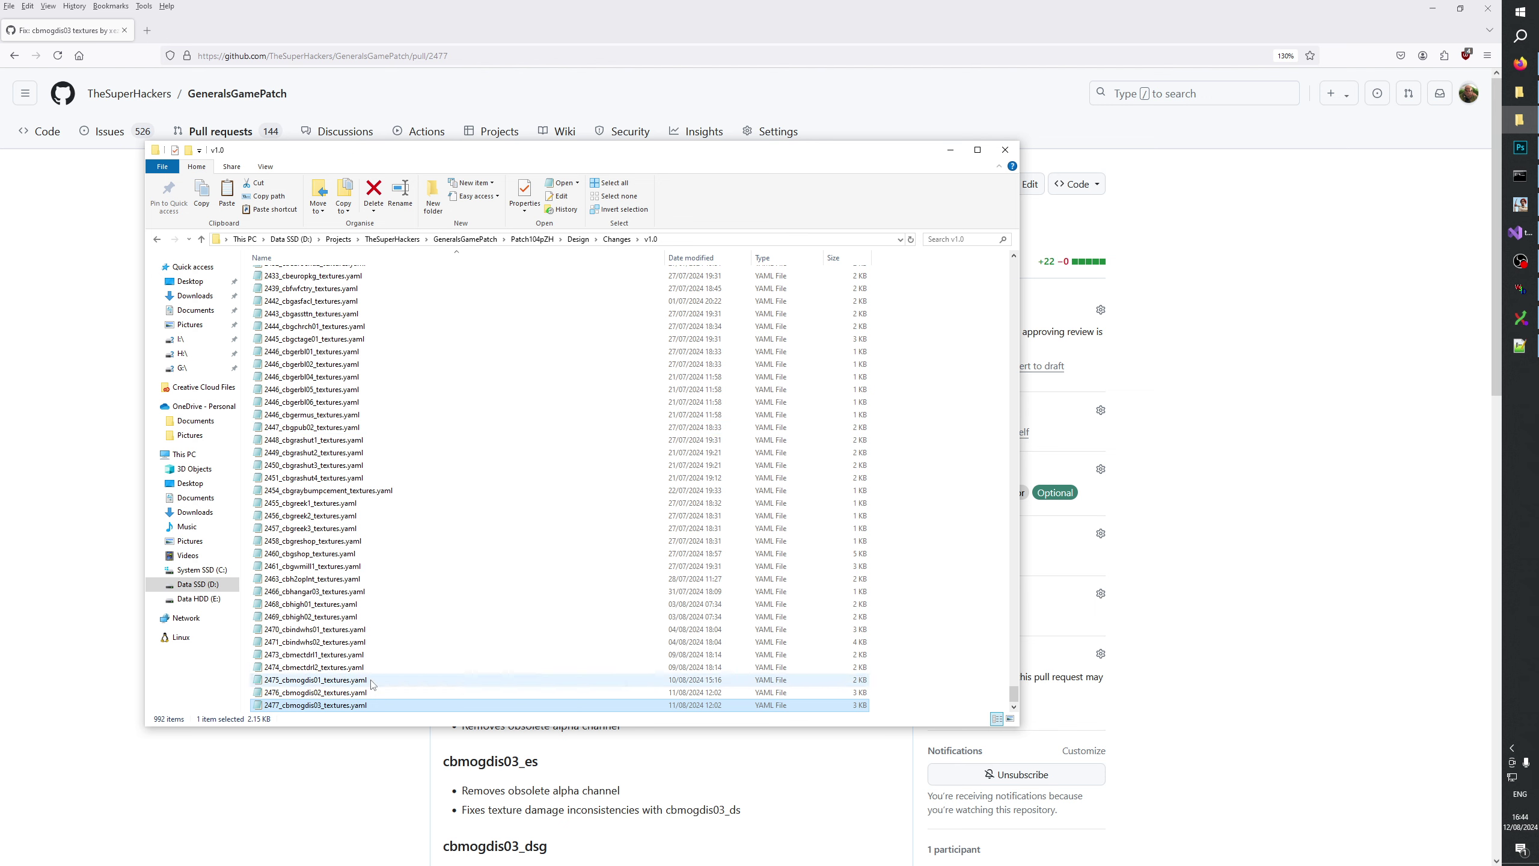
Open 2477_cbmogdis03_textures.yaml in Notepad and change its pull request link to end in 2477.
double_click(357, 705)
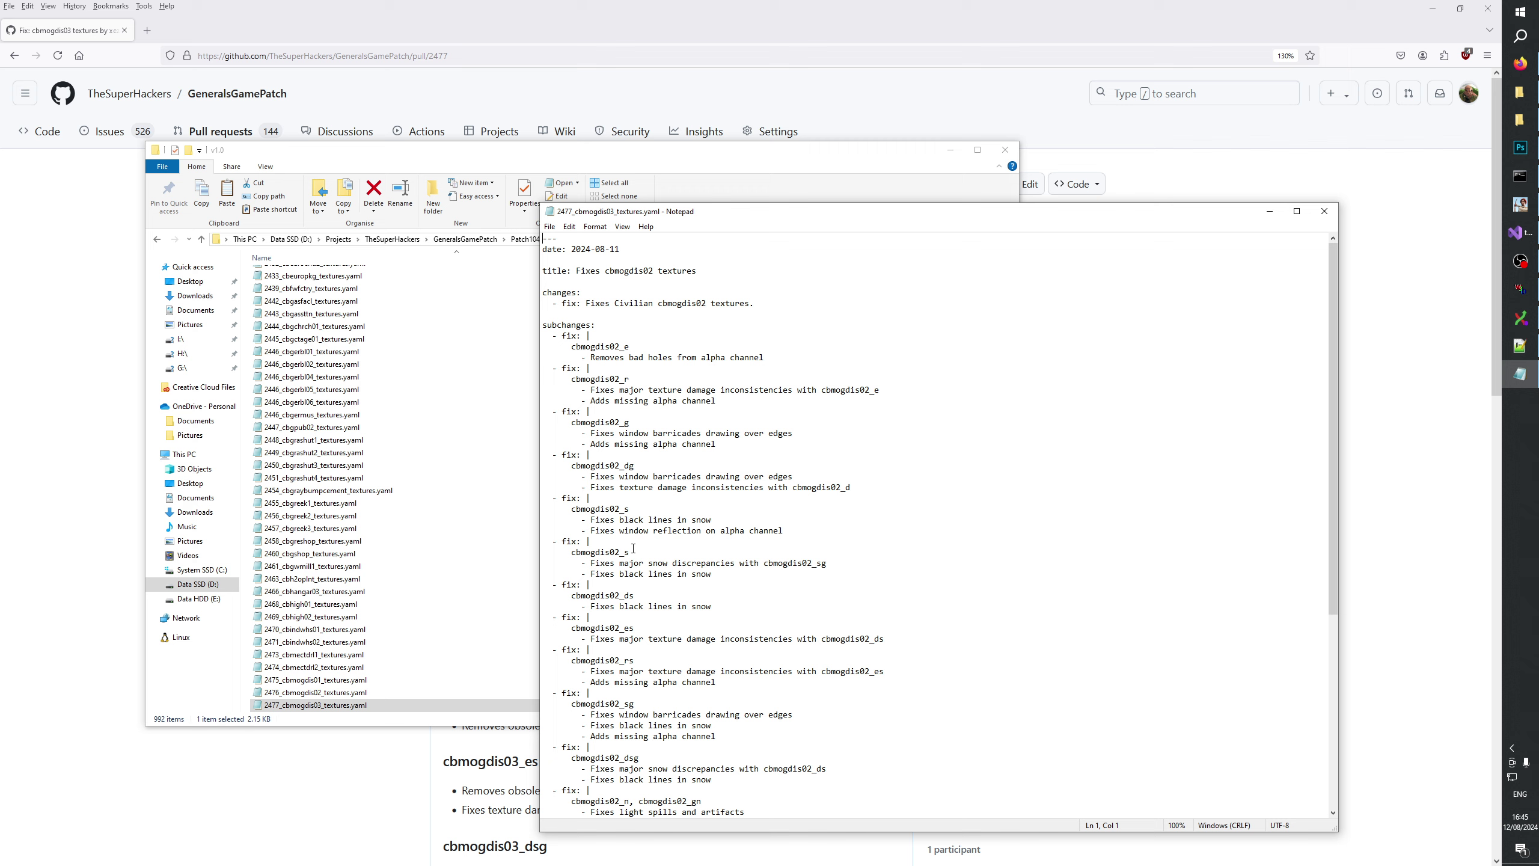
scroll(924, 549, "down", 9)
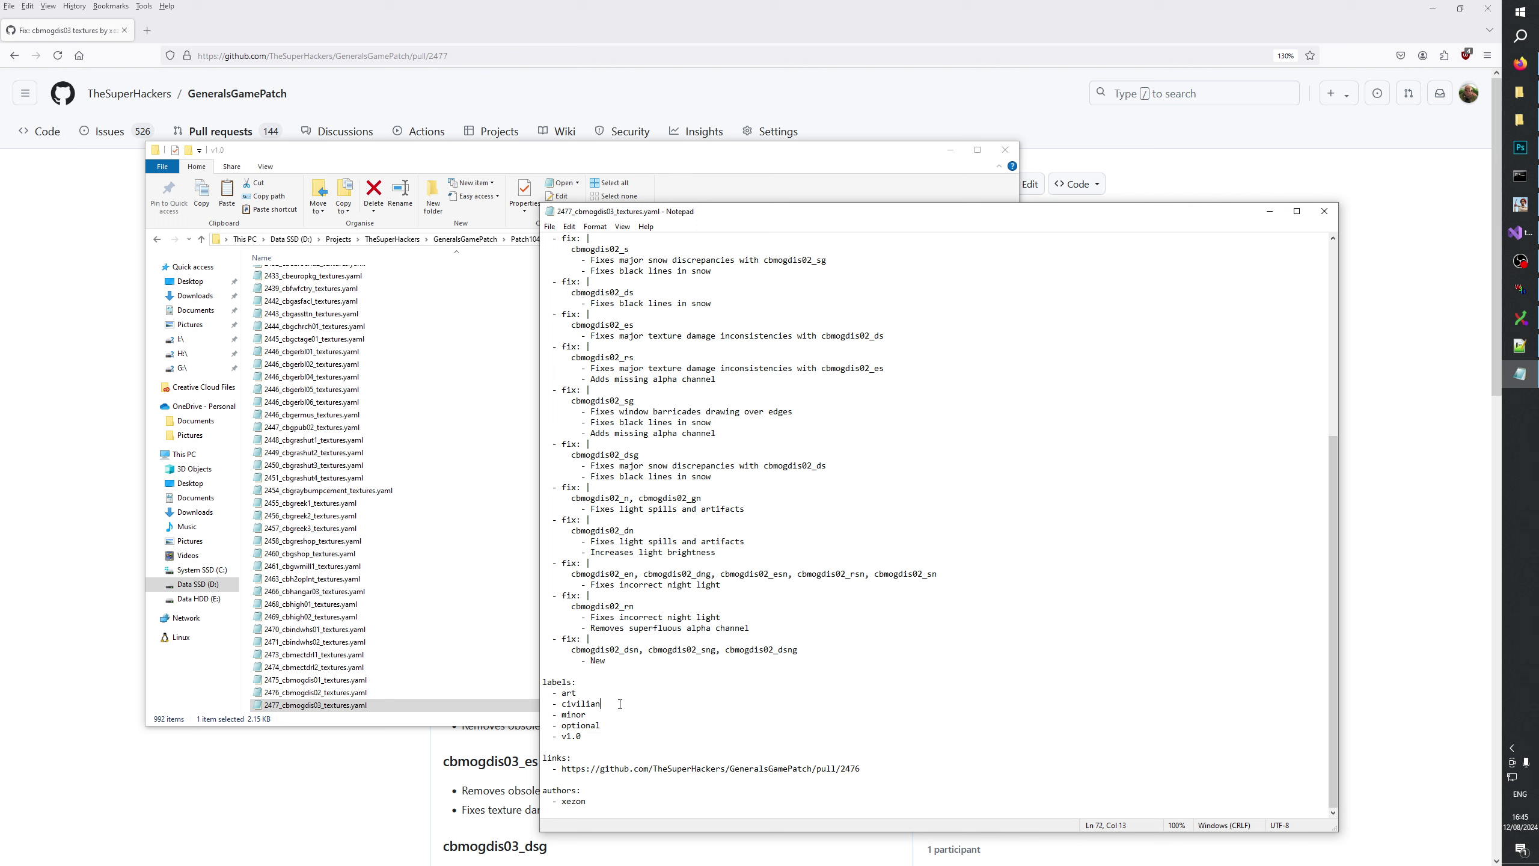
left_click_drag(601, 704, 560, 705)
left_click_drag(611, 735, 560, 737)
left_click_drag(583, 736, 567, 735)
left_click(890, 769)
key("BackSpace")
type("7")
Set the title to "Fixes and improves cbmogdis03 textures" and the texture name in the change line to cbmogdis03.
scroll(753, 293, "up", 10)
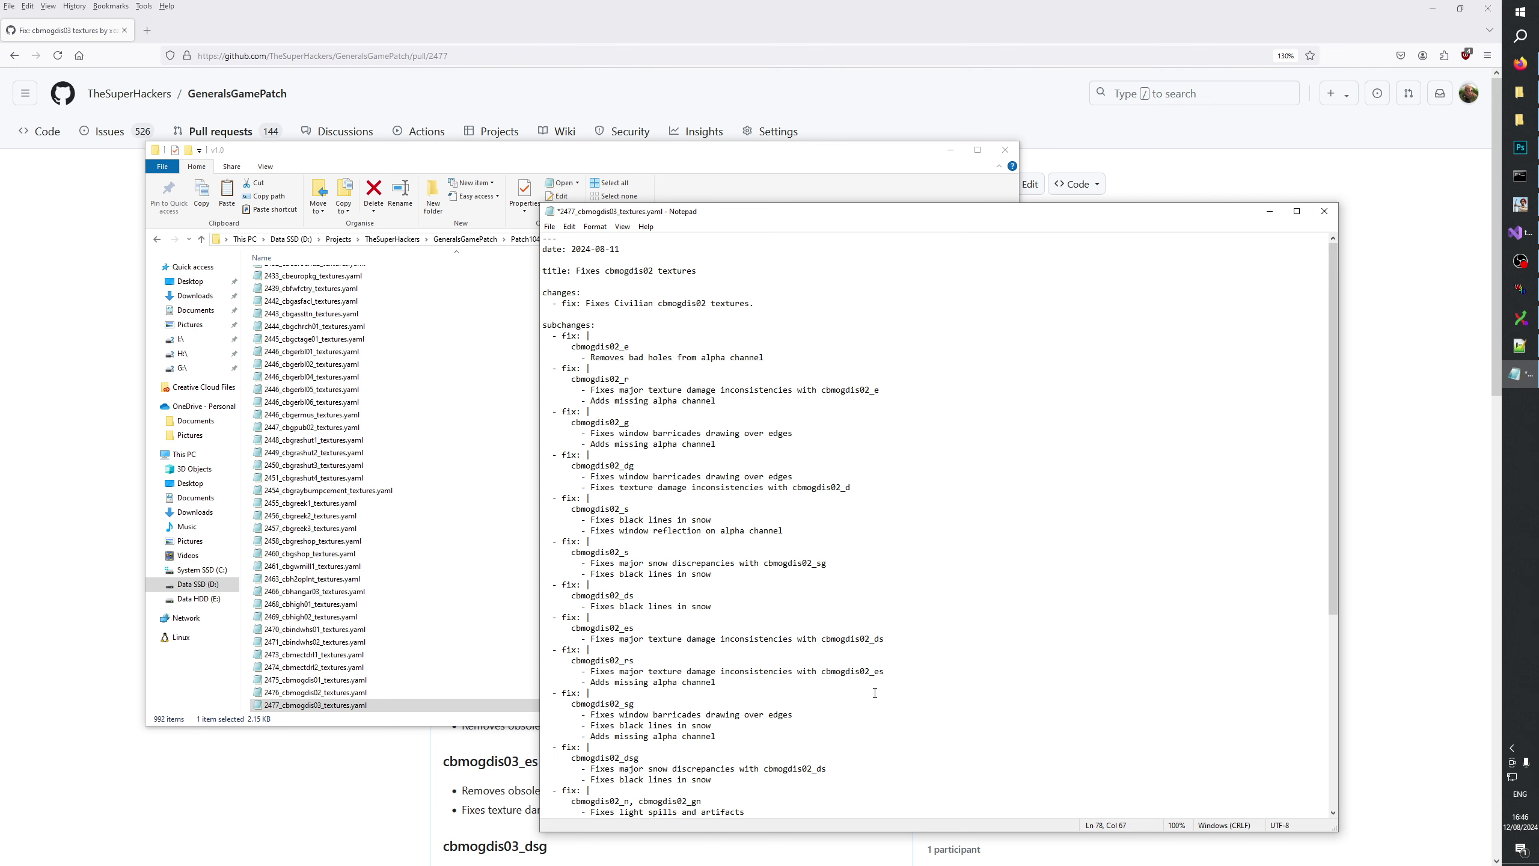
left_click(654, 273)
left_click(706, 303)
key("BackSpace")
type("3")
type(" and improves")
Reuse "and improves" from the title in the change line, set the date to 2024-08-12, and save the file.
left_click_drag(604, 271, 666, 270)
key("ctrl+c")
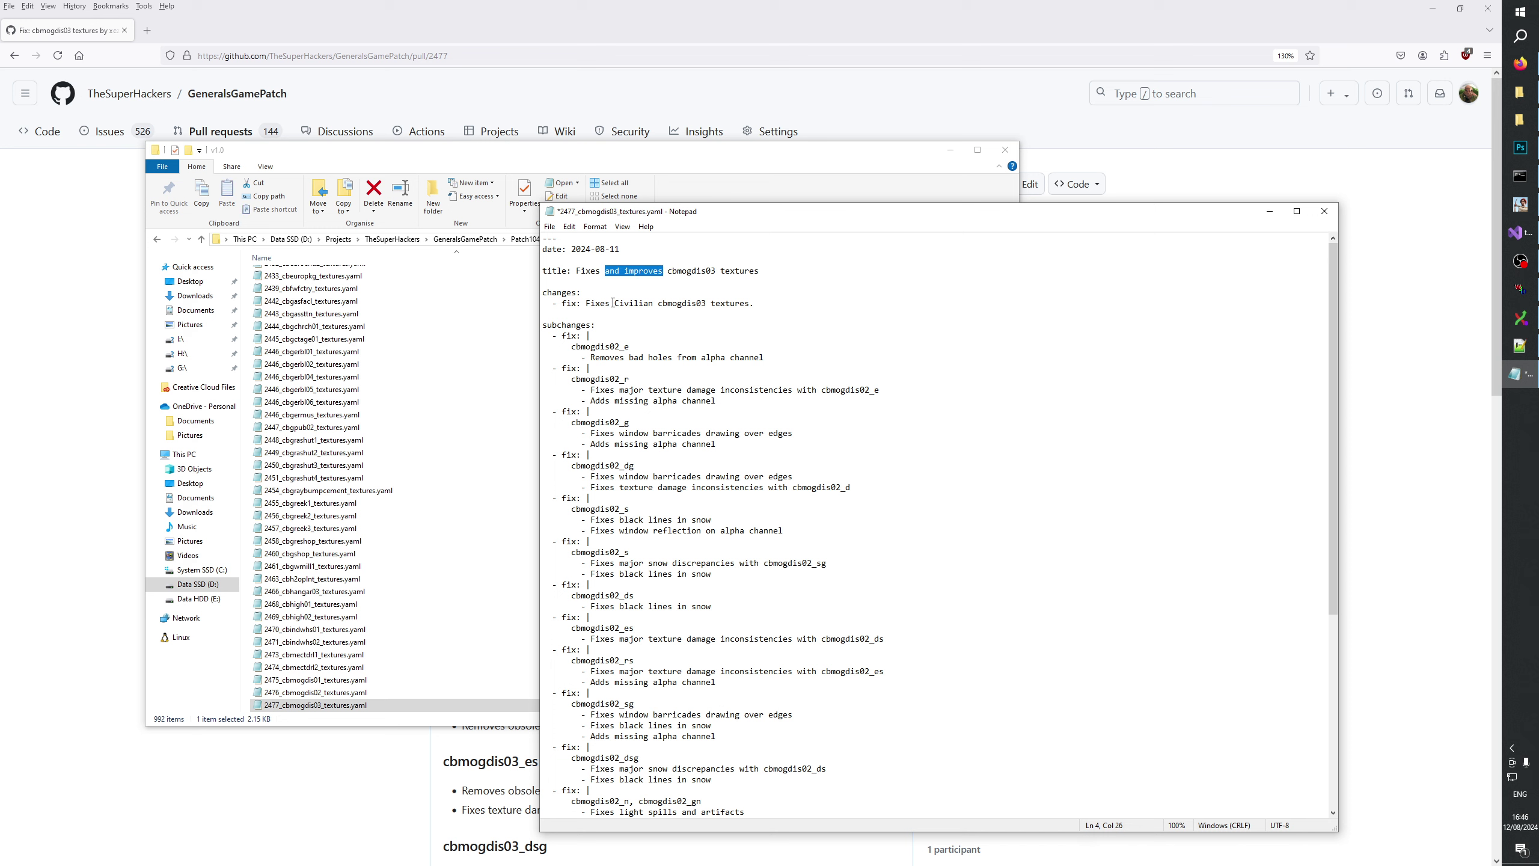
left_click(611, 303)
key("ctrl+v")
left_click(641, 271)
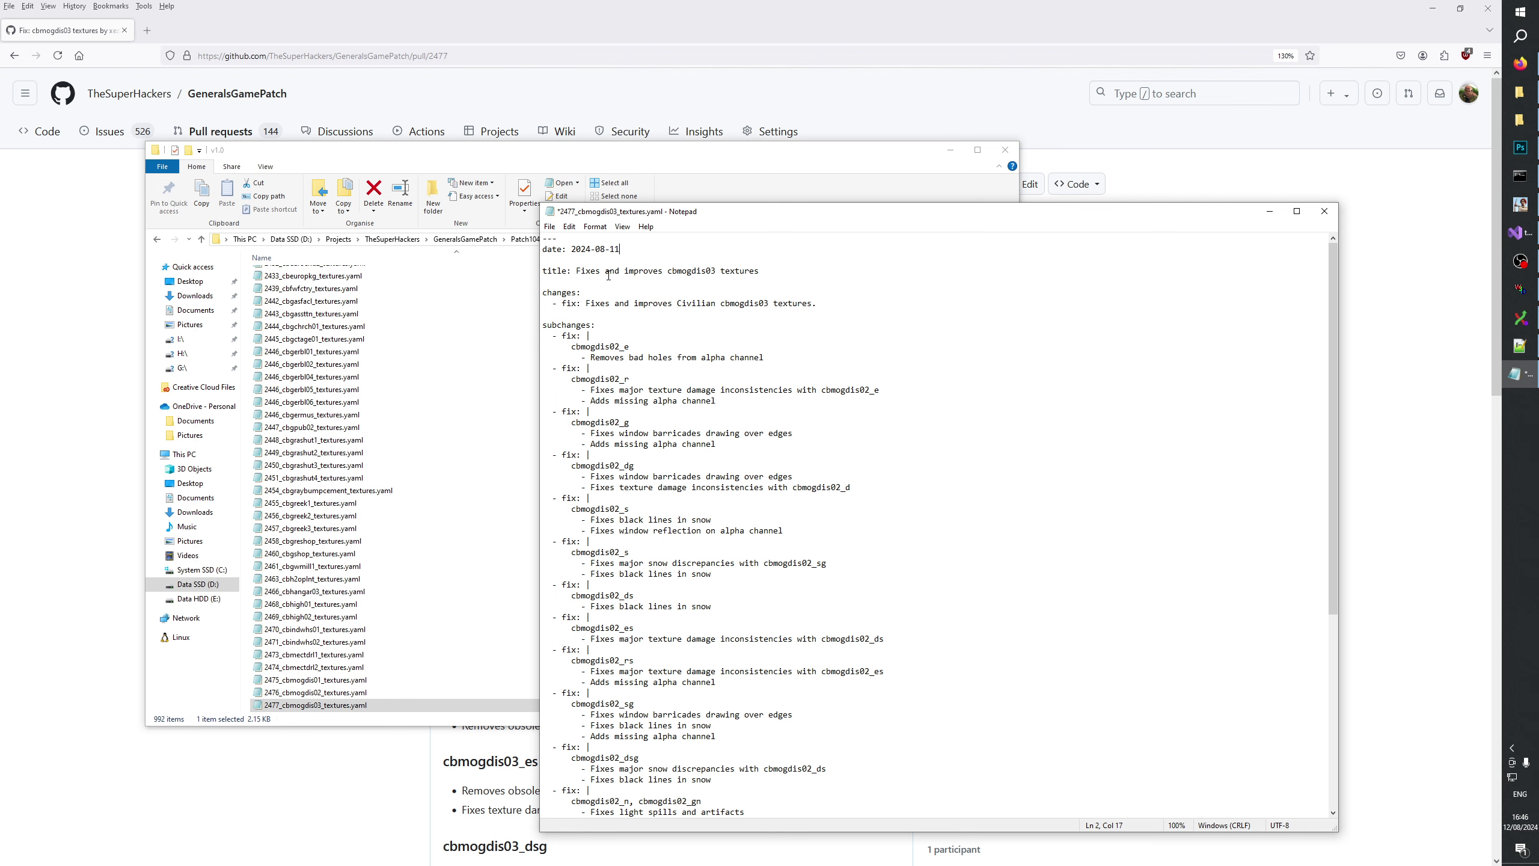
key("ctrl+s")
Copy the cbmogdis03 change list without its TODO from the pull request description and paste it below the last cbmogdis02 subchange in Notepad.
left_click(809, 6)
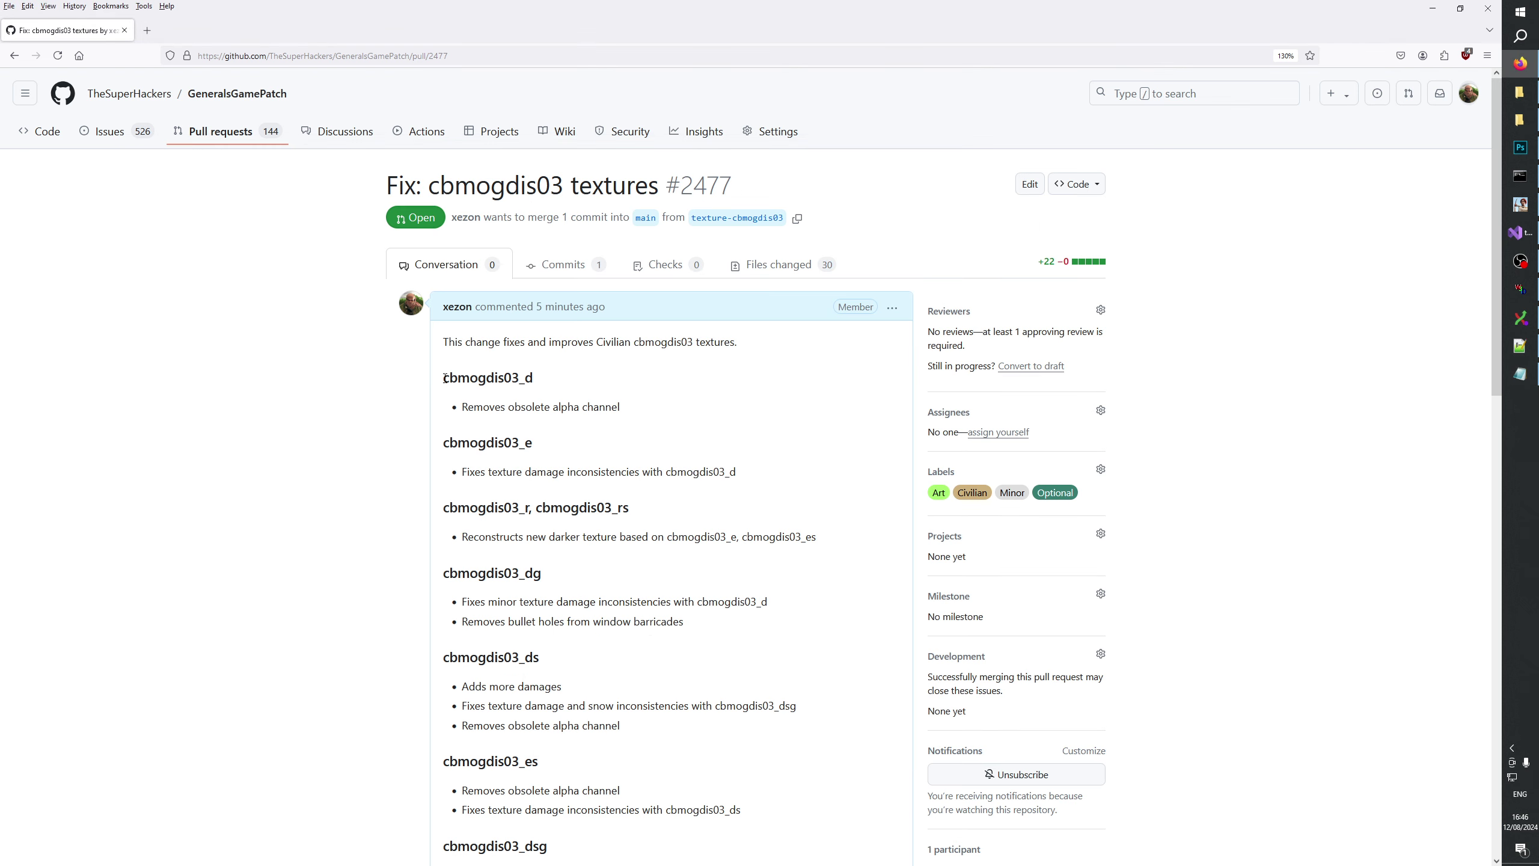
scroll(604, 453, "down", 10)
left_click_drag(441, 377, 593, 489)
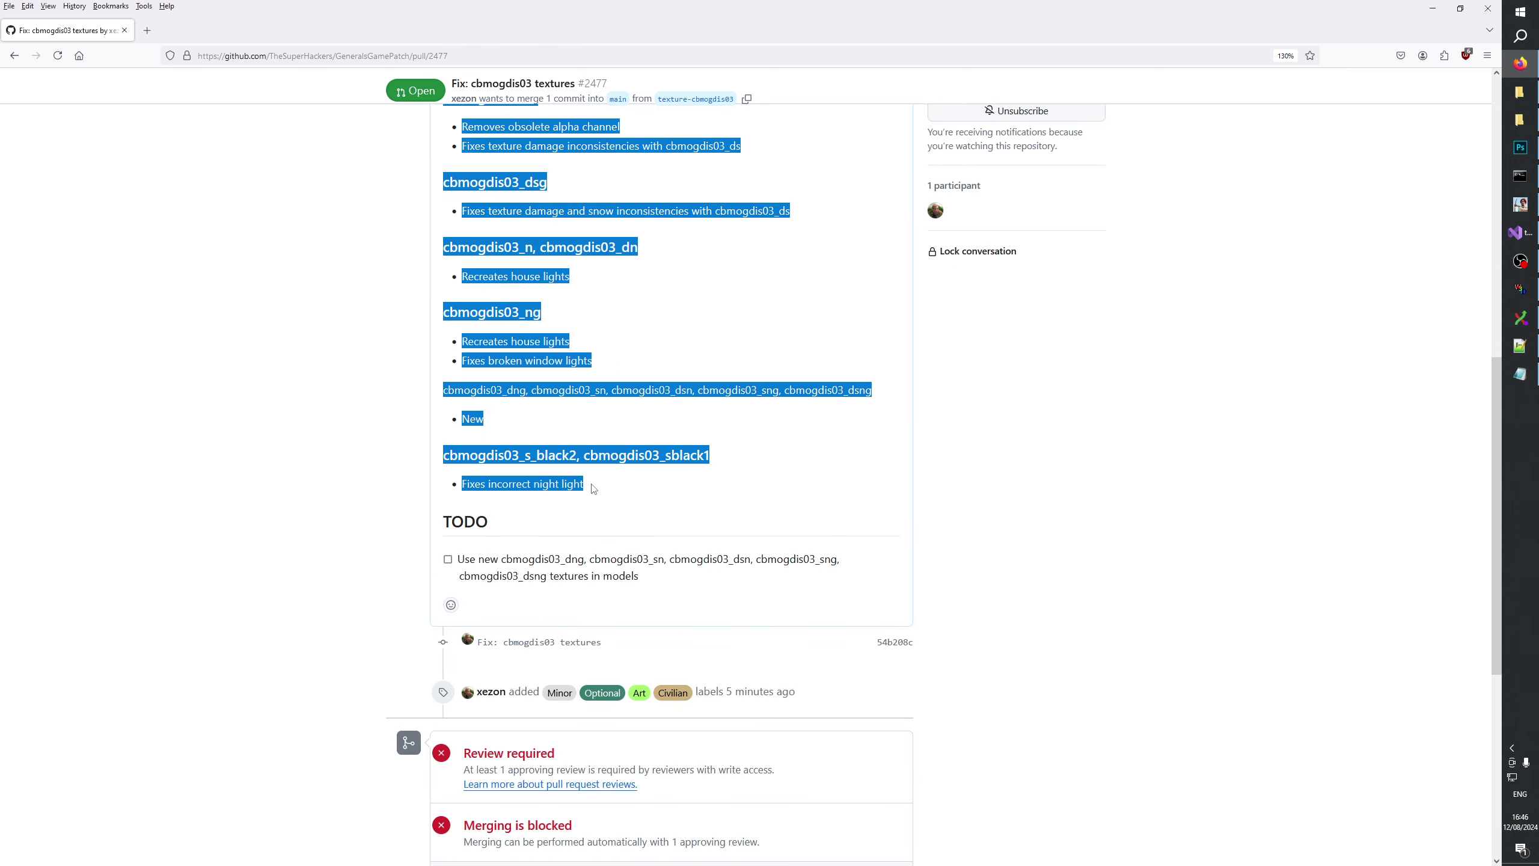
scroll(618, 523, "up", 10)
key("alt+Tab")
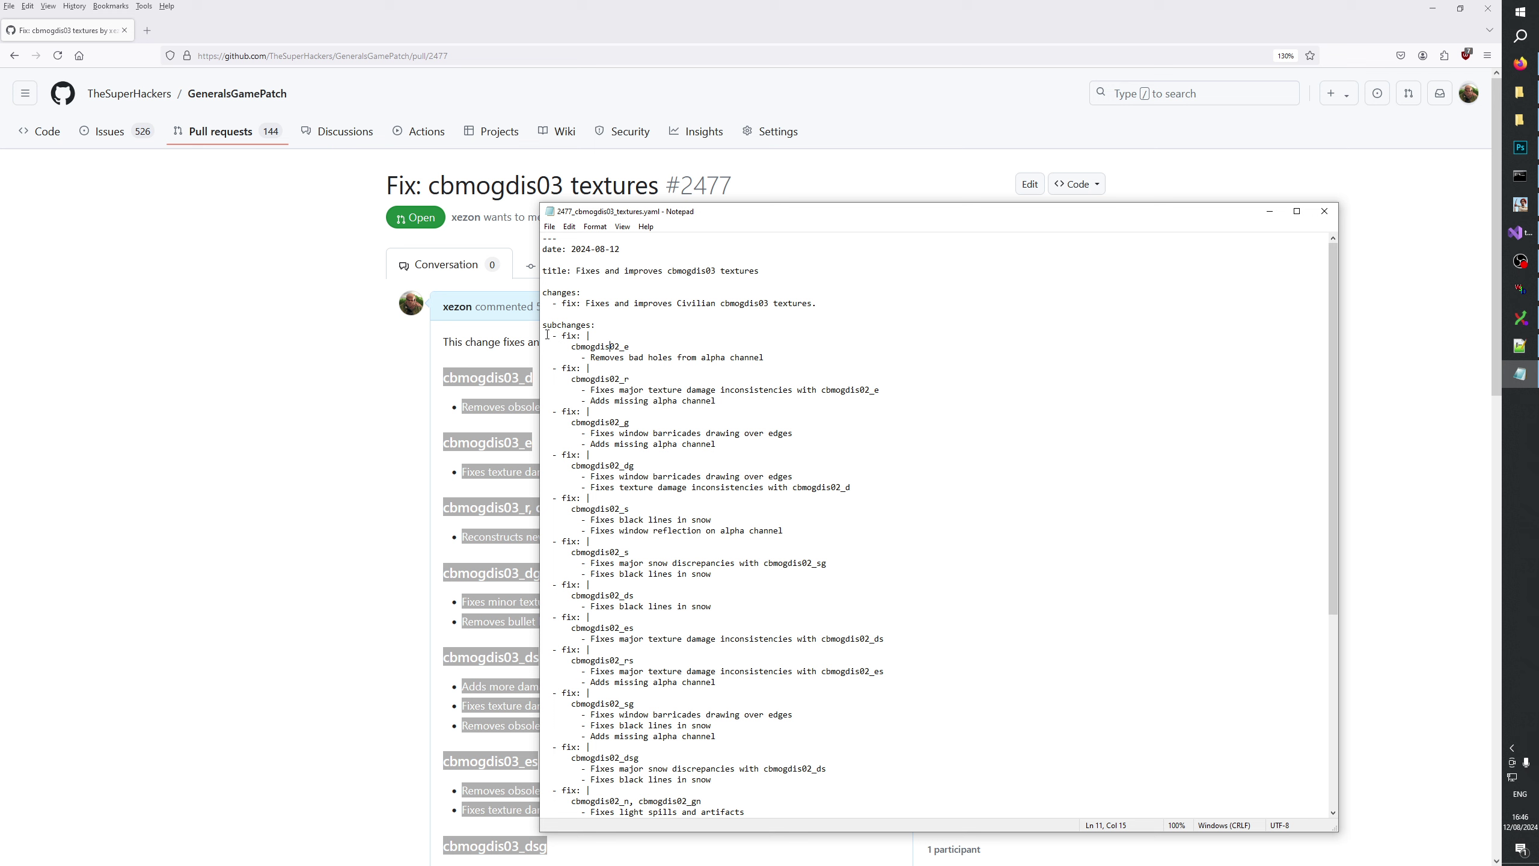
scroll(551, 346, "down", 10)
left_click(591, 675)
key("Return")
key("ctrl+v")
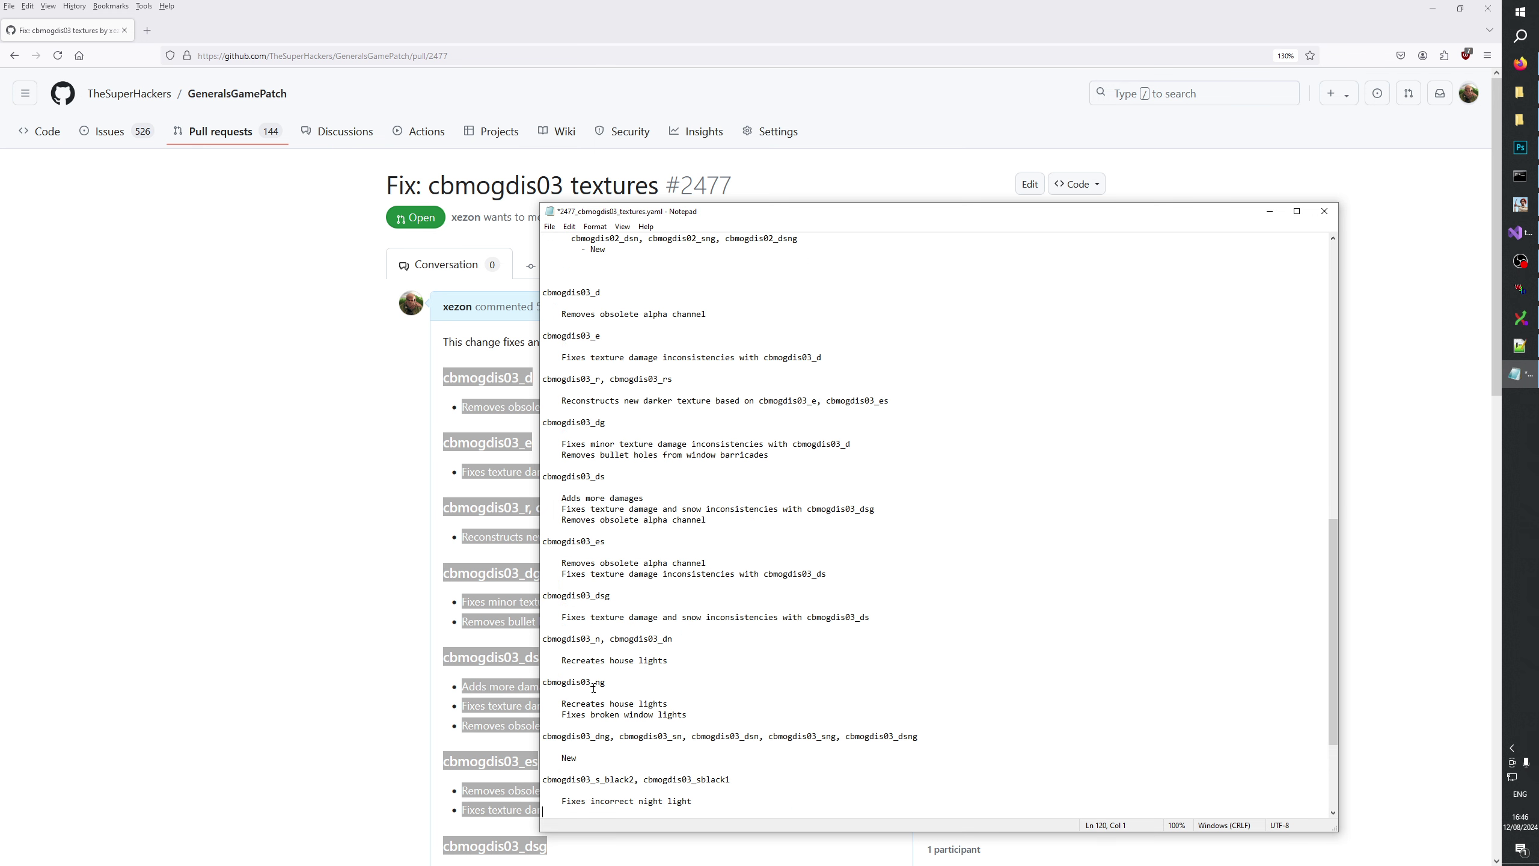
Copy the "- fix: |" prefix with its indentation and paste it before the cbmogdis03_d, _e, _r/_rs and _dg headings.
scroll(588, 412, "up", 5)
left_click_drag(572, 368, 544, 357)
key("ctrl+c")
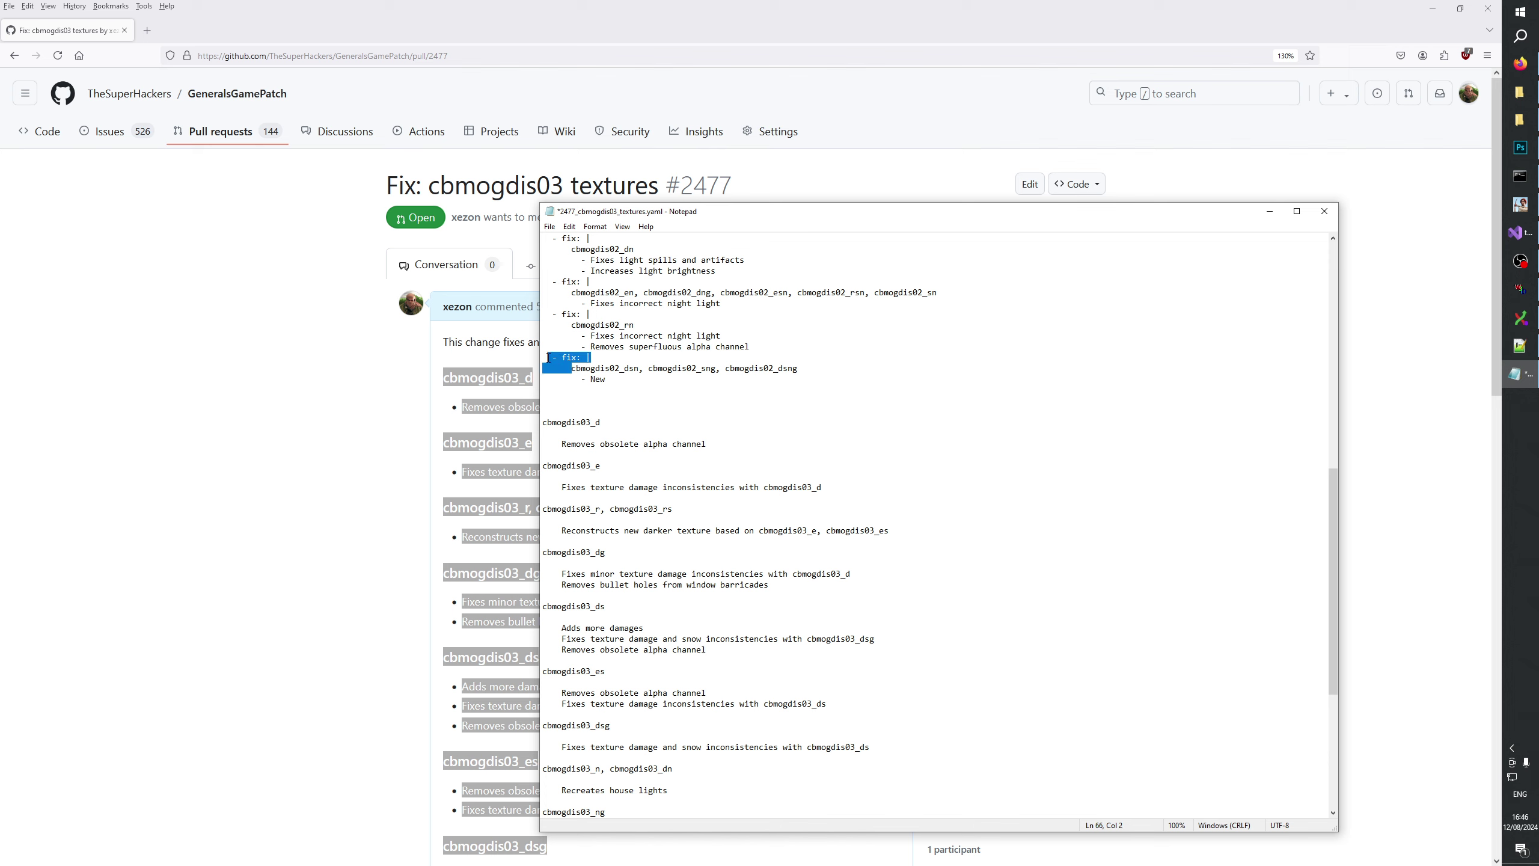
left_click(543, 422)
key("ctrl+v")
scroll(569, 424, "down", 2)
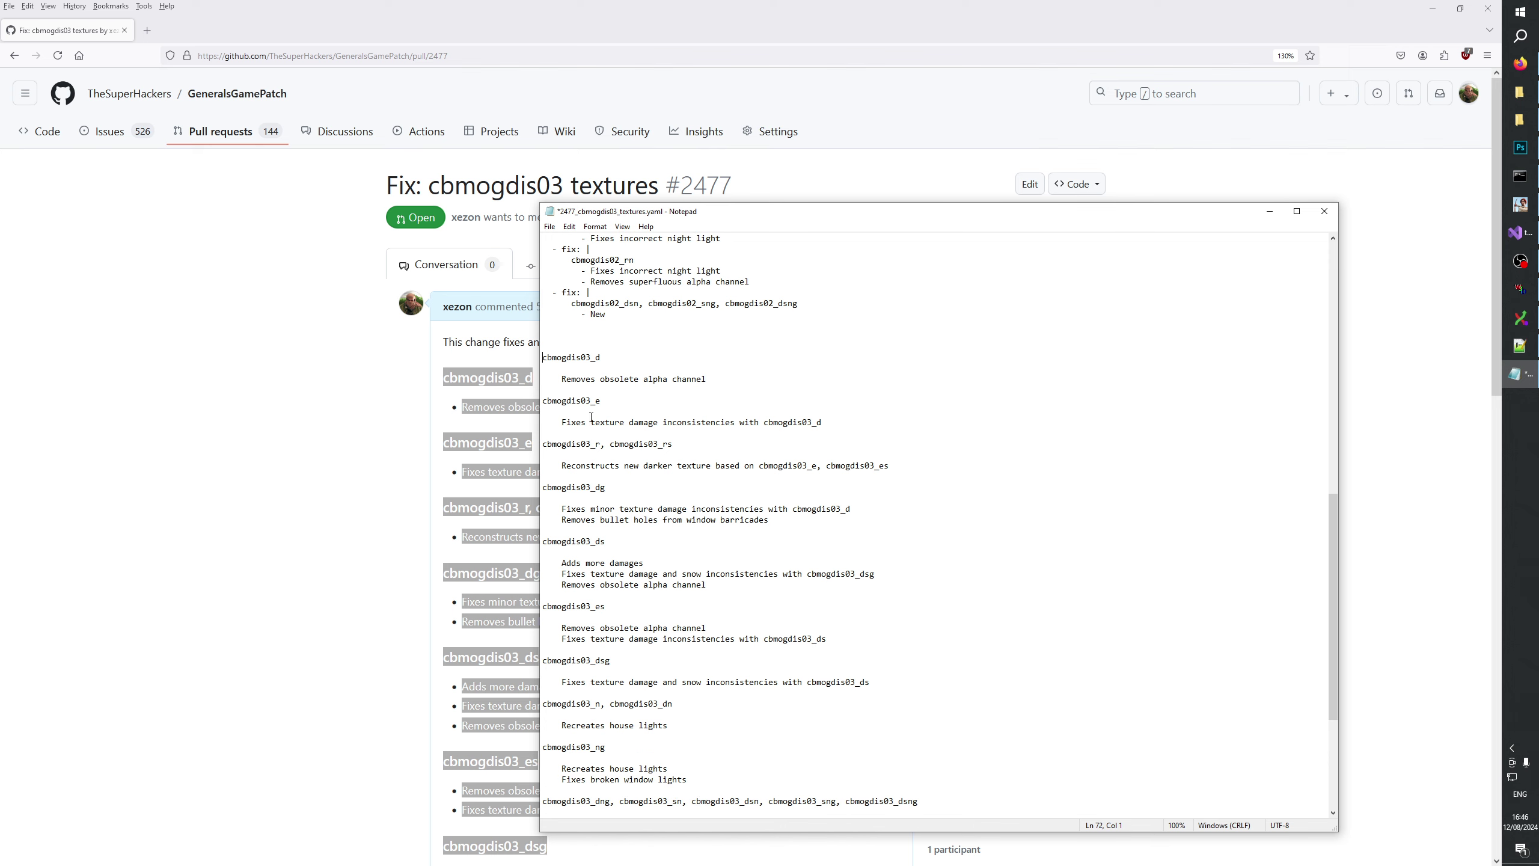
left_click(542, 411)
key("ctrl+v")
left_click(543, 466)
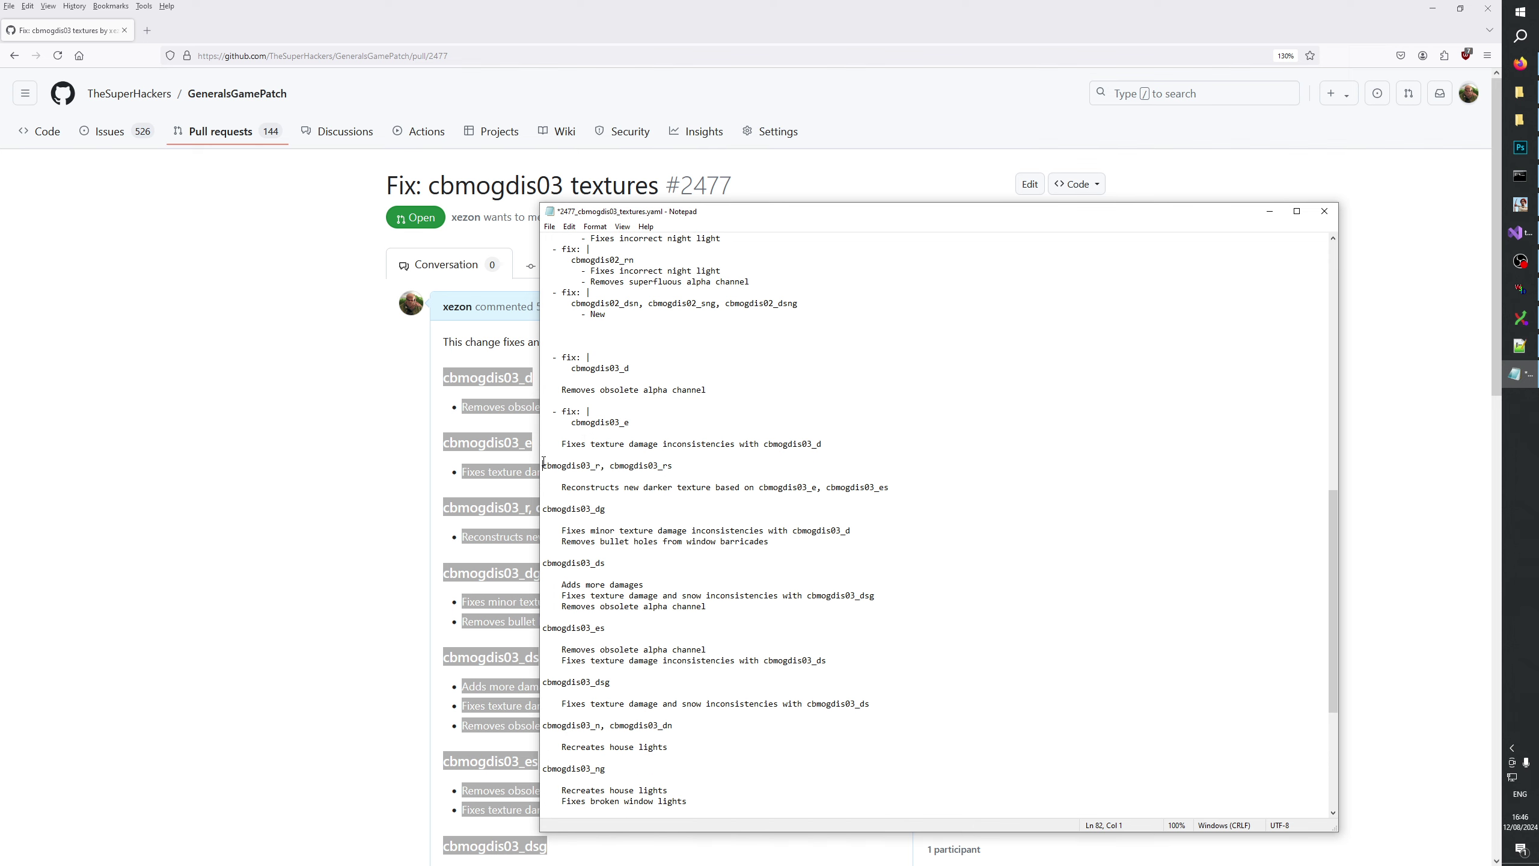
key("ctrl+v")
left_click(543, 519)
scroll(602, 573, "down", 2)
key("ctrl+v")
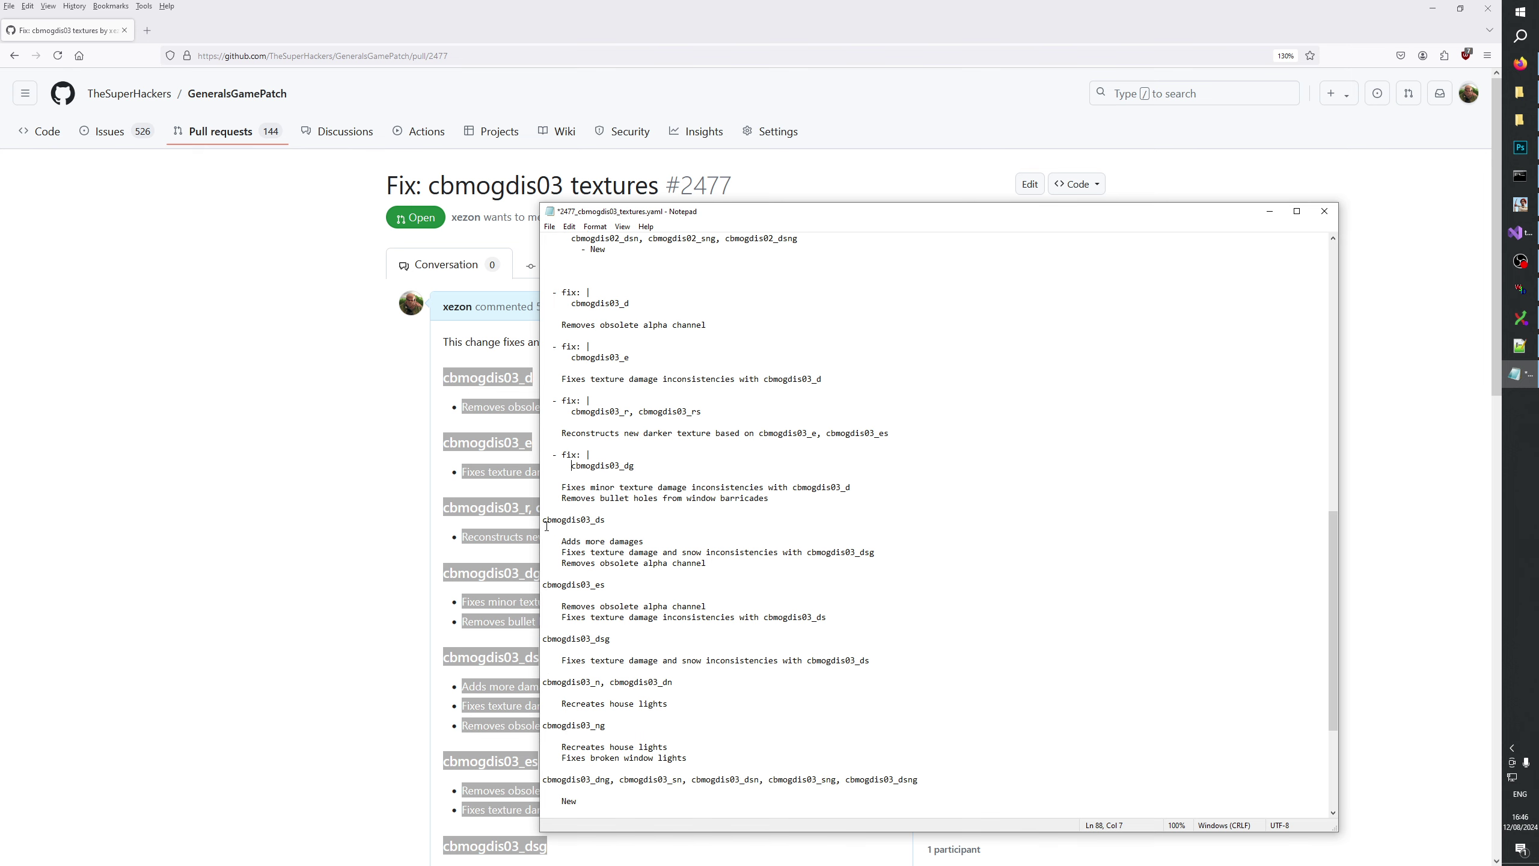
Paste the "- fix: |" prefix before the remaining headings, from cbmogdis03_ds through cbmogdis03_s_black2.
left_click(542, 519)
key("ctrl+v")
left_click(543, 595)
key("ctrl+v")
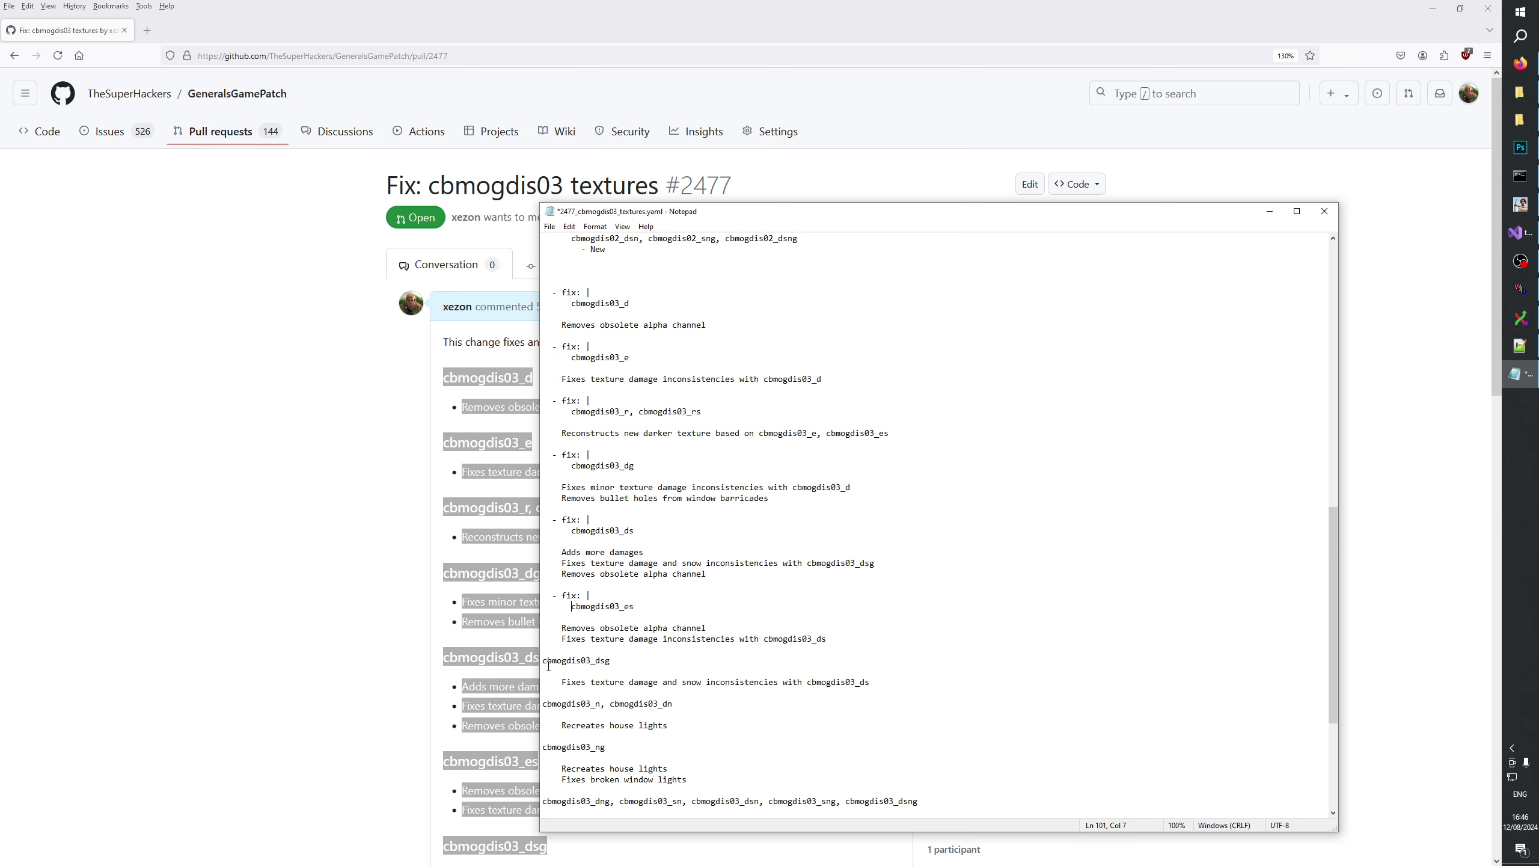
left_click(543, 660)
scroll(568, 611, "down", 3)
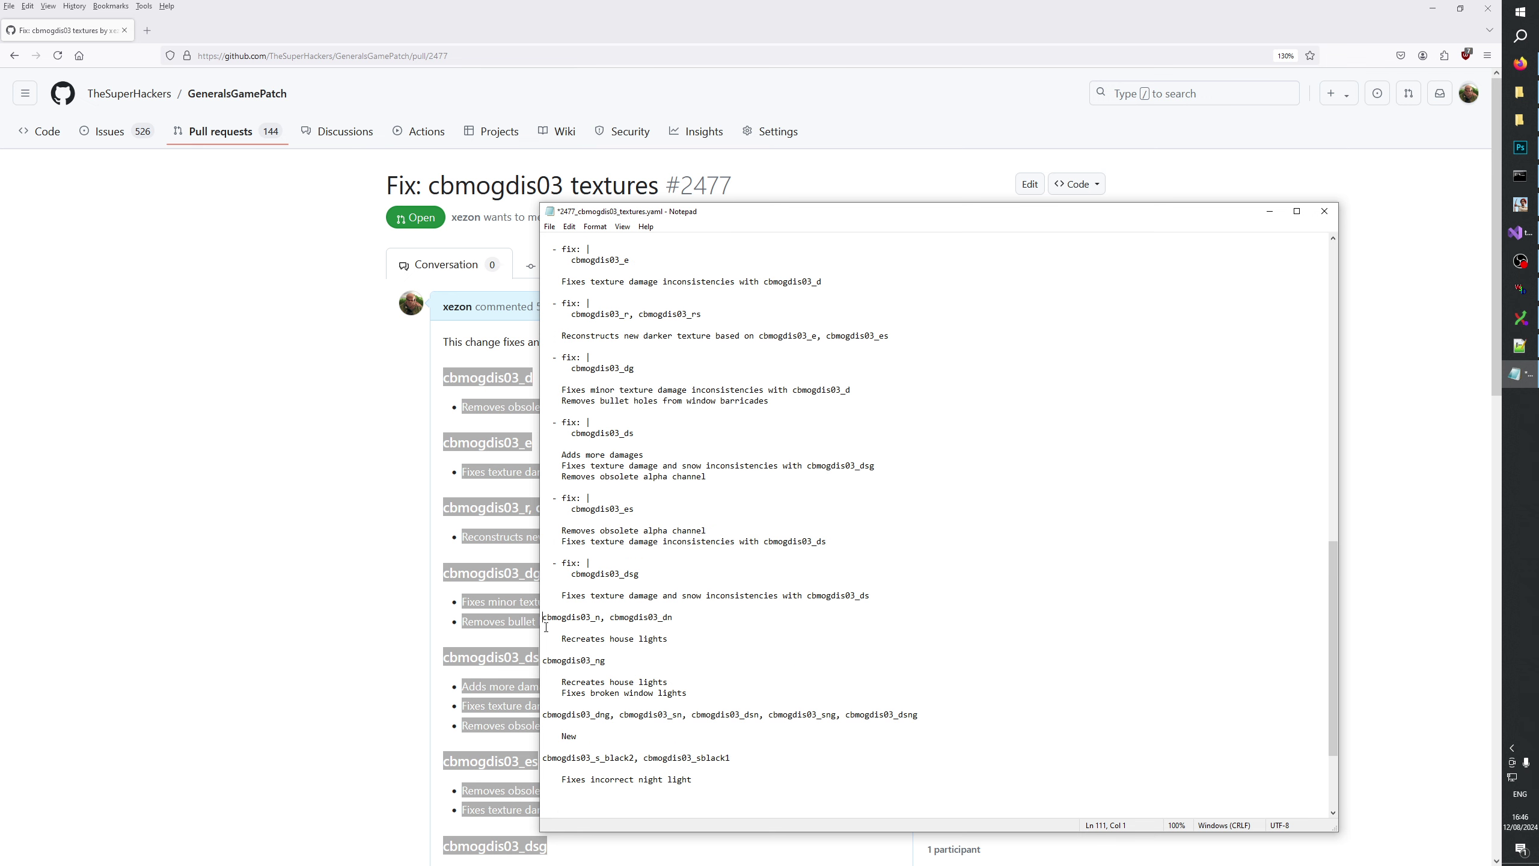
key("ctrl+v")
key("ctrl+v")
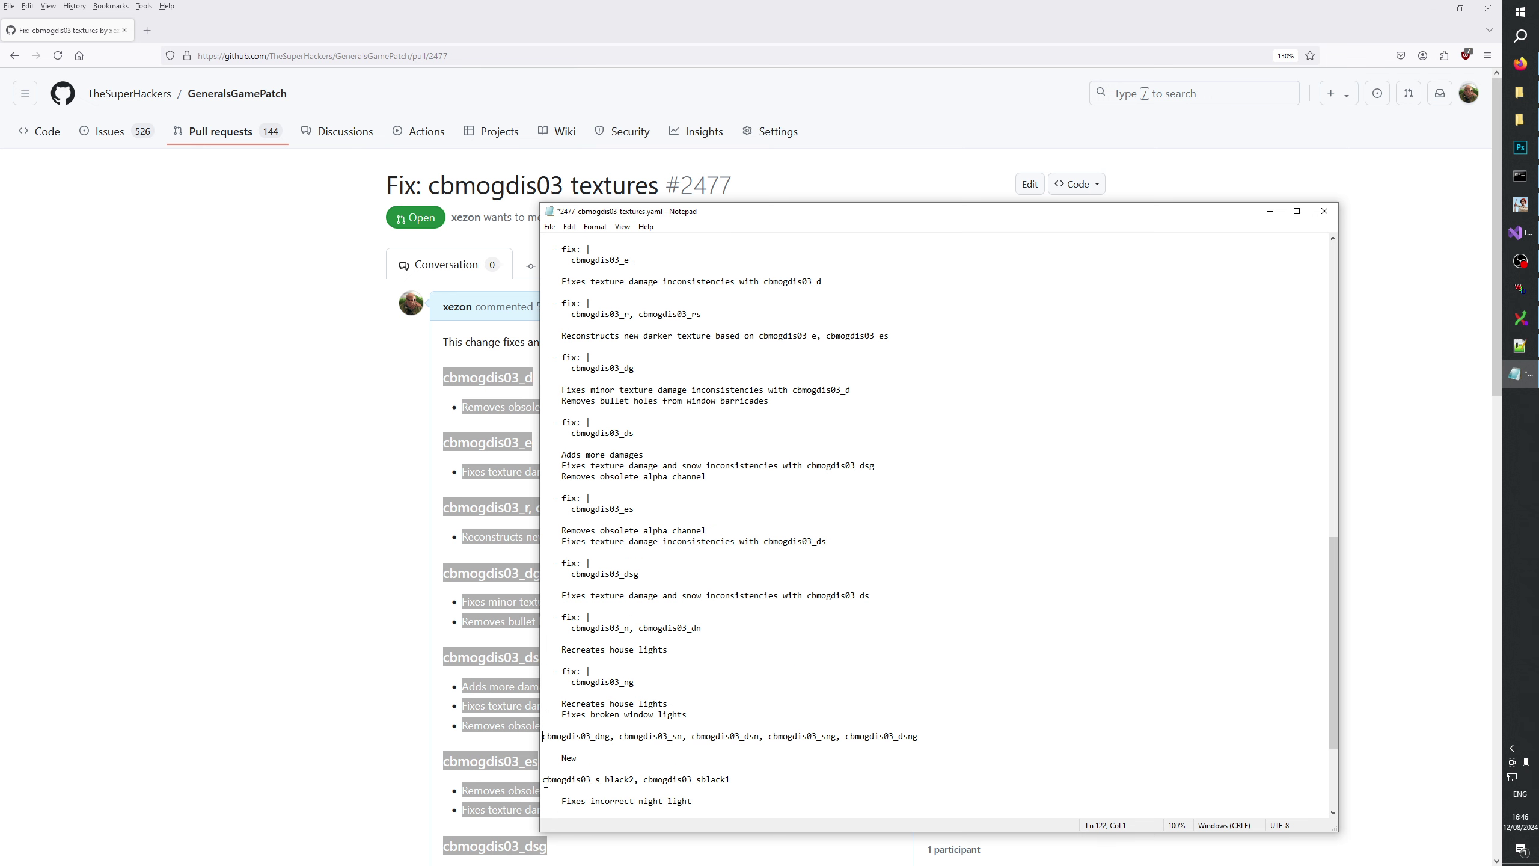
key("ctrl+v")
scroll(691, 643, "down", 5)
key("ctrl+v")
Copy the indented dash of an existing sub-item and paste it before each description under cbmogdis03_d, _e, _r/_rs and _dg.
scroll(725, 608, "up", 15)
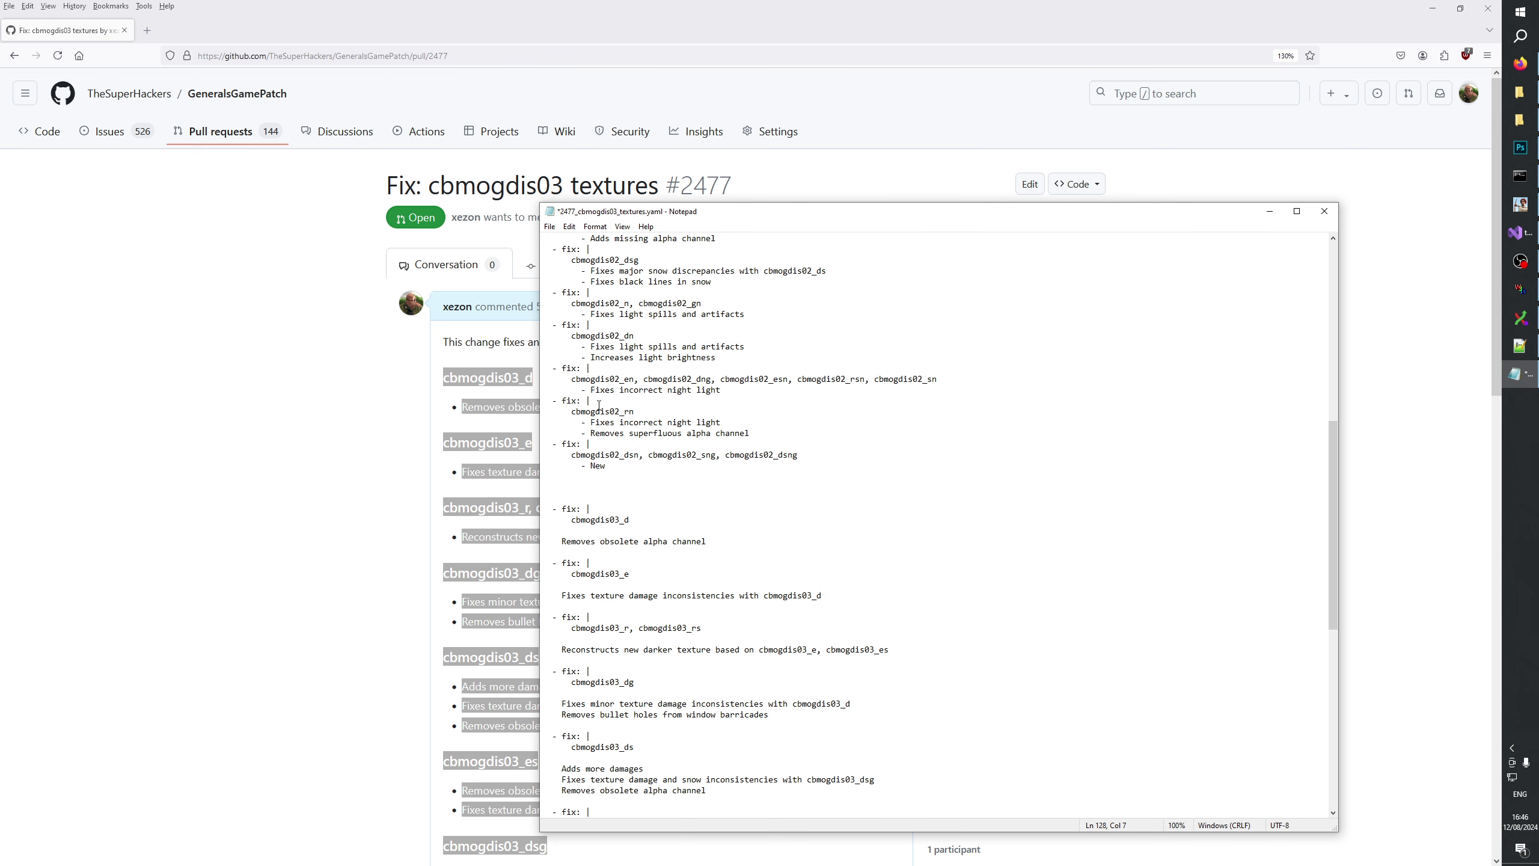
left_click_drag(590, 466, 544, 467)
key("ctrl+c")
left_click_drag(561, 544, 542, 544)
key("ctrl+v")
left_click_drag(562, 597, 542, 596)
key("ctrl+v")
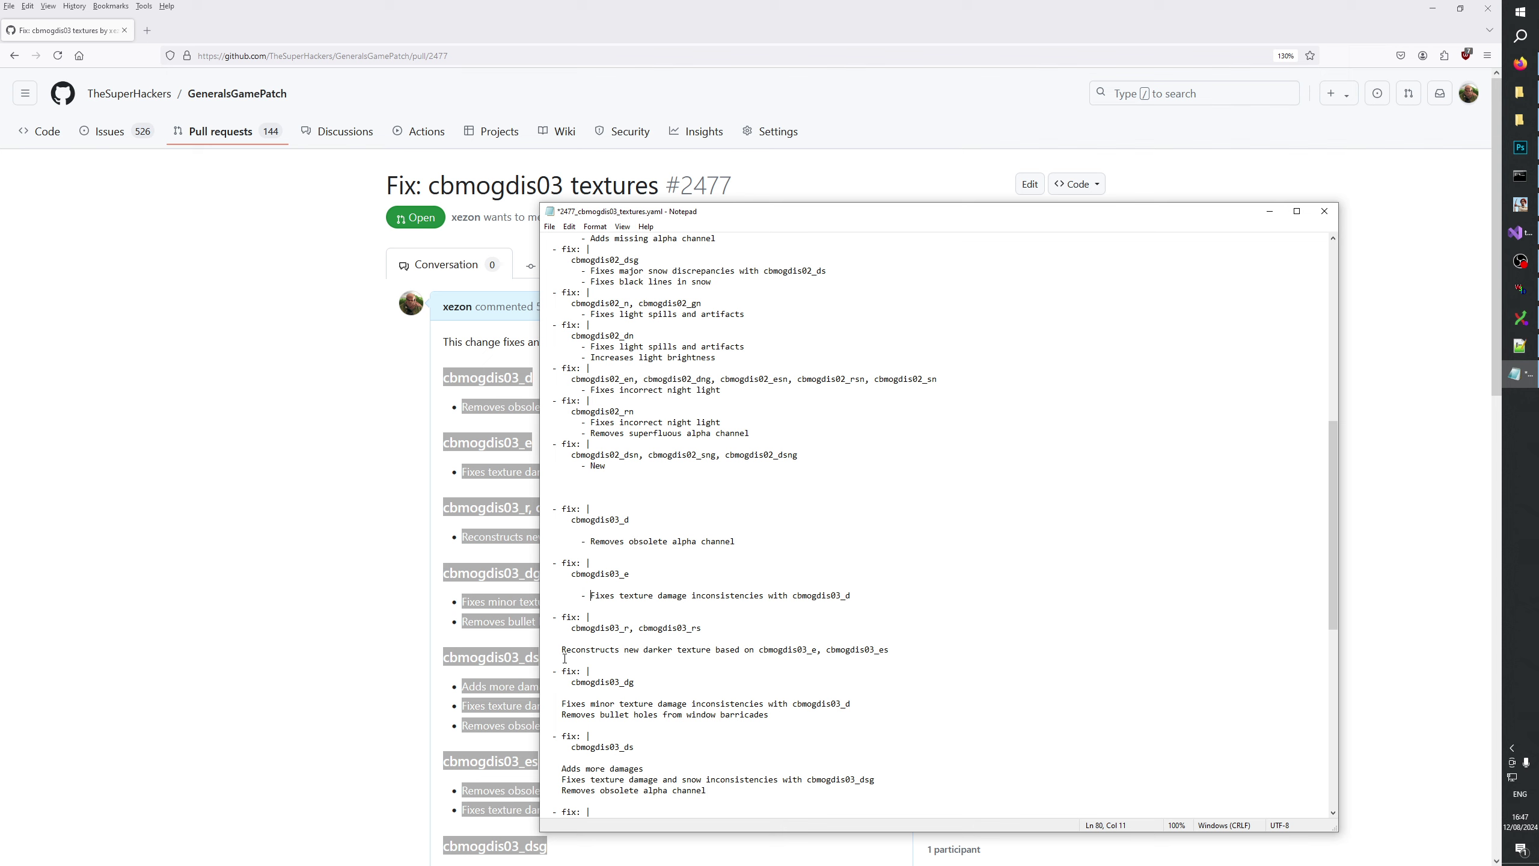
left_click_drag(562, 650, 543, 650)
scroll(549, 649, "down", 2)
key("ctrl+v")
key("ctrl+v")
key("ctrl+v")
Replace the indentation of the descriptions under cbmogdis03_ds and cbmogdis03_es with the indented dash.
scroll(561, 562, "down", 4)
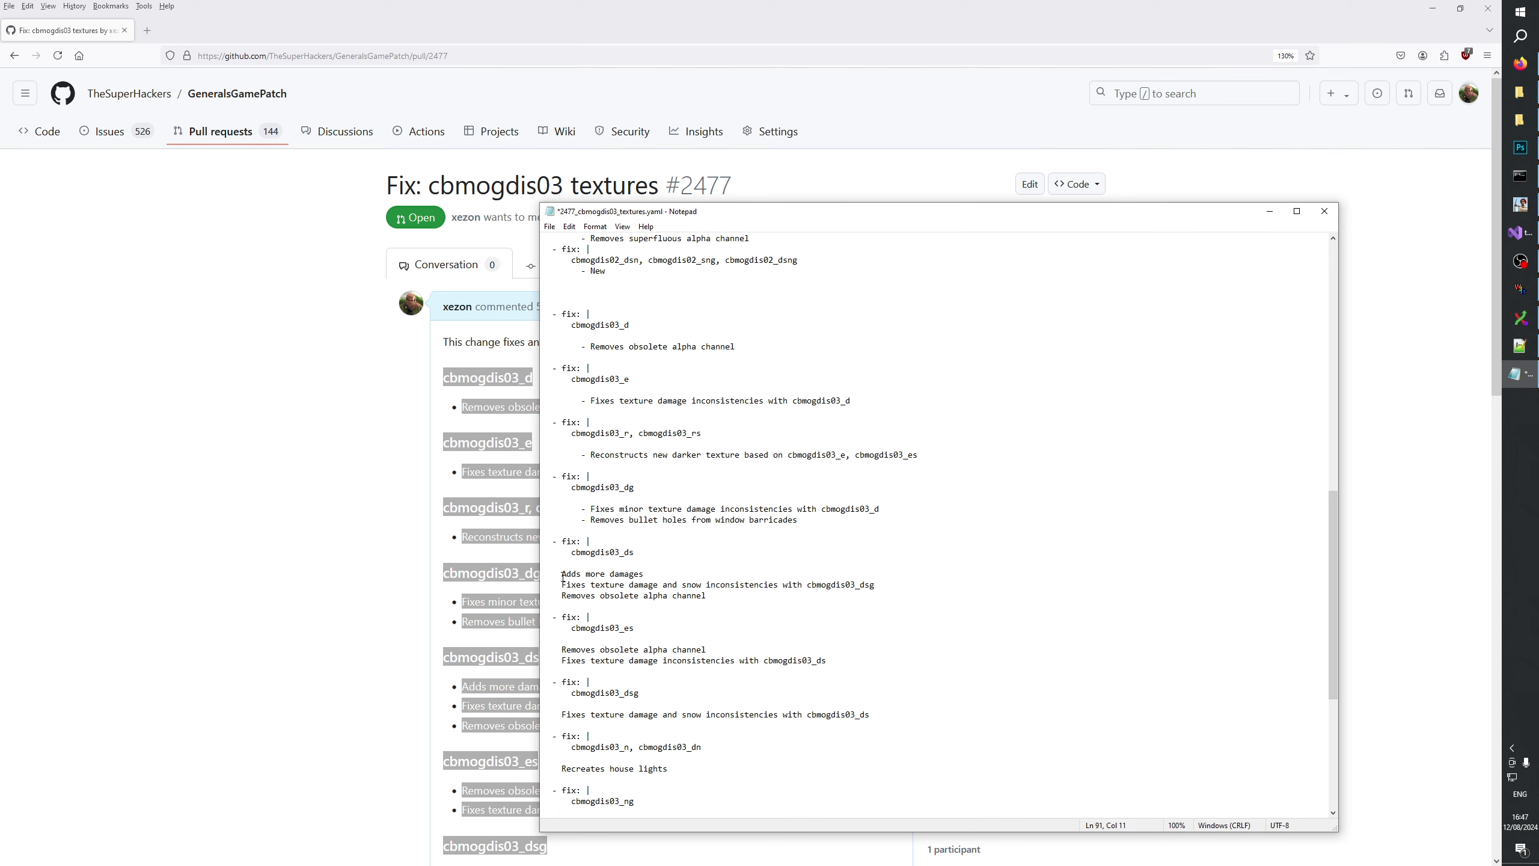
left_click_drag(563, 574, 532, 597)
key("ctrl+v")
key("ctrl+v")
key("ctrl+v")
left_click_drag(561, 649, 543, 661)
key("ctrl+v")
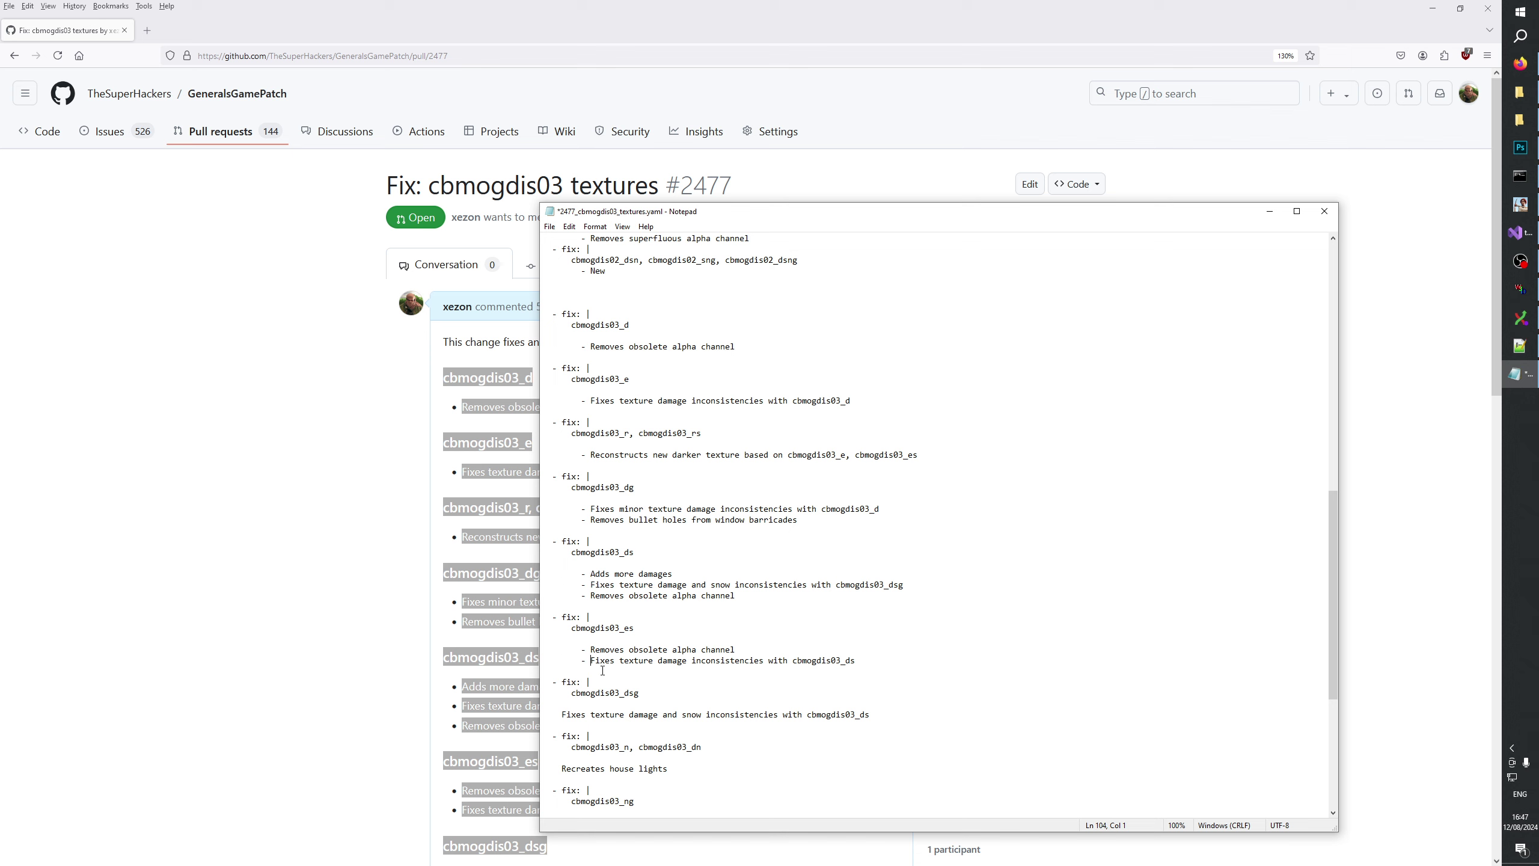
key("ctrl+v")
Add the indented dash to the descriptions under the remaining entries, from cbmogdis03_dsg through cbmogdis03_s_black2.
scroll(593, 670, "down", 5)
left_click_drag(564, 552, 542, 552)
key("ctrl+v")
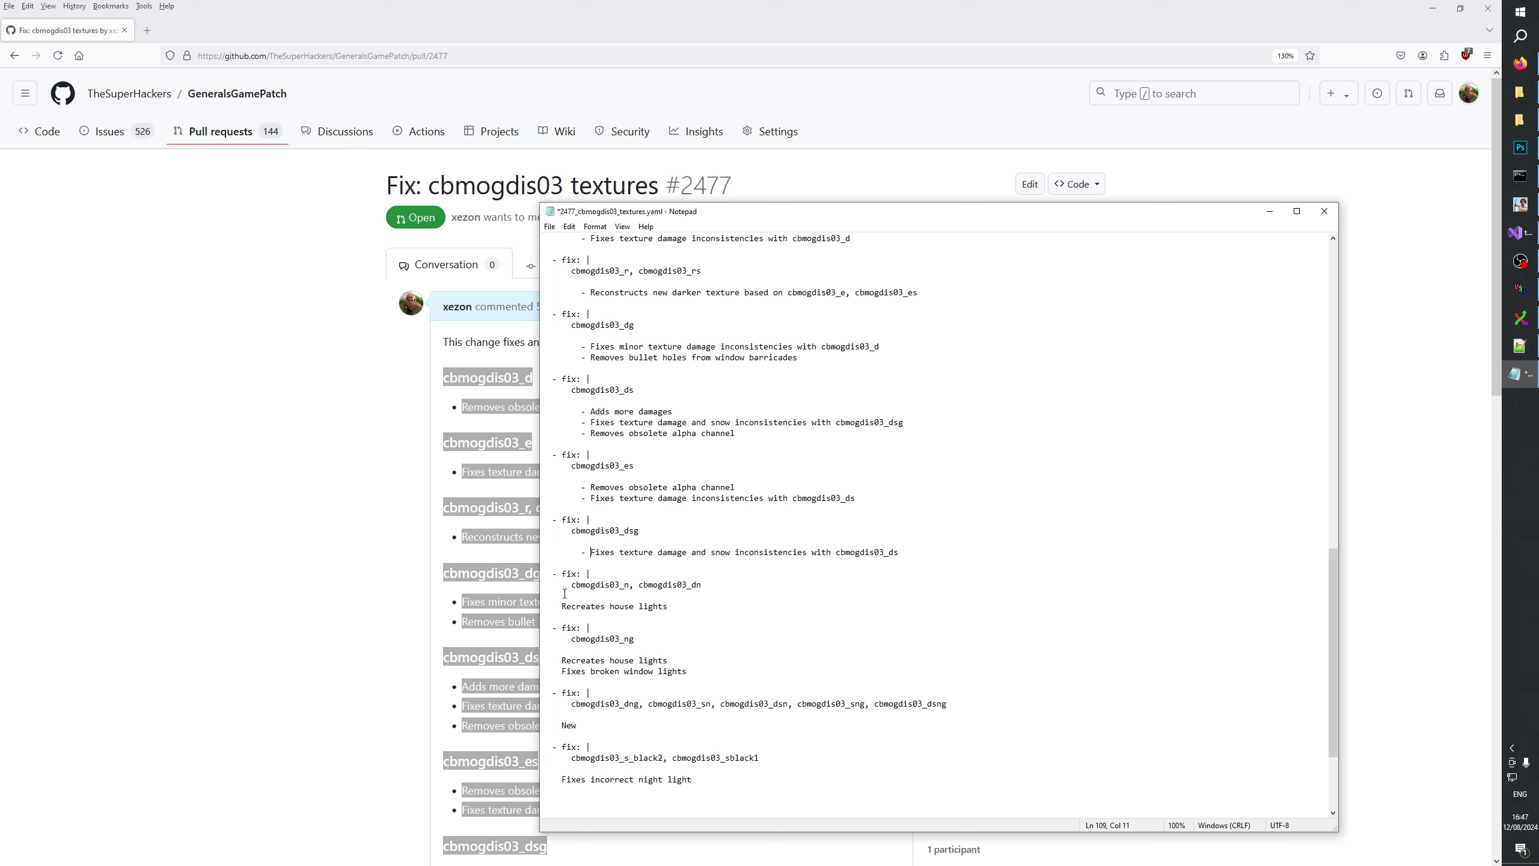
left_click_drag(561, 606, 542, 606)
key("ctrl+v")
left_click_drag(563, 660, 542, 671)
key("ctrl+v")
key("ctrl+v")
left_click_drag(562, 724, 542, 724)
key("ctrl+v")
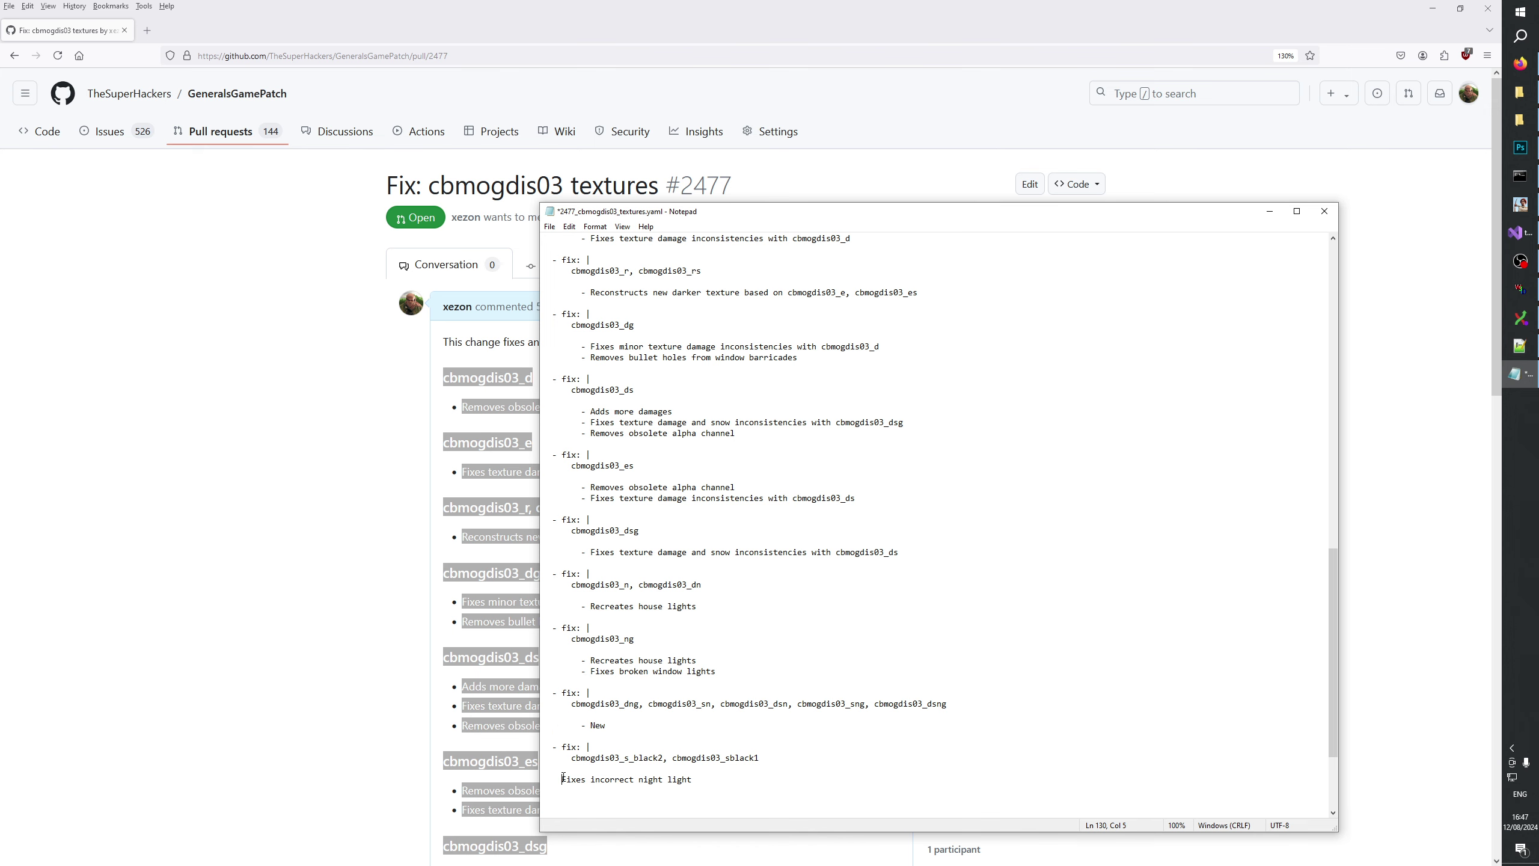
left_click_drag(562, 780, 542, 779)
key("ctrl+v")
Delete the surplus blank lines from above the labels section up to the end of the cbmogdis03_dsg entry.
scroll(635, 672, "down", 2)
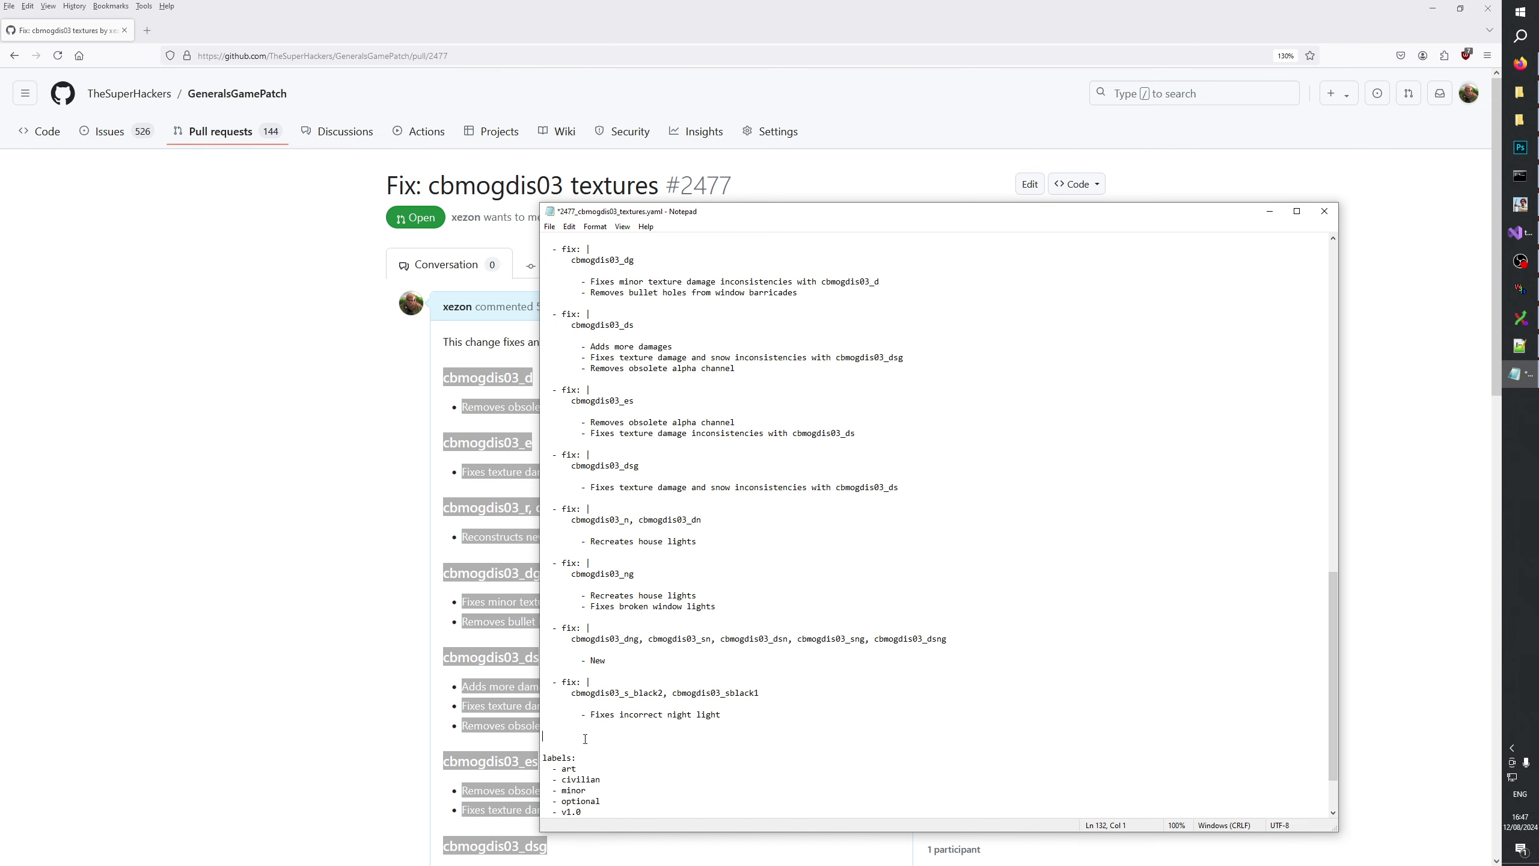
key("BackSpace")
key("BackSpace")
key("BackSpace")
key("BackSpace")
key("Up")
key("BackSpace")
key("Up")
key("Up")
key("BackSpace")
key("Up")
key("Up")
key("BackSpace")
key("Up")
key("Up")
key("BackSpace")
key("Up")
key("BackSpace")
key("BackSpace")
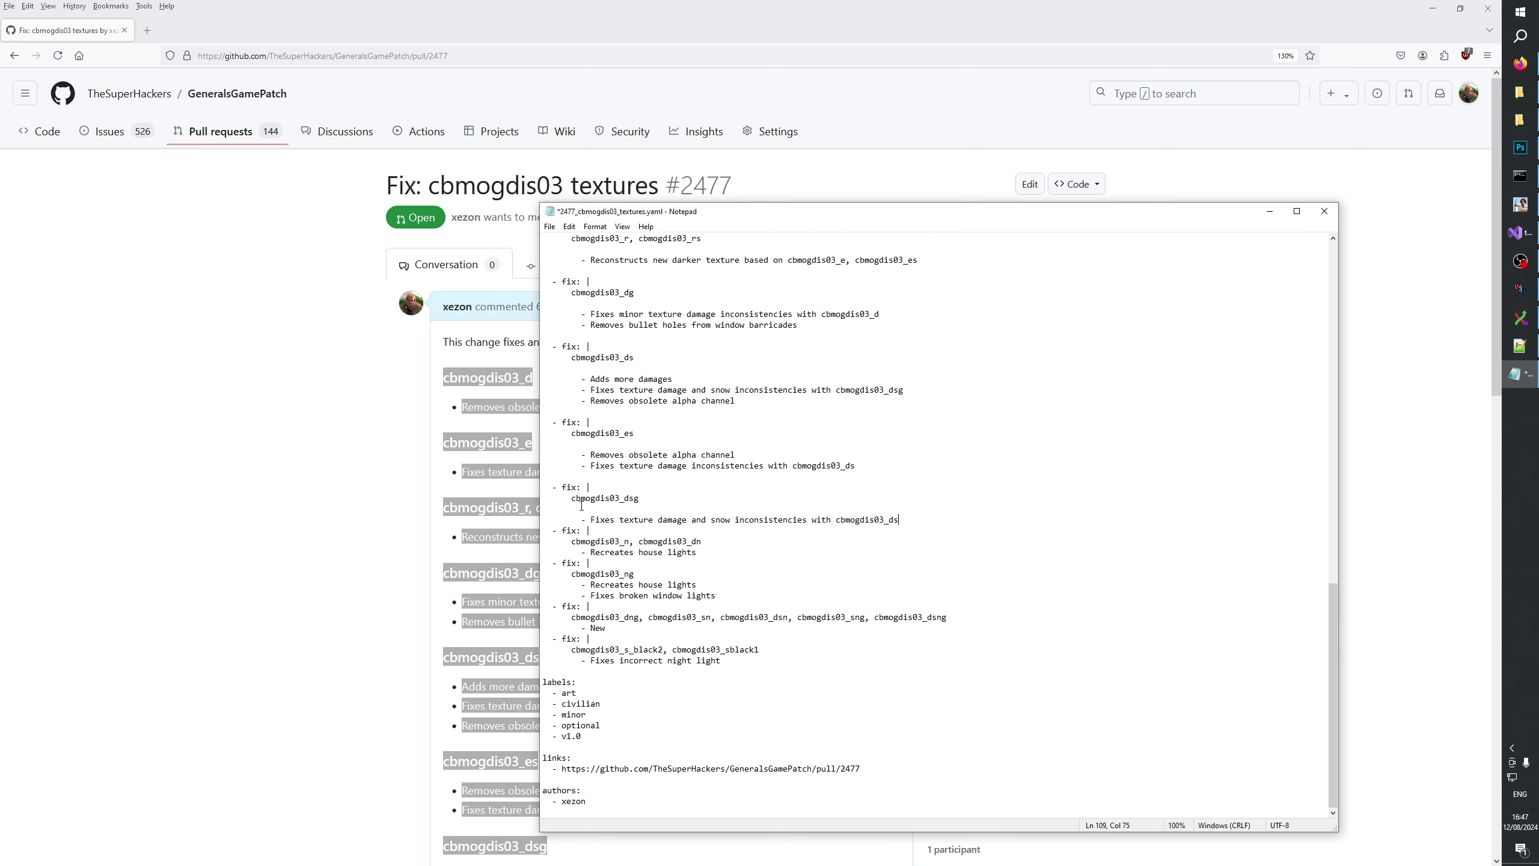
Delete the blank lines inside and between the cbmogdis03_dsg, cbmogdis03_es and cbmogdis03_ds entries.
key("Up")
key("BackSpace")
key("BackSpace")
key("Up")
key("Up")
key("BackSpace")
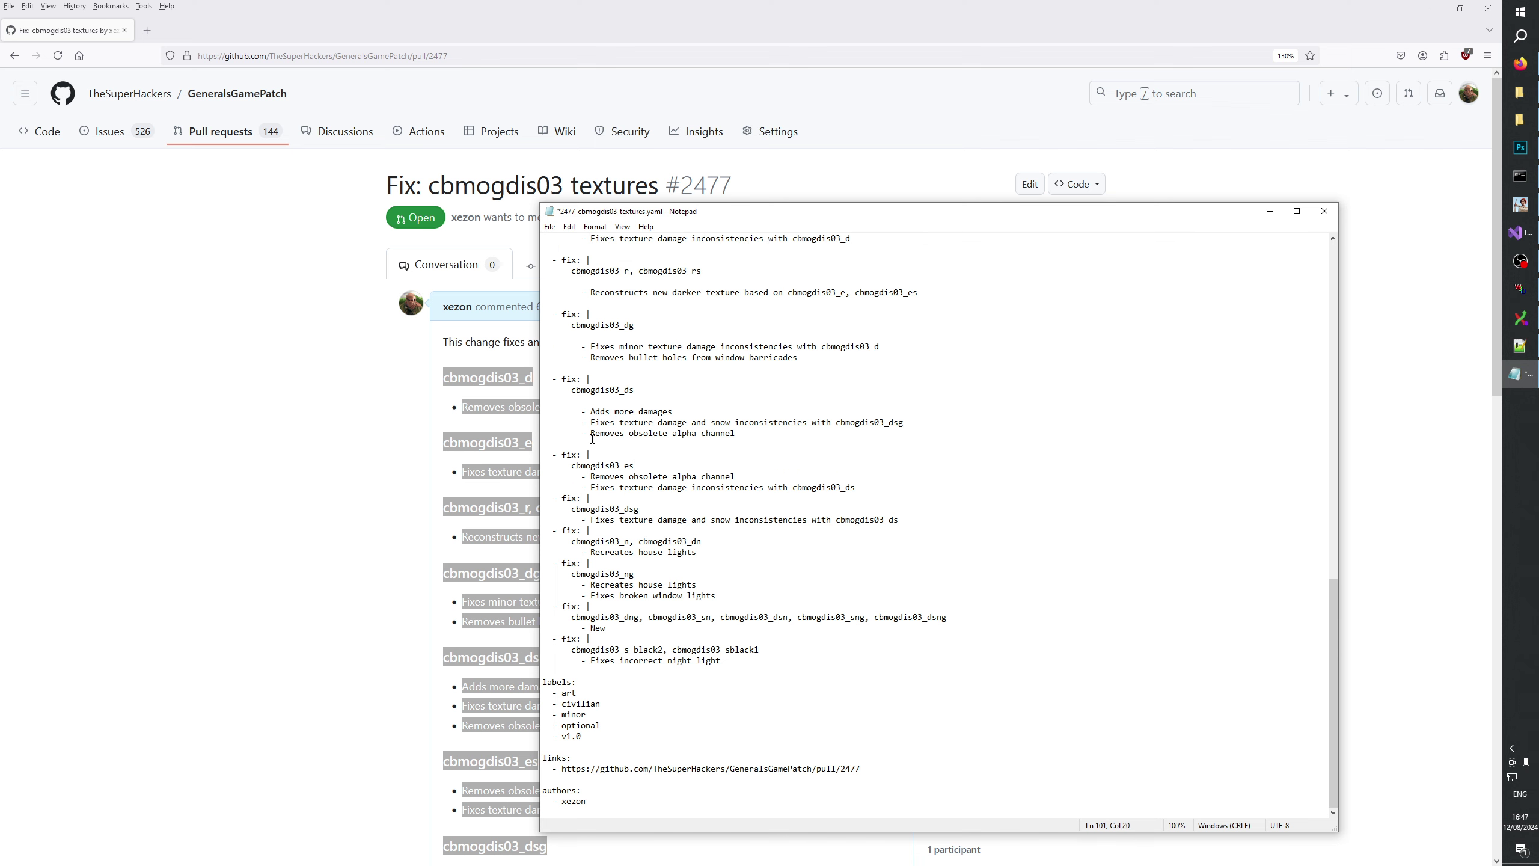
key("Up")
key("Up")
key("BackSpace")
key("Up")
key("Up")
key("Up")
key("BackSpace")
key("Up")
key("Up")
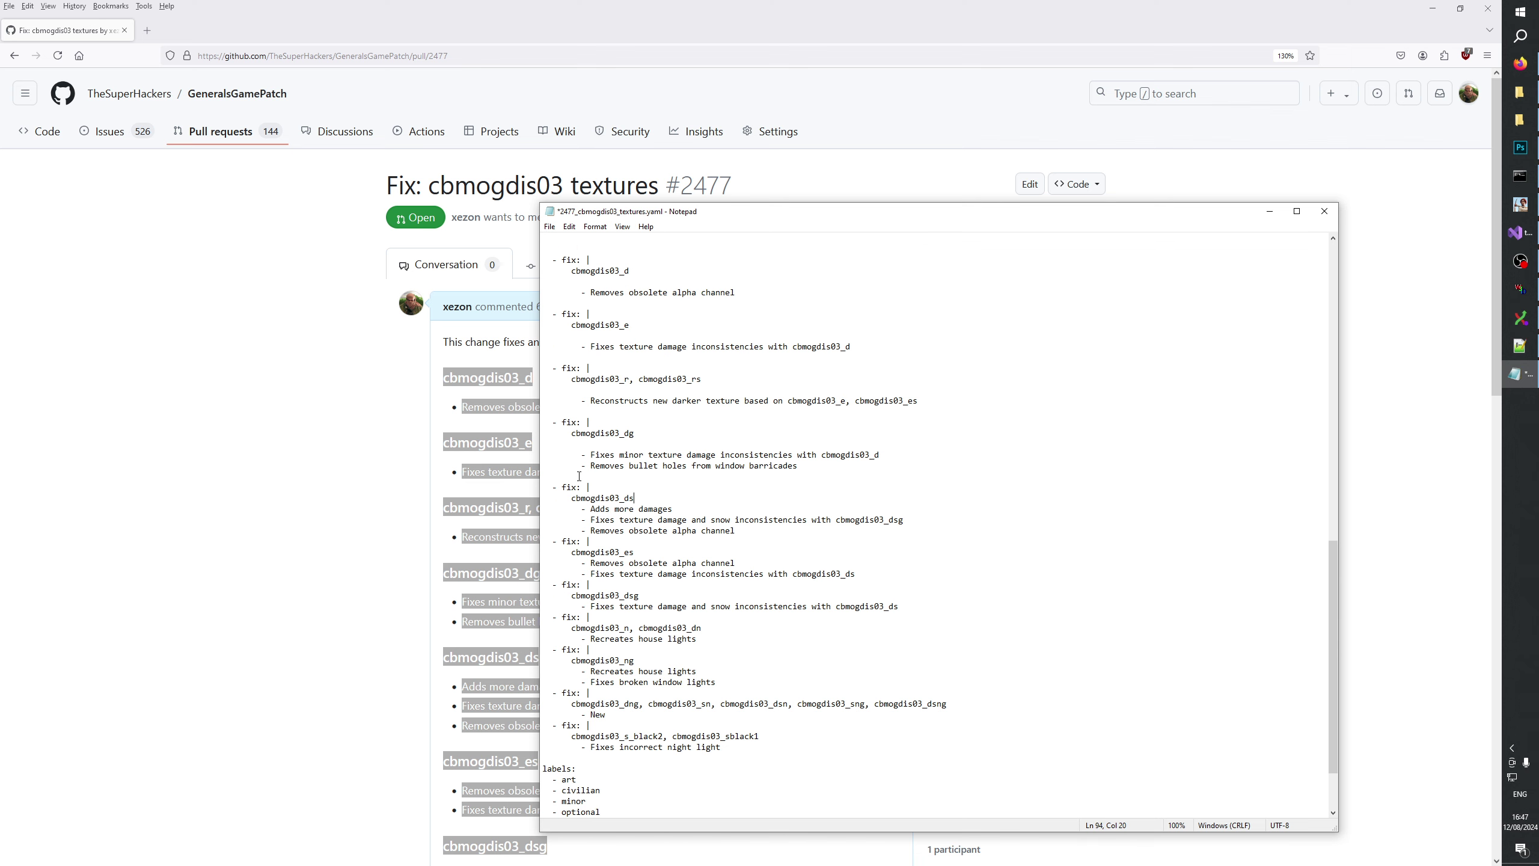
Delete the blank lines before, inside and after the cbmogdis03_dg entry.
key("BackSpace")
key("BackSpace")
key("Up")
key("Up")
key("BackSpace")
key("Up")
key("BackSpace")
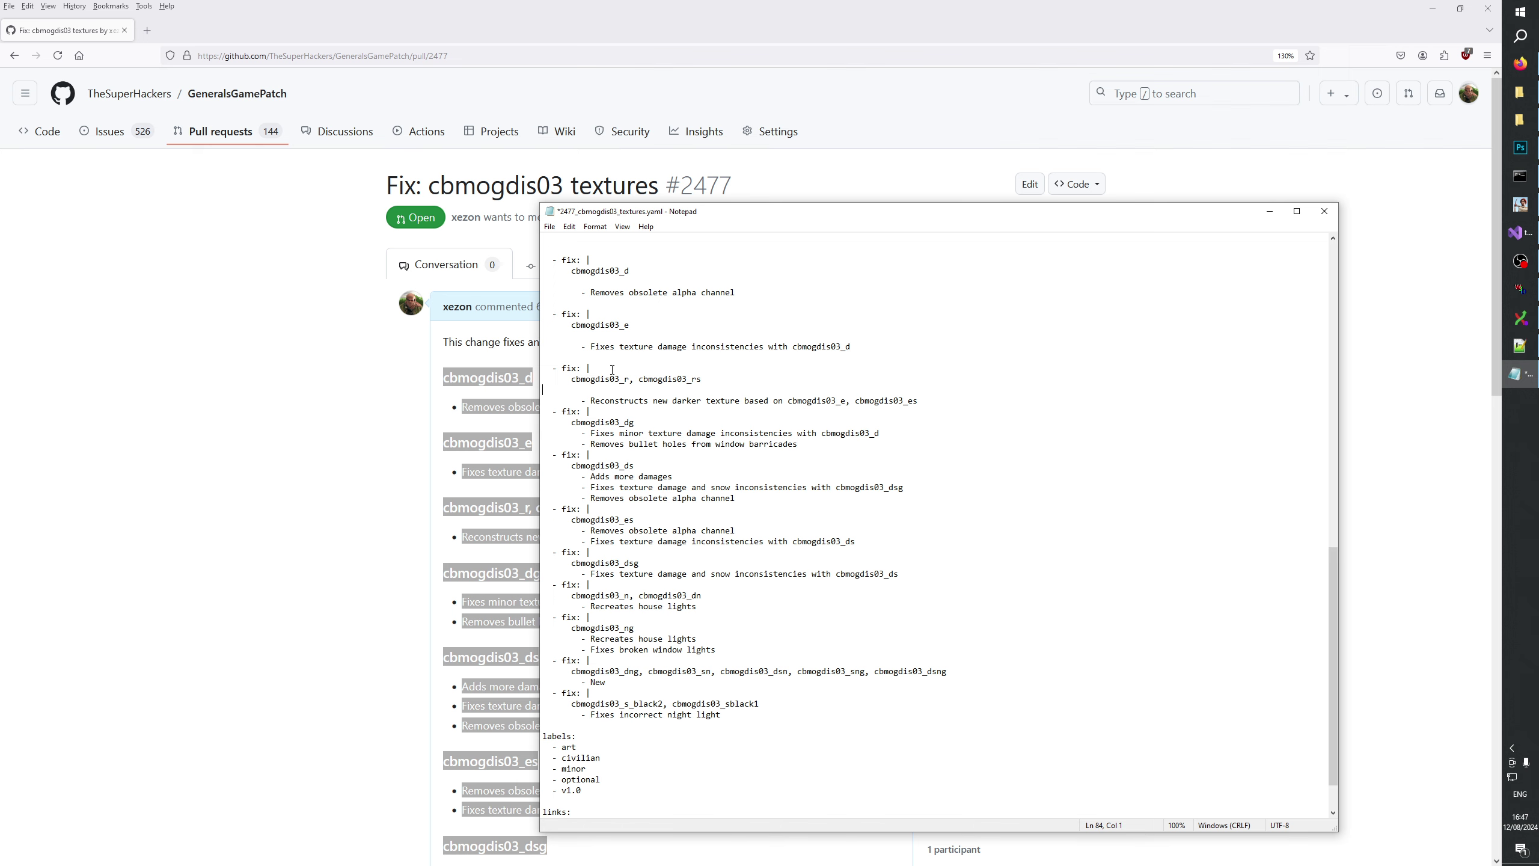
Delete the blank lines inside and between the cbmogdis03_r, cbmogdis03_e and cbmogdis03_d entries.
key("Up")
key("Up")
scroll(646, 392, "up", 2)
key("BackSpace")
key("Up")
key("BackSpace")
key("Up")
key("Up")
key("BackSpace")
key("Up")
key("BackSpace")
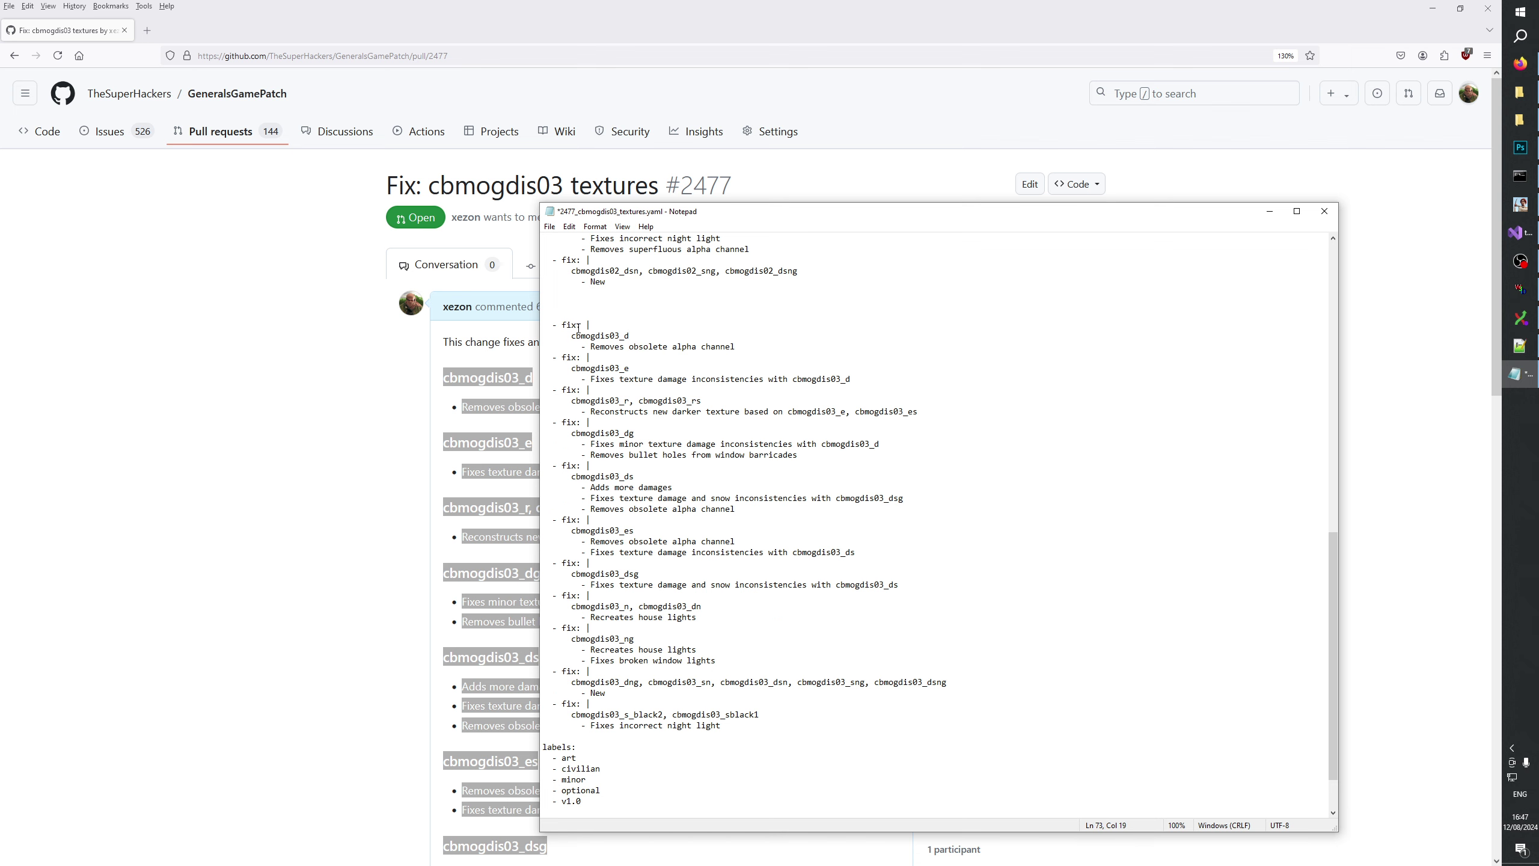
Change the type of the cbmogdis03_d entry from fix to optimization and save the file.
left_click_drag(561, 326, 577, 326)
key("BackSpace")
type("optimization")
left_click(638, 345)
double_click(619, 336)
key("Up")
key("Up")
key("ctrl+s")
Delete the leftover cbmogdis02 entries and blank lines between subchanges and the cbmogdis03_d entry, and save the file.
scroll(671, 426, "up", 6)
left_click_drag(619, 496, 537, 308)
key("Delete")
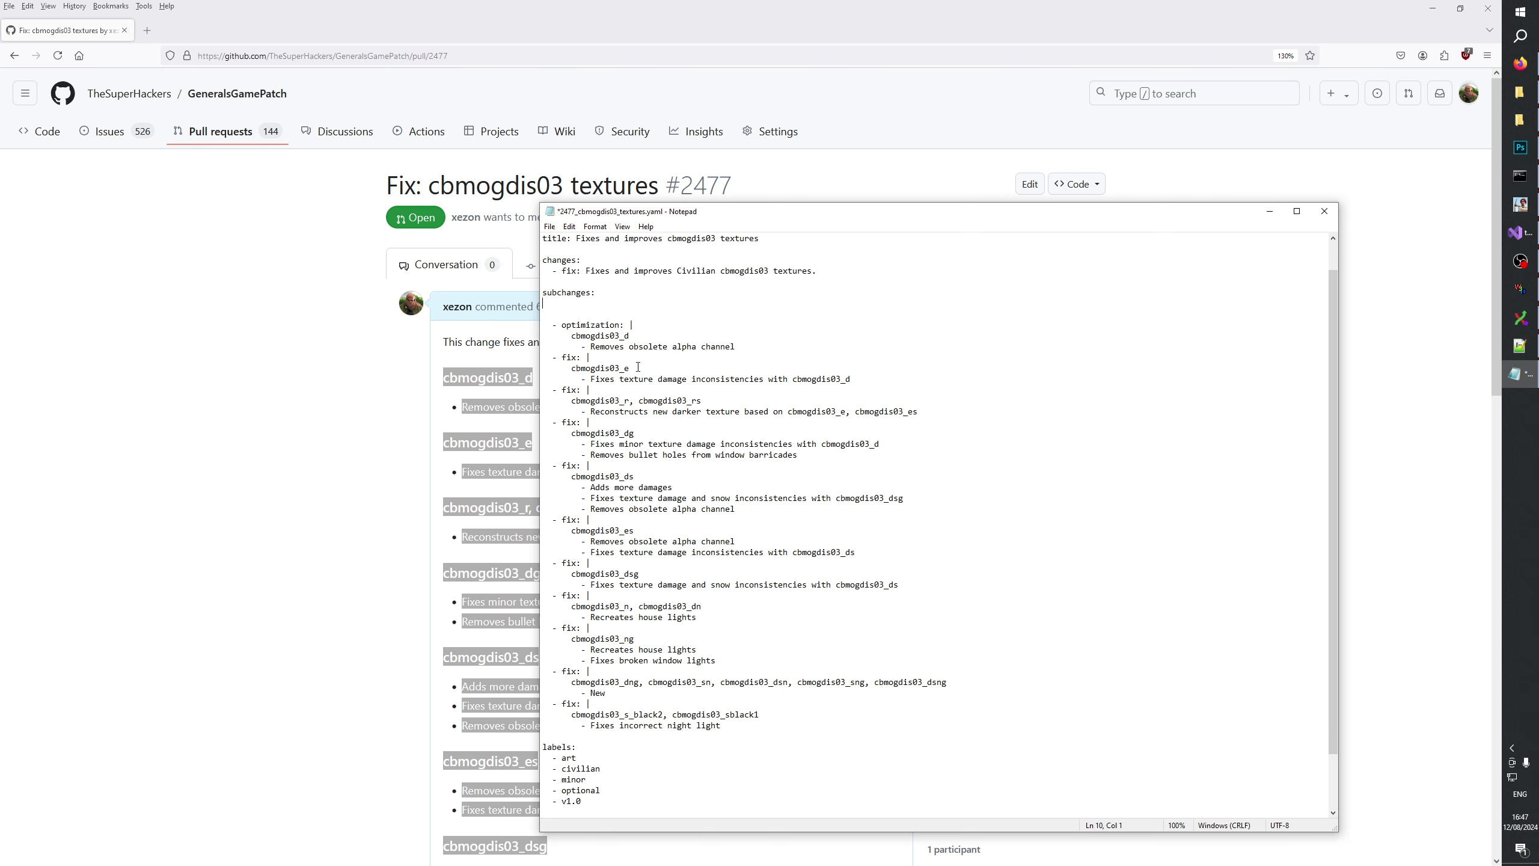
key("BackSpace")
key("BackSpace")
left_click(687, 596)
key("ctrl+s")
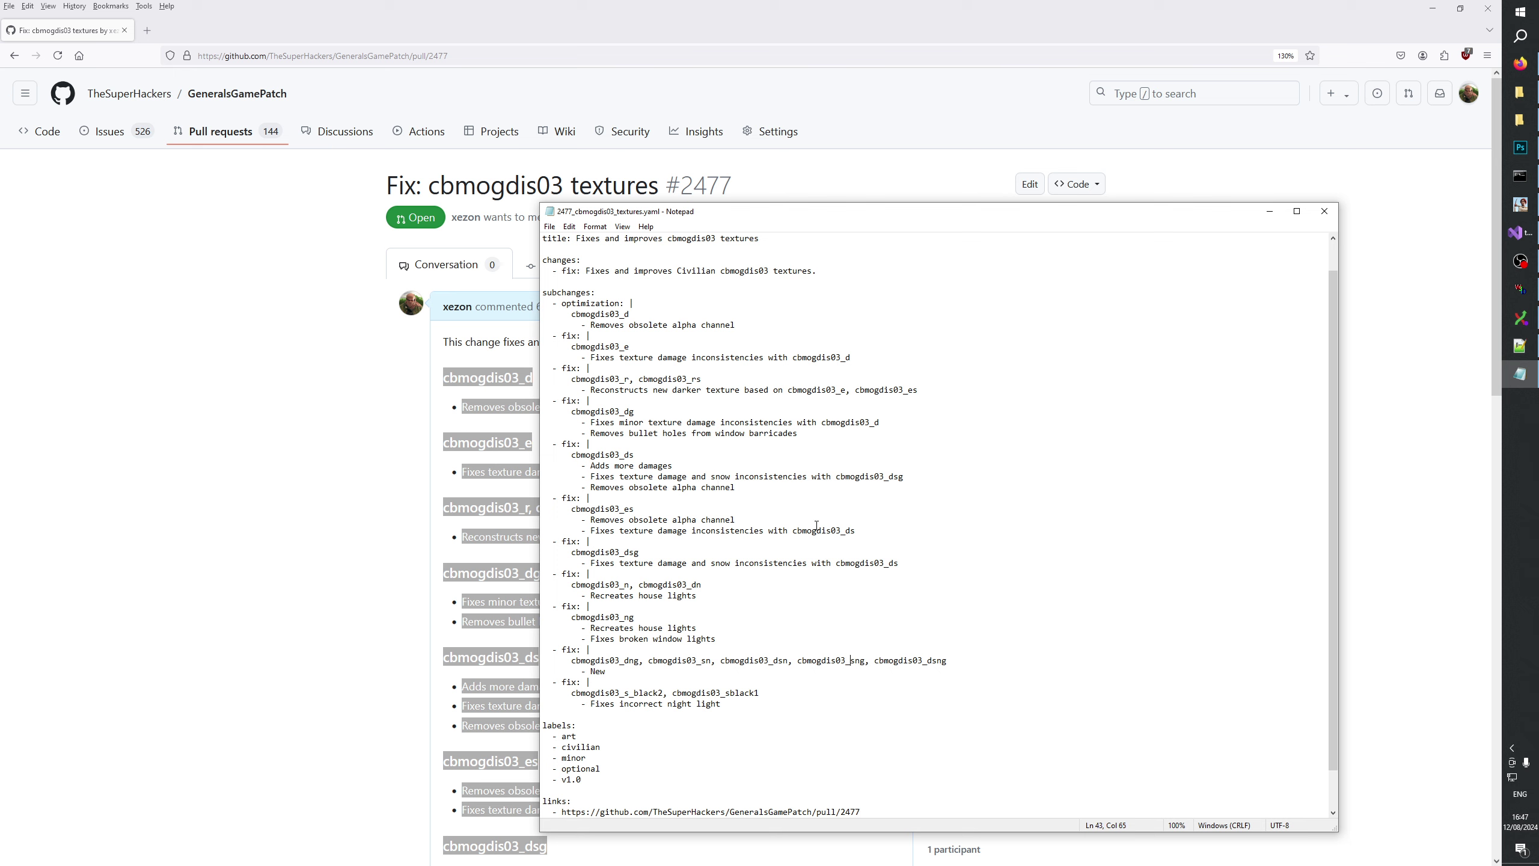
Check the finished changelog entries against the changed files of pull request 2477, and close the changelog file.
double_click(603, 508)
left_click(614, 552)
left_click(330, 486)
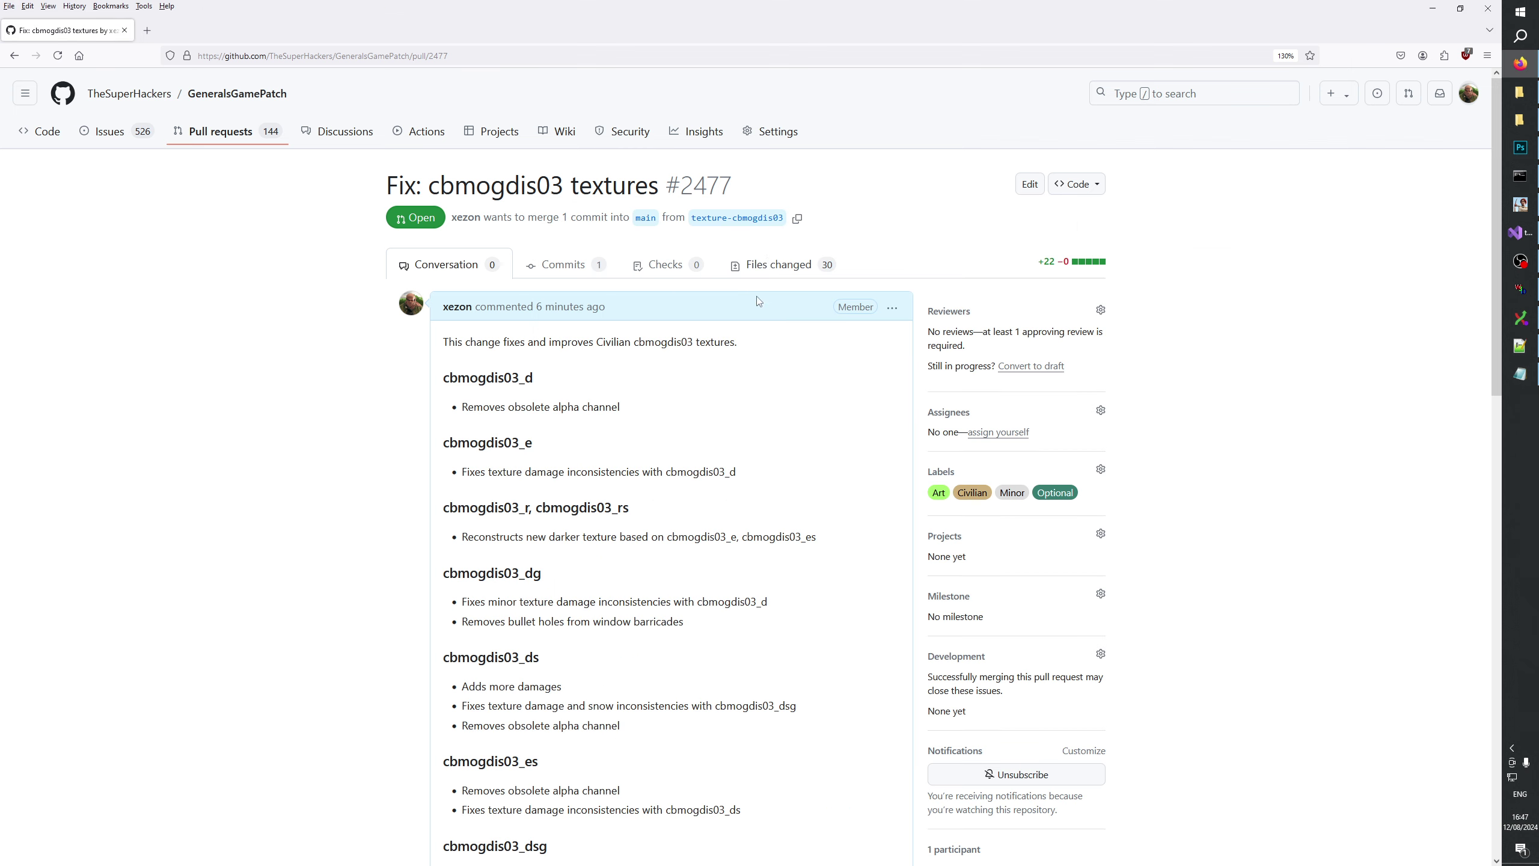
left_click(768, 263)
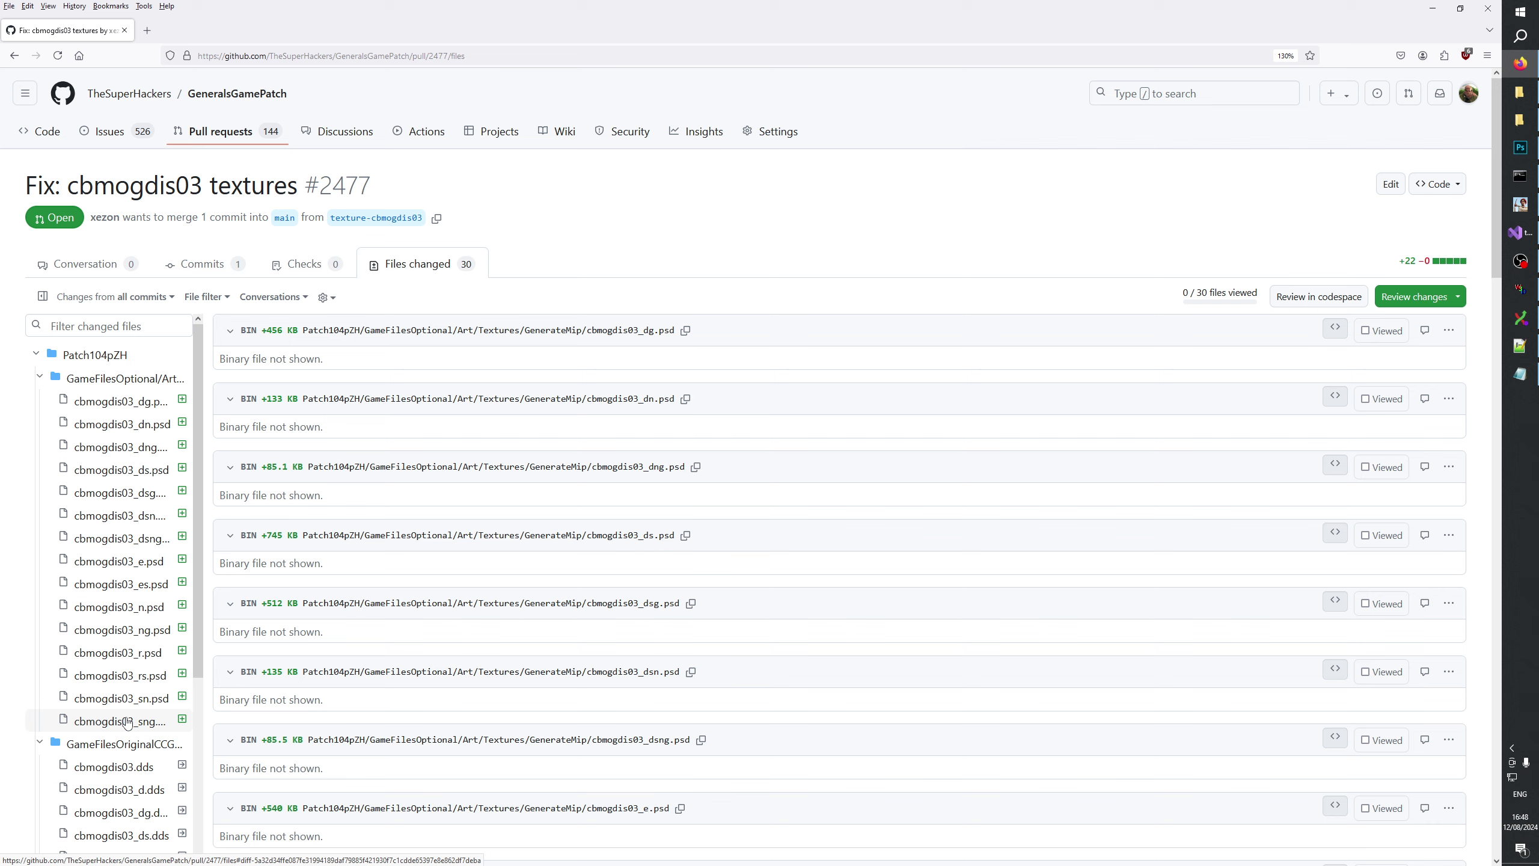
scroll(128, 721, "down", 4)
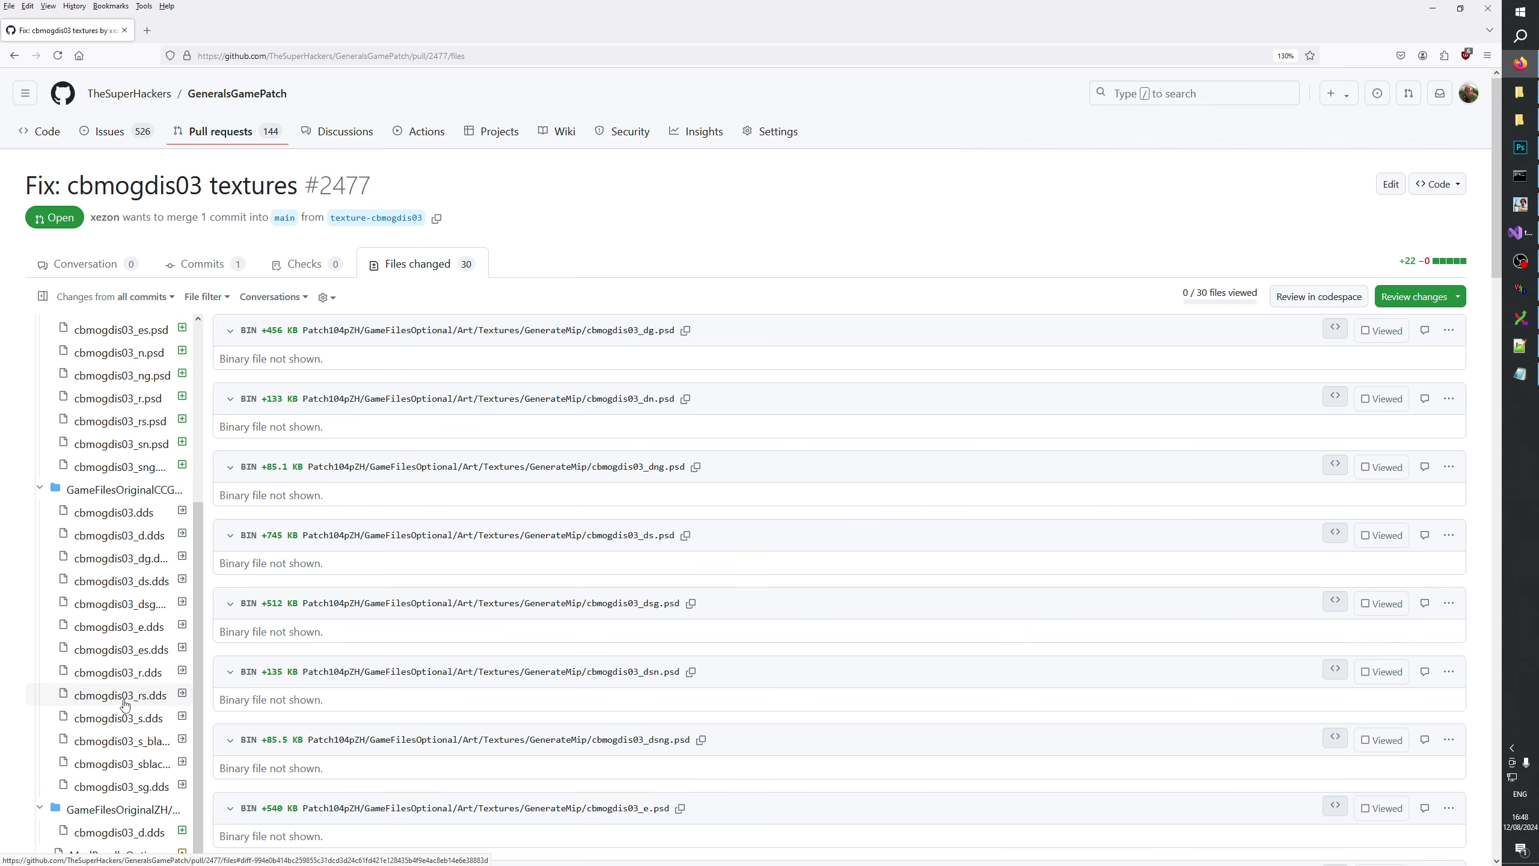
key("alt+Tab")
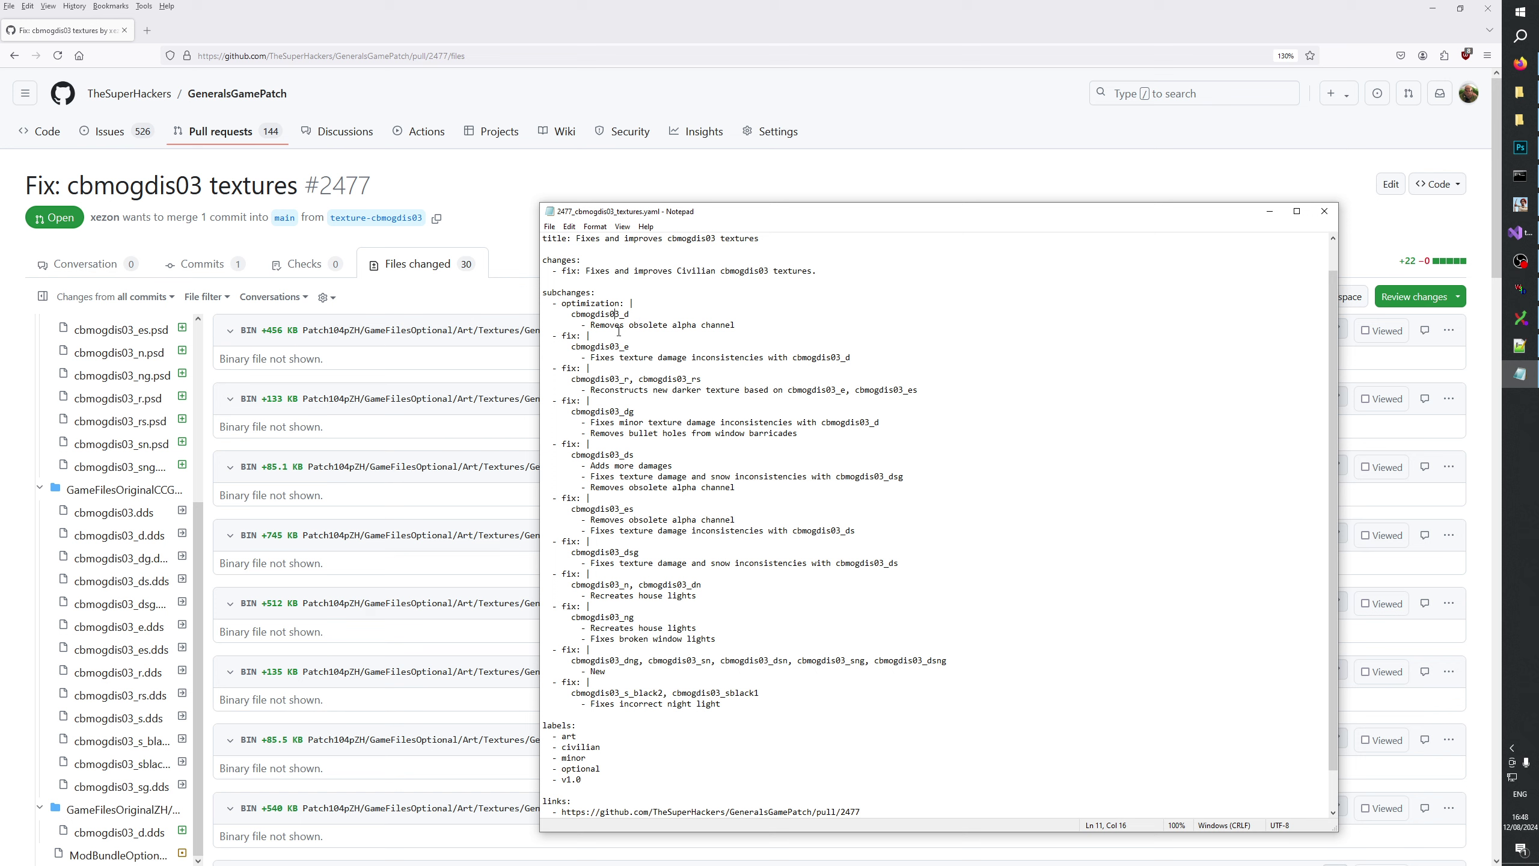
left_click(685, 377)
left_click(622, 616)
left_click(633, 314)
scroll(715, 714, "down", 2)
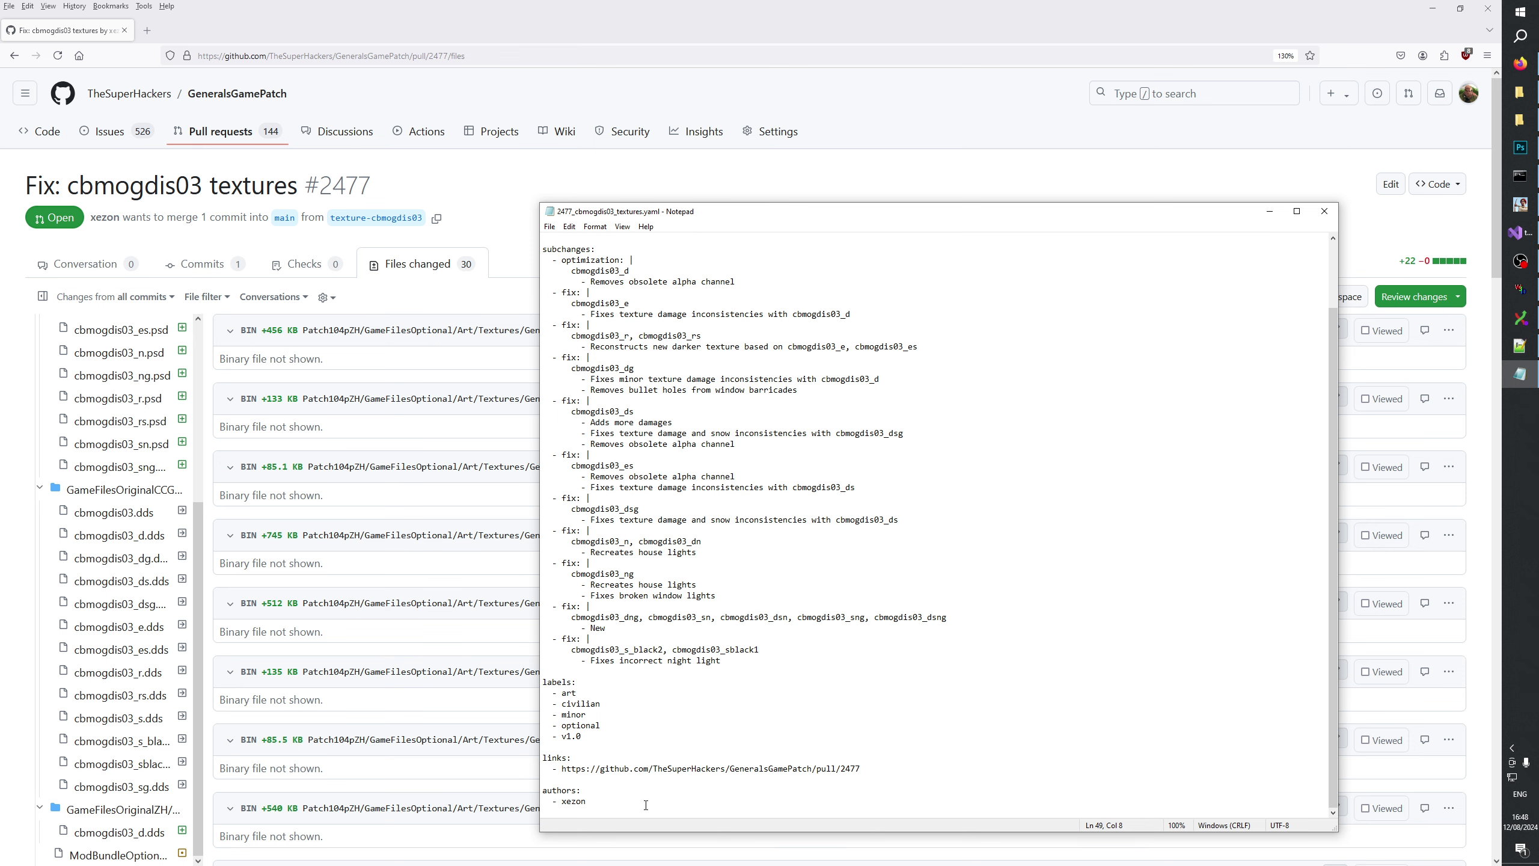
scroll(801, 630, "up", 3)
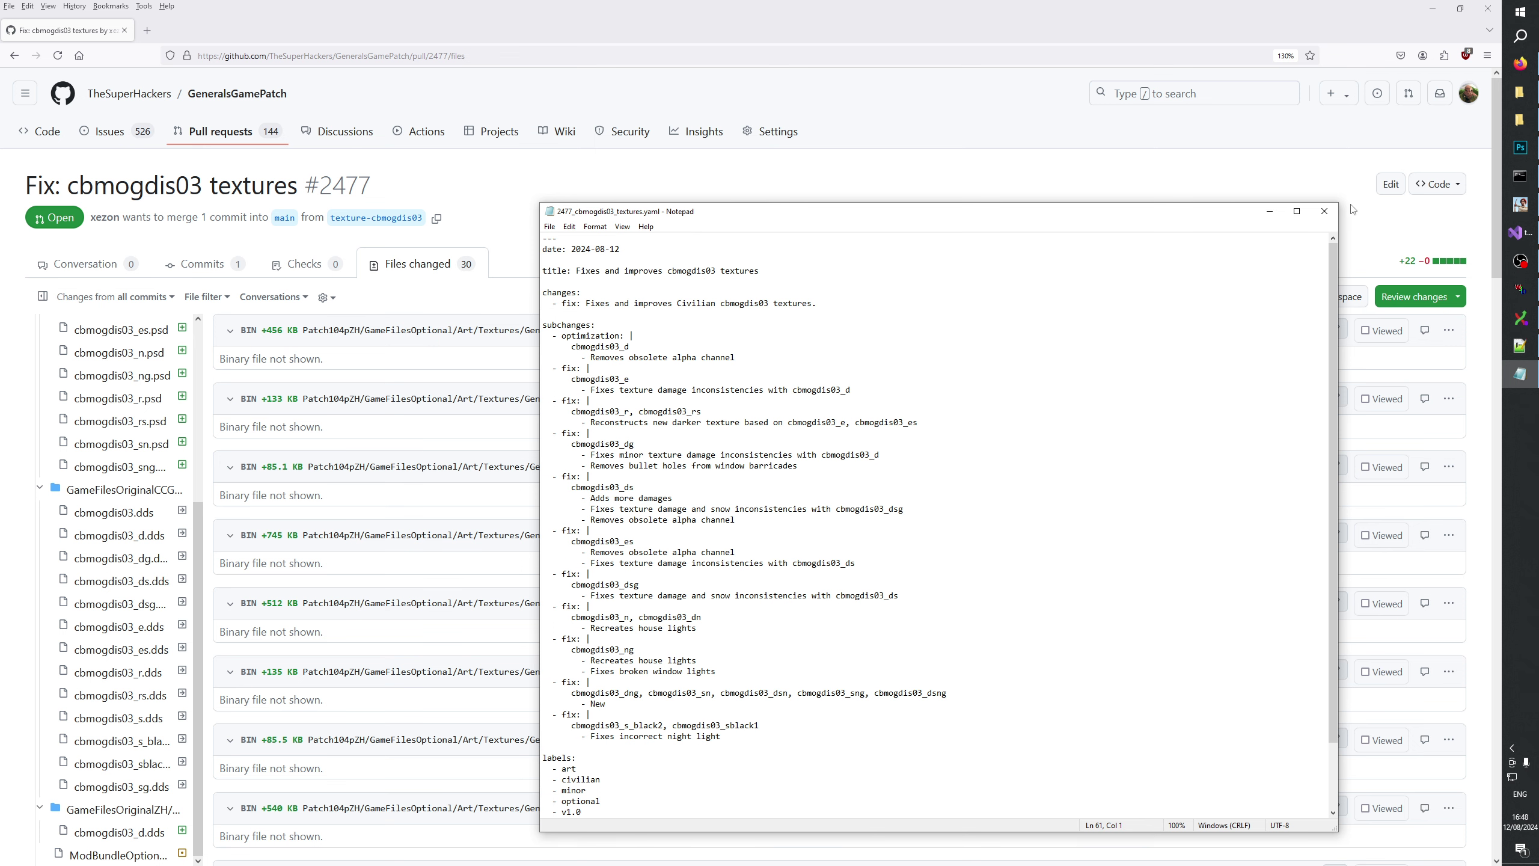
left_click(1323, 211)
In Git Extensions, commit 2477_cbmogdis03_textures.yaml with the message "Add yaml" and push the texture-cbmogdis03 branch to origin.
left_click(1520, 318)
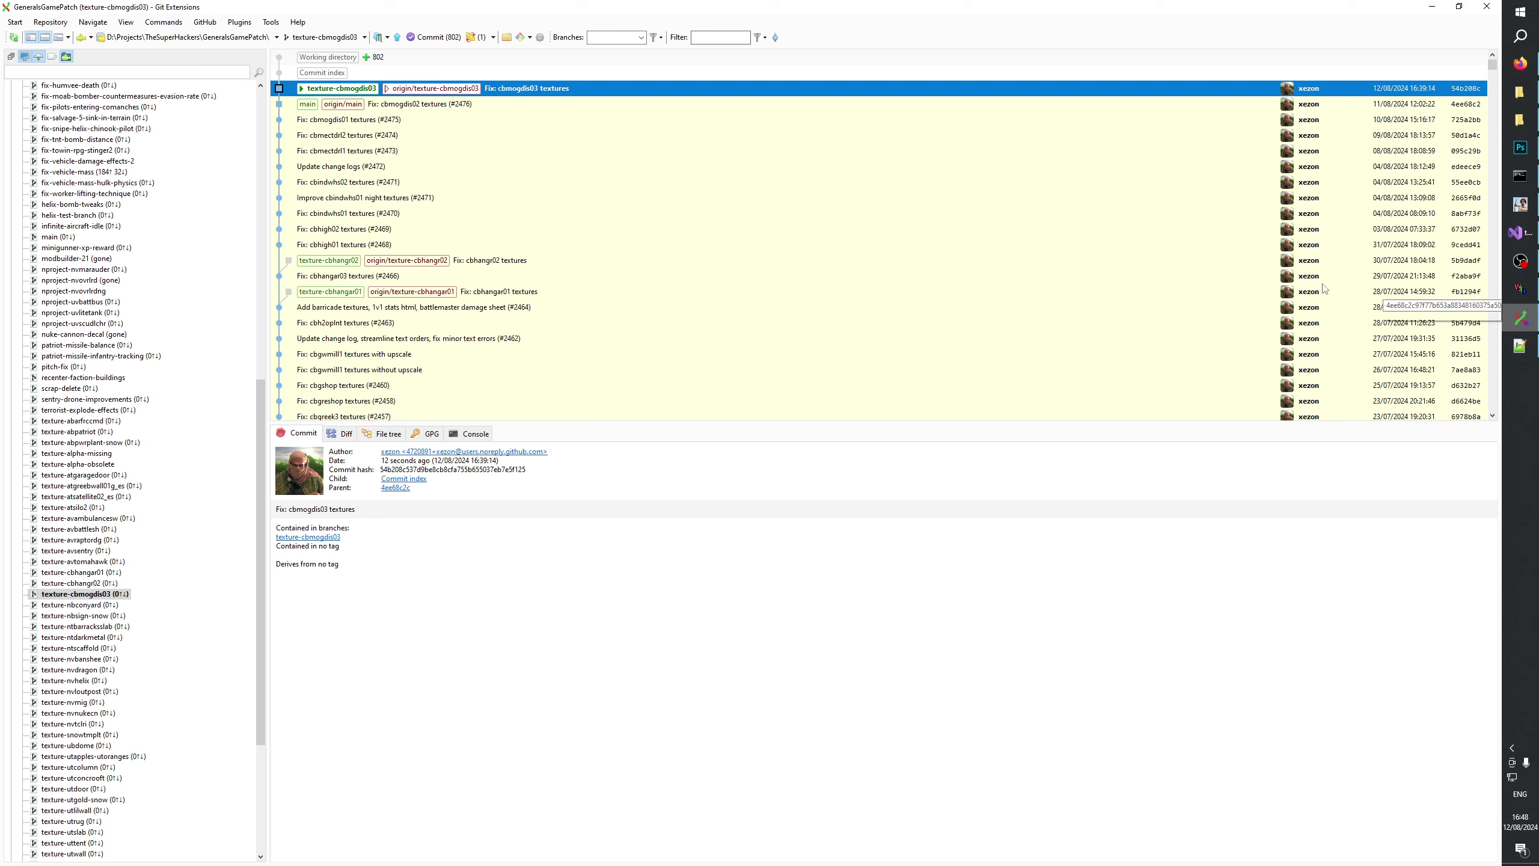
key("ctrl+space")
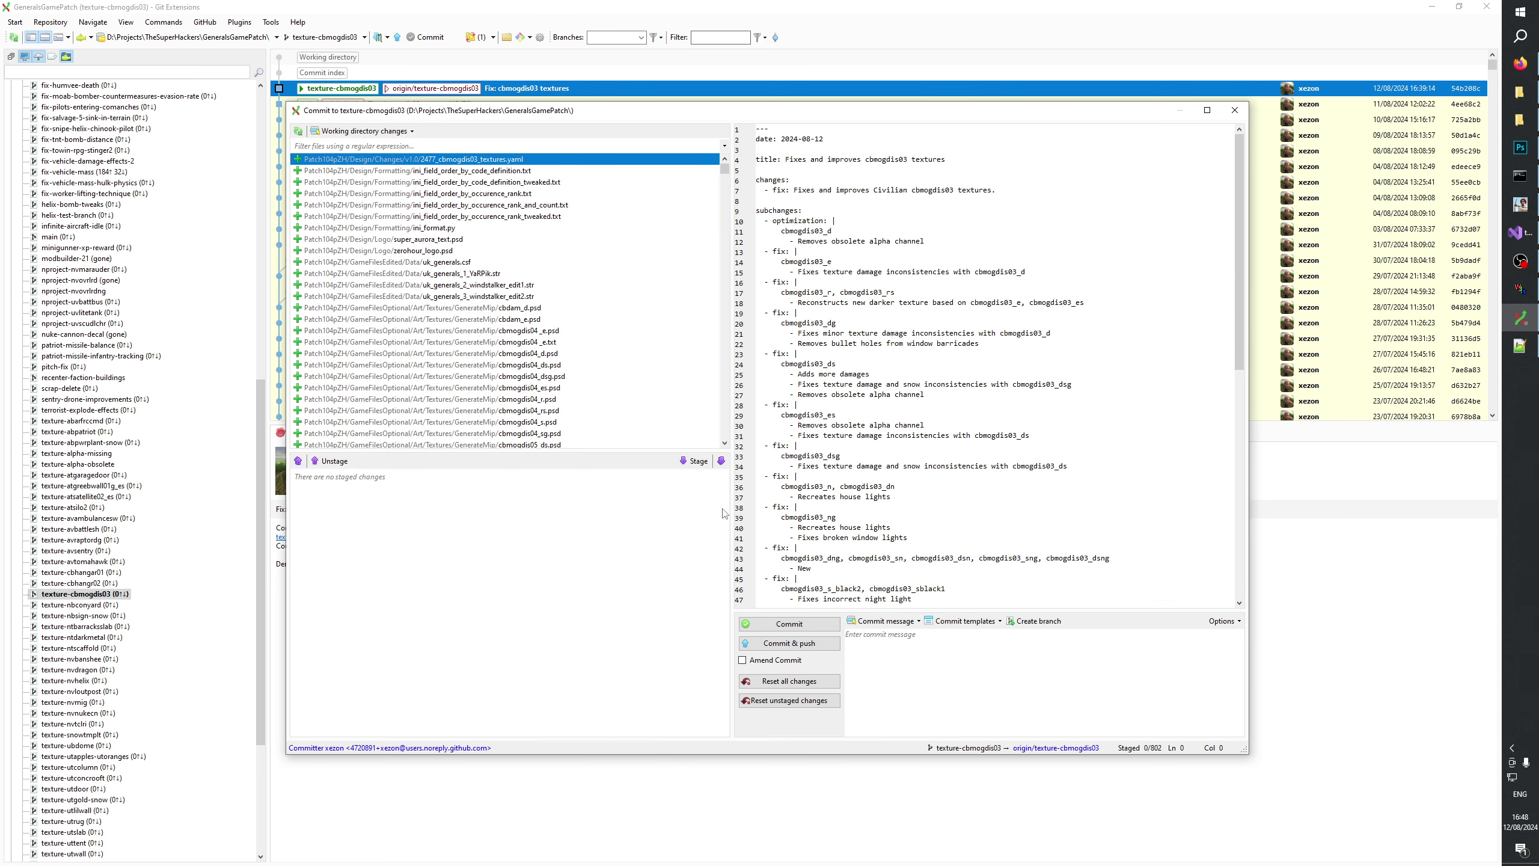
left_click(695, 460)
left_click(905, 691)
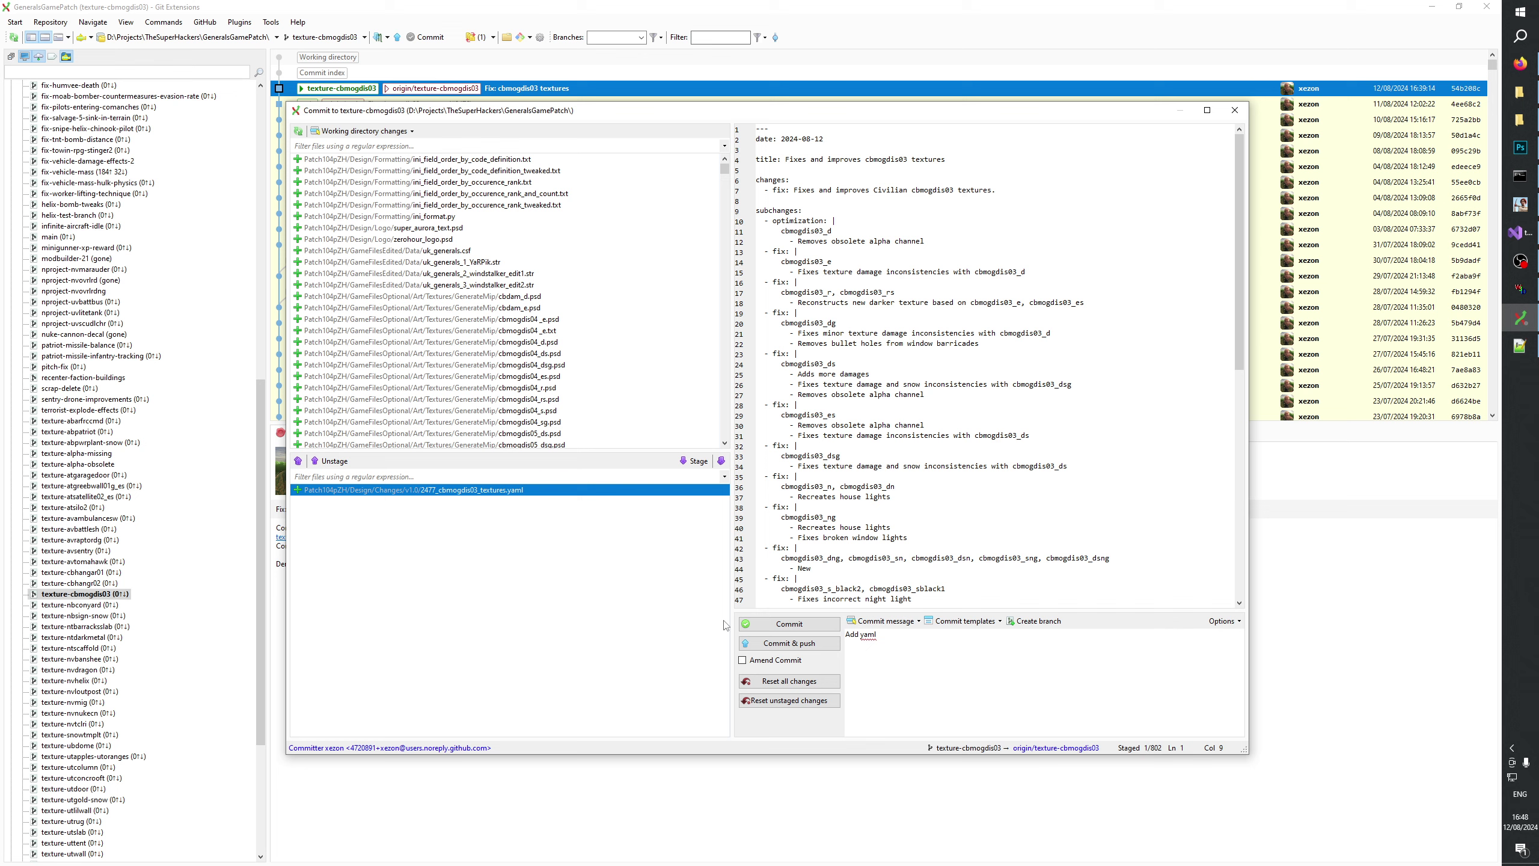
left_click(771, 625)
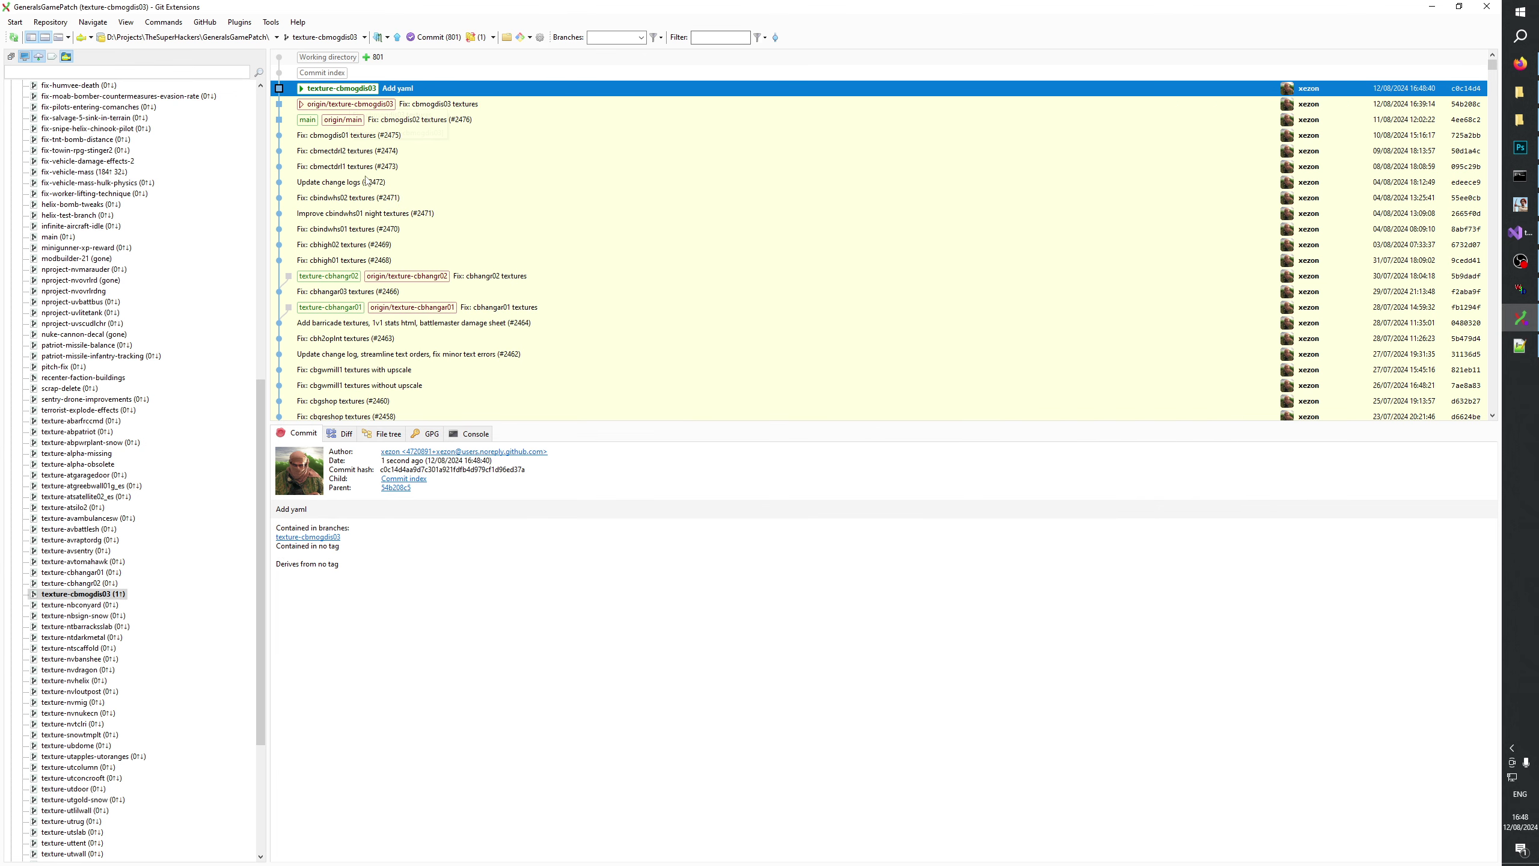
left_click(397, 37)
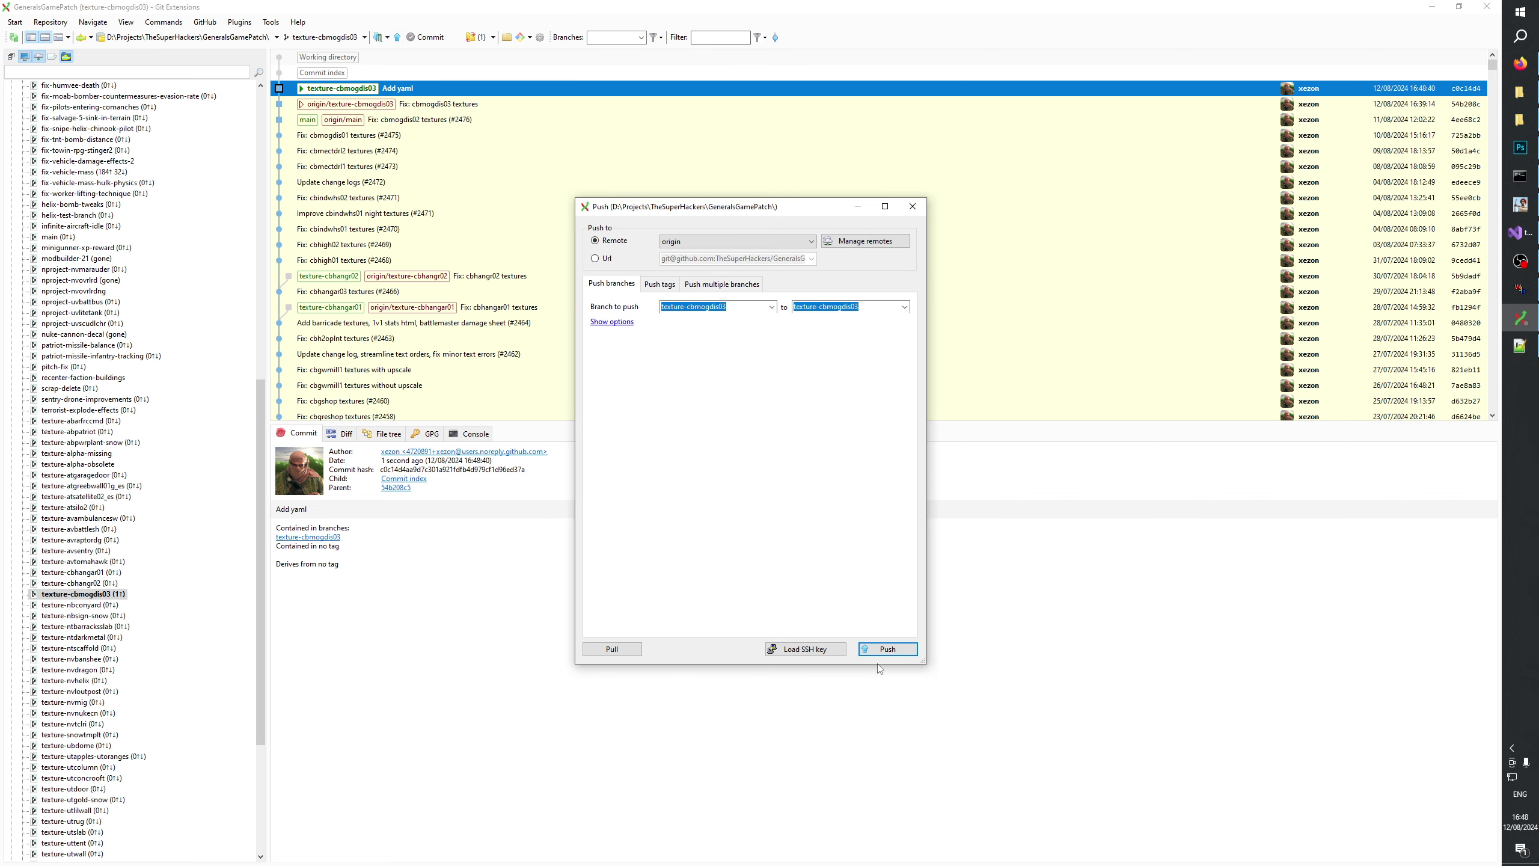
left_click(884, 646)
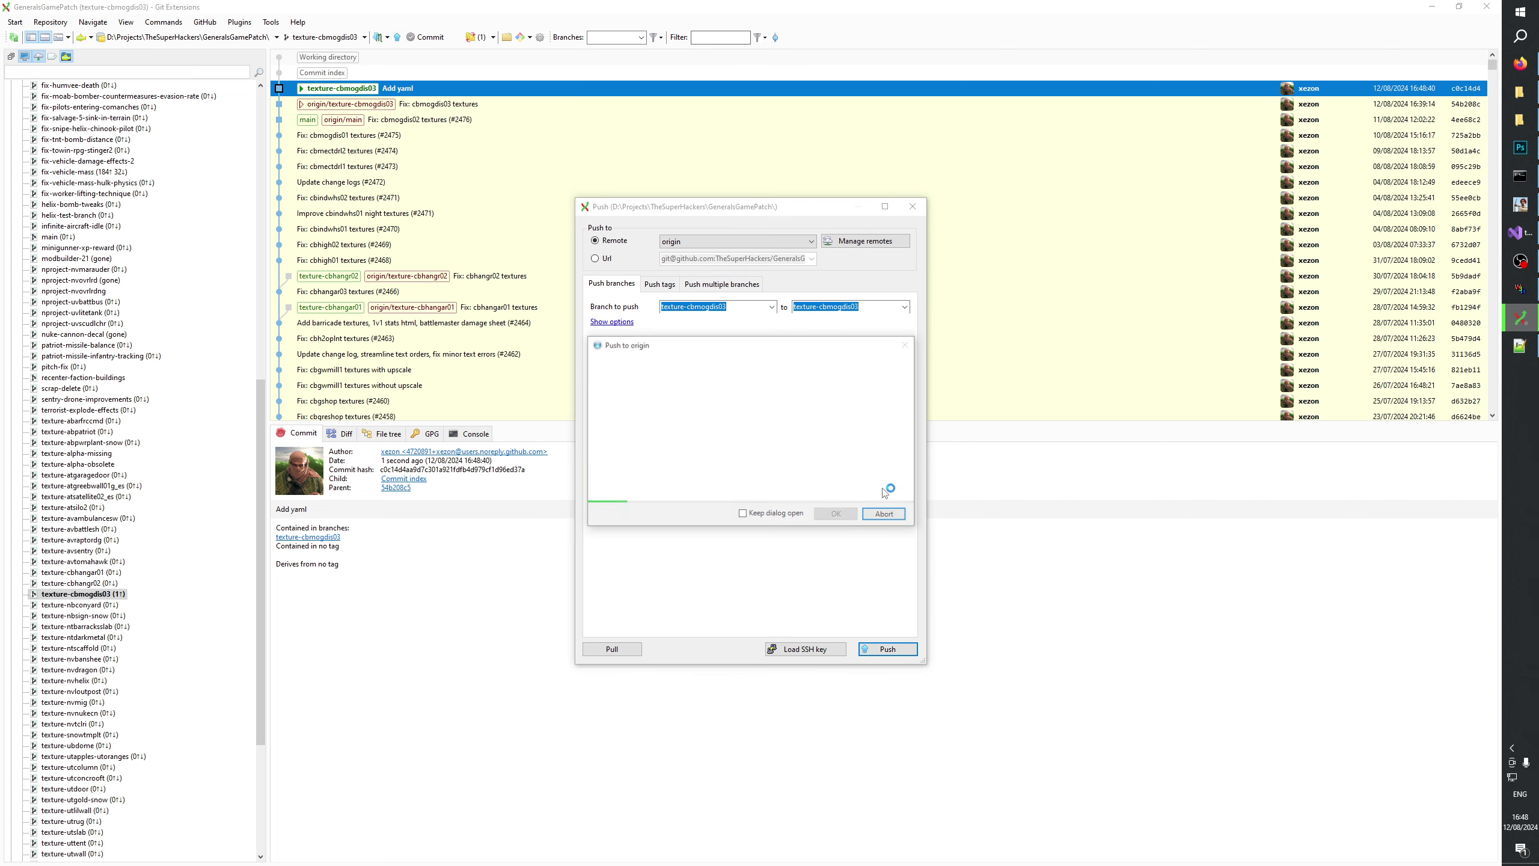
In W3D Viewer, clear the loaded model and open all CBMogdis03 models, from CBMogdis03.W3D through CBMogdis03_SNG.W3D.
left_click(1527, 293)
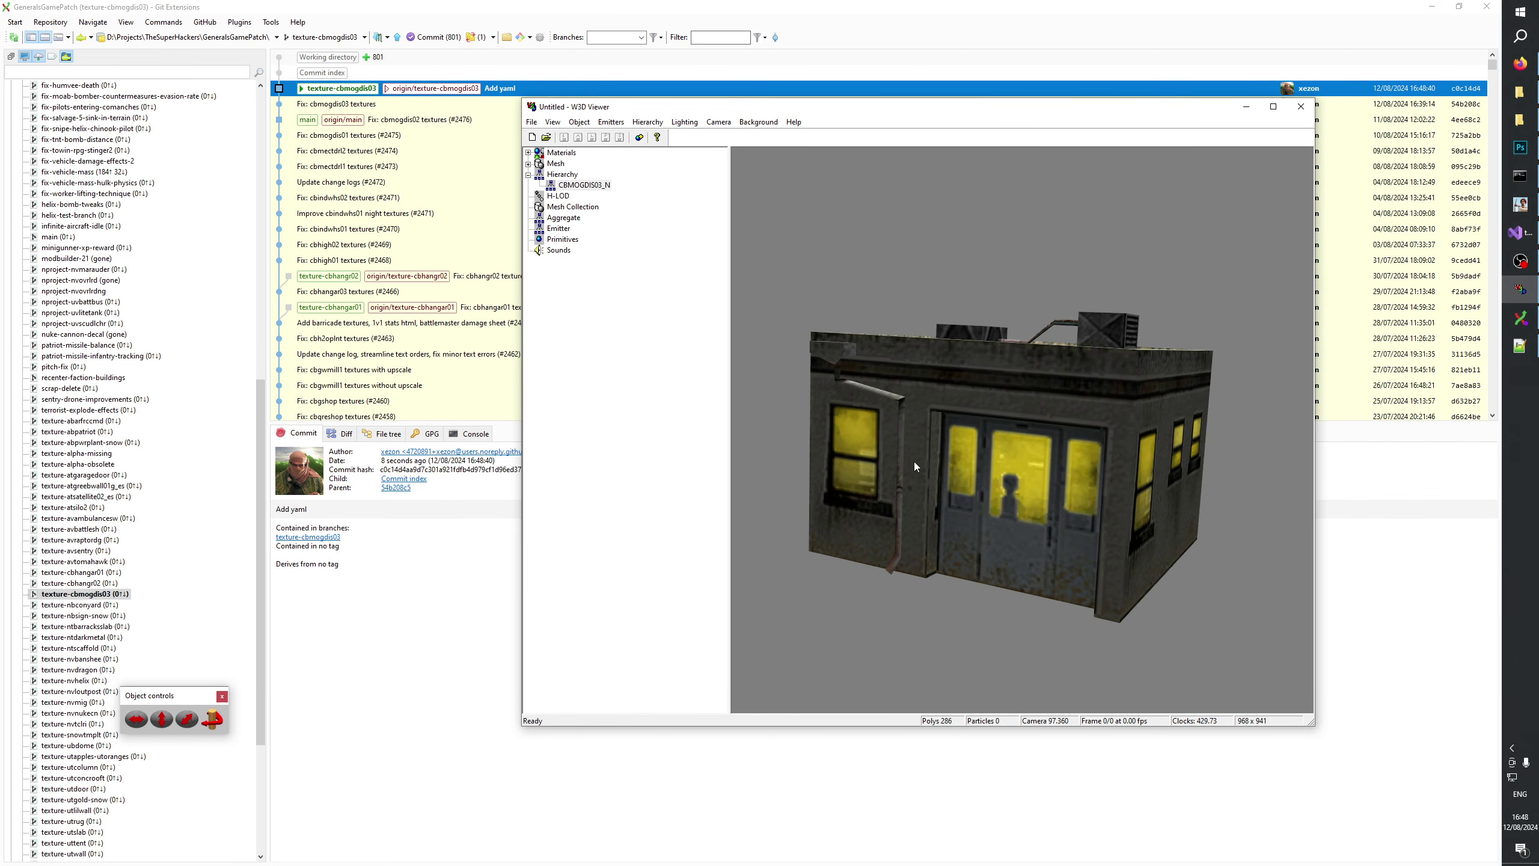
left_click(546, 137)
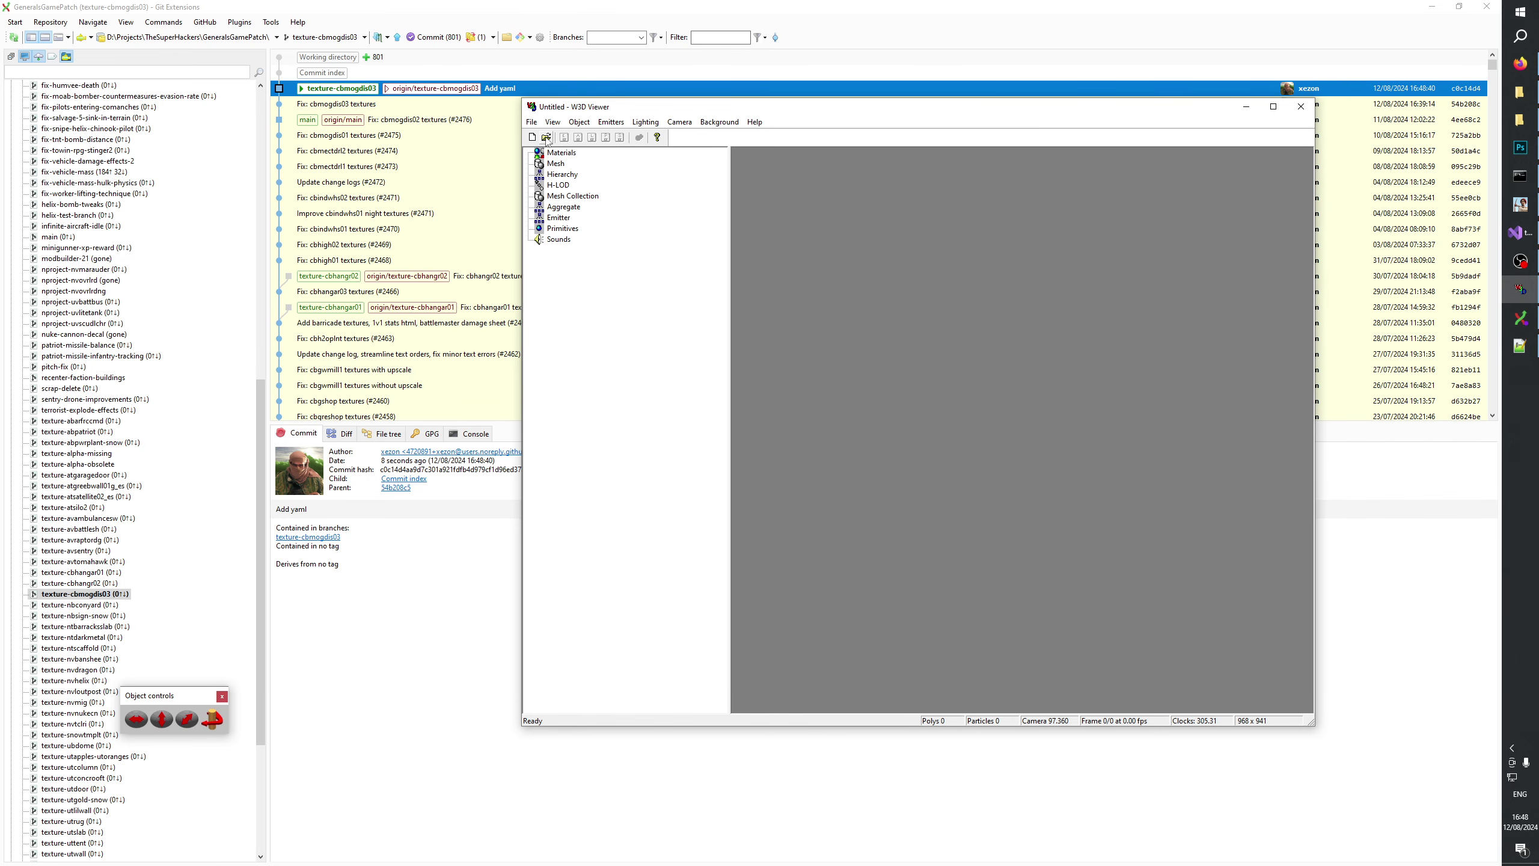
type("cbmog")
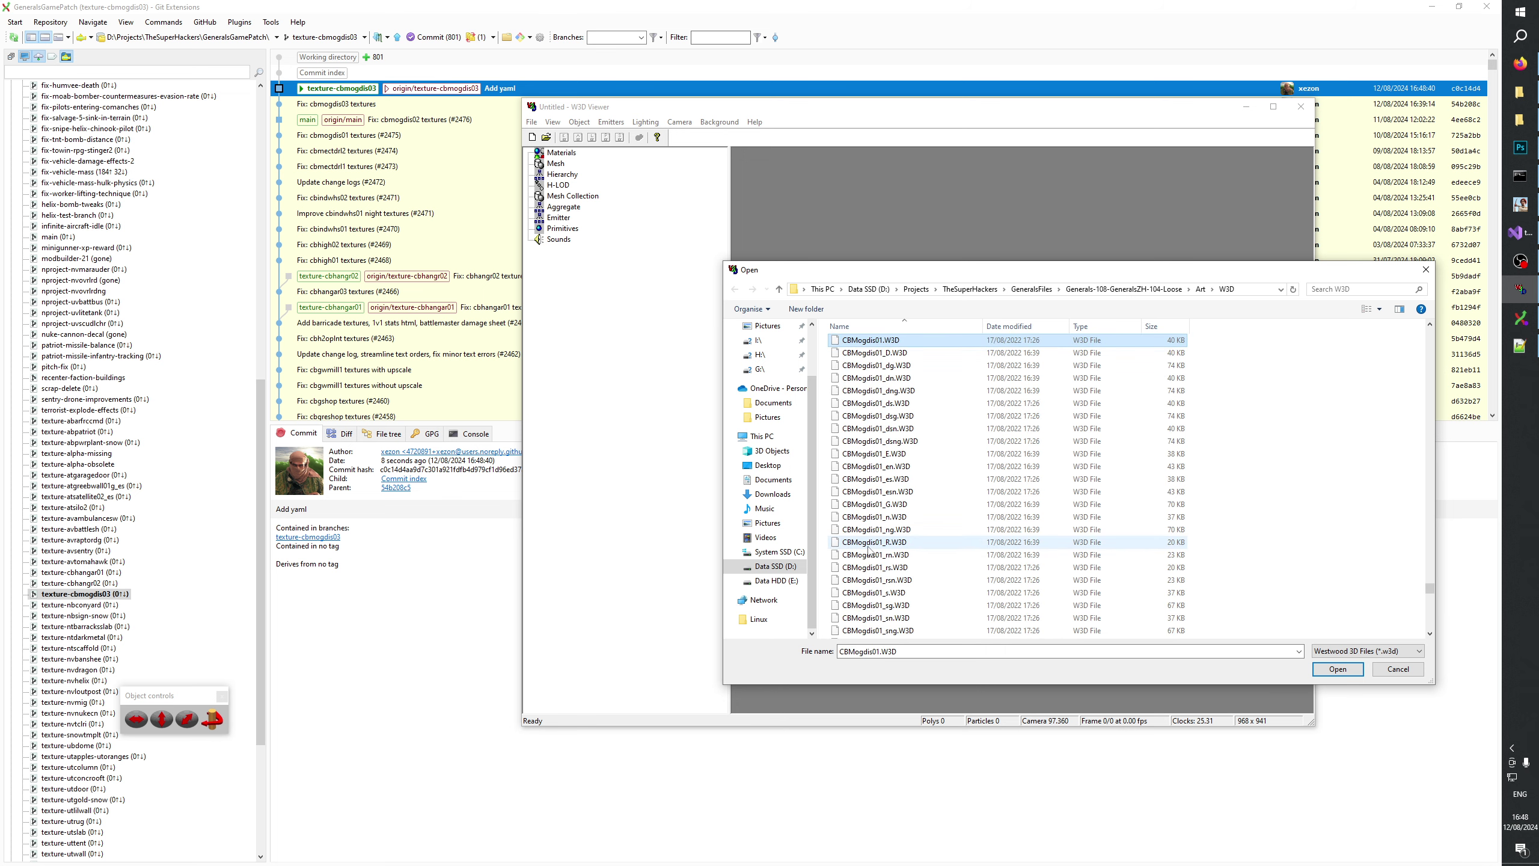
scroll(870, 552, "down", 15)
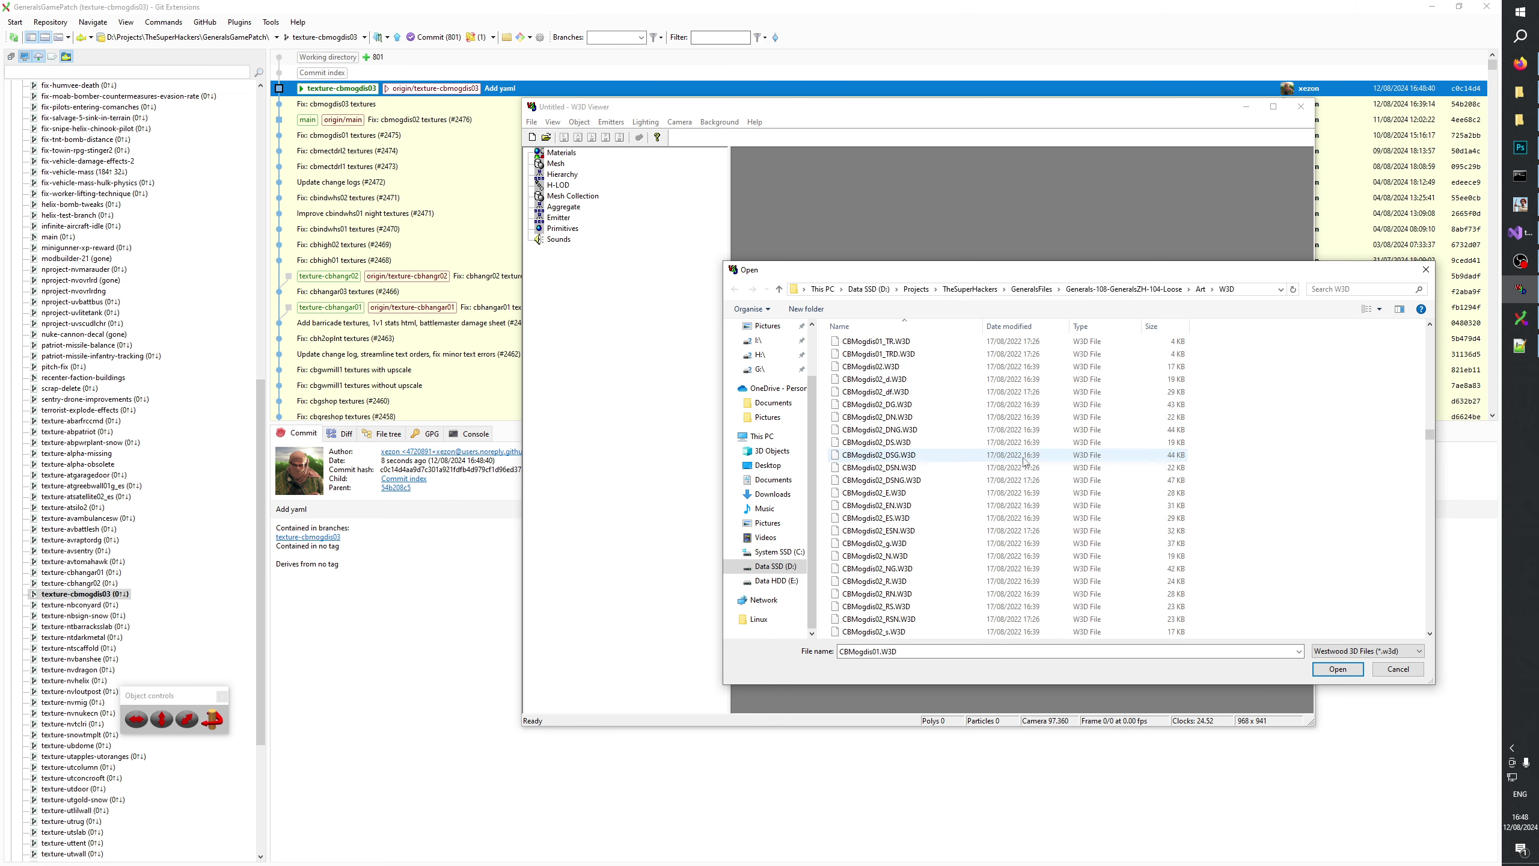
scroll(1011, 521, "up", 7)
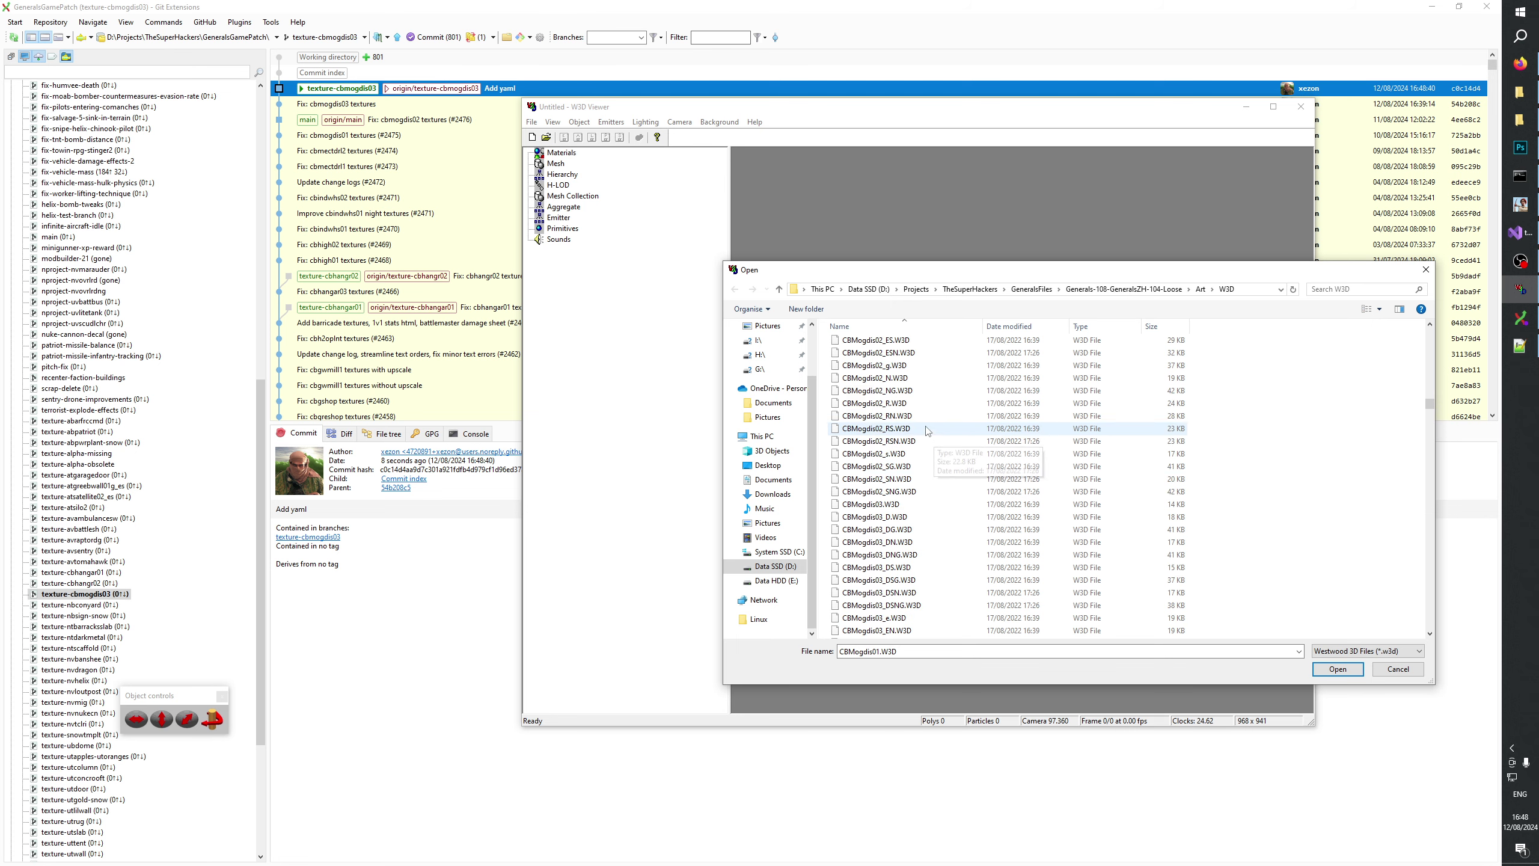
left_click(894, 506)
scroll(893, 506, "down", 6)
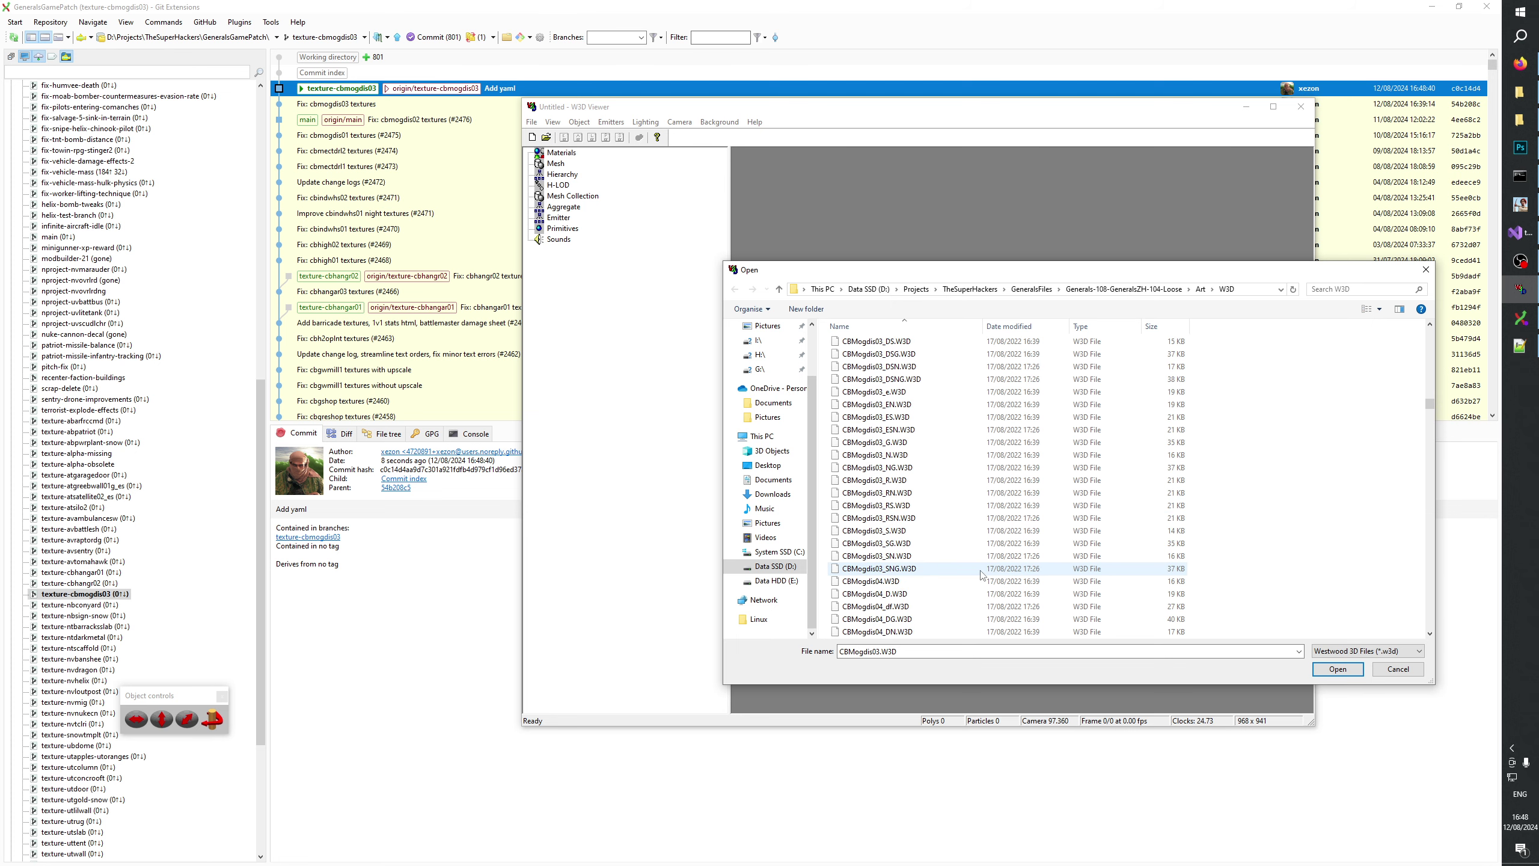
left_click(970, 568, "shift")
left_click(1335, 663)
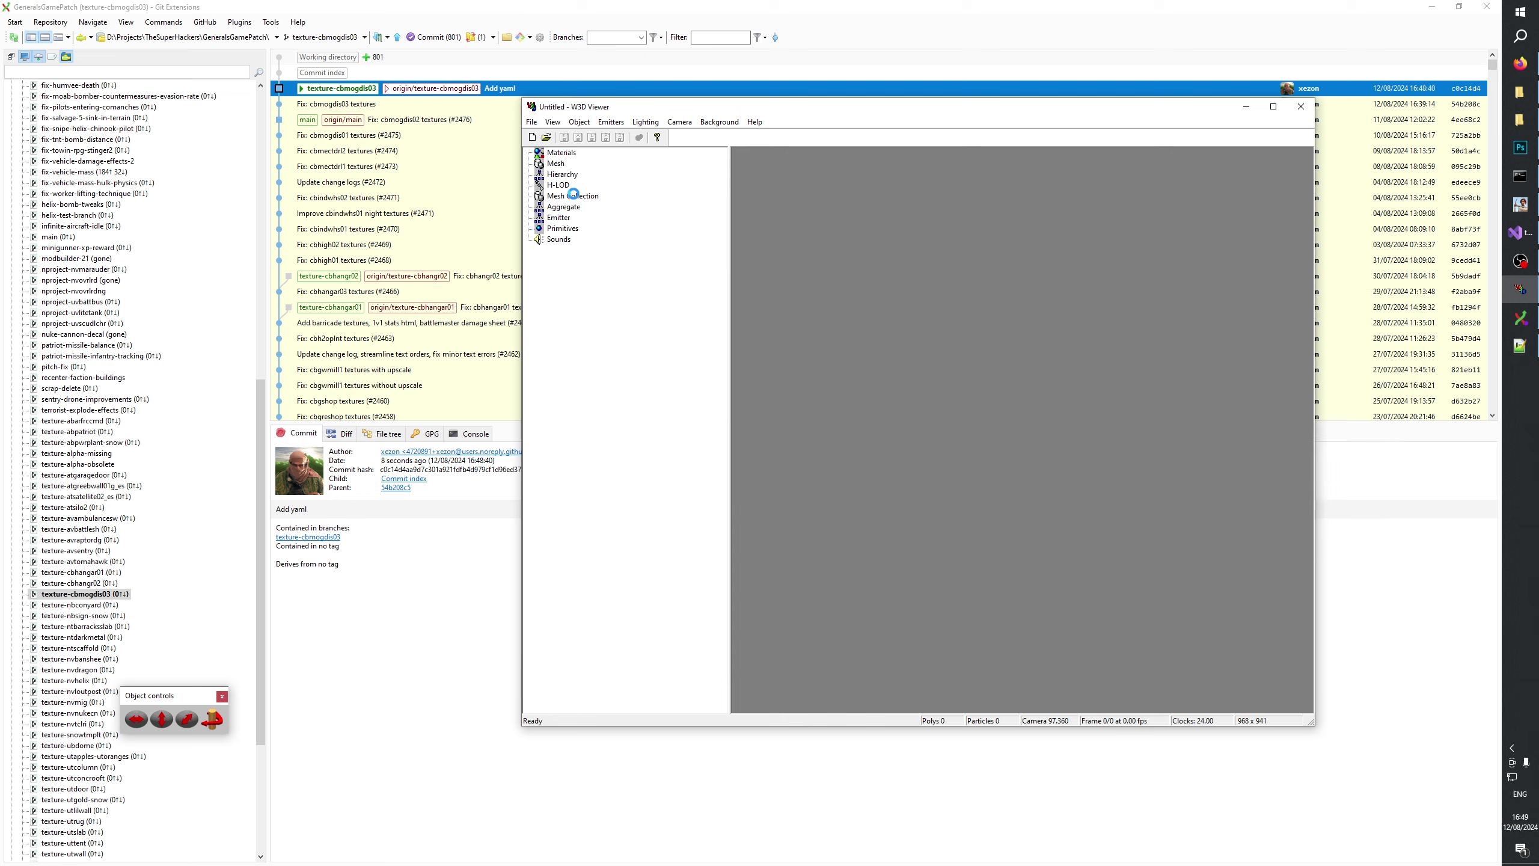
Inspect the textures on the base CBMOGDIS03 model and its damaged variants, from CBMOGDIS03_D through CBMOGDIS03_DSNG.
left_click(580, 185)
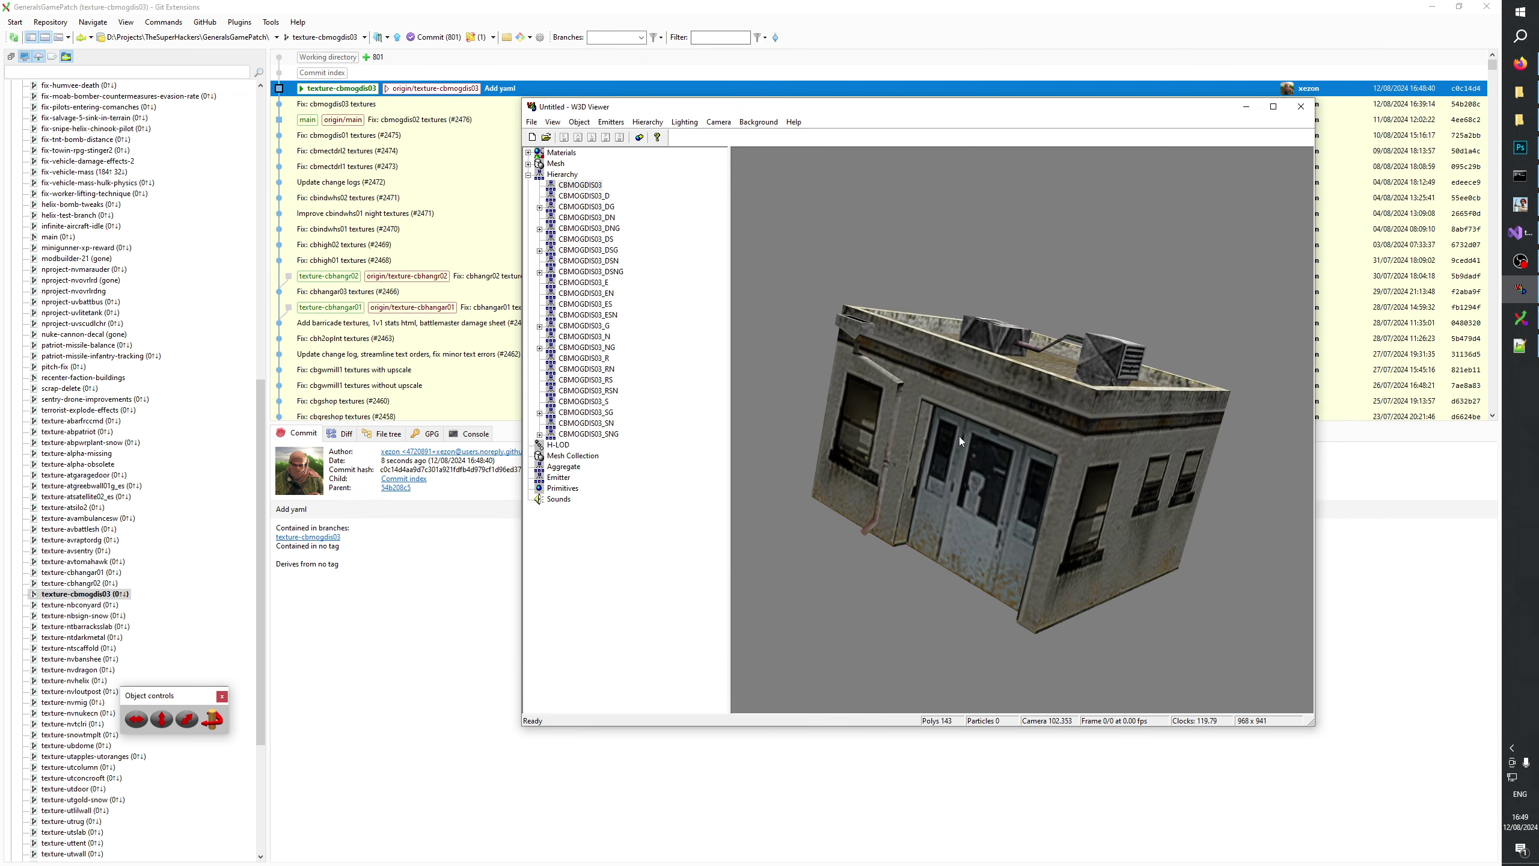
left_click_drag(1076, 378, 890, 445)
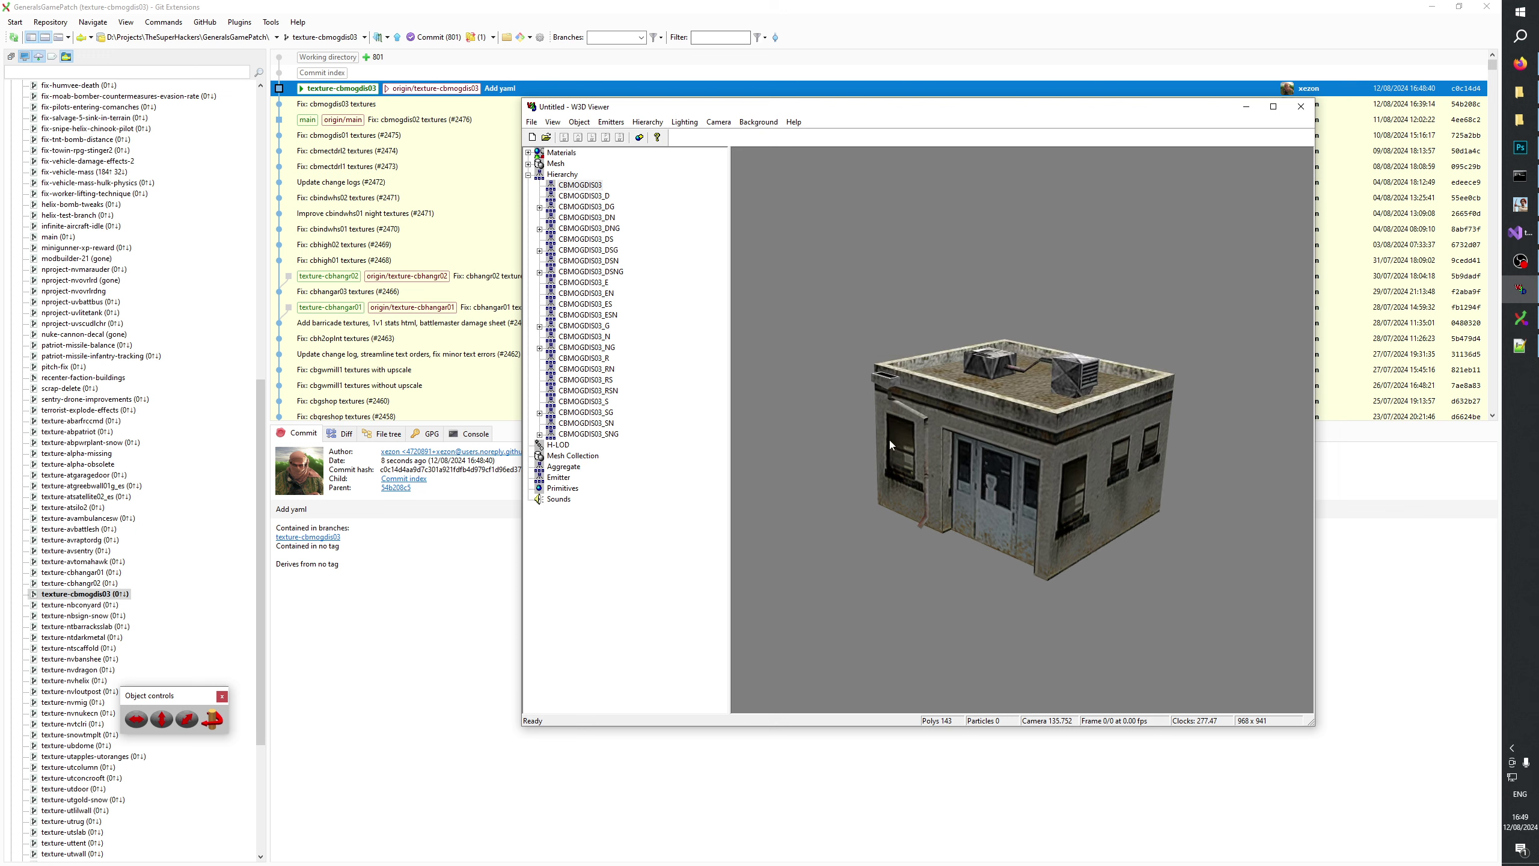
left_click(605, 197)
left_click(601, 210)
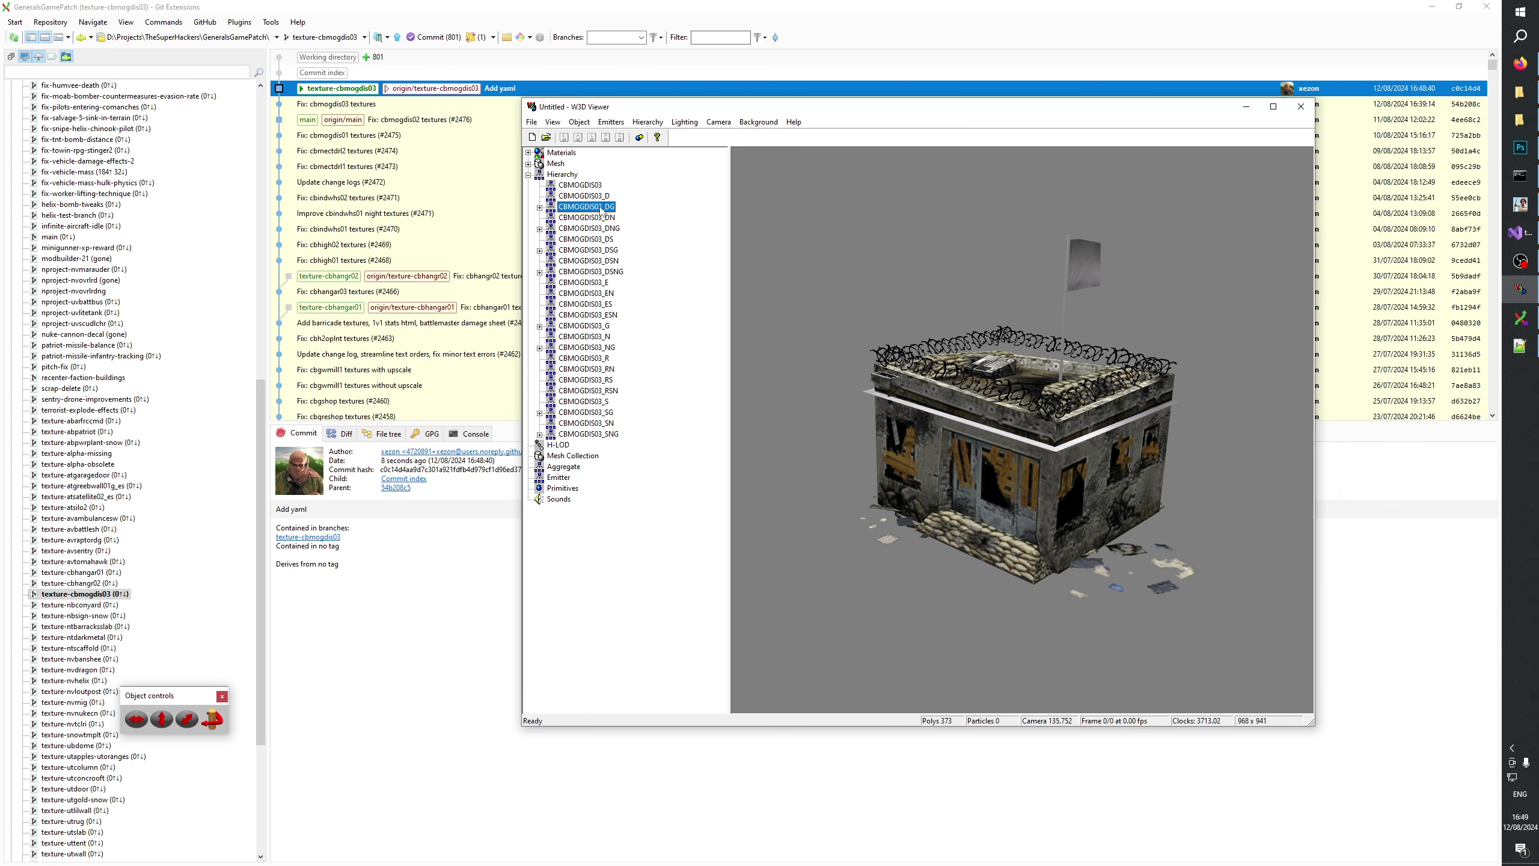
left_click(597, 217)
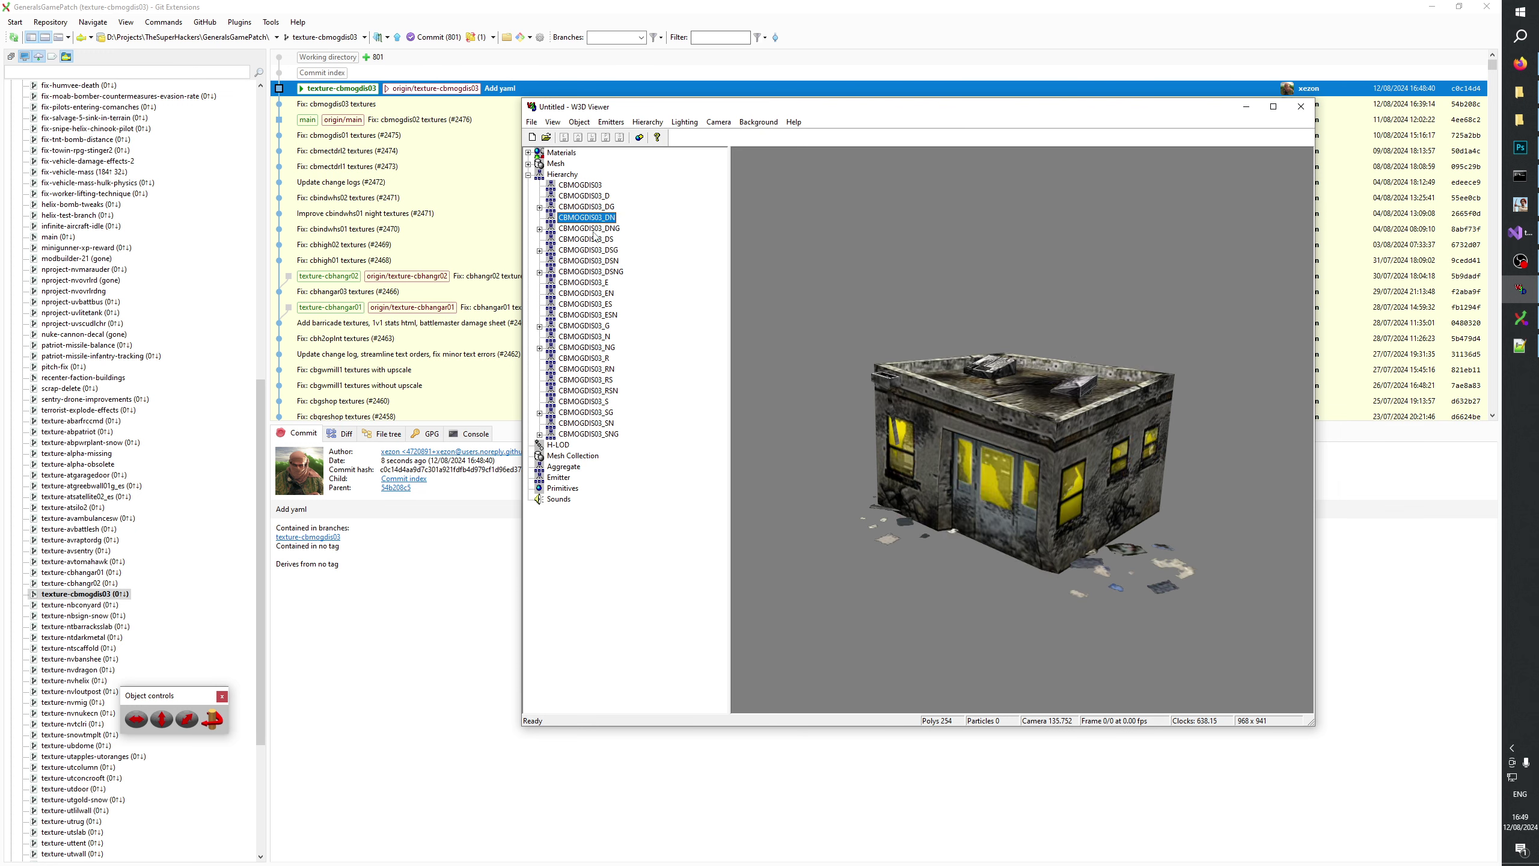
left_click(594, 230)
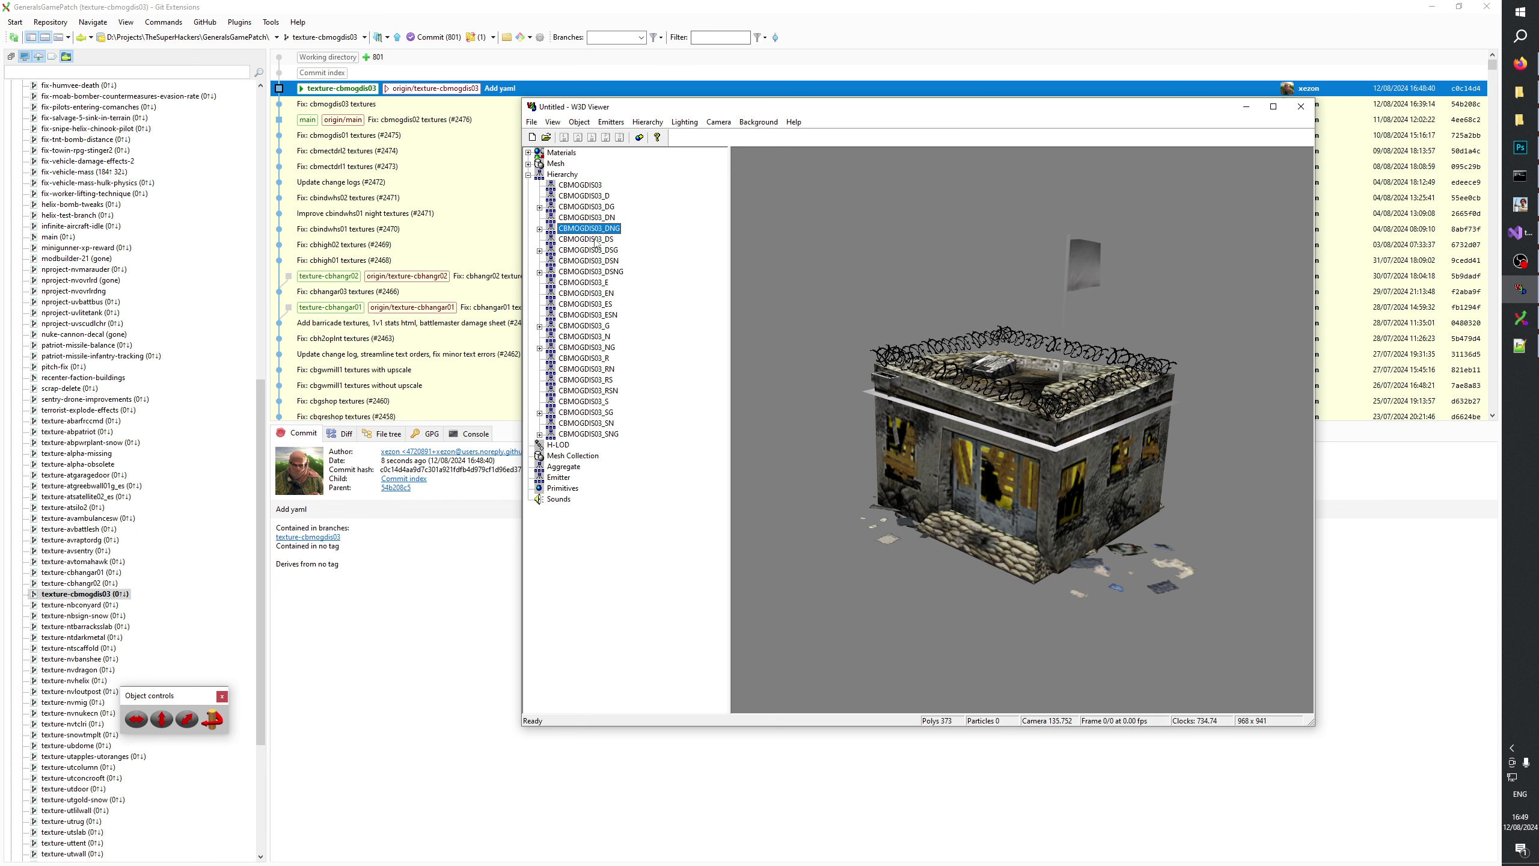
left_click(597, 242)
left_click(597, 251)
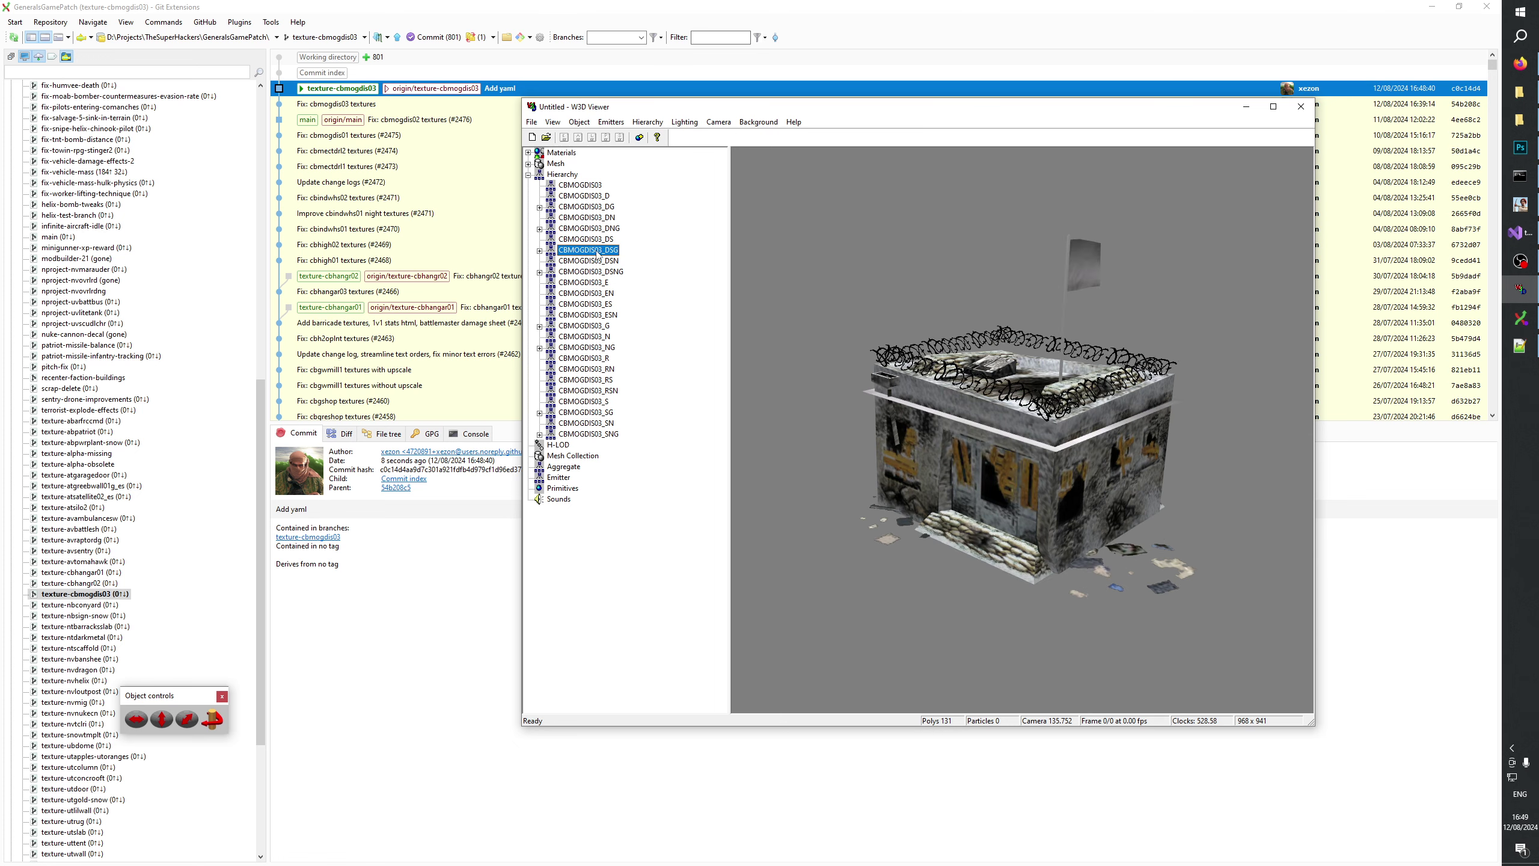
left_click(598, 262)
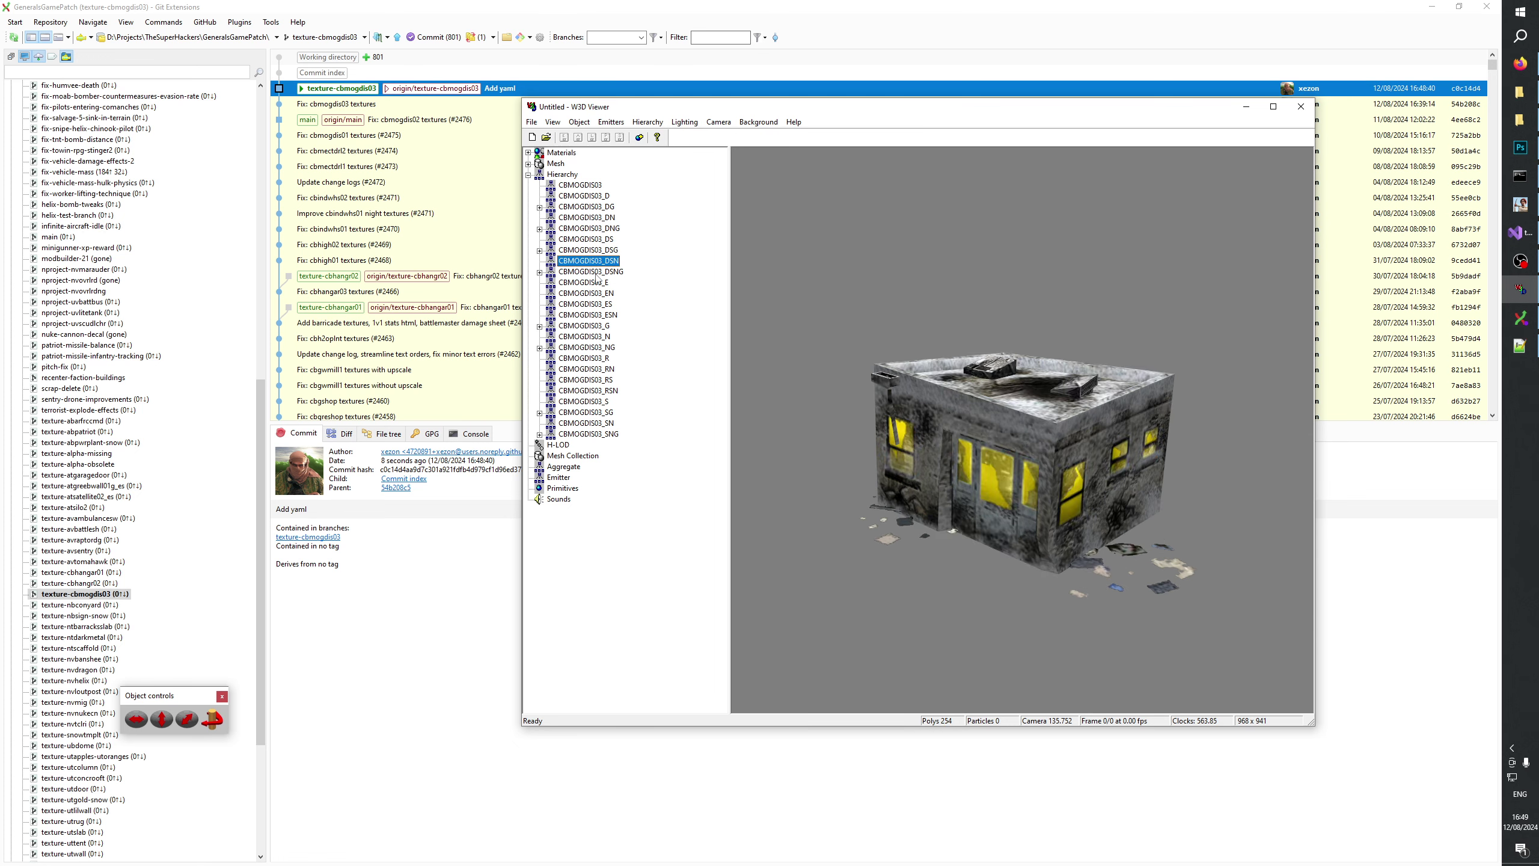
left_click(596, 272)
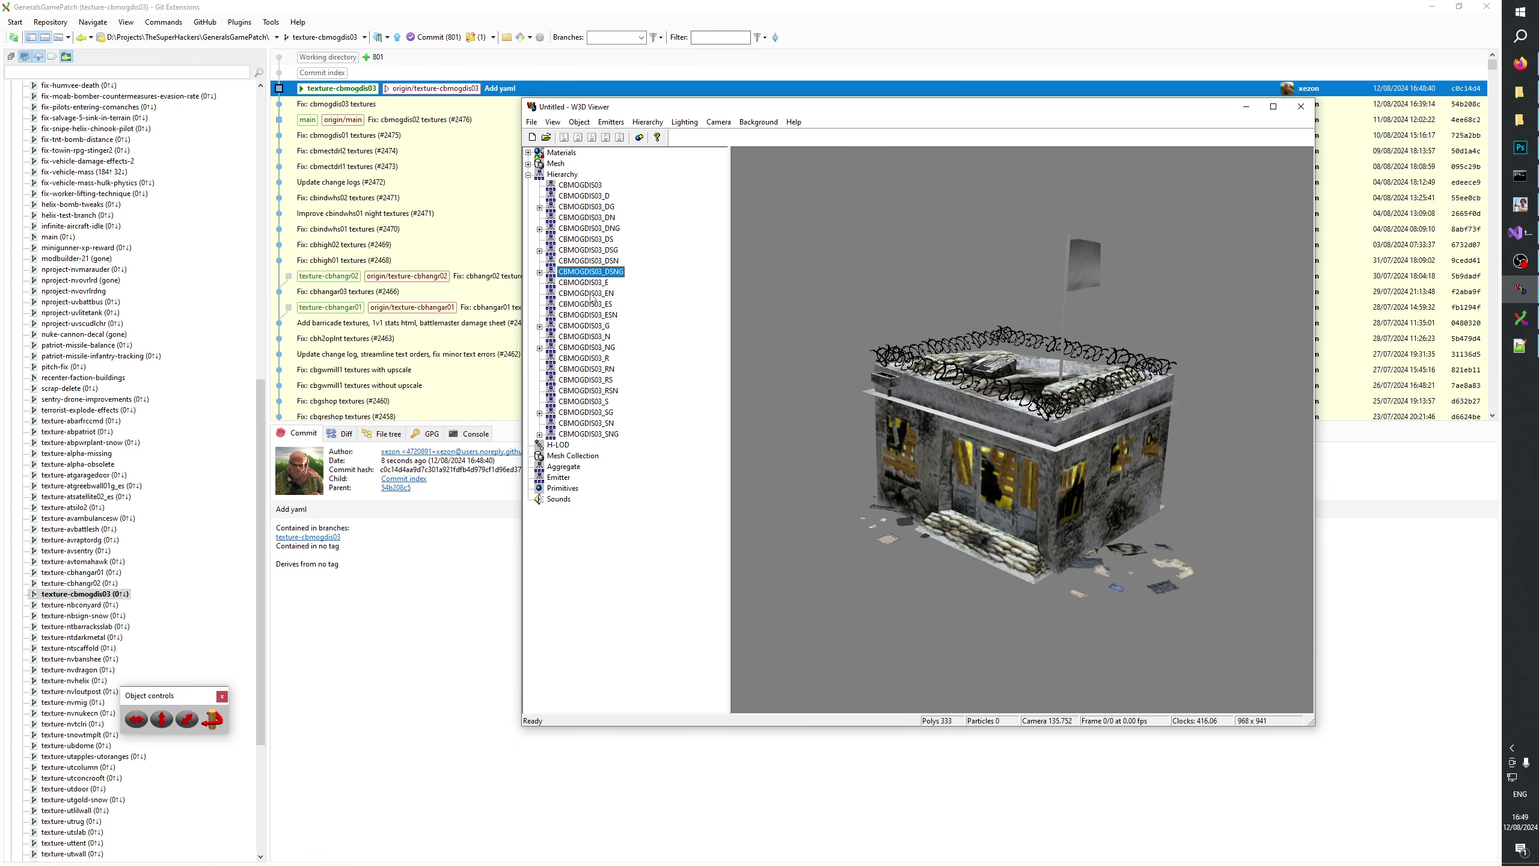
Inspect the textures on the CBMOGDIS03_E model and its night and snow variants, from CBMOGDIS03_EN through CBMOGDIS03_ESN.
left_click(591, 294)
left_click(591, 282)
left_click(592, 294)
left_click(591, 304)
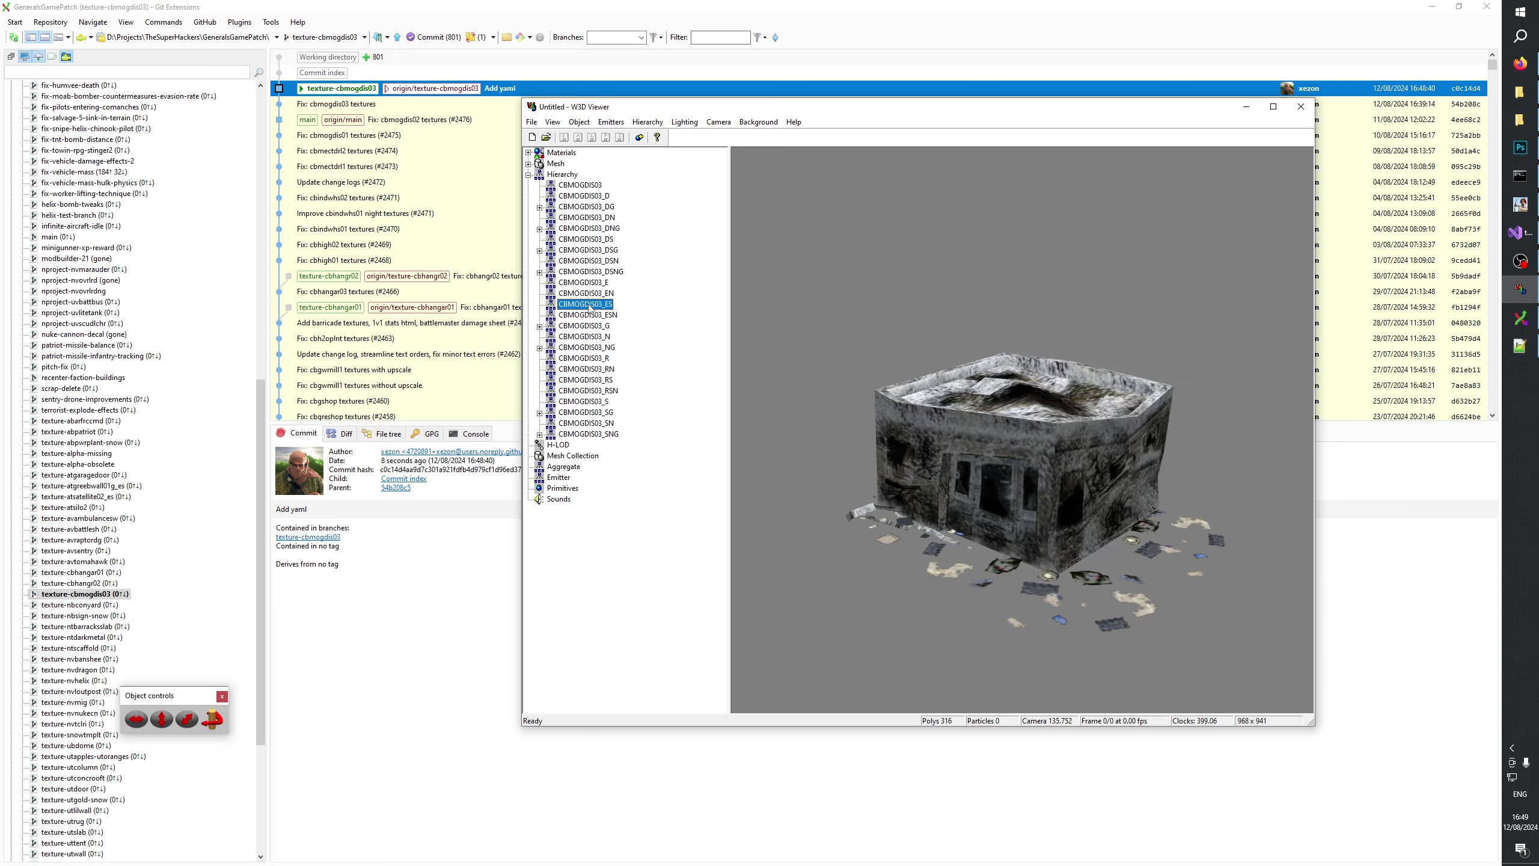
left_click(591, 294)
left_click(591, 304)
left_click(591, 315)
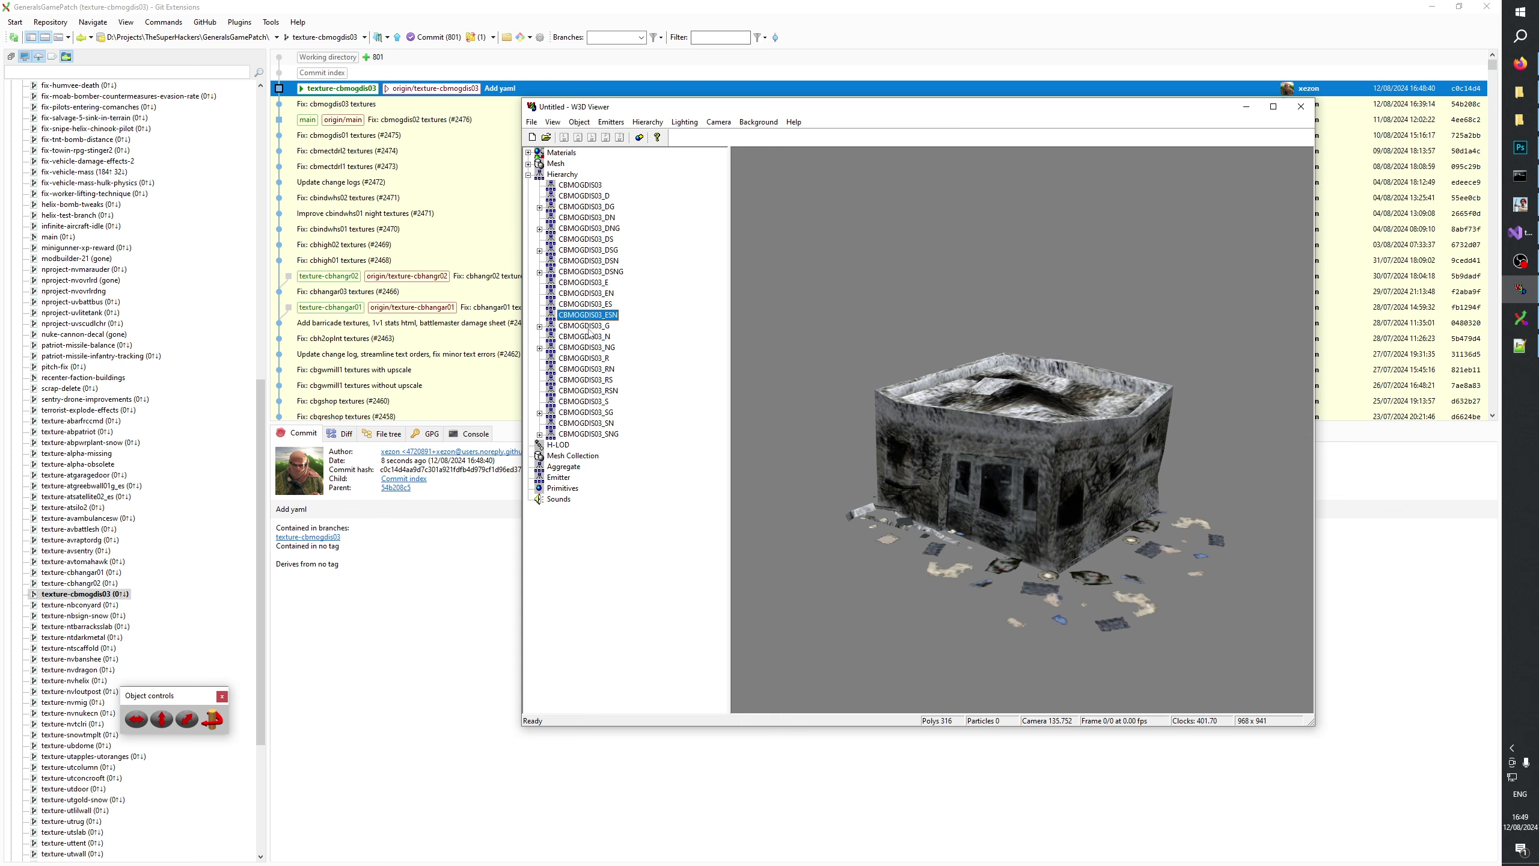
Inspect the textures on the CBMOGDIS03_G, N and NG models and on the rubble models from CBMOGDIS03_R through CBMOGDIS03_RSN.
left_click(591, 327)
left_click(592, 338)
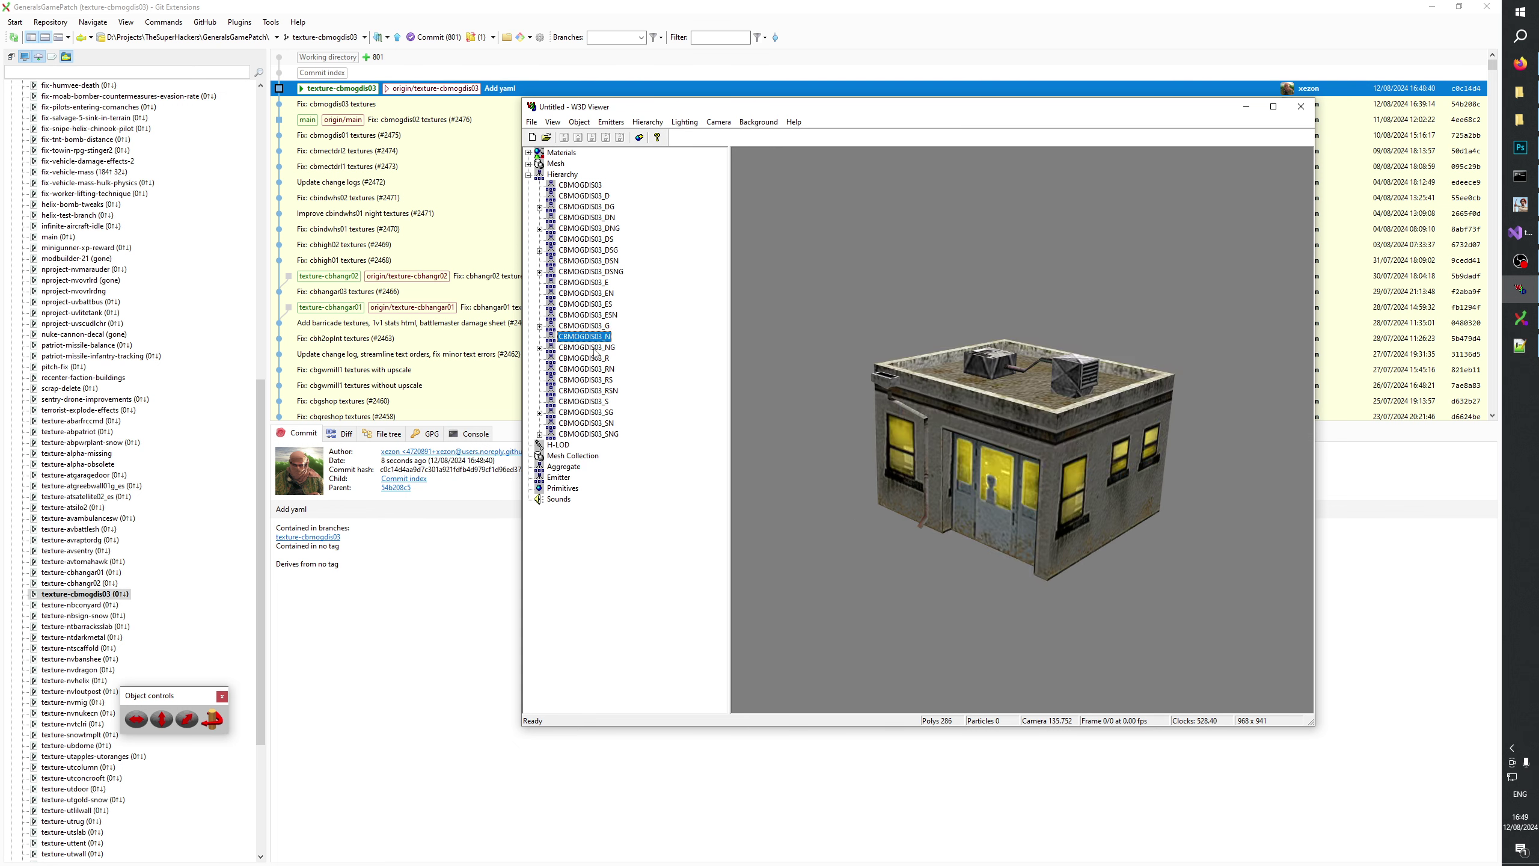
left_click(586, 348)
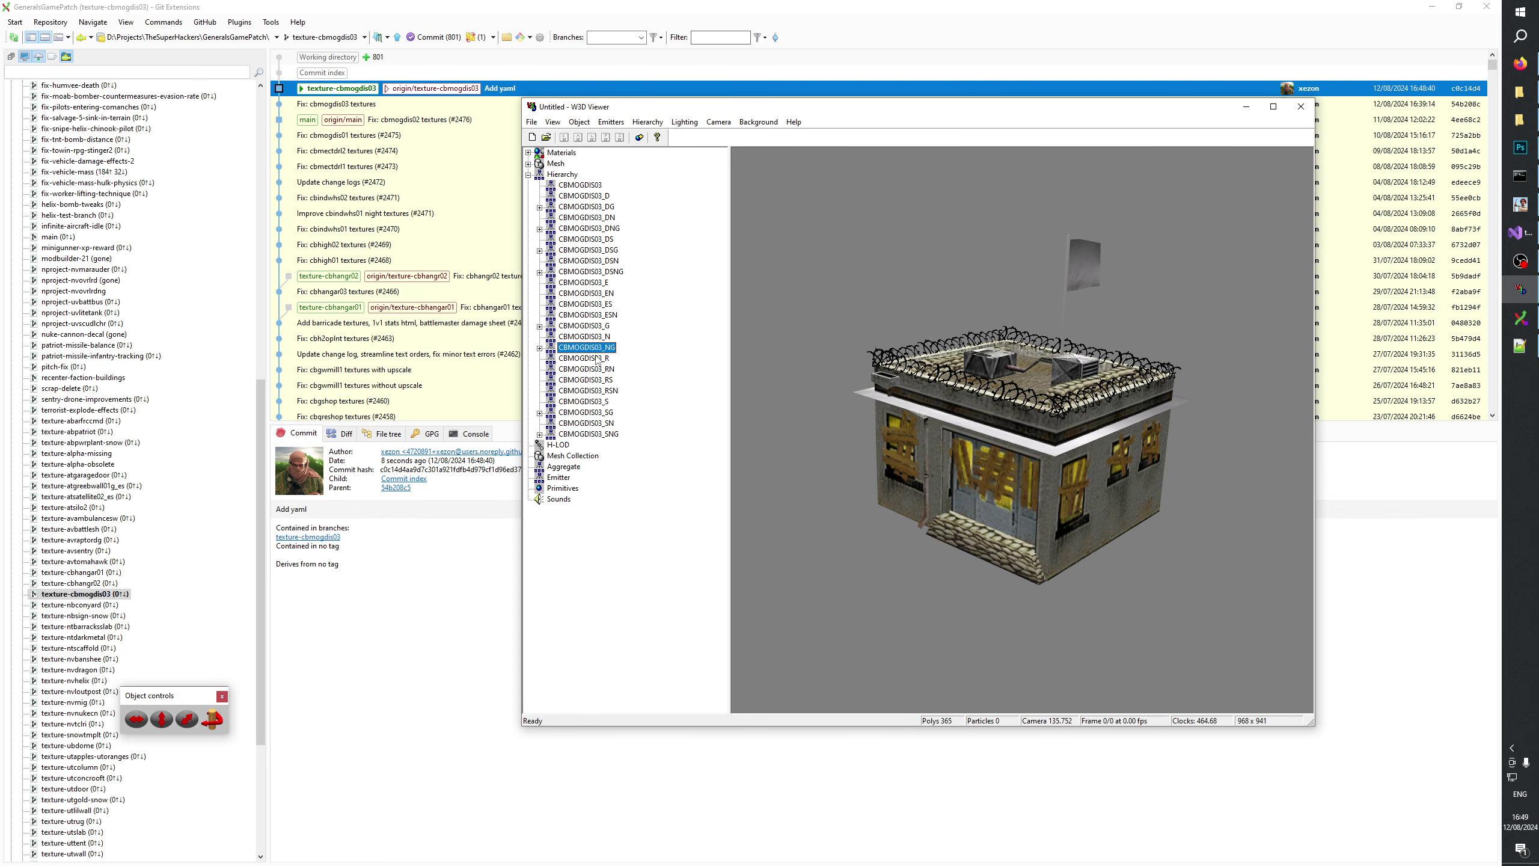
left_click(597, 358)
left_click(595, 369)
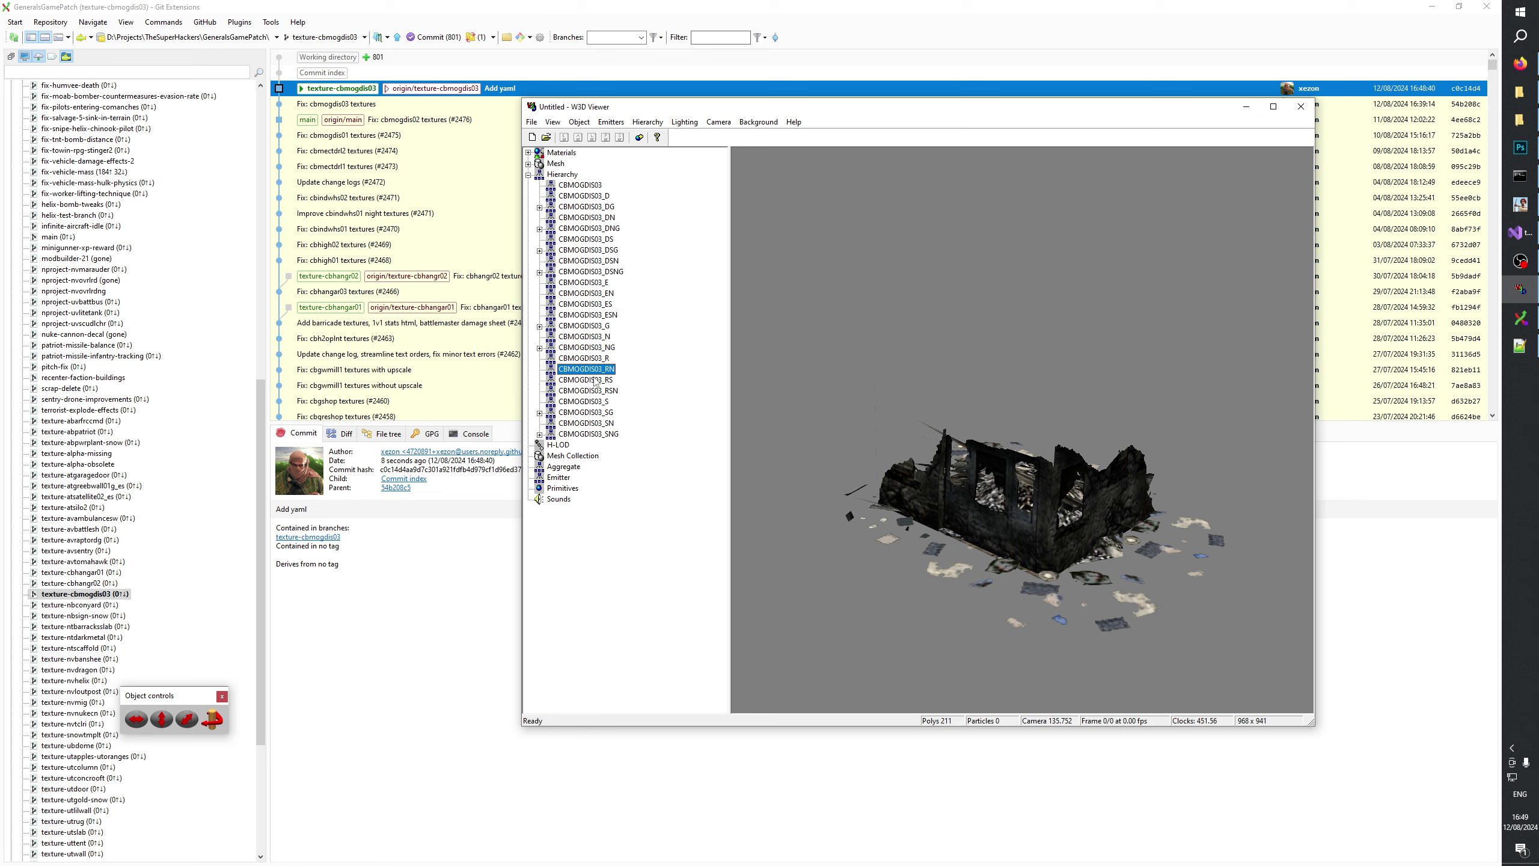
left_click(596, 380)
left_click(595, 391)
Compare the textures on the snow models CBMOGDIS03_S, CBMOGDIS03_SG, CBMOGDIS03_SN and CBMOGDIS03_SNG.
left_click(596, 402)
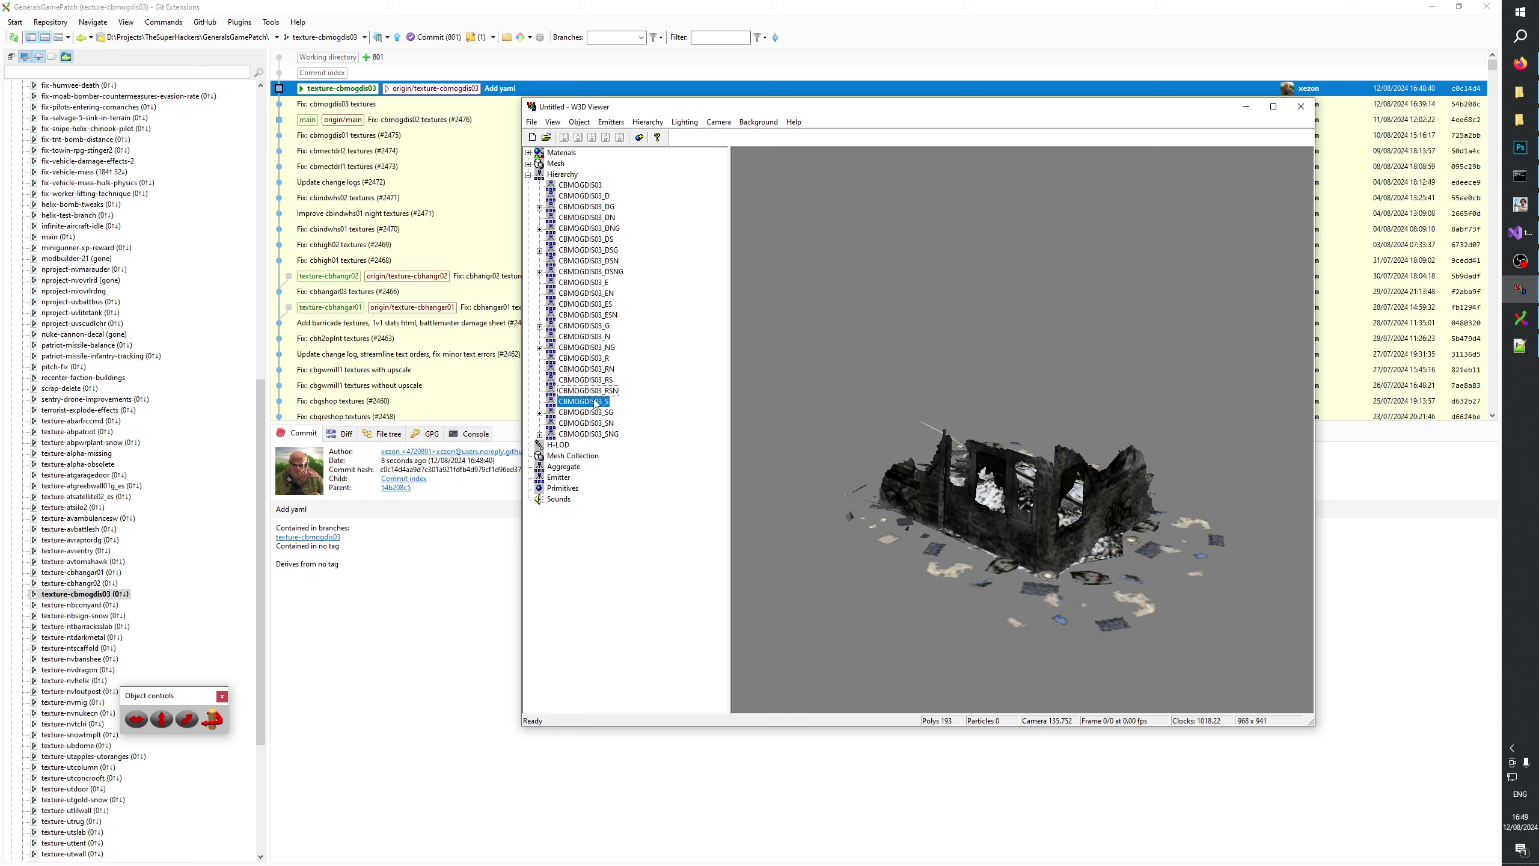
left_click(595, 412)
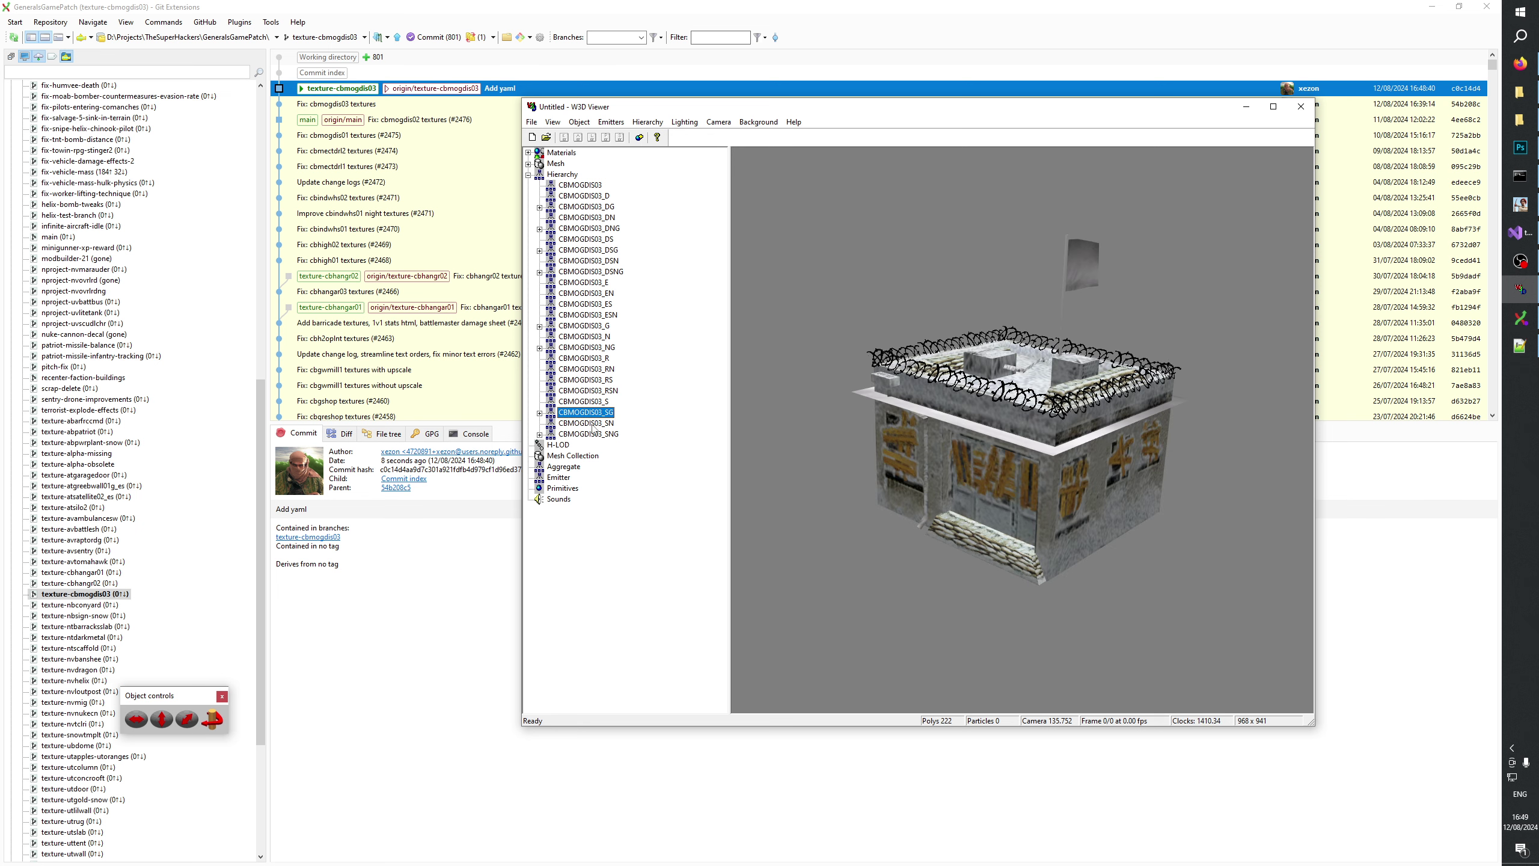
left_click(593, 424)
left_click(594, 434)
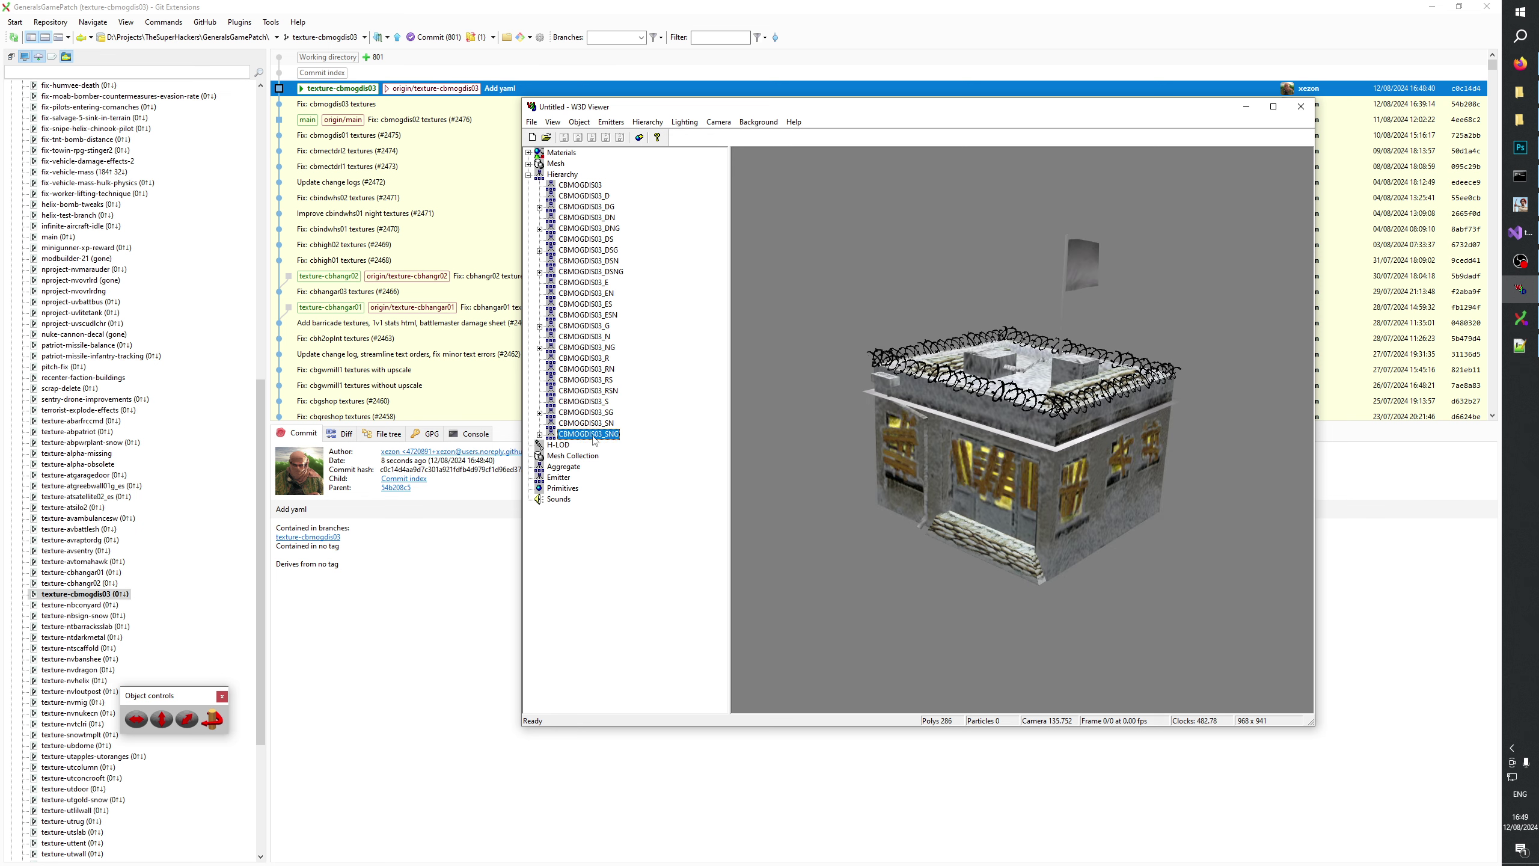
left_click(596, 412)
left_click(594, 423)
left_click(594, 434)
left_click(594, 423)
left_click(594, 434)
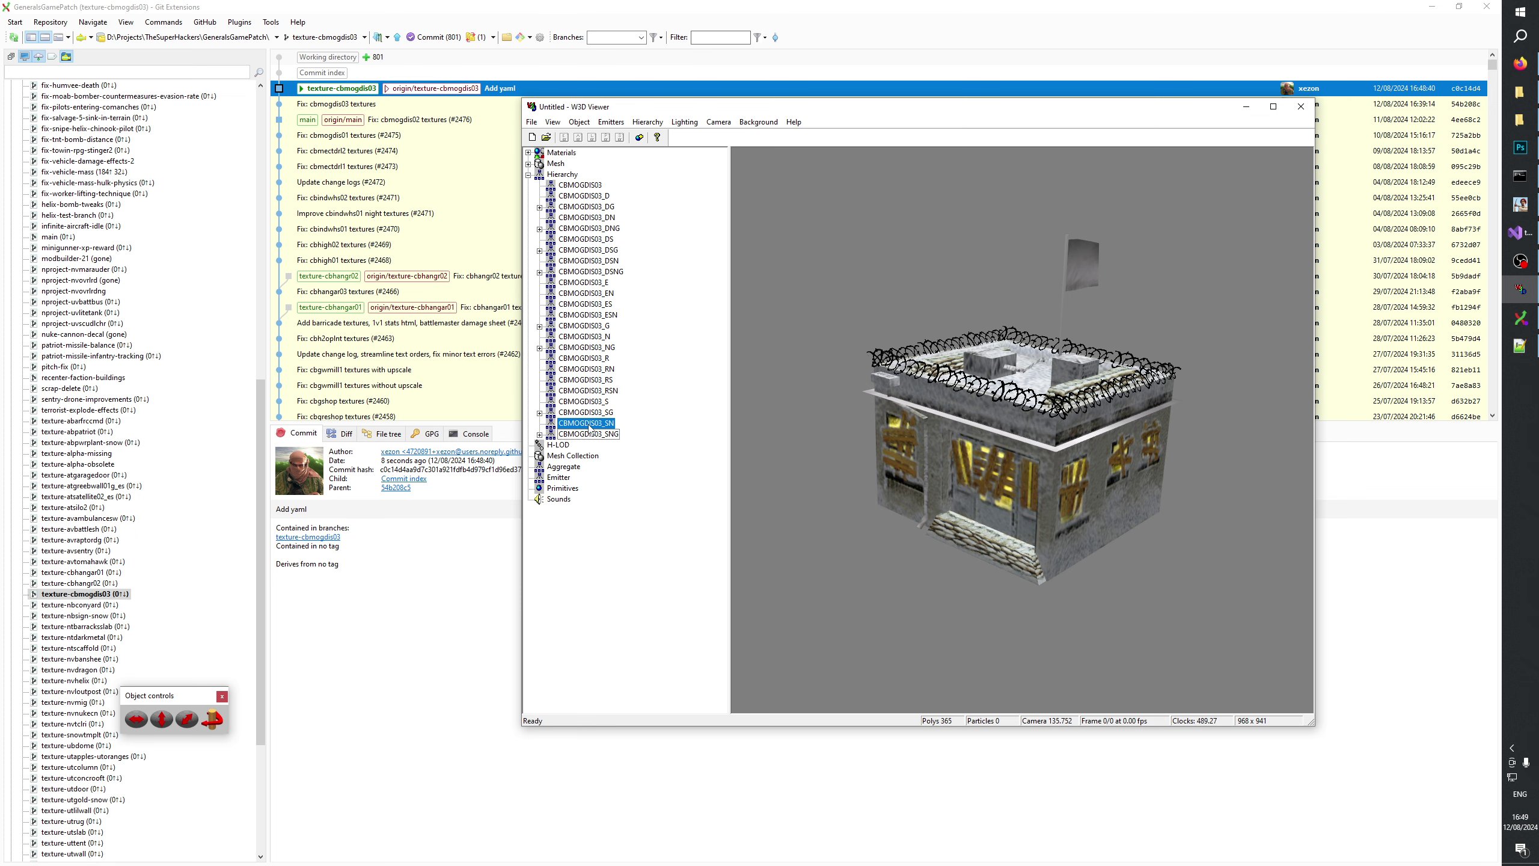
Examine the lit windows, door and roof of the CBMOGDIS03_SN model up close and from several angles.
left_click(594, 423)
left_click_drag(1036, 426, 1098, 426)
scroll(1098, 426, "up", 10)
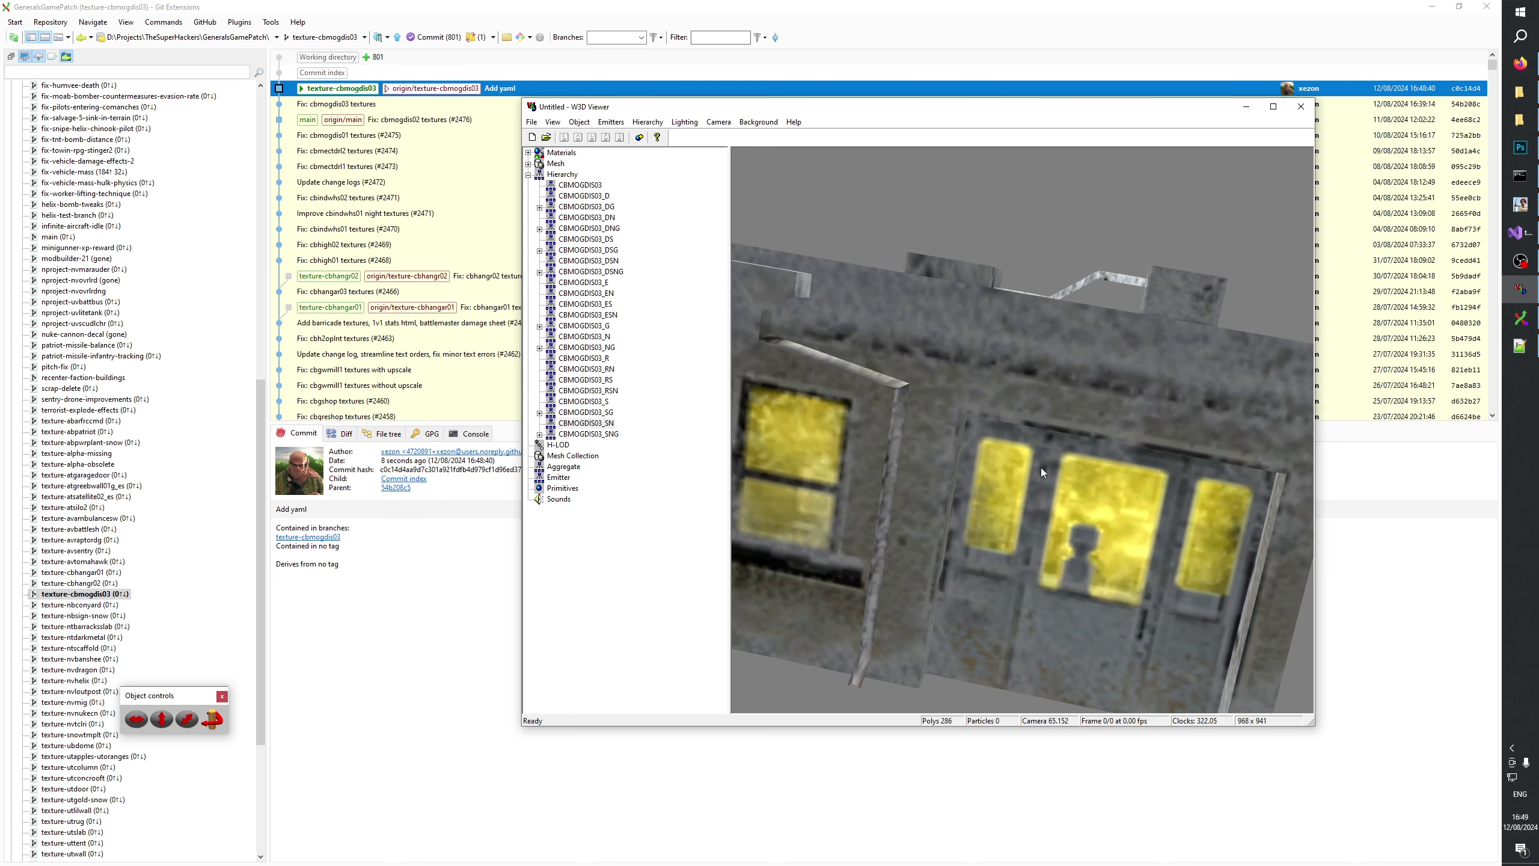
scroll(1073, 453, "down", 15)
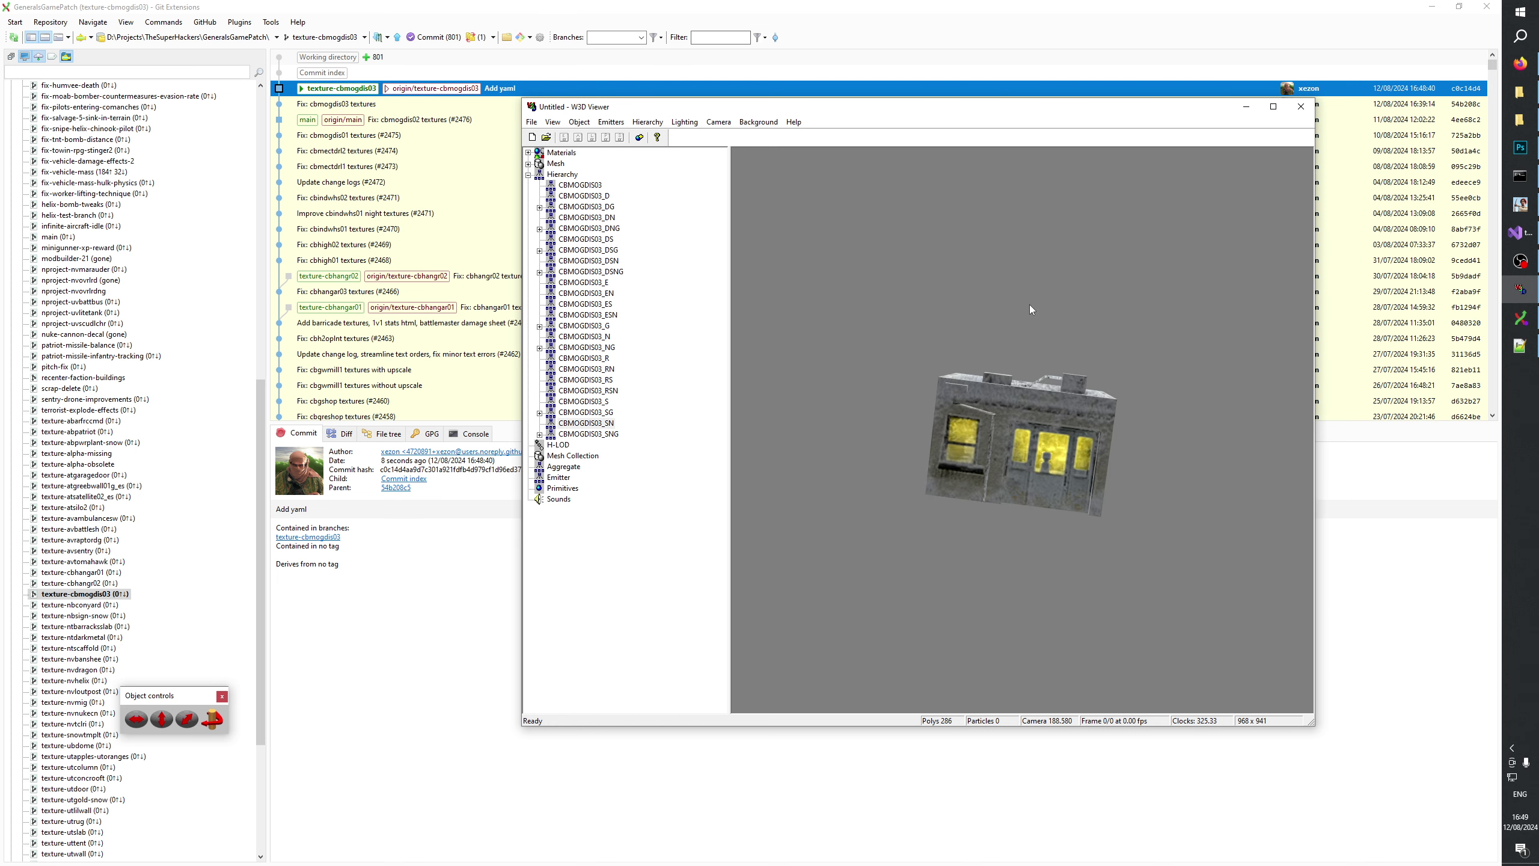
left_click_drag(1119, 464, 1018, 516)
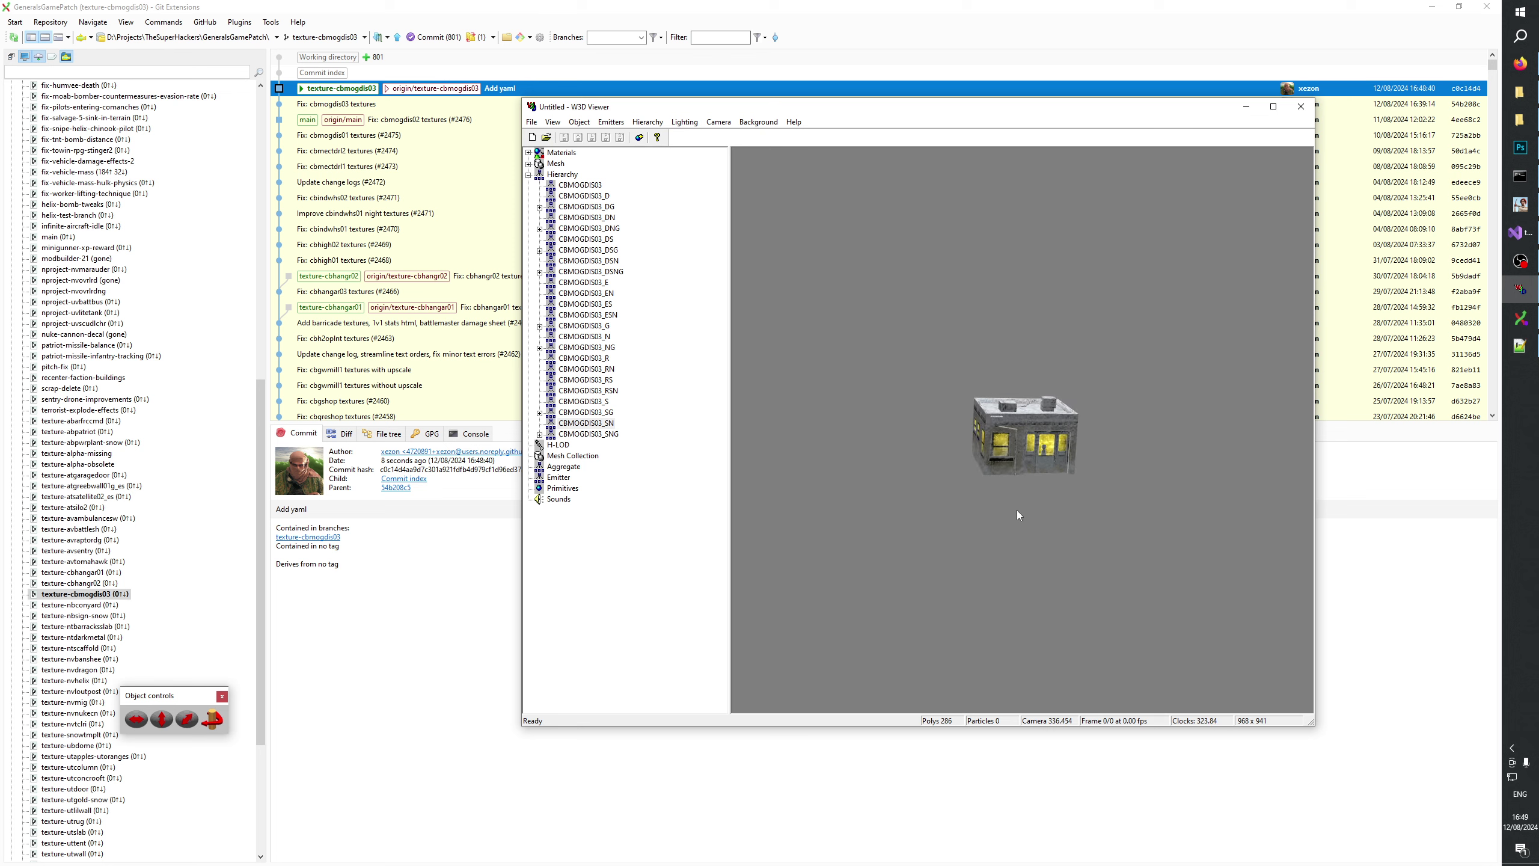
scroll(1017, 510, "up", 5)
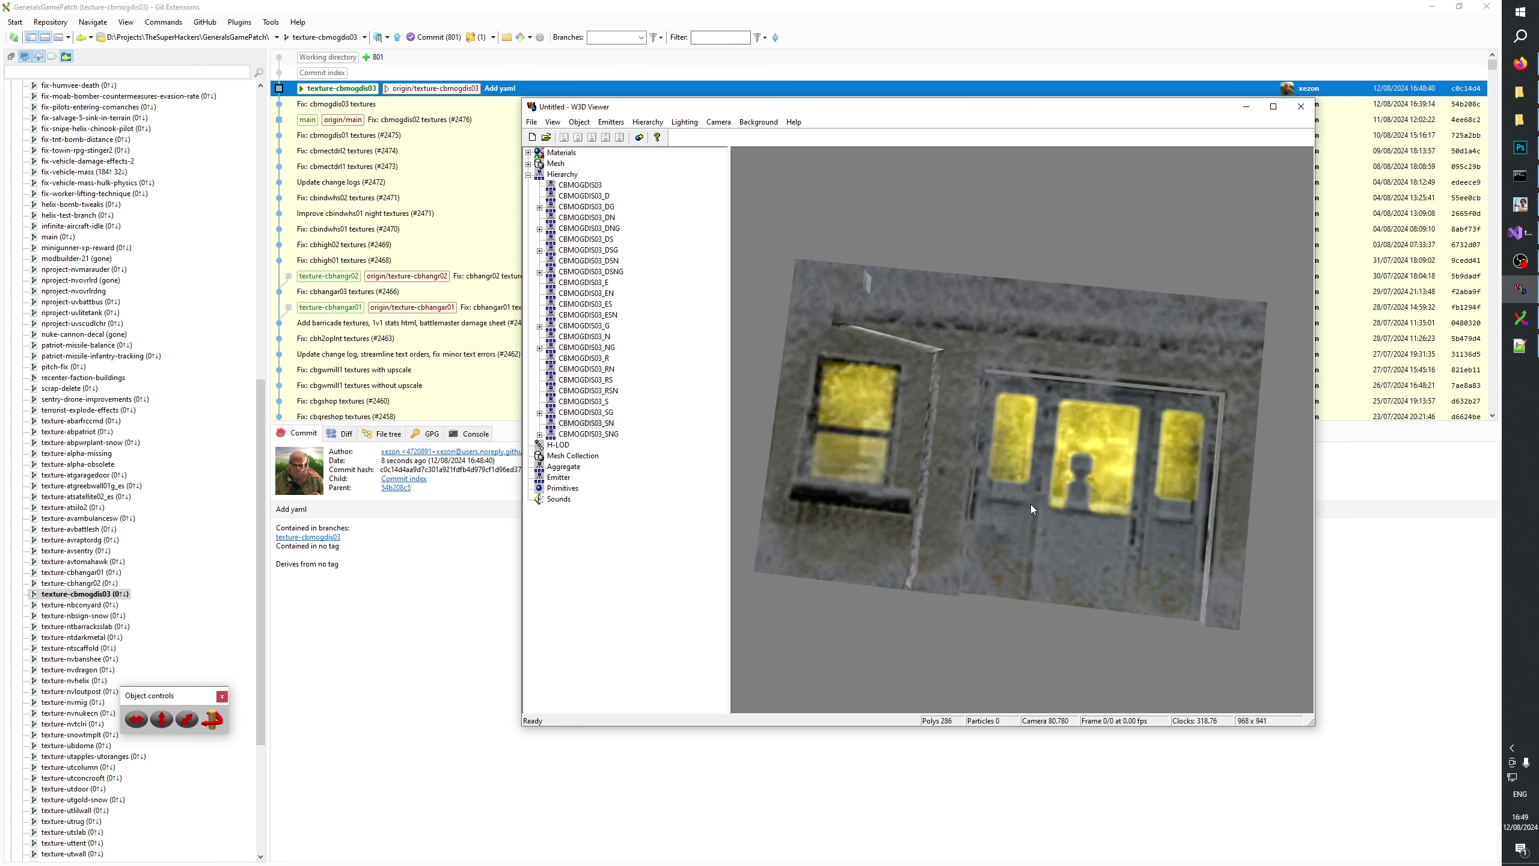
mouse_move(1030, 504)
left_mouse_down()
mouse_move(1088, 435)
mouse_move(1094, 539)
mouse_move(1072, 496)
mouse_move(1038, 505)
mouse_move(1137, 495)
mouse_move(1039, 489)
mouse_move(1038, 521)
mouse_move(1047, 376)
mouse_move(1086, 591)
mouse_move(1099, 384)
mouse_move(1055, 539)
mouse_move(1046, 489)
mouse_move(1011, 532)
mouse_move(1000, 517)
mouse_move(1058, 483)
mouse_move(1046, 521)
left_mouse_up()
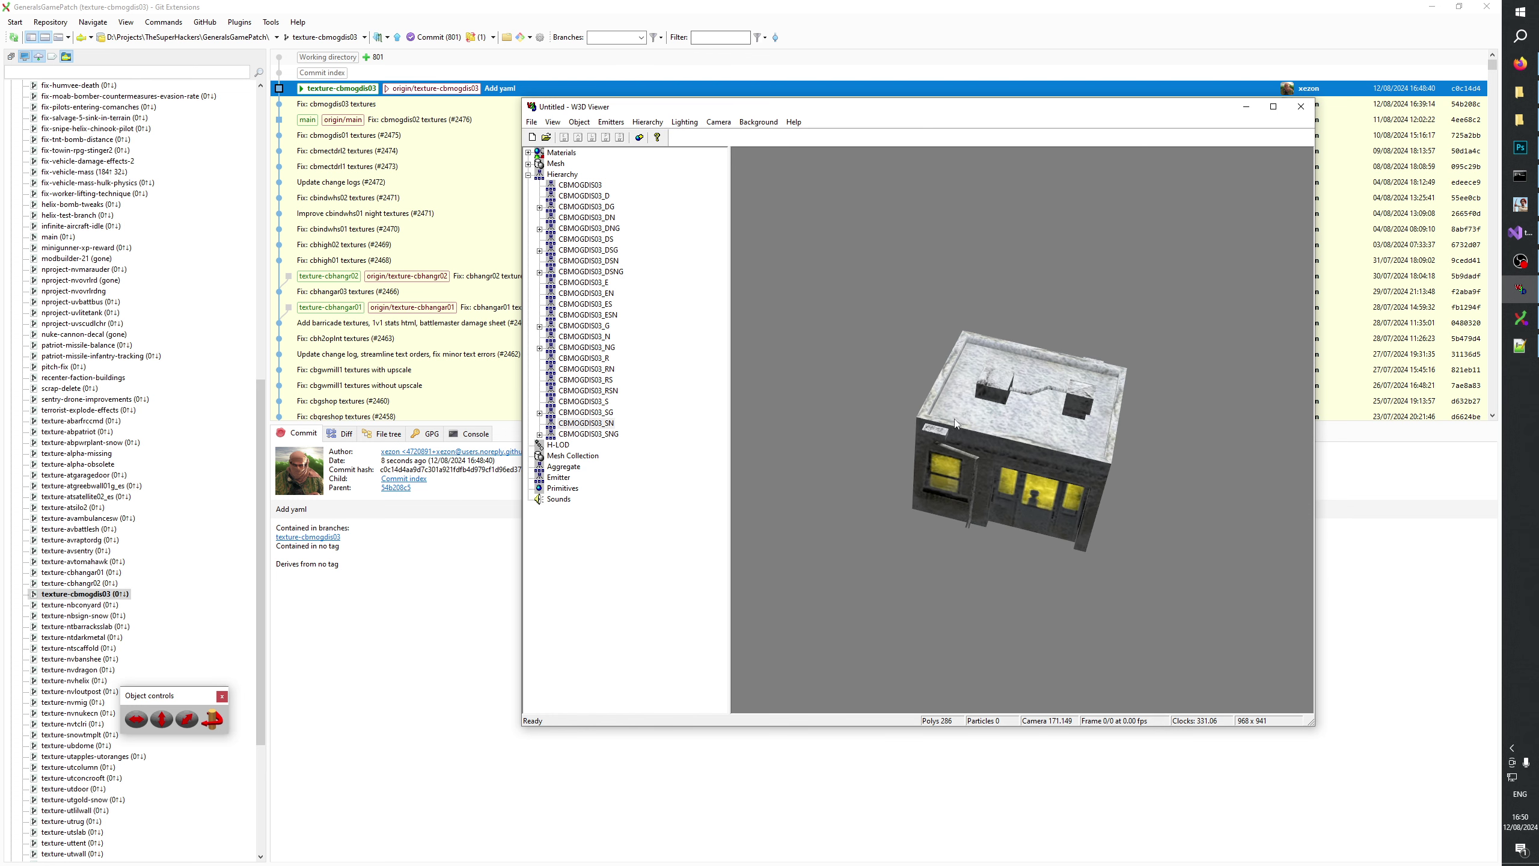
In Firefox, refresh the changed files of pull request 2477 and go to the end of its conversation.
left_click(746, 6)
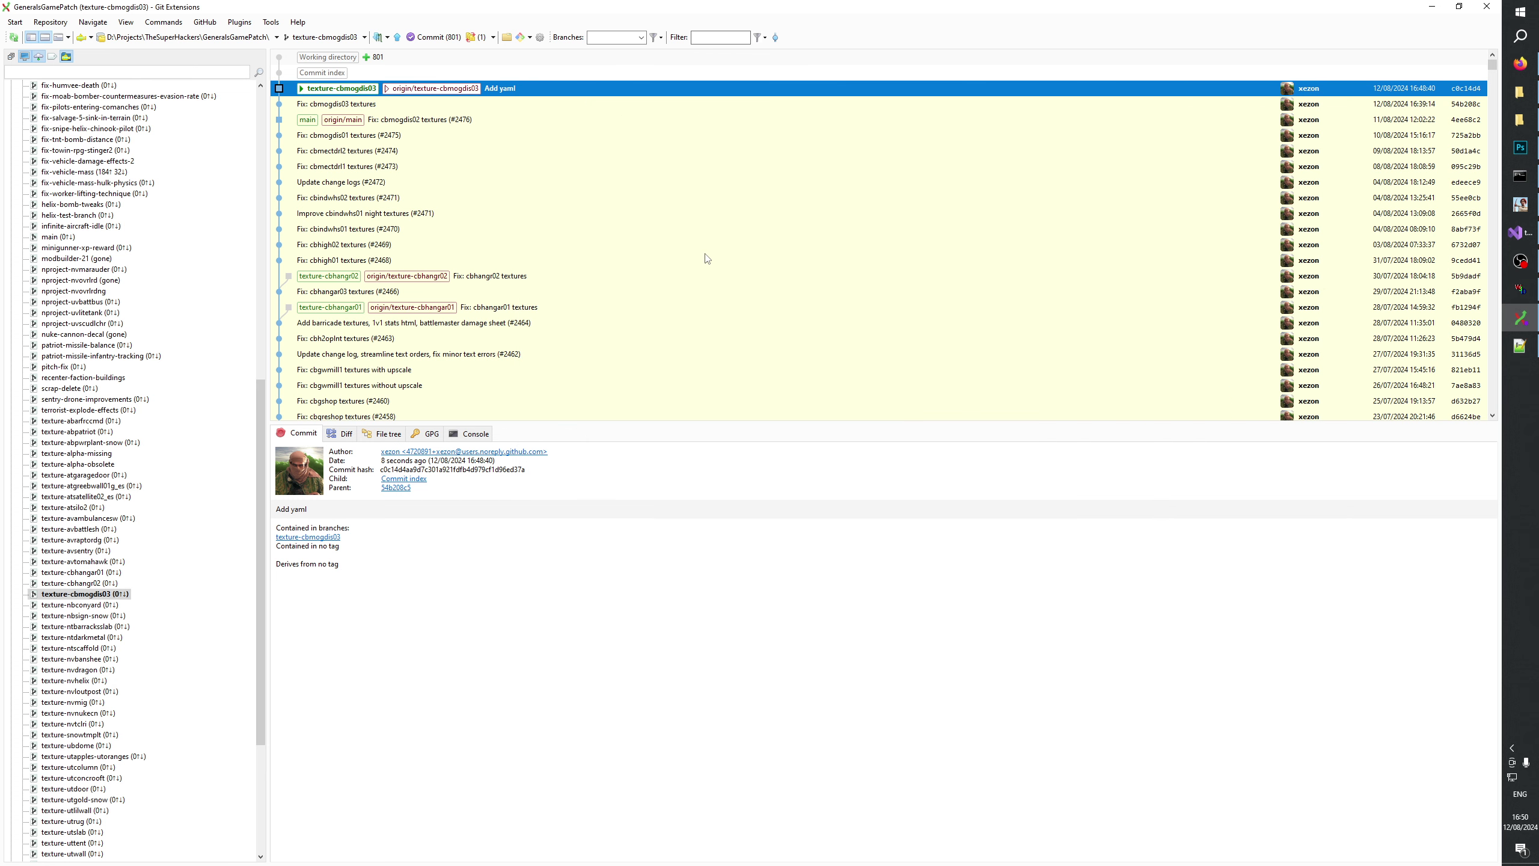
left_click(1520, 63)
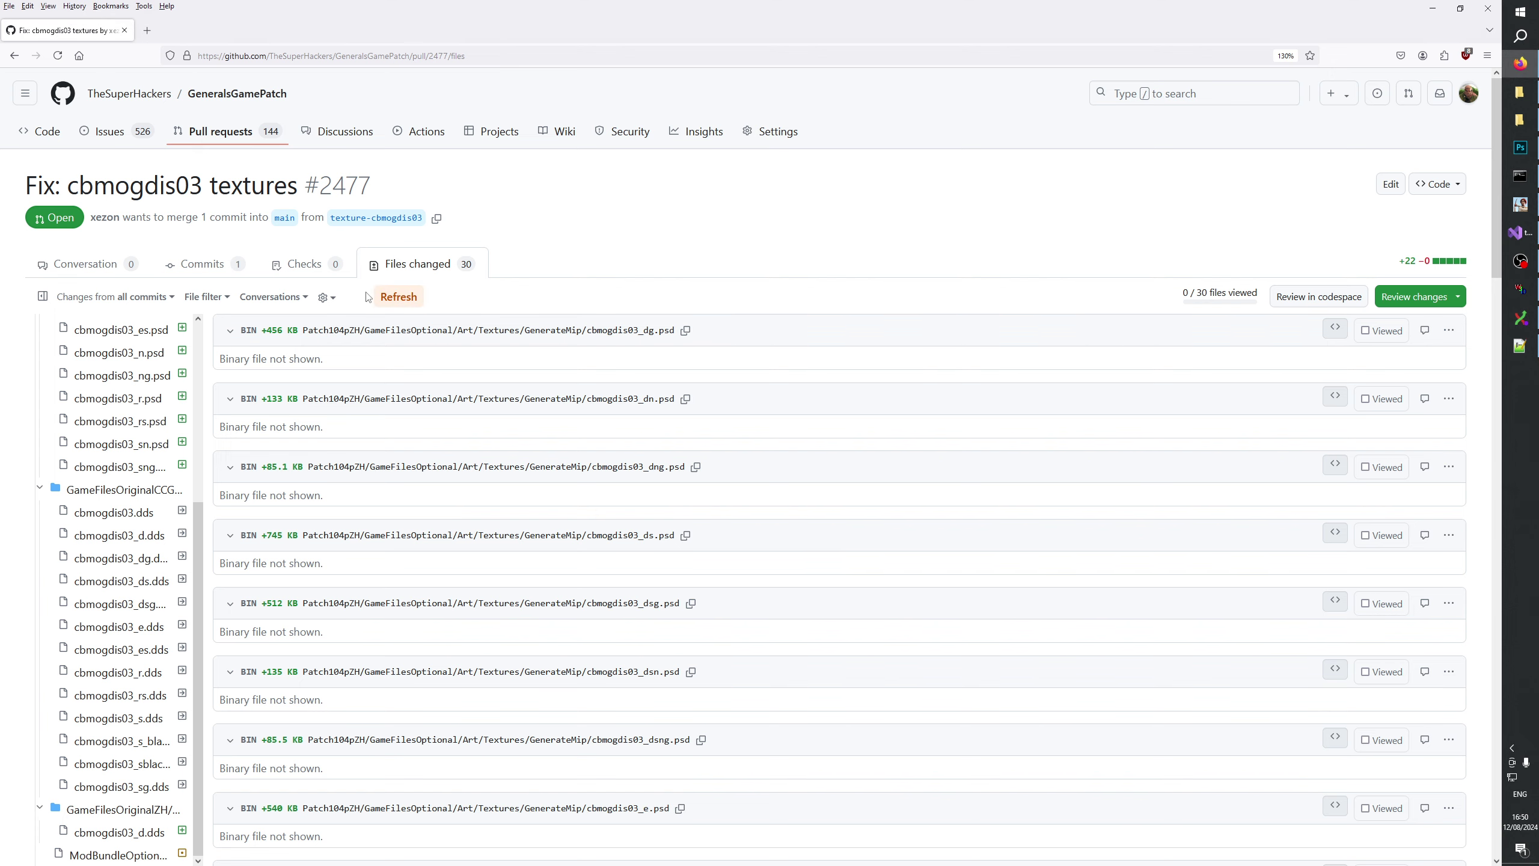
left_click(388, 297)
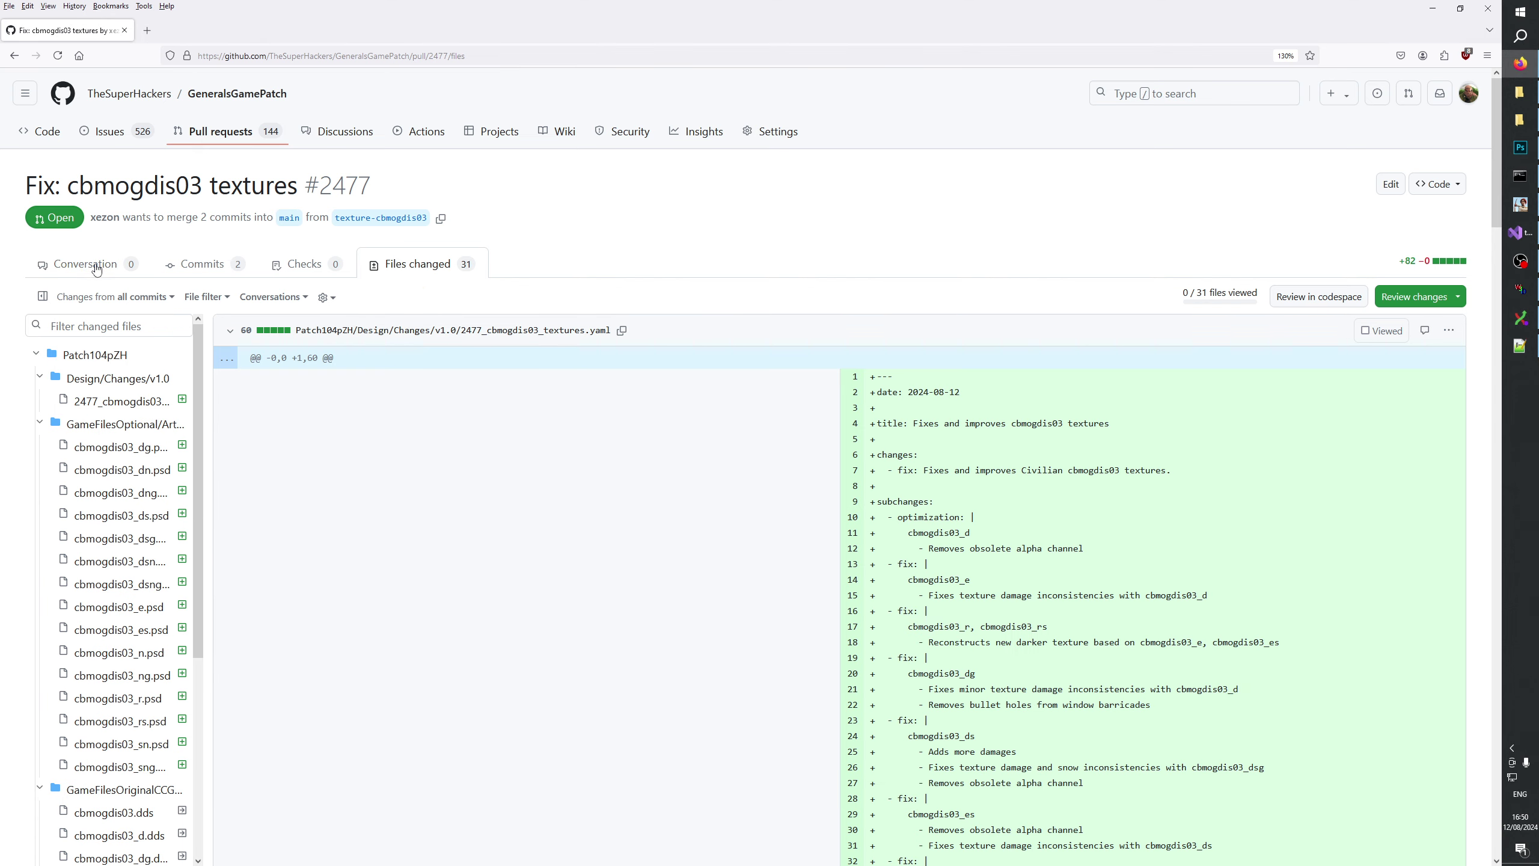
left_click(96, 266)
scroll(606, 485, "down", 20)
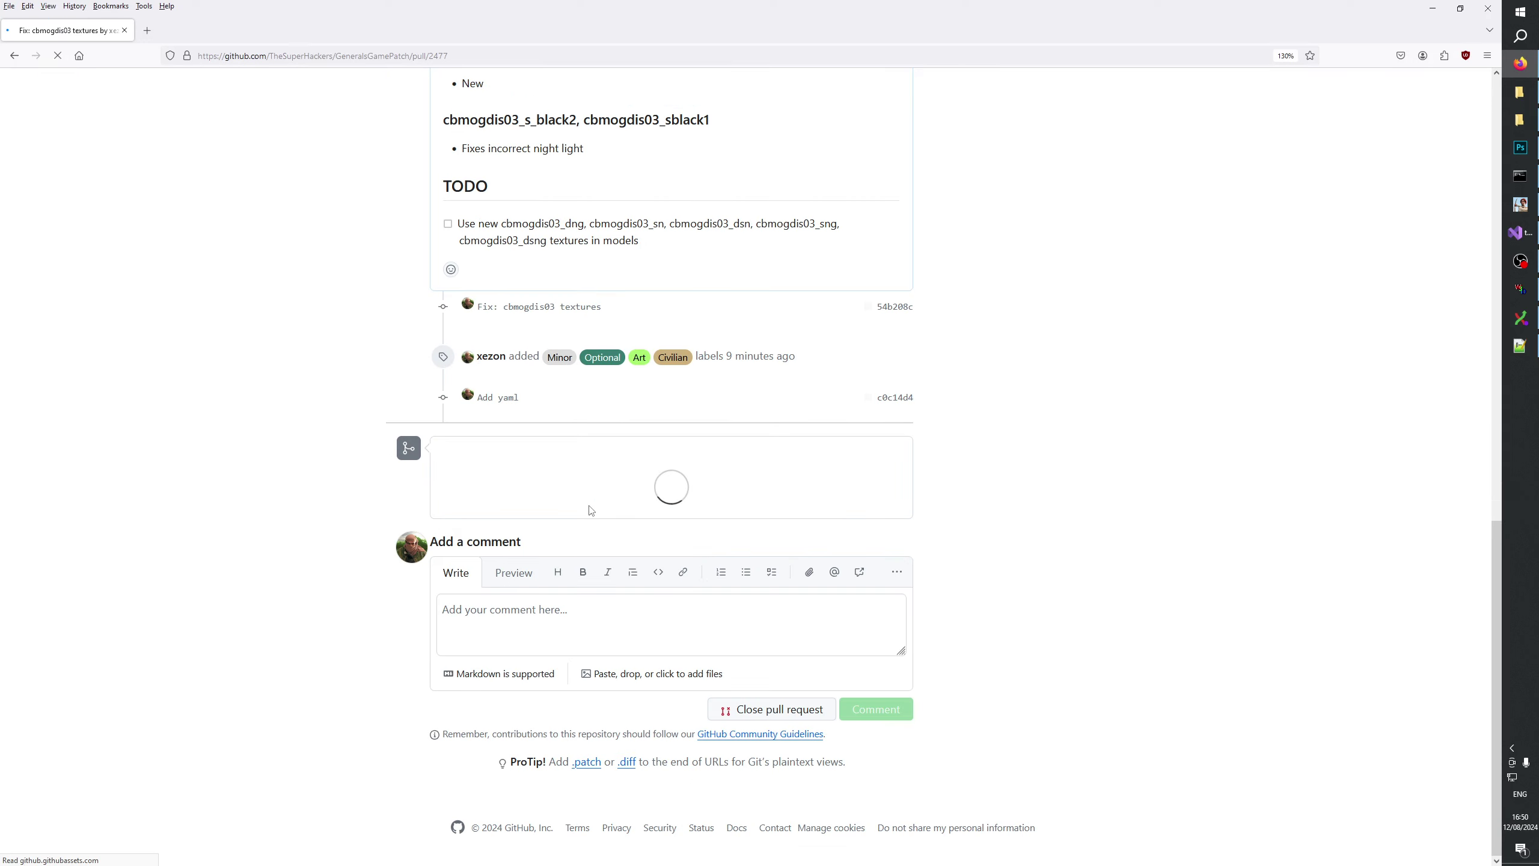
Reread the description of pull request 2477 and post the comment "Looks good." in its conversation.
left_click(513, 740)
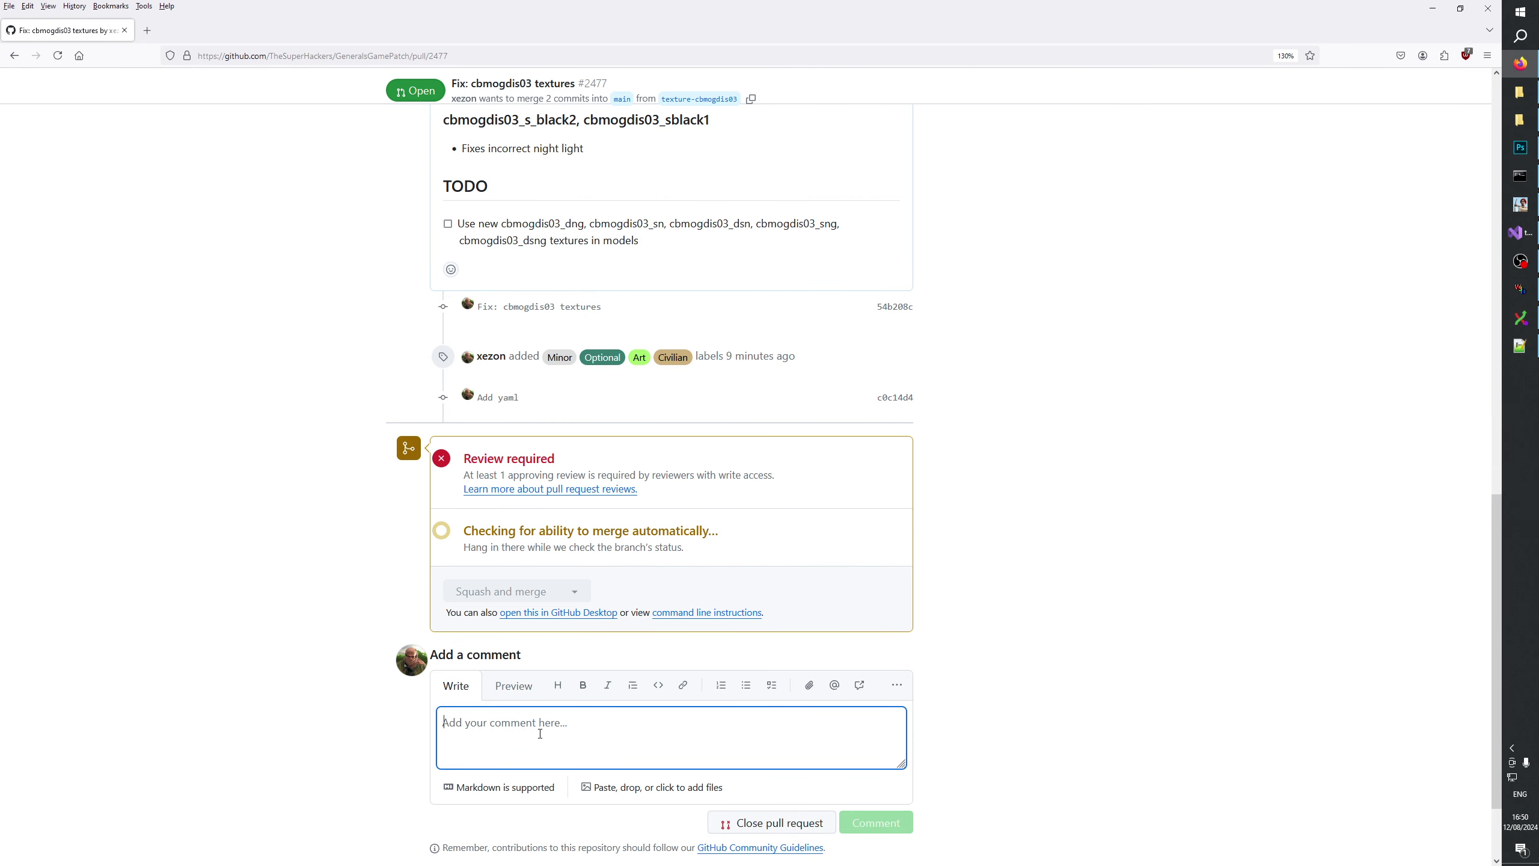
type("Looks good.")
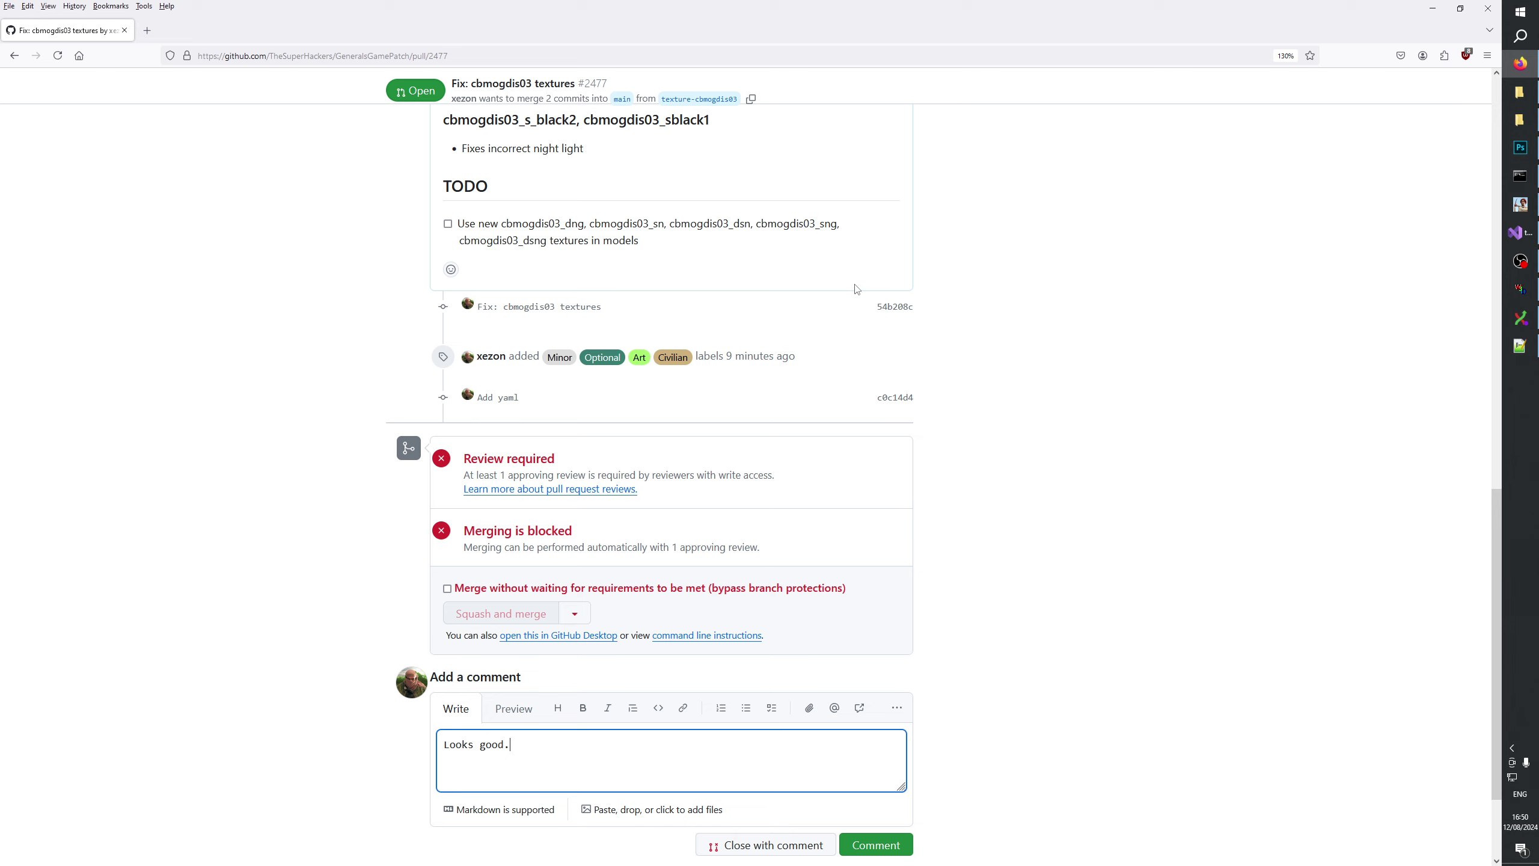
scroll(866, 294, "down", 2)
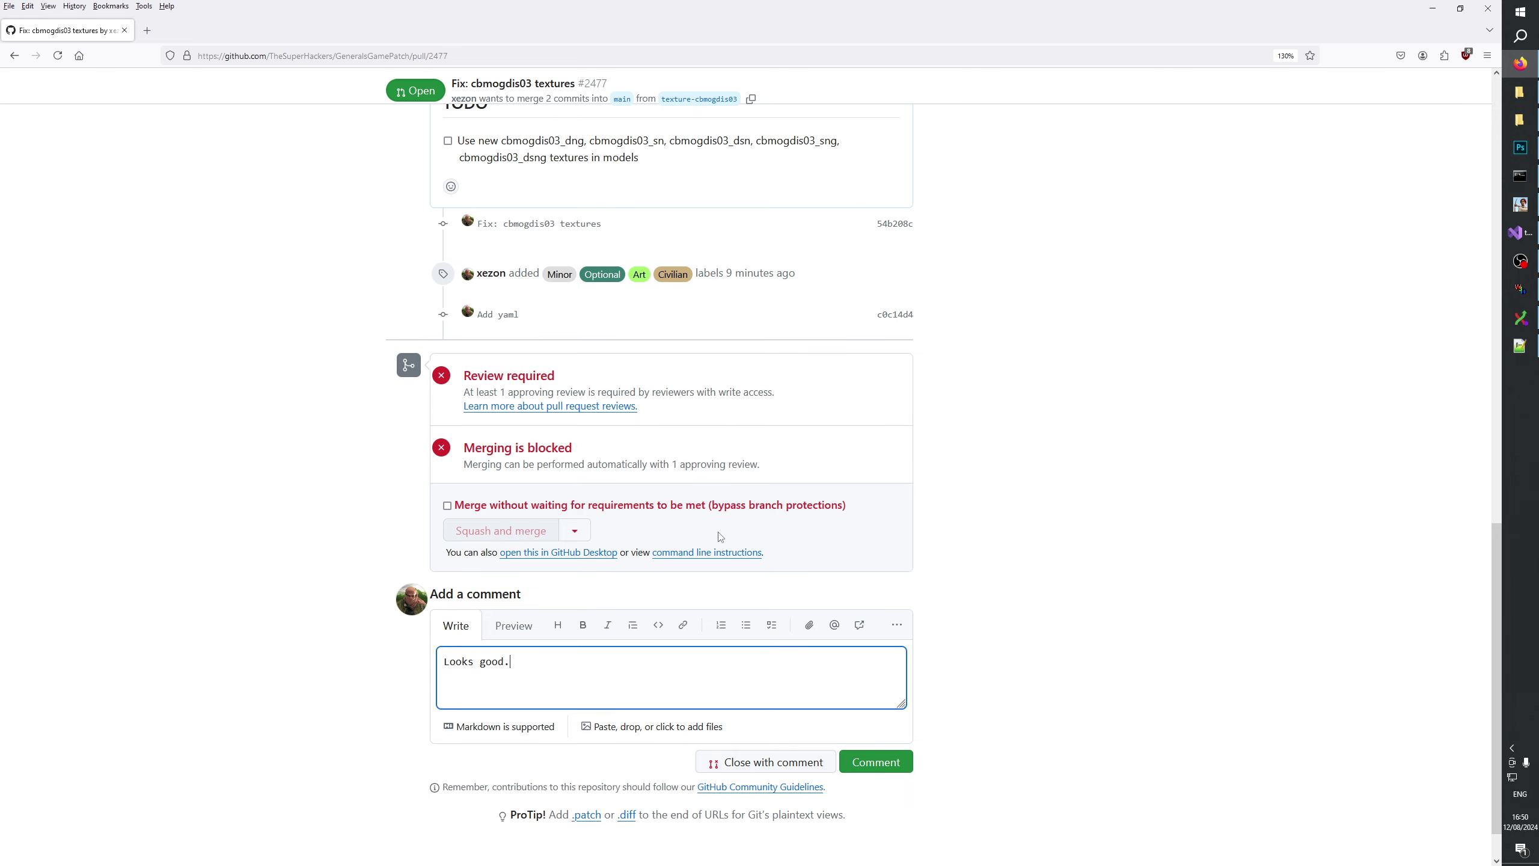
scroll(502, 585, "up", 10)
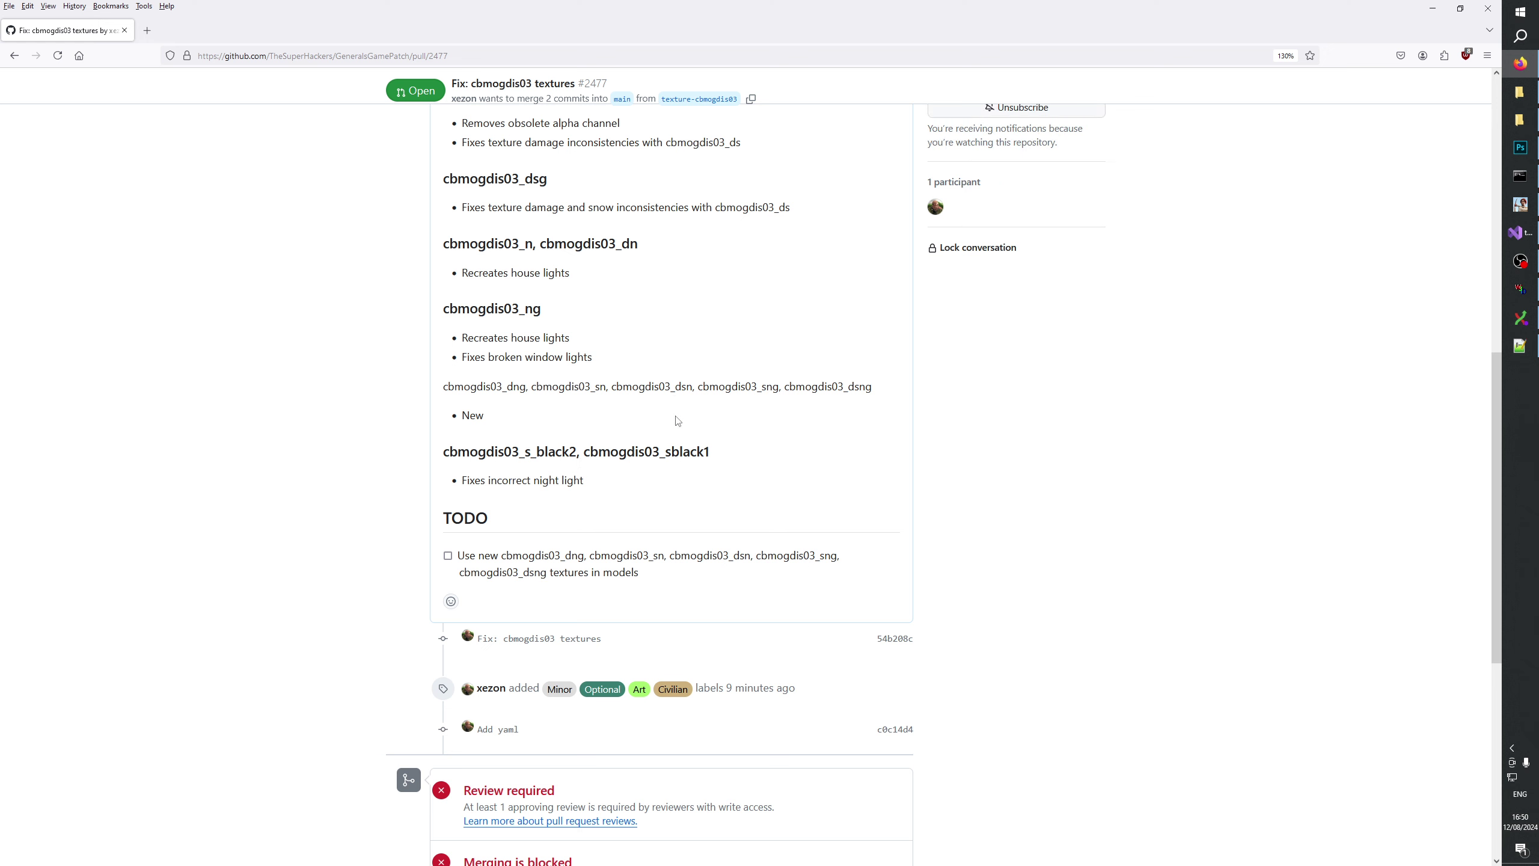
scroll(718, 464, "up", 16)
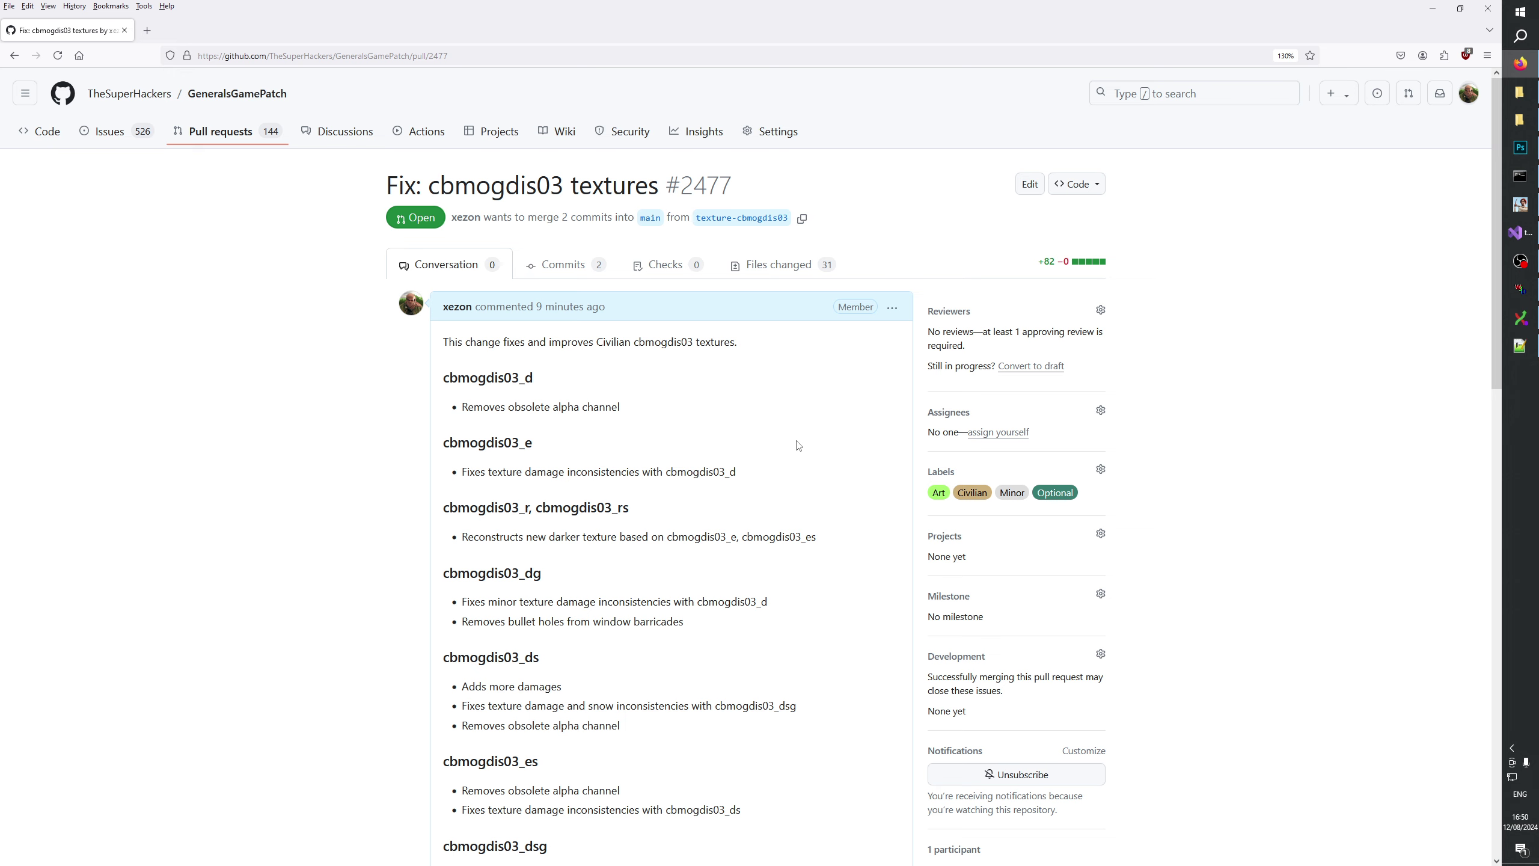
scroll(799, 445, "down", 20)
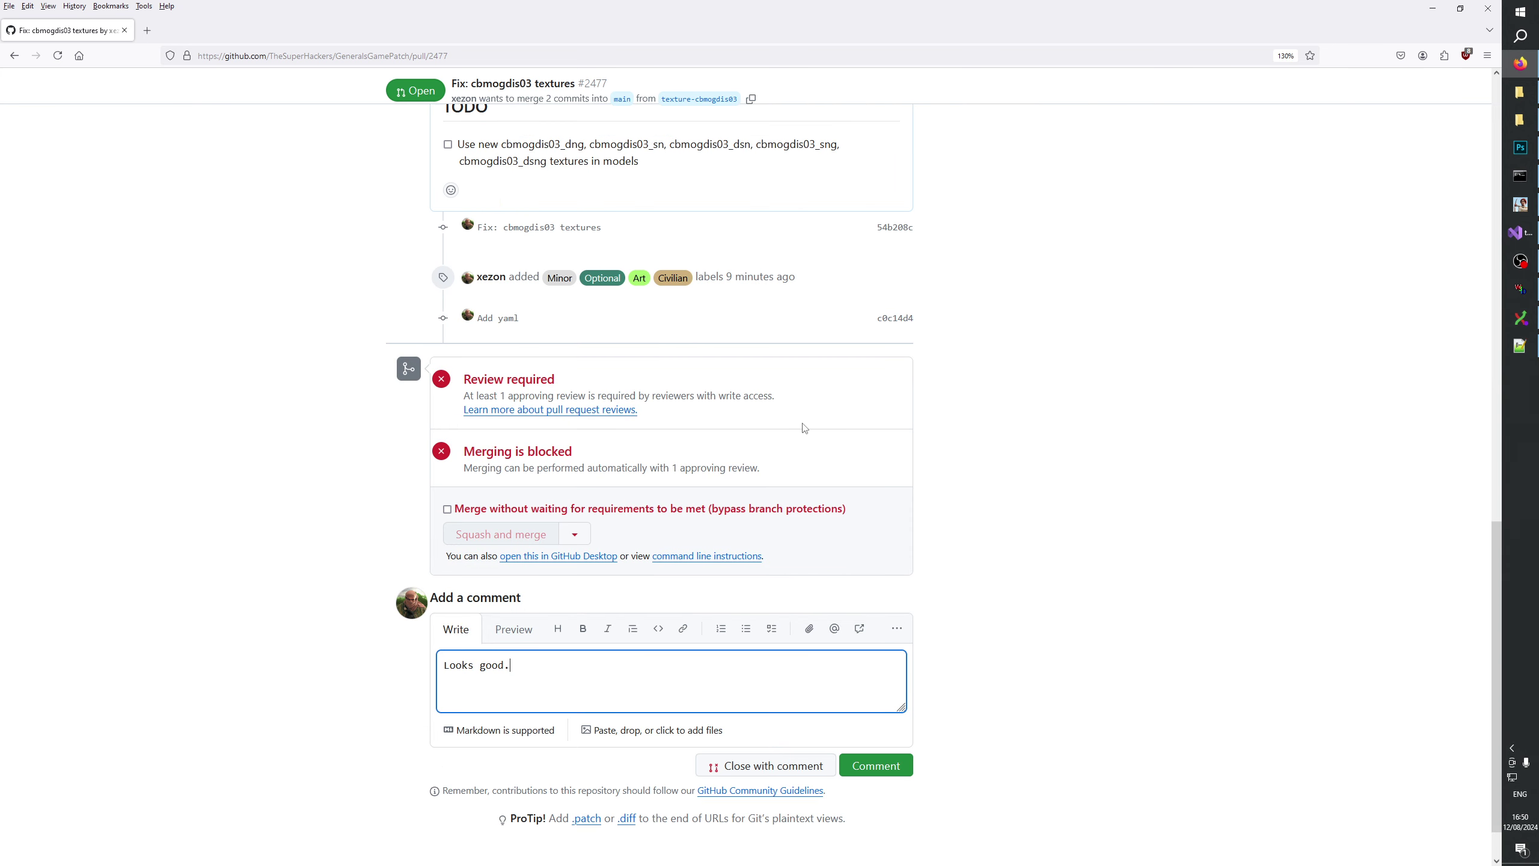
left_click(1000, 475)
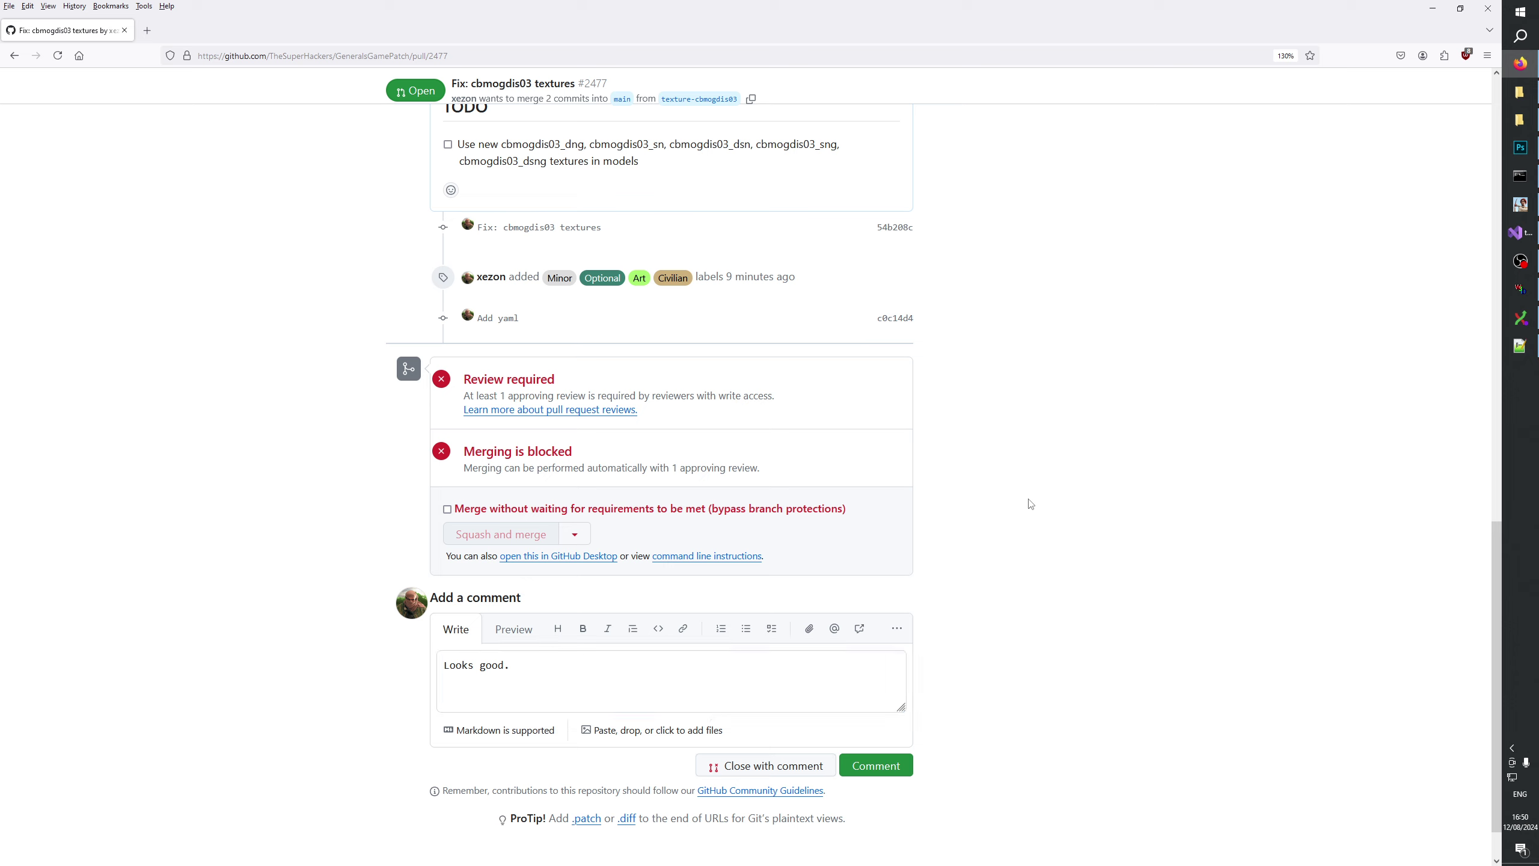
left_click(791, 675)
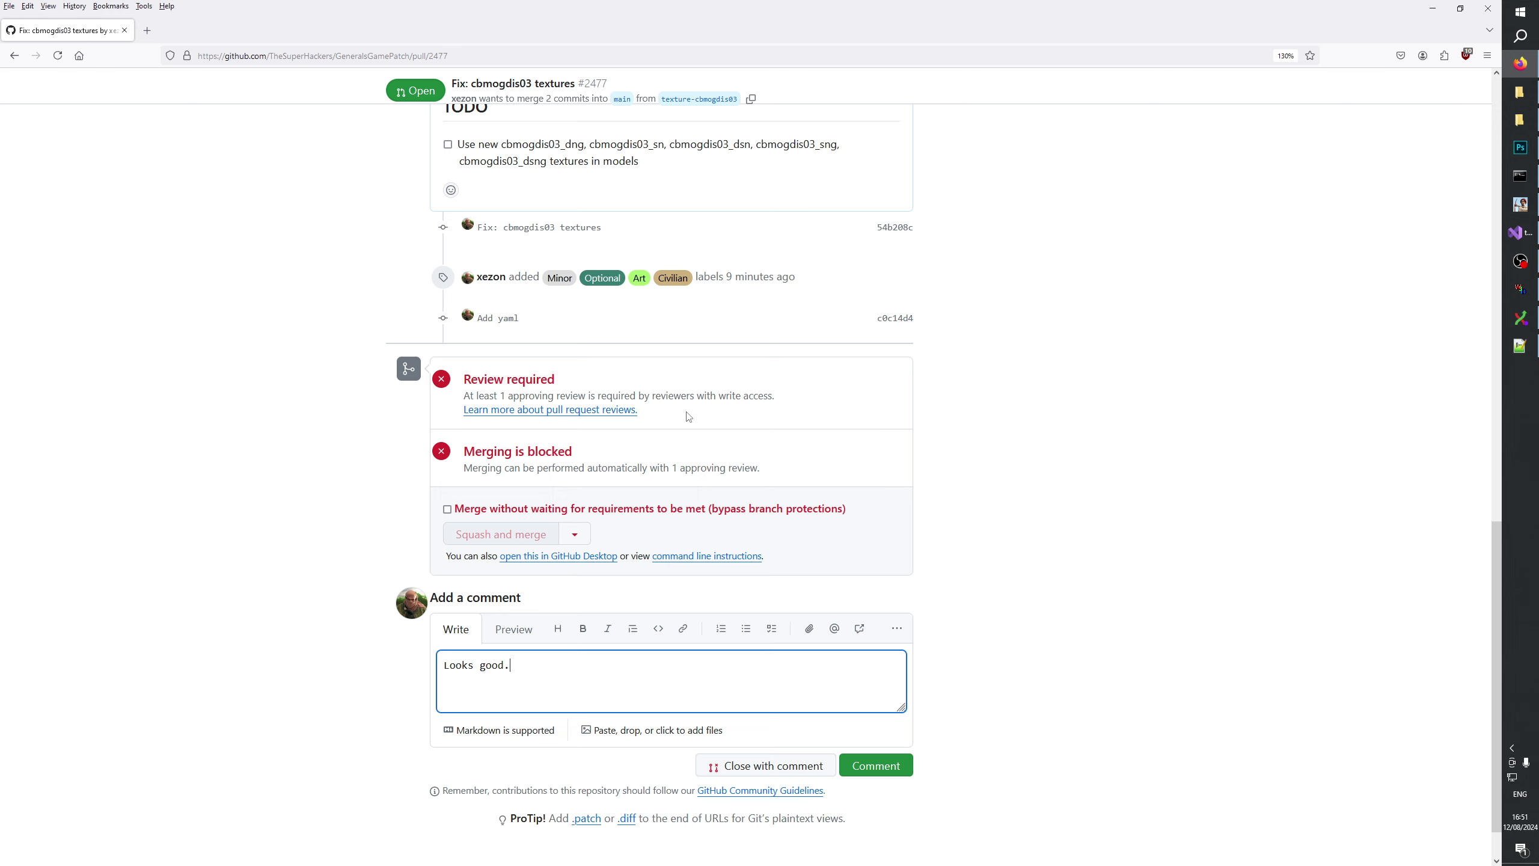
scroll(865, 379, "up", 15)
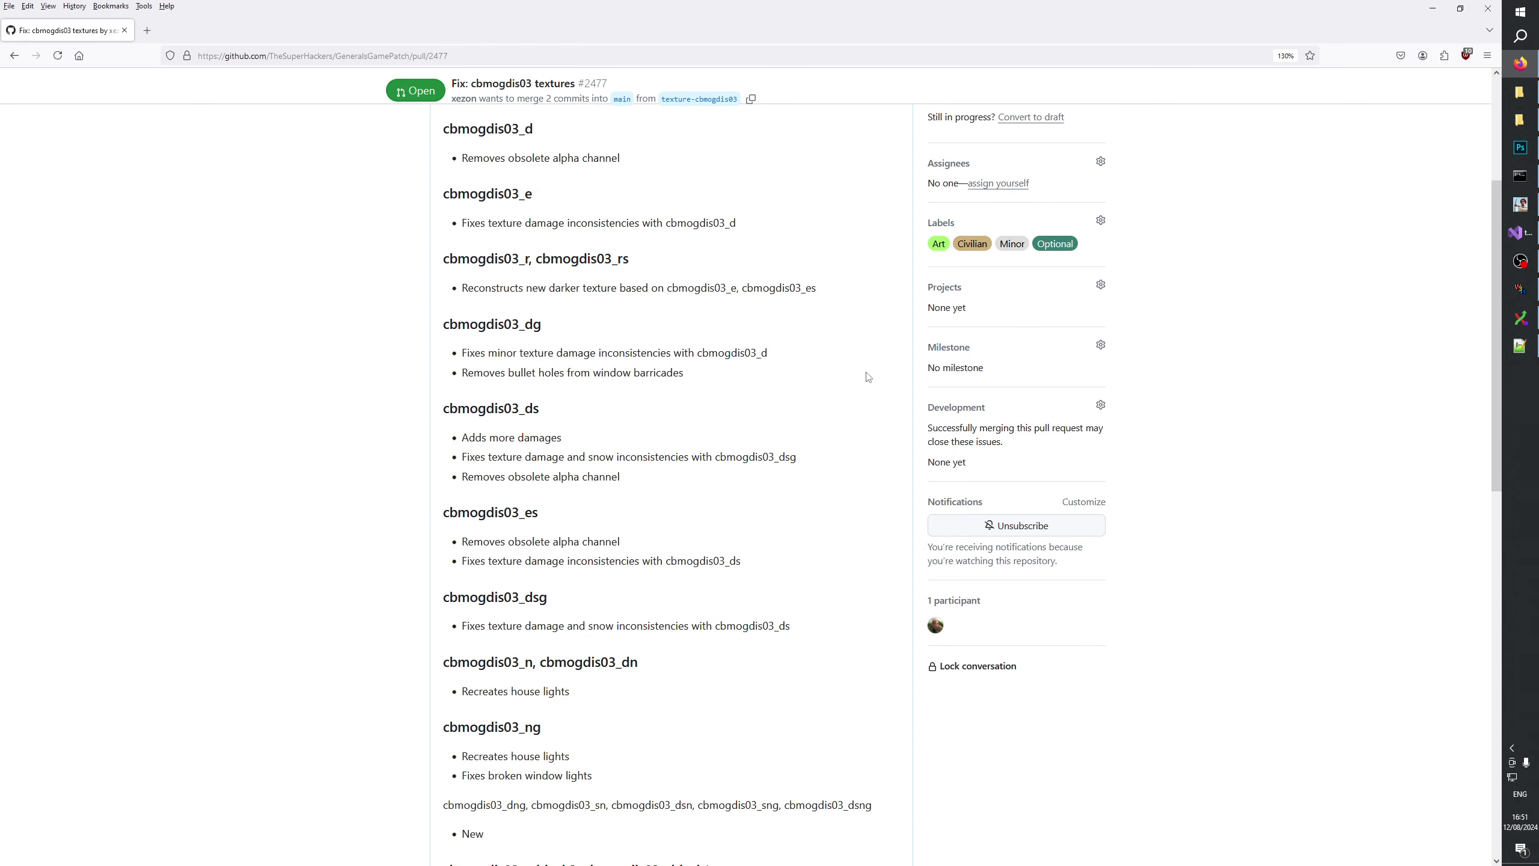
scroll(867, 377, "up", 4)
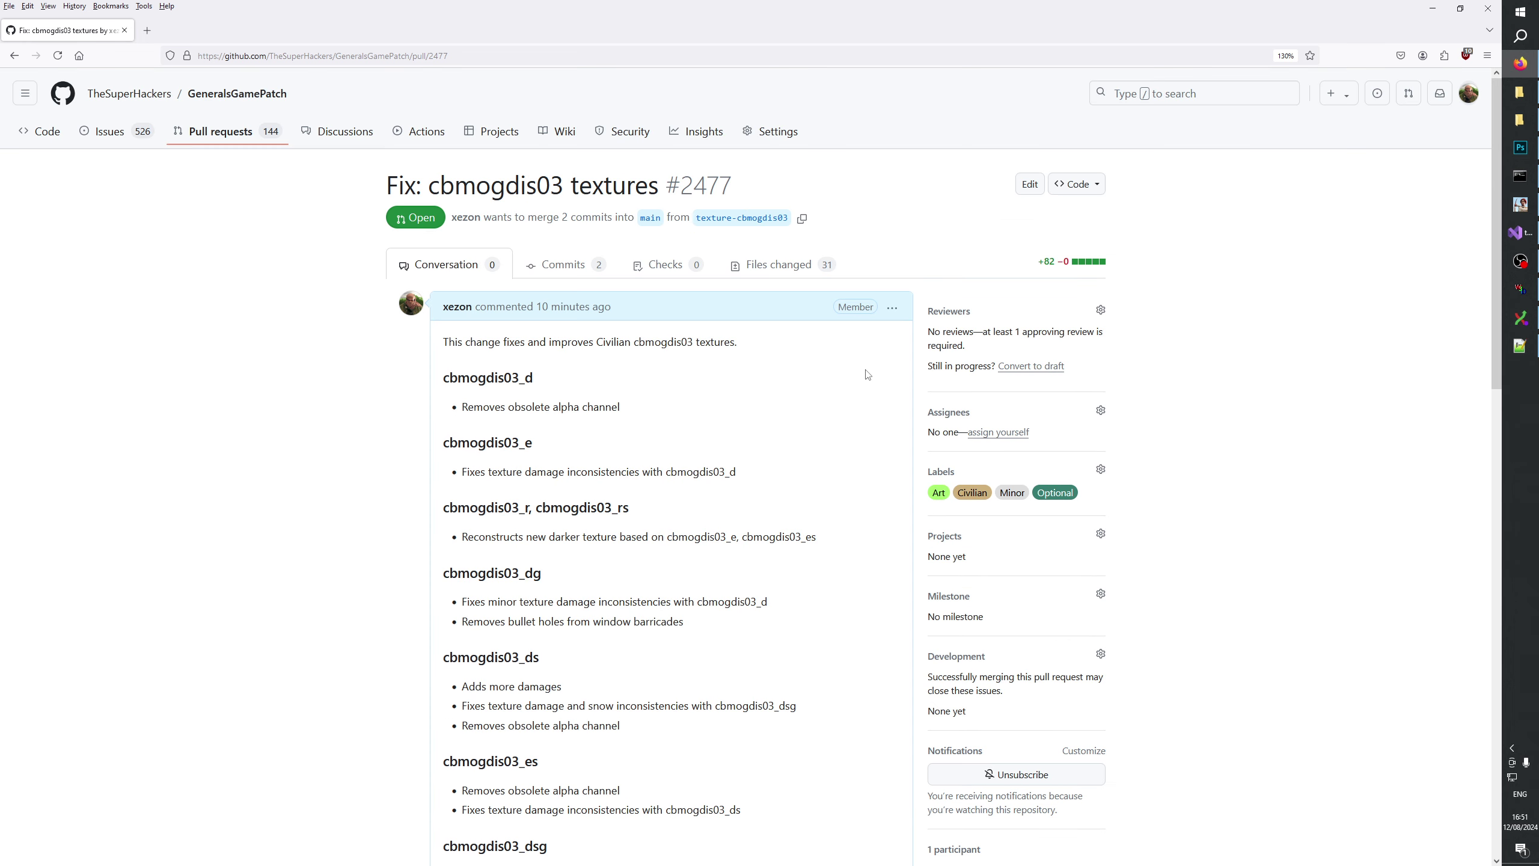
scroll(868, 376, "down", 15)
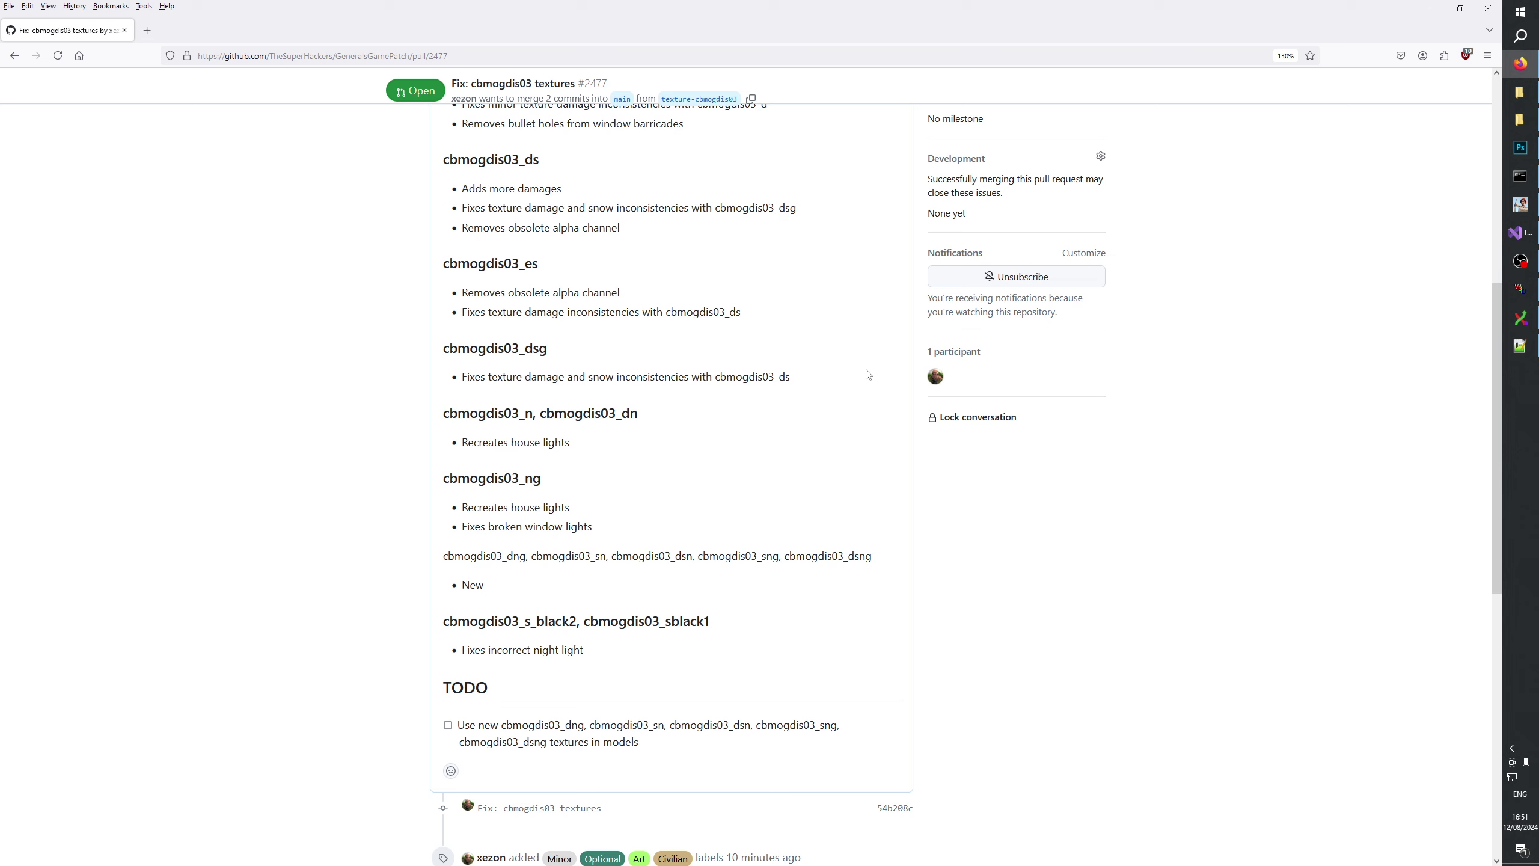
scroll(867, 374, "down", 4)
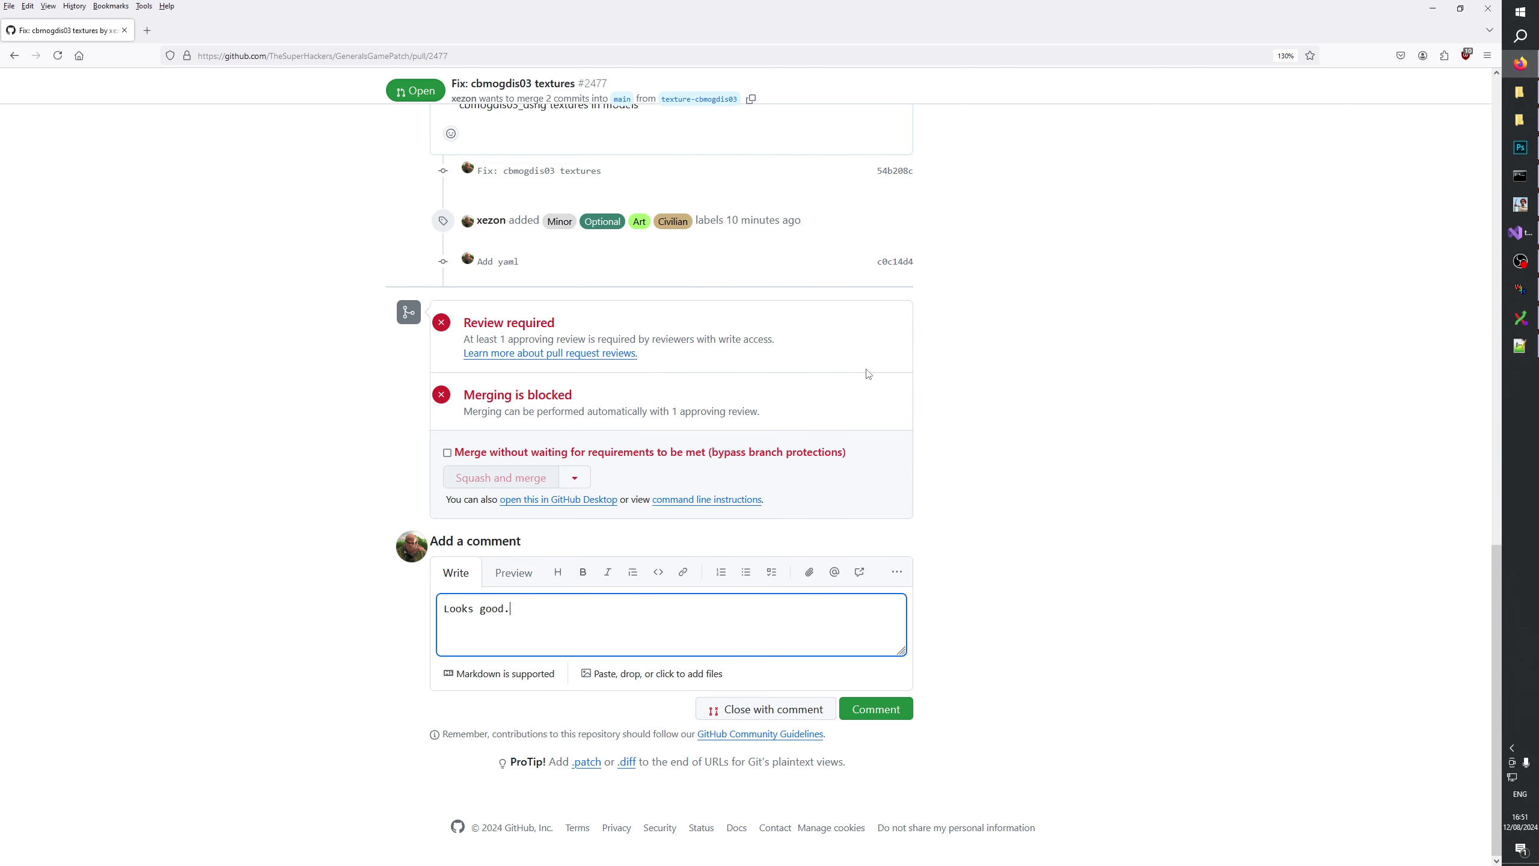
scroll(868, 374, "up", 12)
scroll(829, 546, "down", 12)
left_click(892, 711)
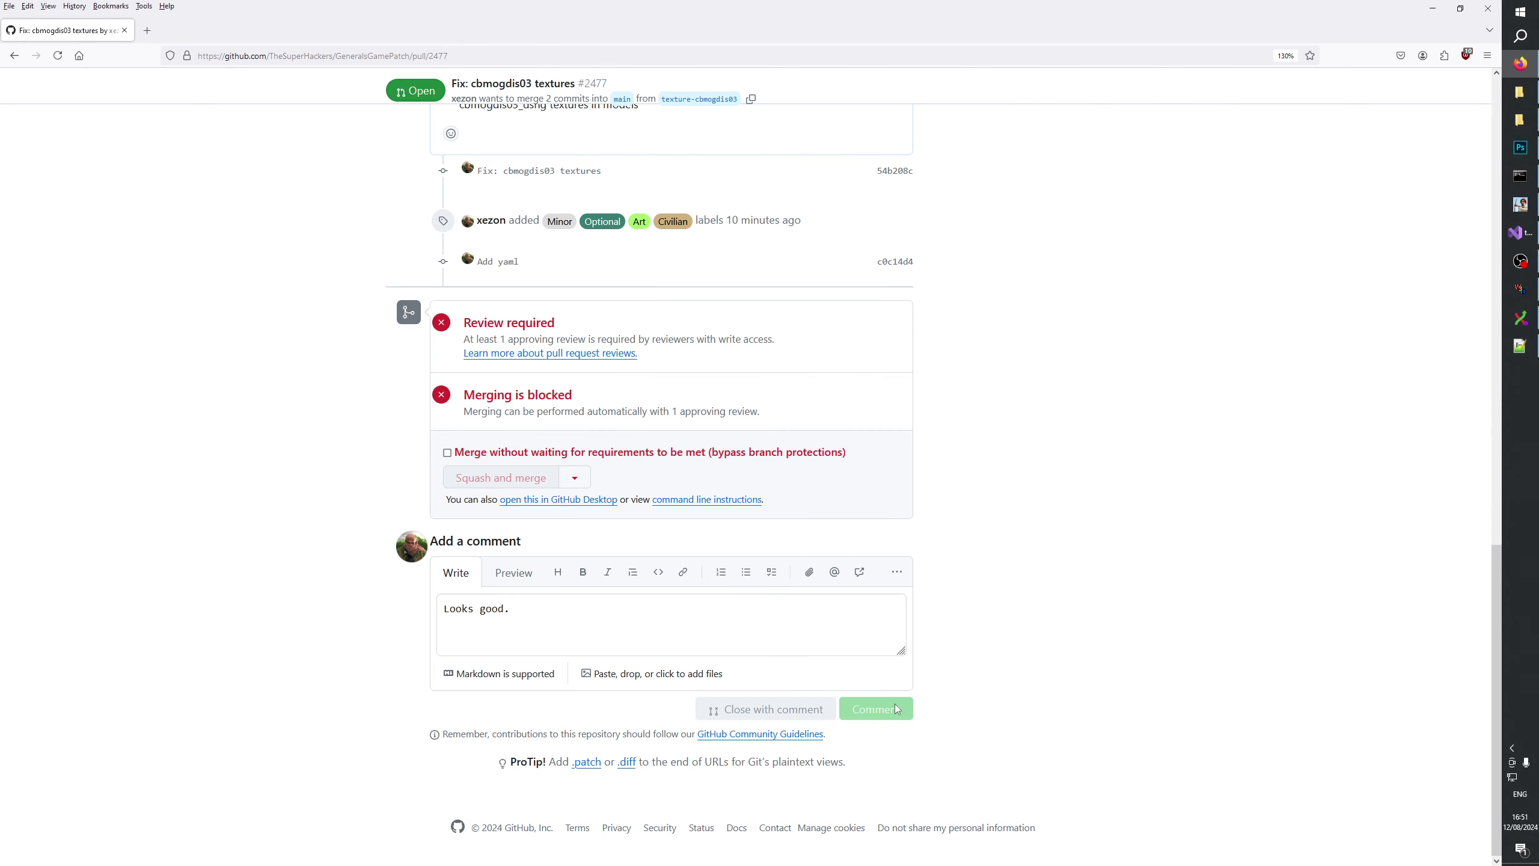
Squash and merge pull request 2477 into main, bypassing the branch protections and leaving the extended commit description empty.
left_click(447, 556)
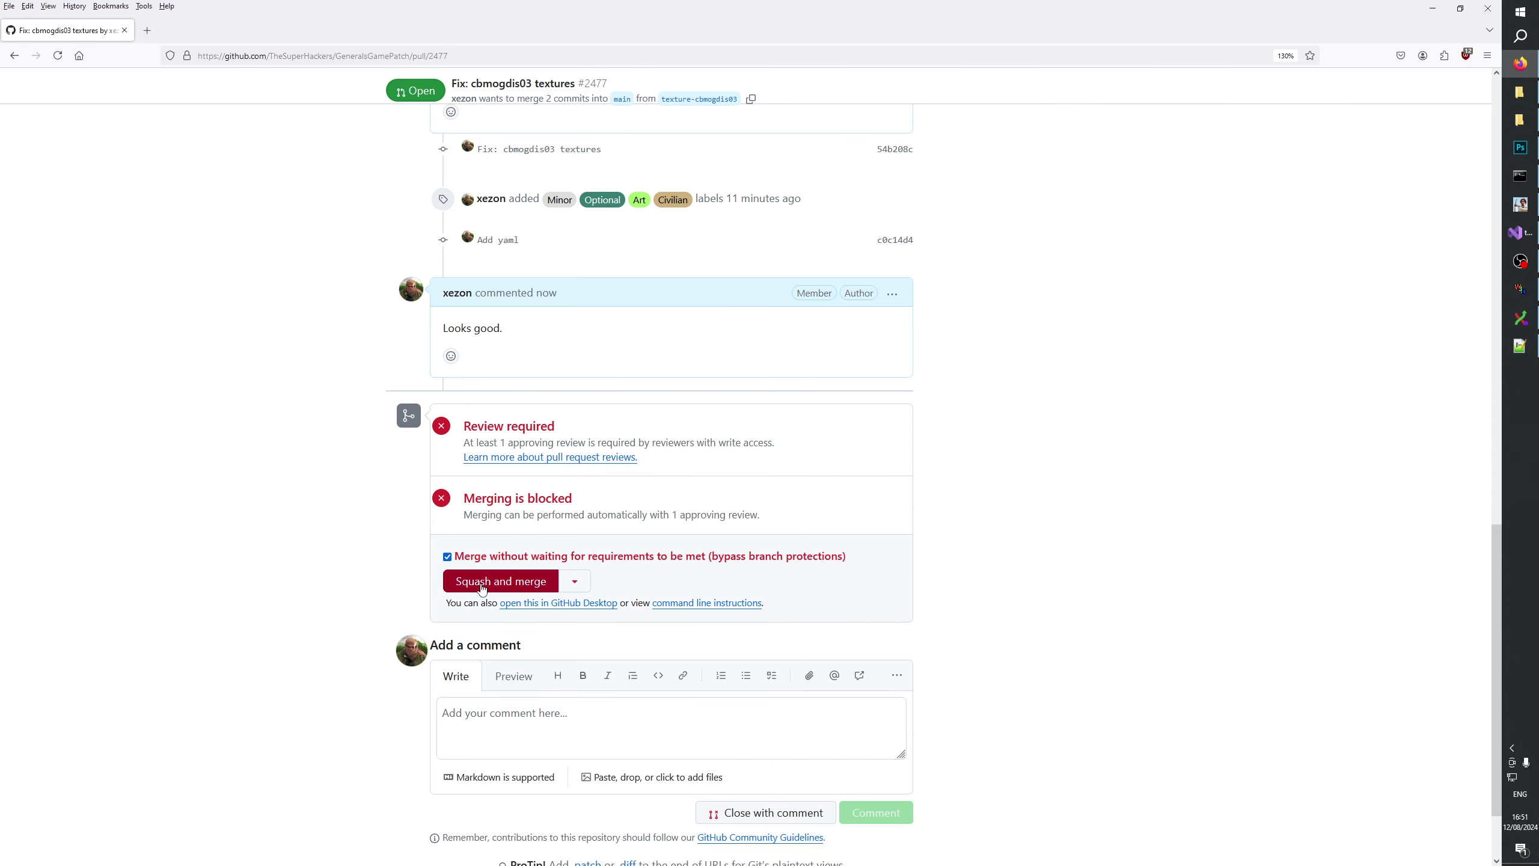
left_click(482, 582)
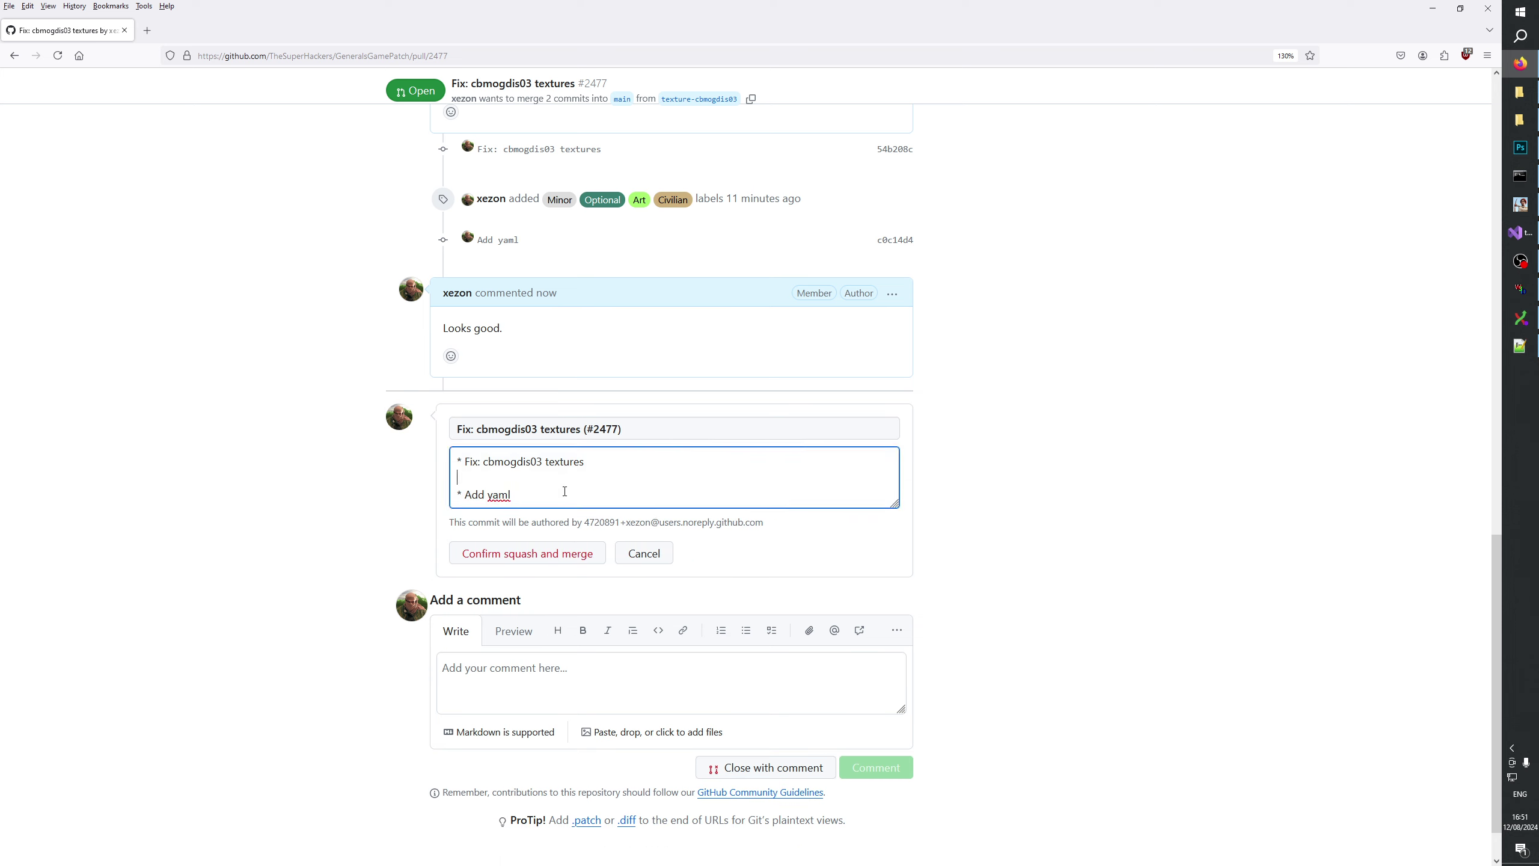
key("ctrl+a")
key("BackSpace")
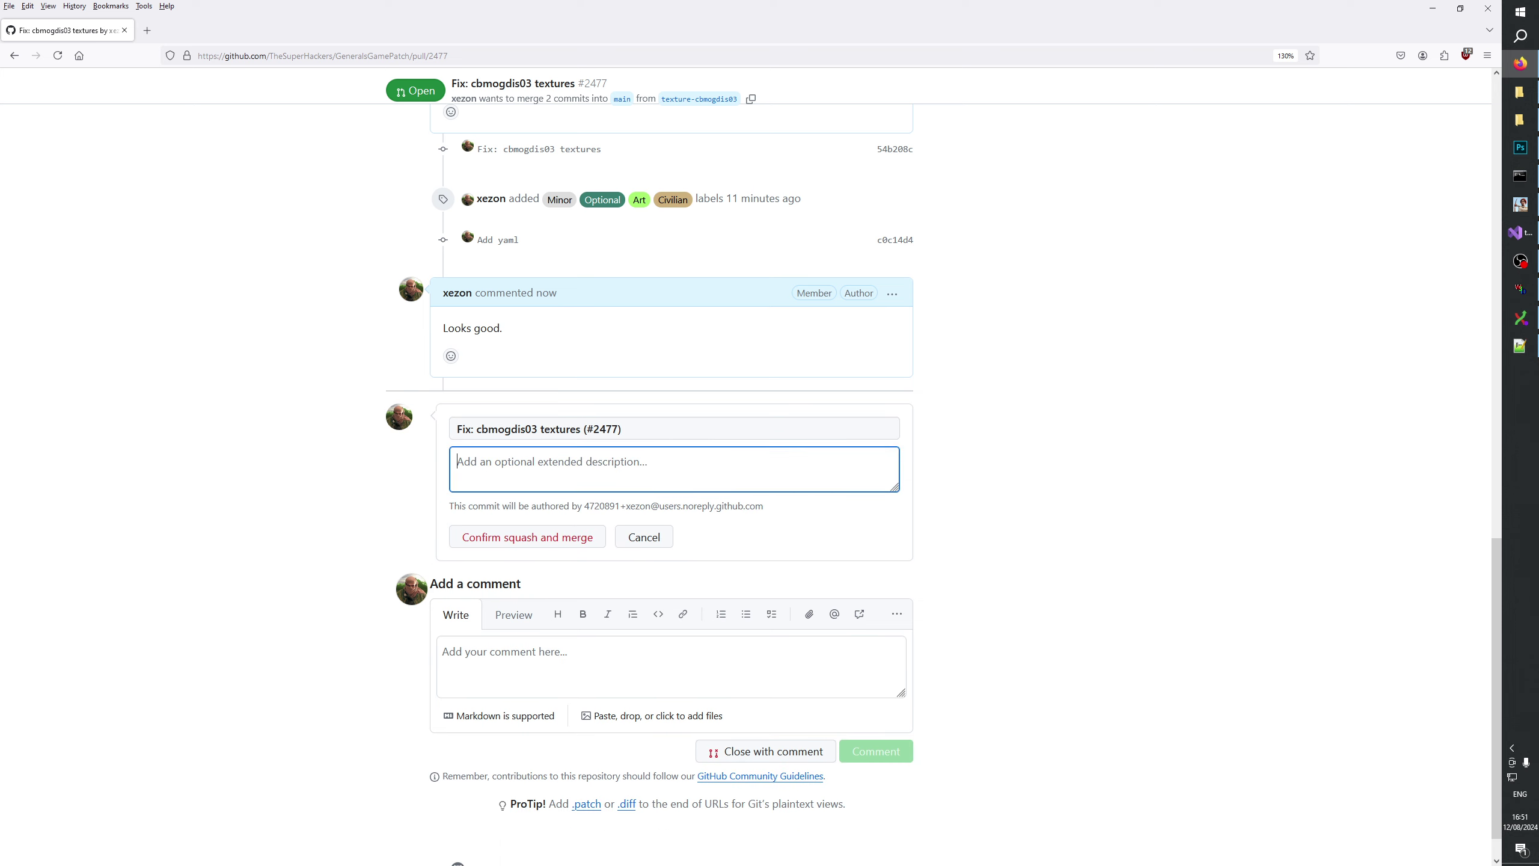
left_click(519, 541)
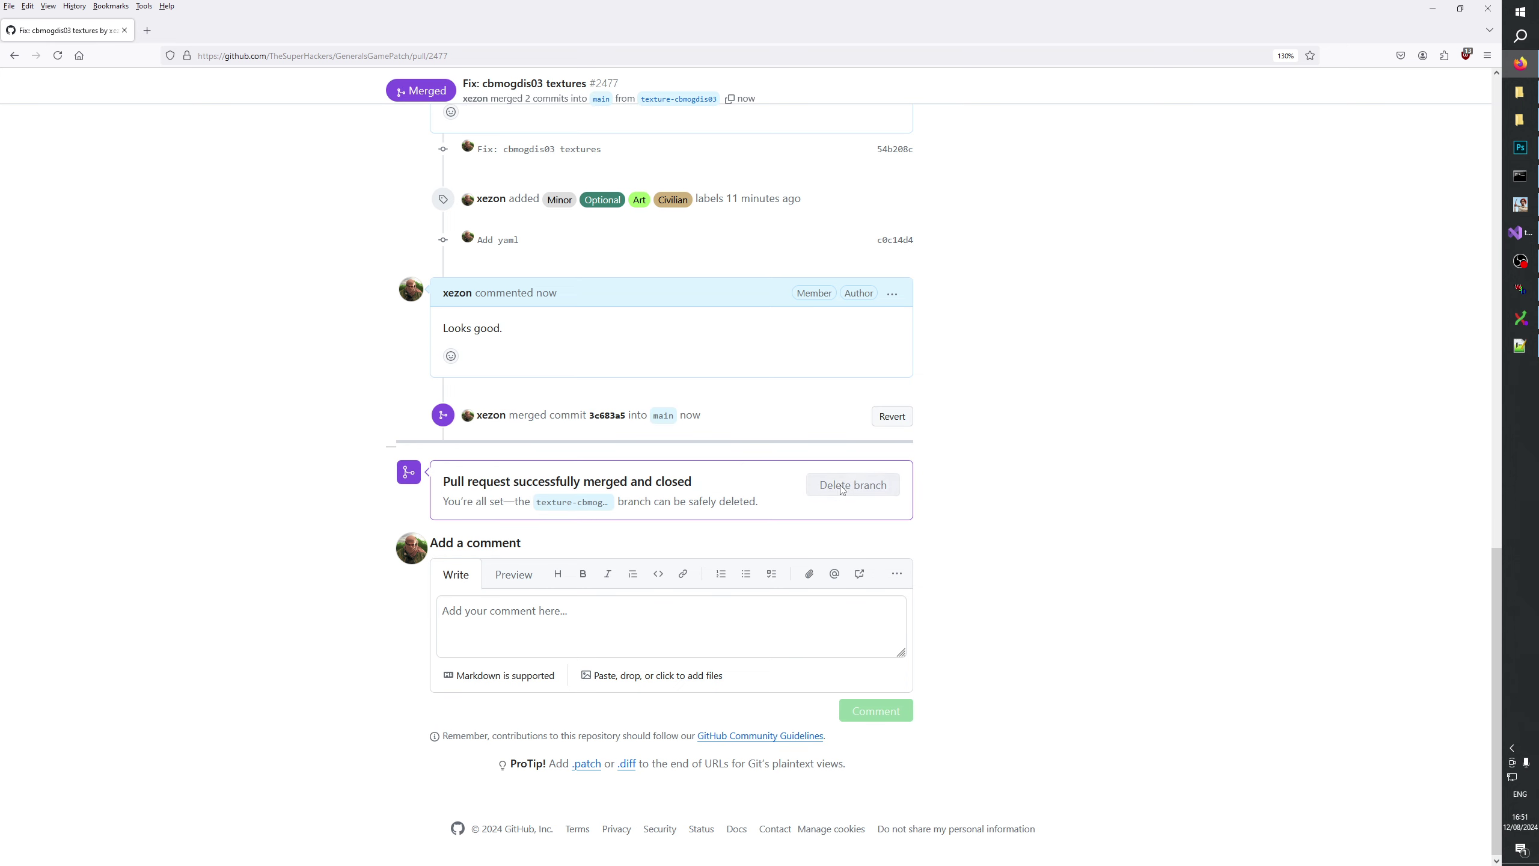
Delete the merged texture-cbmogdis03 branch of pull request 2477 on GitHub.
left_click(843, 490)
In Git Extensions, check out the main branch of GeneralsGamePatch and pull the latest commits from origin.
left_click(1520, 318)
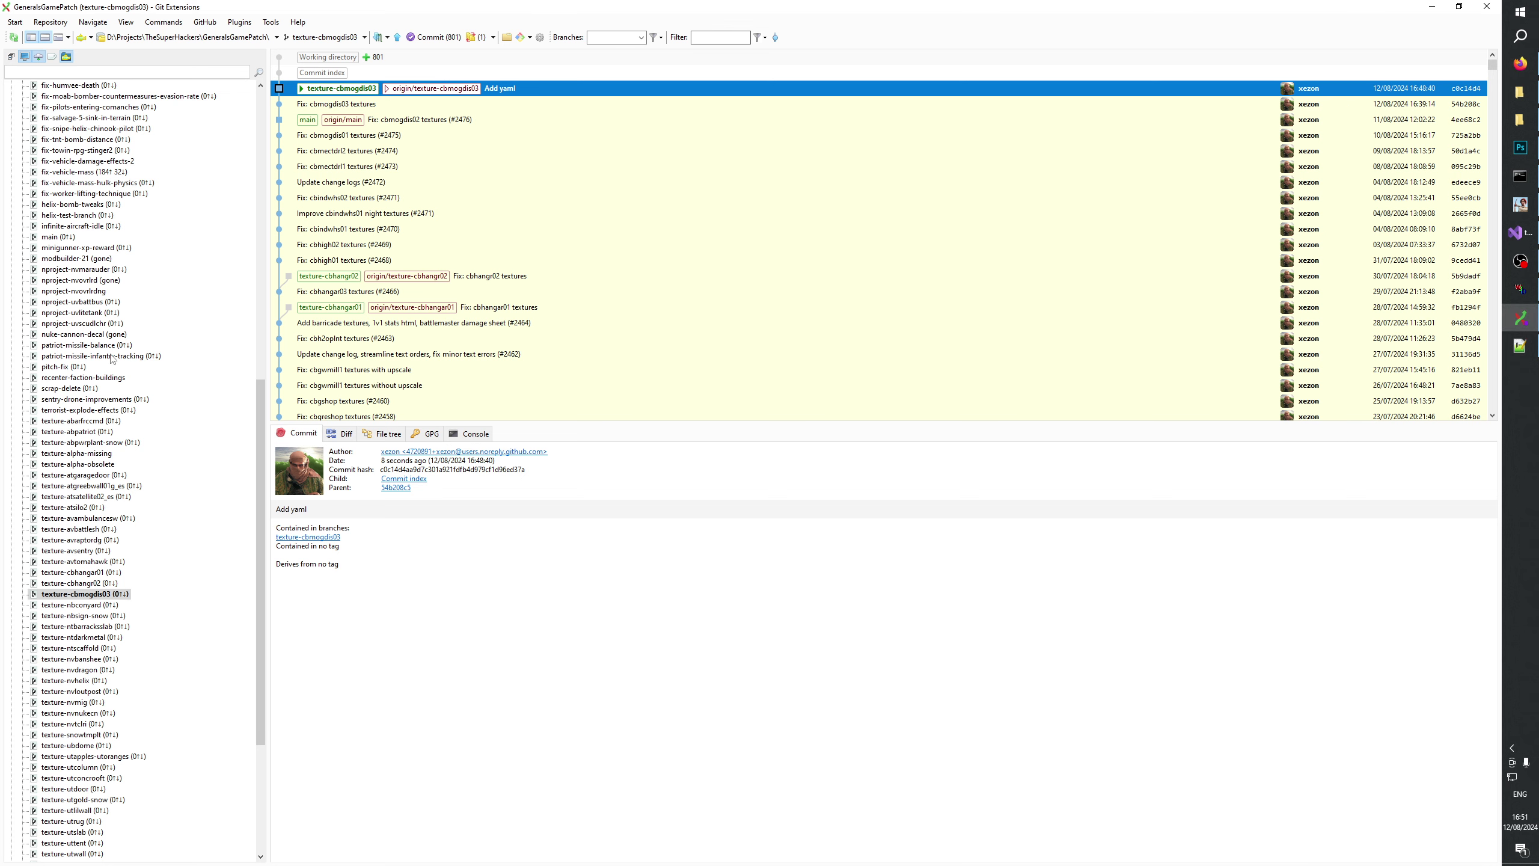
scroll(114, 364, "up", 2)
double_click(58, 301)
left_click(954, 485)
left_click(329, 37)
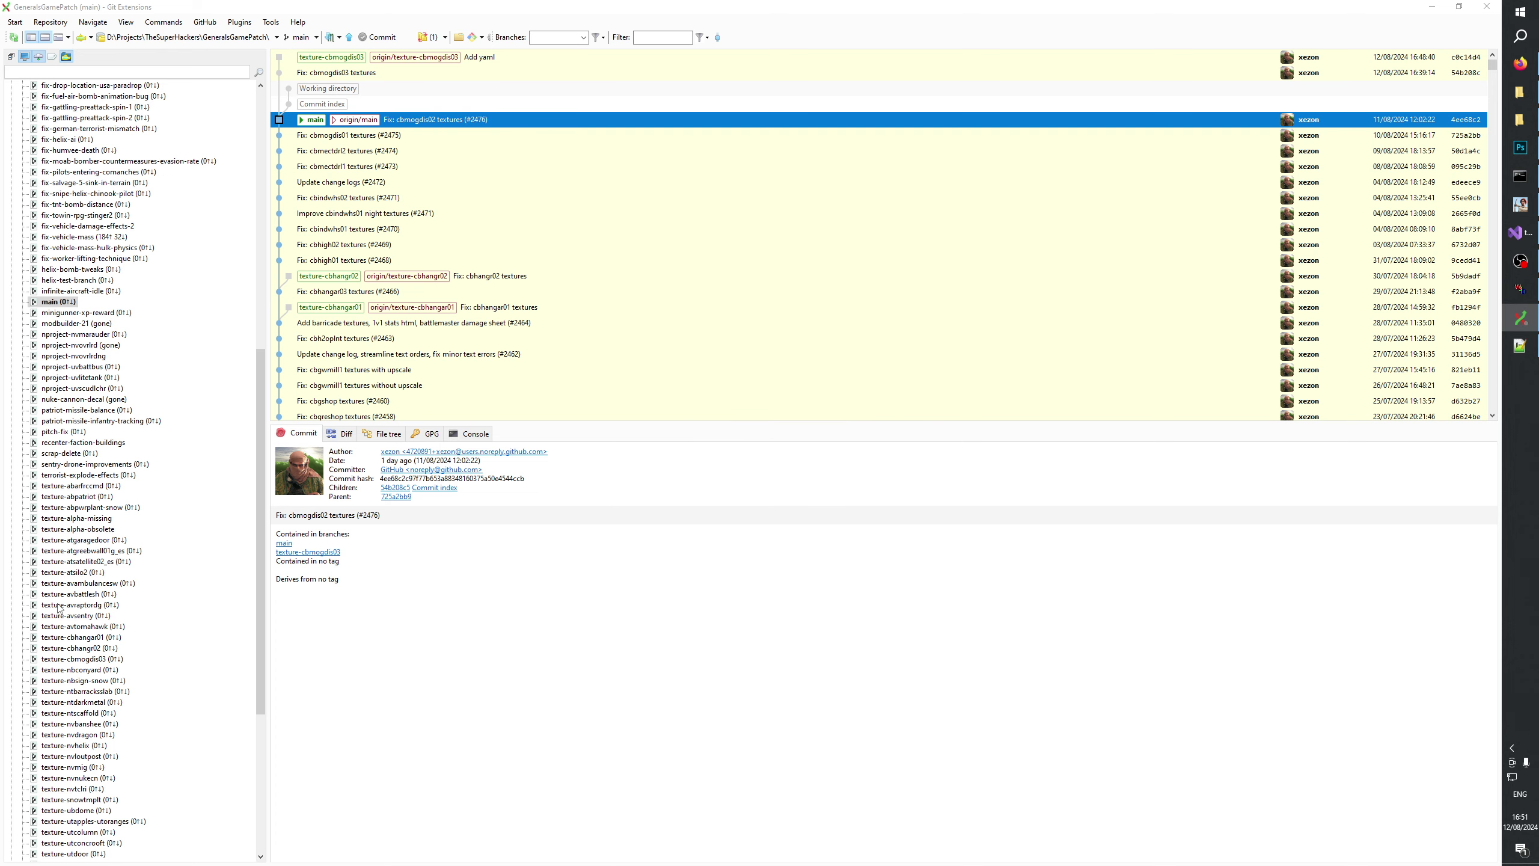
Fetch and prune the origin remote.
scroll(59, 608, "down", 9)
right_click(53, 834)
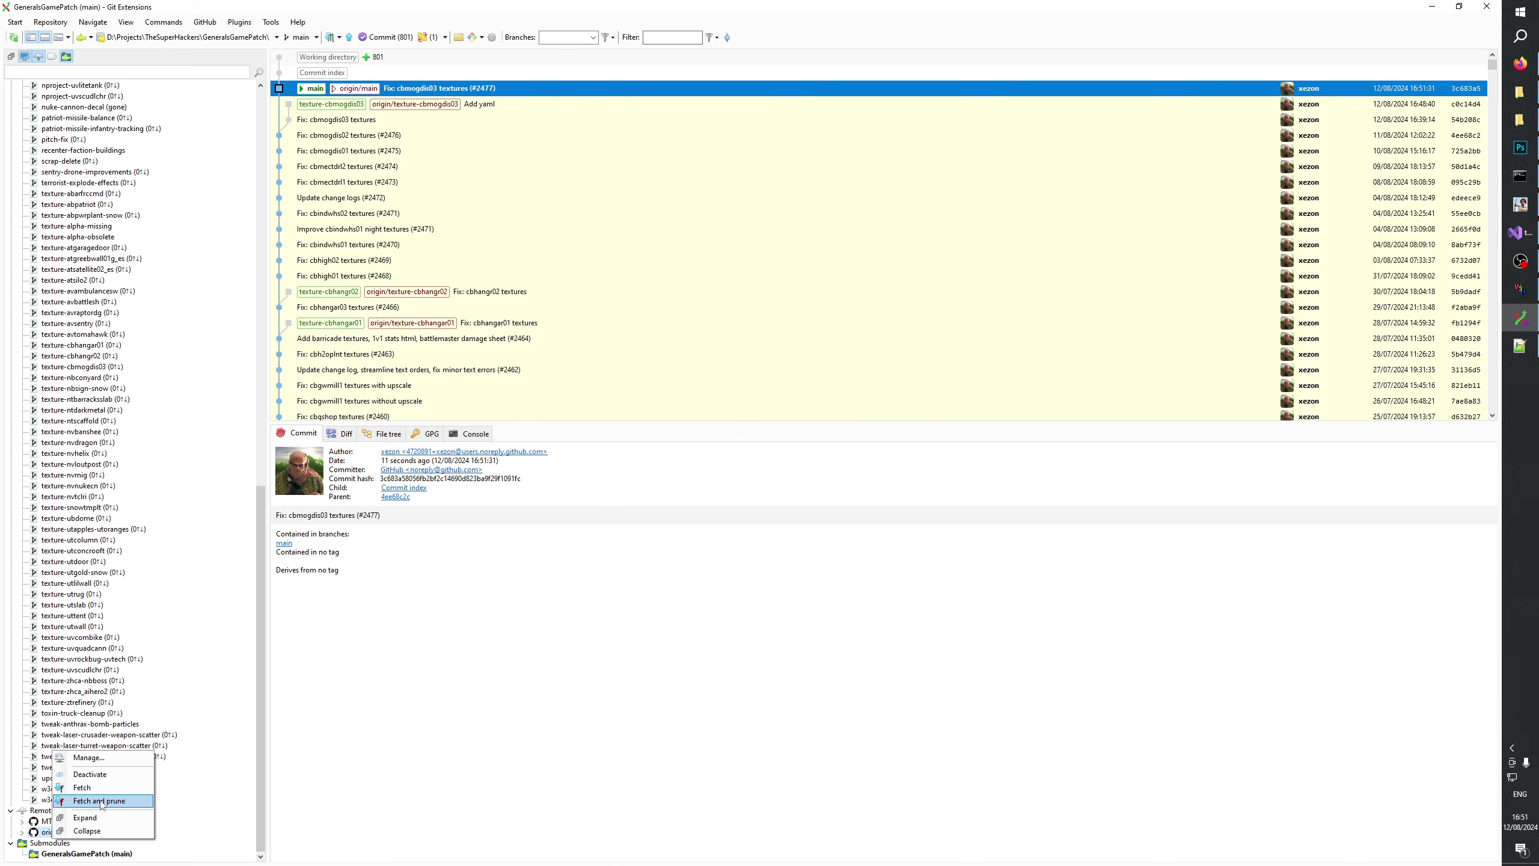
left_click(101, 801)
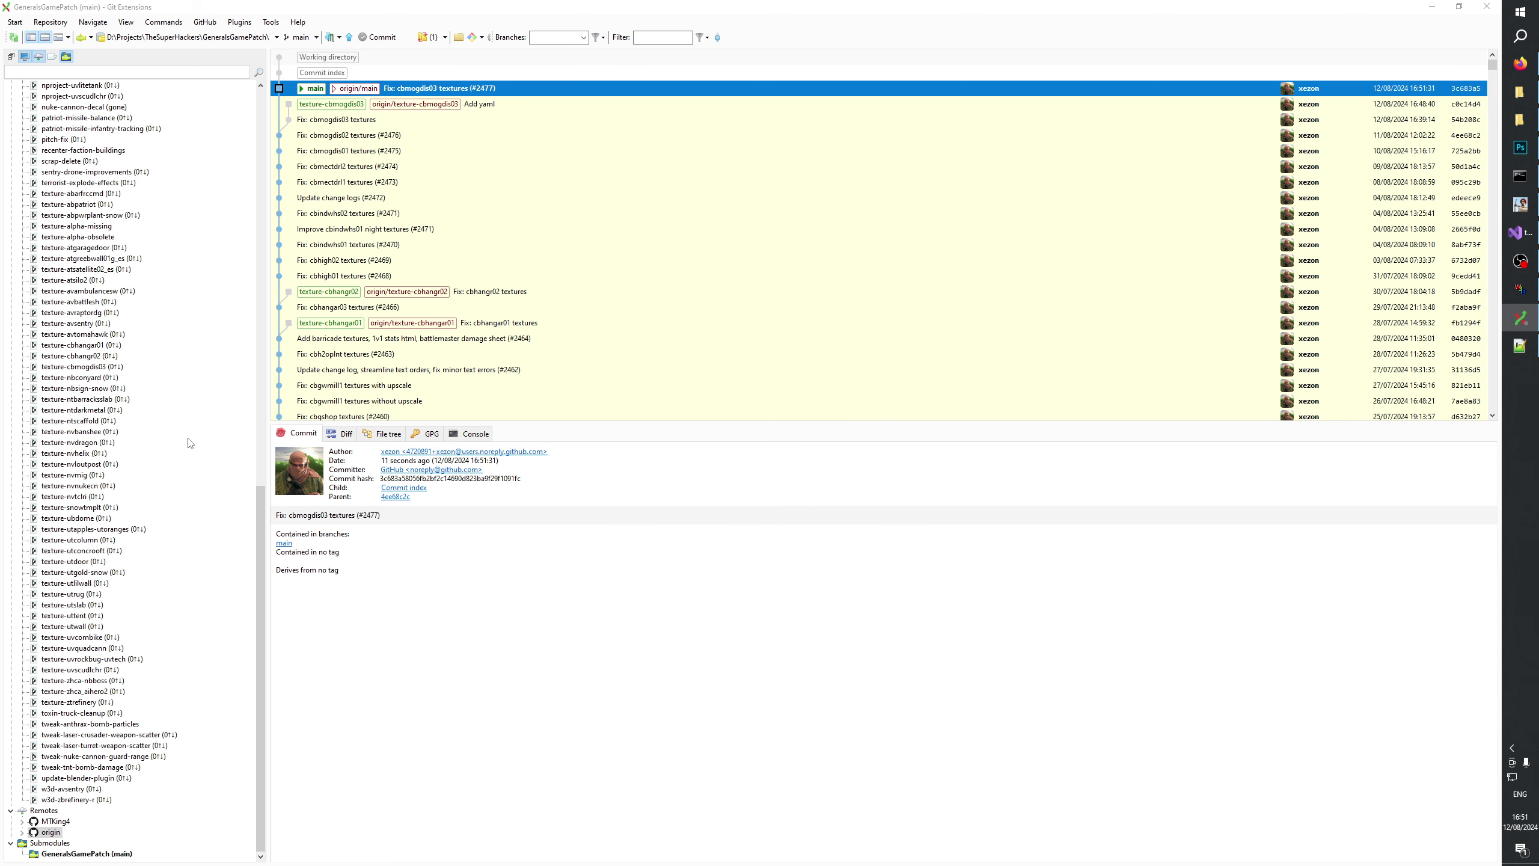
Force-delete the local branch texture-cbmogdis03.
left_click(104, 368)
right_click(104, 367)
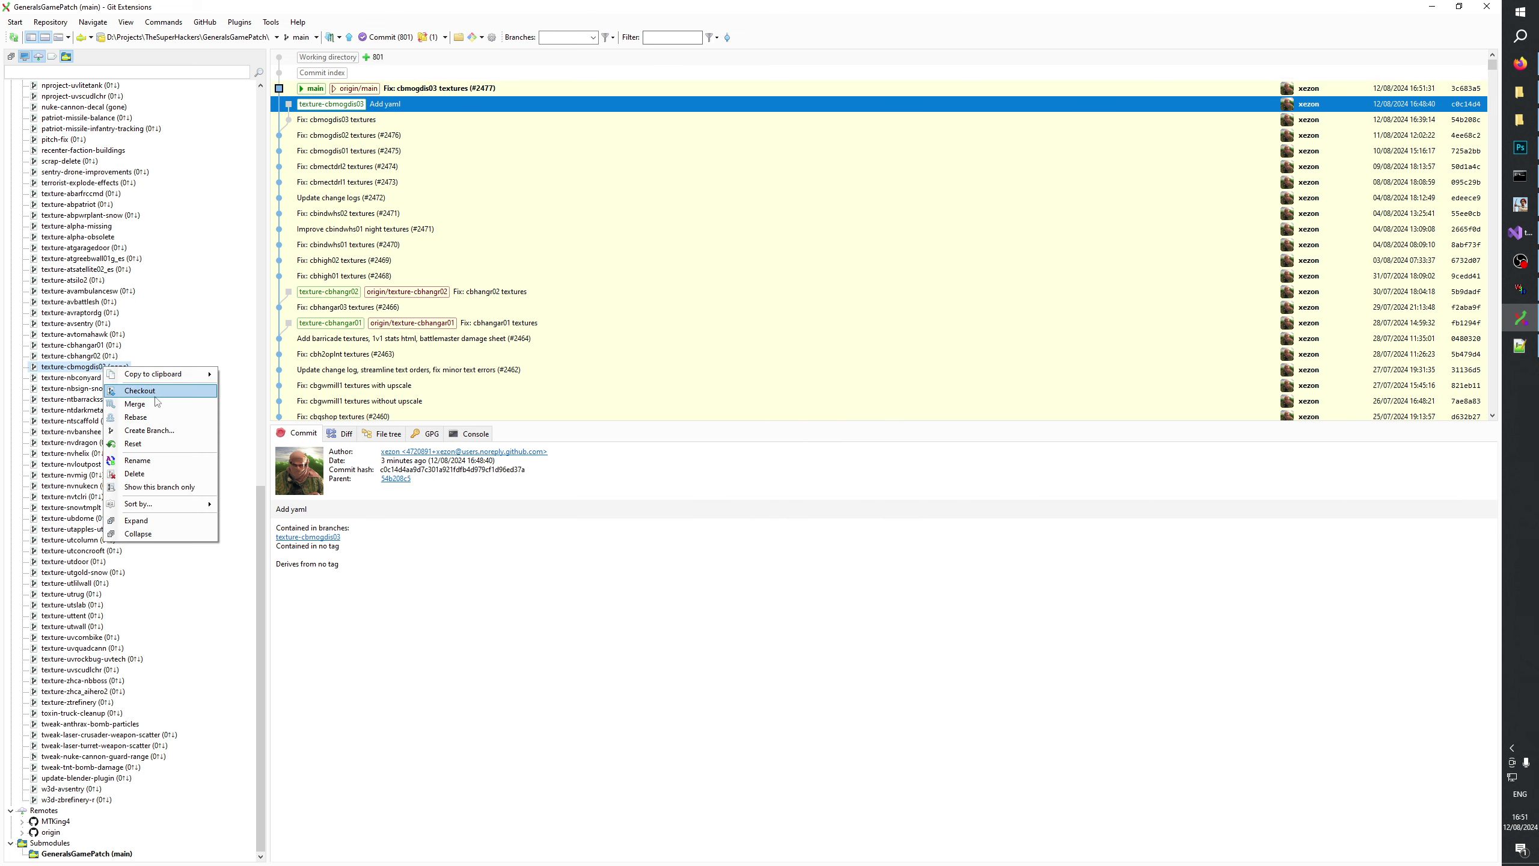
left_click(135, 474)
left_click(606, 418)
left_click(886, 418)
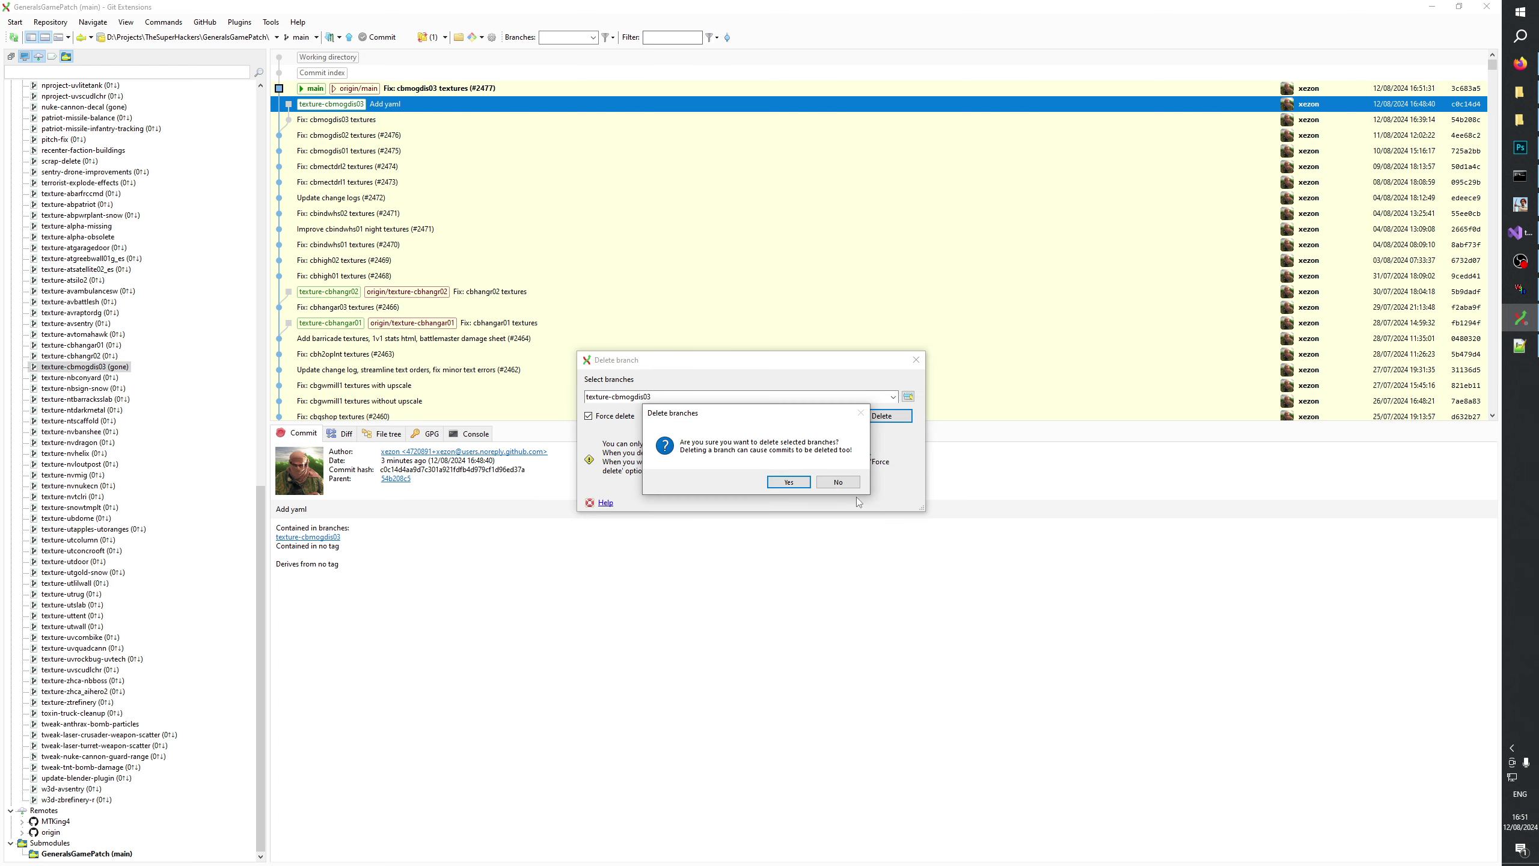
left_click(801, 484)
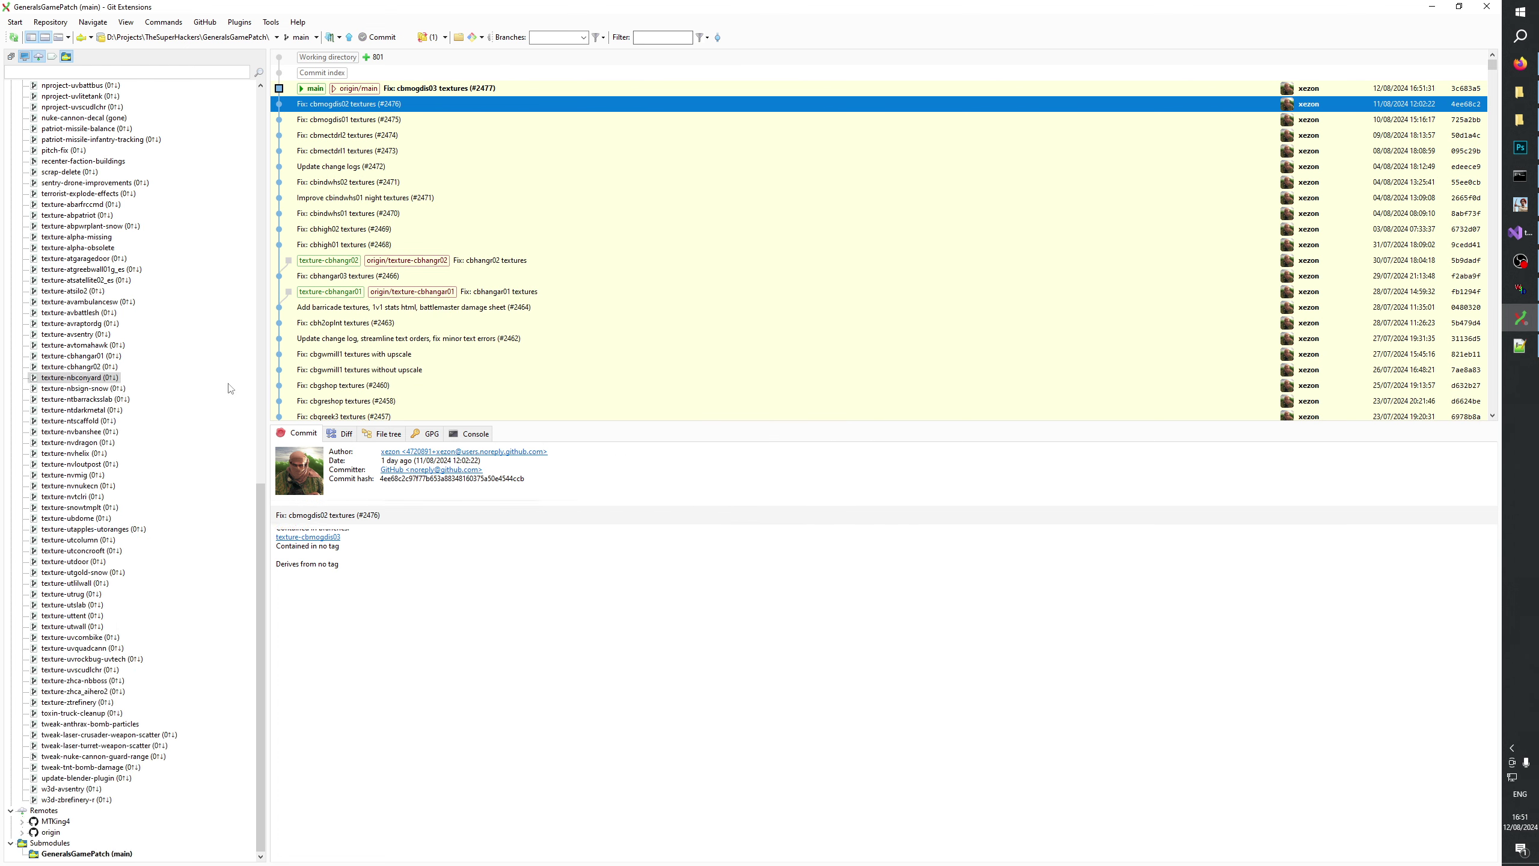
Create a branch named update-change-logs from main and check it out.
scroll(231, 389, "up", 14)
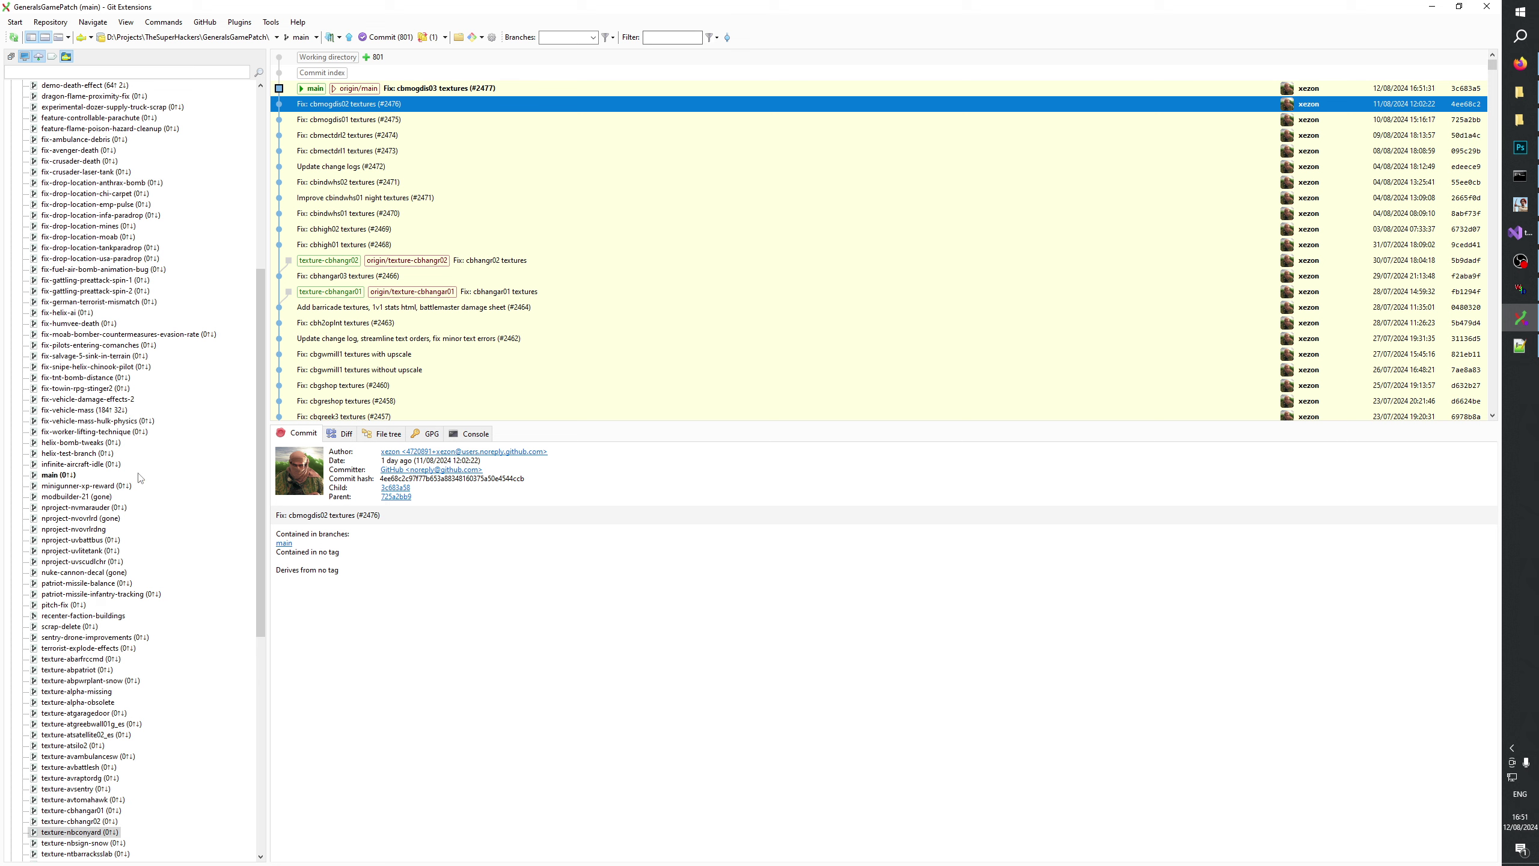
right_click(52, 475)
left_click(108, 502)
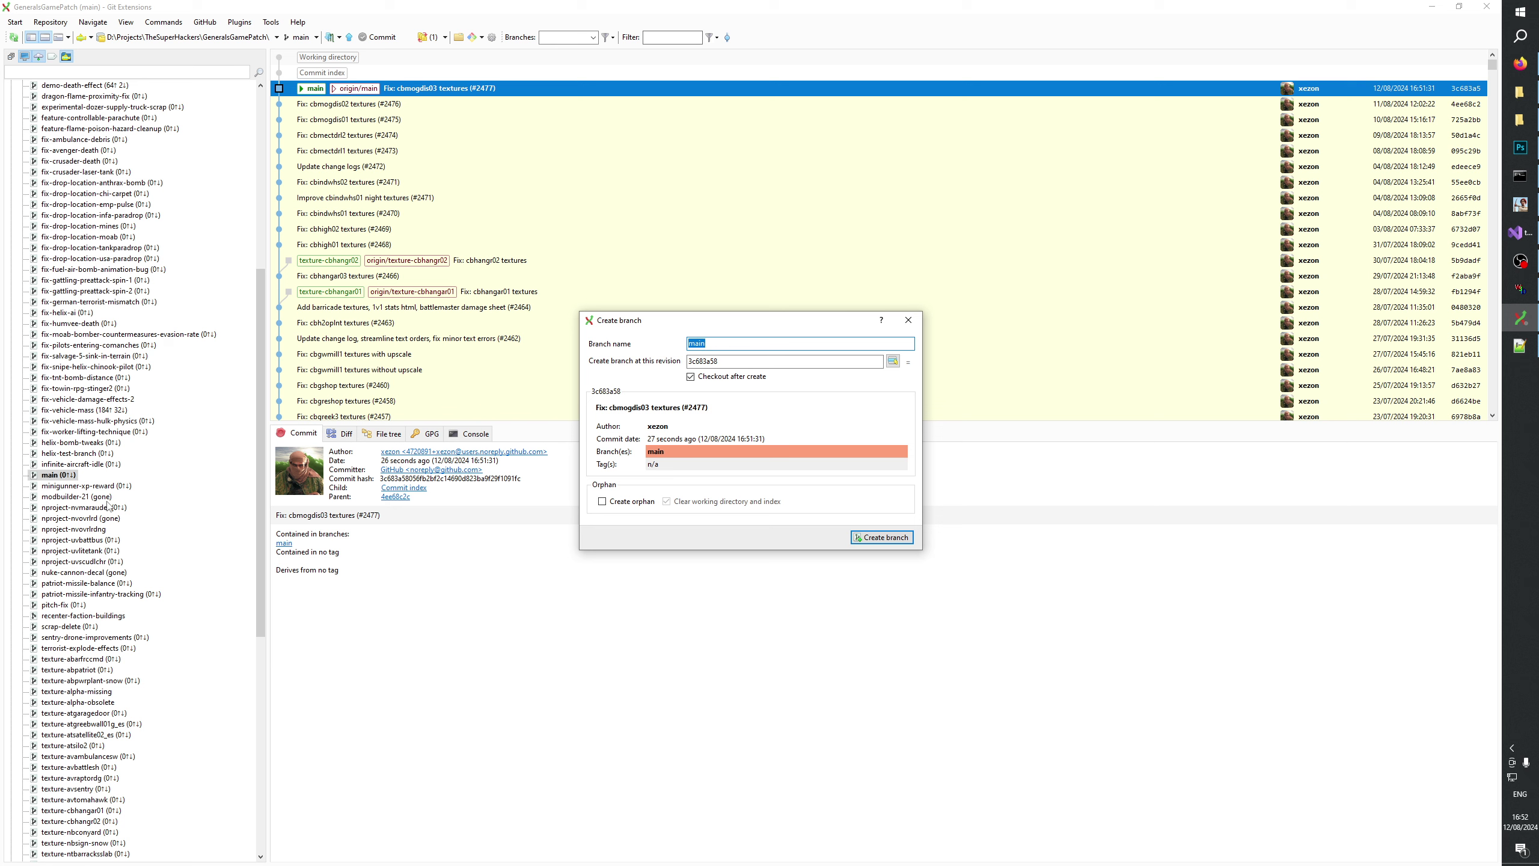
type("update-changelogs")
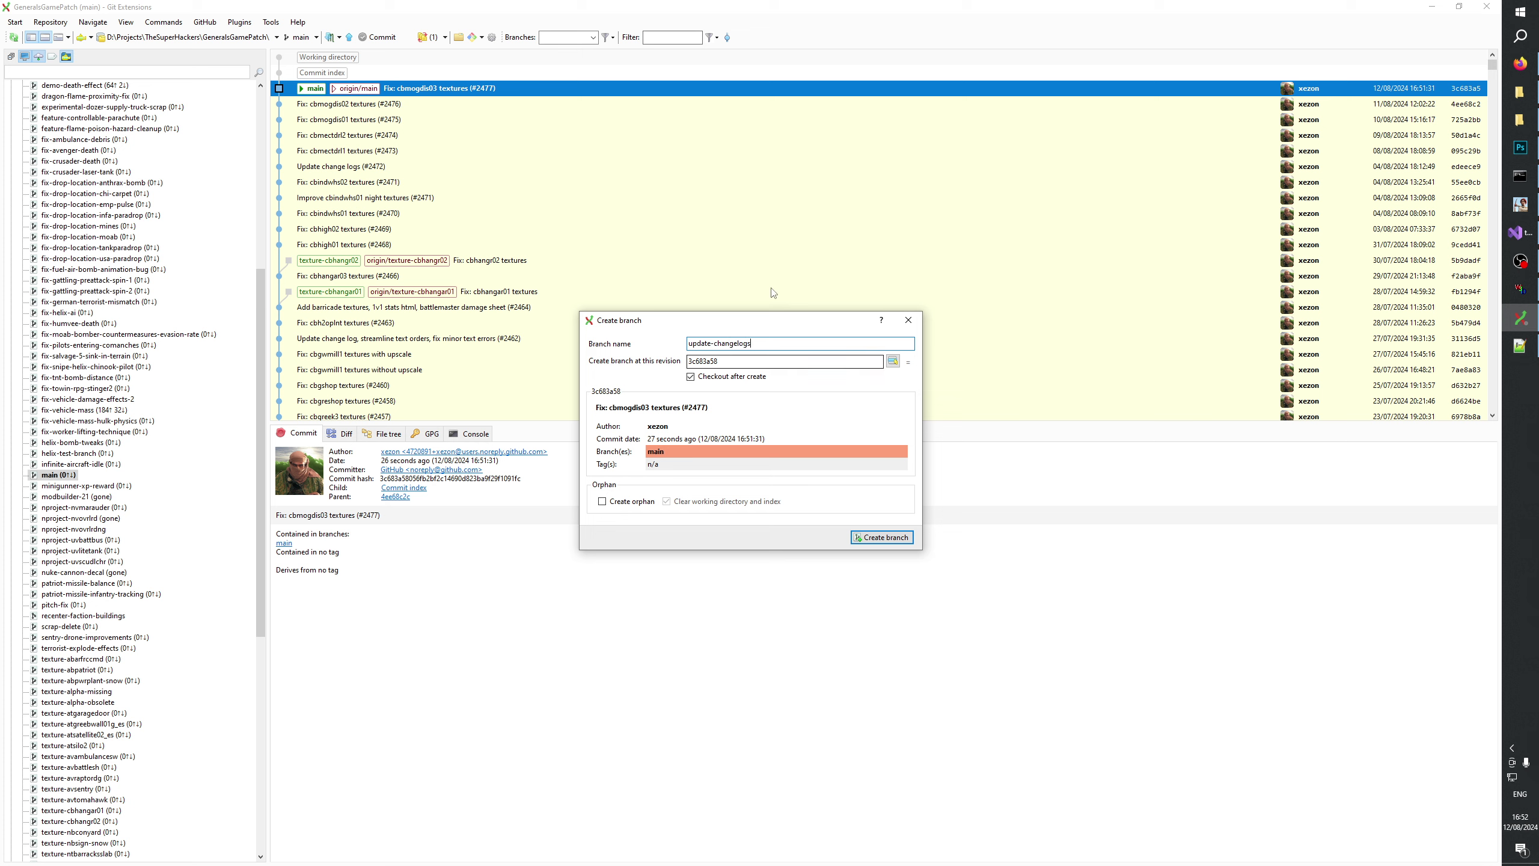
key("Left")
key("Left")
key("Left")
key("Left")
type("-")
left_click(882, 536)
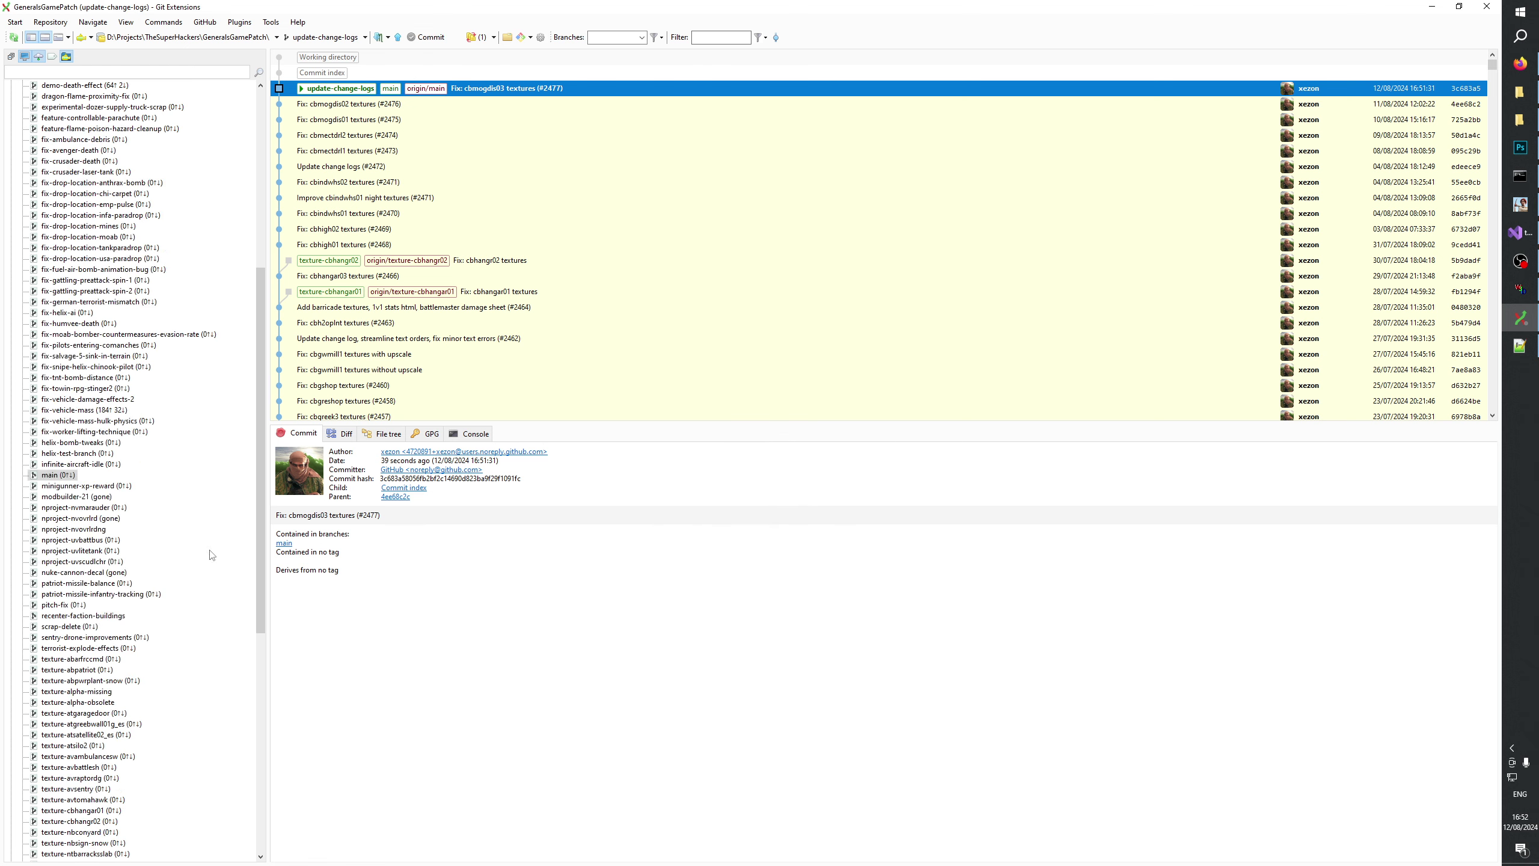
Bring up Generals Mod Builder, and in File Explorer browse to the Patch104pZH folder inside GeneralsGamePatch.
left_click(1521, 207)
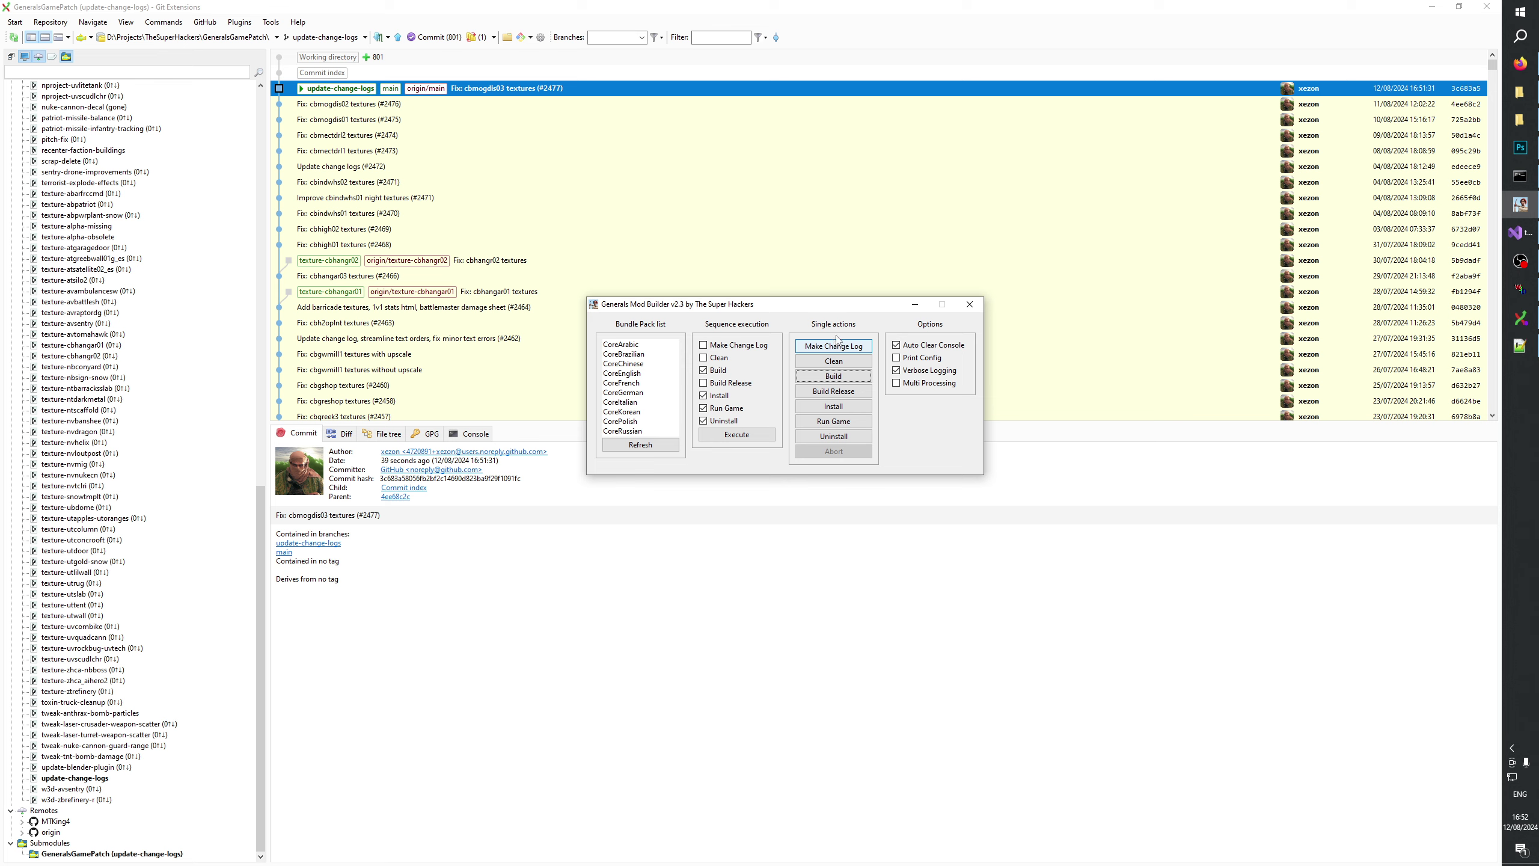
left_click(1521, 97)
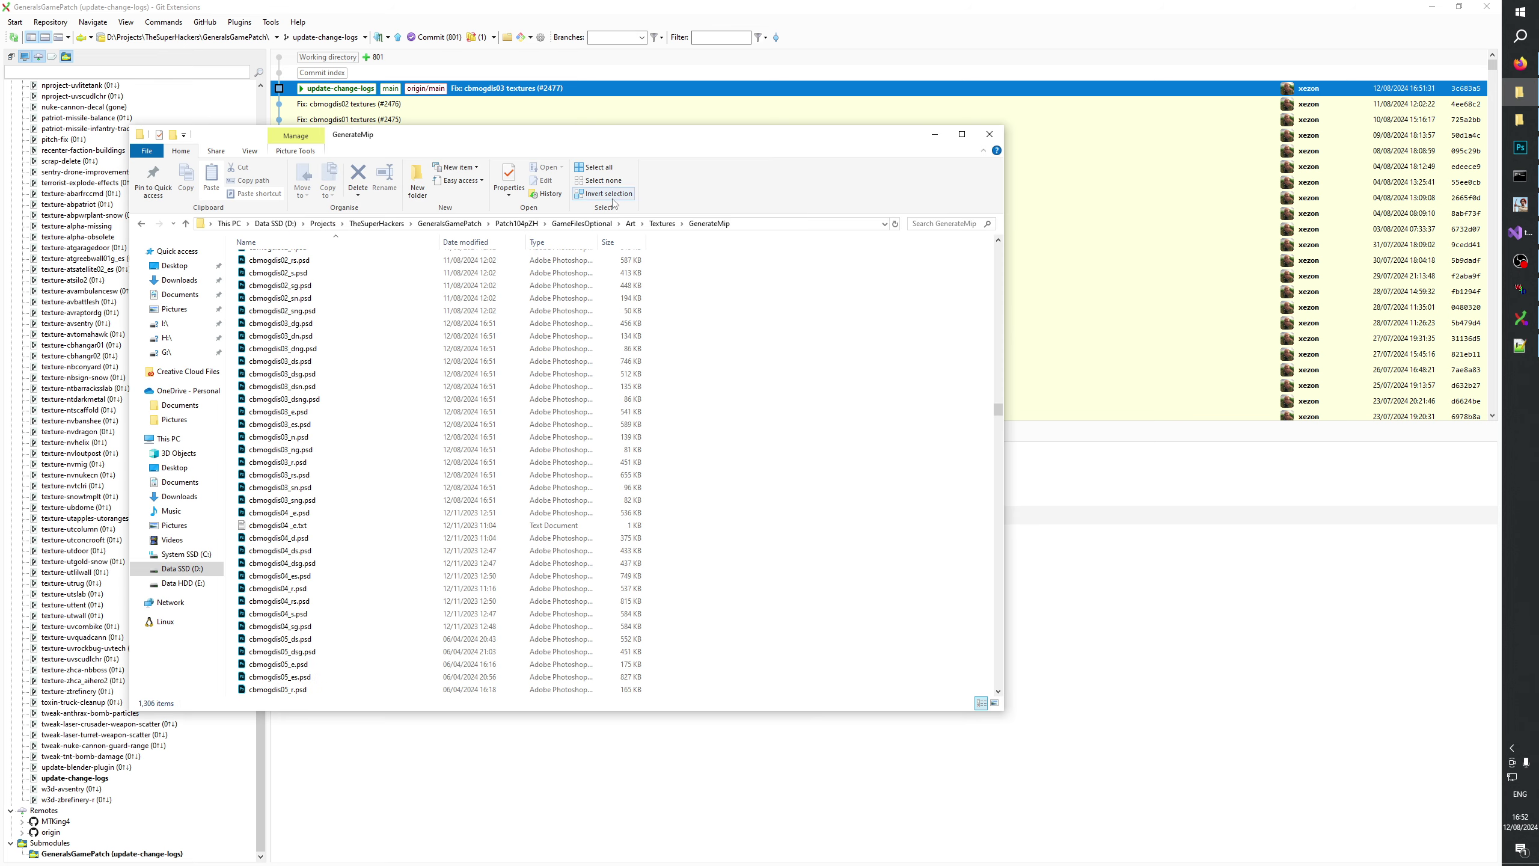
left_click(579, 223)
left_click(517, 224)
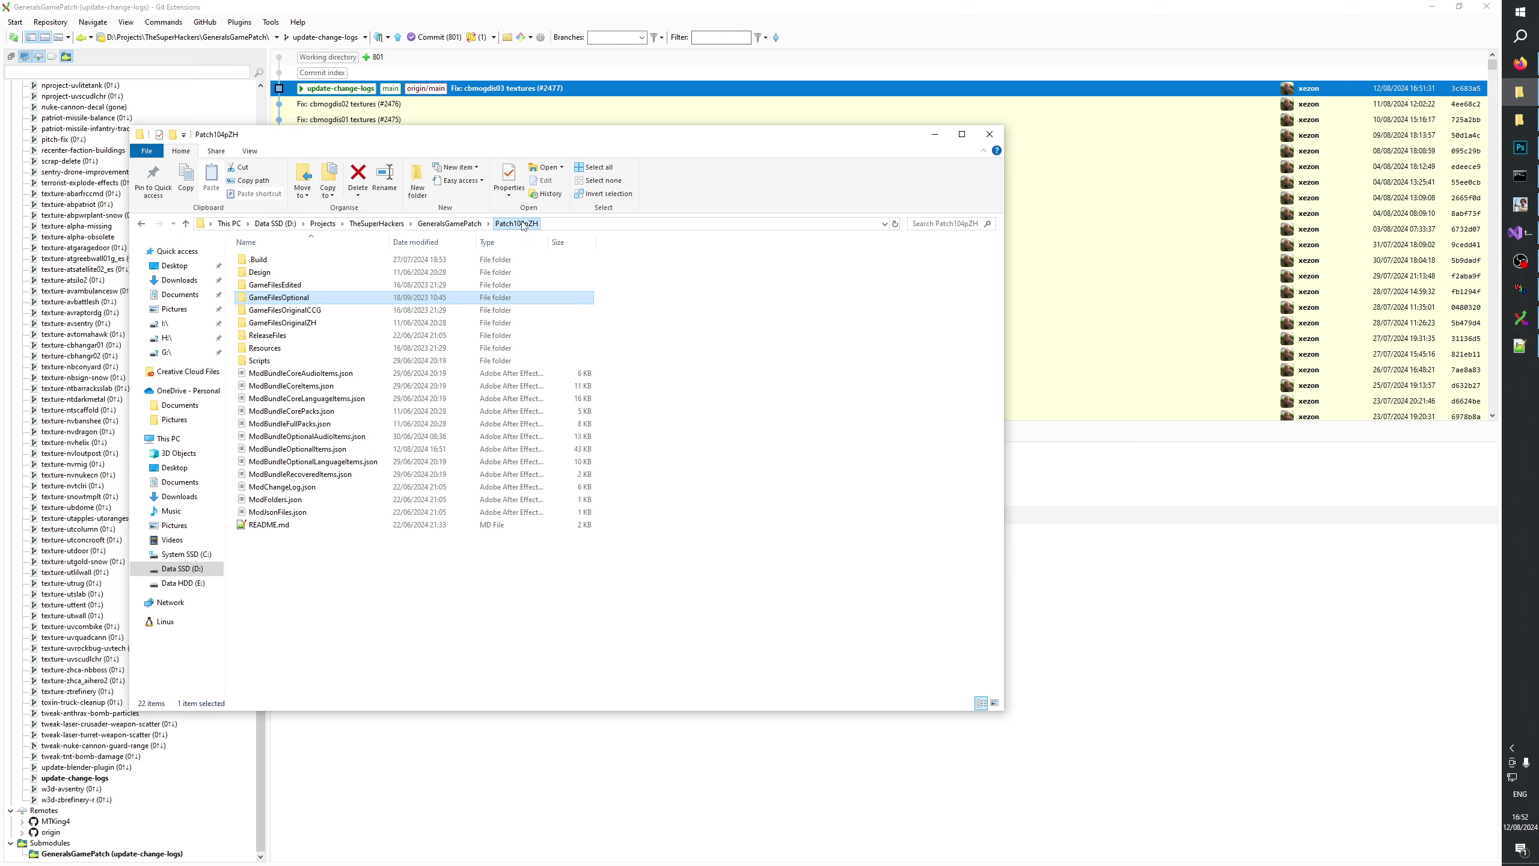
left_click(450, 224)
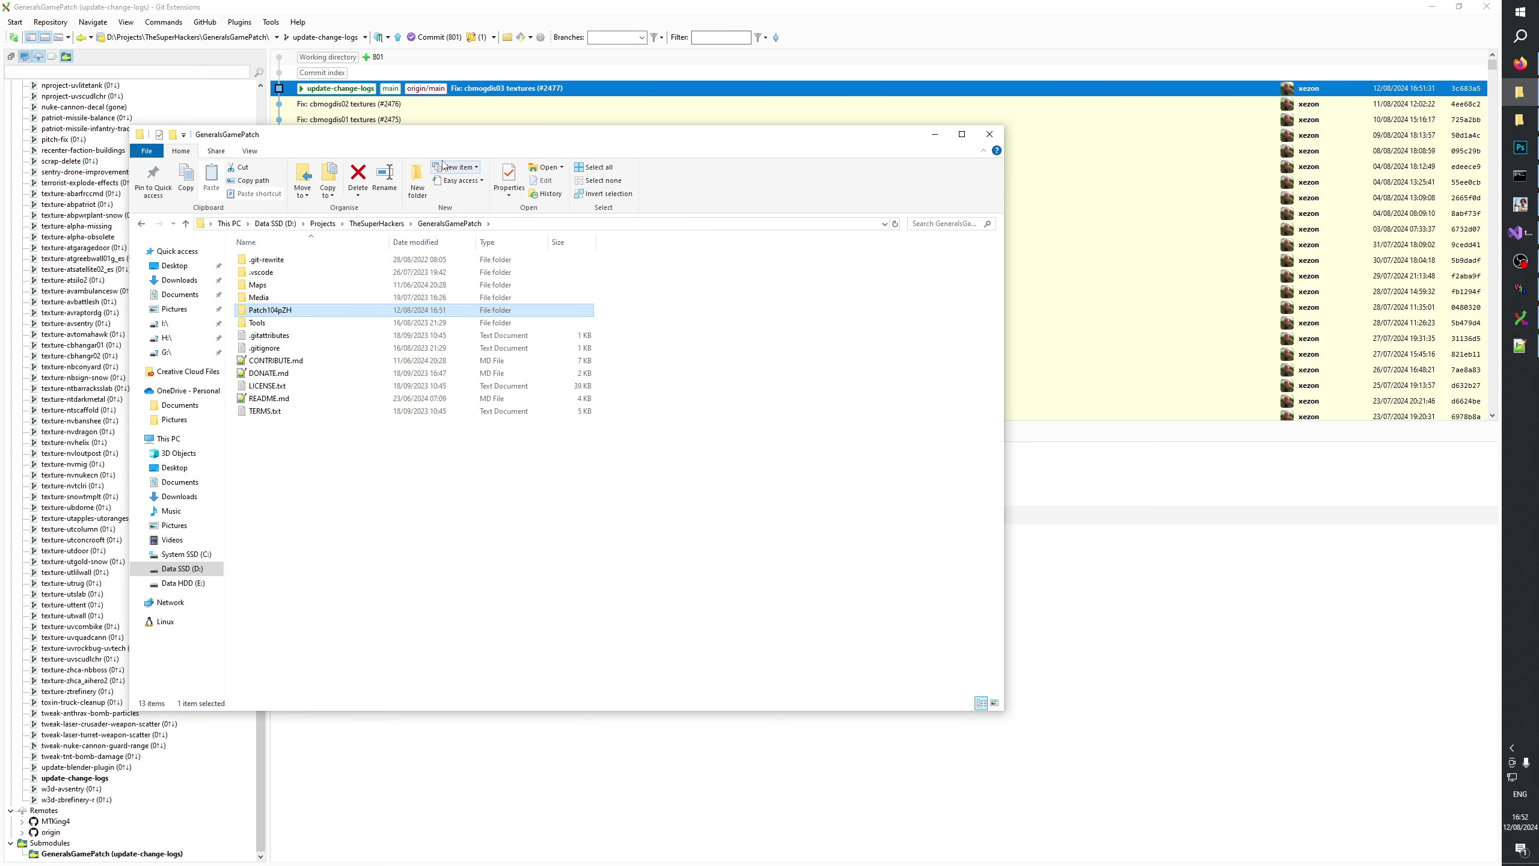
left_click_drag(449, 138, 765, 193)
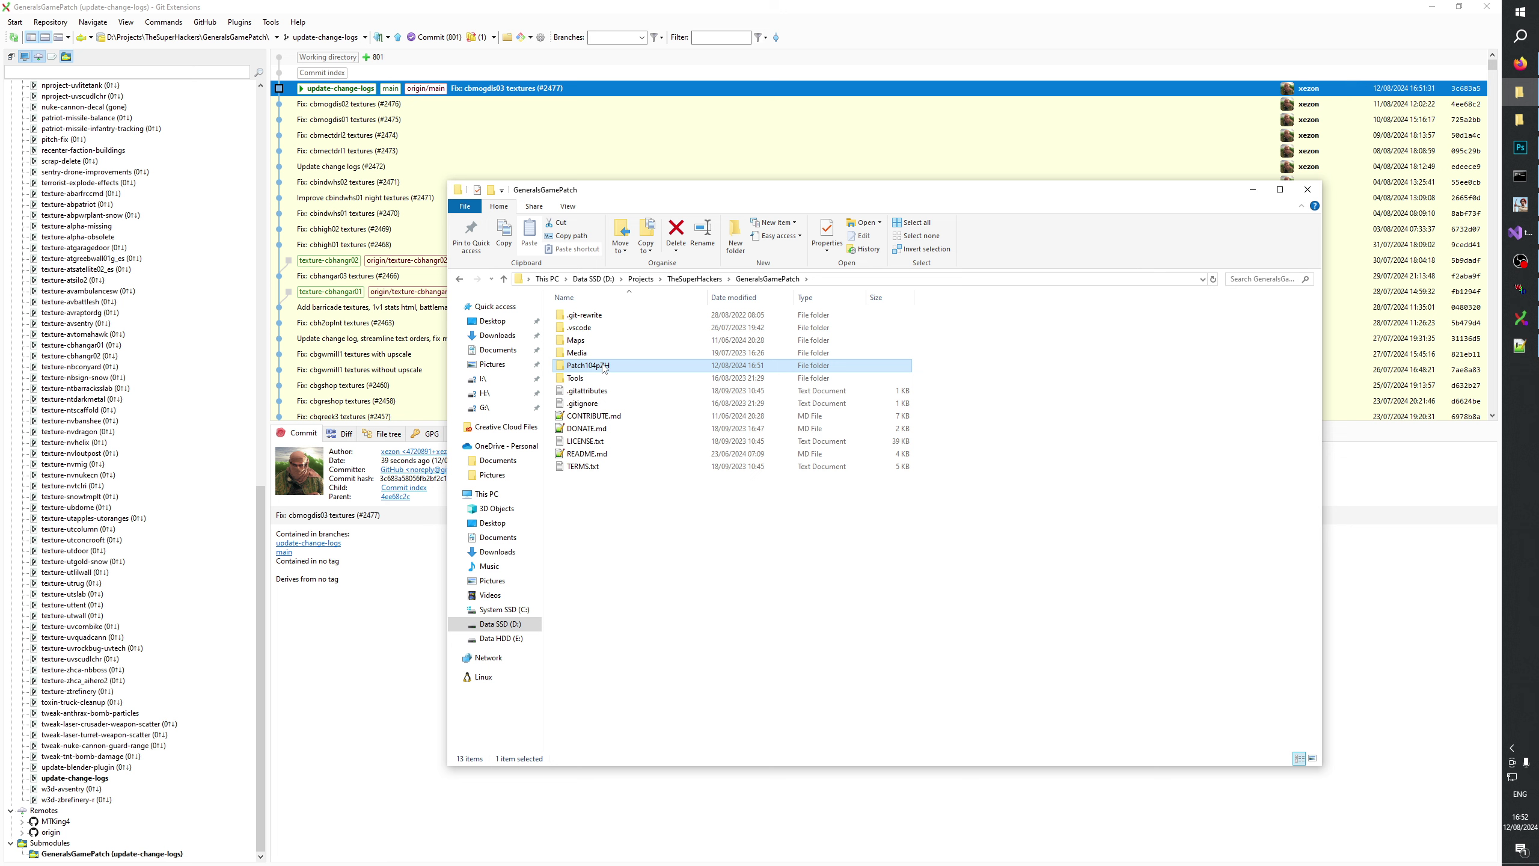
double_click(603, 366)
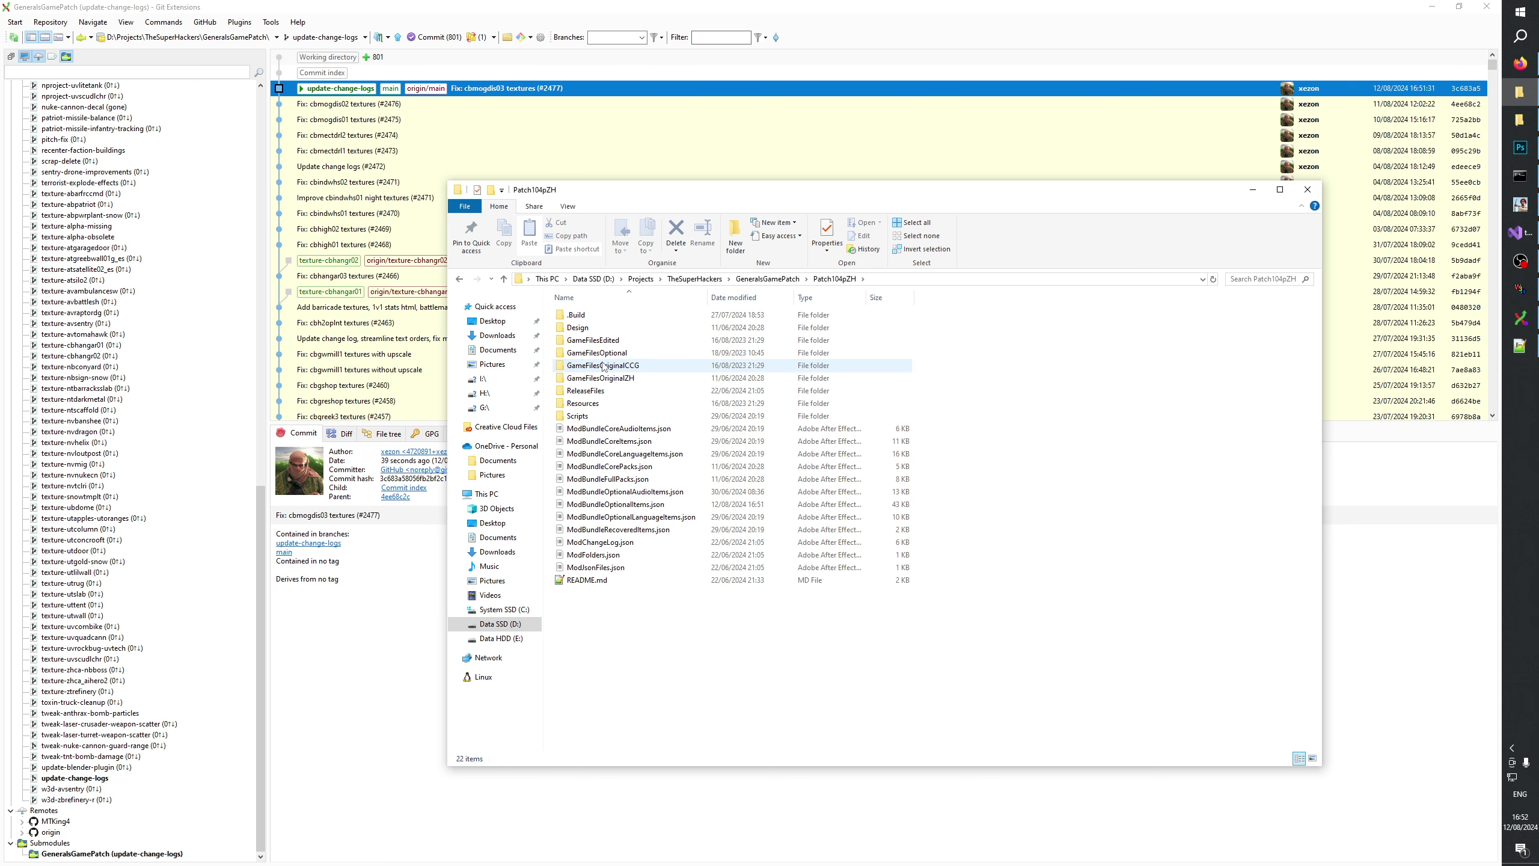
key("alt+Left")
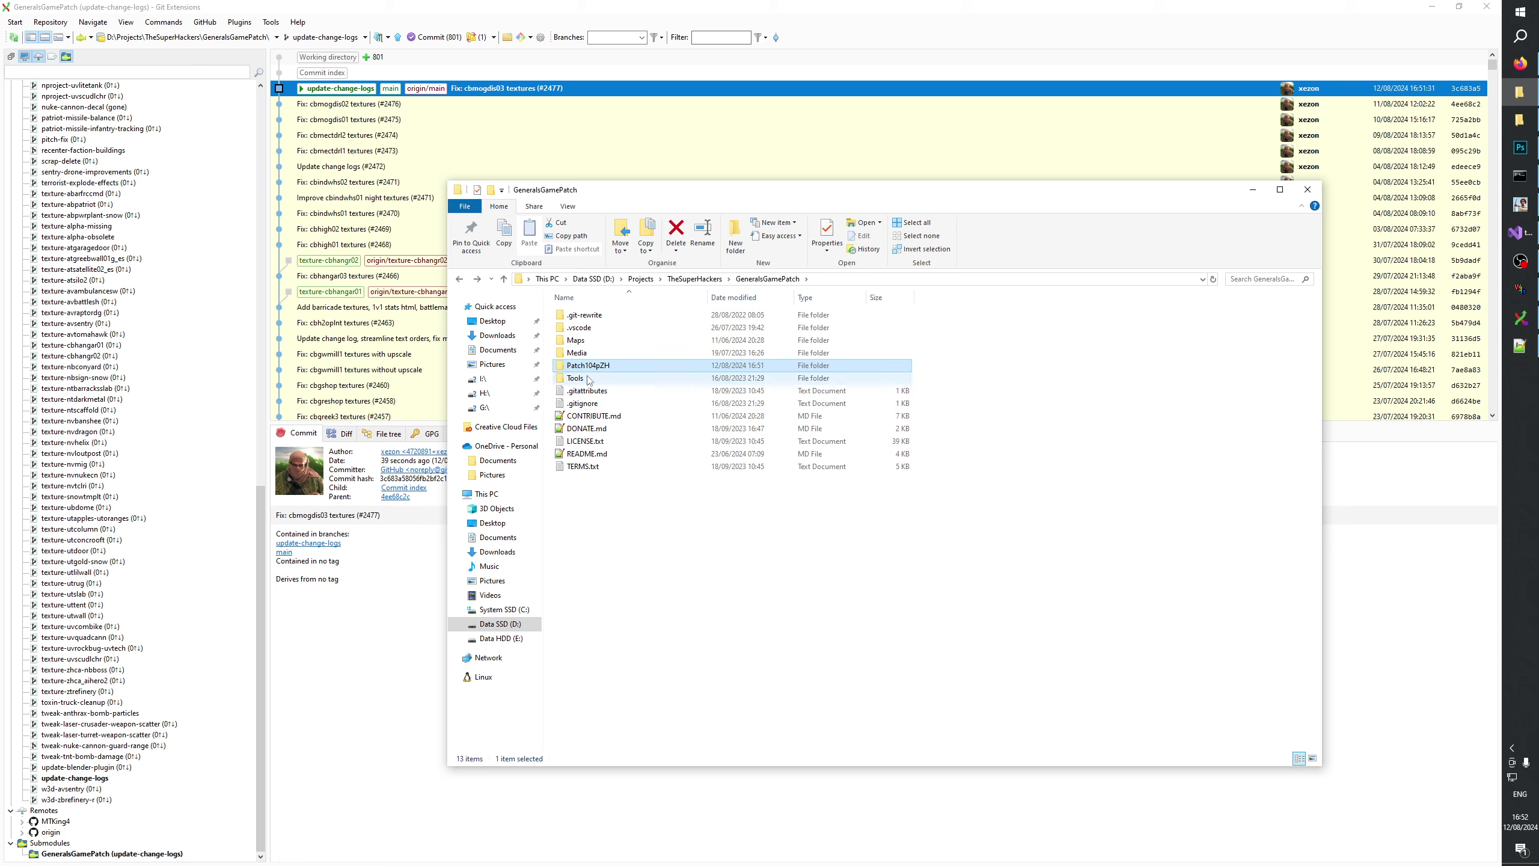
double_click(588, 366)
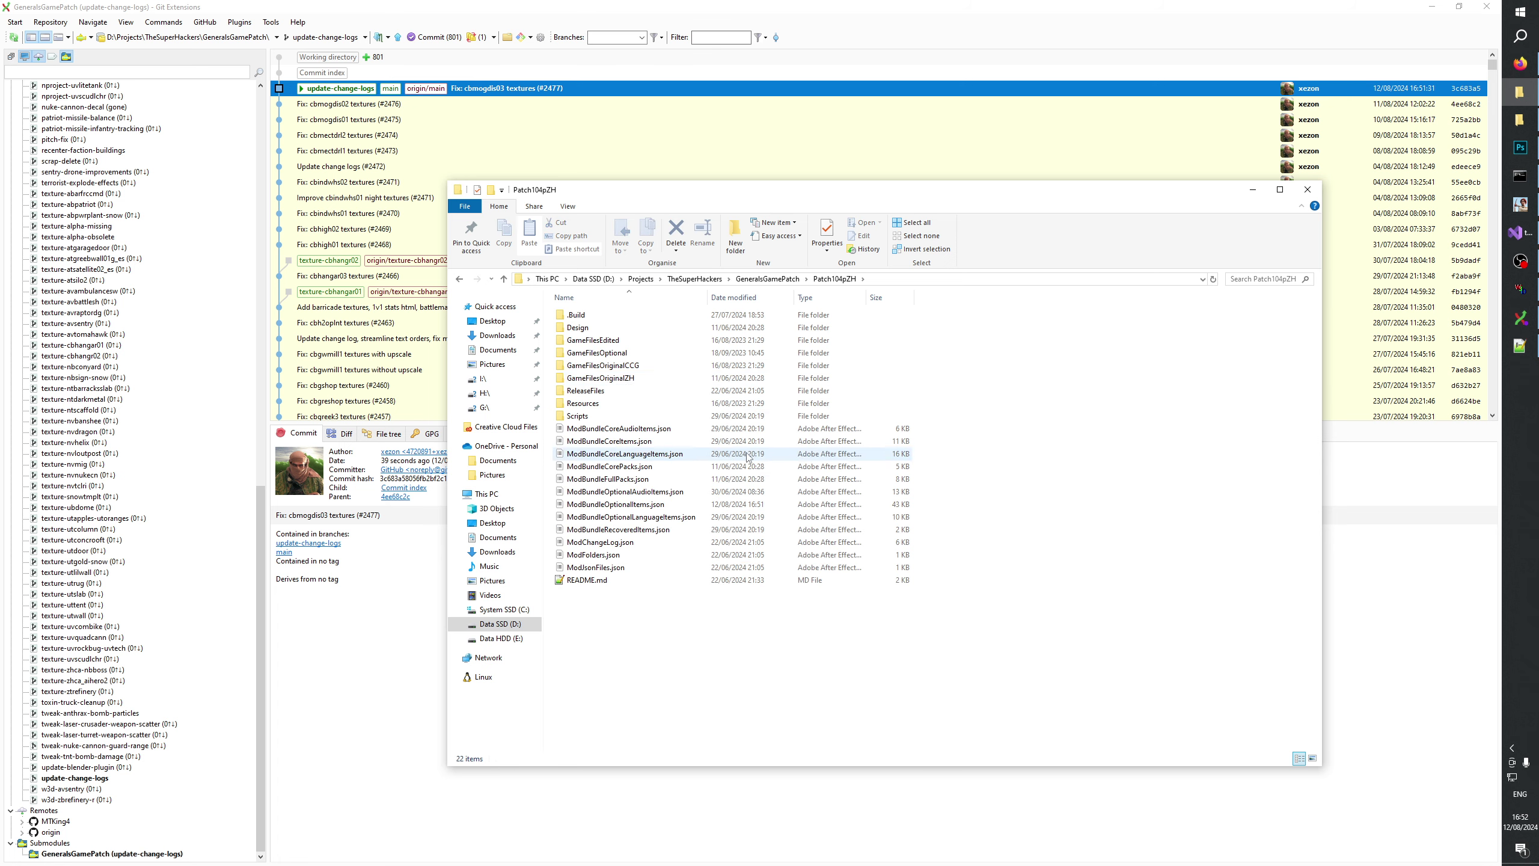
left_click(633, 429)
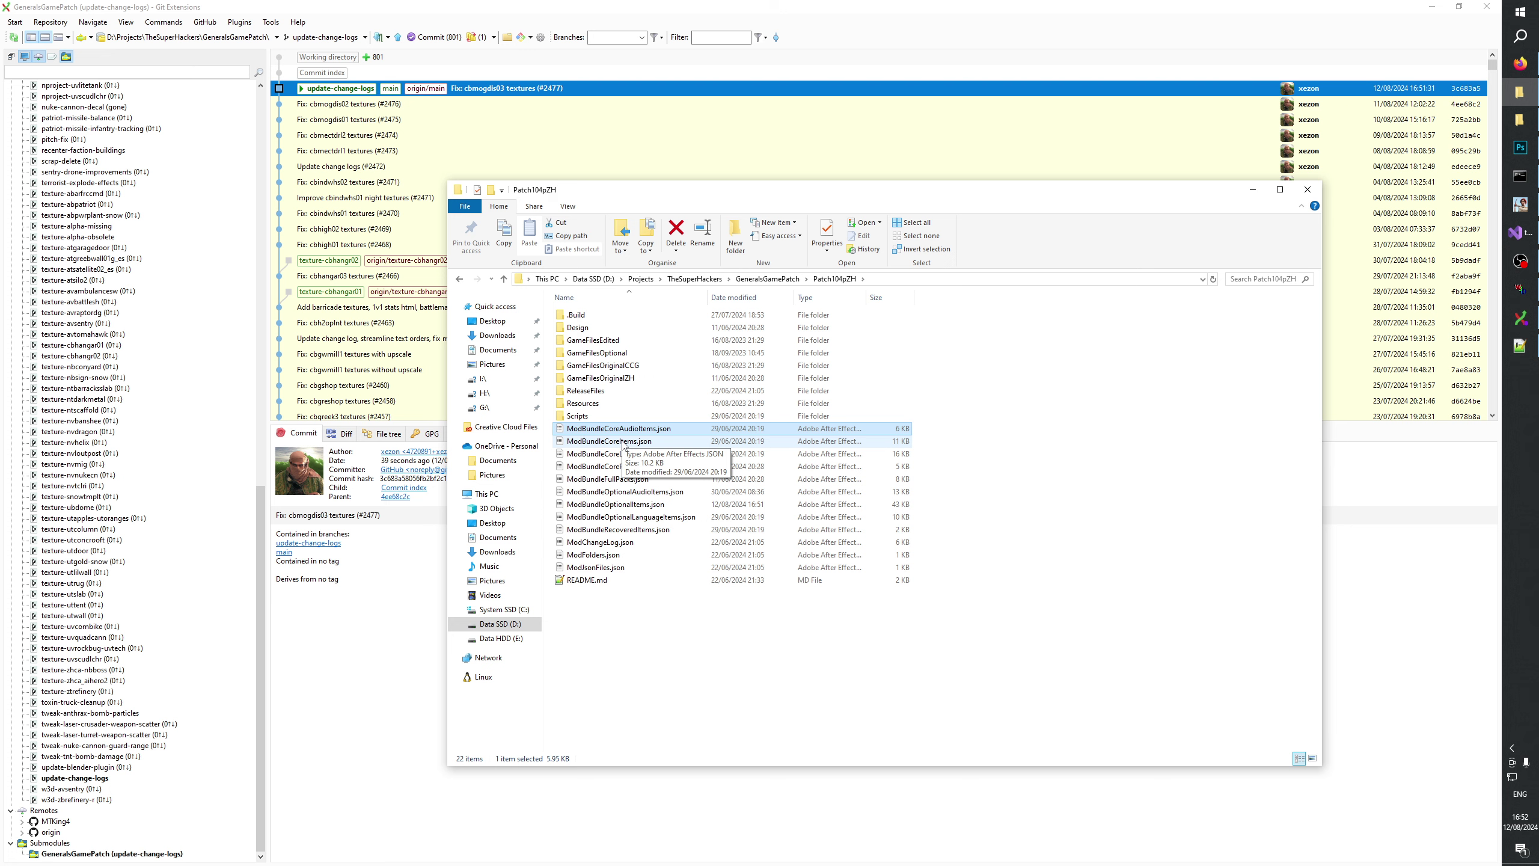
left_click(627, 444)
right_click(627, 444)
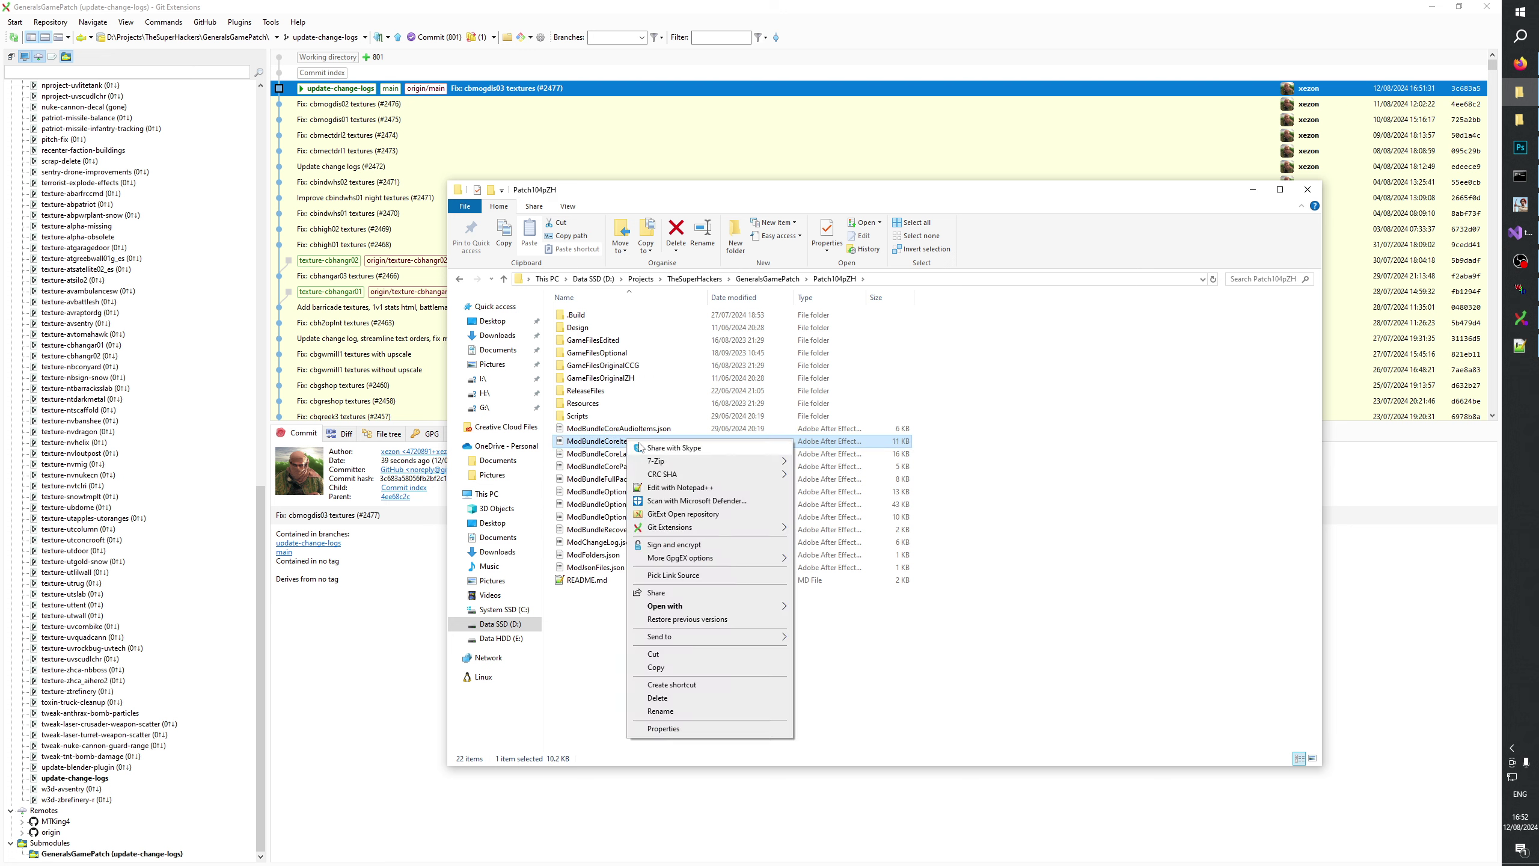
Launch Visual Studio Code and open ModBundleFullPacks.json from the Patch104pZH folder to read its pack definitions.
left_click(1523, 12)
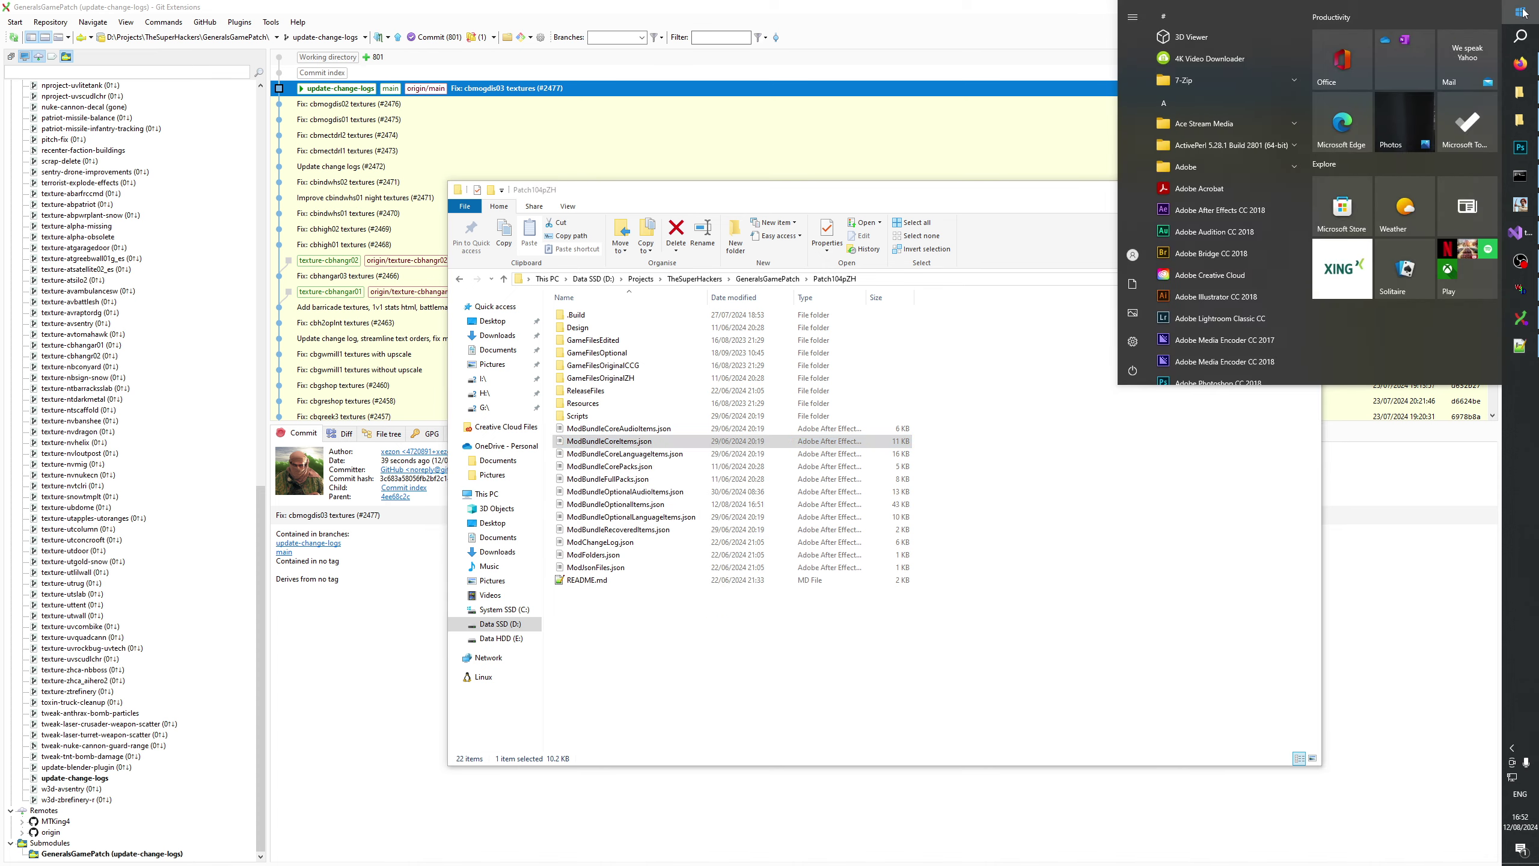
type("visu")
left_click(1097, 248)
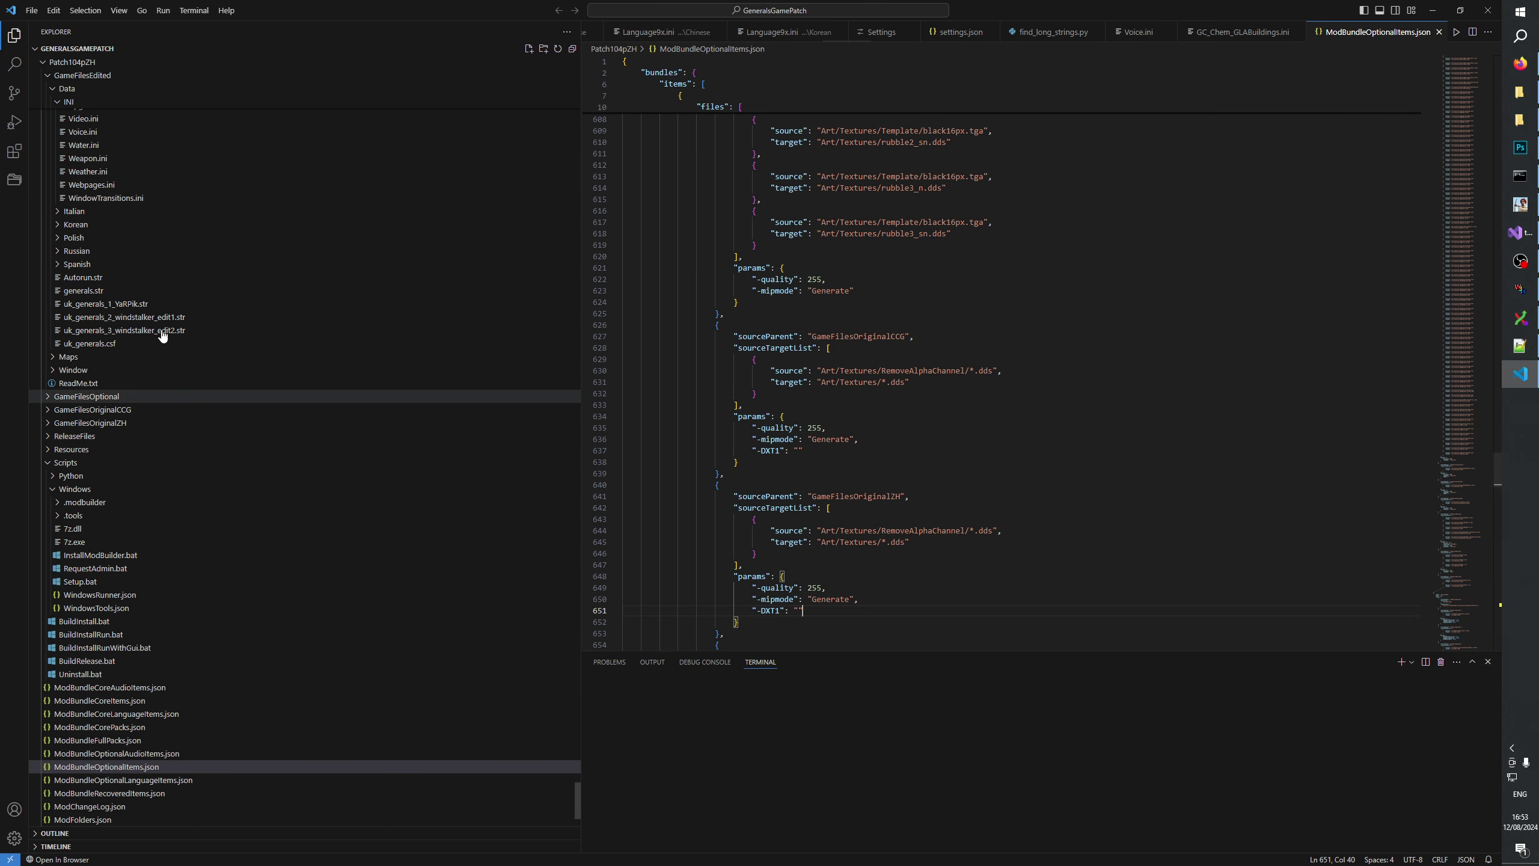
scroll(151, 492, "down", 2)
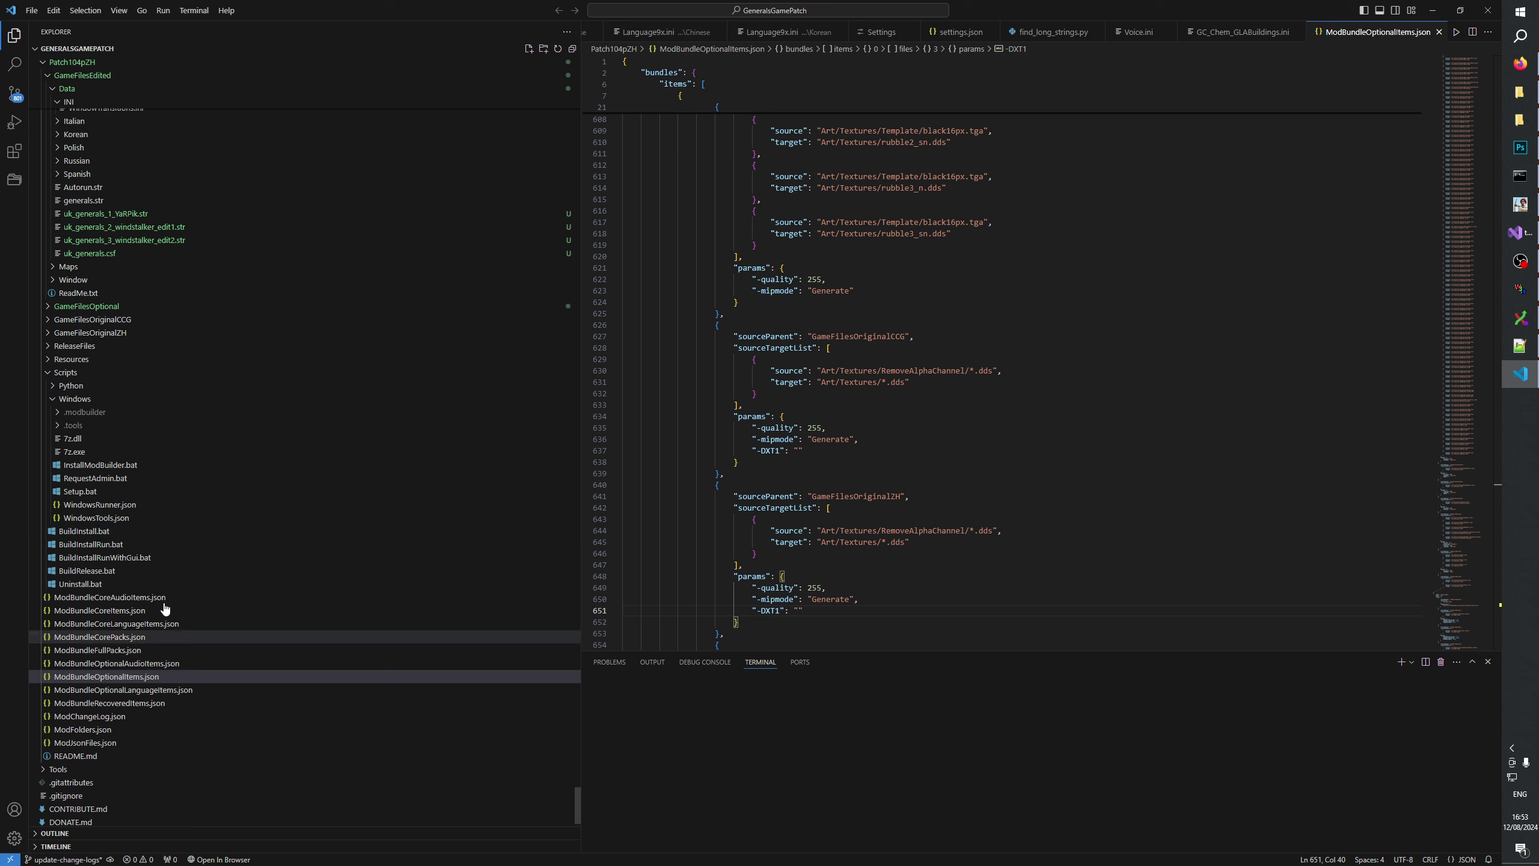
left_click(121, 650)
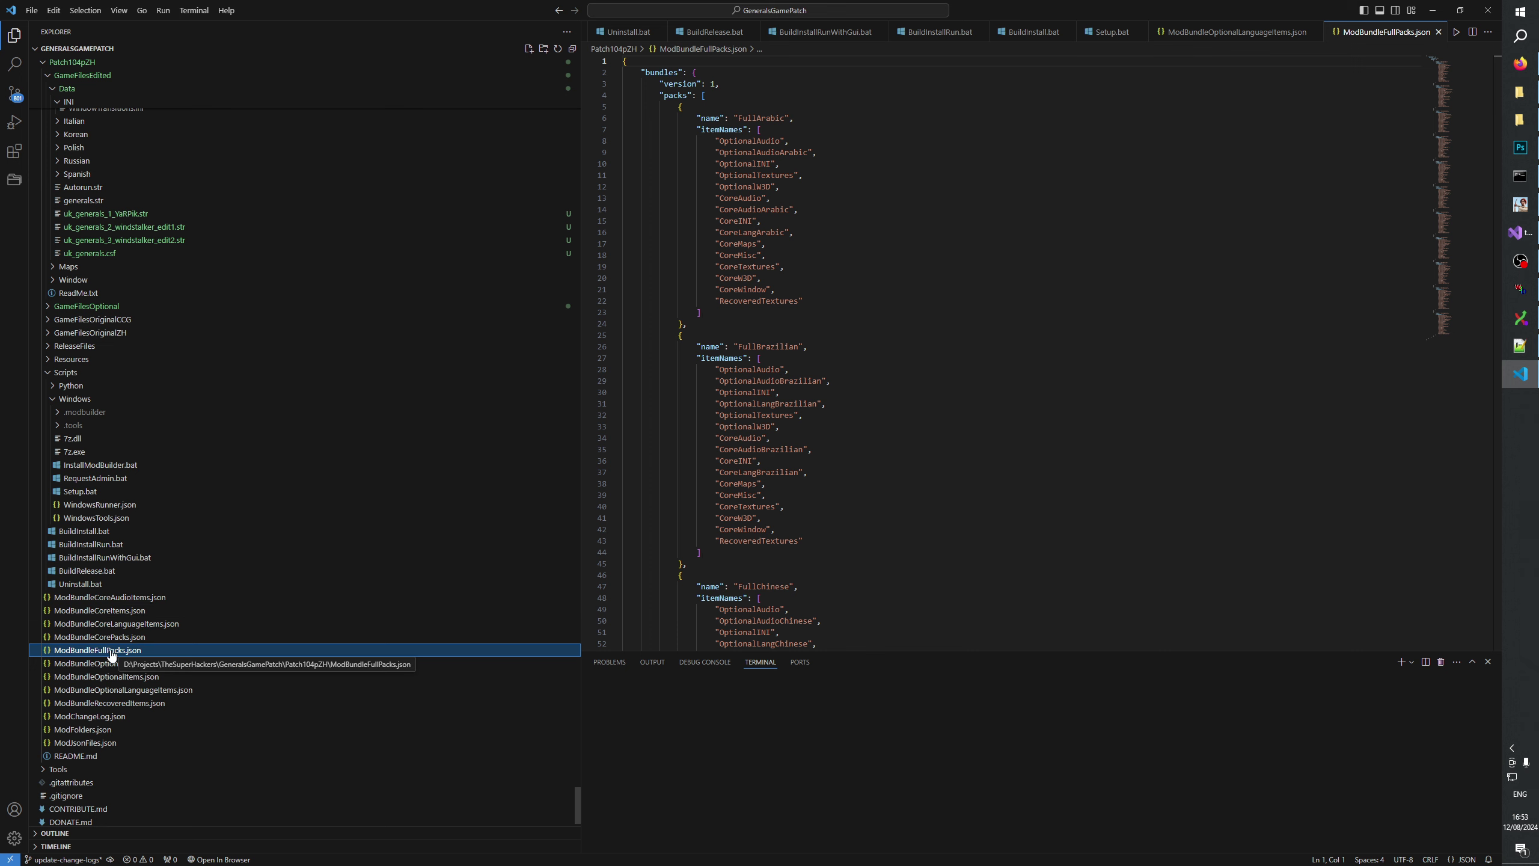
Open ModBundleCorePacks.json and examine the CoreArabic pack's item names from CoreMaps through CoreW3D.
left_click(109, 639)
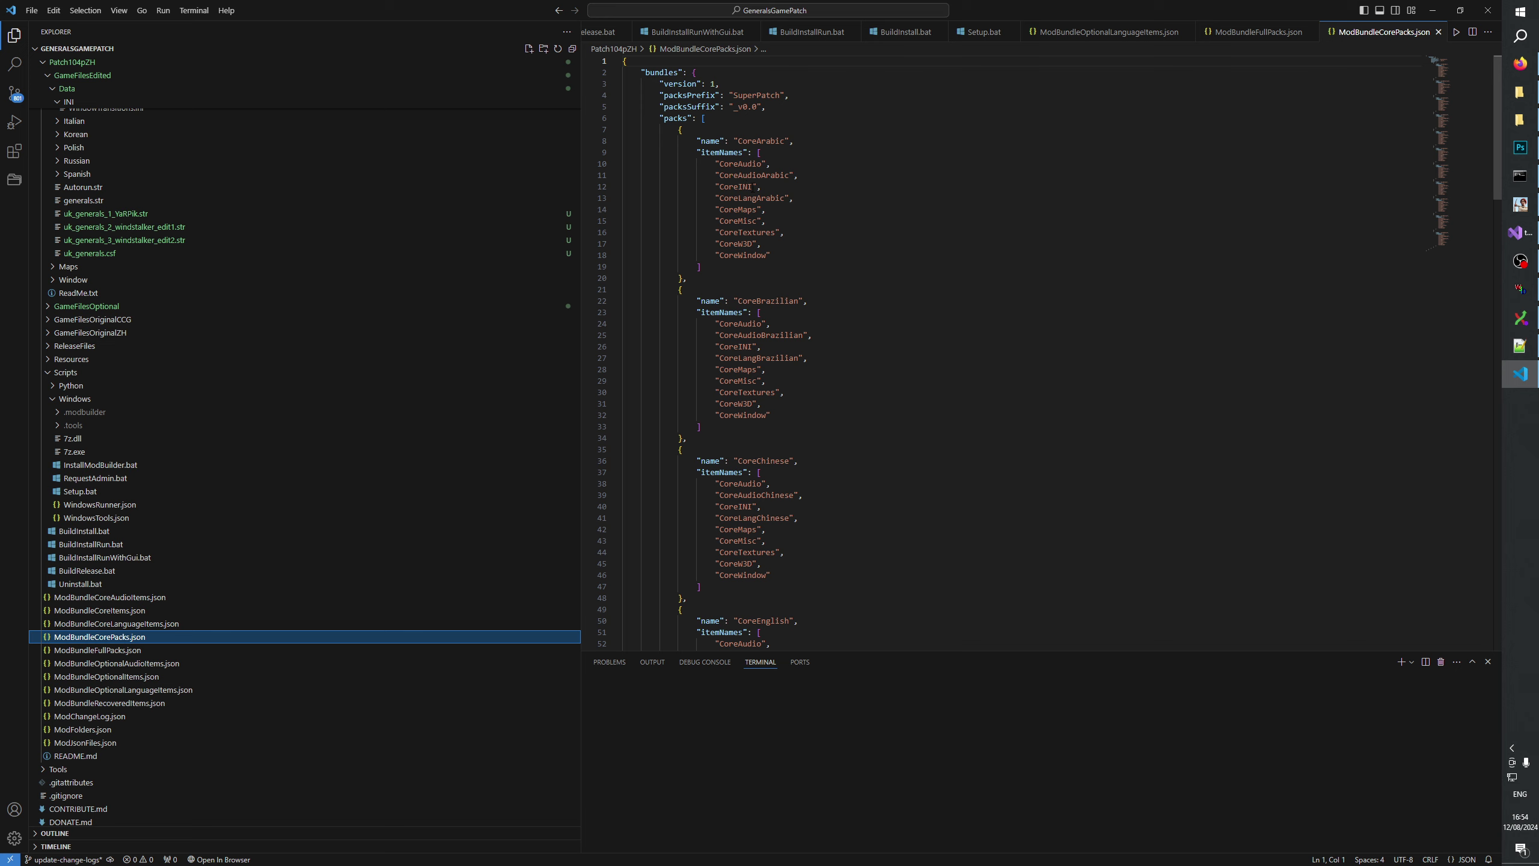
left_click(735, 220)
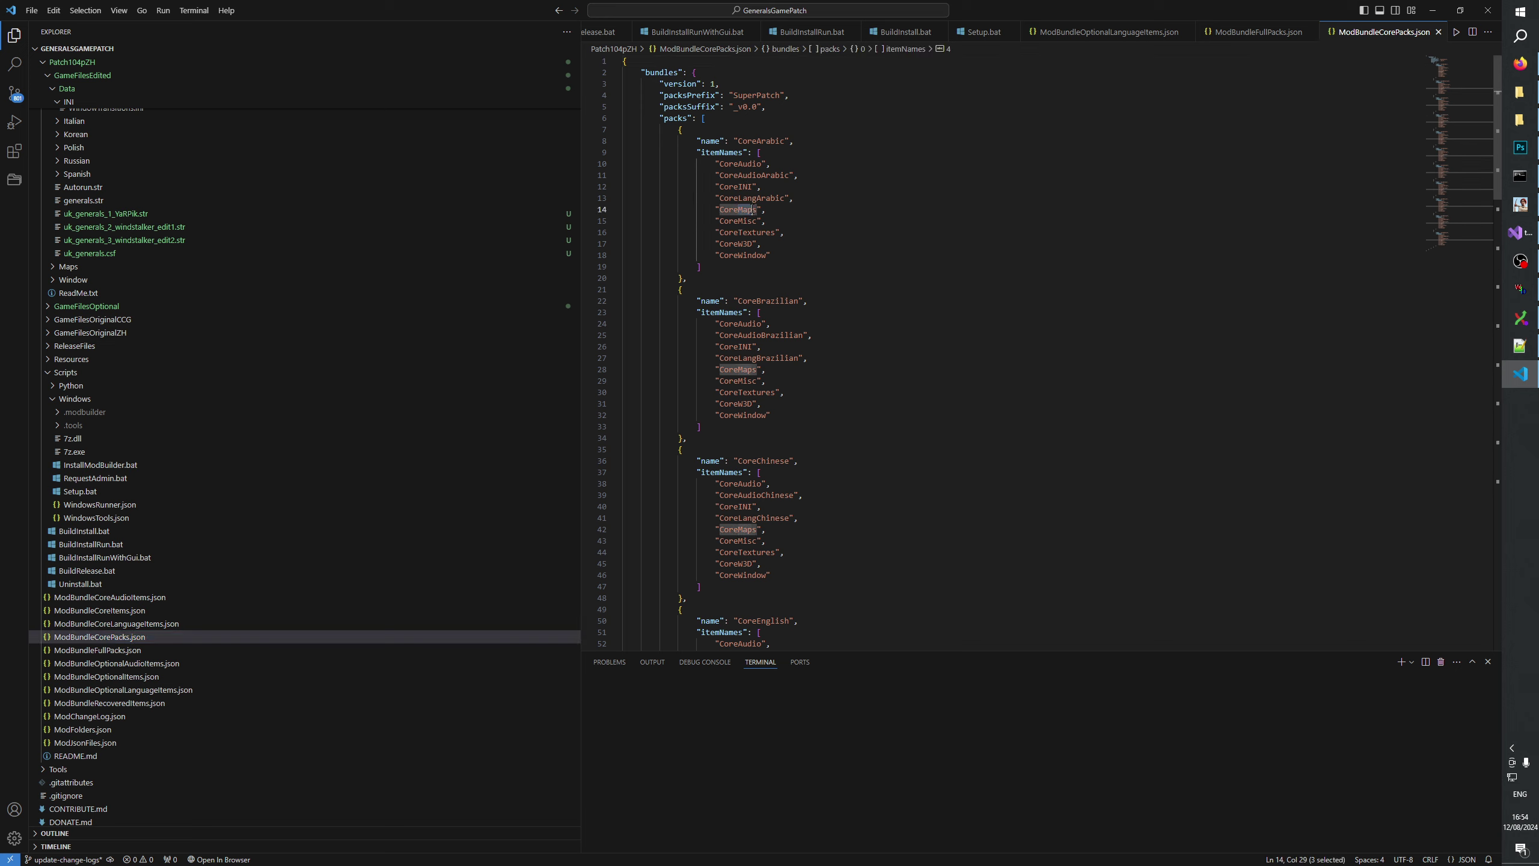
key("ctrl+shift+Right")
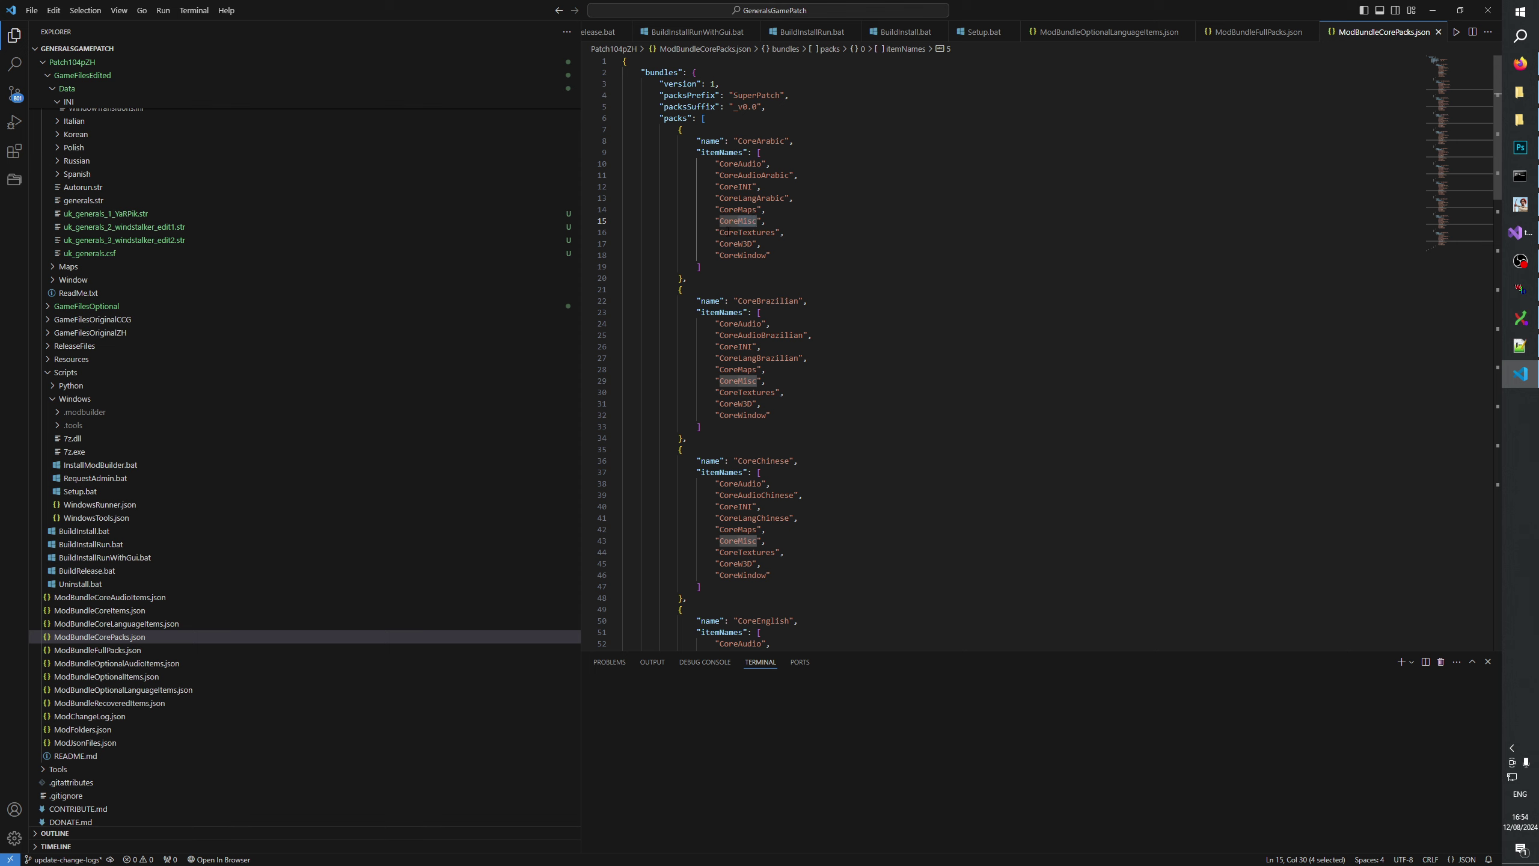
left_click_drag(736, 232, 775, 233)
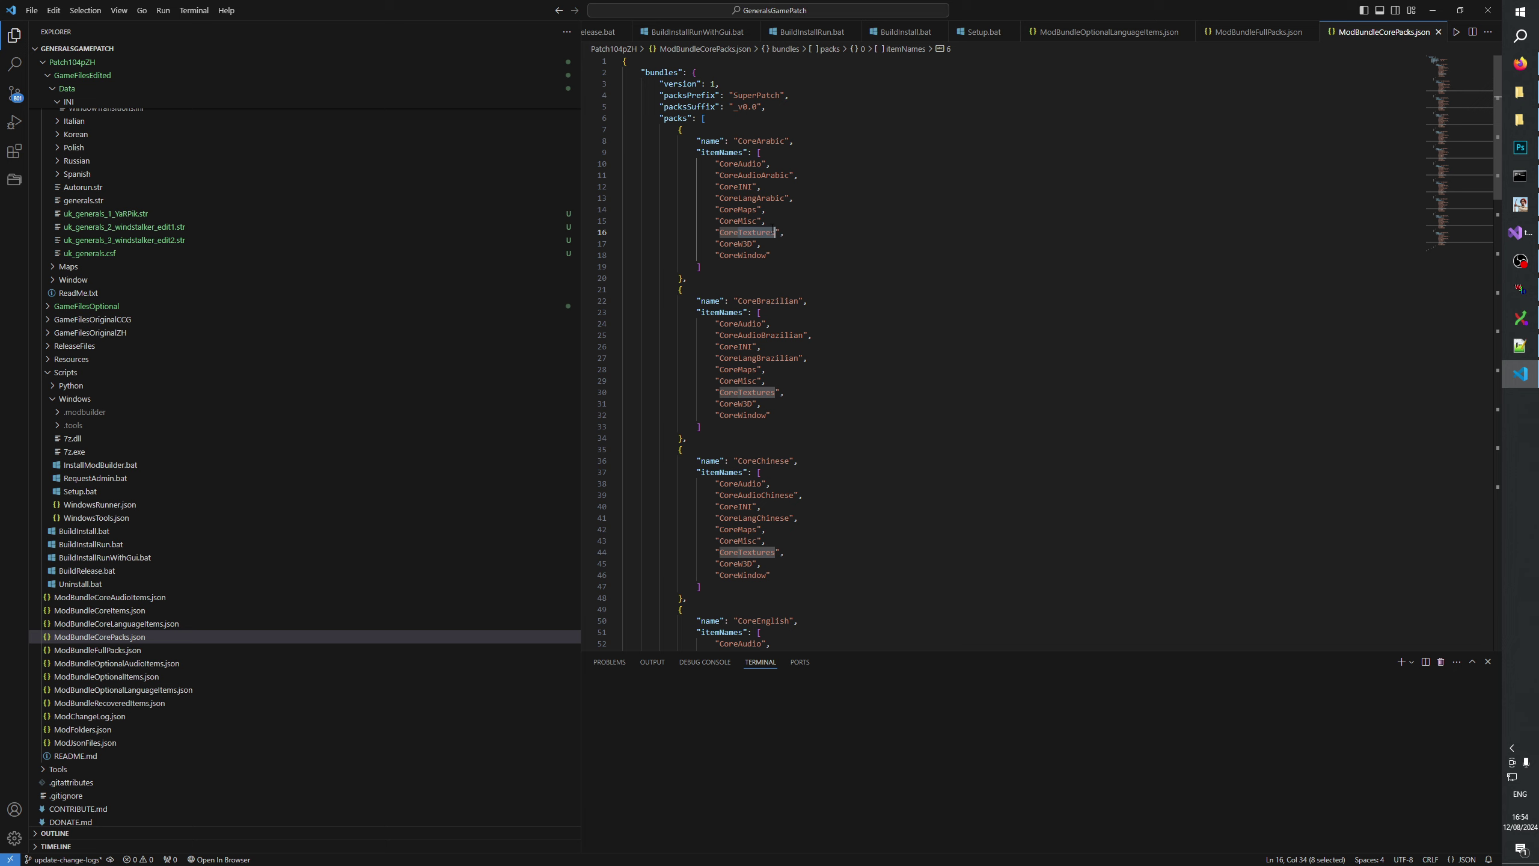
left_click_drag(736, 244, 752, 244)
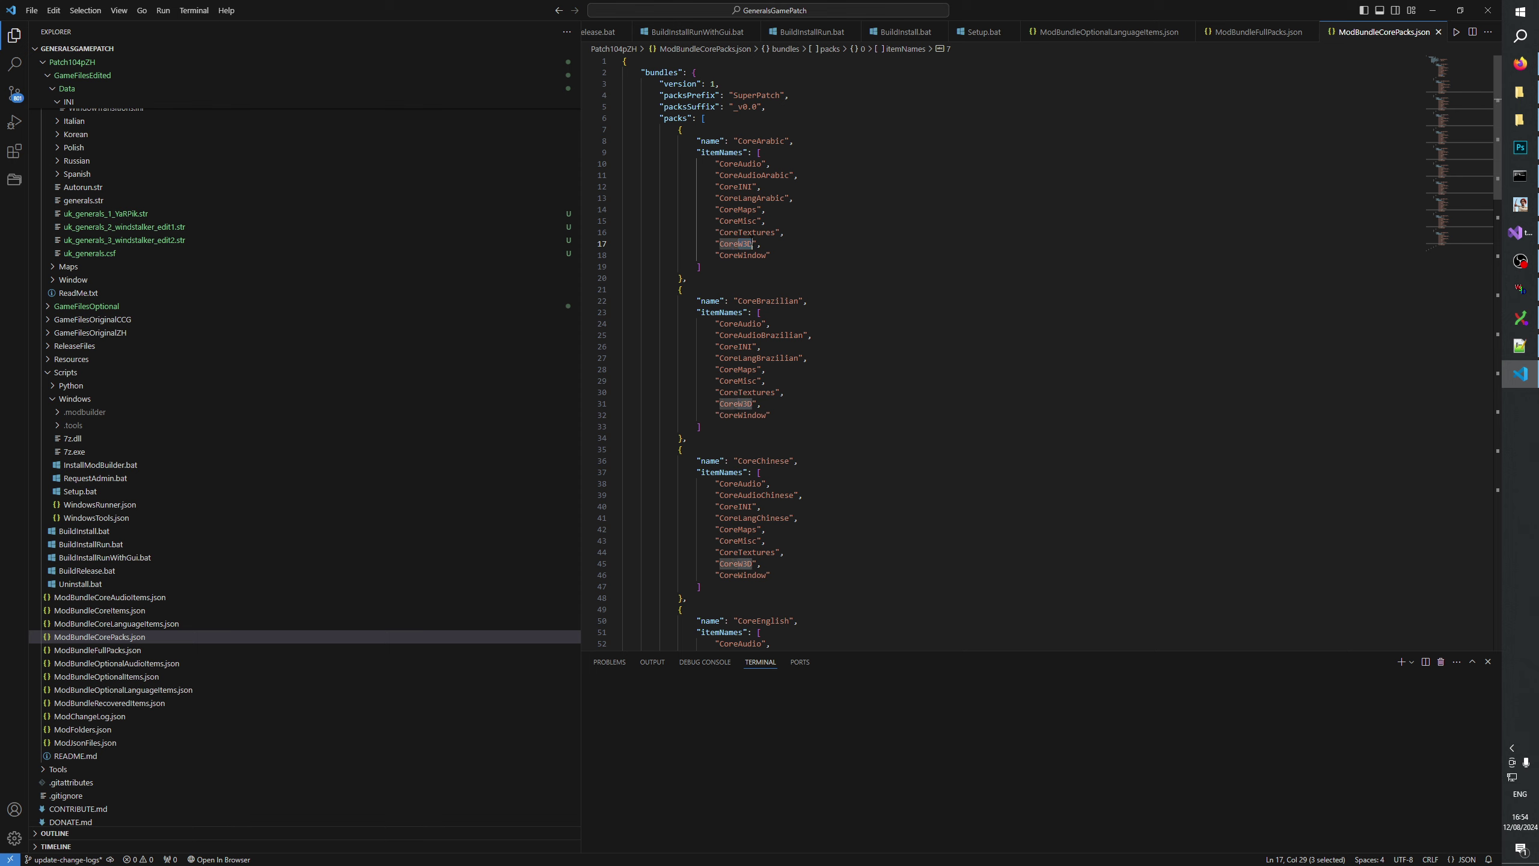